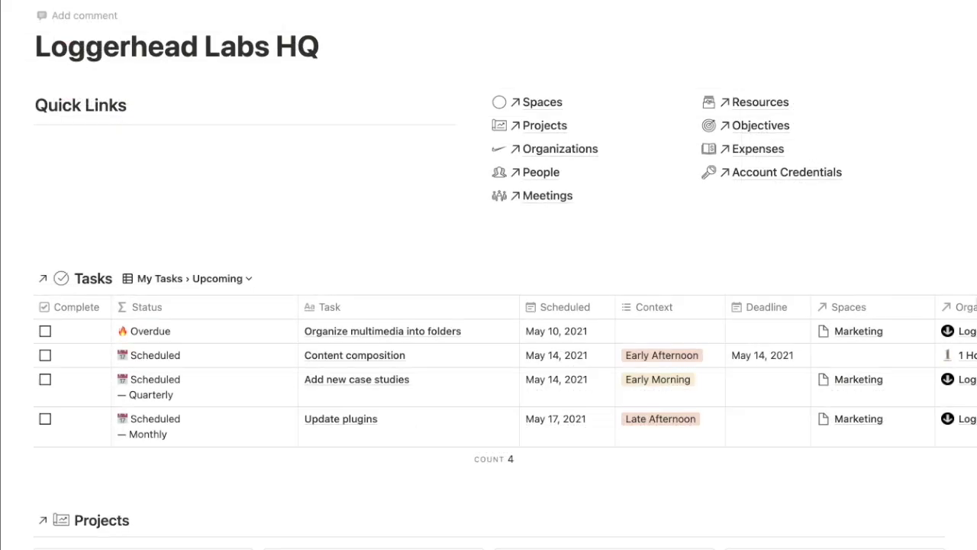
Step: Look through the Tasks, Projects, Organizations and Spaces sections of the Loggerhead Labs HQ page
scroll(489, 305, "down", 3)
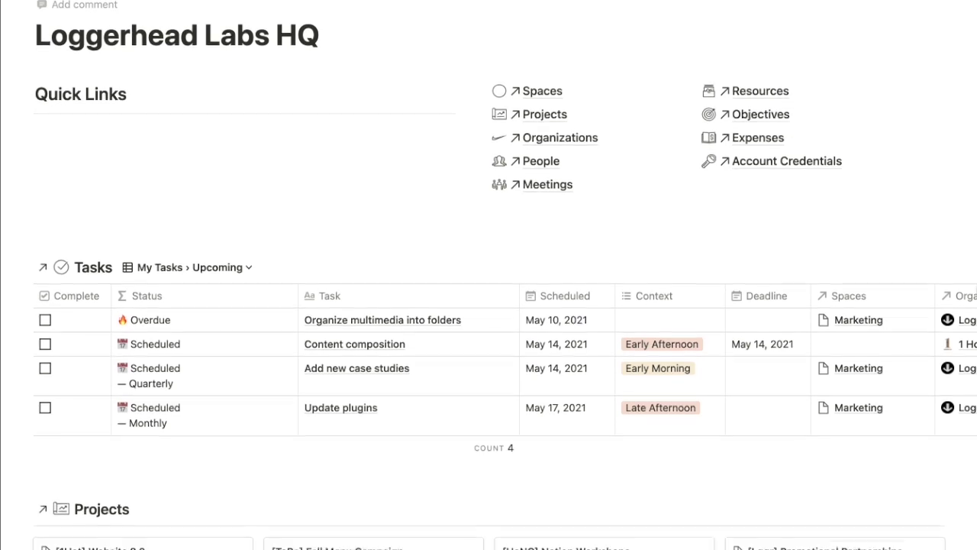
scroll(489, 306, "down", 5)
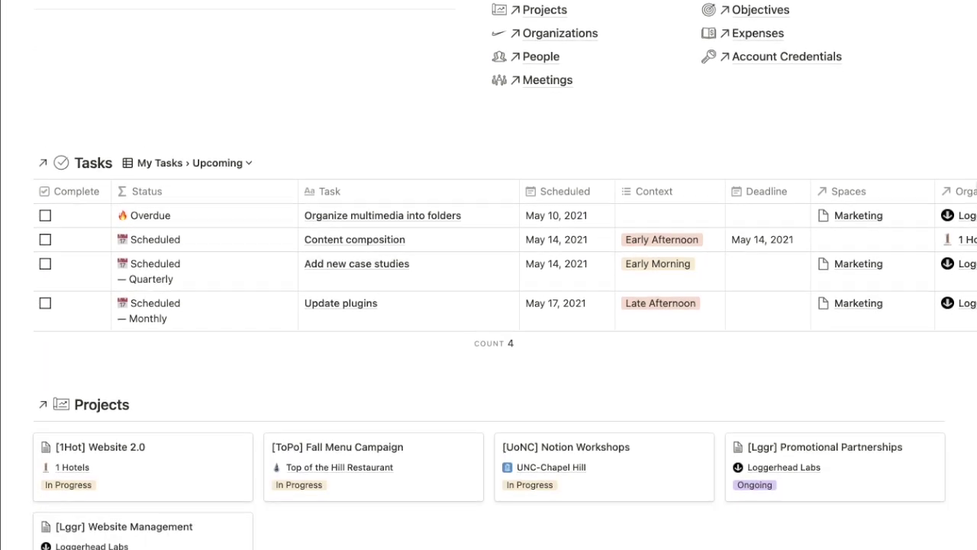
scroll(488, 305, "down", 5)
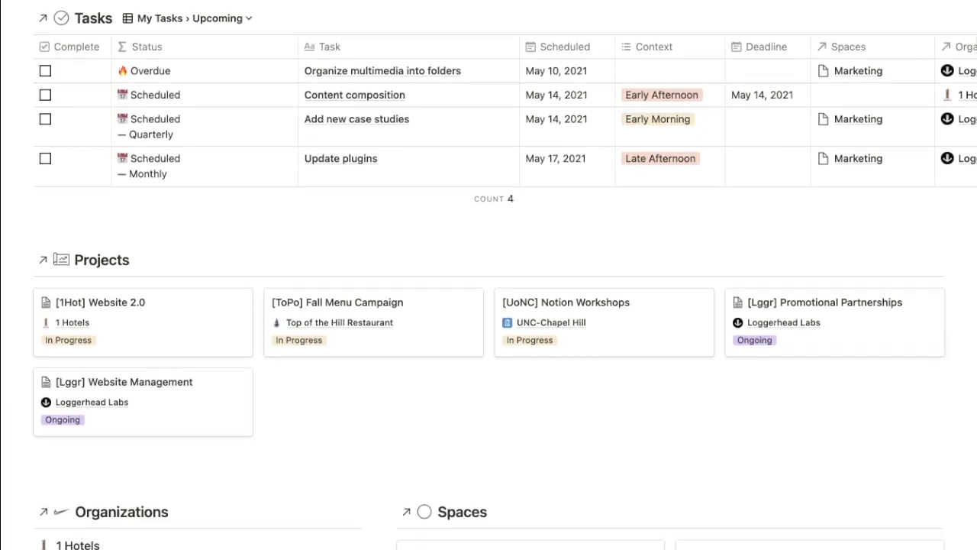
scroll(489, 305, "down", 5)
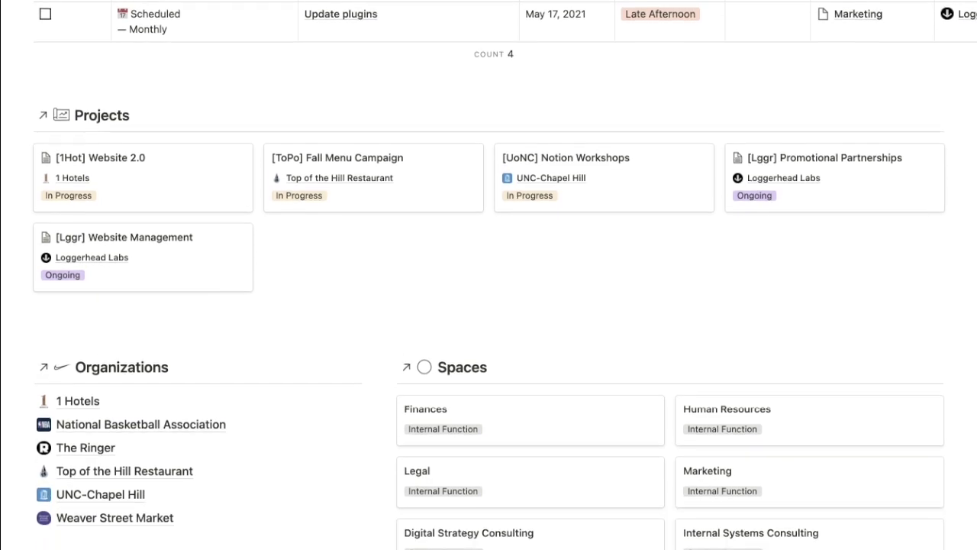
scroll(488, 306, "down", 3)
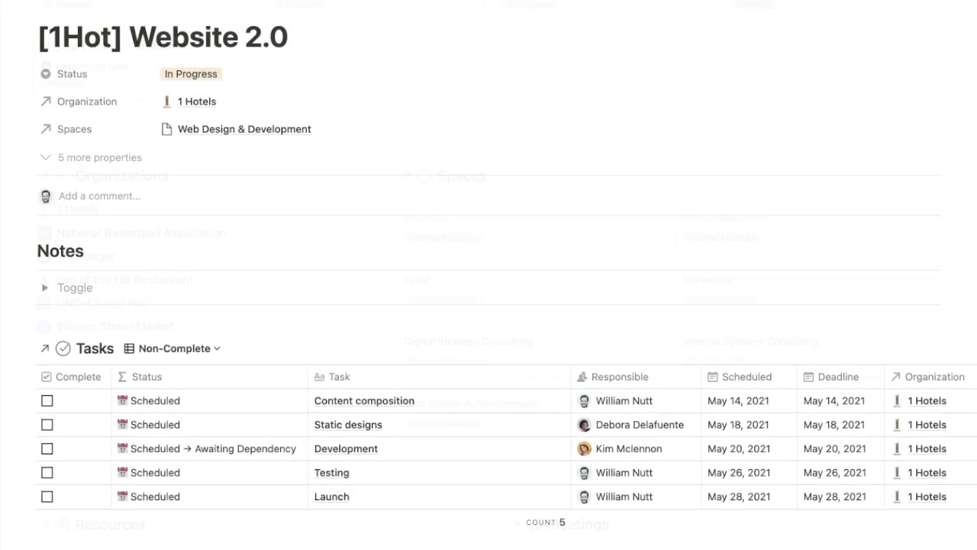
Step: Examine the notes, tasks, resources and meetings on the [1Hot] Website 2.0 project page
scroll(488, 305, "down", 2)
scroll(488, 306, "down", 2)
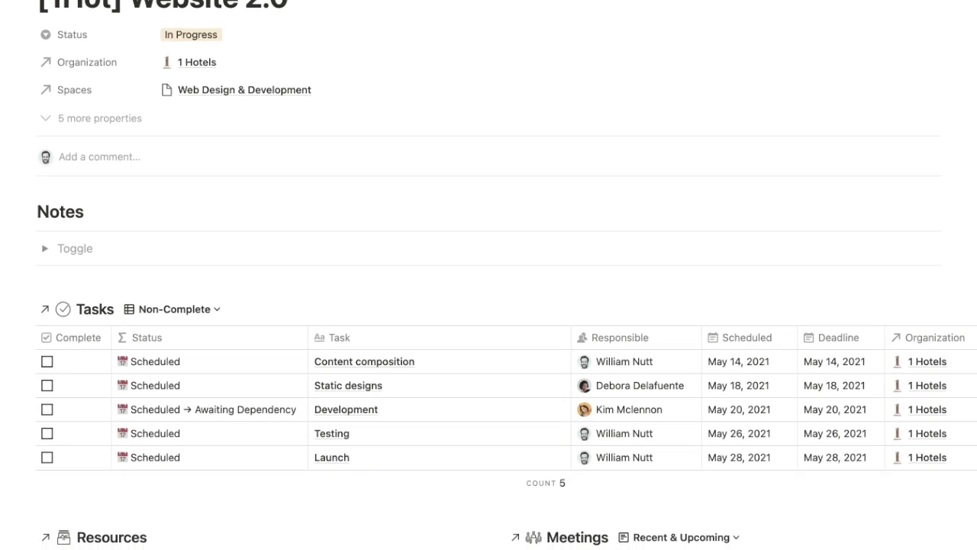
scroll(488, 305, "down", 2)
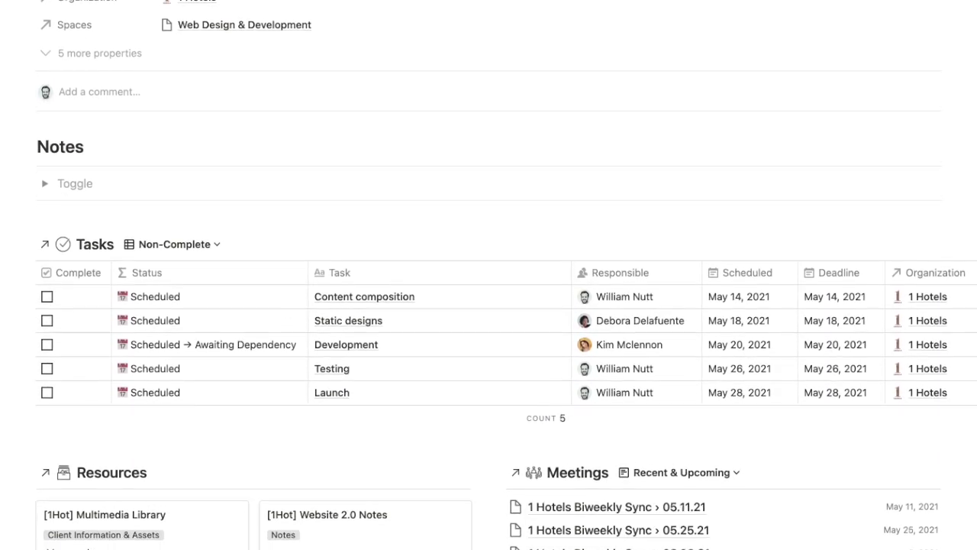
scroll(488, 305, "down", 2)
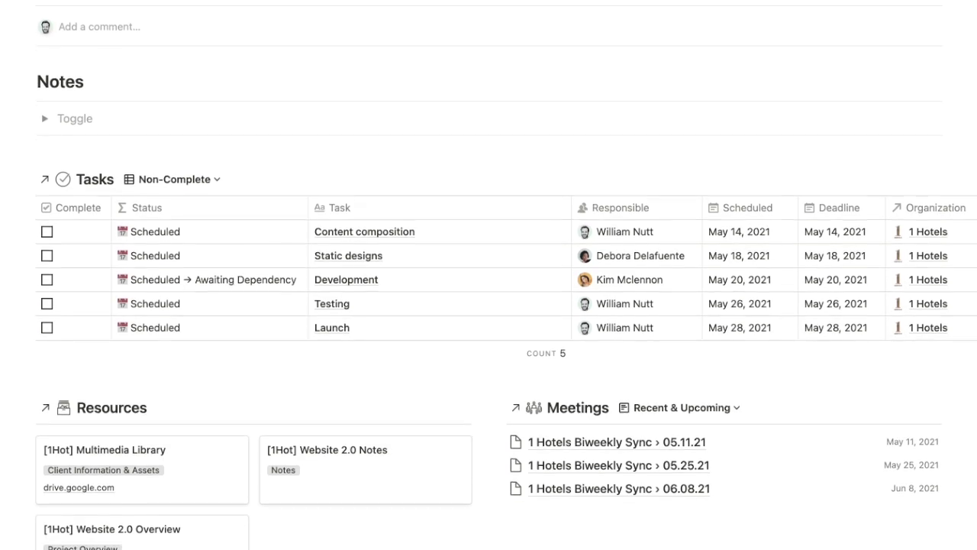
scroll(488, 306, "down", 1)
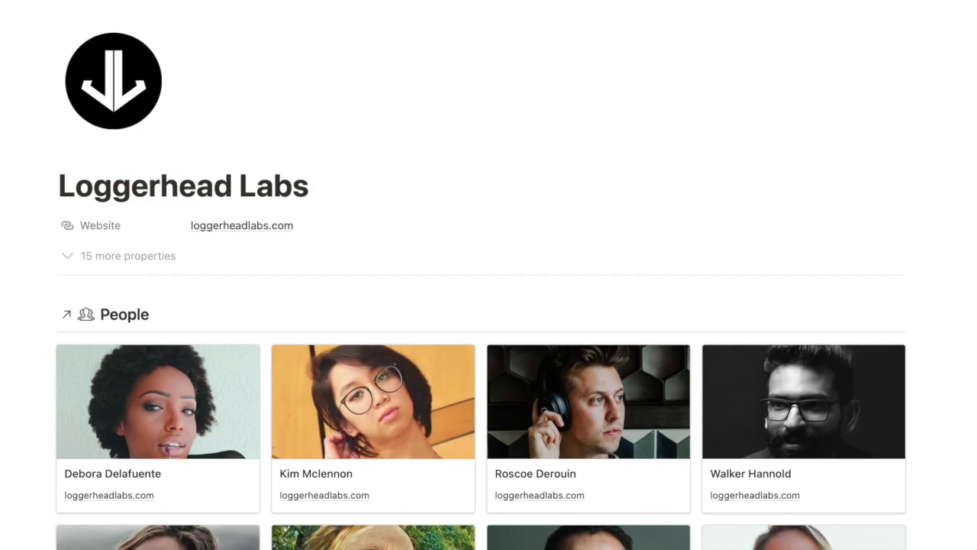
Step: Look through the People gallery on the Loggerhead Labs organization page
scroll(489, 306, "down", 2)
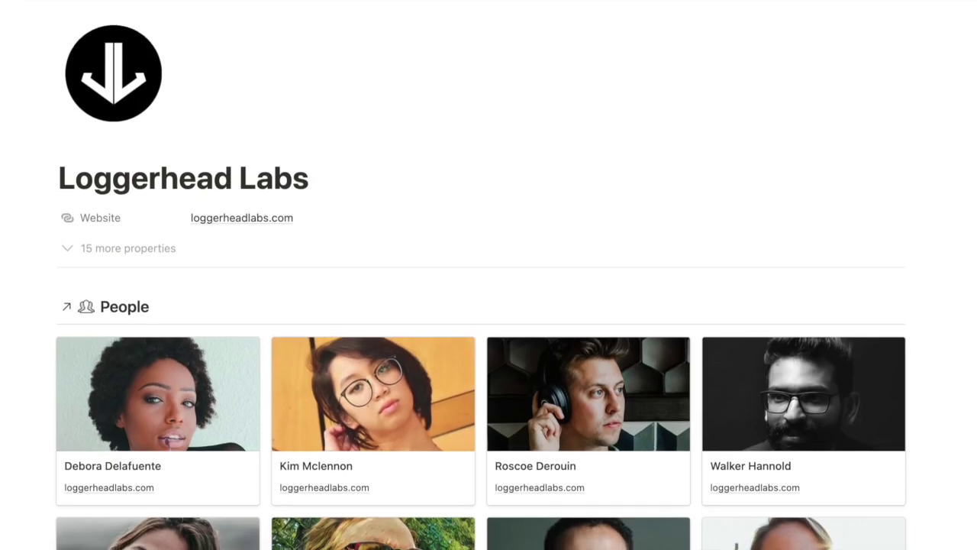
scroll(488, 306, "down", 3)
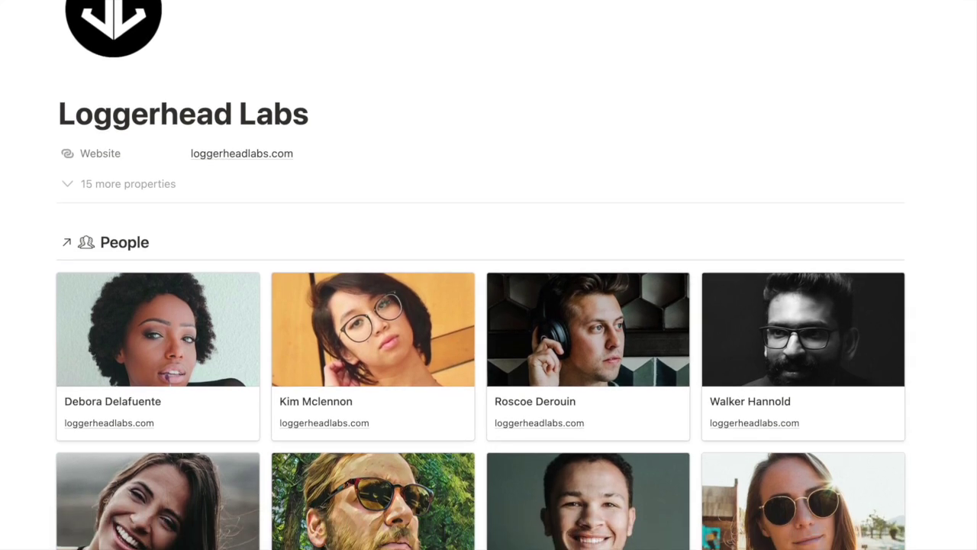
scroll(489, 305, "down", 3)
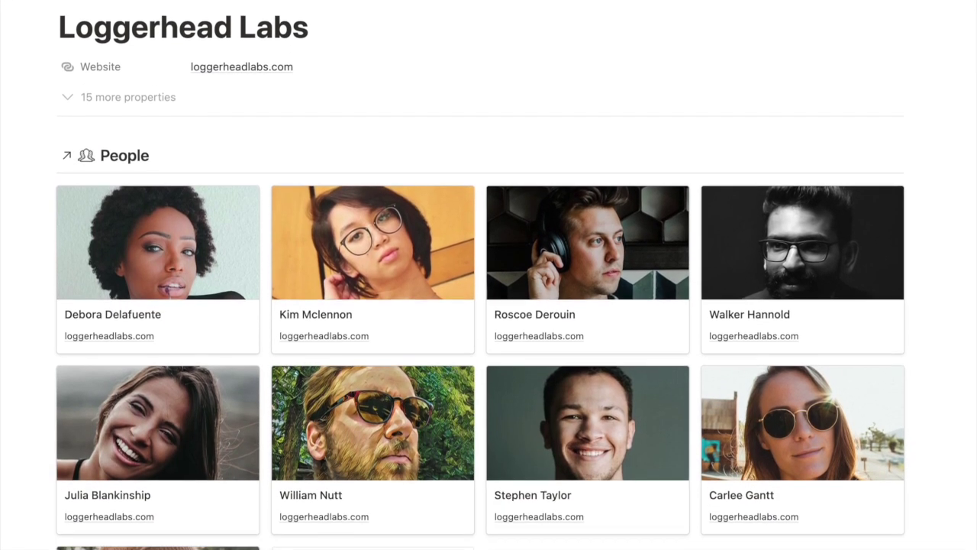
scroll(488, 305, "down", 3)
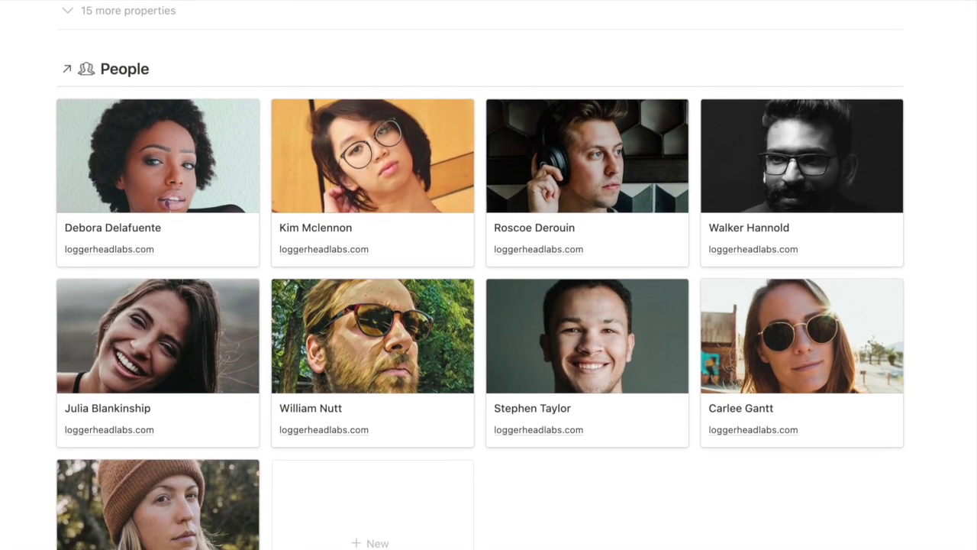
scroll(488, 305, "down", 3)
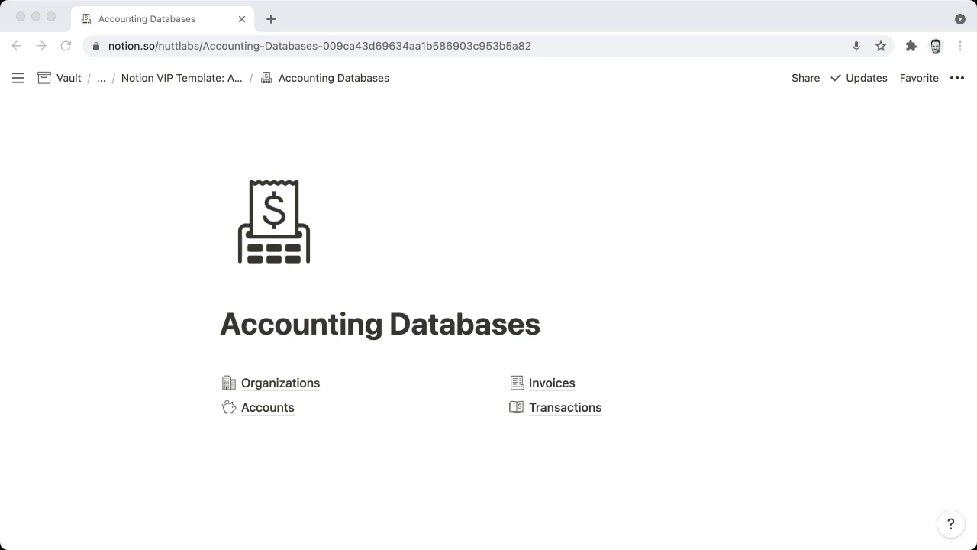
Step: Switch to the browser window, review the Organizations database, and return to the Accounting Databases page
key("super+Tab")
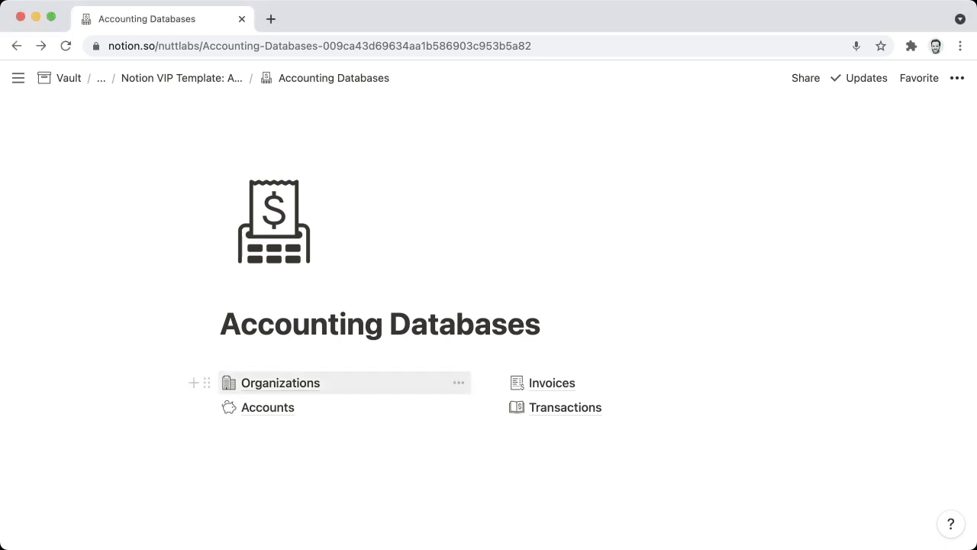
left_click(280, 382)
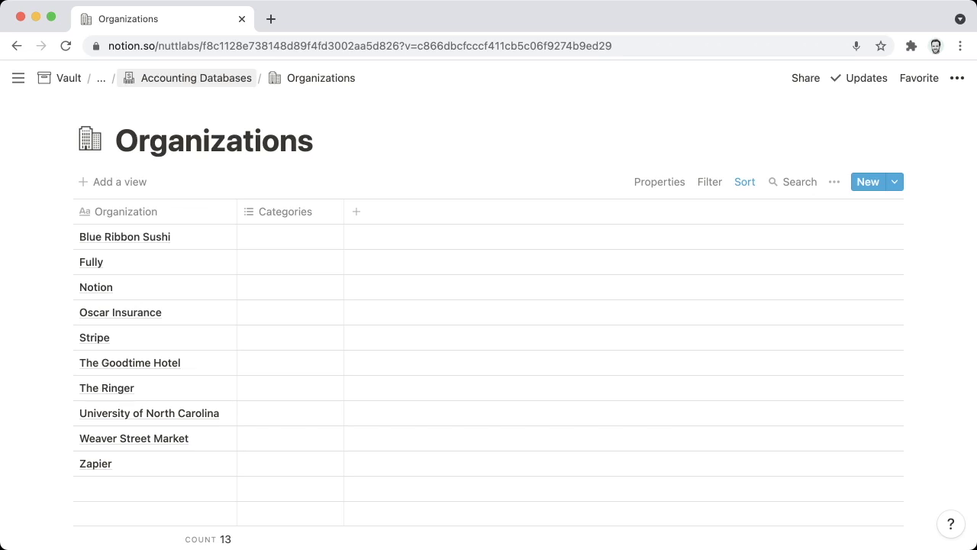
left_click(197, 78)
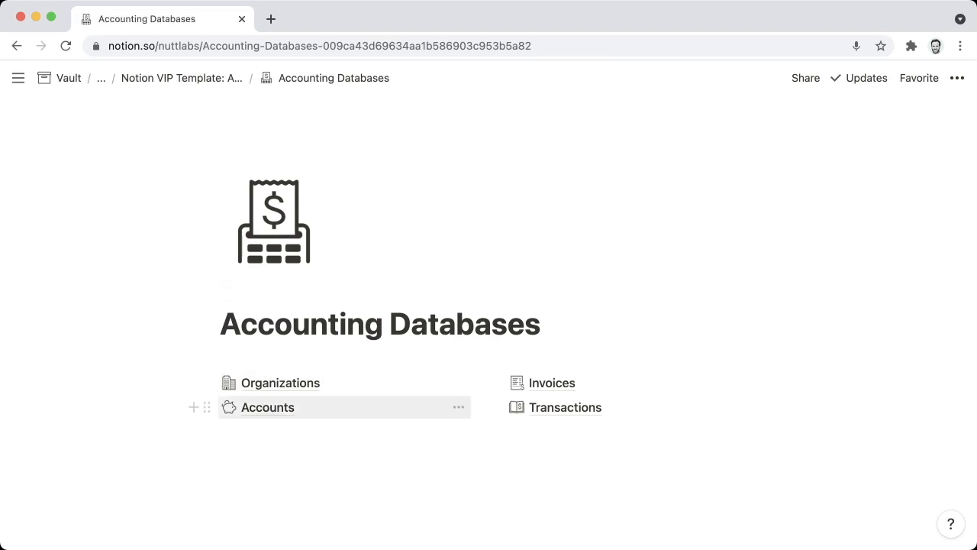
Step: Review the Accounts and Invoices databases in turn, returning to the Accounting Databases page after each
left_click(267, 407)
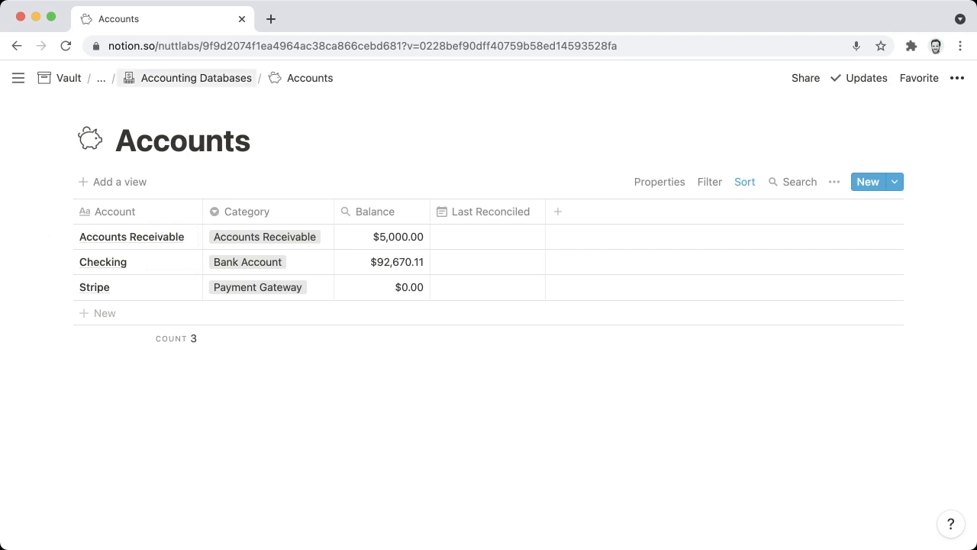
left_click(196, 78)
left_click(551, 382)
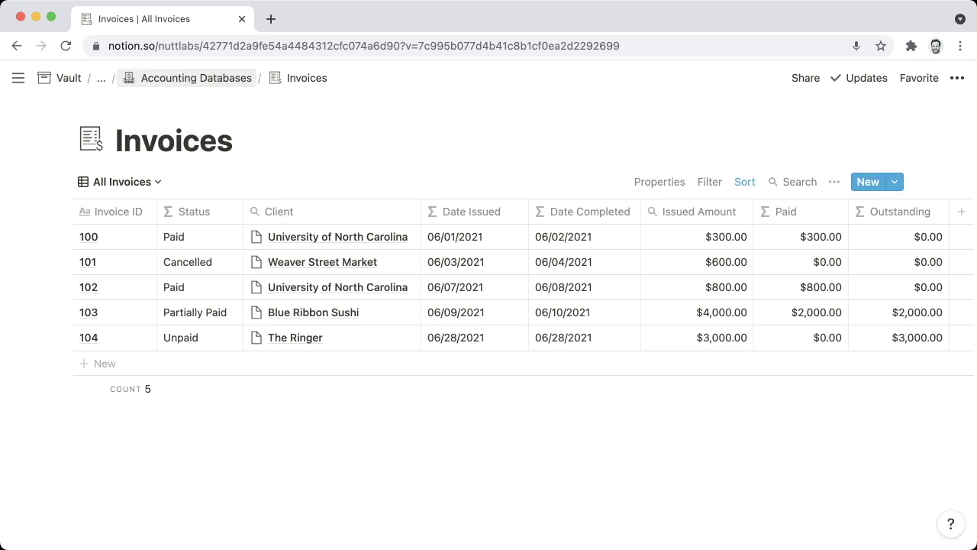
left_click(196, 78)
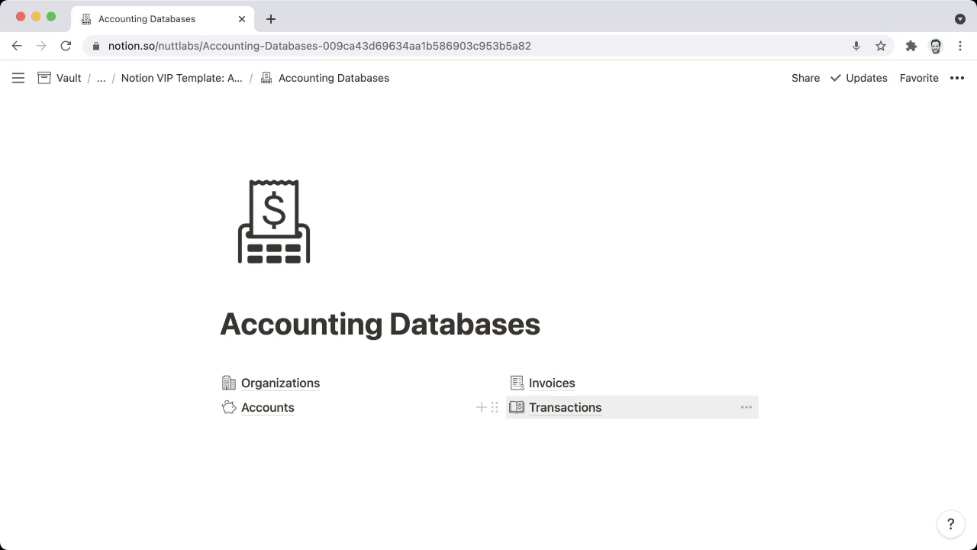
Step: Open the Transactions database and examine the available Type options on the Jan 1, 2021 transaction without changing its value
left_click(565, 407)
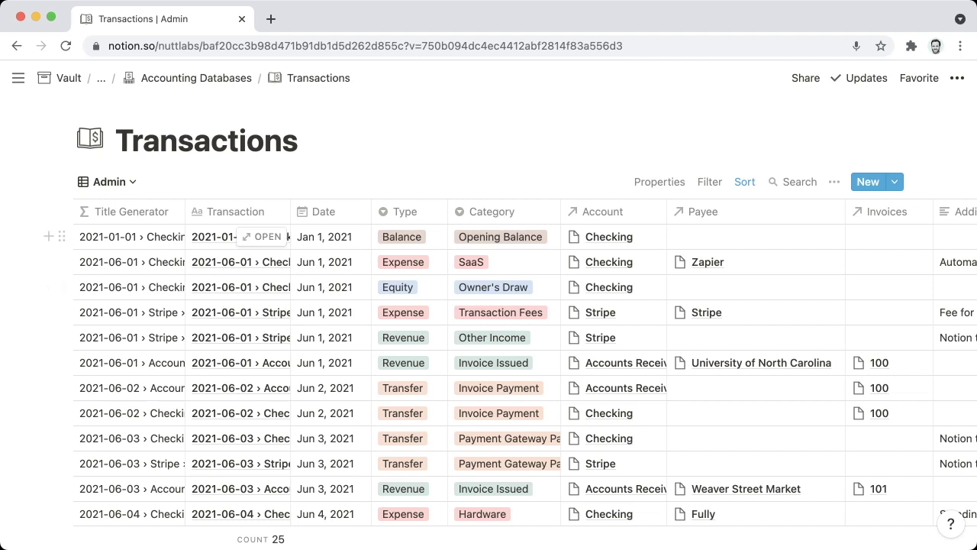
left_click(402, 237)
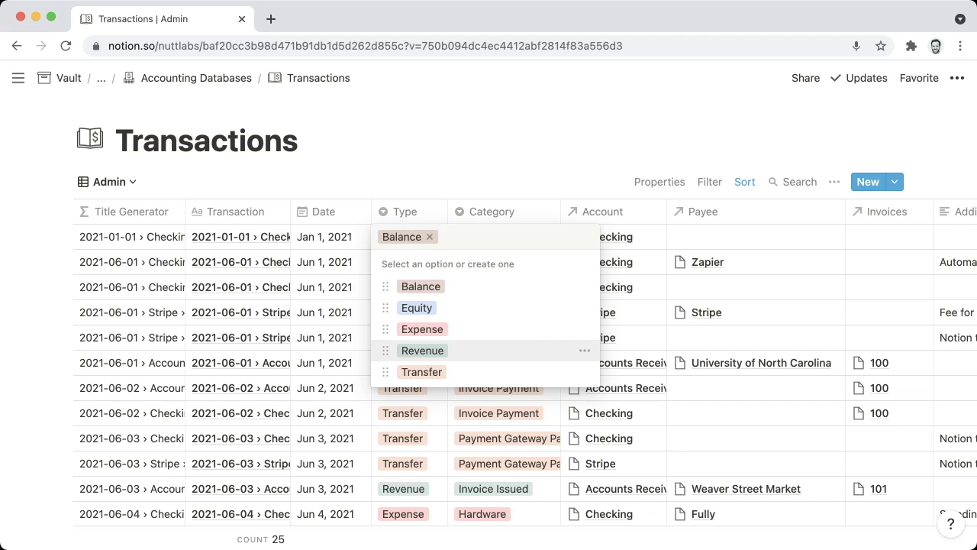
key("Up")
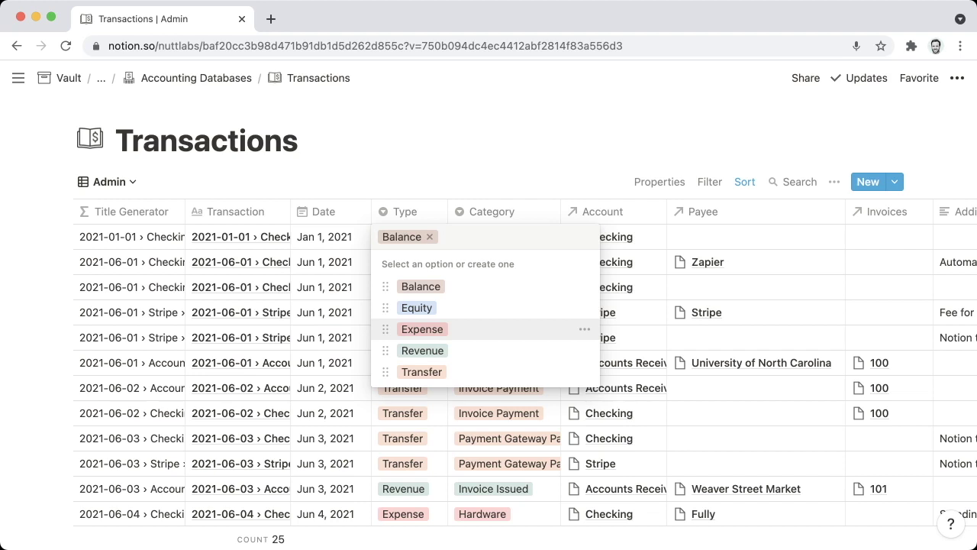
key("Up")
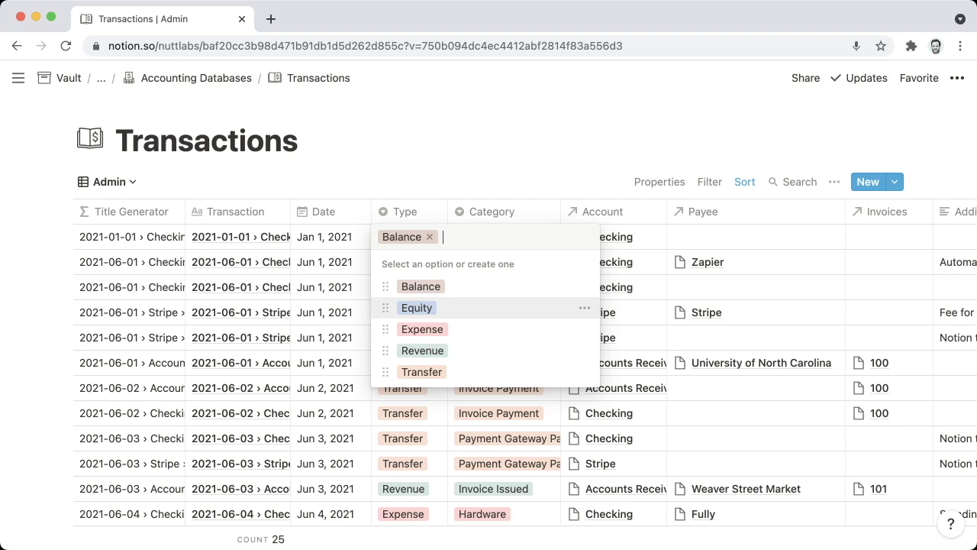
key("Down")
key("Down")
key("Down")
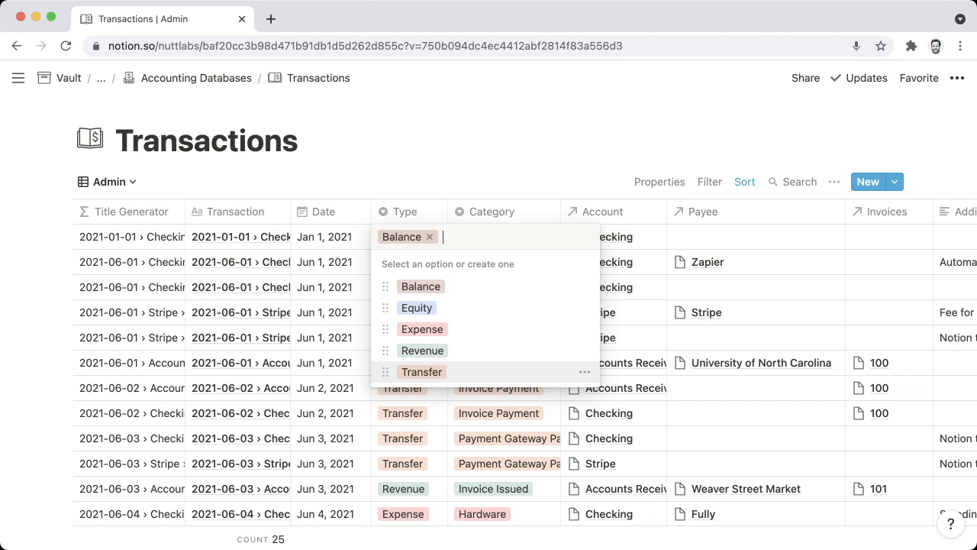
key("Up")
key("Up")
key("Up")
key("Up")
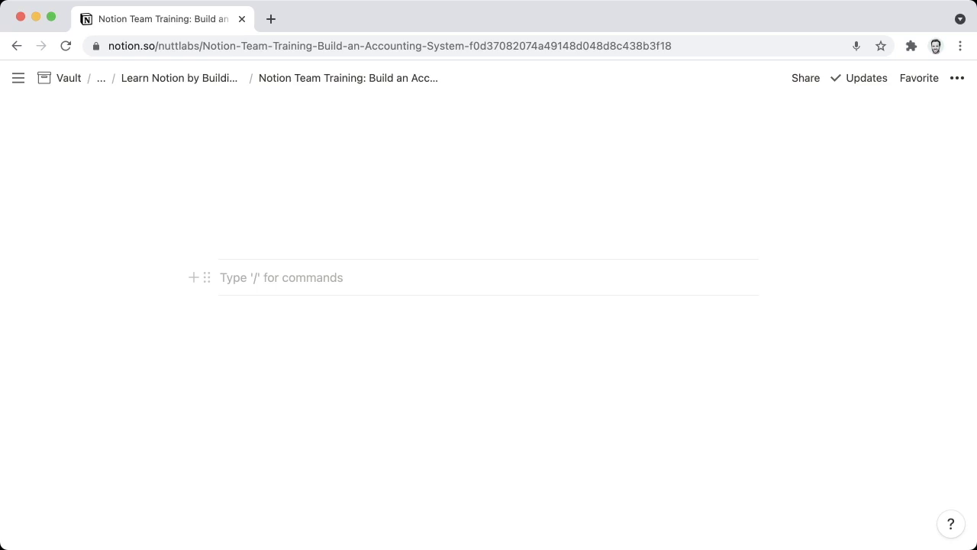
Step: Create a sub-page titled Accounting Databases on the Notion Team Training page
type("/page")
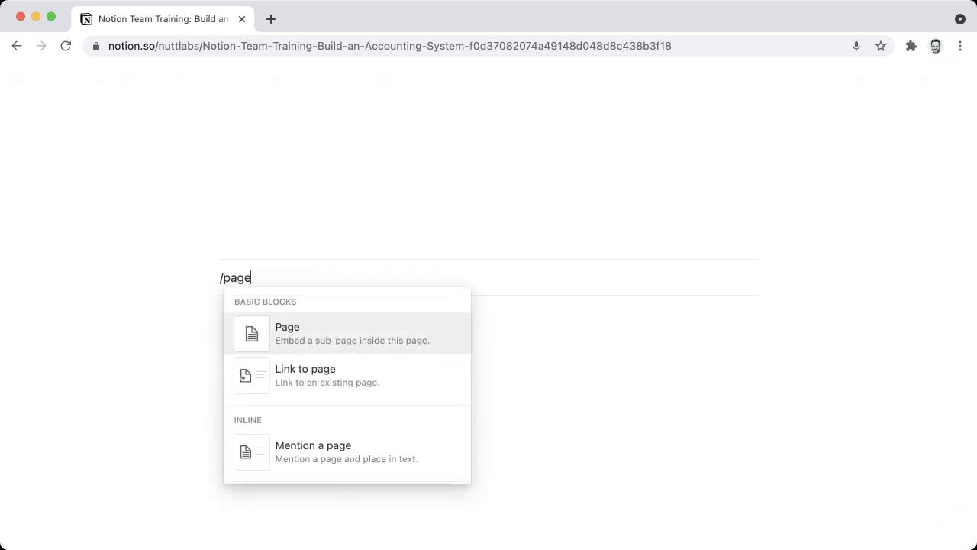
key("Return")
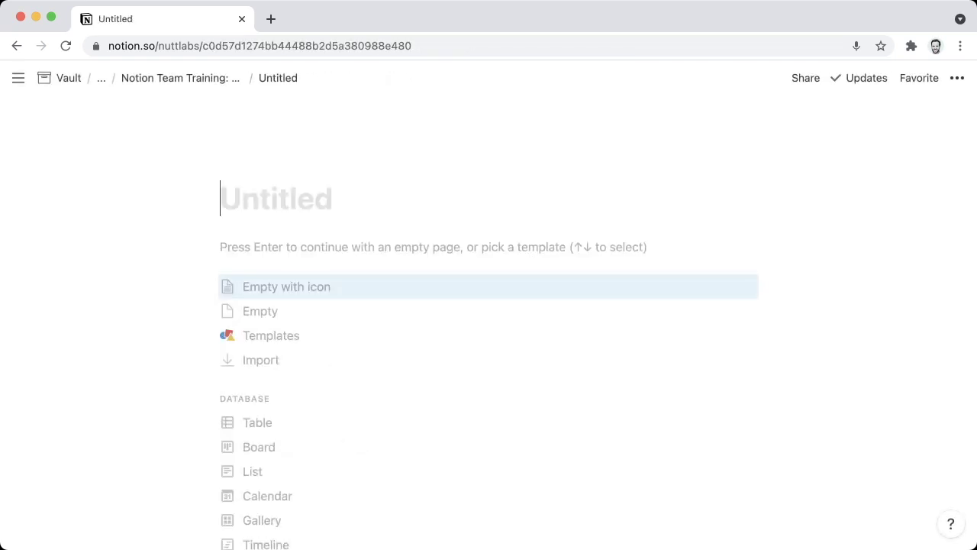
type("Accounting Databases")
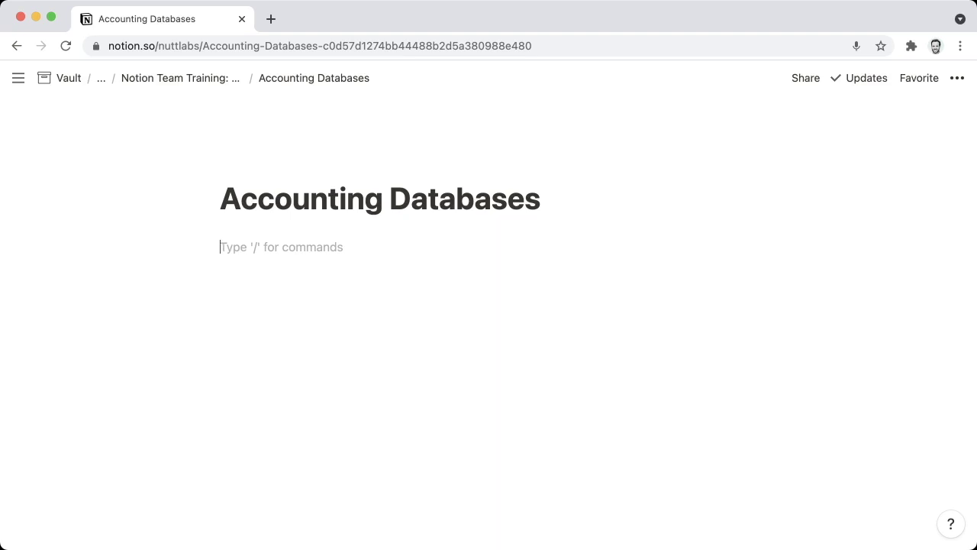
Step: Add a full-page table database titled Organizations to the Accounting Databases page
type("/table")
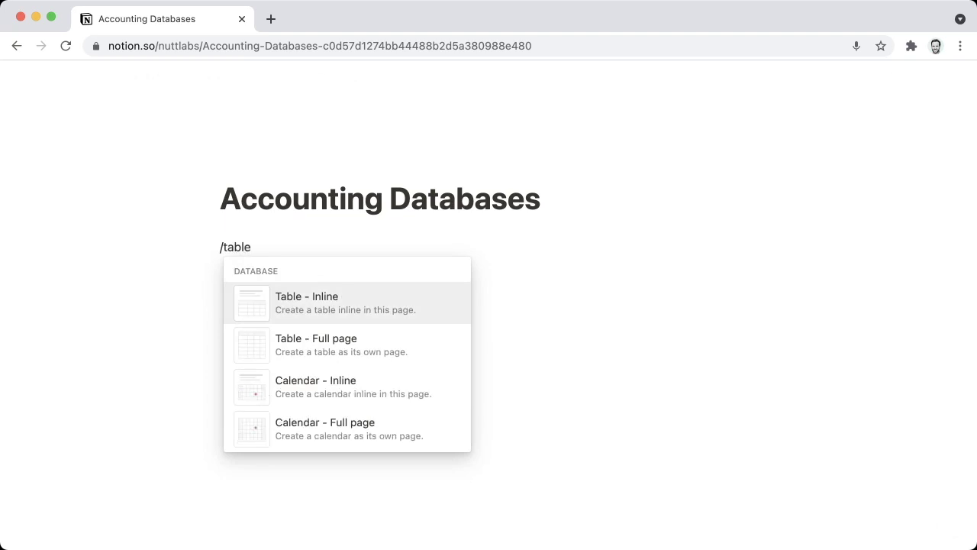
key("Down")
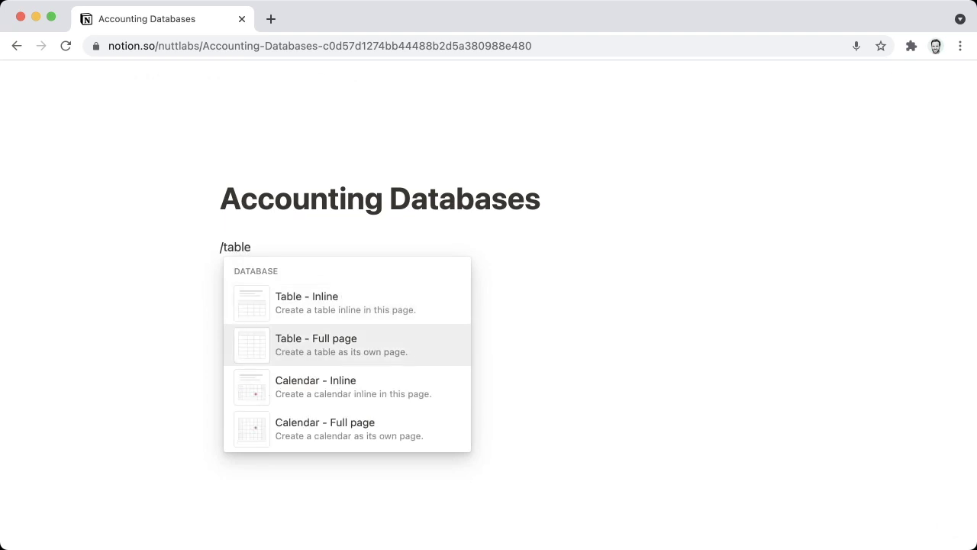
key("Return")
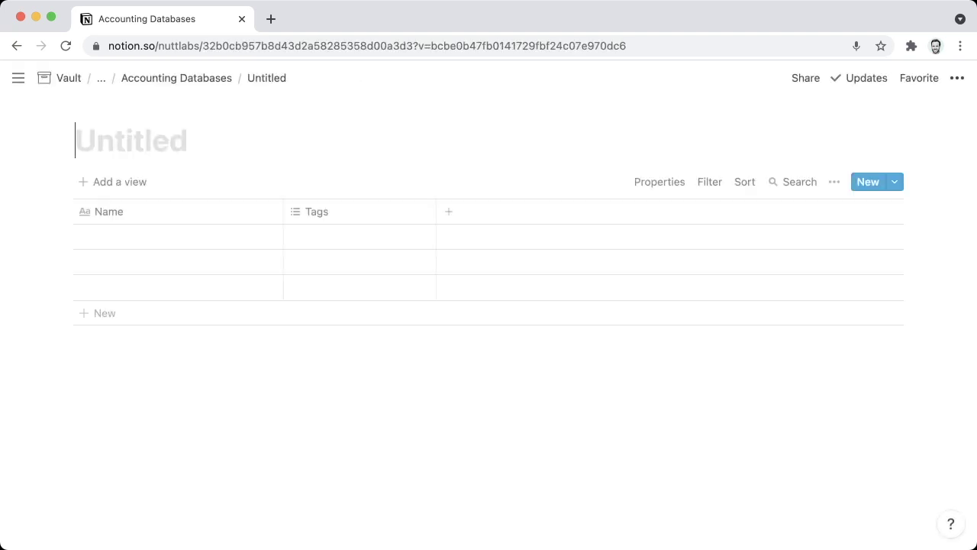
type("Organizations")
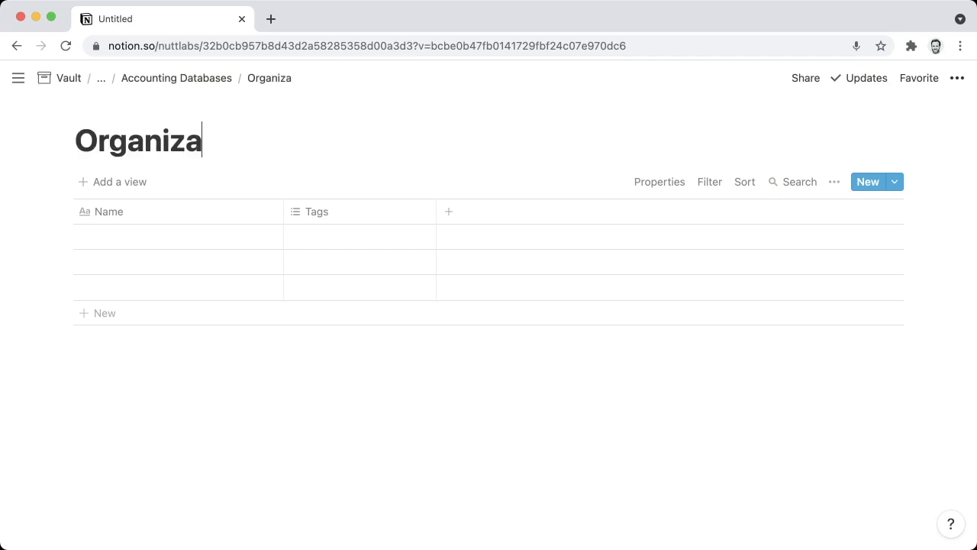
Step: Add a full-page table database titled Accounts to the Accounting Databases page, below Organizations
left_click(176, 78)
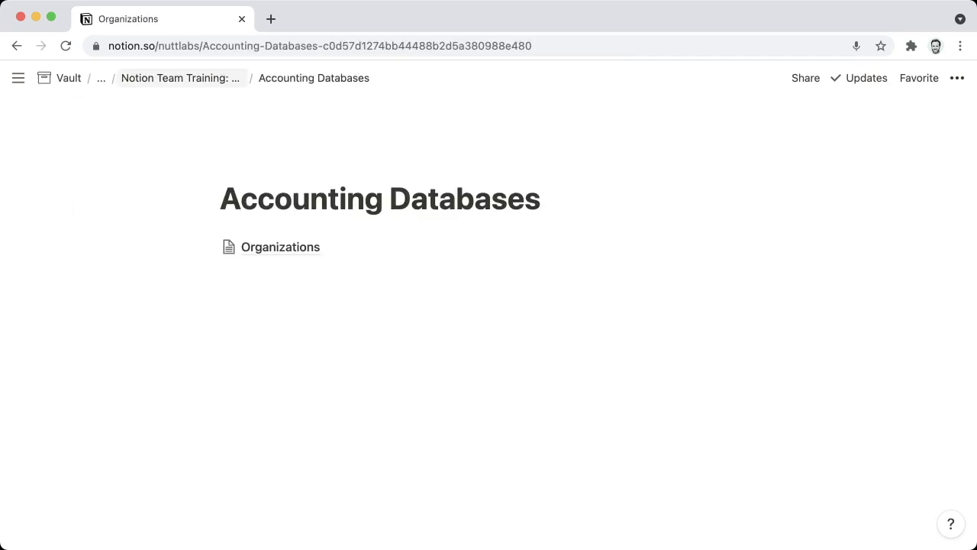
left_click(229, 271)
type("/")
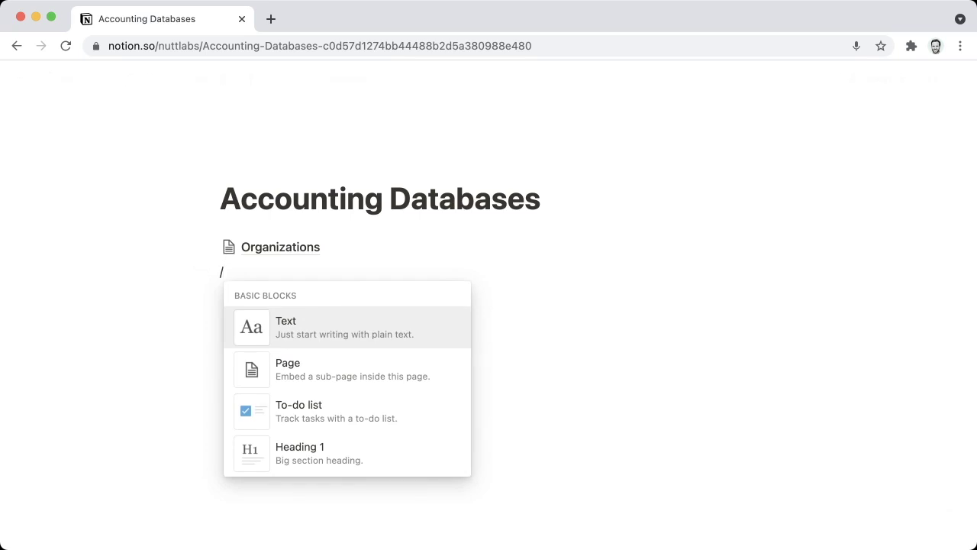
type("f")
key("BackSpace")
type("table")
key("Down")
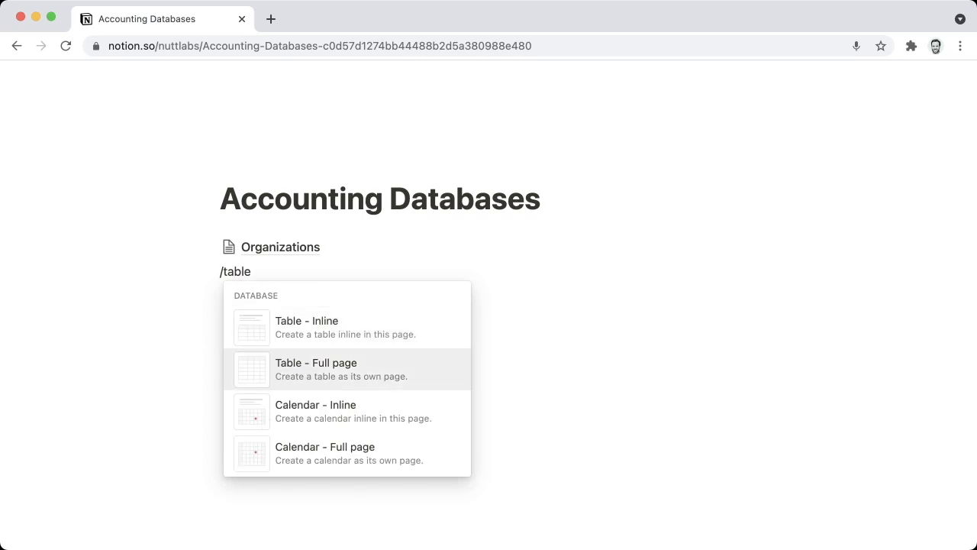
key("Return")
type("Accounts")
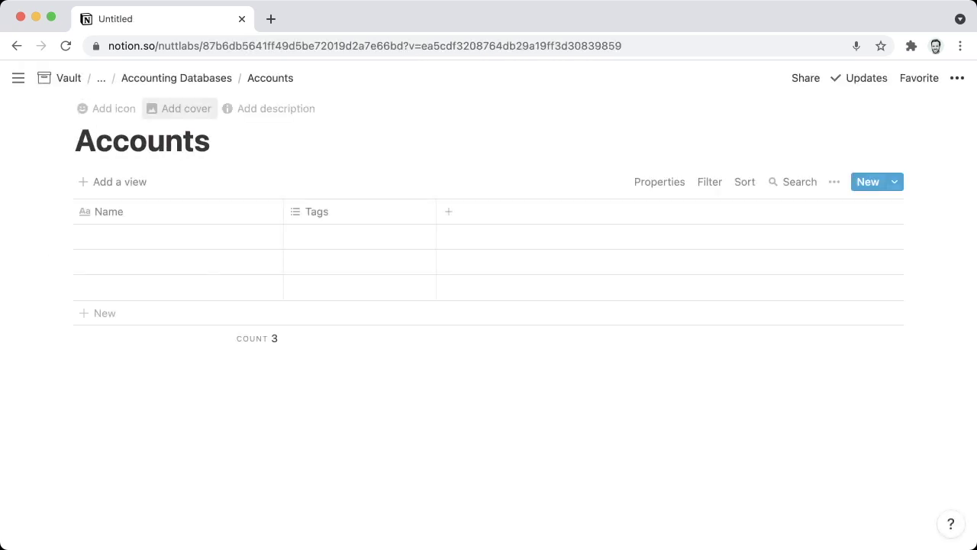
Step: Add a full-page table database titled Invoices to the Accounting Databases page, below Accounts
left_click(176, 78)
left_click(229, 296)
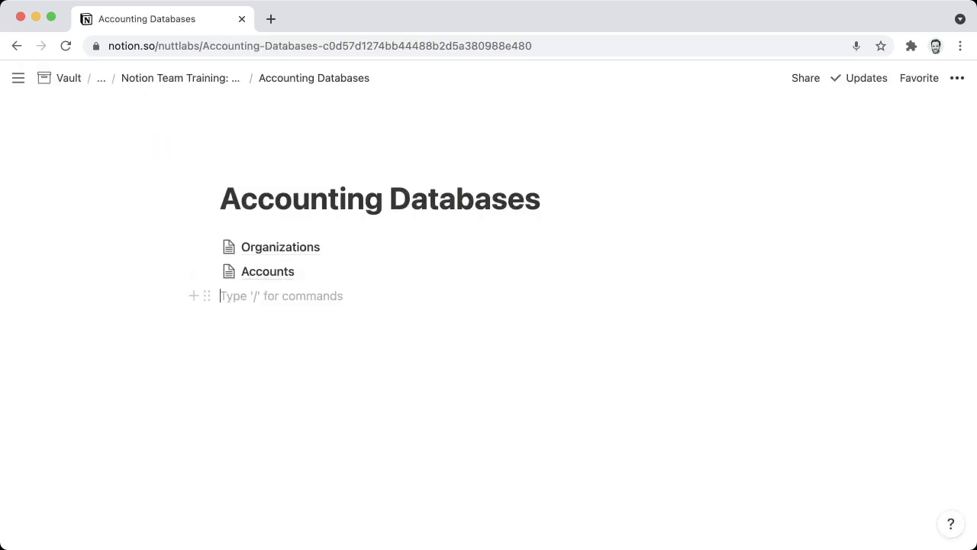
type("/t")
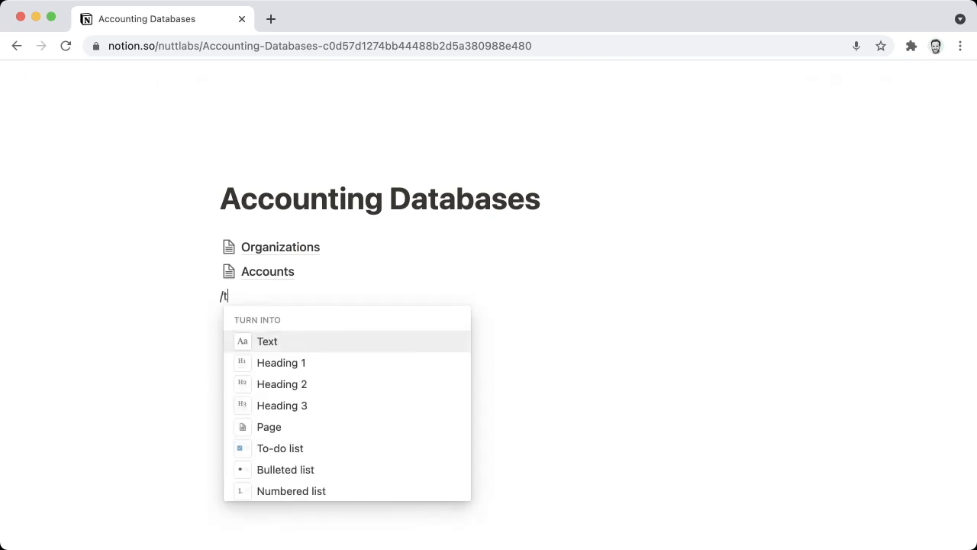
type("able")
key("Down")
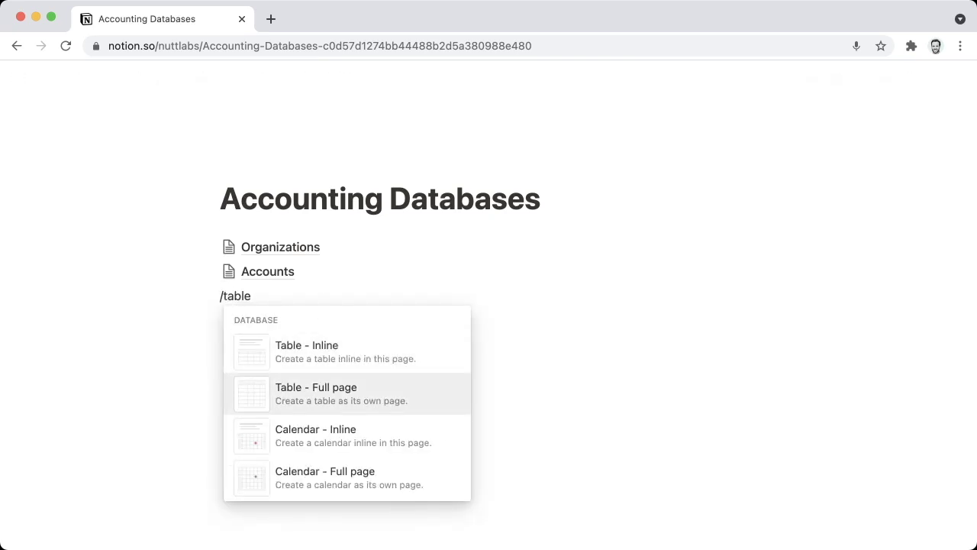
key("Return")
type("Invoices")
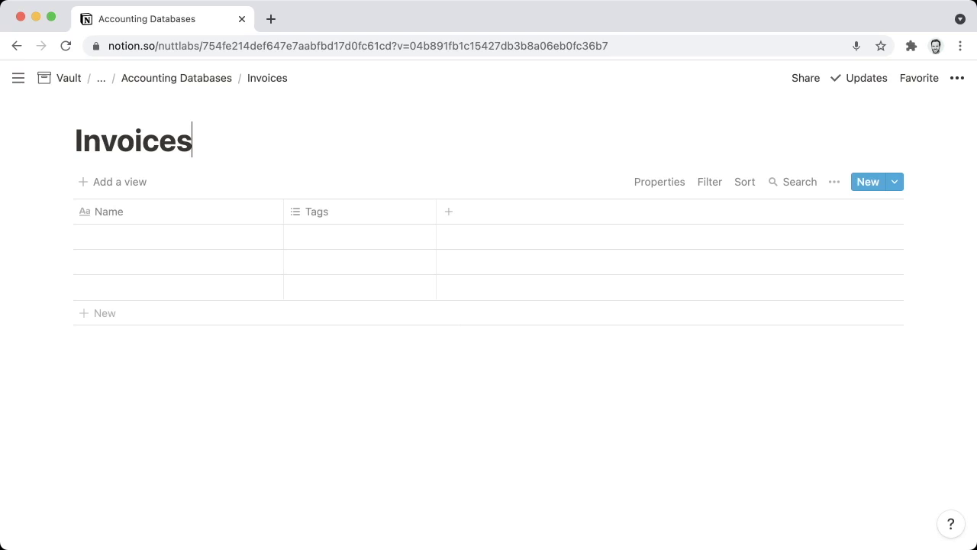
Step: Add a full-page table database titled Transactions to the Accounting Databases page, below Invoices
left_click(176, 78)
left_click(229, 320)
type("/")
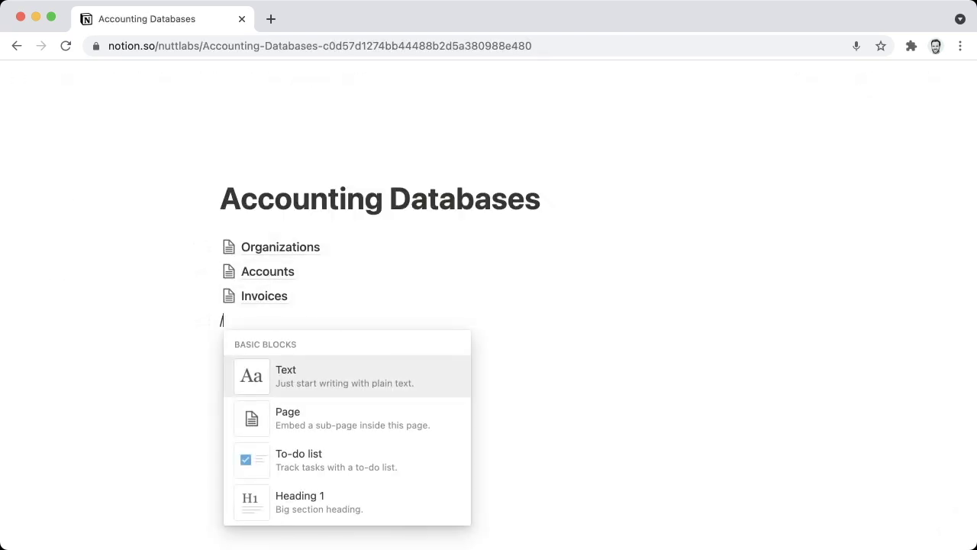
type("table")
key("Down")
key("Return")
type("T")
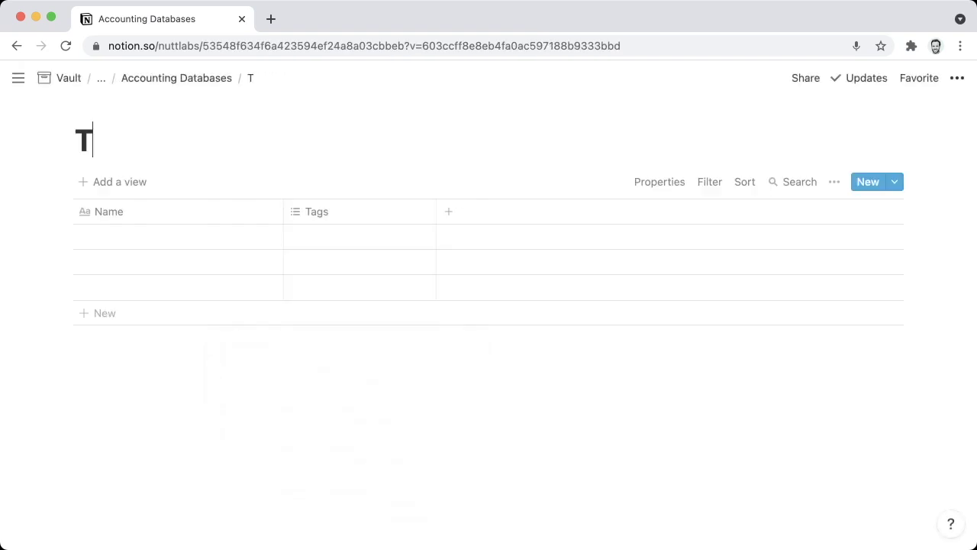
type("ransactions")
Step: Arrange the Accounting Databases page in two columns, with Organizations above Accounts in the first and Invoices above Transactions in the second
left_click(177, 78)
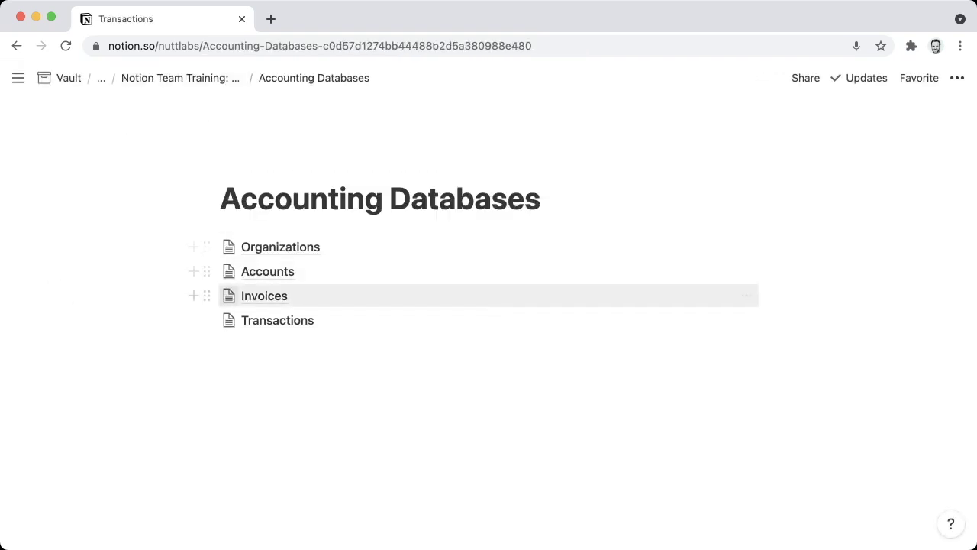
left_click_drag(207, 296, 776, 252)
left_click_drag(204, 315, 562, 263)
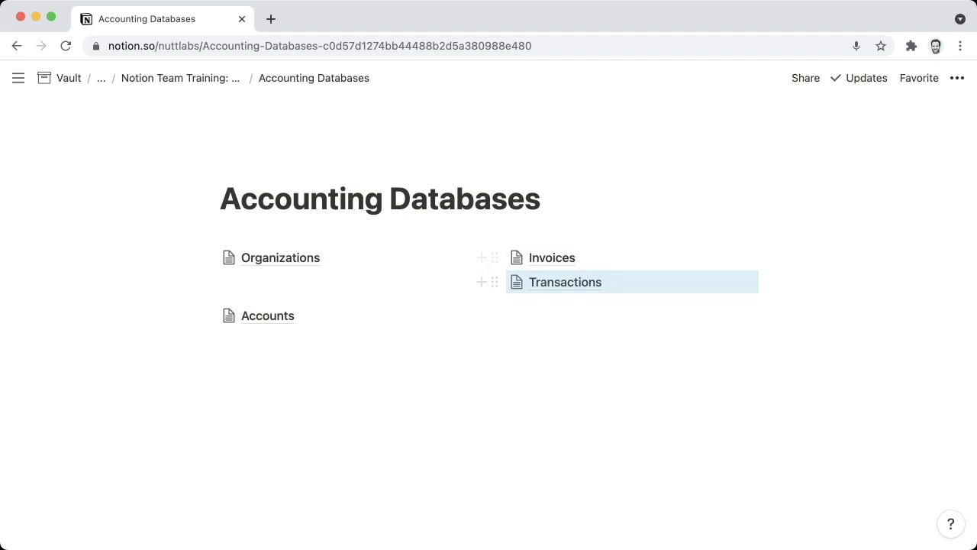
left_click_drag(202, 315, 229, 278)
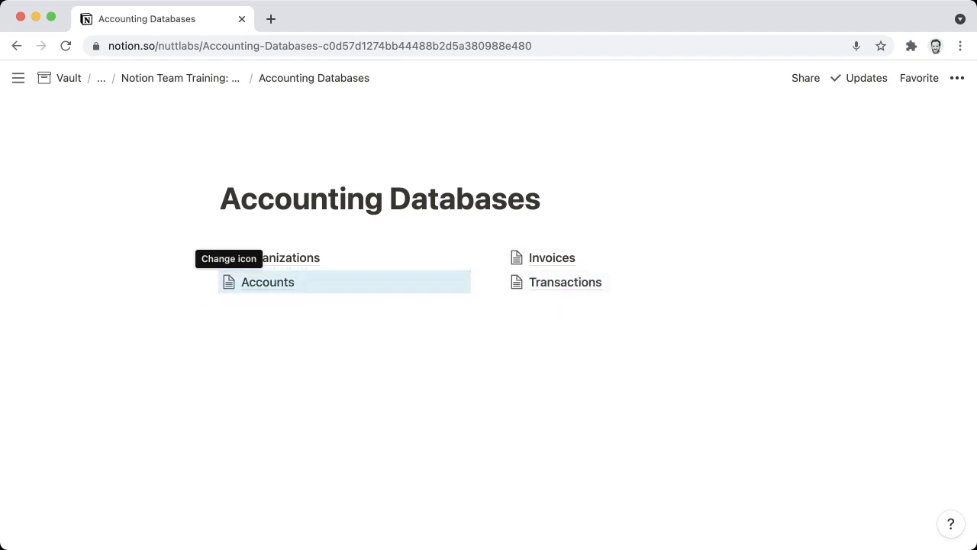
Step: Rename the Organizations database as Organizations (AS) from the Accounting Databases page
right_click(263, 260)
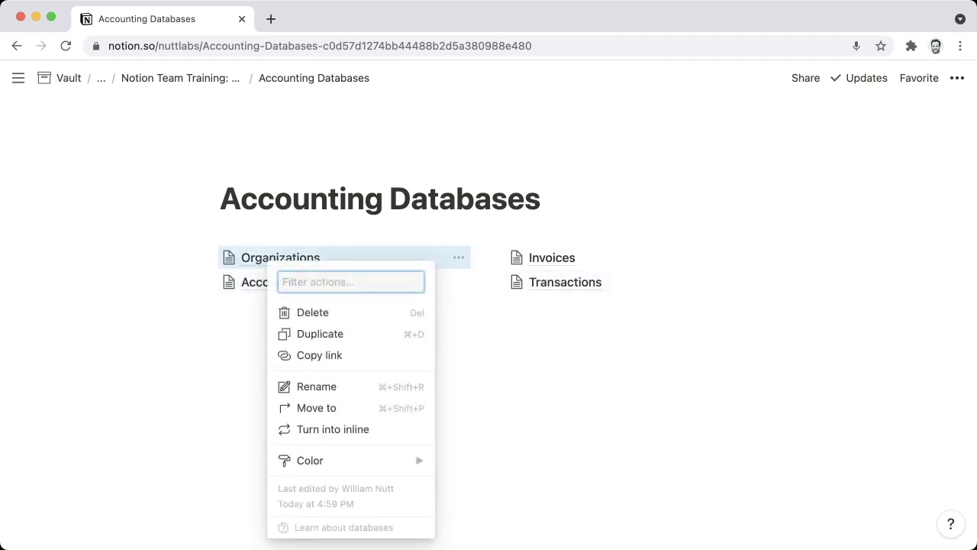
left_click(305, 384)
key("Right")
type("(AS)")
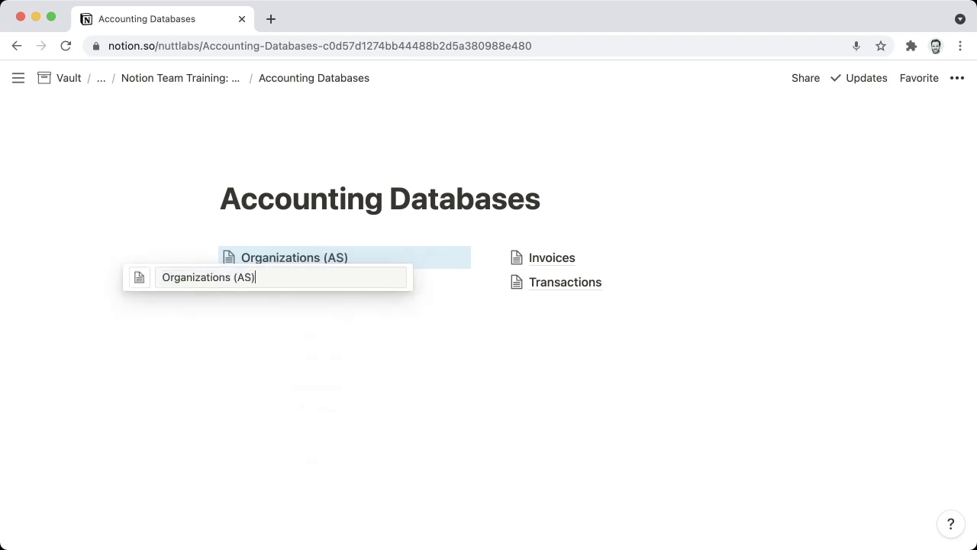
key("Return")
Step: Rename the Accounts database as Accounts (AS)
right_click(278, 282)
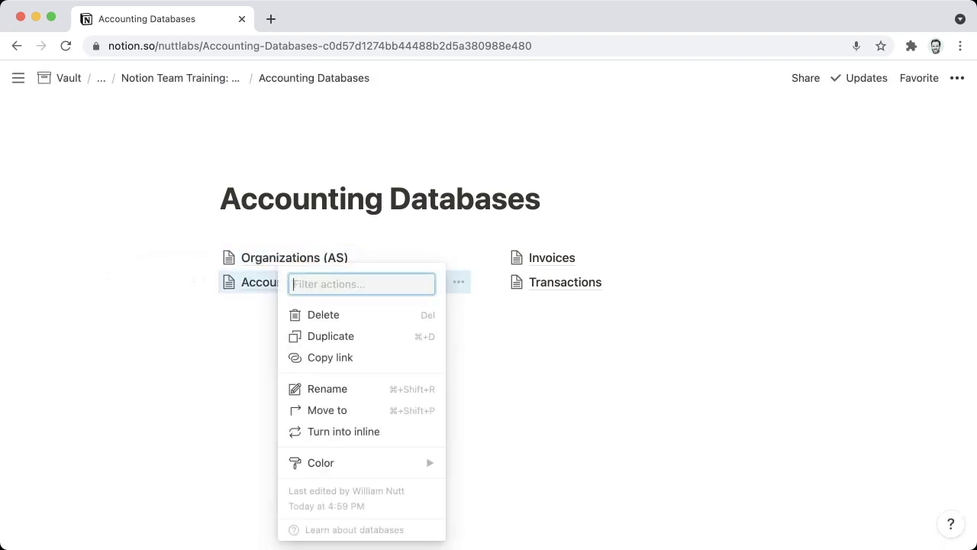
left_click(309, 387)
key("Right")
type("(AS)")
key("Return")
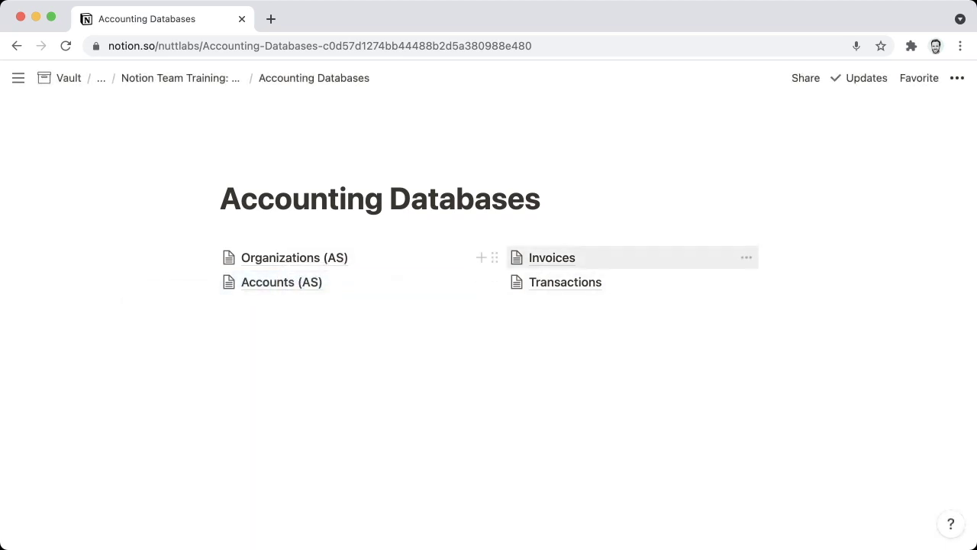
Step: Rename the Invoices database as Invoices (AS)
right_click(565, 258)
left_click(619, 388)
key("Right")
type("(AS)")
key("Return")
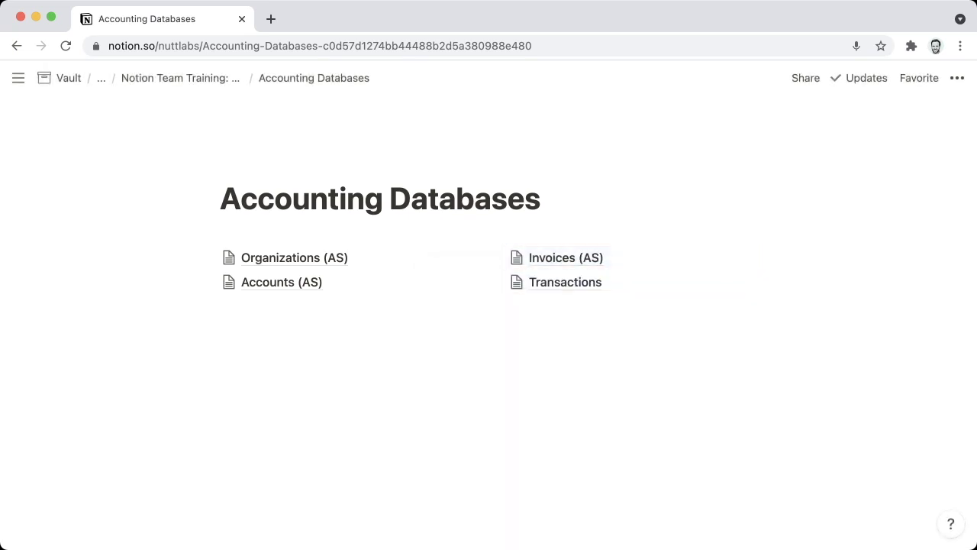
Step: Rename the Transactions database as Transactions (AS)
right_click(588, 282)
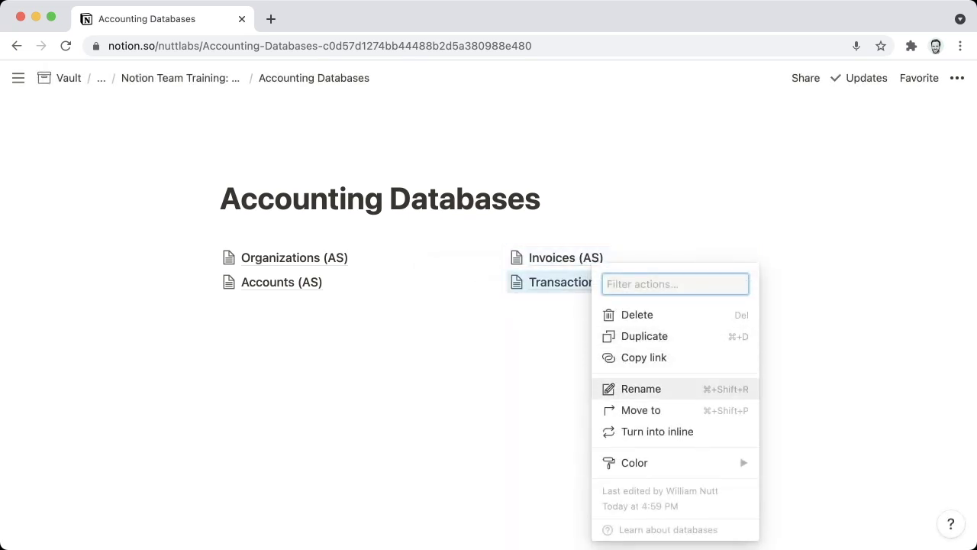
left_click(619, 388)
key("Right")
type("(AS)")
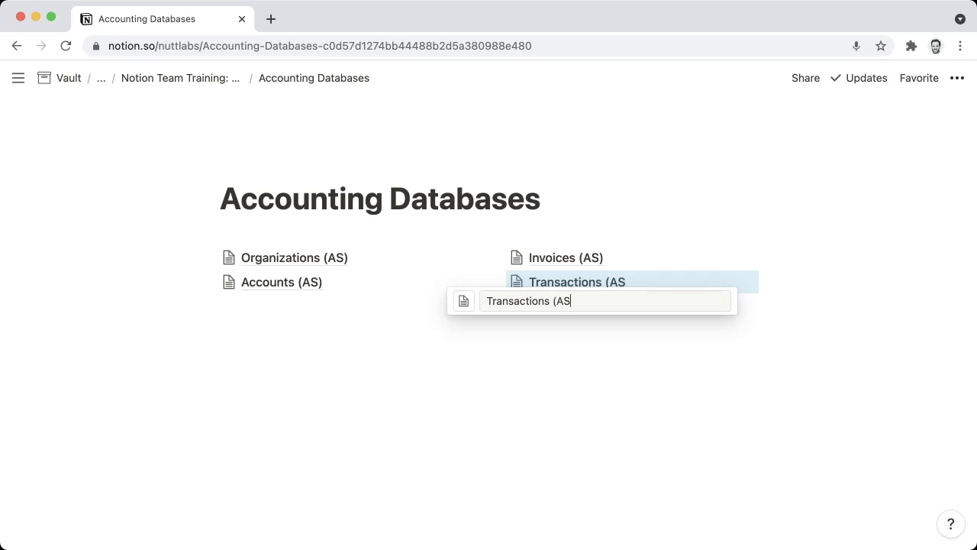
key("Return")
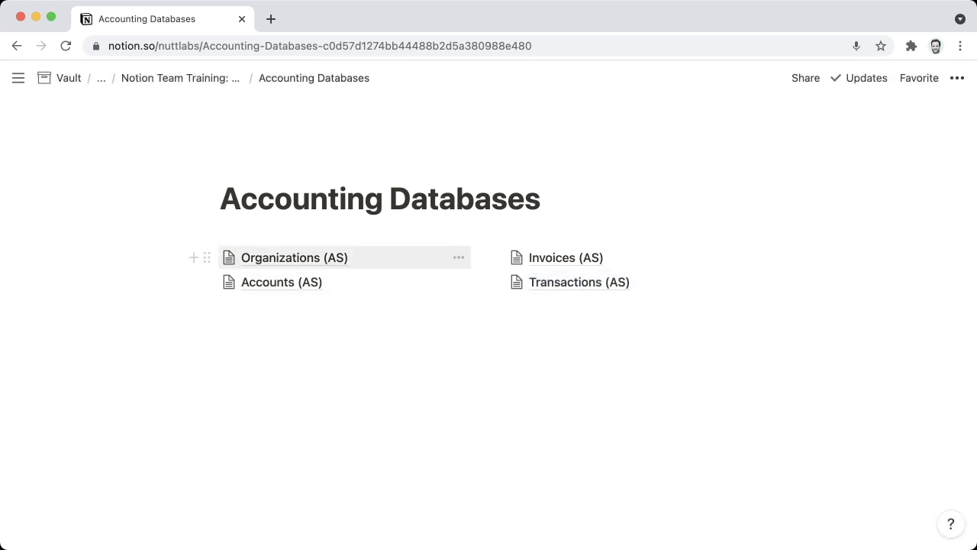
Step: Open the Organizations (AS) database and rename its Name property as Organization
left_click(294, 257)
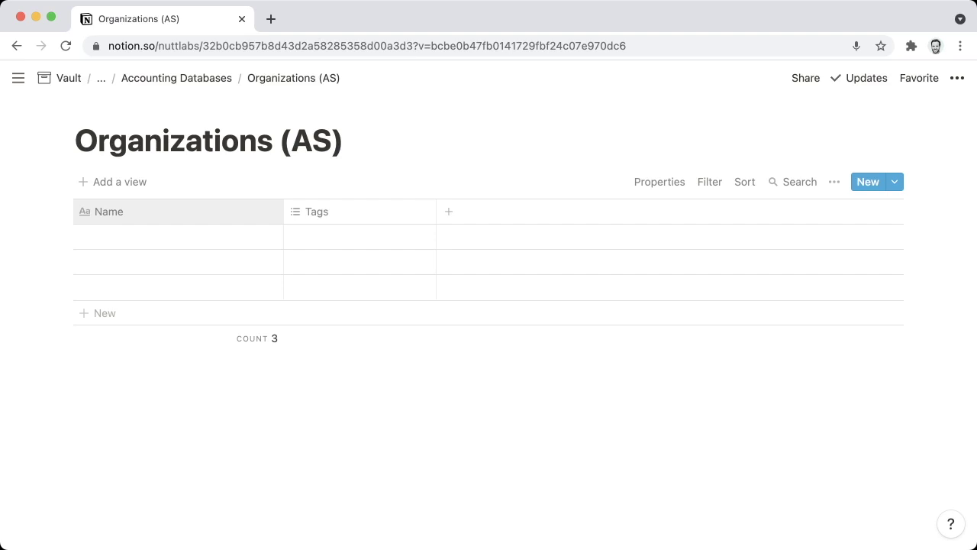
left_click(176, 211)
type("Organization")
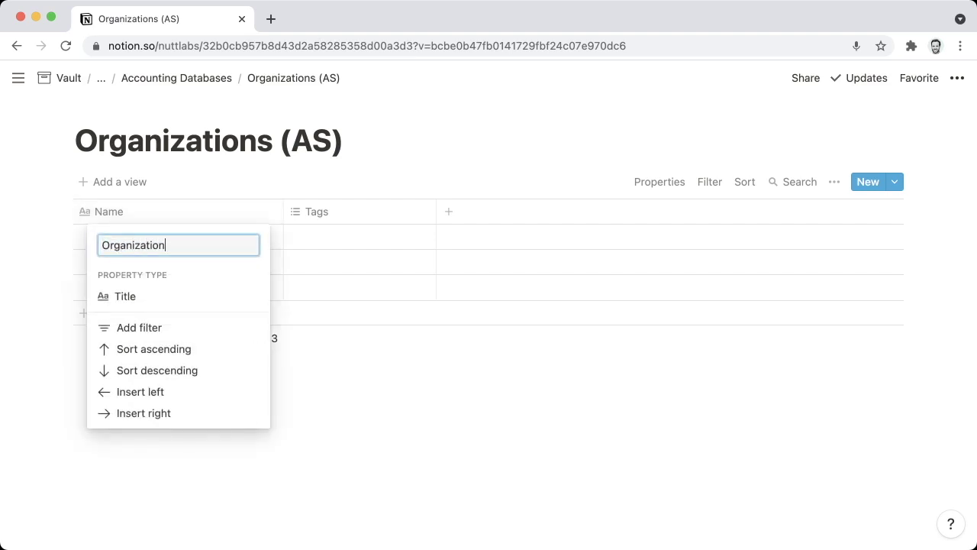
key("Return")
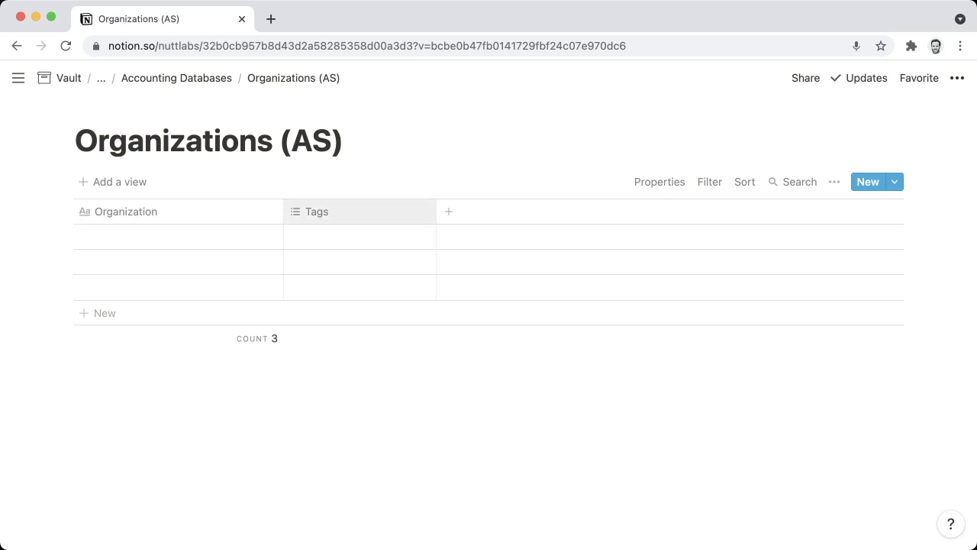
Step: Change the Tags property to the Select type and rename it as Category
left_click(358, 211)
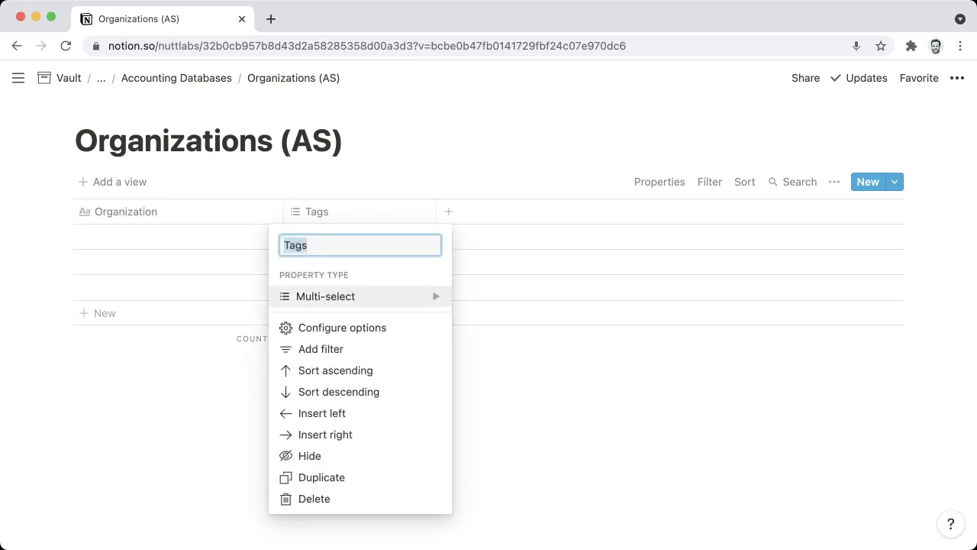
mouse_move(359, 296)
key("Return")
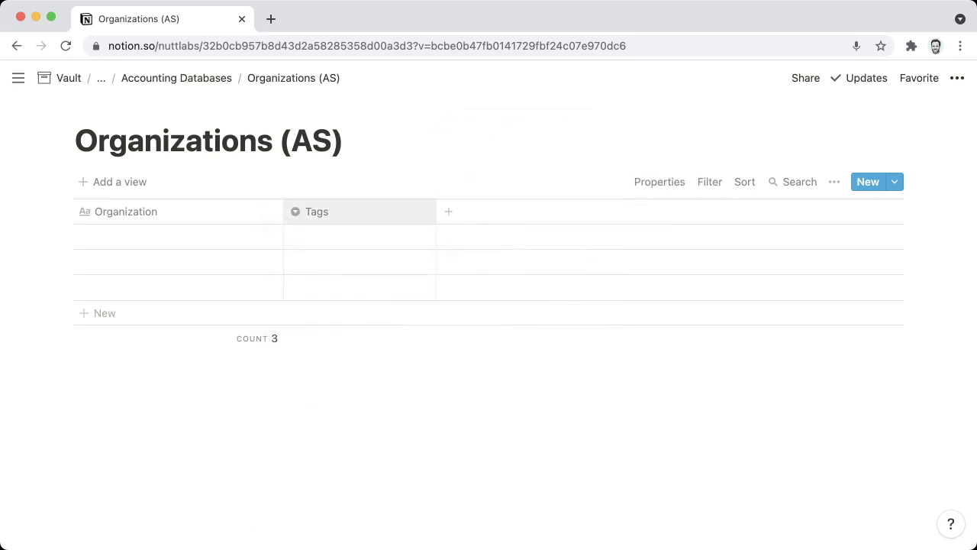
type("Category")
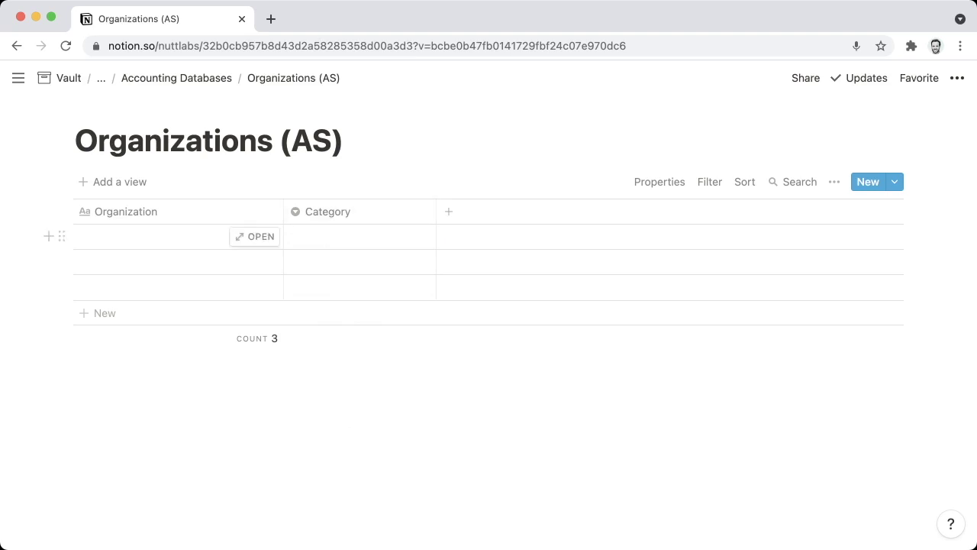
Step: Create the Category options Clients and Vendors in the first row, leaving Vendors selected, and narrow the Category column
left_click(358, 237)
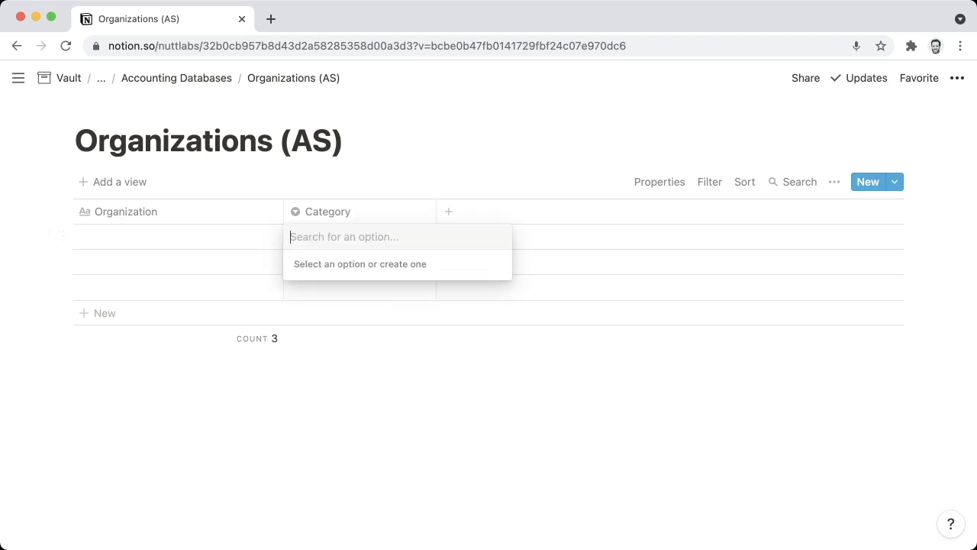
type("Clients")
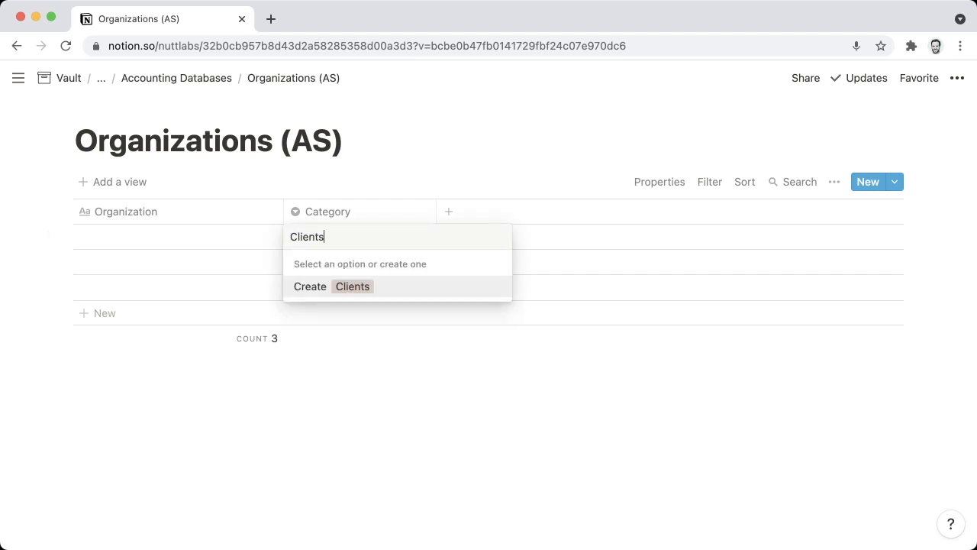
key("Return")
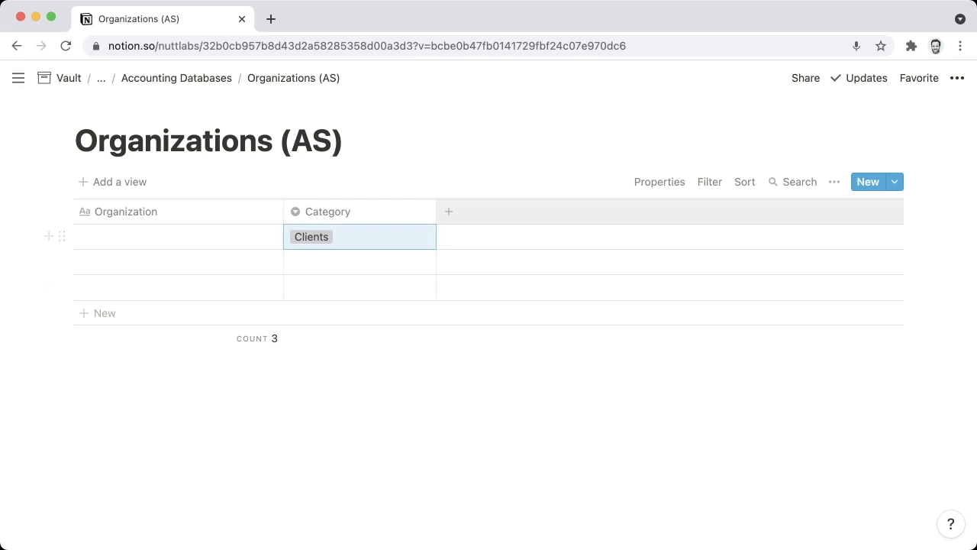
left_click_drag(435, 211, 377, 212)
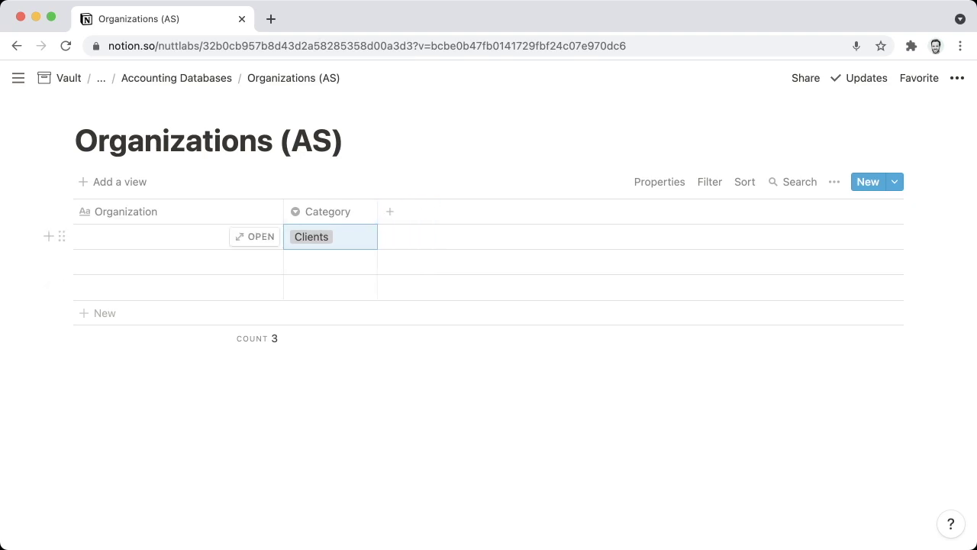
type("Vendors")
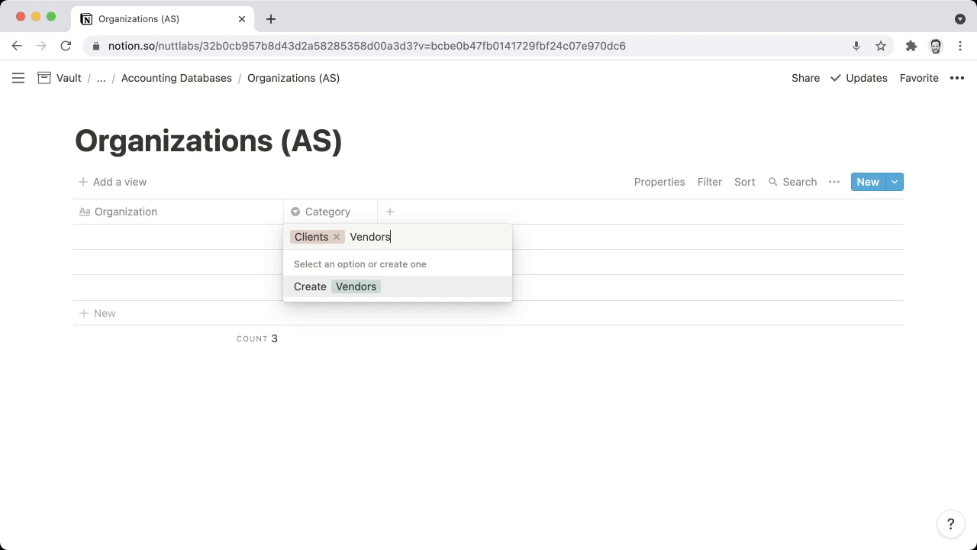
key("Return")
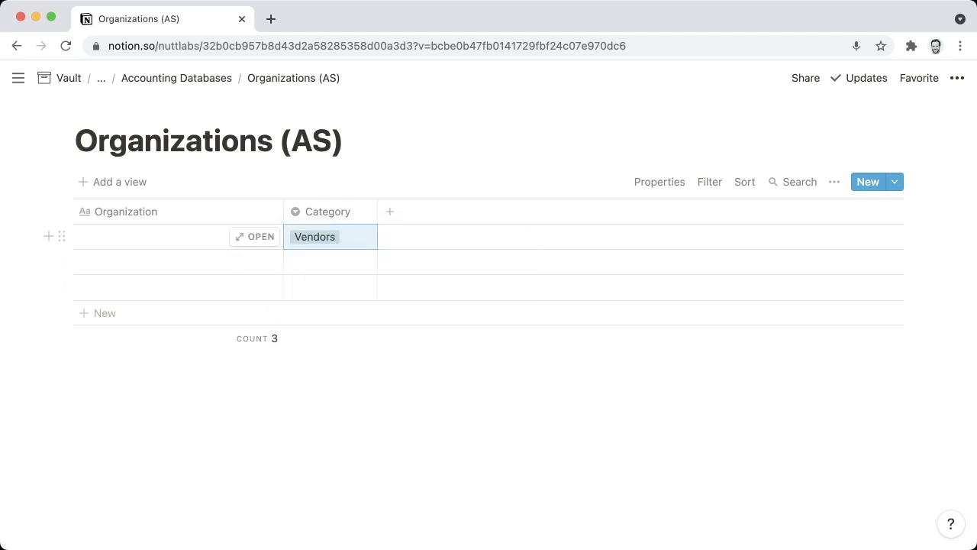
Step: Add a Relation property named Transactions that links to the Transactions (AS) database
left_click(390, 211)
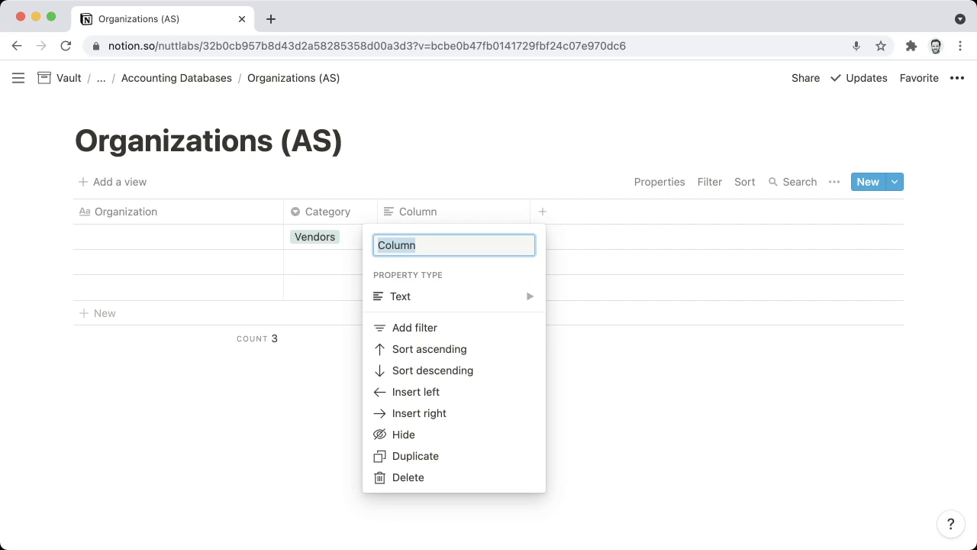
type("T")
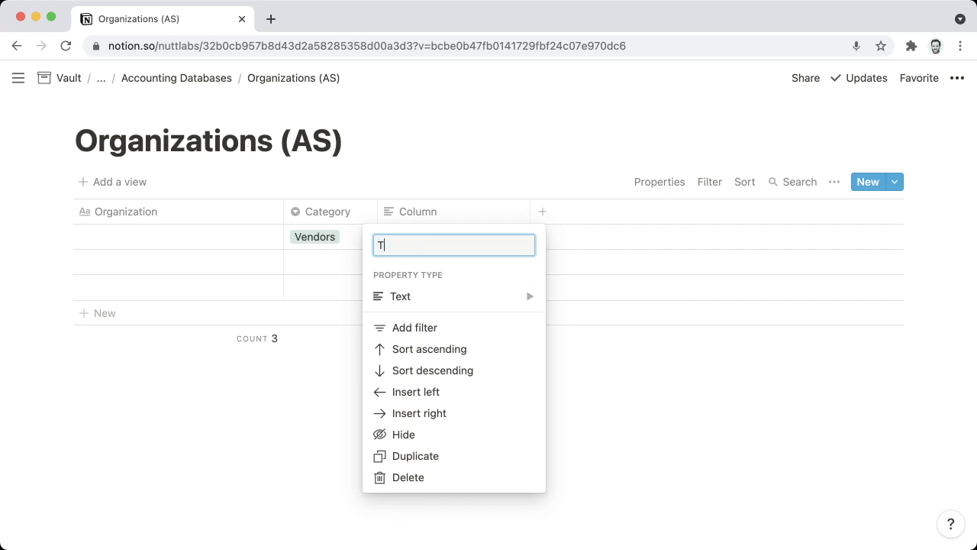
type("ransactions")
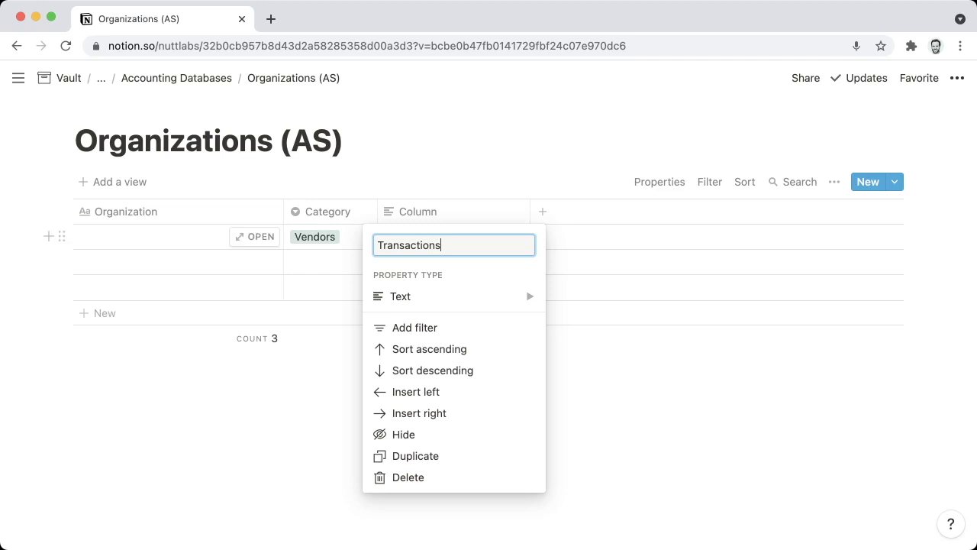
mouse_move(427, 296)
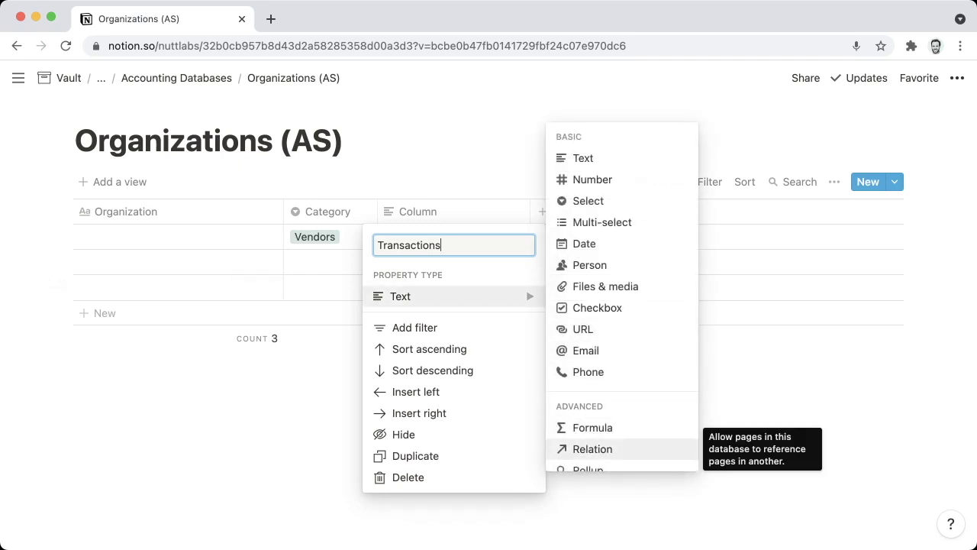
left_click(593, 449)
type("transactions")
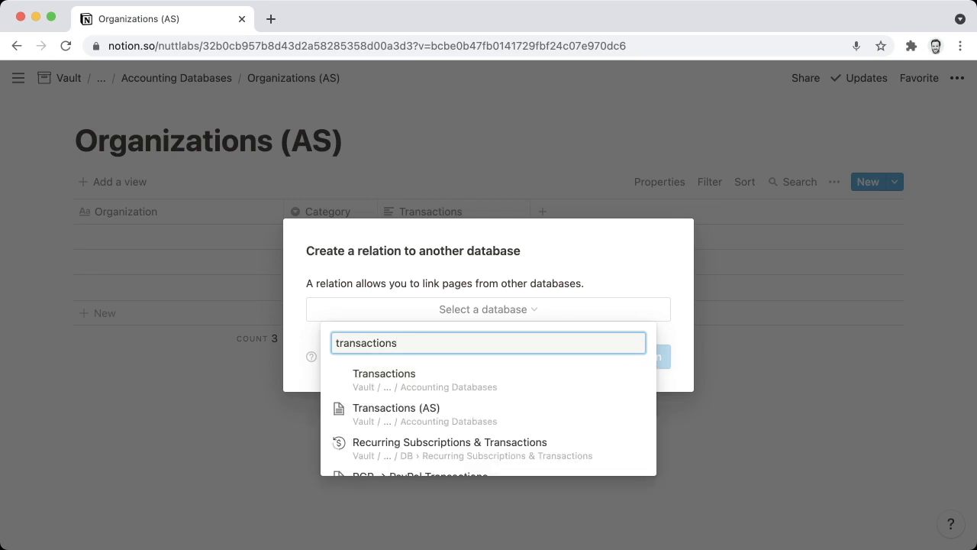
key("Down")
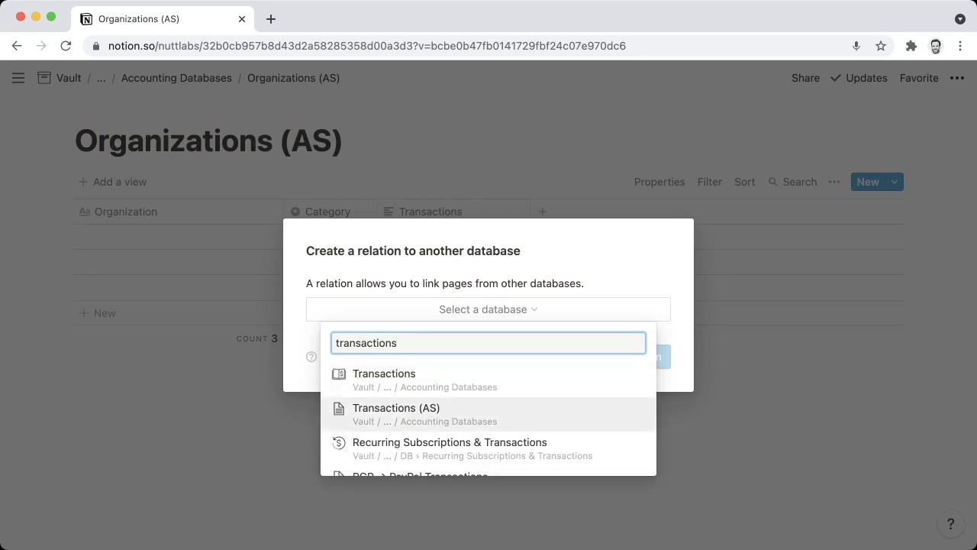
key("Return")
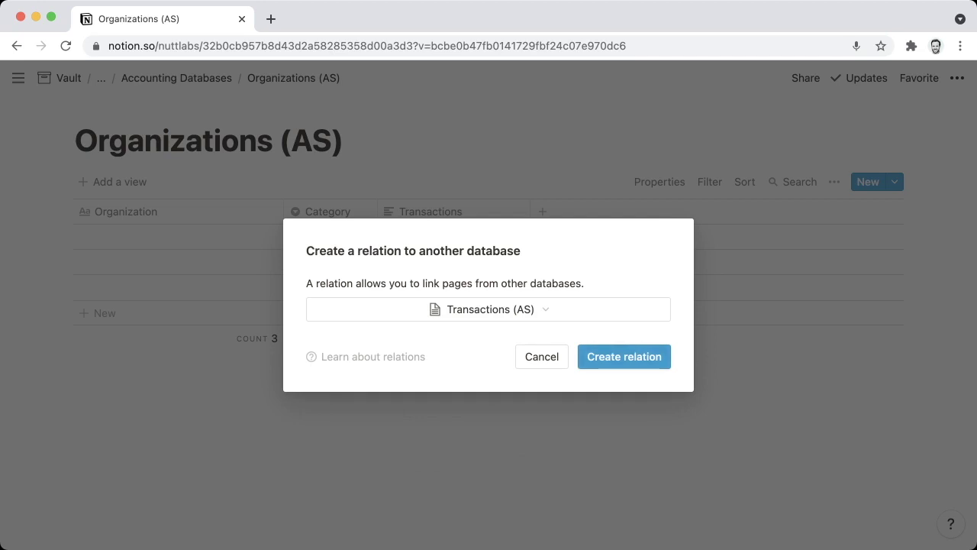
key("Return")
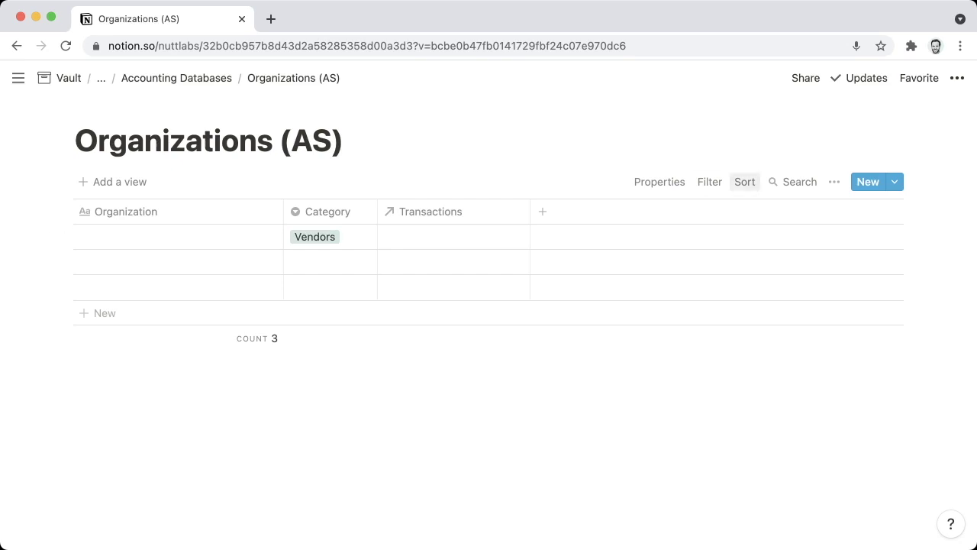
Step: Sort the default view by Organization in ascending order and hide the Transactions property
left_click(744, 182)
left_click(646, 321)
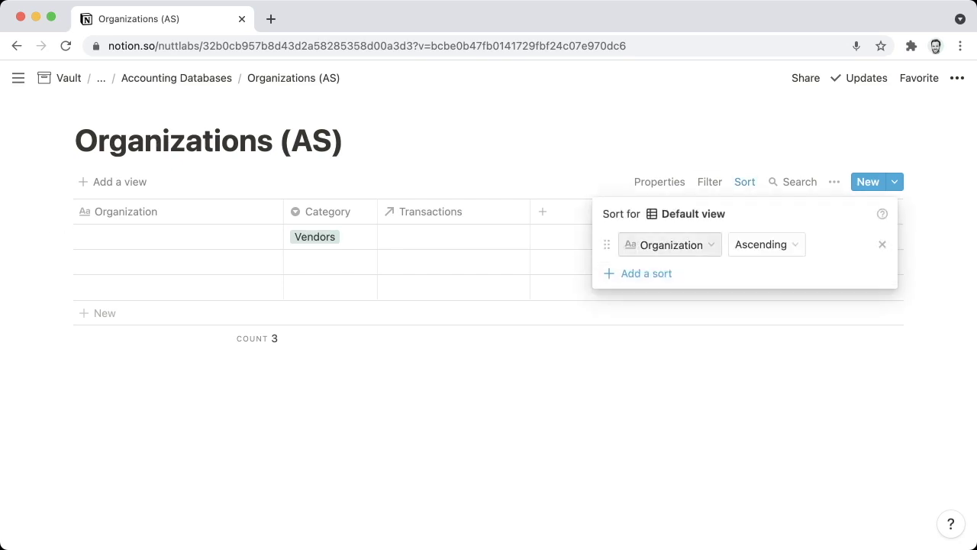
key("Escape")
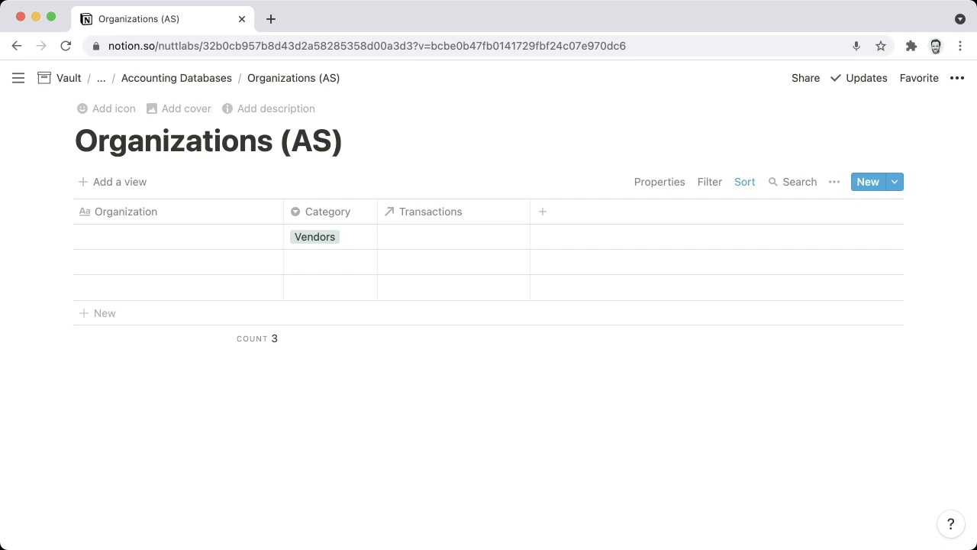
left_click(431, 211)
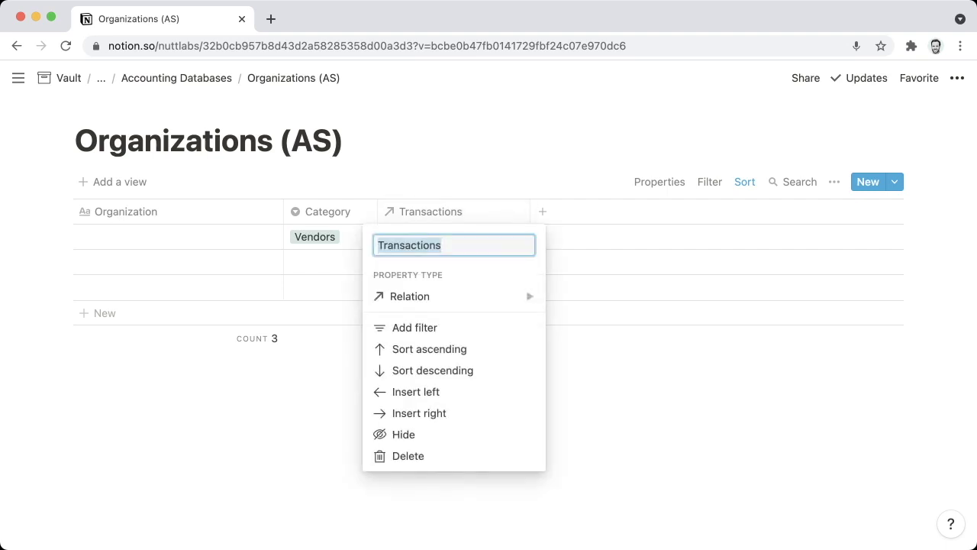
left_click(403, 435)
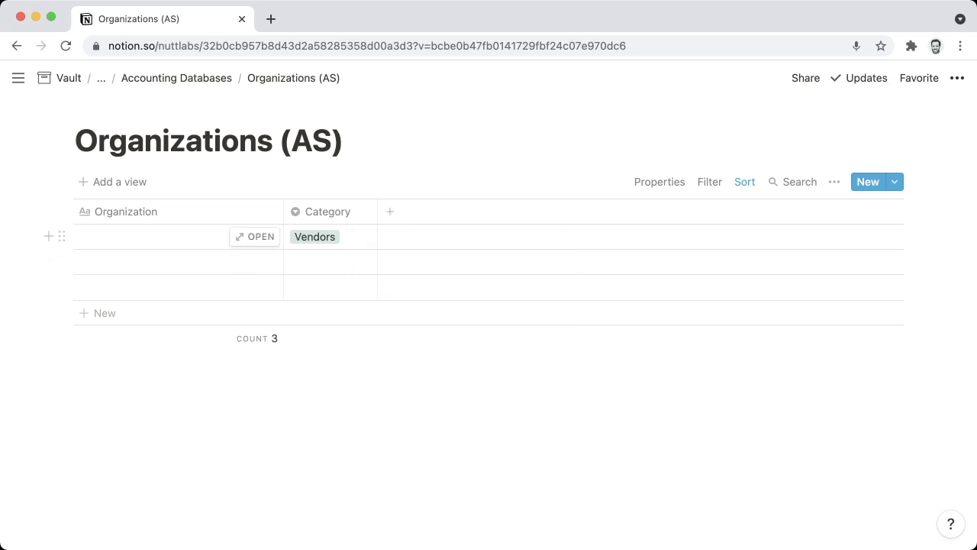
Step: Clear the Category value in the first row and select the Organization cells of all three rows
left_click(330, 236)
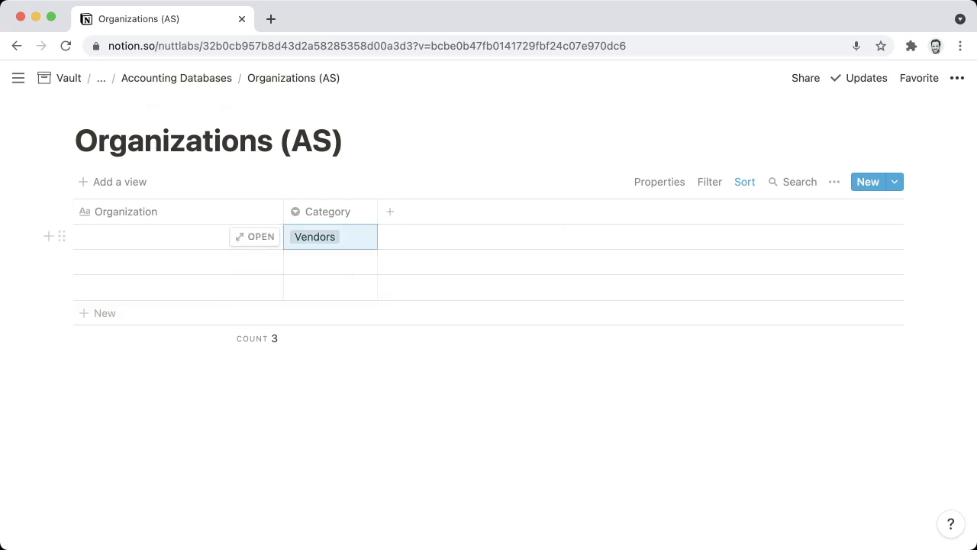
key("Delete")
left_click_drag(177, 237, 177, 287)
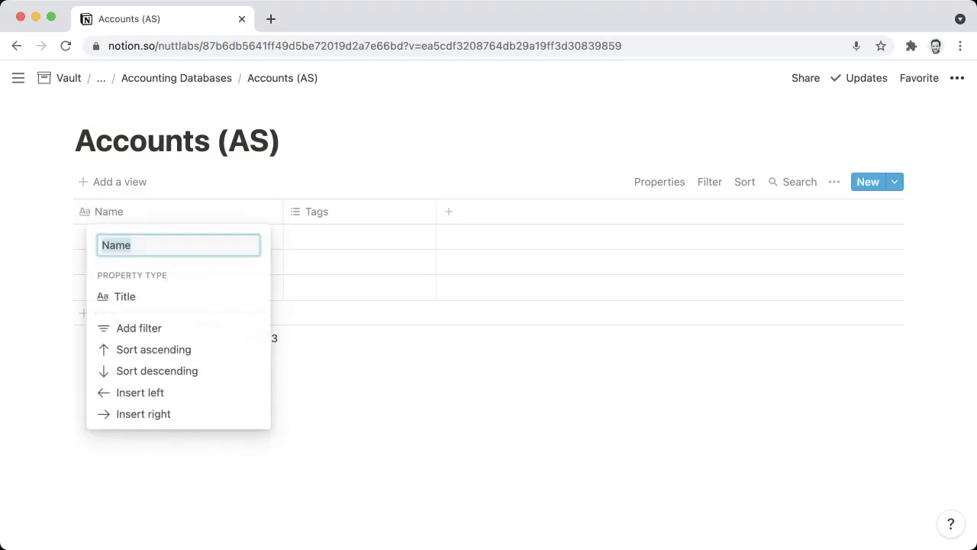
Step: In the Accounts (AS) database, rename the Name property as Account and narrow its column
type("Account")
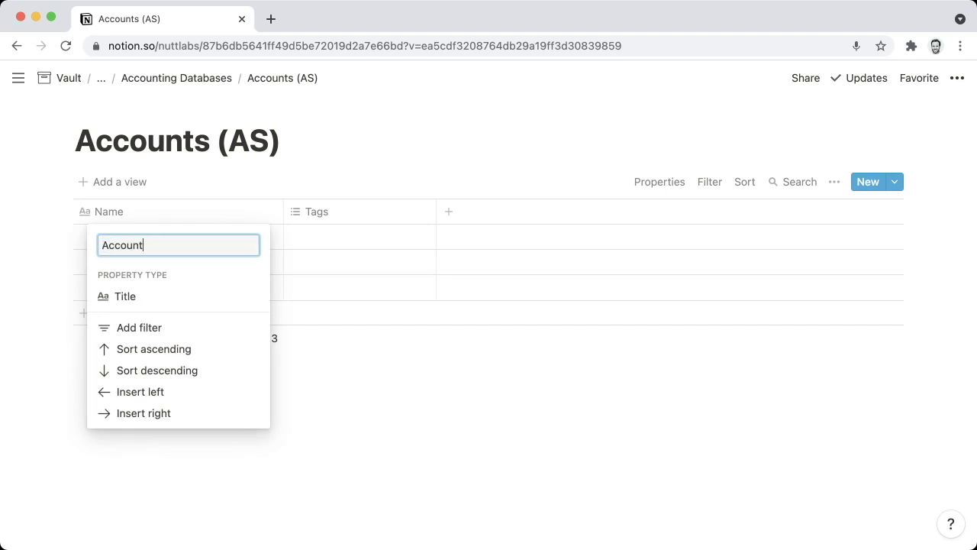
key("Return")
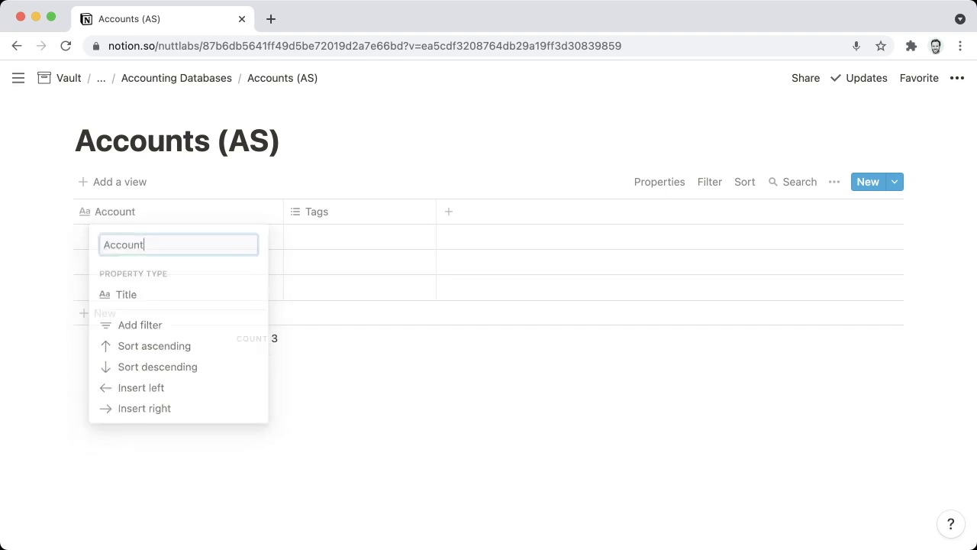
left_click_drag(283, 211, 230, 211)
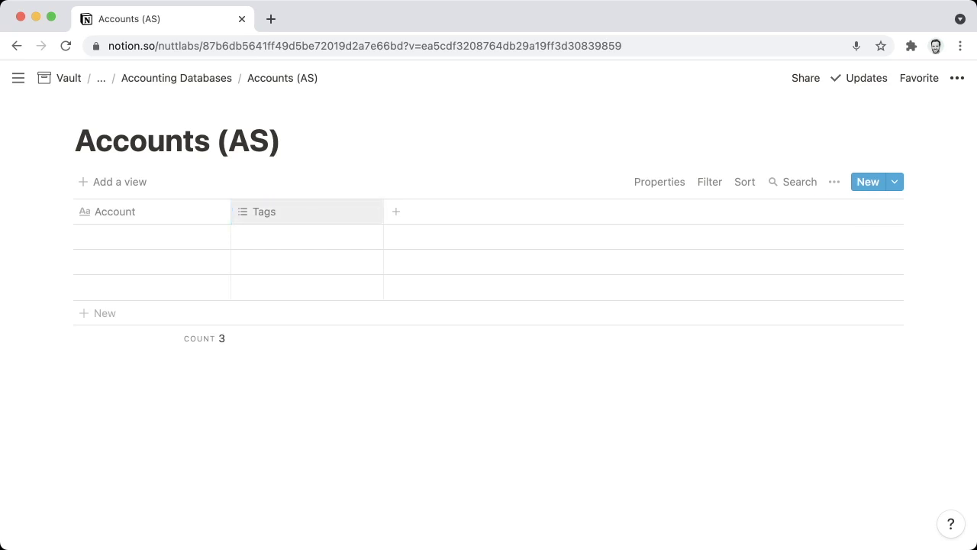
Step: Change the Tags property to the Select type, rename it as Type and narrow its column
left_click(263, 212)
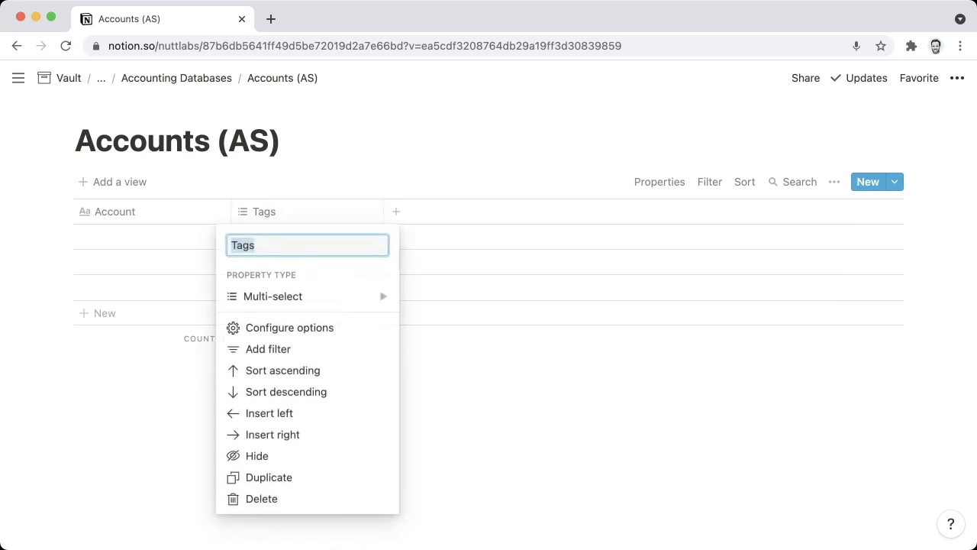
mouse_move(272, 296)
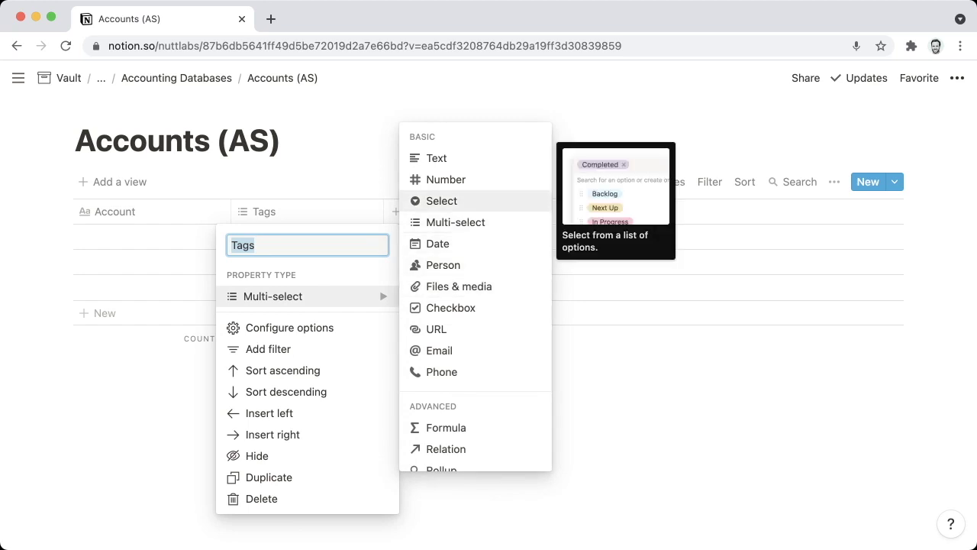
left_click(441, 201)
left_click(263, 211)
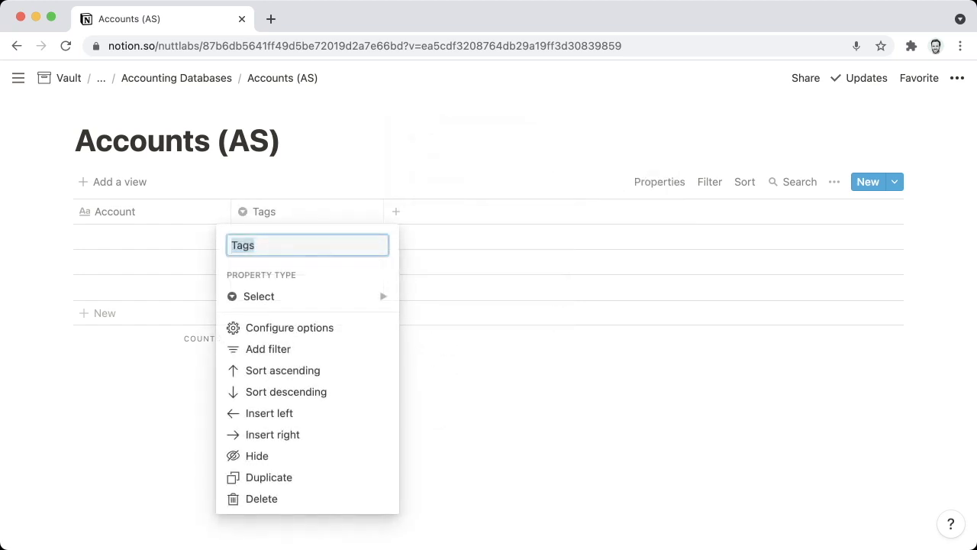
type("Type")
key("Return")
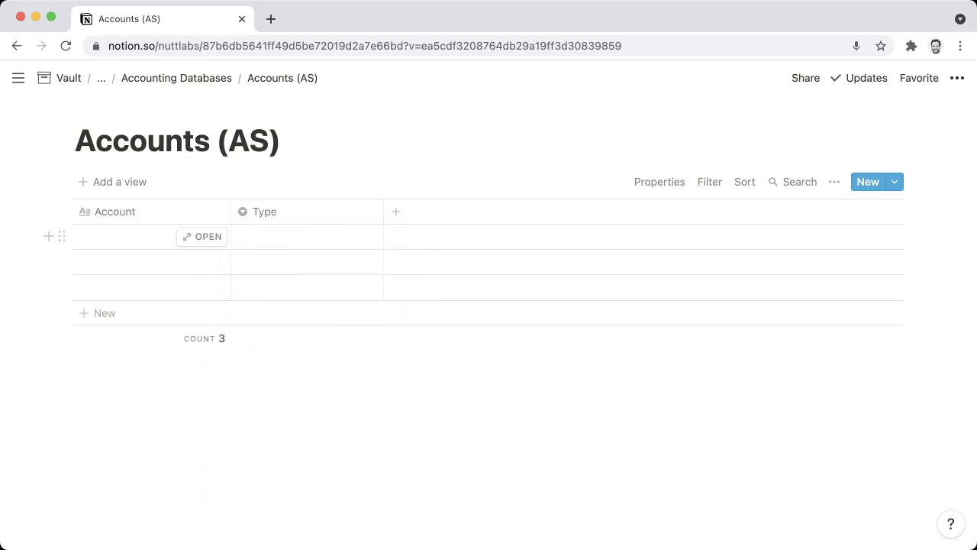
left_click_drag(384, 211, 325, 212)
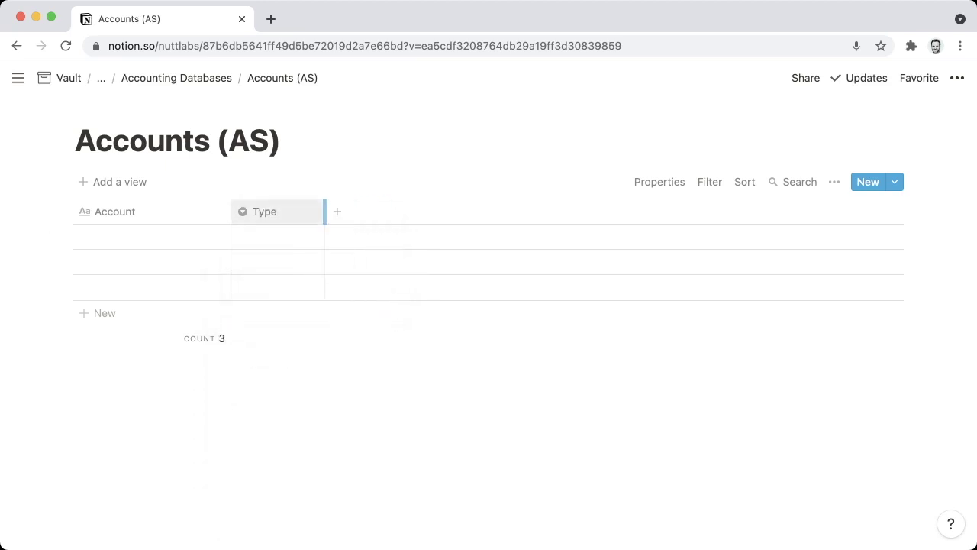
Step: Create the Type options Bank Account, Payment Gateways and Accounts Receivable in the first row, leaving Accounts Receivable selected, and widen the Type column
left_click(279, 236)
type("Bank Account")
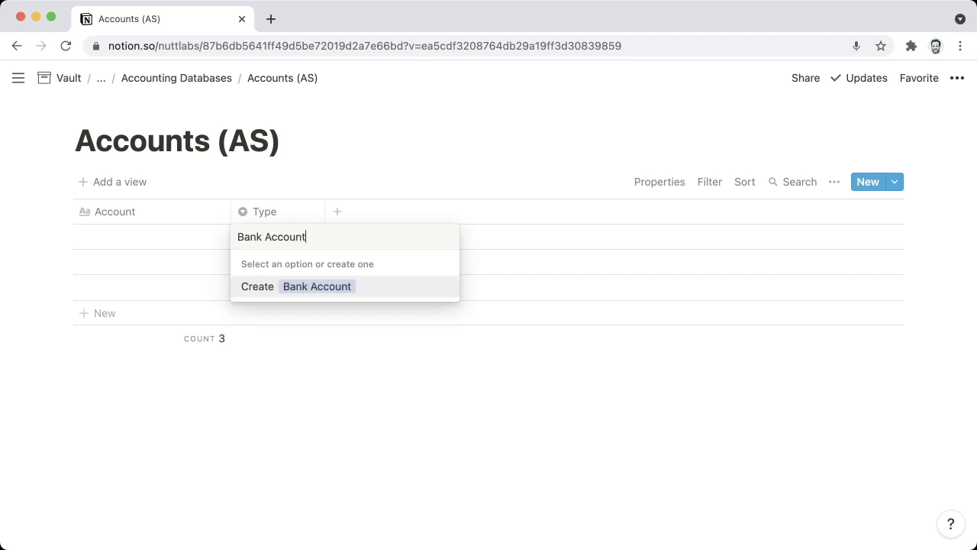
key("Return")
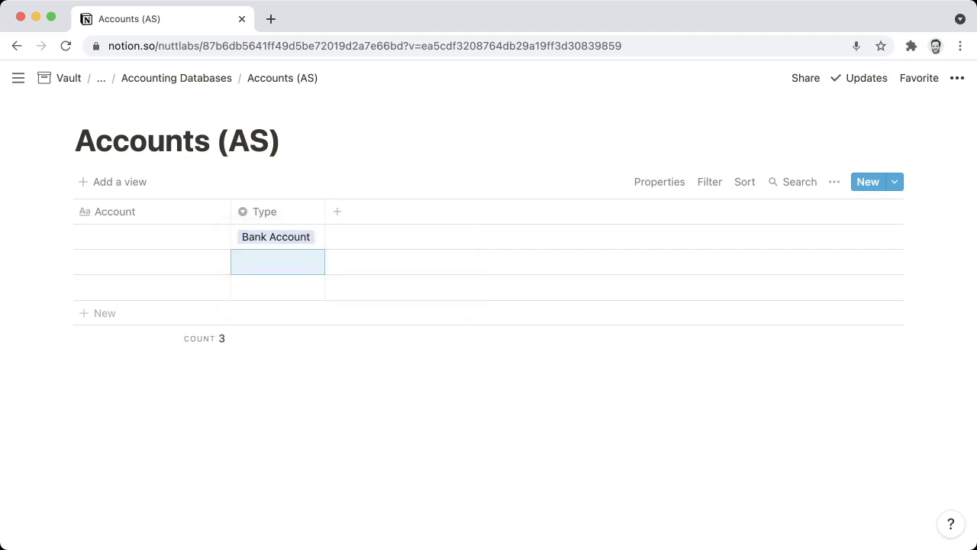
left_click(290, 237)
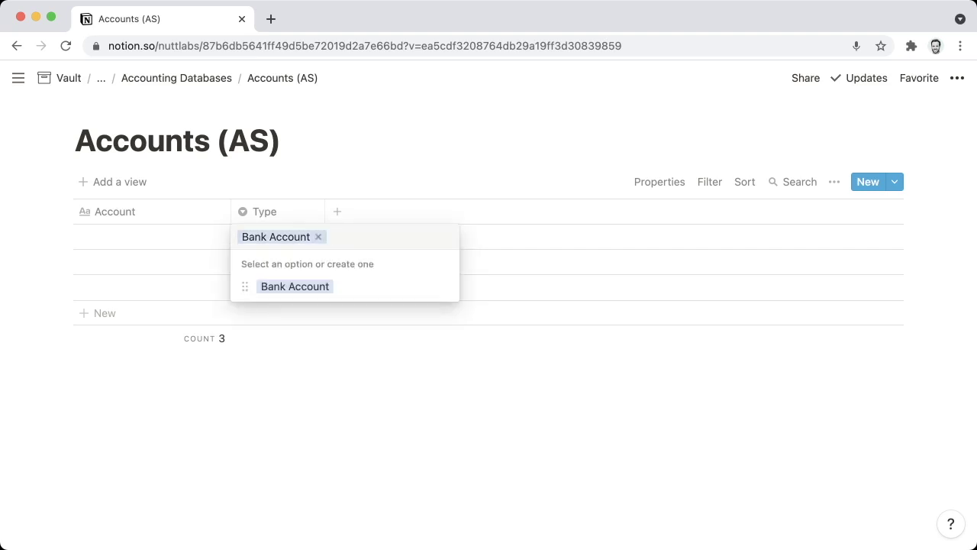
type("Payment Gateways")
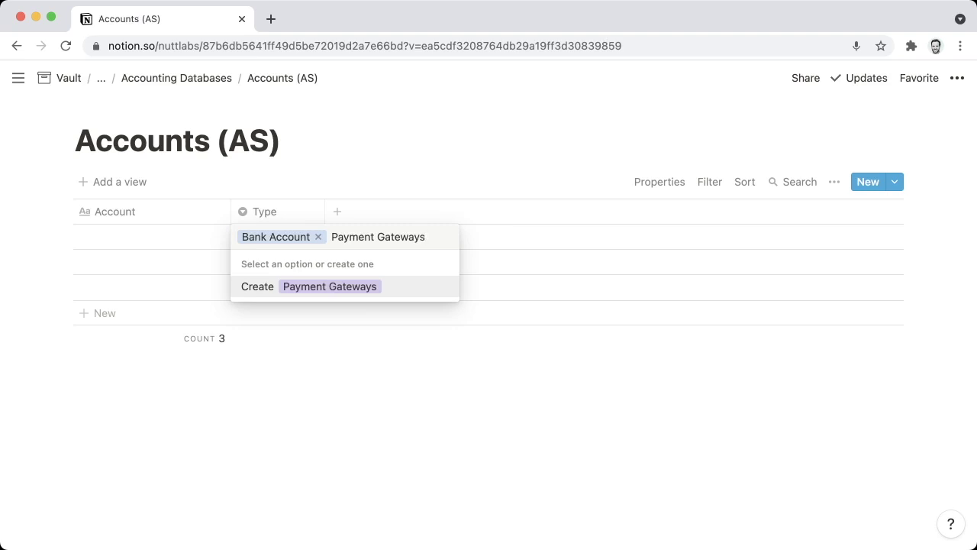
key("Return")
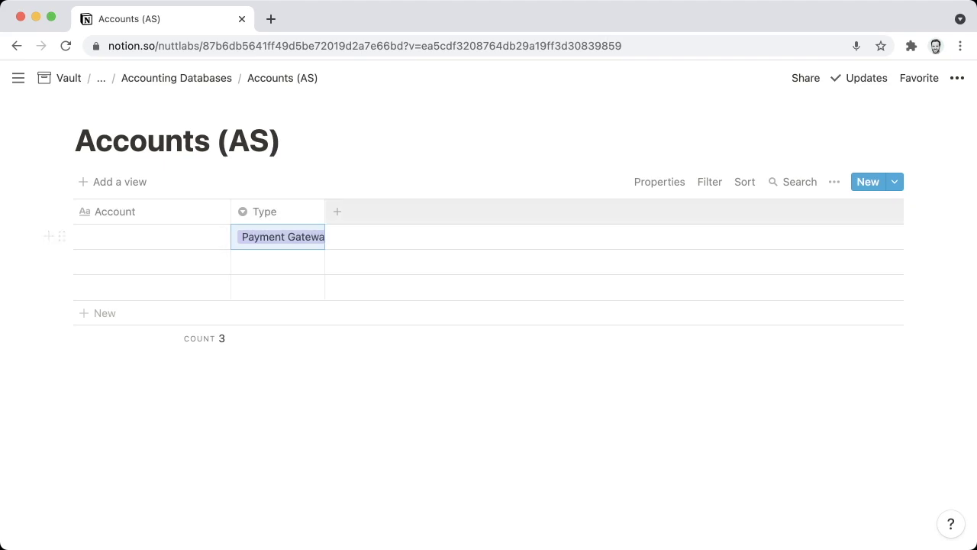
left_click_drag(325, 211, 349, 212)
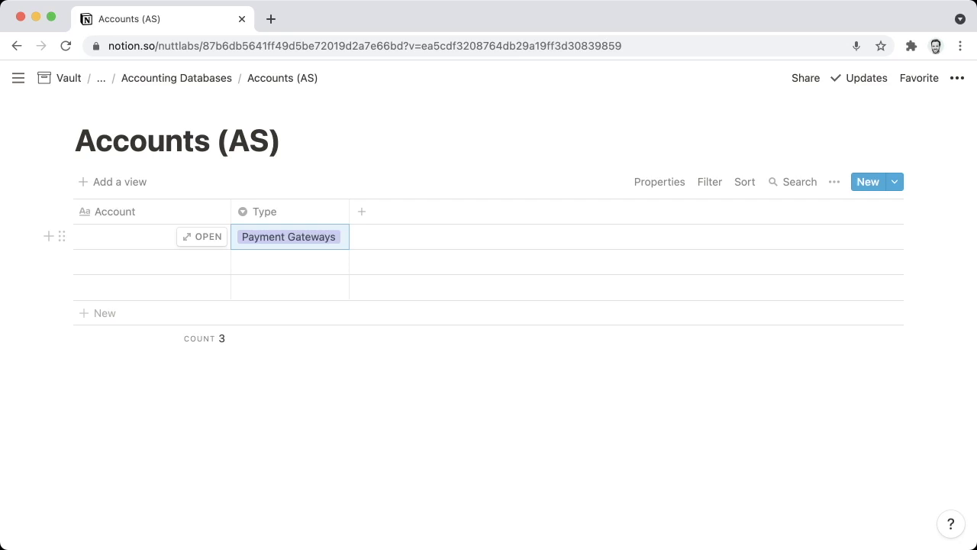
key("Return")
type("Account")
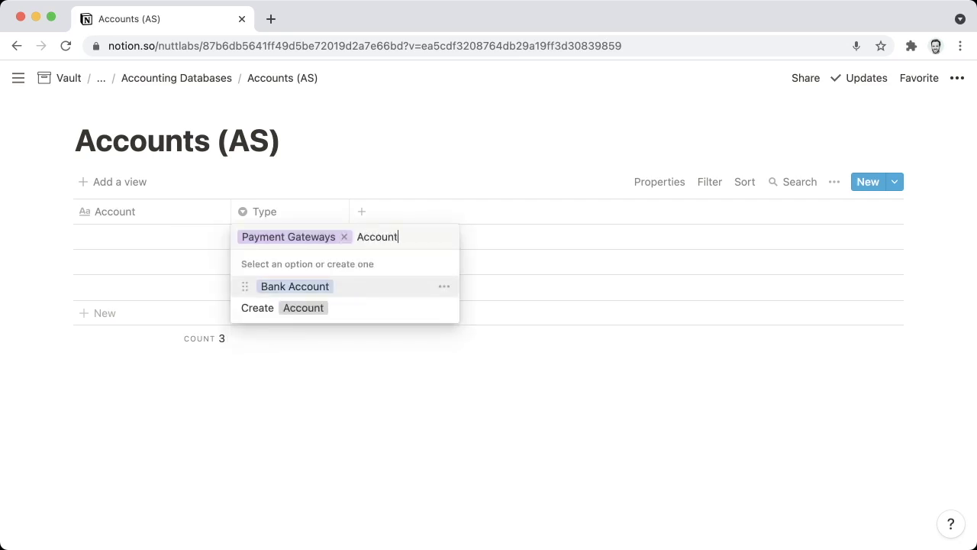
type("s Receivable")
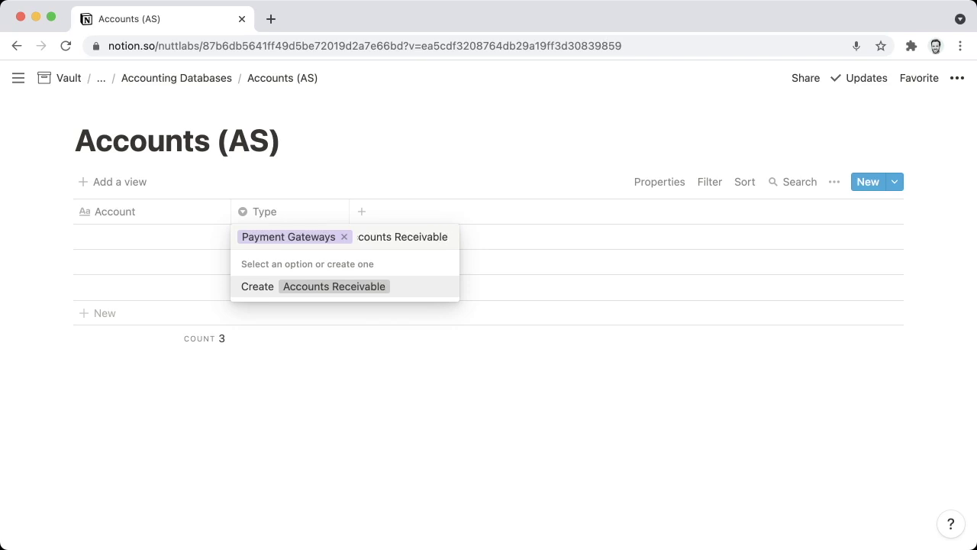
key("Return")
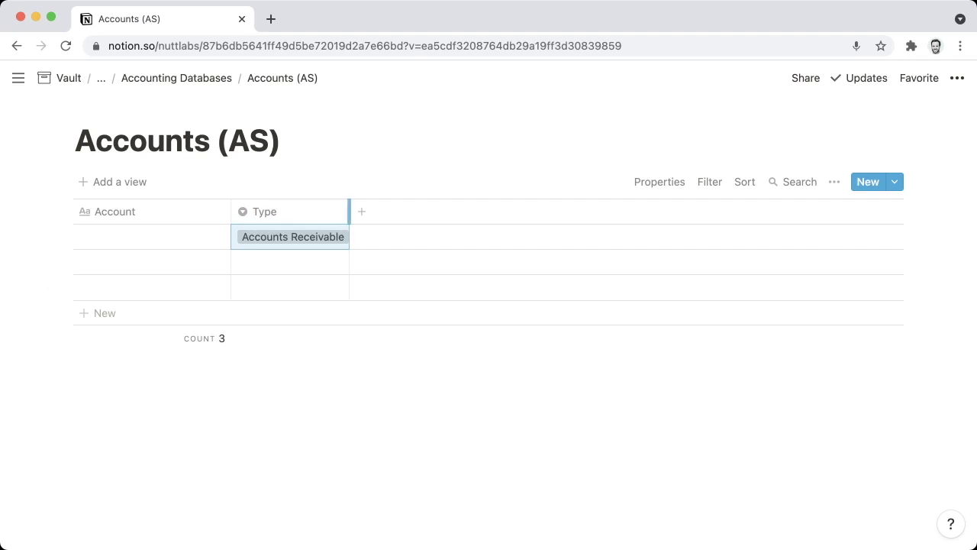
Step: Add a Date property named Last Reconciled to the Accounts (AS) database and narrow its column
left_click(375, 211)
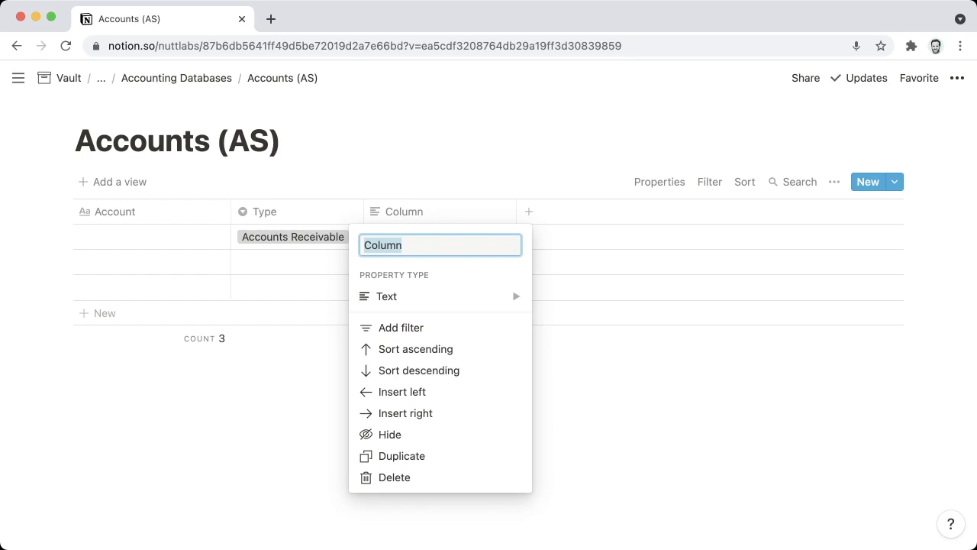
type("Last Reconciled")
mouse_move(488, 296)
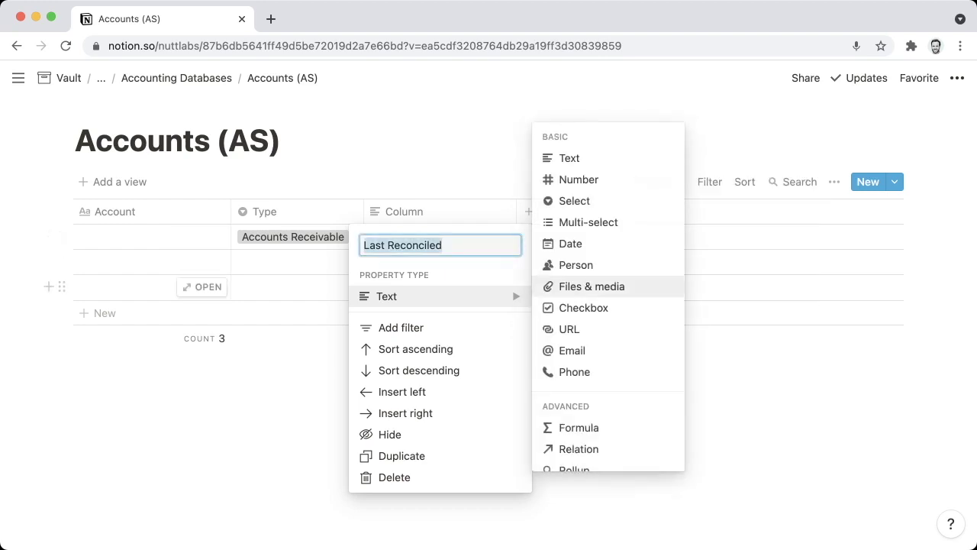
left_click(572, 244)
left_click_drag(517, 212, 487, 211)
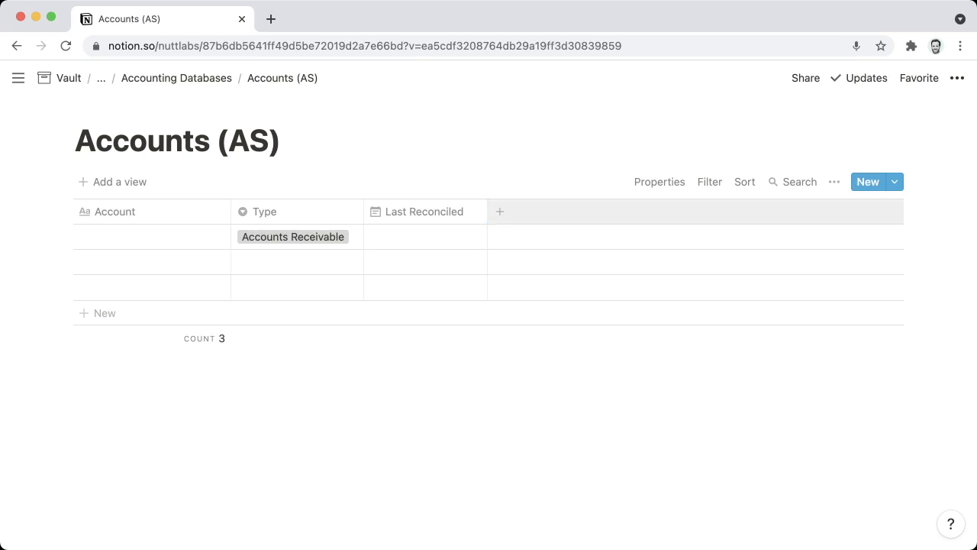
Step: Add a Relation property named Transactions, linked to the Transactions (AS) database, to Accounts (AS) and hide it from the view
left_click(500, 211)
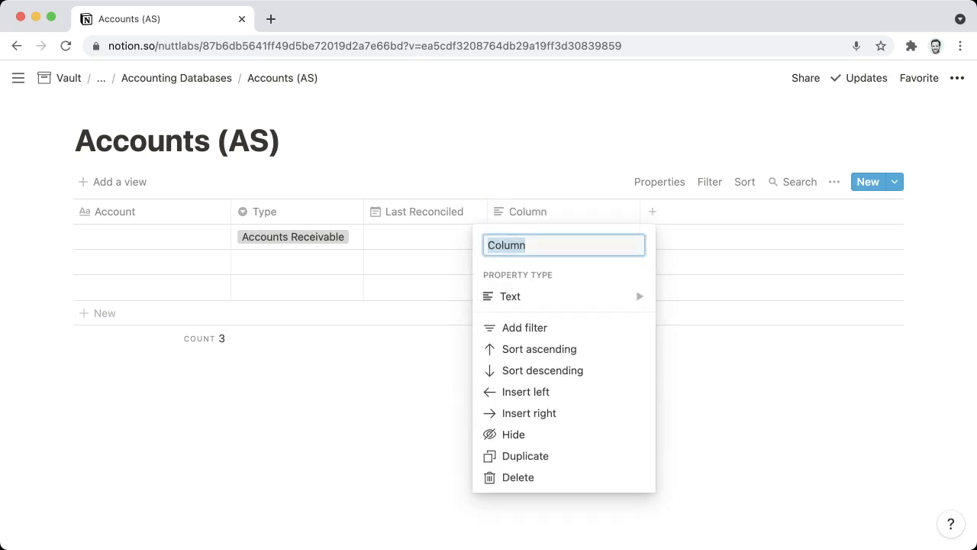
type("Trans")
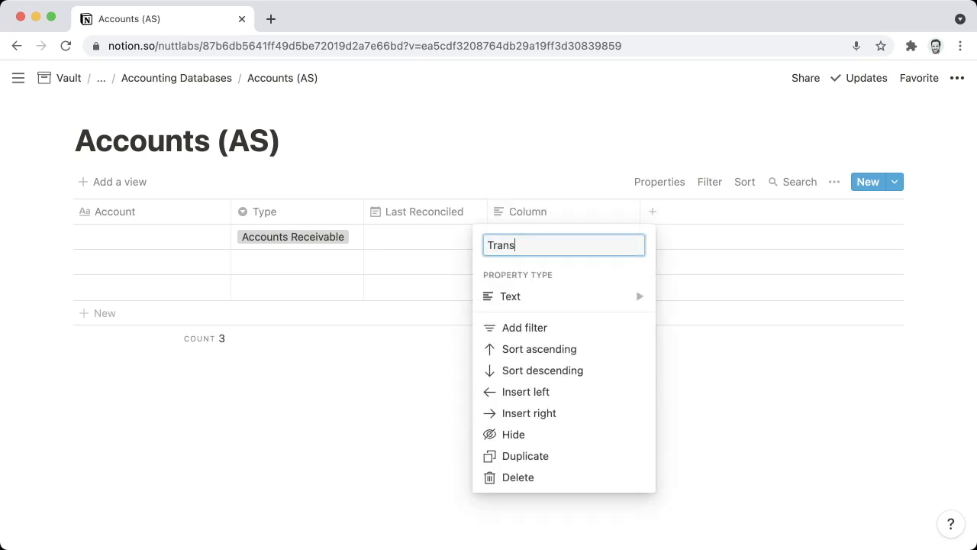
type("actions")
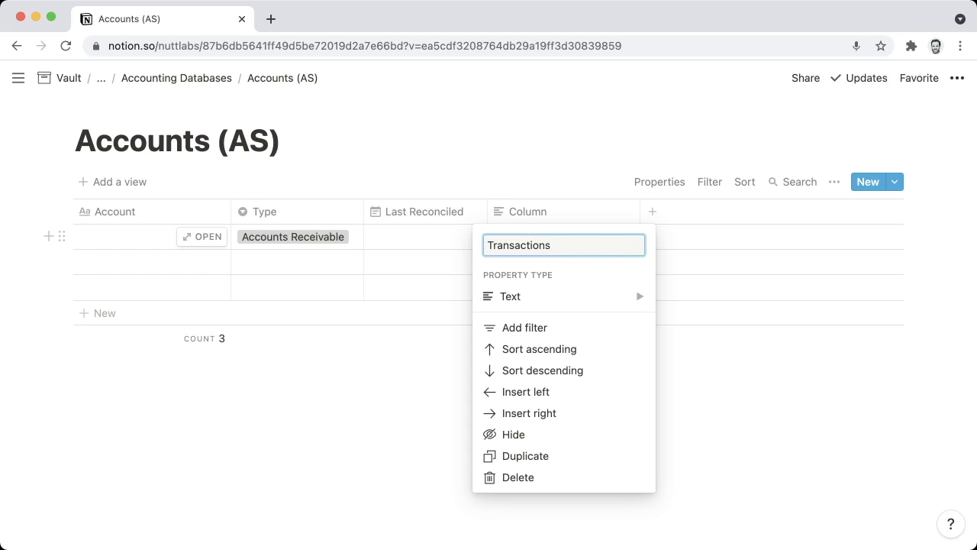
left_click(535, 296)
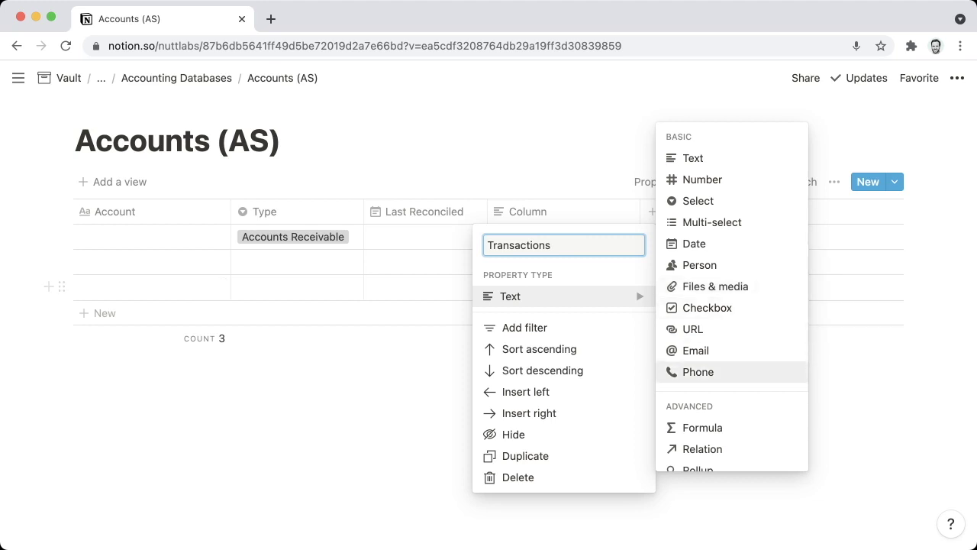
left_click(702, 449)
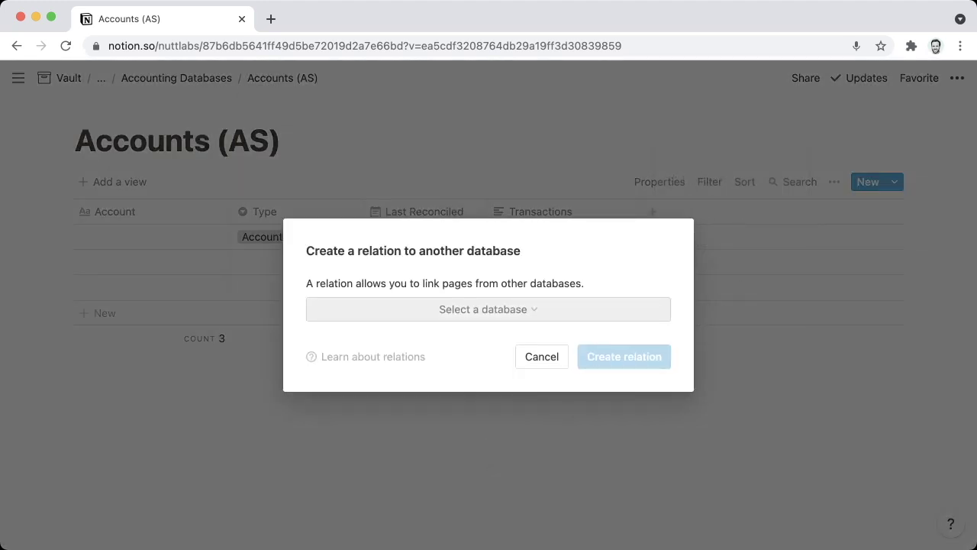
left_click(489, 309)
type("transactions")
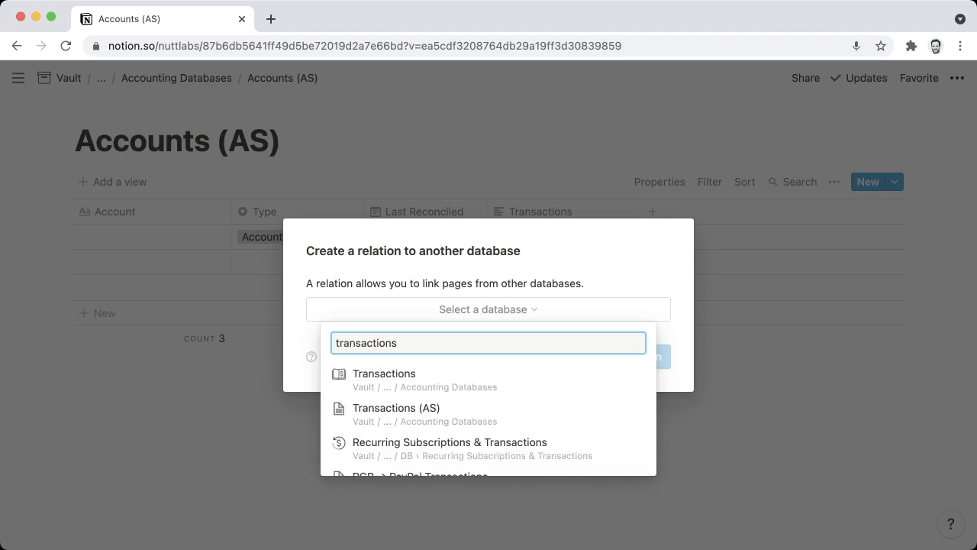
key("Down")
key("Return")
key("Return")
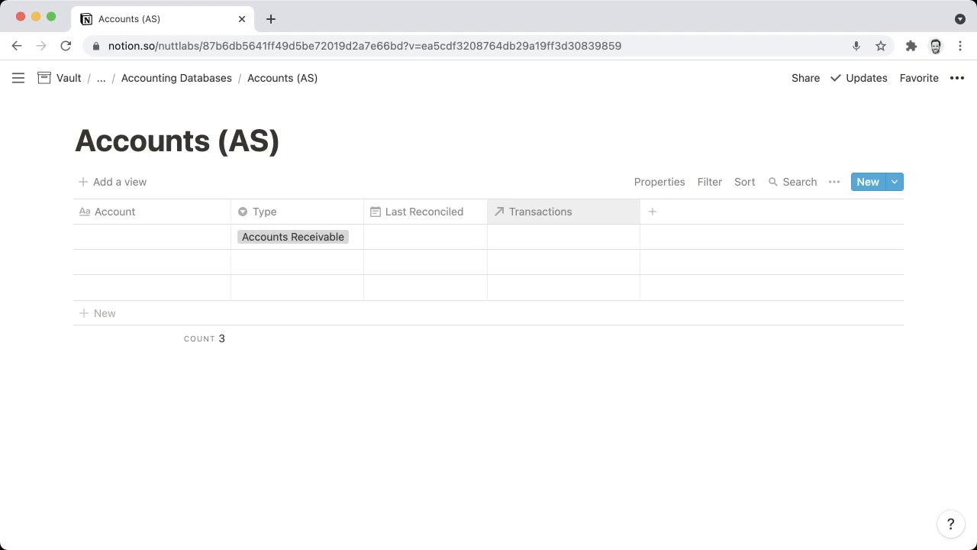
left_click(540, 211)
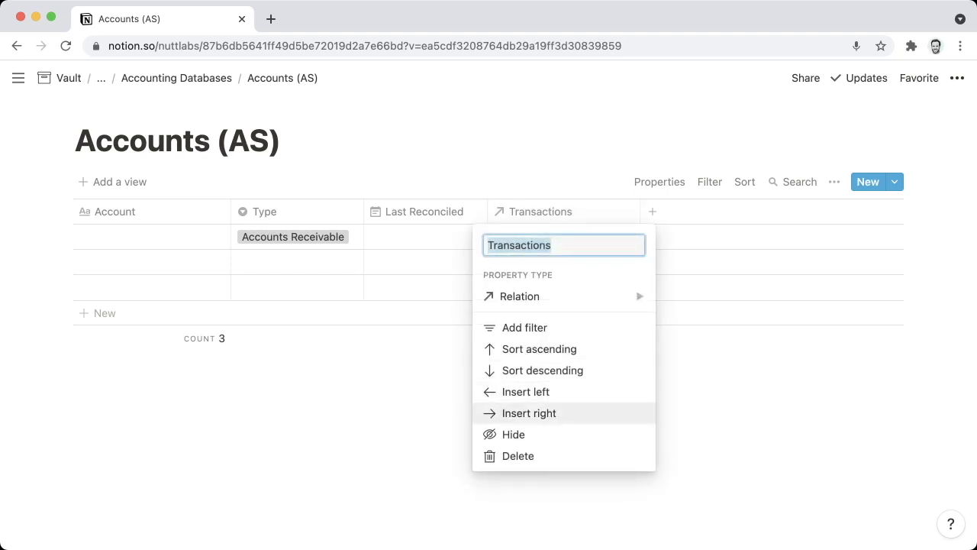
left_click(513, 434)
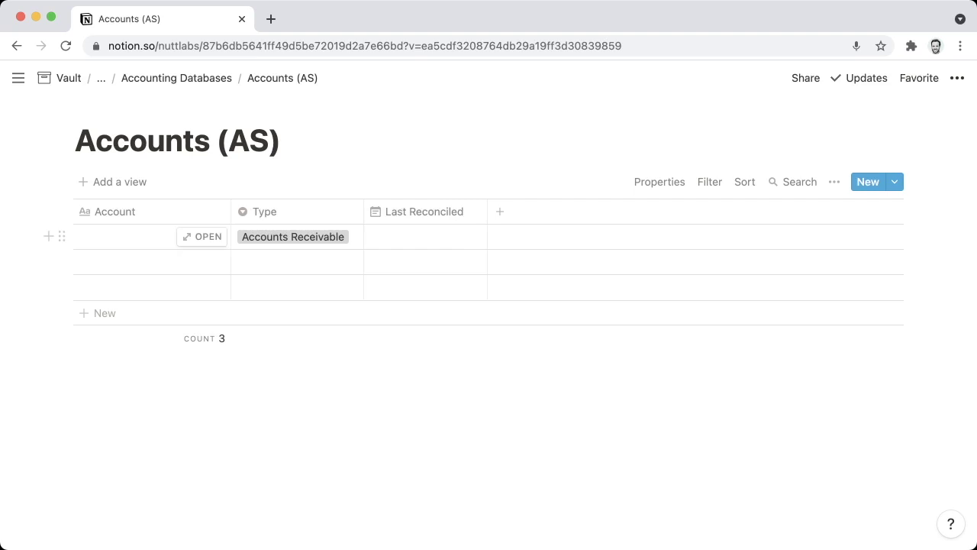
Step: Sort the Accounts (AS) default view by Type ascending, then by Account ascending
left_click(744, 182)
left_click(646, 321)
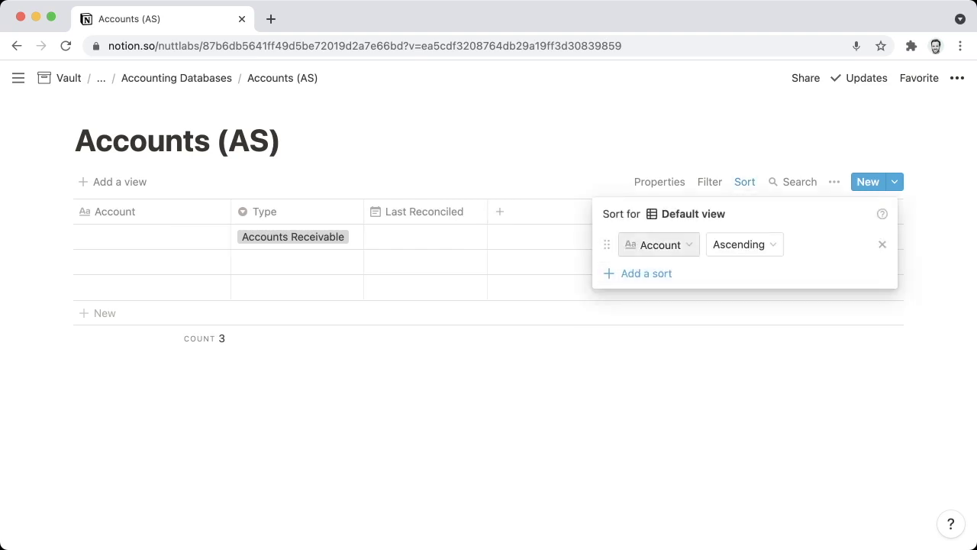
left_click(660, 244)
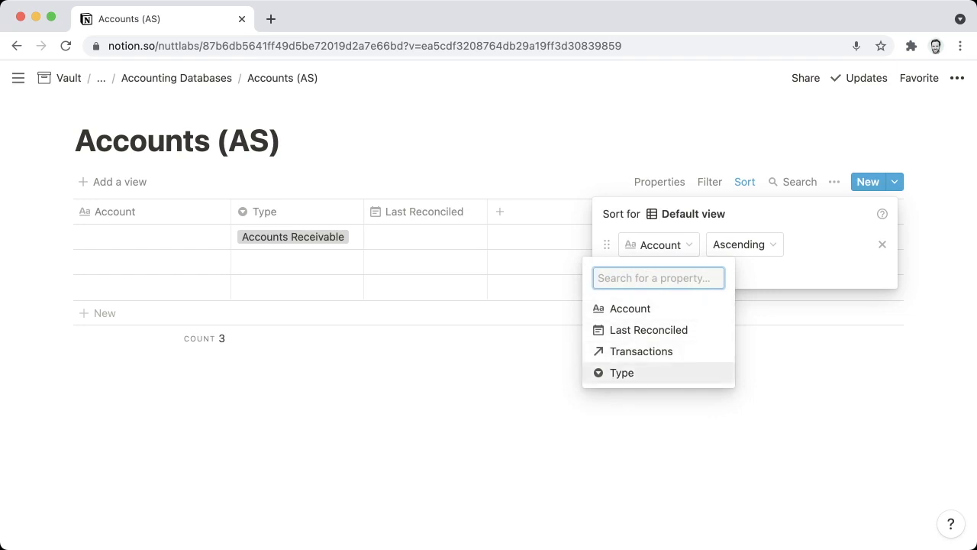
key("Return")
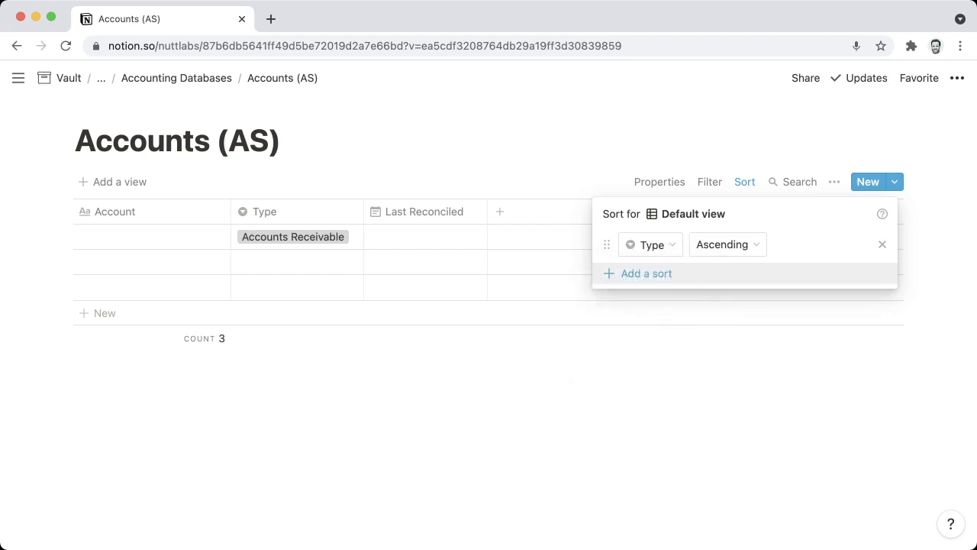
left_click(646, 274)
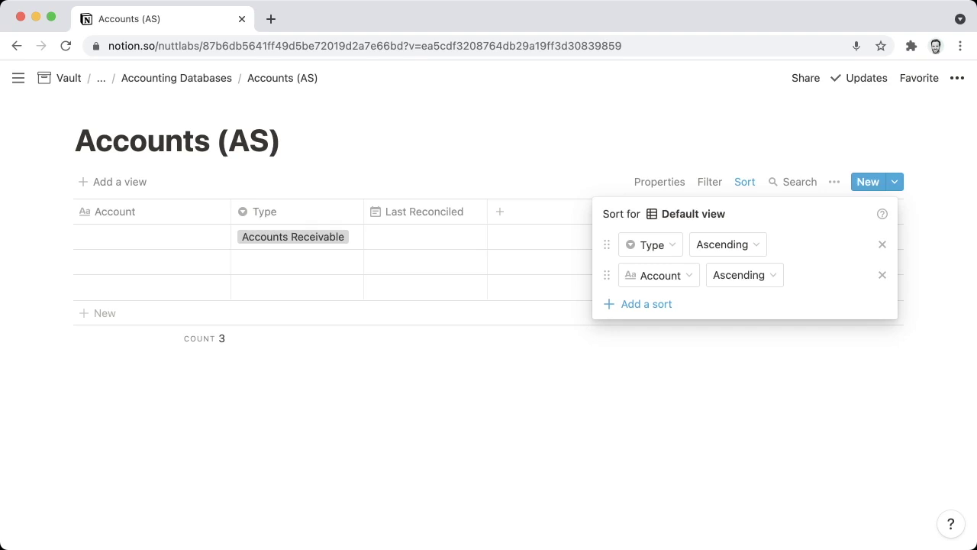
key("Escape")
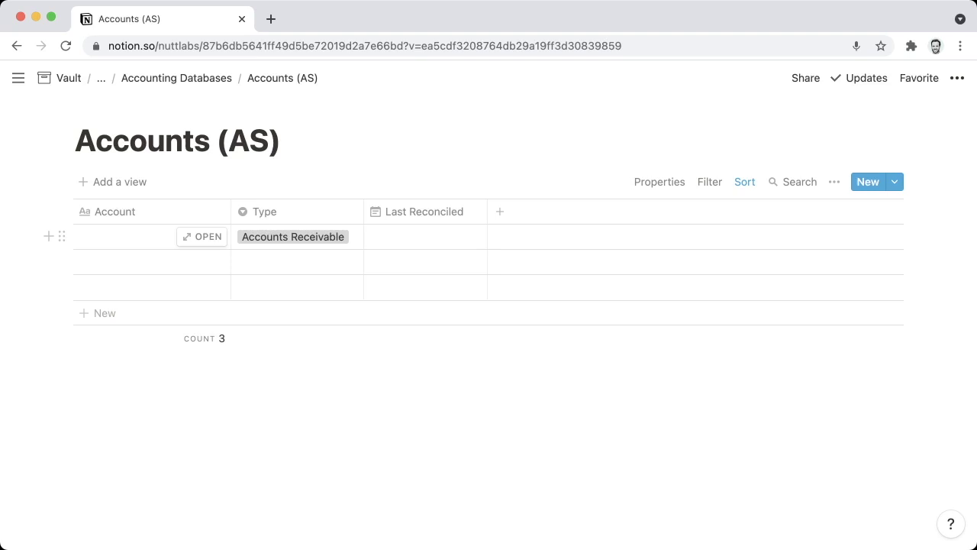
Step: Name the first account row Accounts Receivable and the second row Checking, setting Checking's Type to Bank Account
left_click(122, 236)
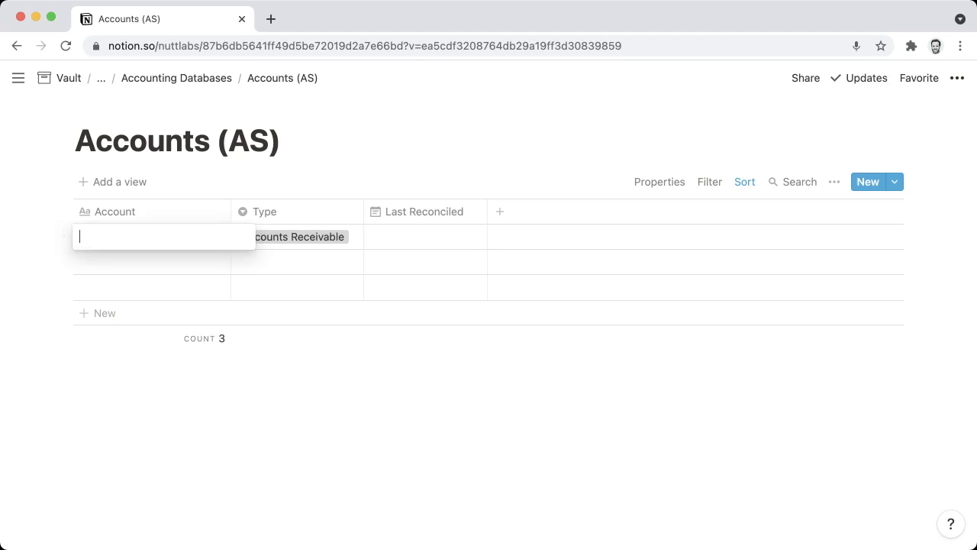
type("Accounts Receivable")
left_click(122, 261)
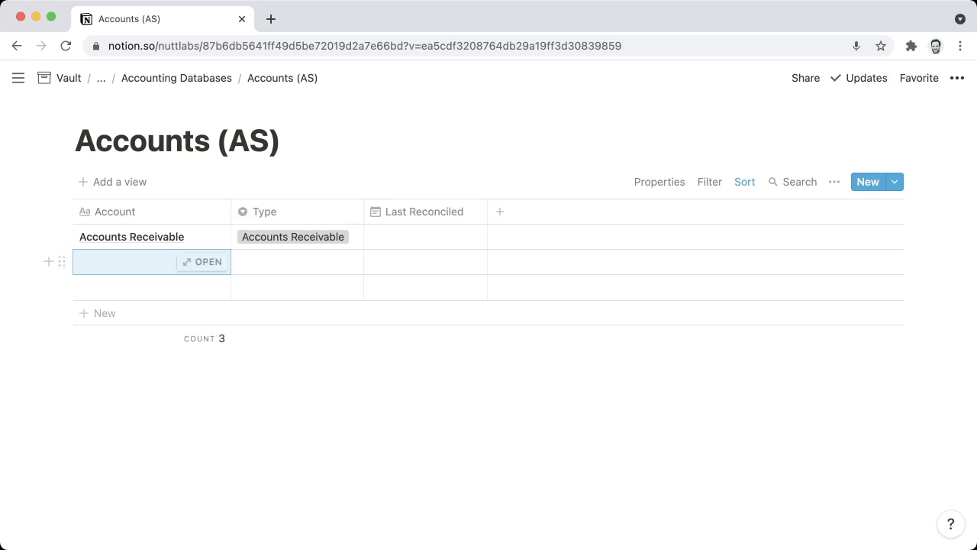
type("Checking")
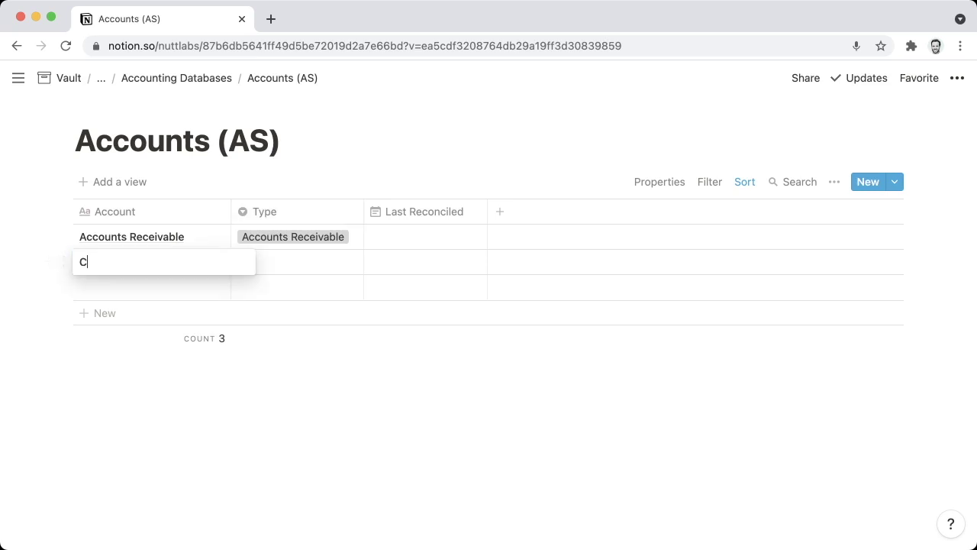
key("Tab")
key("Down")
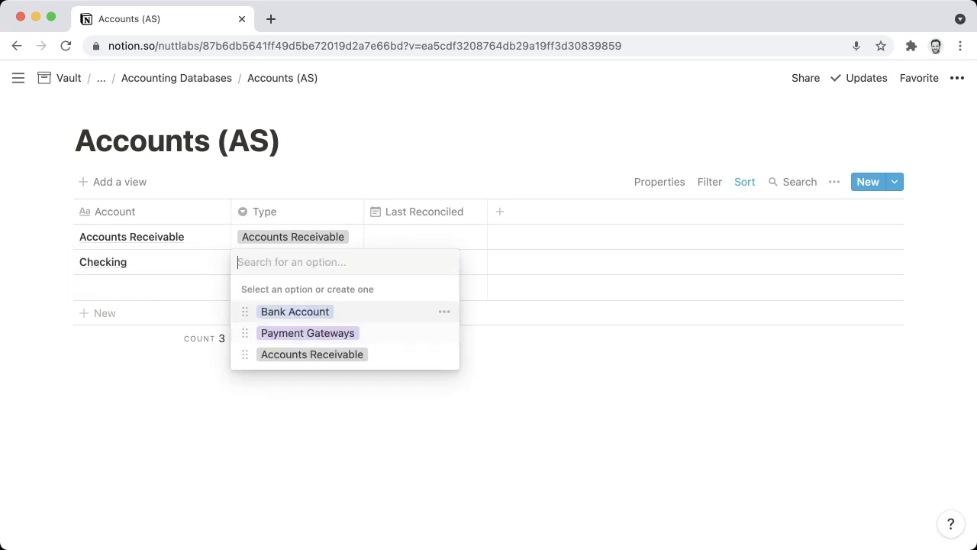
key("Up")
key("Return")
Step: Name the remaining empty account row Stripe with the Type Payment Gateways, and return to the Accounting Databases page
left_click(199, 287)
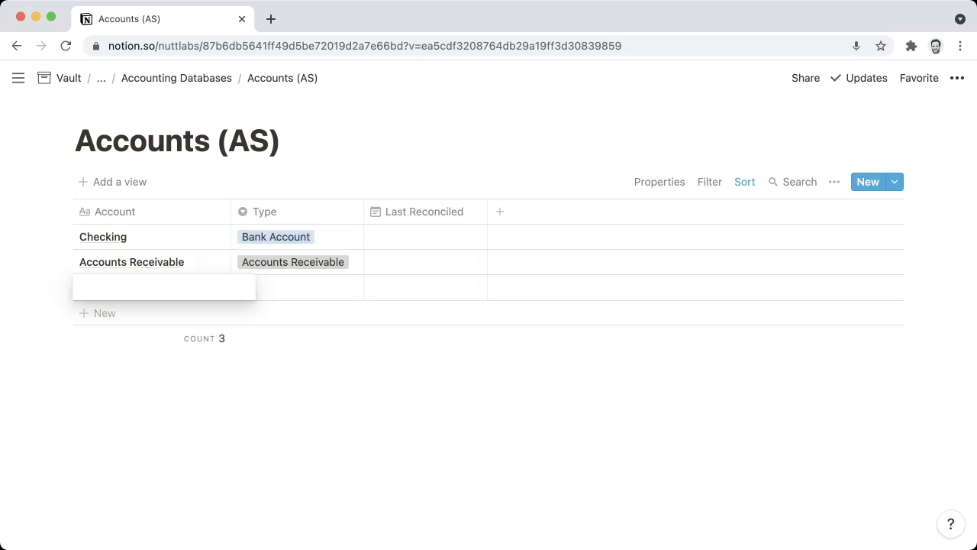
type("Stripe")
key("Tab")
key("Return")
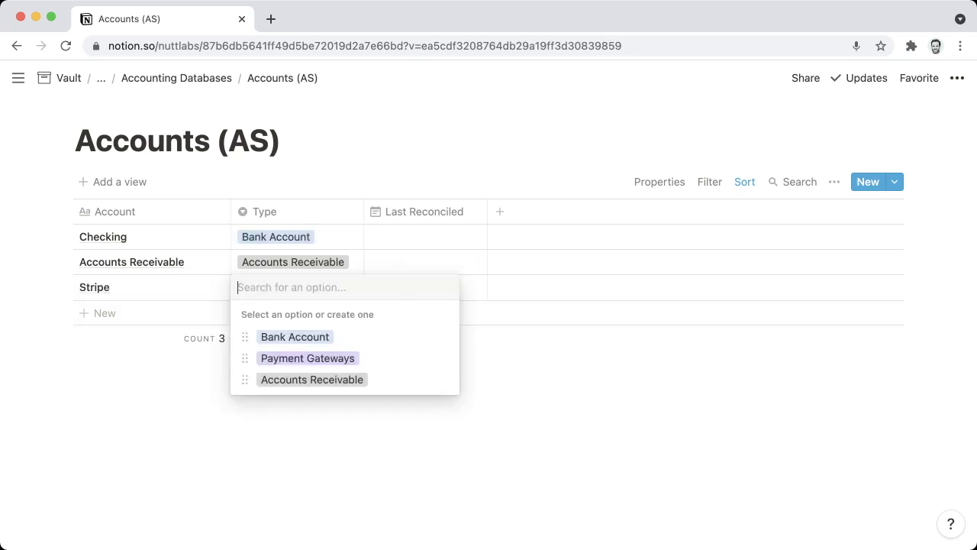
key("Down")
key("Down")
key("Return")
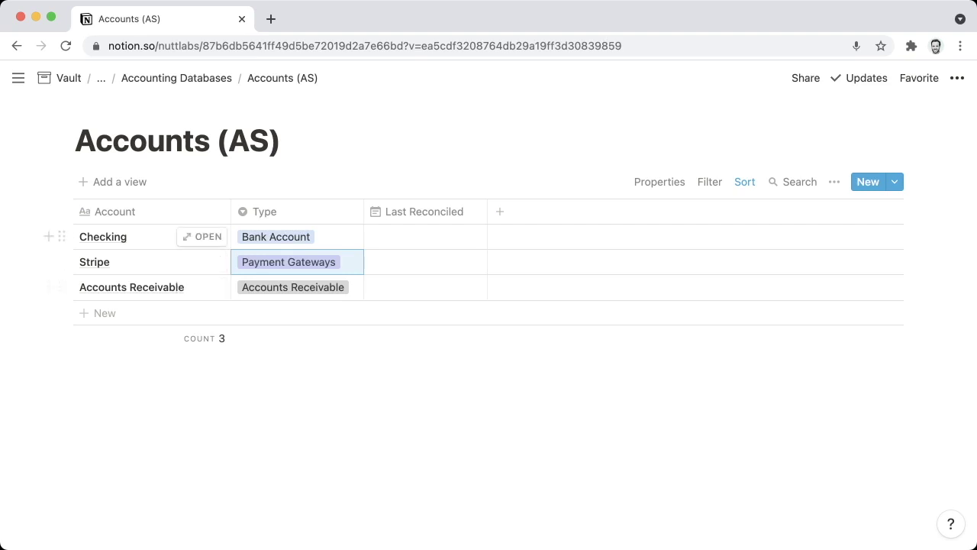
left_click(176, 78)
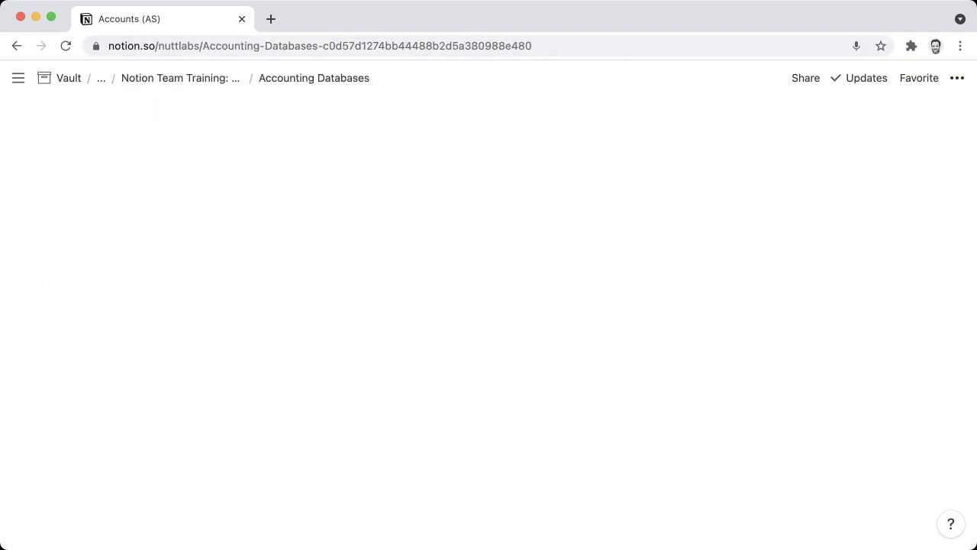
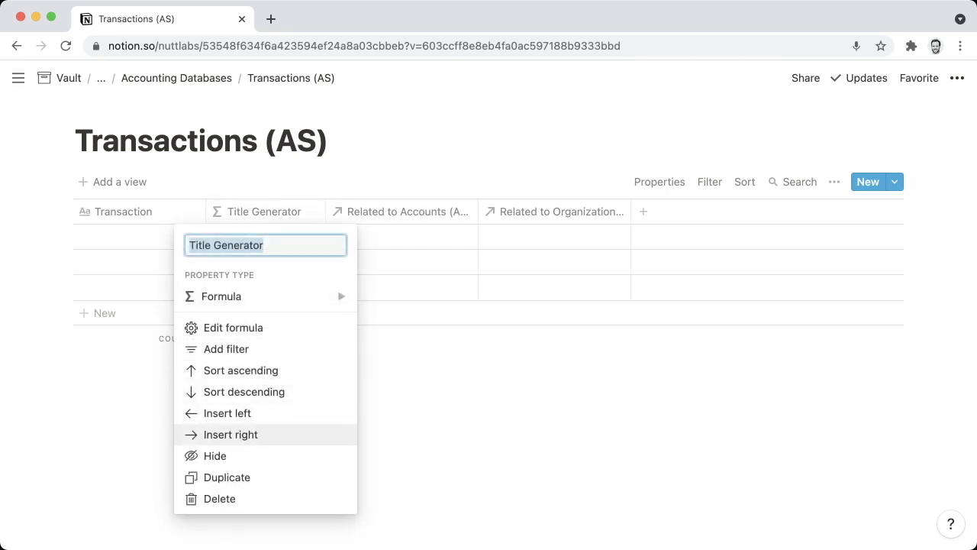
Step: In Transactions (AS), insert a Date-type property named Date directly after Title Generator and narrow its column
left_click(230, 434)
type("Date")
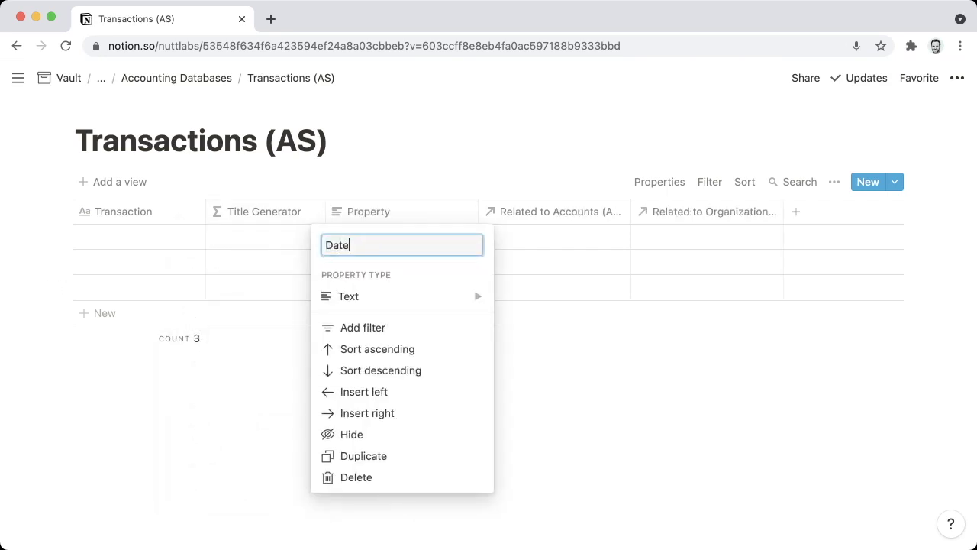
left_click(397, 296)
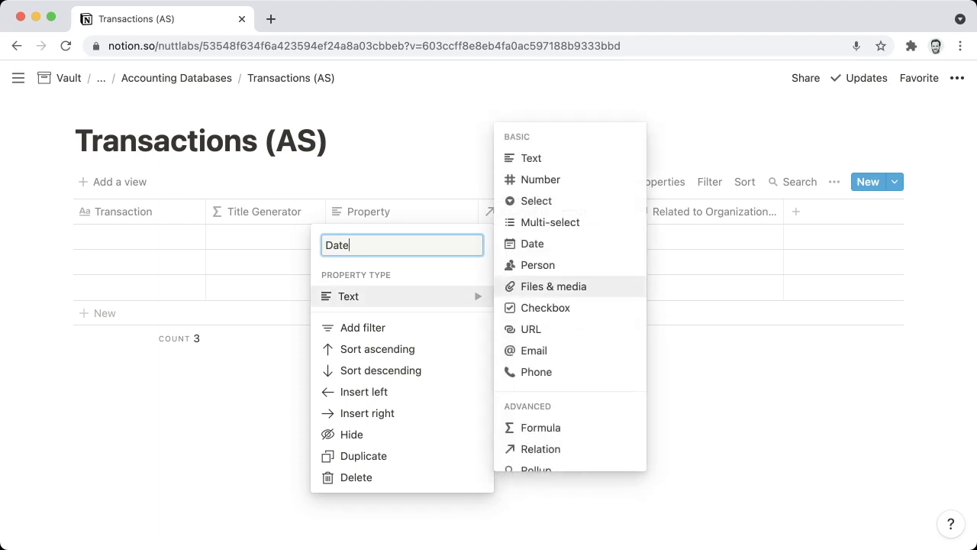
left_click(532, 244)
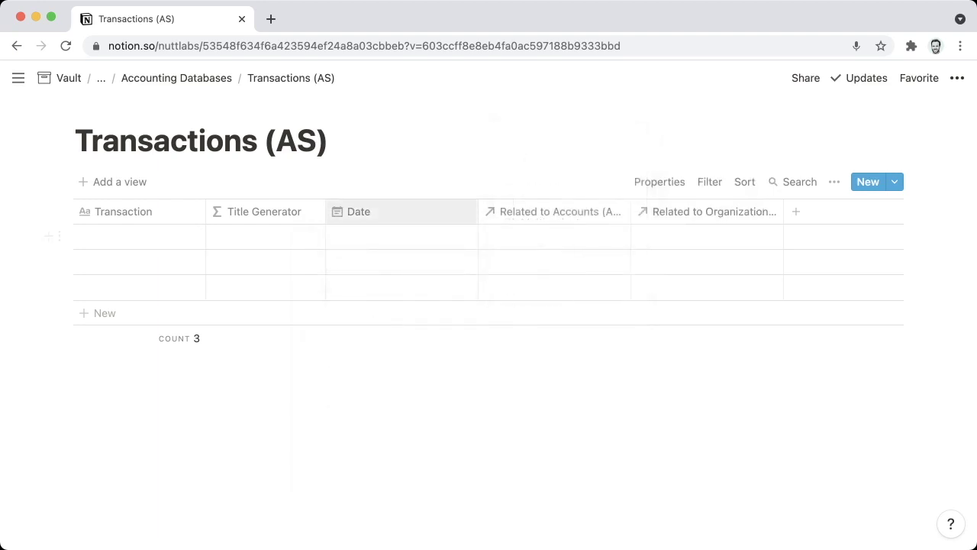
left_click_drag(471, 212, 421, 211)
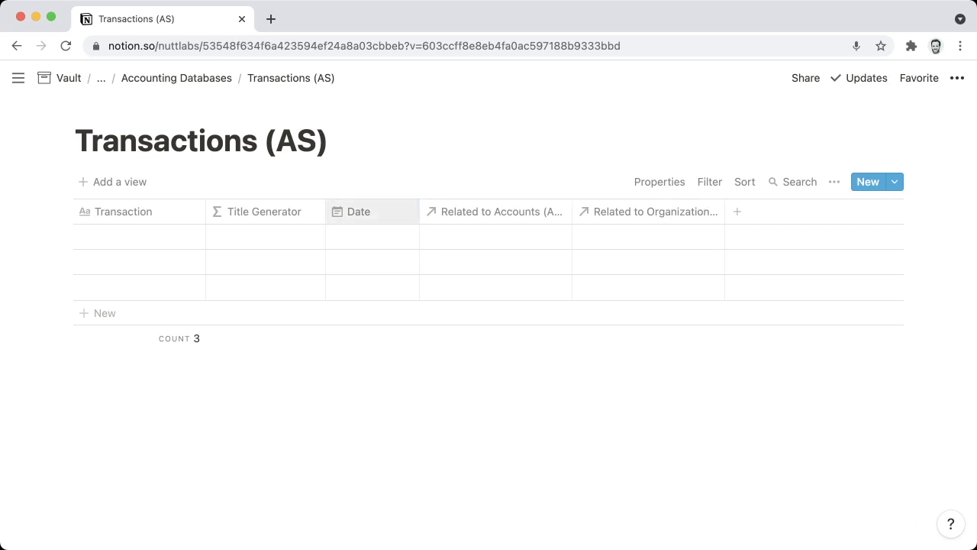
Step: Insert a Select property directly after the Date property in Transactions (AS) and narrow its column
left_click(359, 211)
left_click(366, 296)
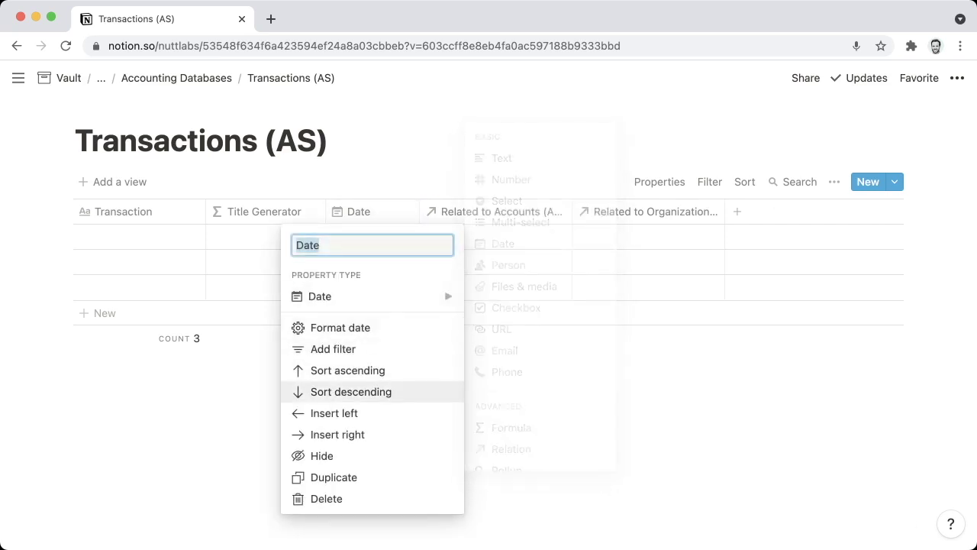
left_click(338, 434)
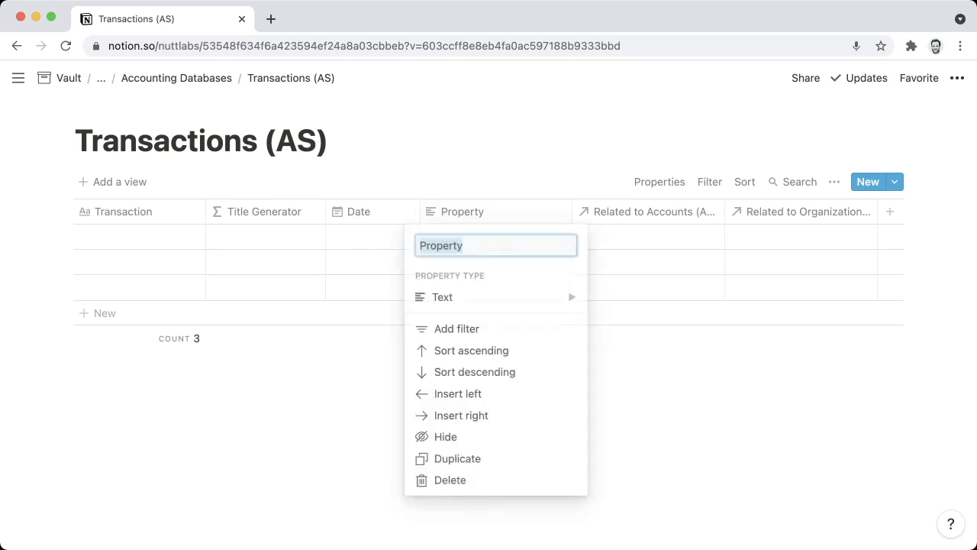
left_click(443, 296)
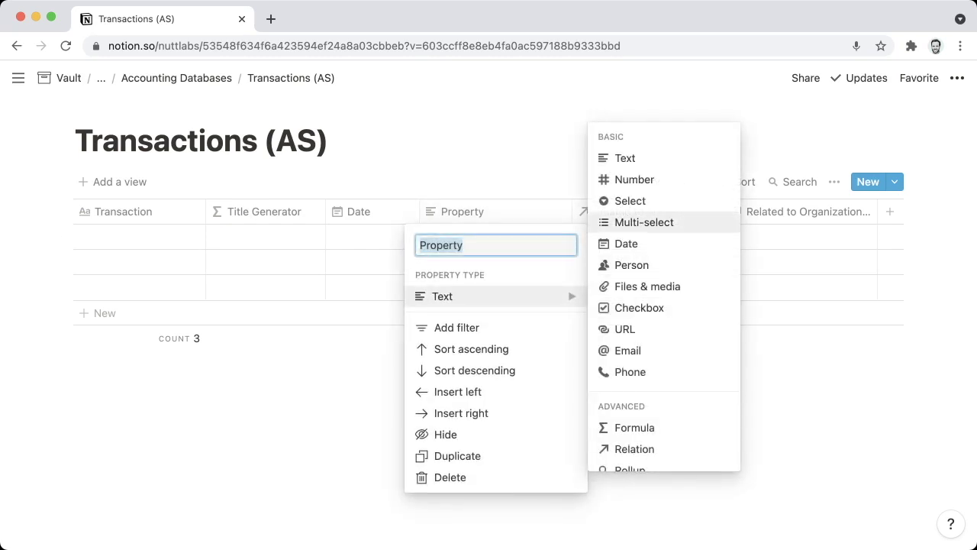
left_click(630, 201)
left_click_drag(572, 211, 523, 212)
Step: Create the options Balance, Equity and Expense for the new Select property in the first row, leaving Expense selected
left_click(470, 237)
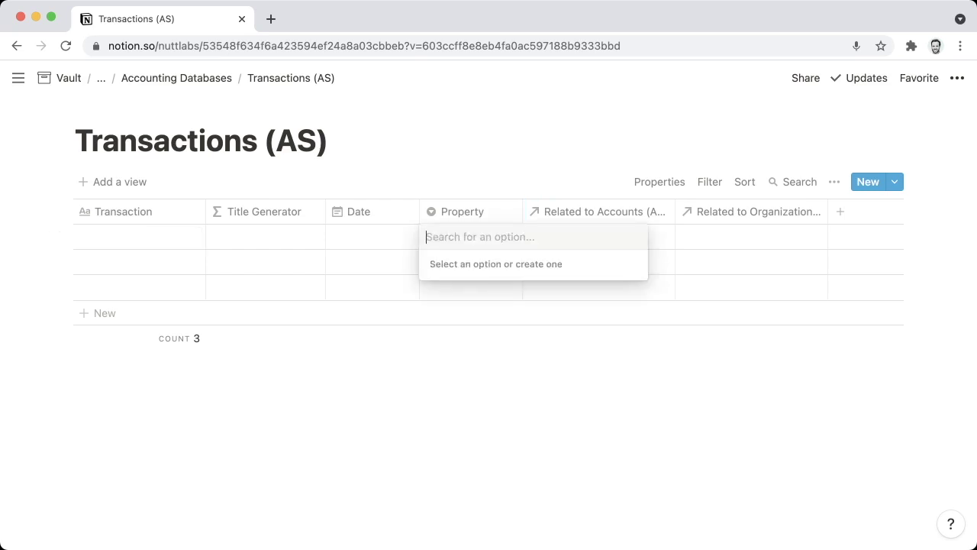
type("Balance")
key("Return")
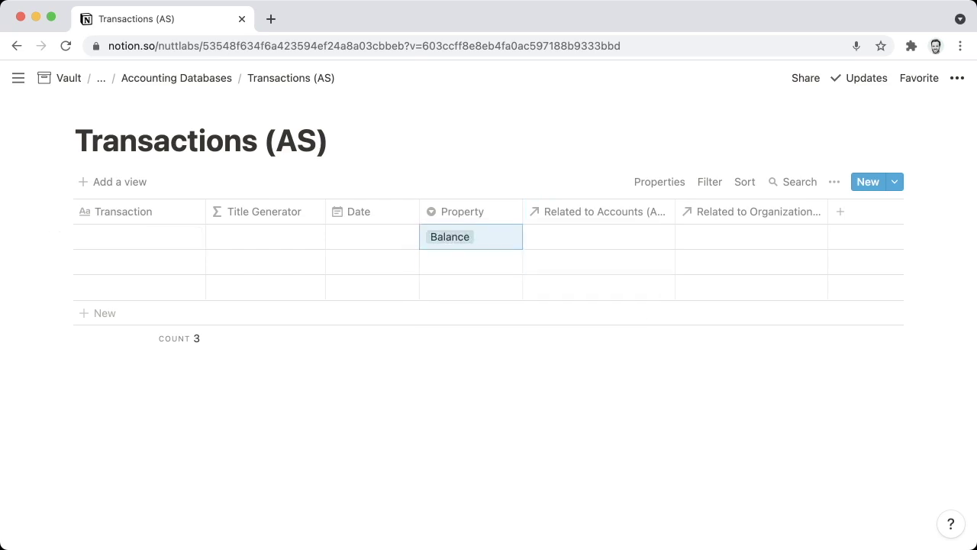
type("Equity")
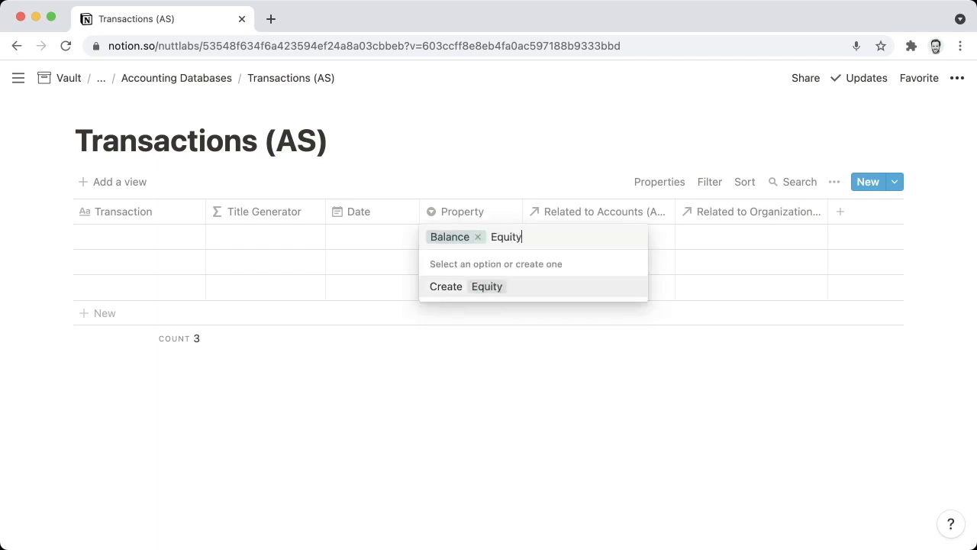
key("Return")
type("Expense")
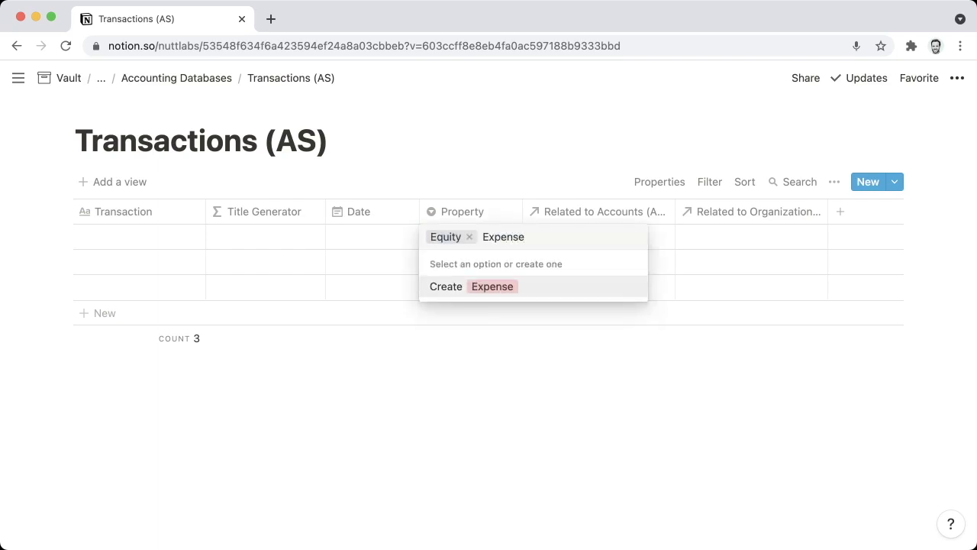
key("Return")
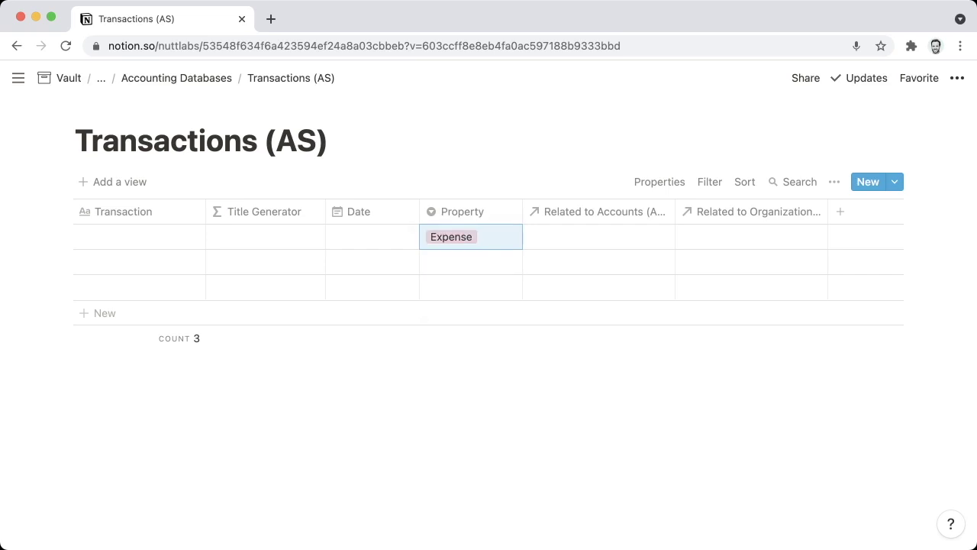
Step: Create the options Revenue and Transfer for the Select property in the first row, leaving Transfer selected
type("Revenue")
key("Return")
type("T")
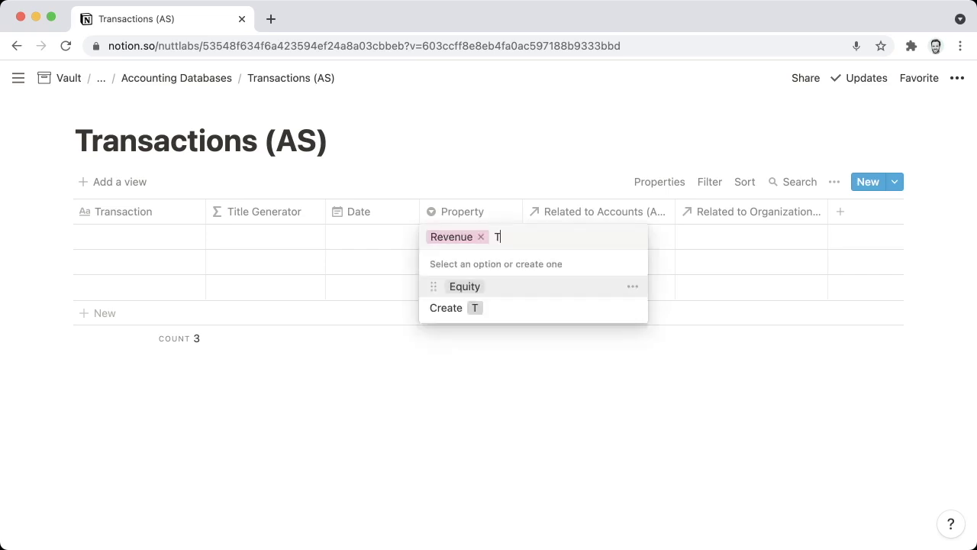
type("ransfer")
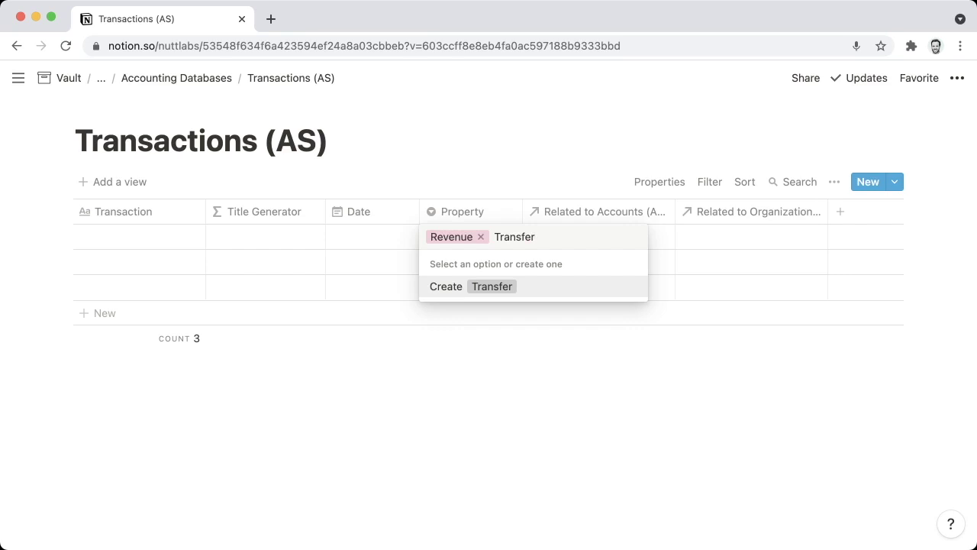
key("Return")
key("Down")
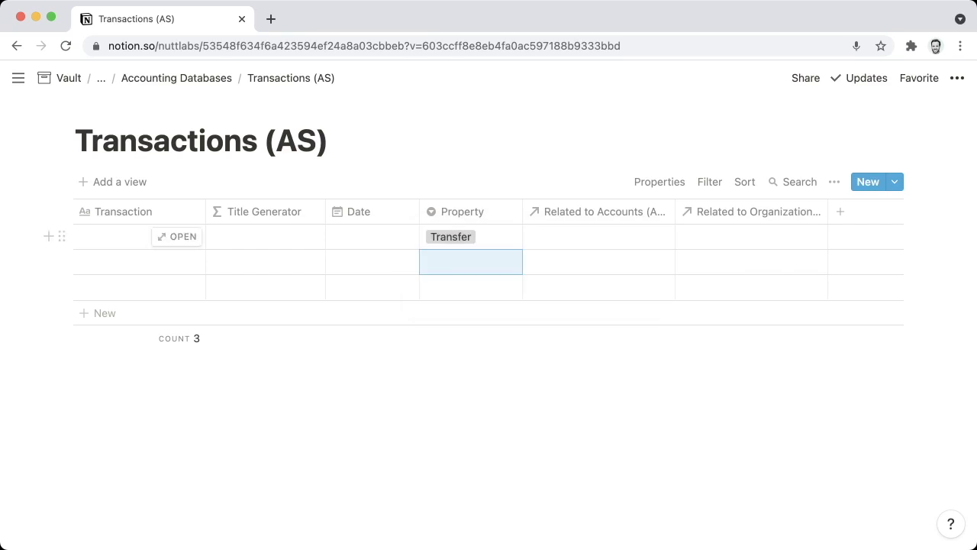
Step: Rename the Select property after Date as Type and check its list of options
left_click(462, 211)
type("Type")
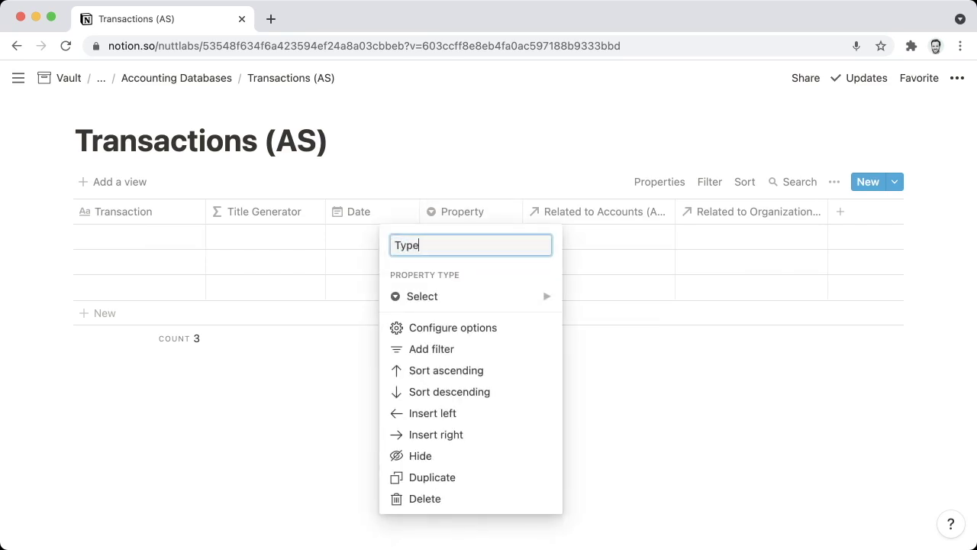
key("Return")
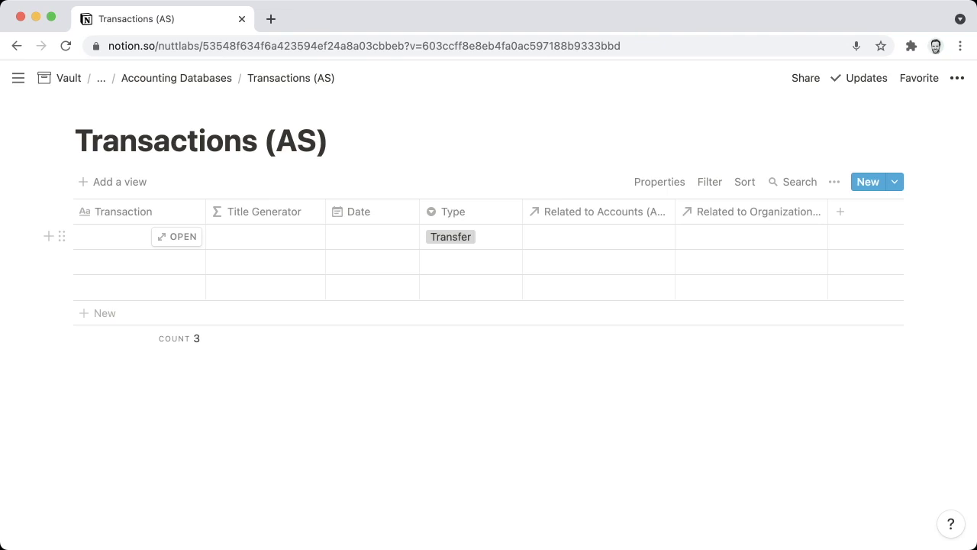
left_click(471, 236)
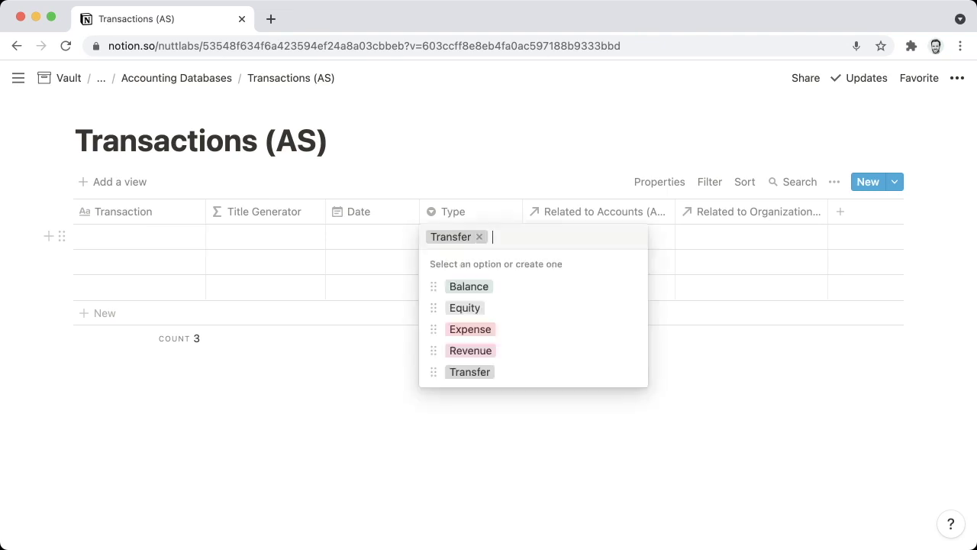
key("Escape")
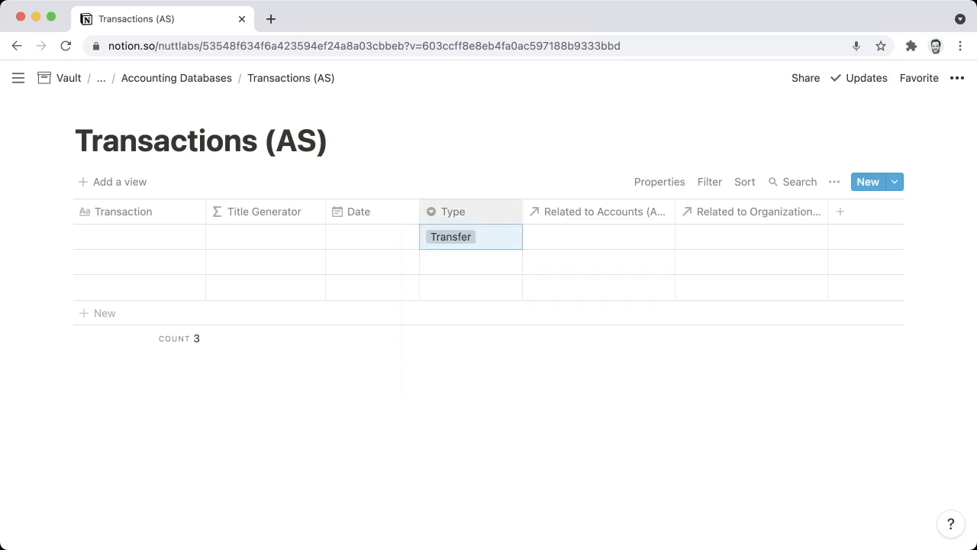
Step: Insert a Select-type property named Catetogry directly after the Type property
left_click(452, 211)
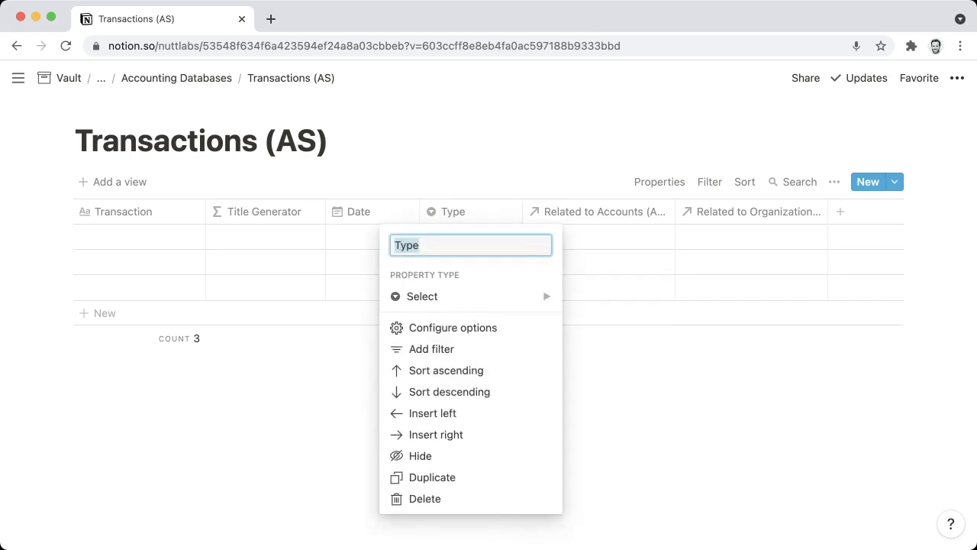
left_click(436, 435)
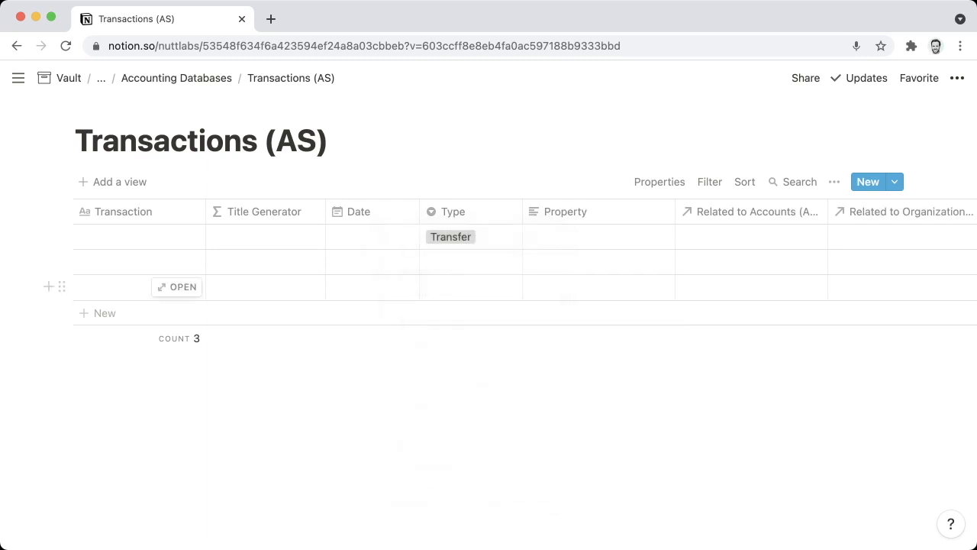
type("Cateogry")
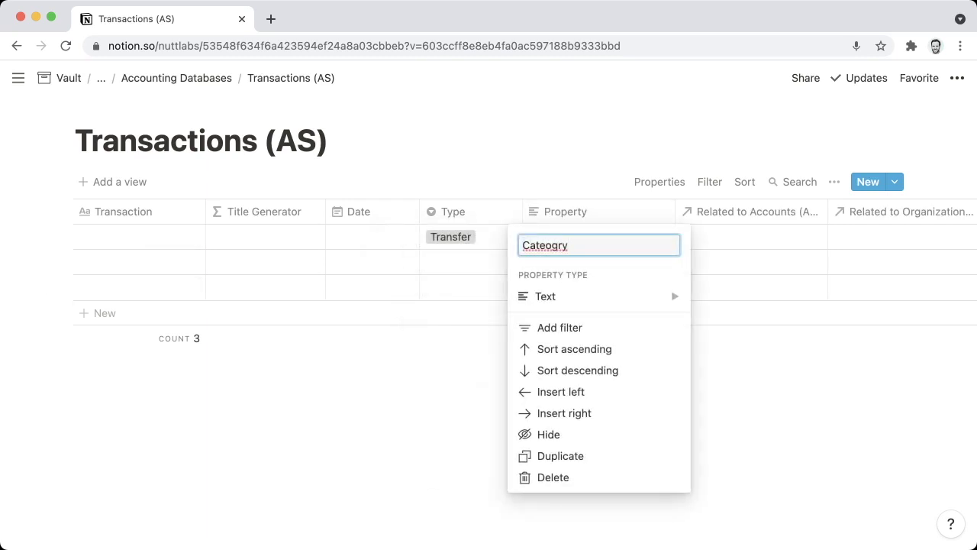
type("t")
mouse_move(596, 296)
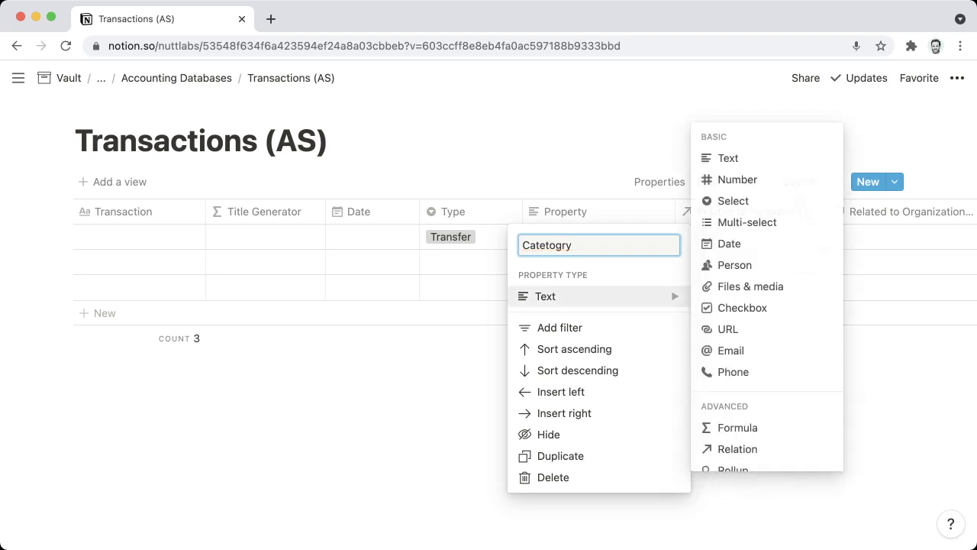
key("Up")
key("Up")
key("Up")
key("Up")
key("Up")
key("Up")
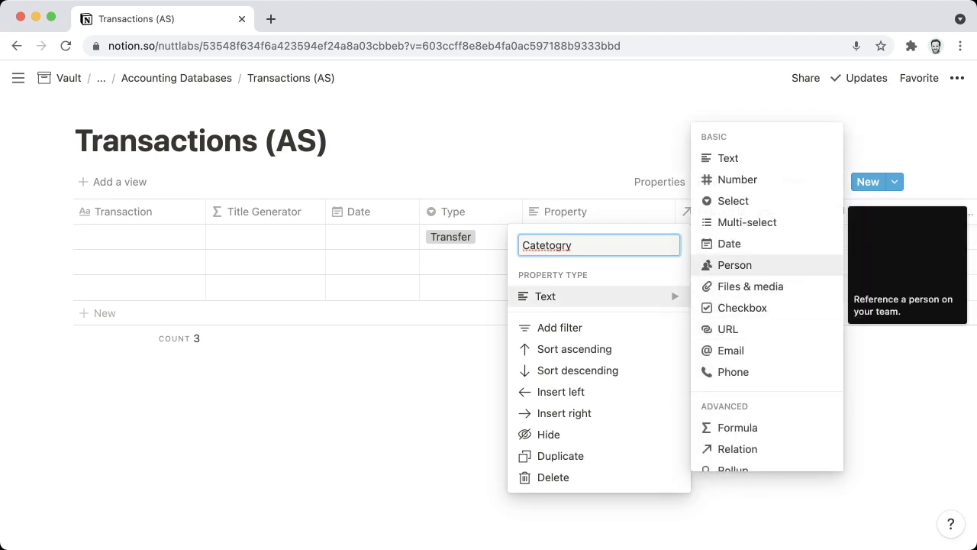
key("Return")
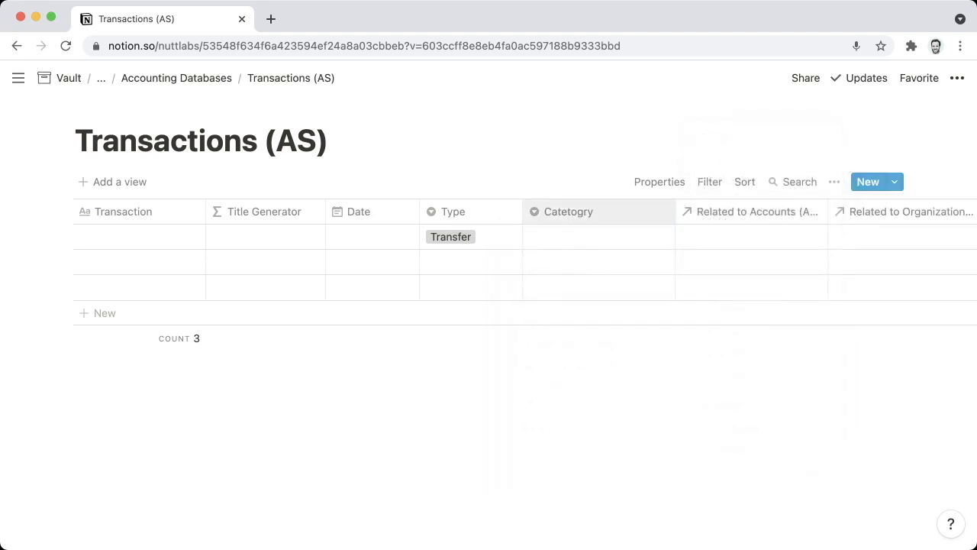
Step: Correct the new Select property's name to Category and narrow the Category and Type columns
left_click(568, 212)
key("Right")
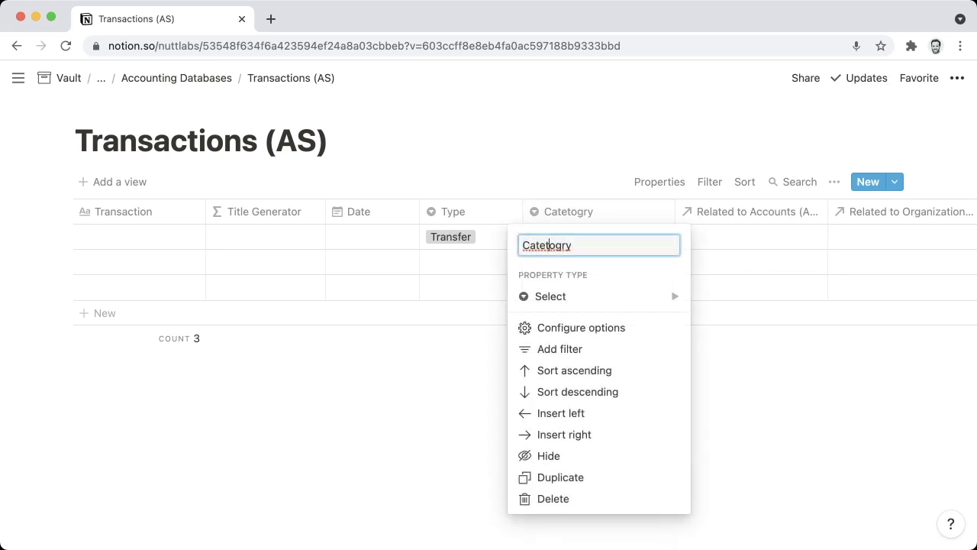
key("BackSpace")
key("BackSpace")
key("Right")
type("o")
key("Return")
left_click_drag(676, 211, 622, 211)
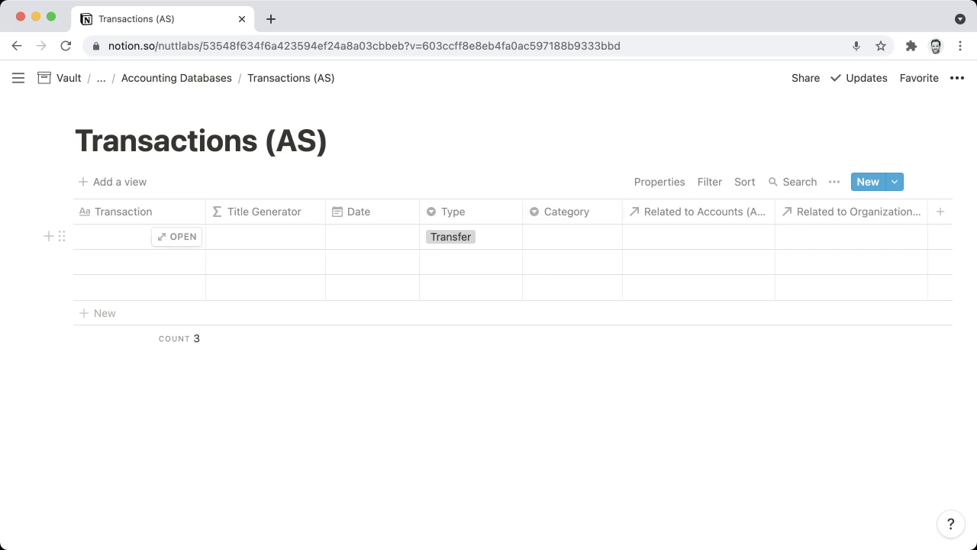
left_click_drag(522, 211, 502, 211)
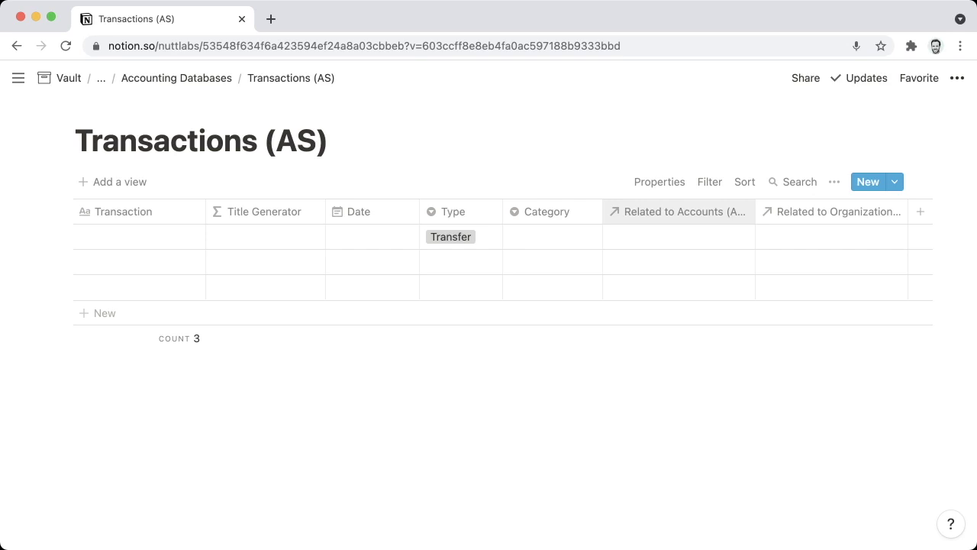
Step: Rename the relation to the Accounts database as Account and narrow its column
left_click(675, 211)
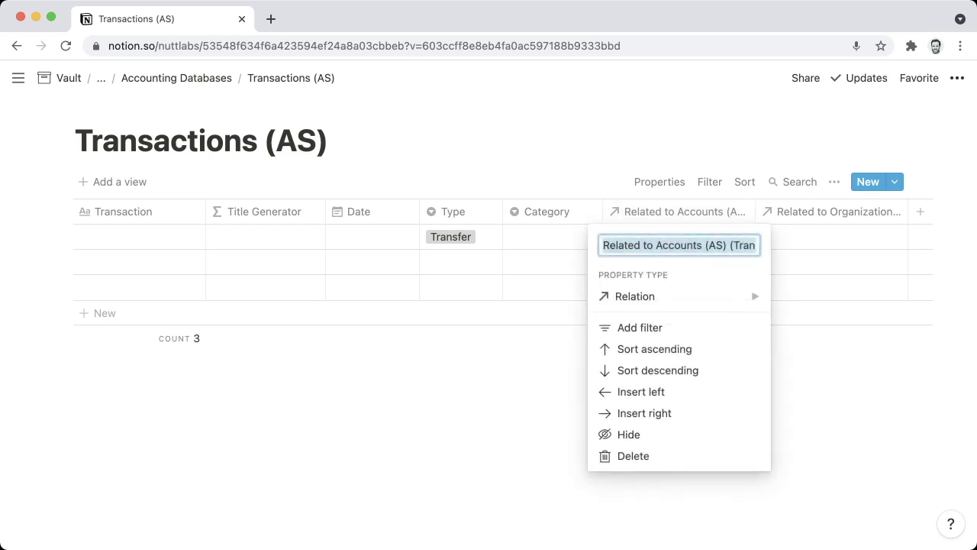
type("Account")
key("Return")
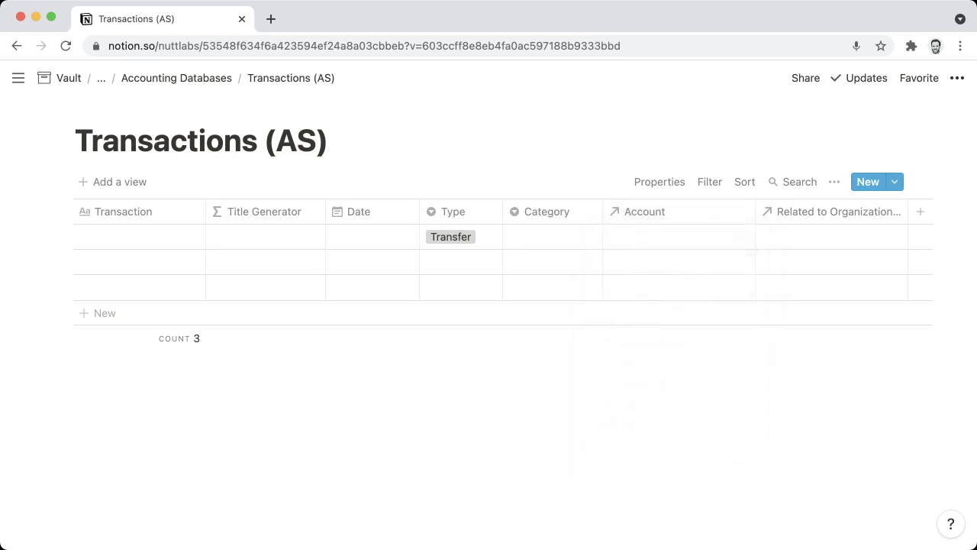
left_click_drag(756, 211, 704, 211)
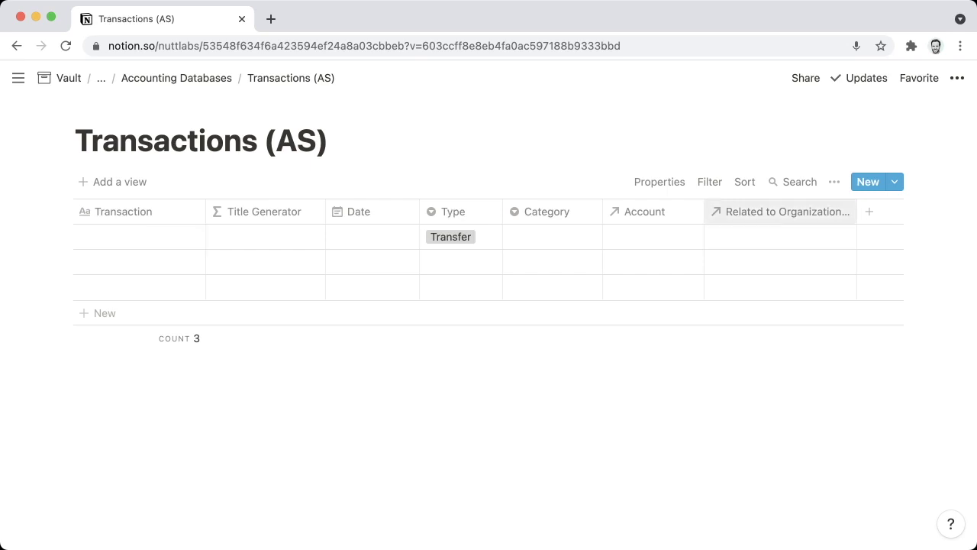
Step: Rename the relation to the Organizations database as Payee and narrow its column
left_click(787, 212)
type("Payee")
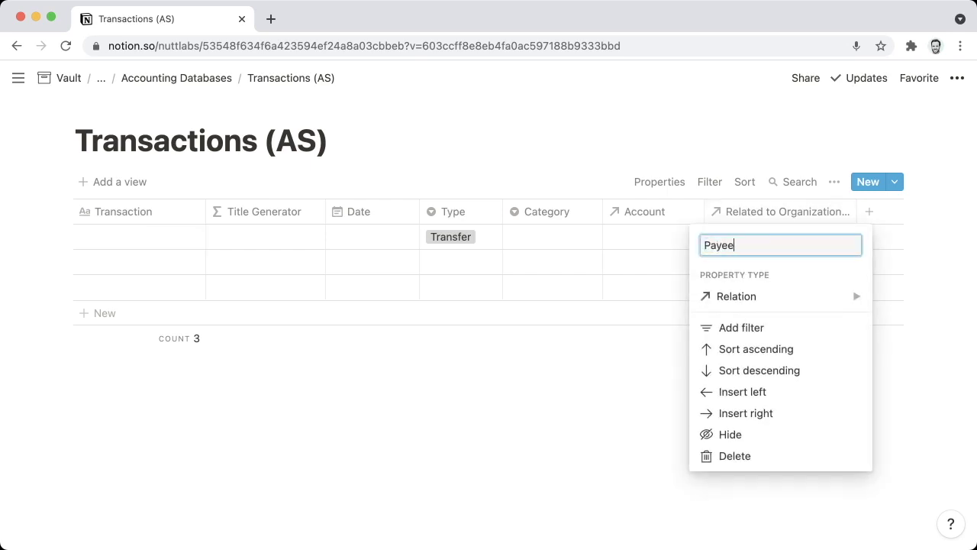
key("Return")
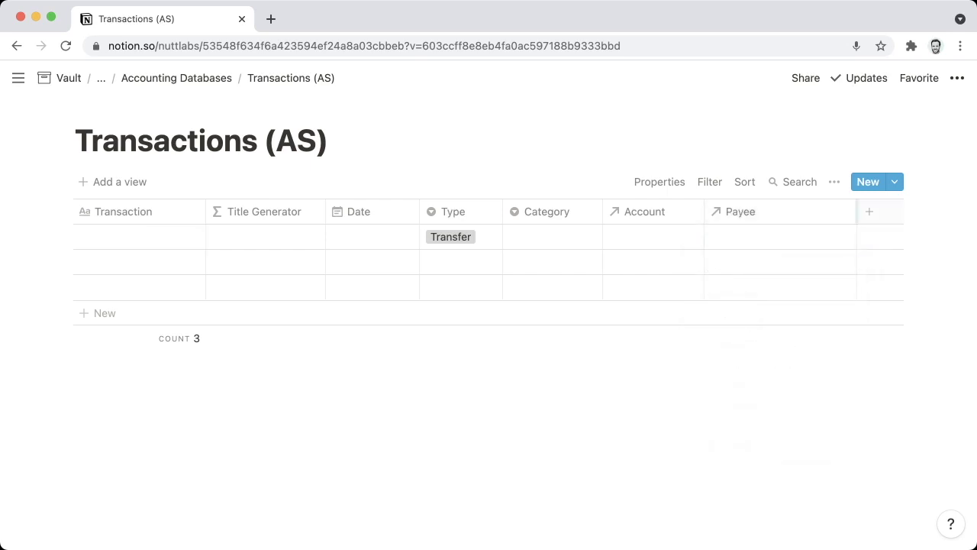
left_click_drag(856, 211, 804, 211)
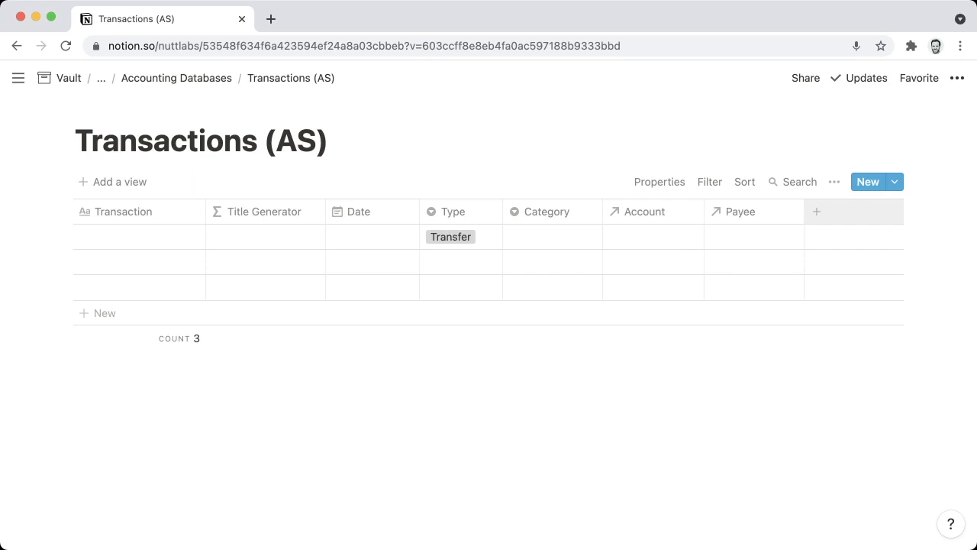
Step: Add a property named Invoice after Payee and choose Relation as its type
left_click(816, 212)
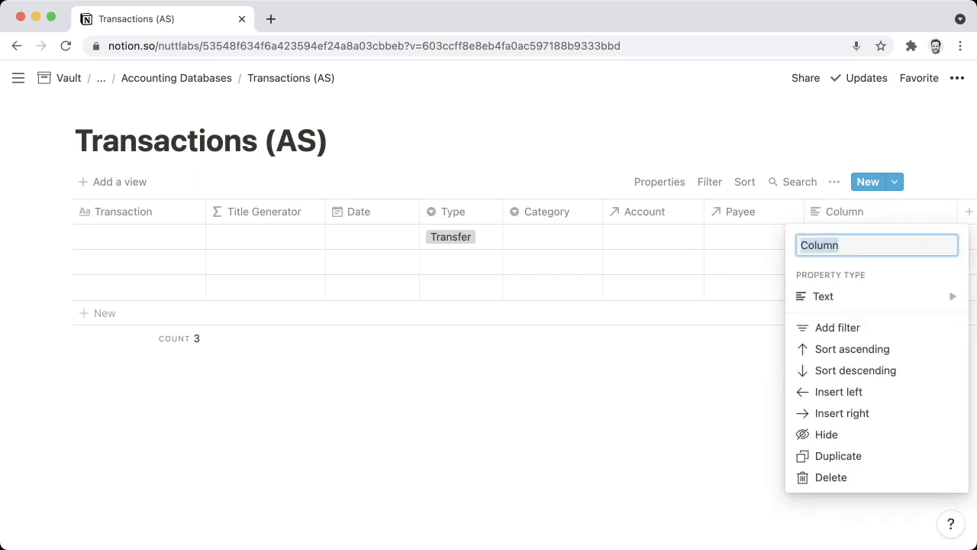
type("Invoice")
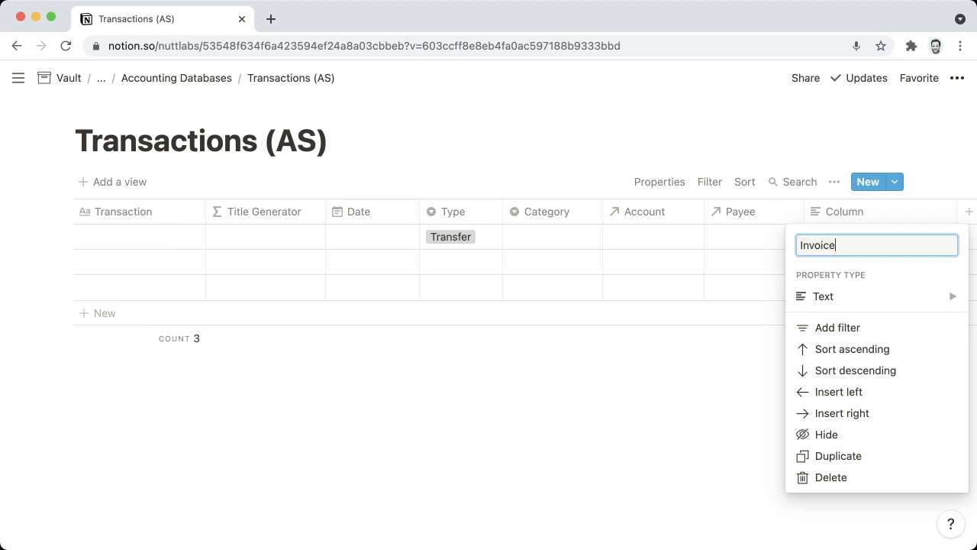
key("Down")
key("Return")
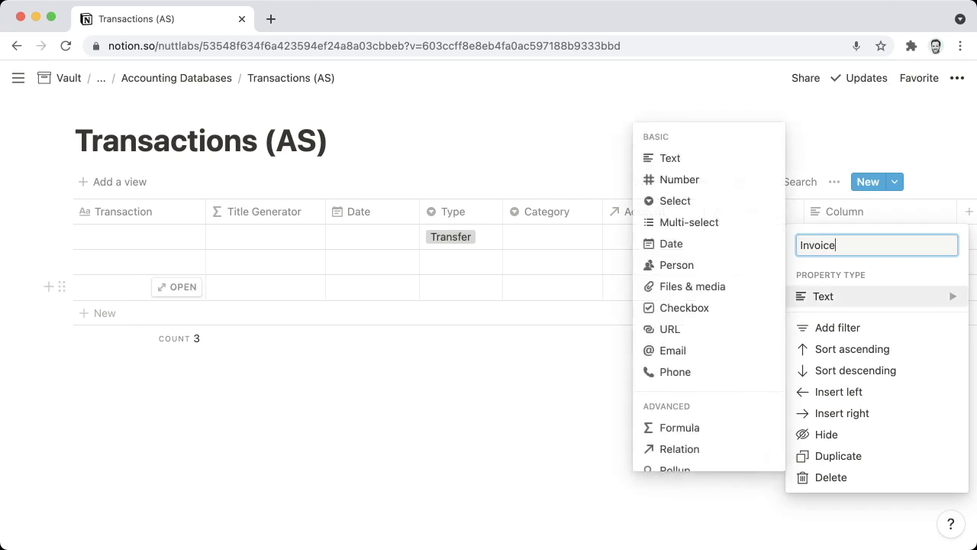
key("Down")
key("Down")
key("Down")
key("Down")
key("Down")
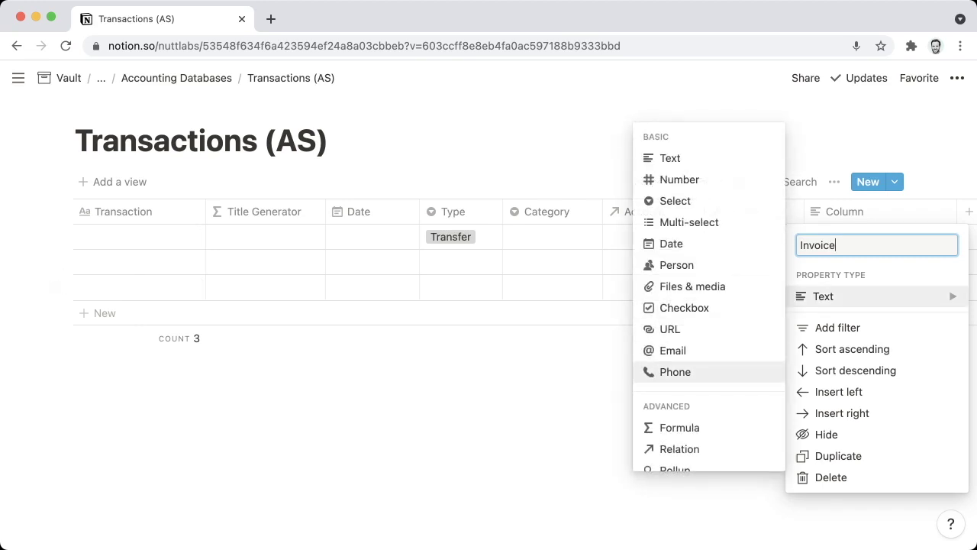
key("Return")
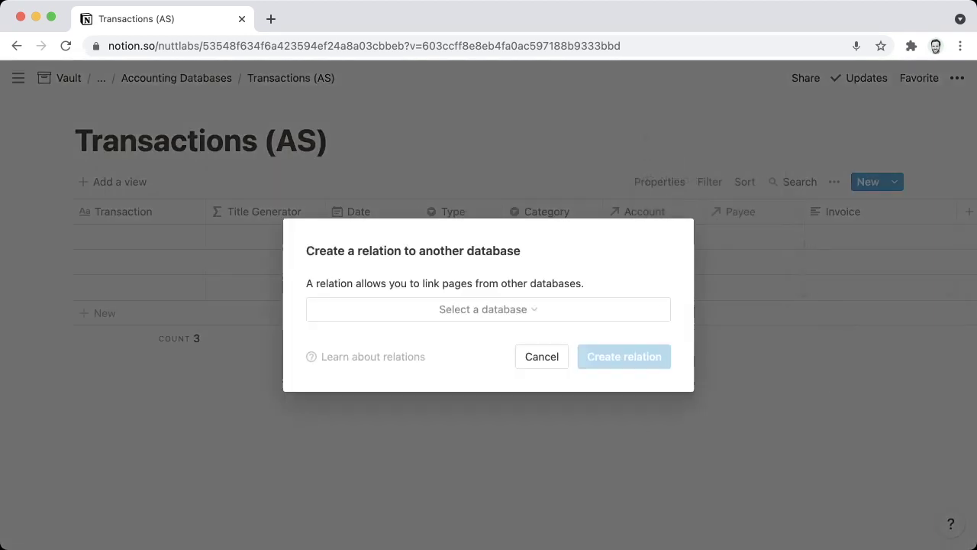
Step: Create the relation from the Invoice property to the Invoices (AS) database
type("invoices")
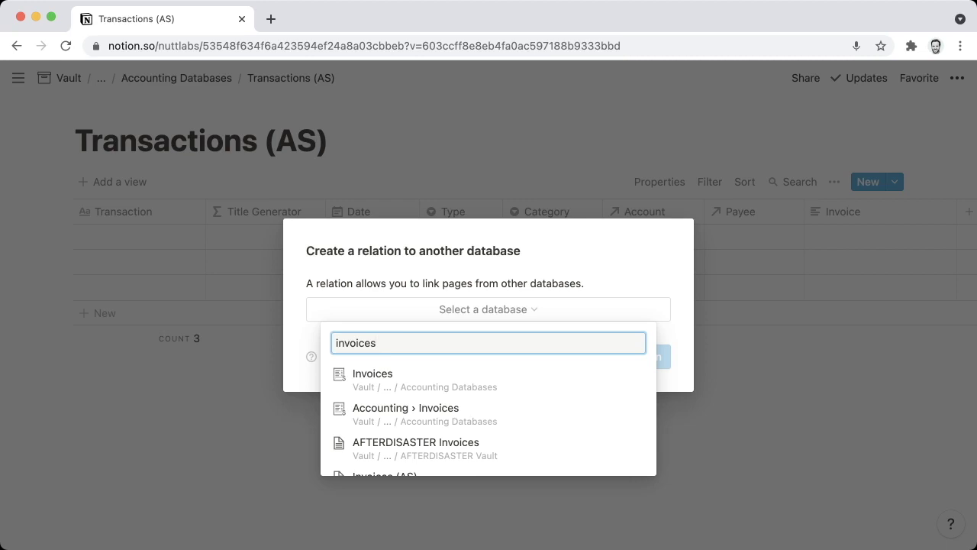
key("Down")
key("Down")
key("Down")
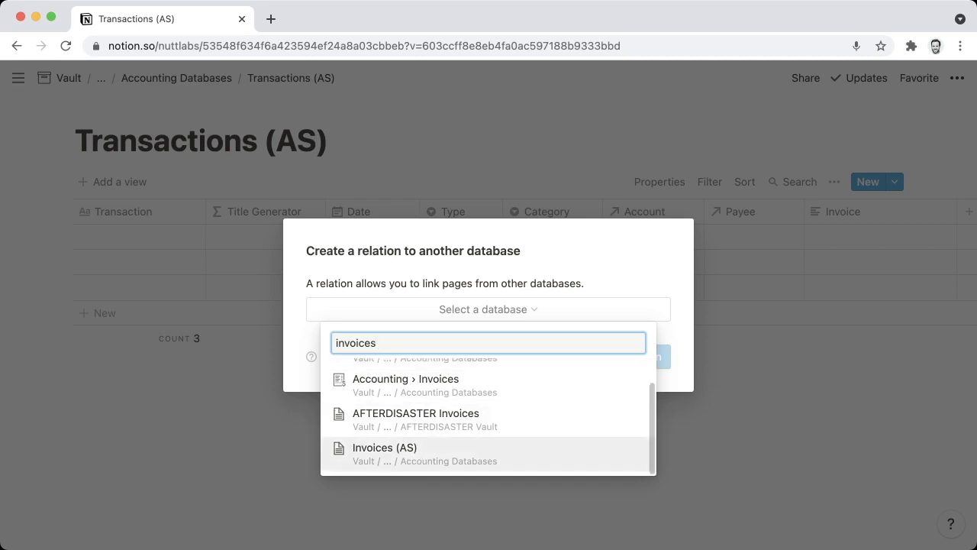
key("Return")
left_click(624, 356)
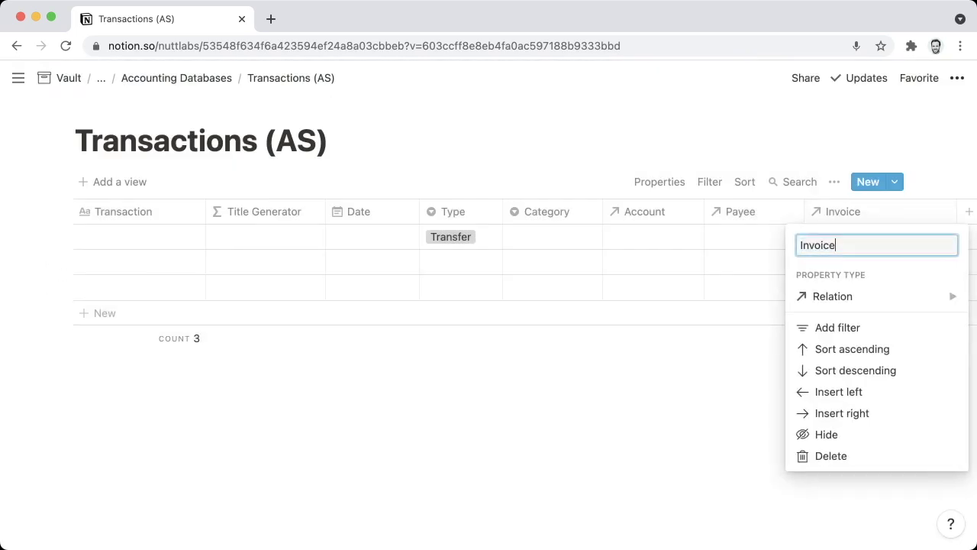
Step: Rename the Invoice relation as Invoices and narrow its column
type("s")
key("Return")
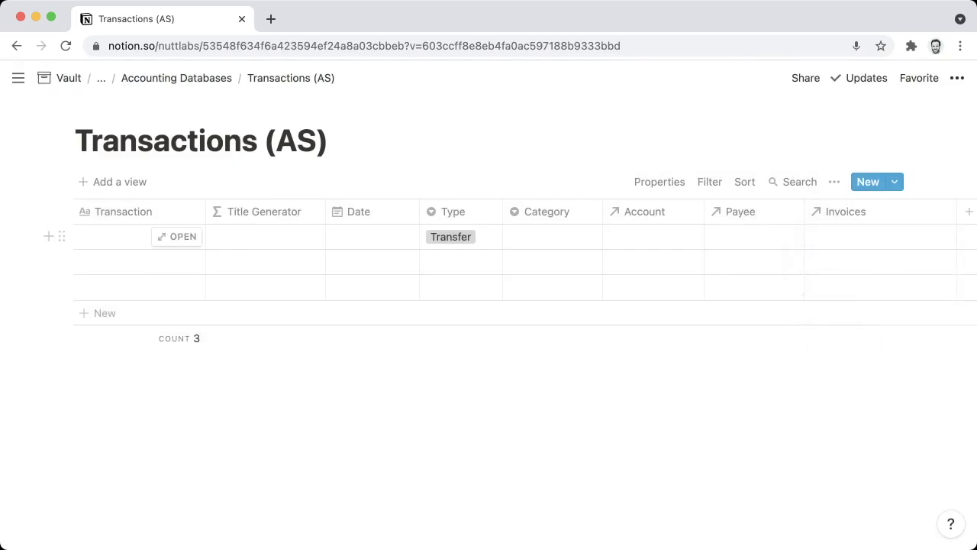
scroll(473, 260, "right", 2)
scroll(878, 212, "left", 1)
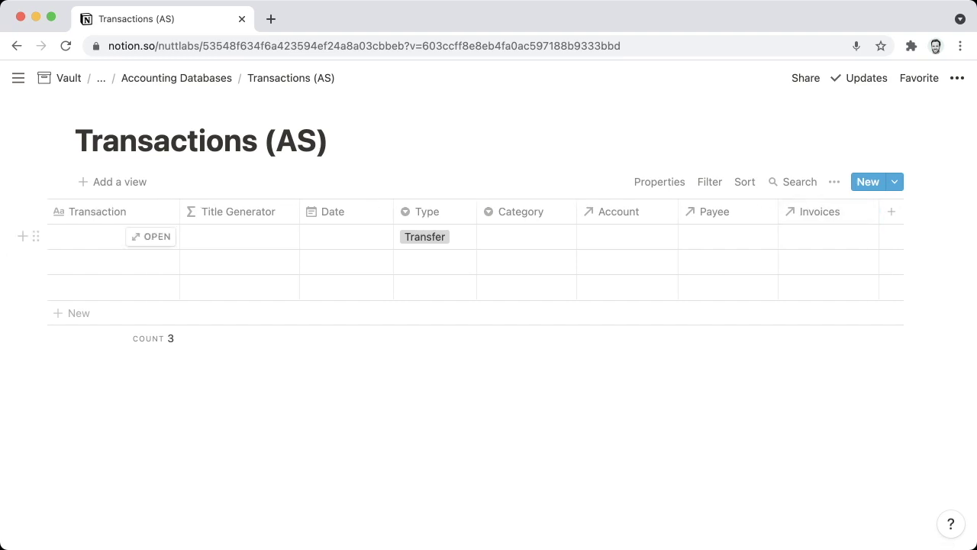
Step: Add a Text-type property named Additional Context after Invoices
left_click(891, 211)
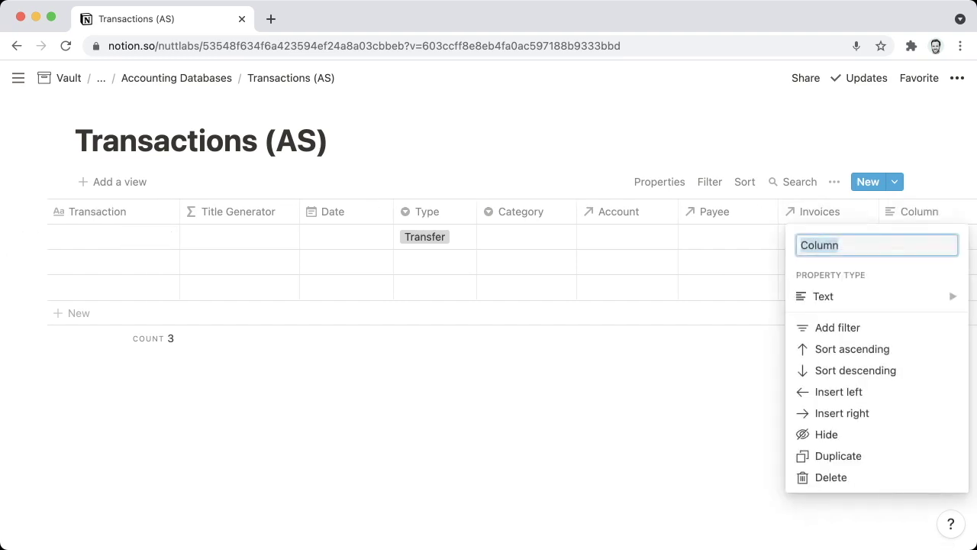
type("Additional Context")
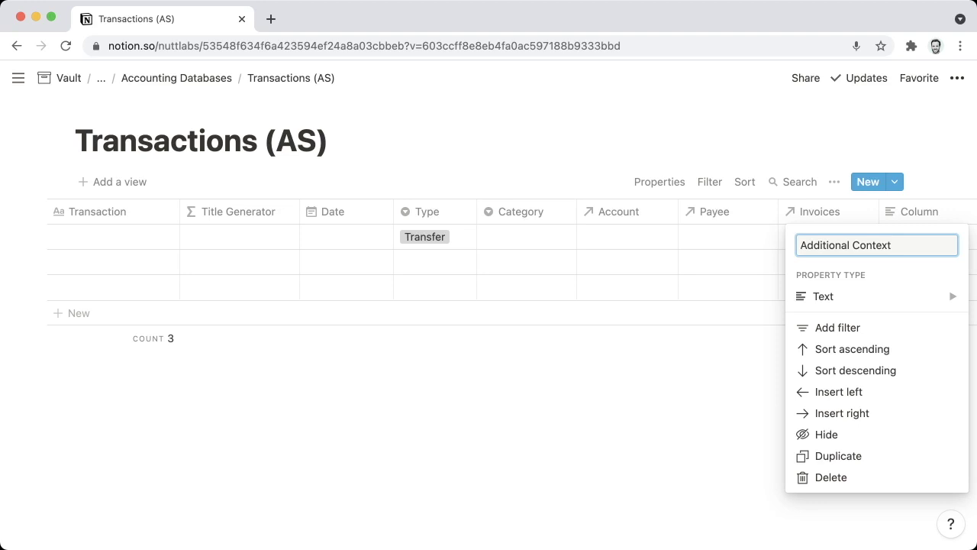
key("Return")
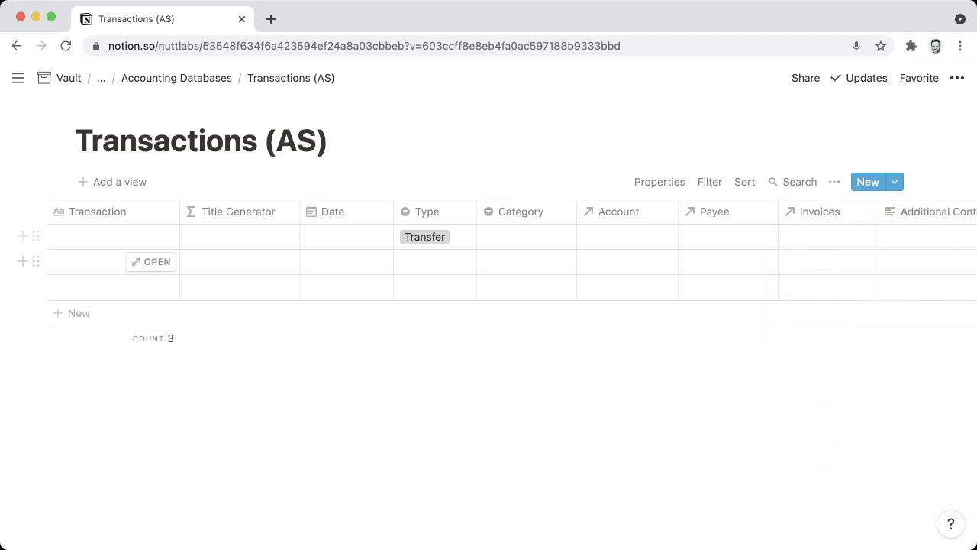
Step: Add a Number-type property named Money In after Additional Context
scroll(152, 286, "right", 3)
scroll(152, 287, "right", 1)
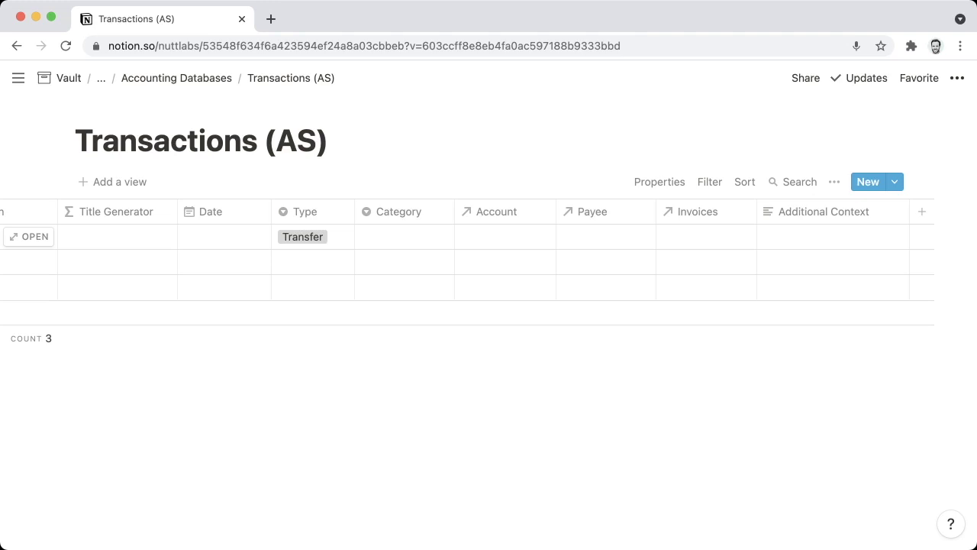
scroll(488, 259, "right", 2)
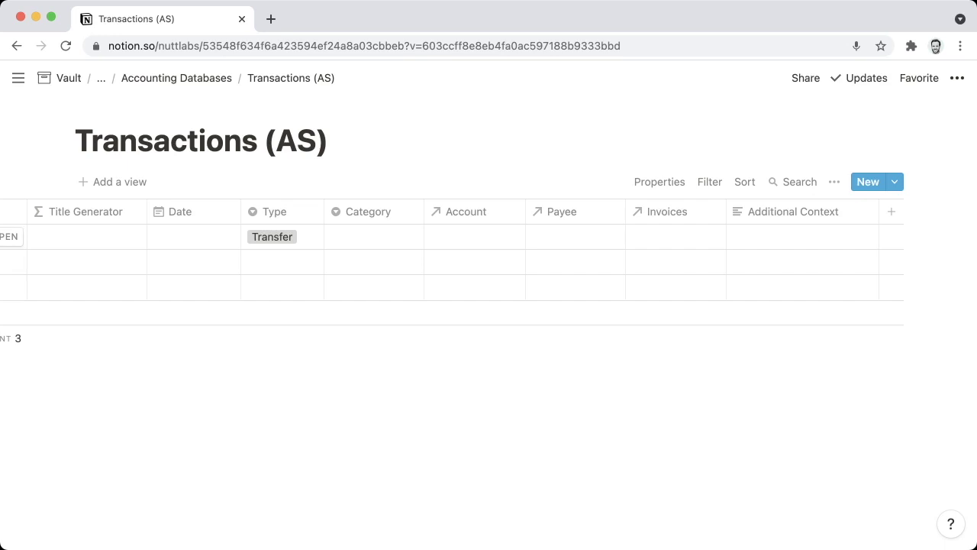
left_click(891, 212)
type("Money in")
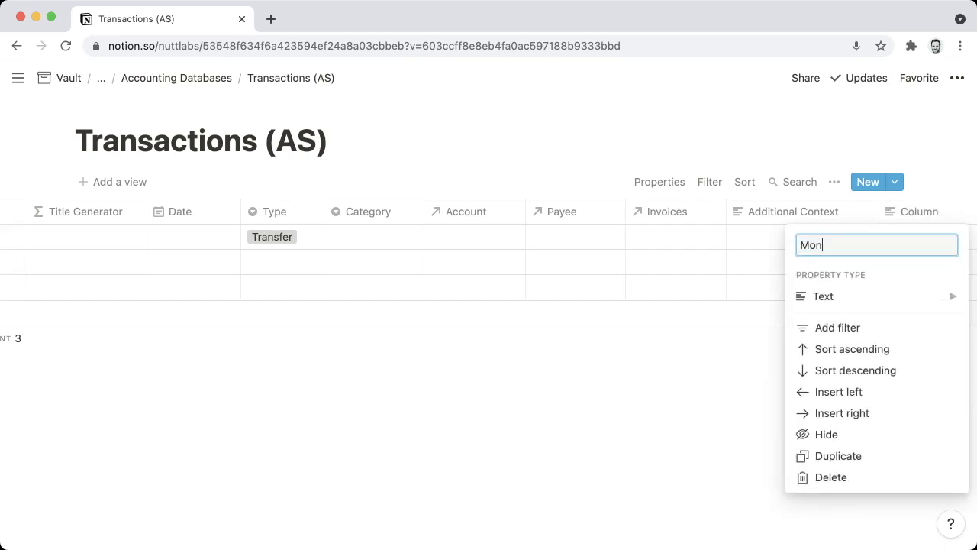
key("BackSpace")
key("BackSpace")
type("In")
mouse_move(840, 297)
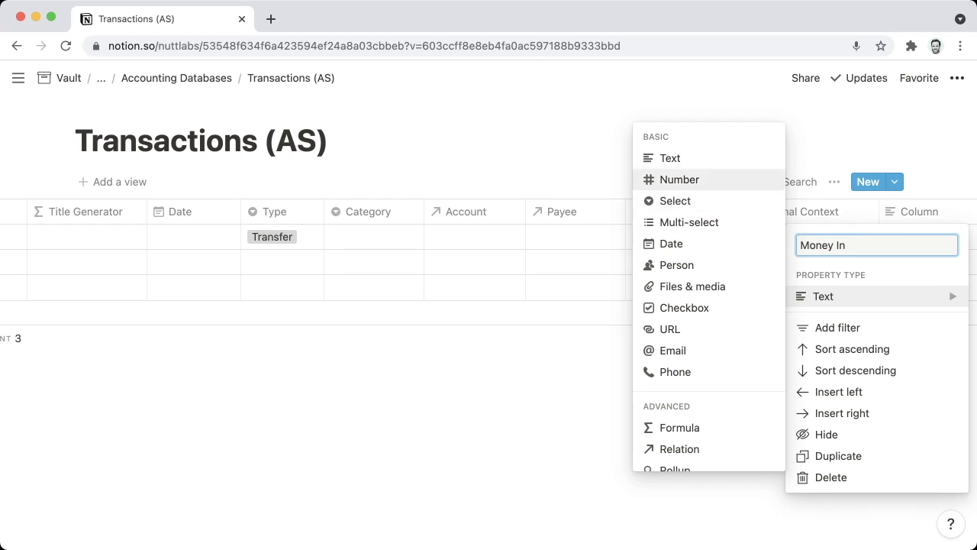
key("Escape")
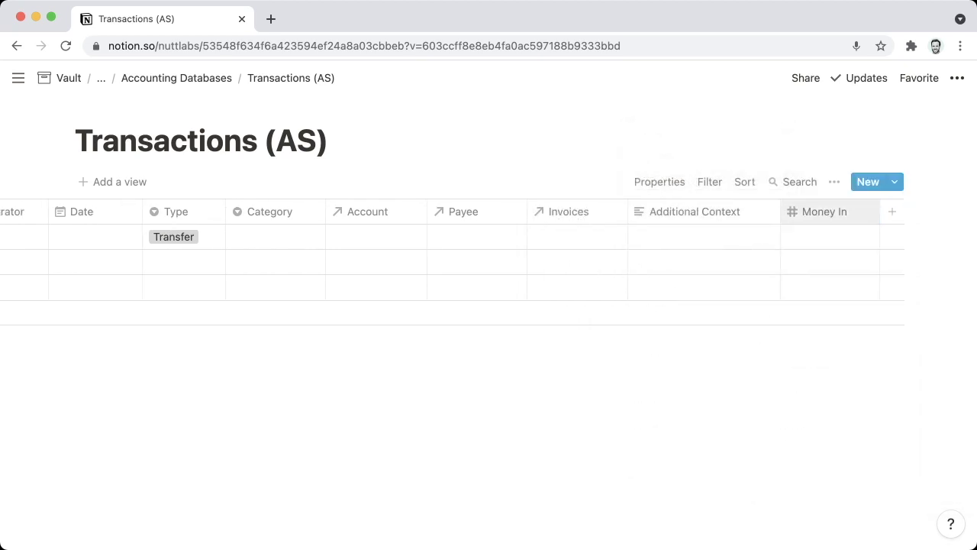
Step: Duplicate the Money In property and rename the copy as Money Out
left_click(824, 211)
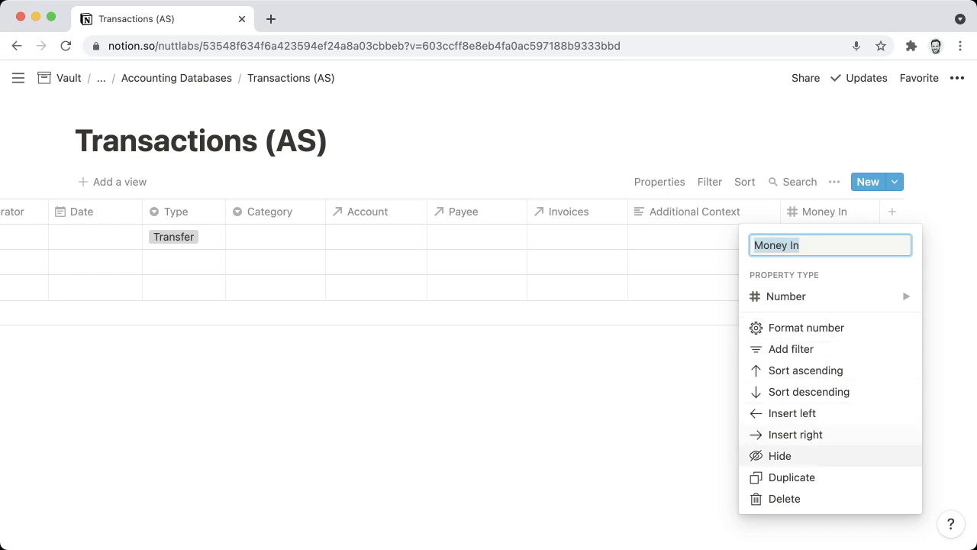
left_click(791, 477)
scroll(839, 259, "right", 2)
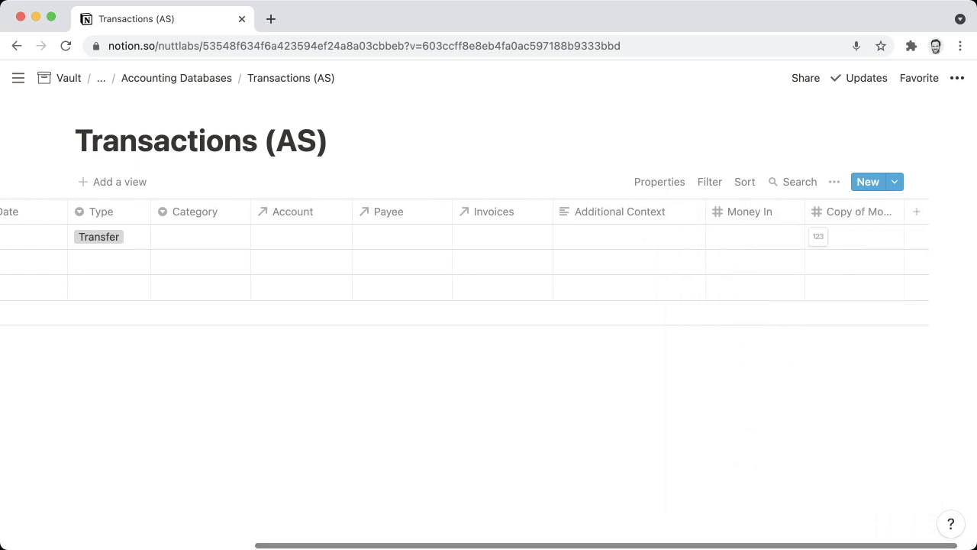
left_click(853, 211)
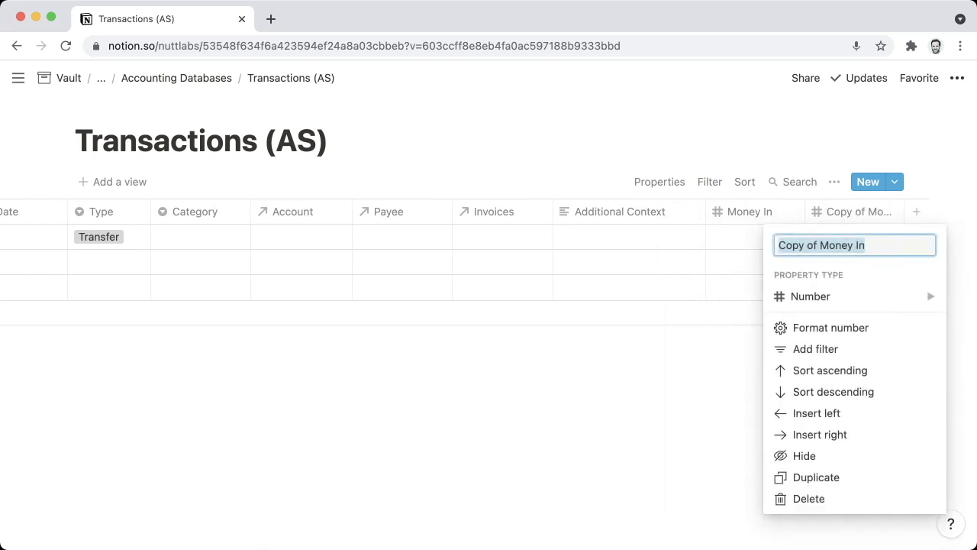
type("Money Out")
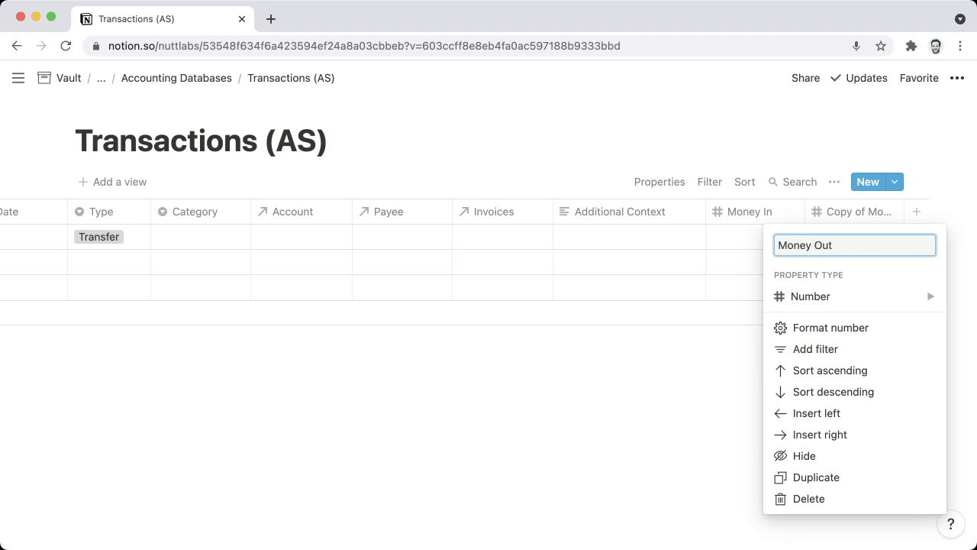
key("Return")
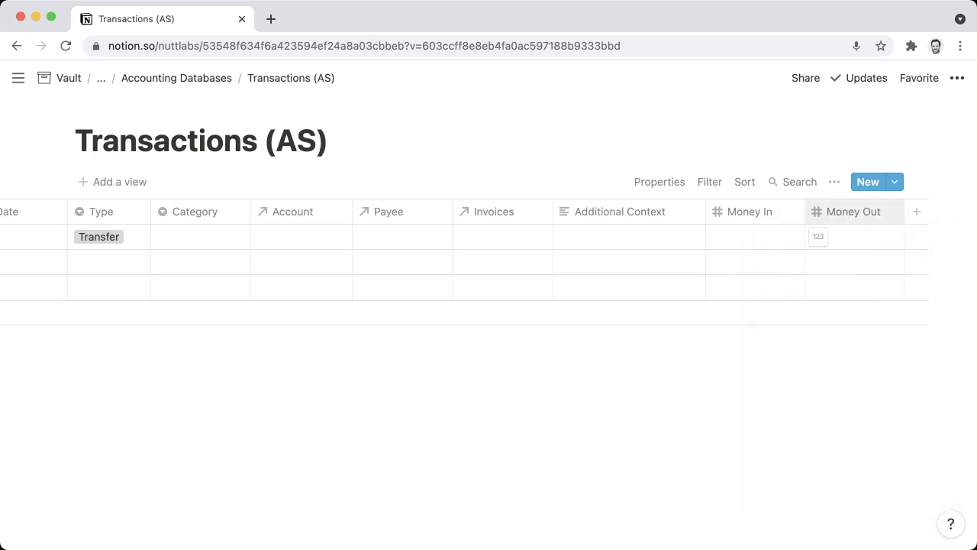
Step: Set the number format of the Money In and Money Out properties to Dollar
left_click(719, 236)
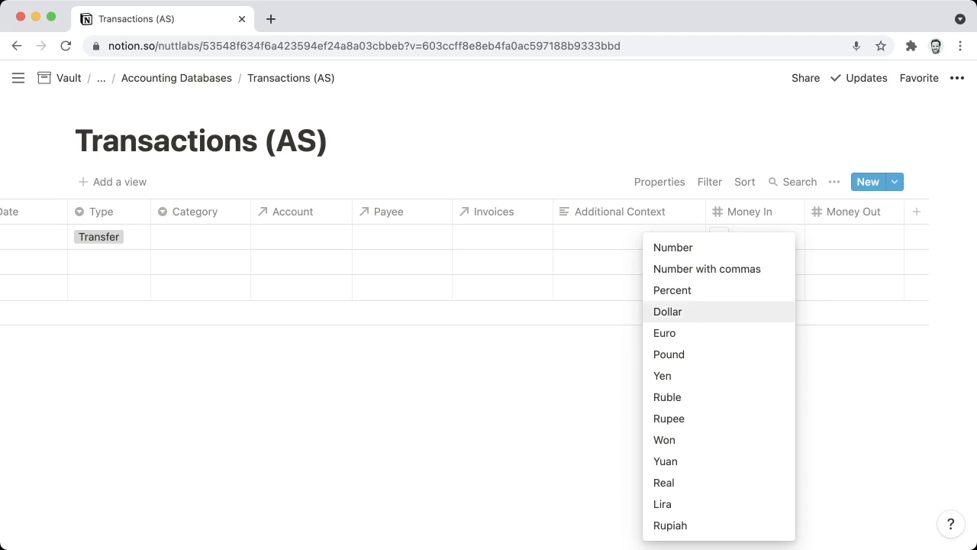
left_click(668, 311)
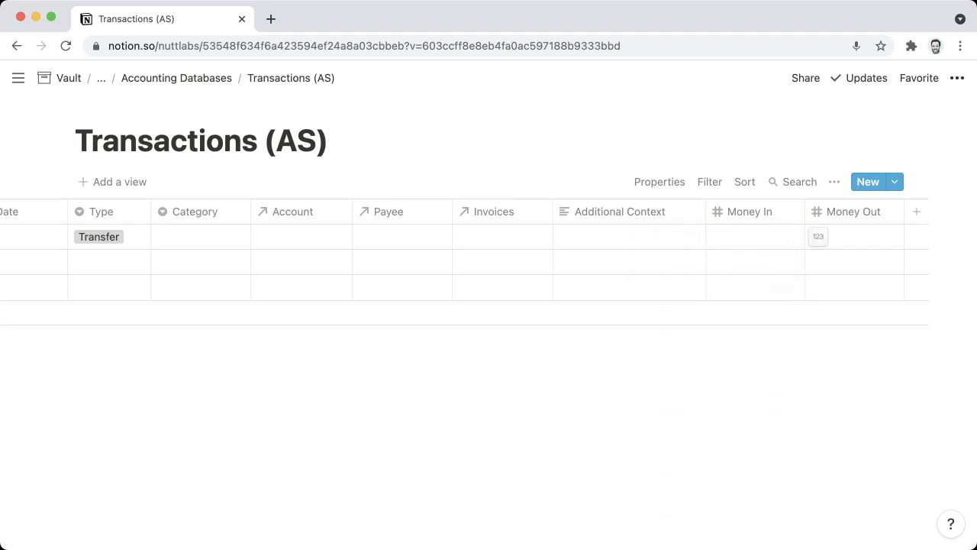
left_click(818, 235)
key("Return")
Step: Add a Select-type property named Status after Money Out and narrow its column
scroll(488, 251, "right", 1)
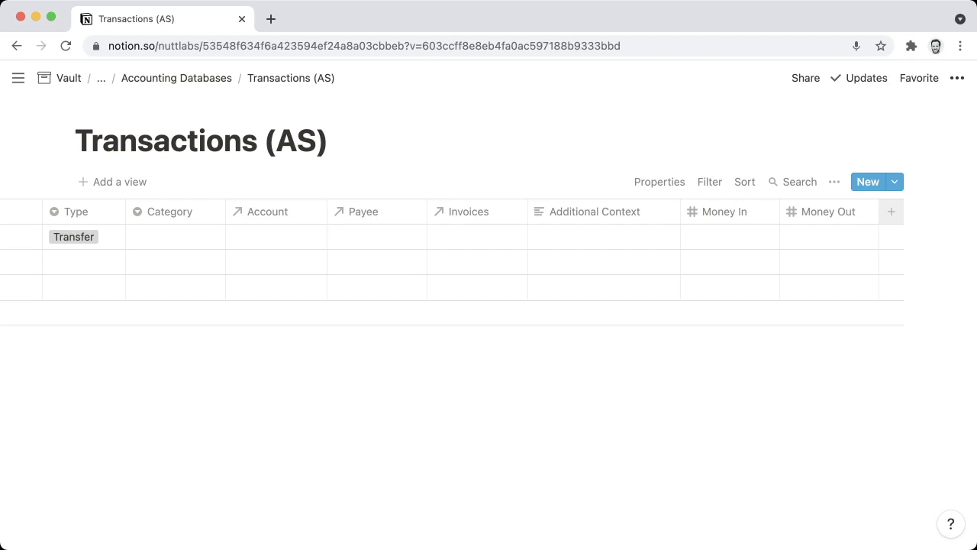
left_click(891, 212)
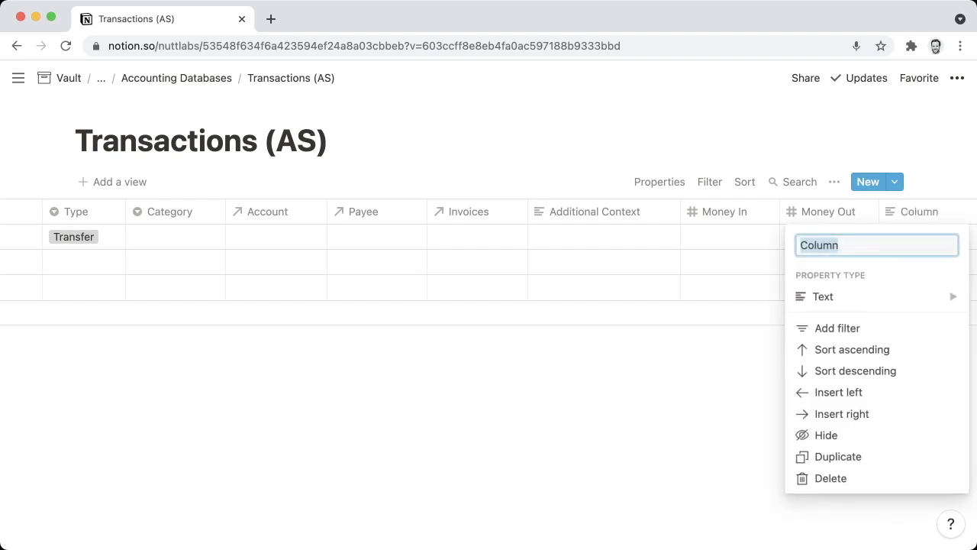
type("Status")
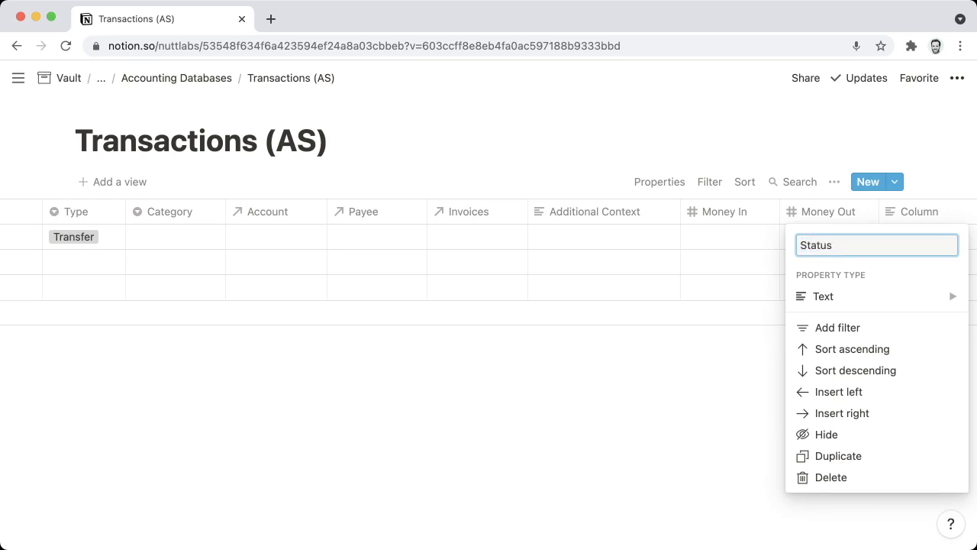
left_click(823, 296)
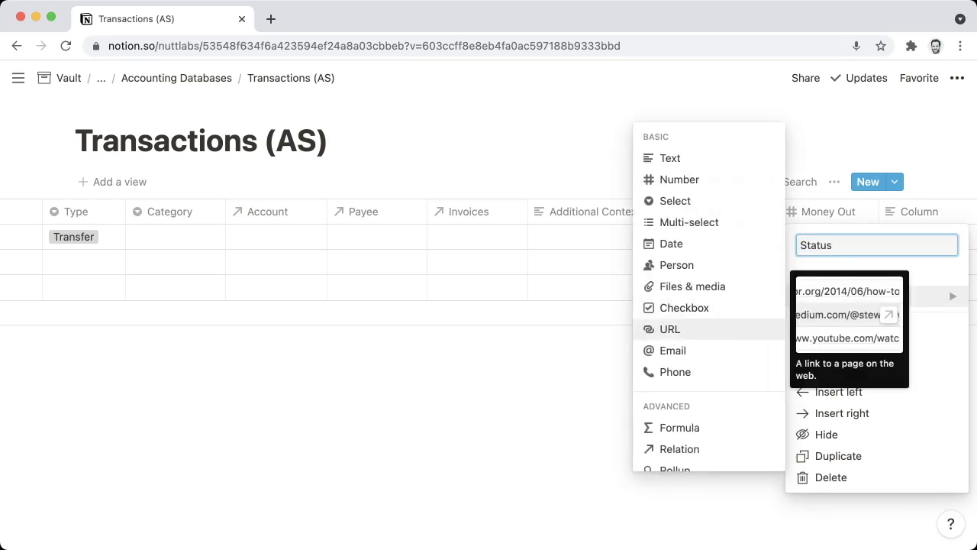
left_click(675, 201)
scroll(489, 259, "right", 3)
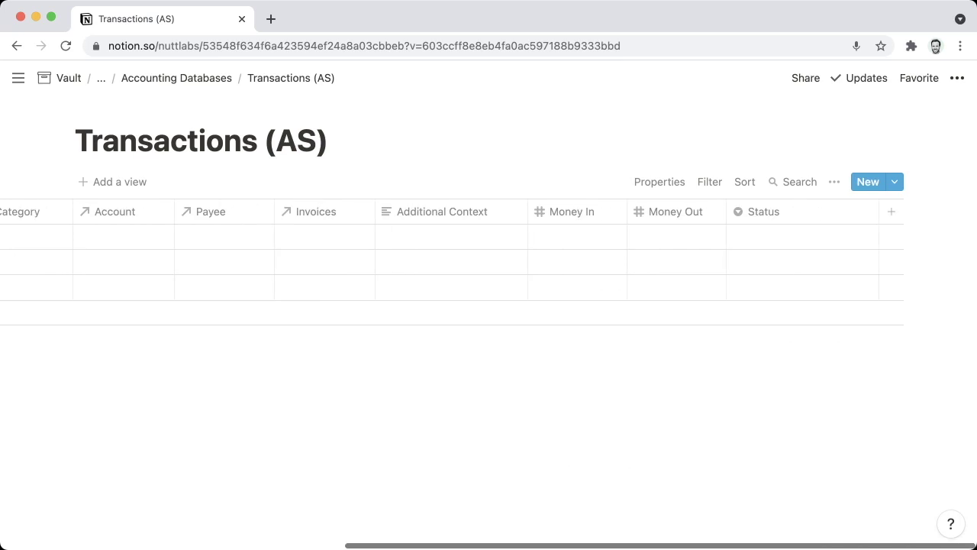
left_click_drag(880, 212, 824, 211)
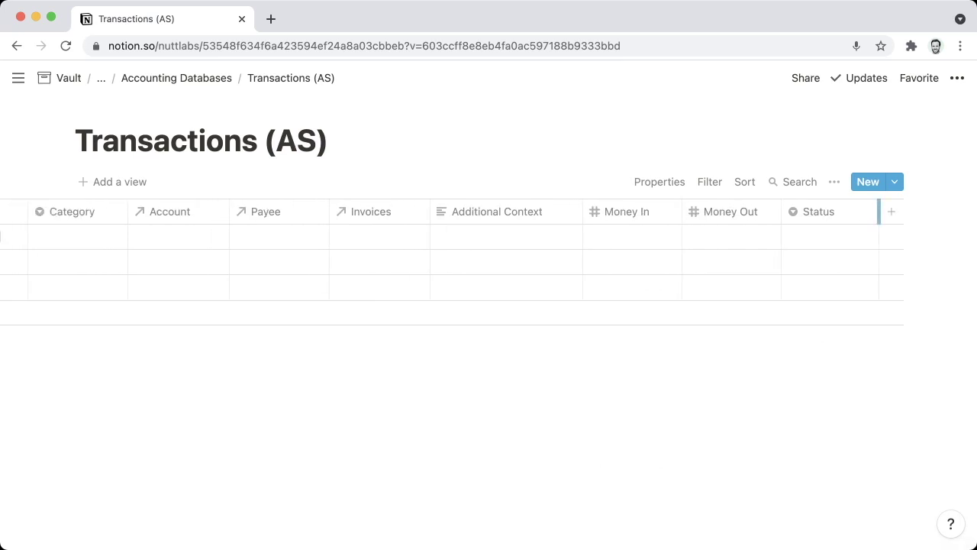
Step: Create the Status options Complete, Processing, In Preparation and Planned in the first row, leaving Planned selected
left_click(830, 236)
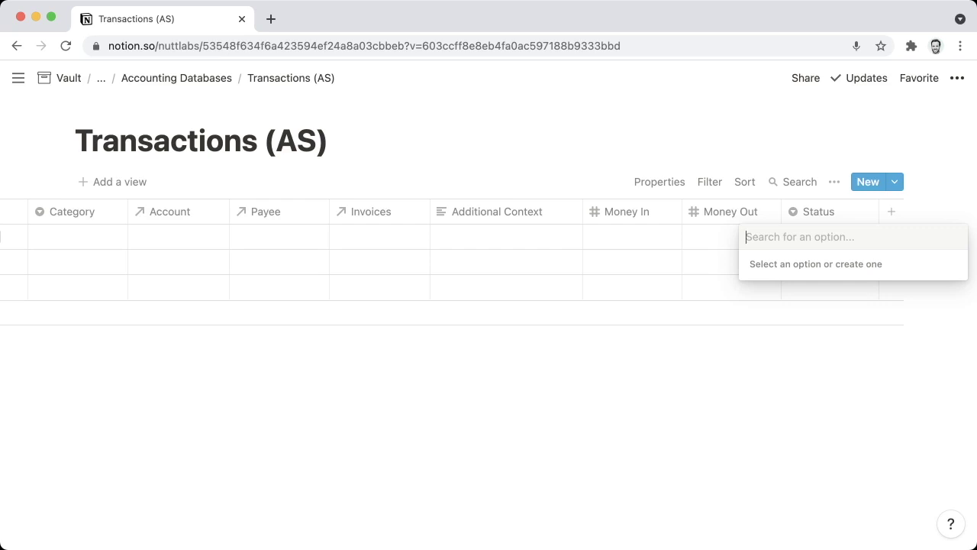
type("Complete")
key("Return")
key("Return")
type("Proc")
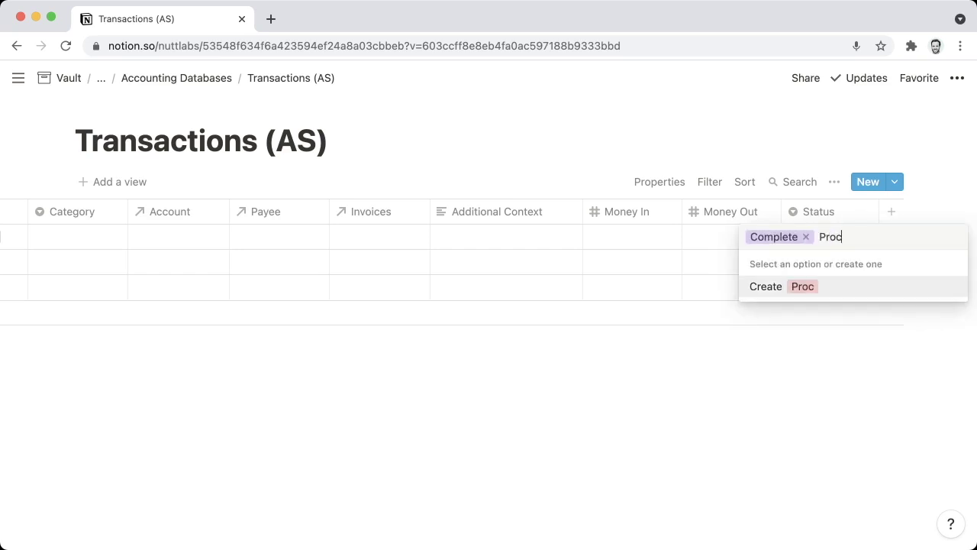
type("essing")
key("Return")
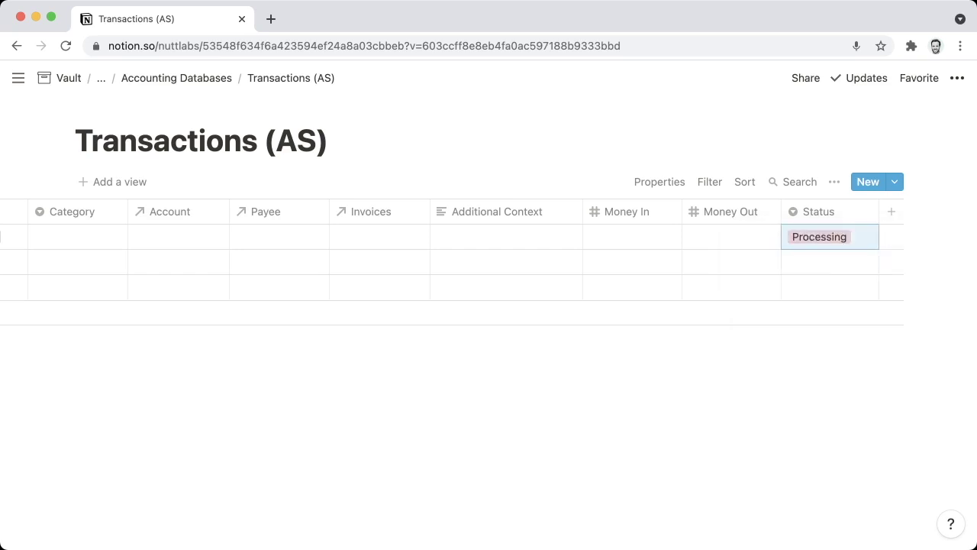
key("Return")
type("In Preparation")
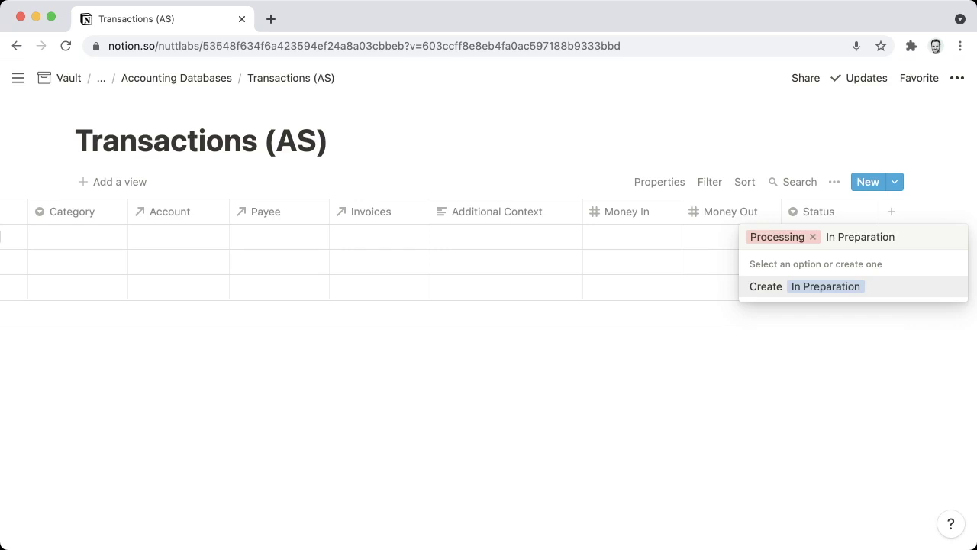
key("Return")
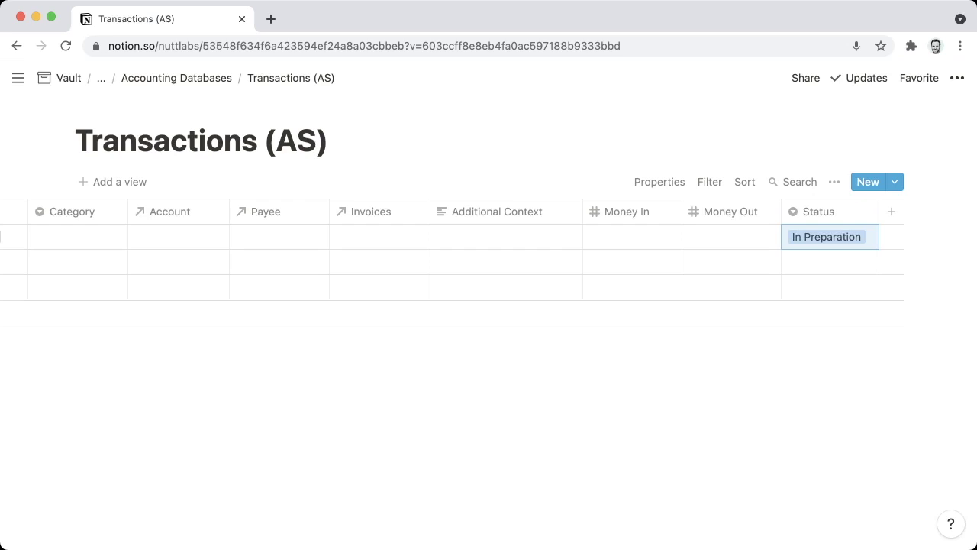
type("Planned")
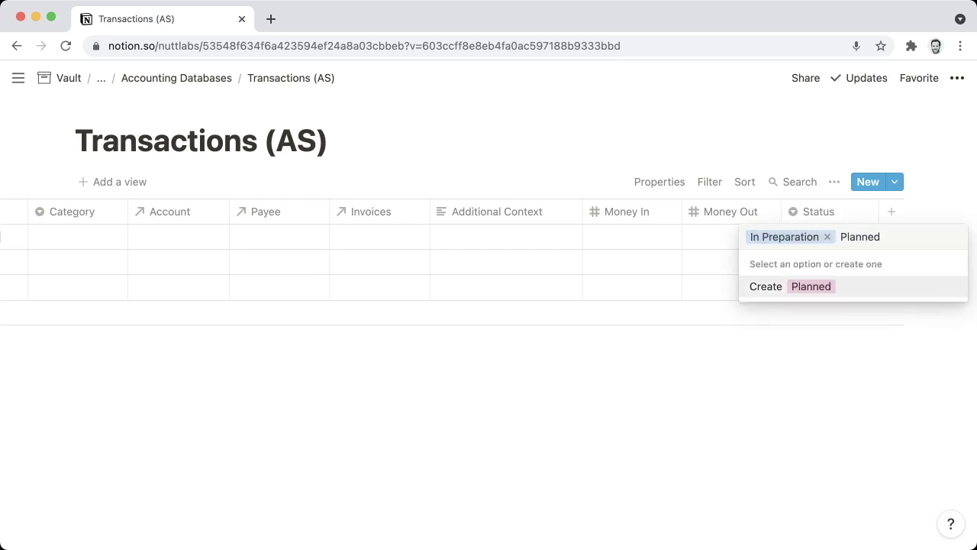
key("Return")
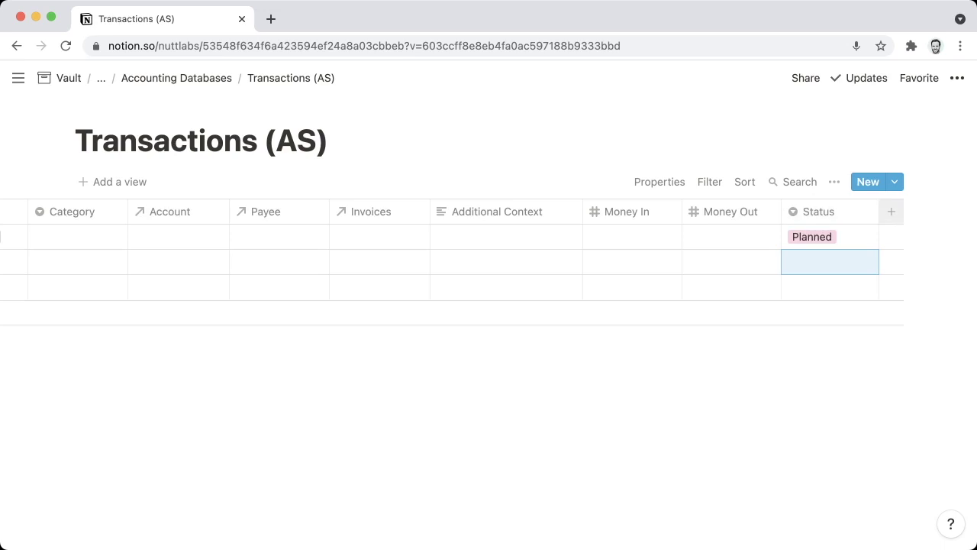
Step: Add a Select-type property named Frequency after Status and narrow its column
left_click(891, 211)
type("Frequency")
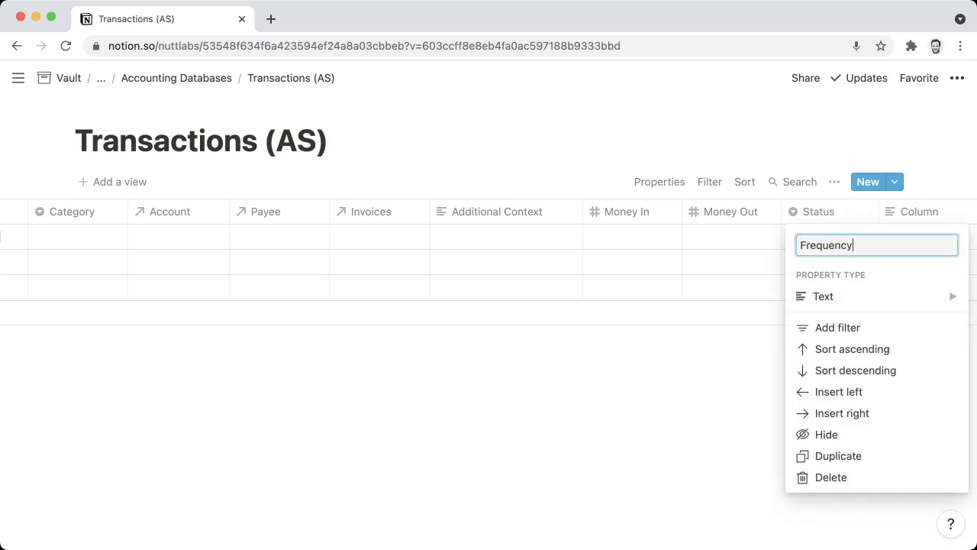
left_click(839, 296)
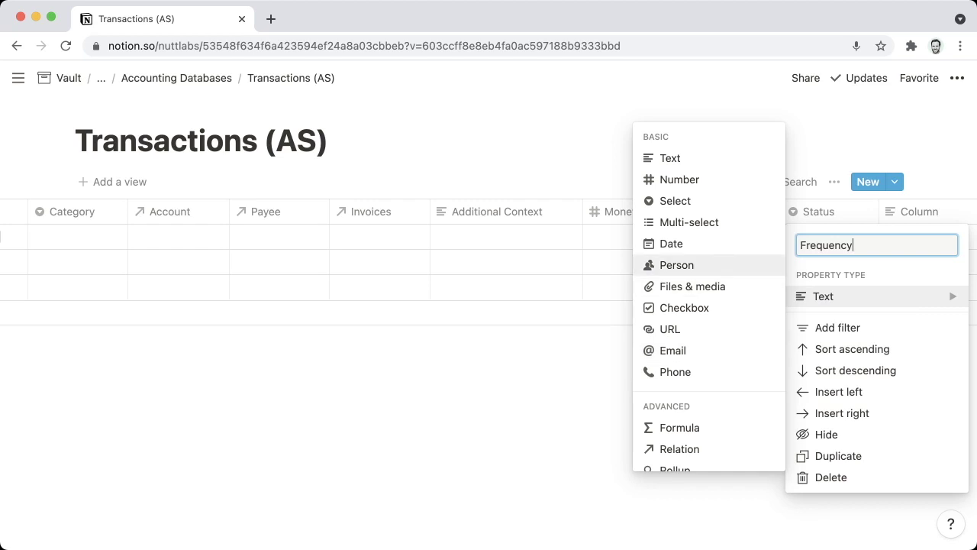
left_click(674, 201)
scroll(687, 283, "right", 4)
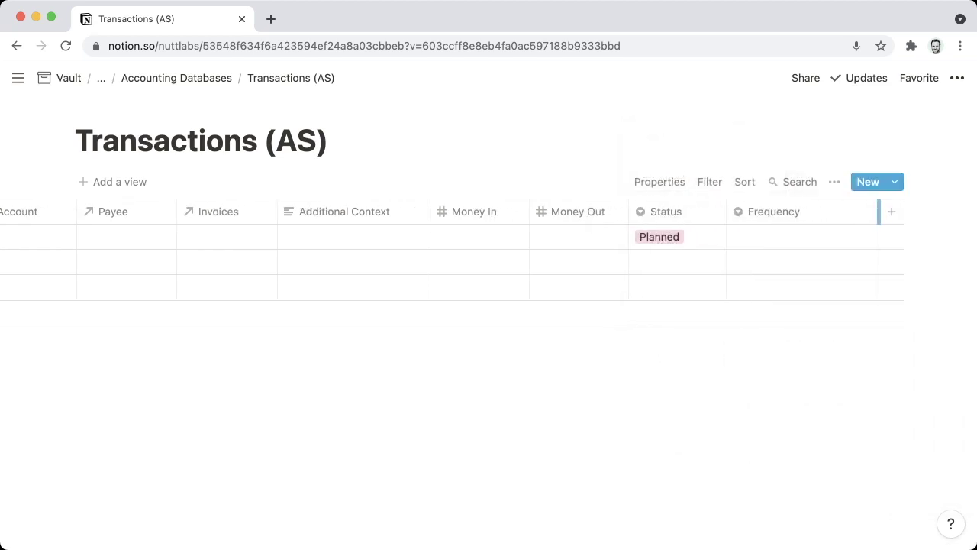
scroll(458, 260, "left", 2)
Step: Create the Frequency options Monthly and Annual in the first row, leaving Annual selected
left_click(828, 237)
type("Monthly")
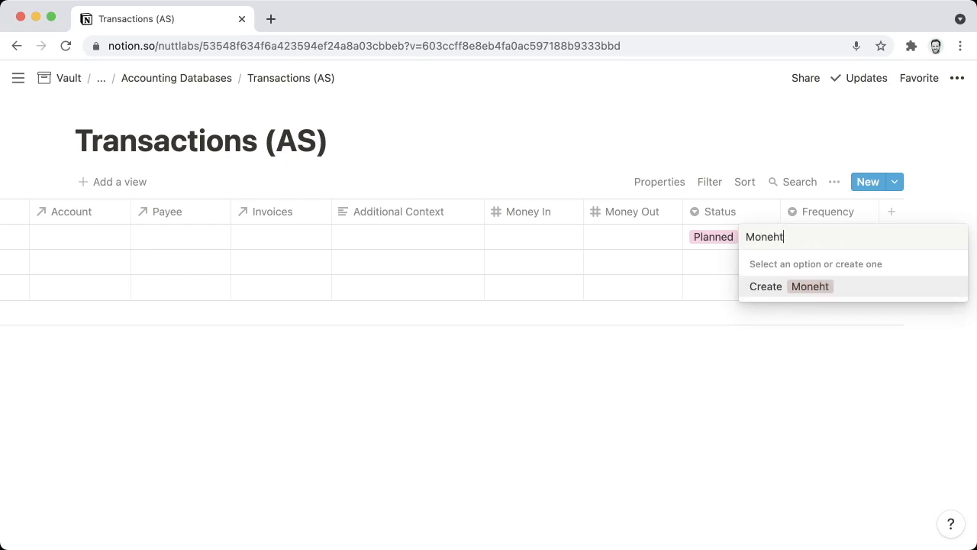
key("Return")
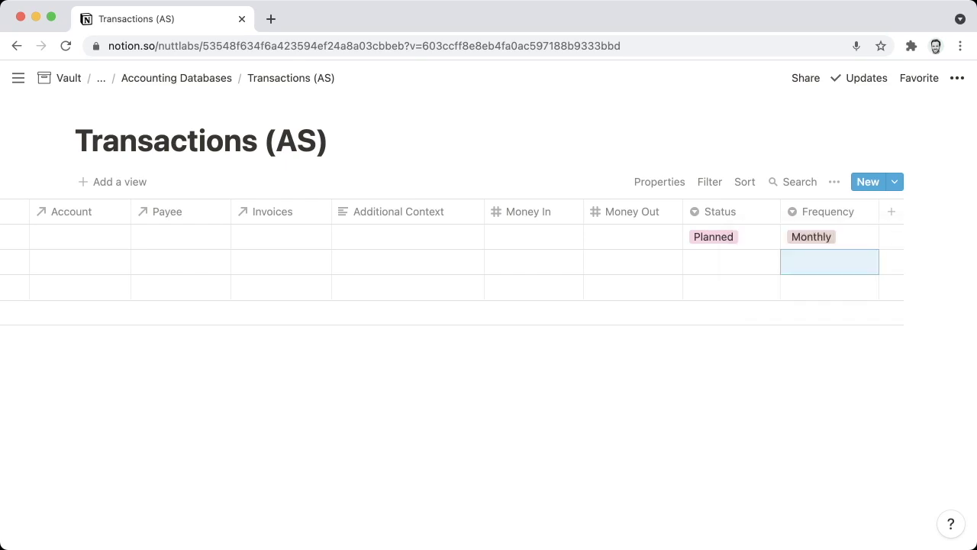
key("Return")
type("a")
key("BackSpace")
type("Annual")
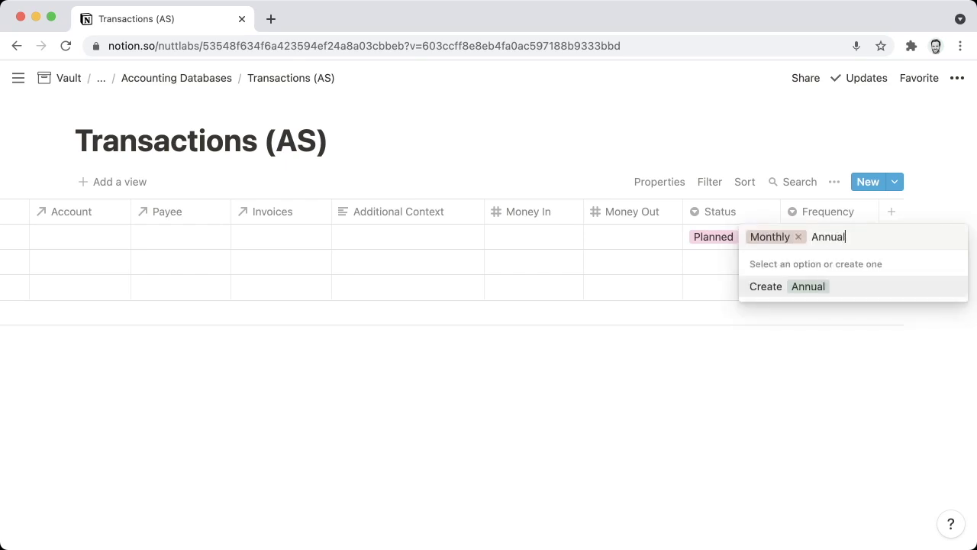
key("Return")
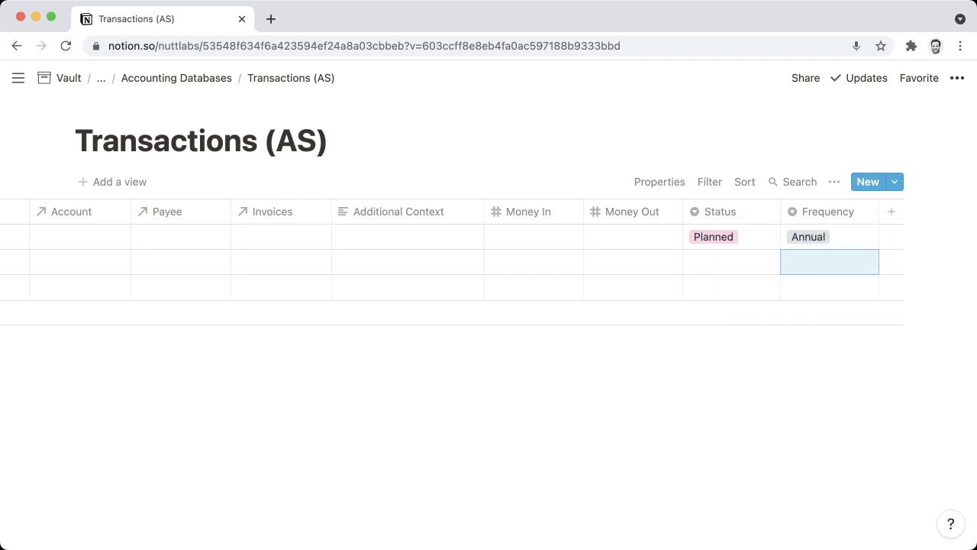
Step: Add a Formula-type property named Balance Effect after Frequency
left_click(891, 211)
type("Balance Eff")
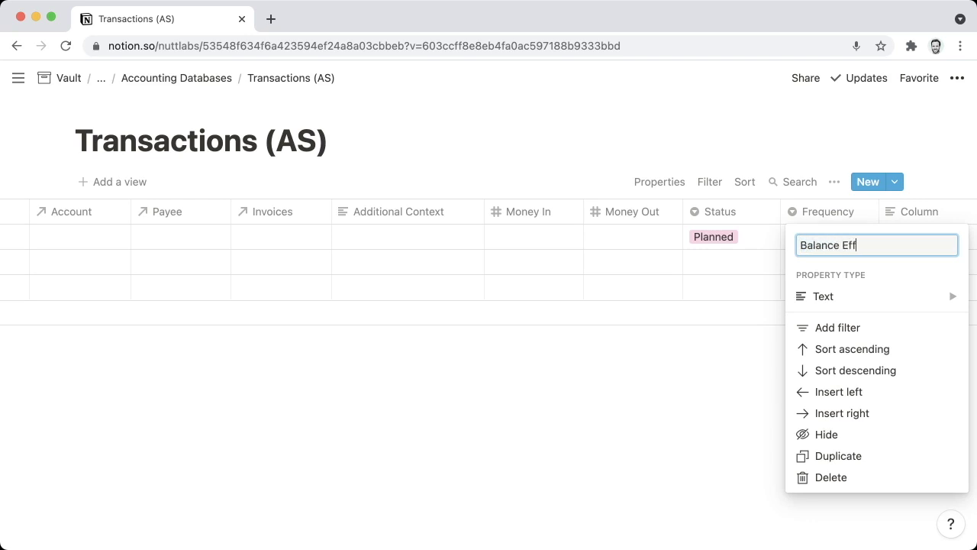
type("ect")
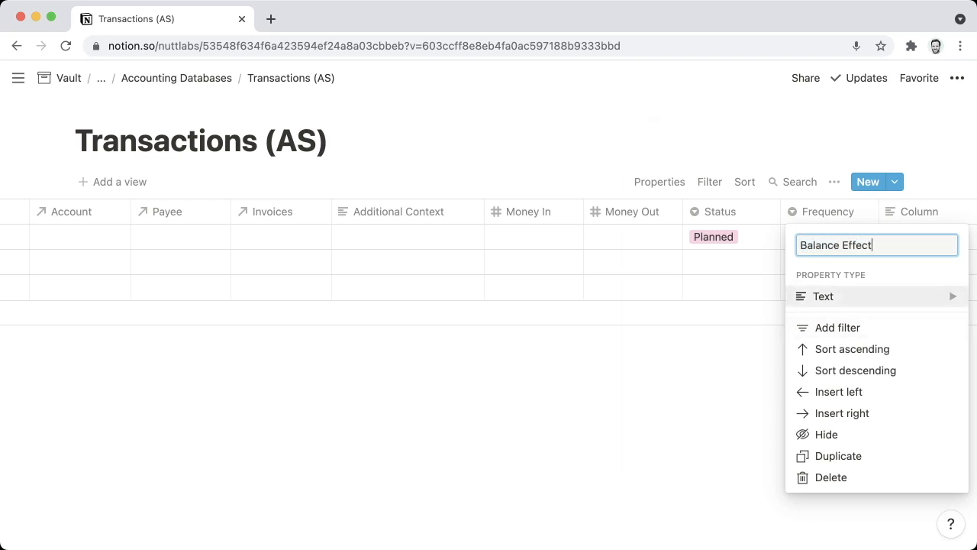
left_click(823, 296)
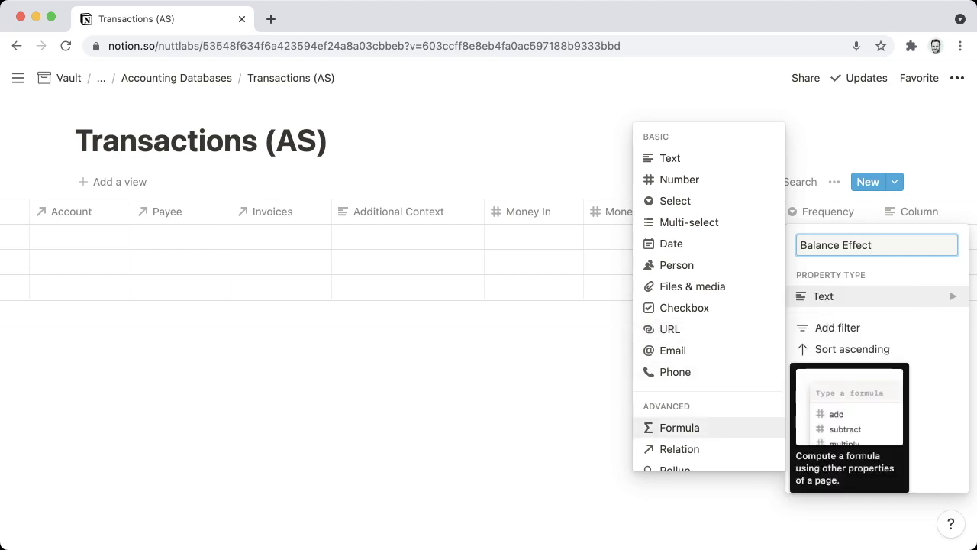
left_click(679, 427)
scroll(488, 259, "right", 3)
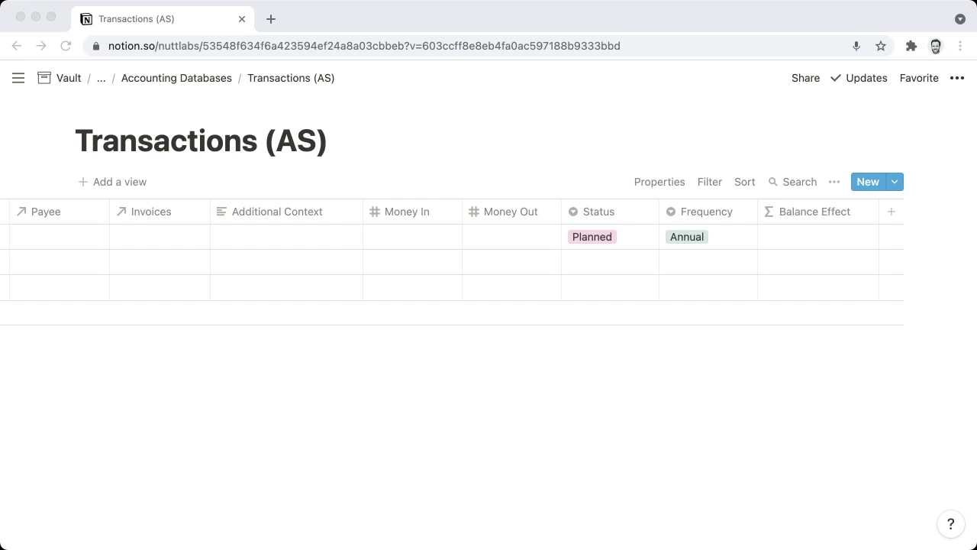
Step: Set the Balance Effect formula to if(prop("Status") != "Planned", prop("Money In") - prop("Money Out"), 0)
key("super+Tab")
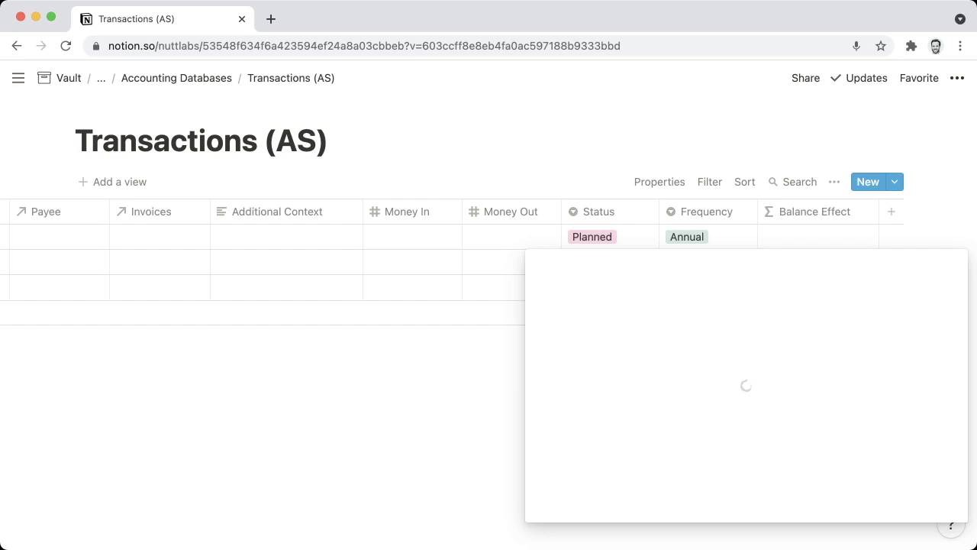
type("if(prop(\"Status\") != \"Planned\", prop(\"Money In\") - prop(\"Money Out\"), 0)")
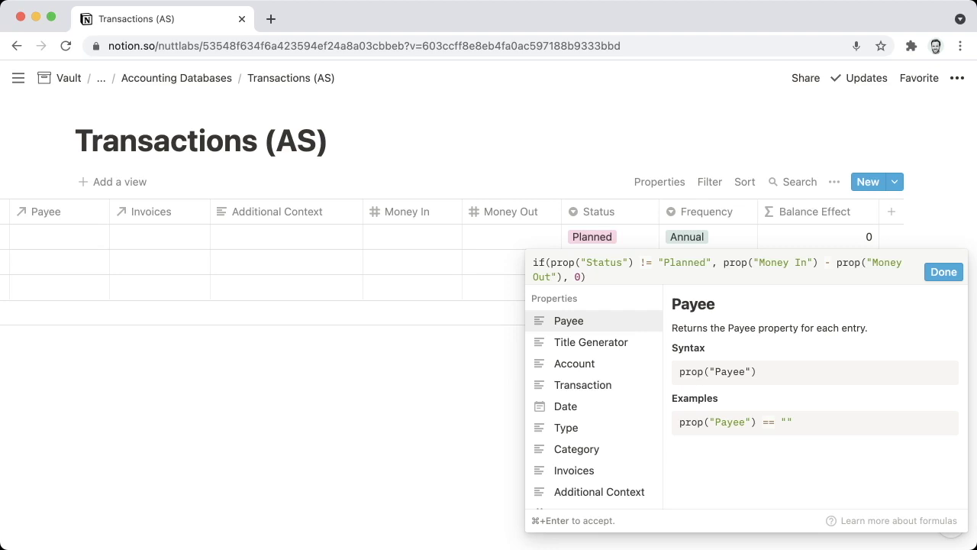
key("super+Return")
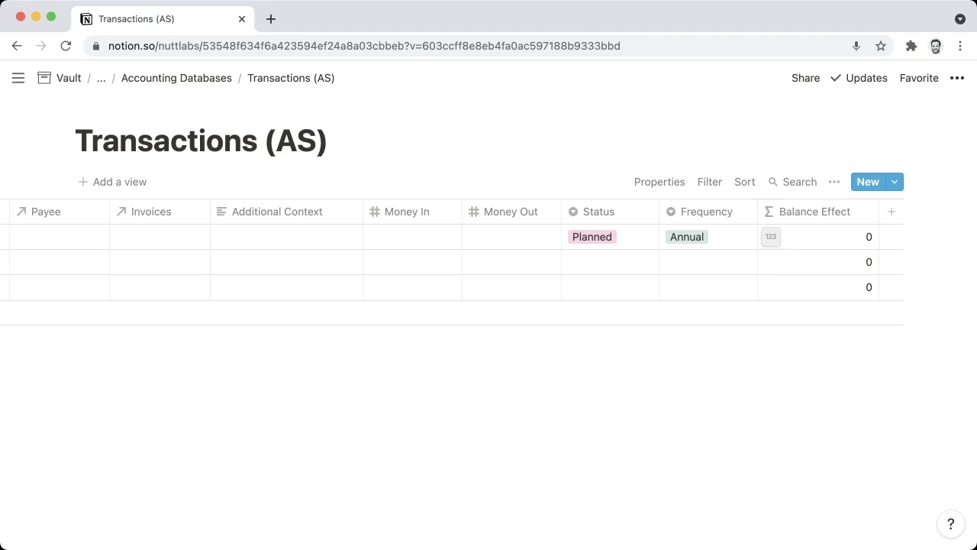
Step: Format the Balance Effect values as Dollar
left_click(771, 236)
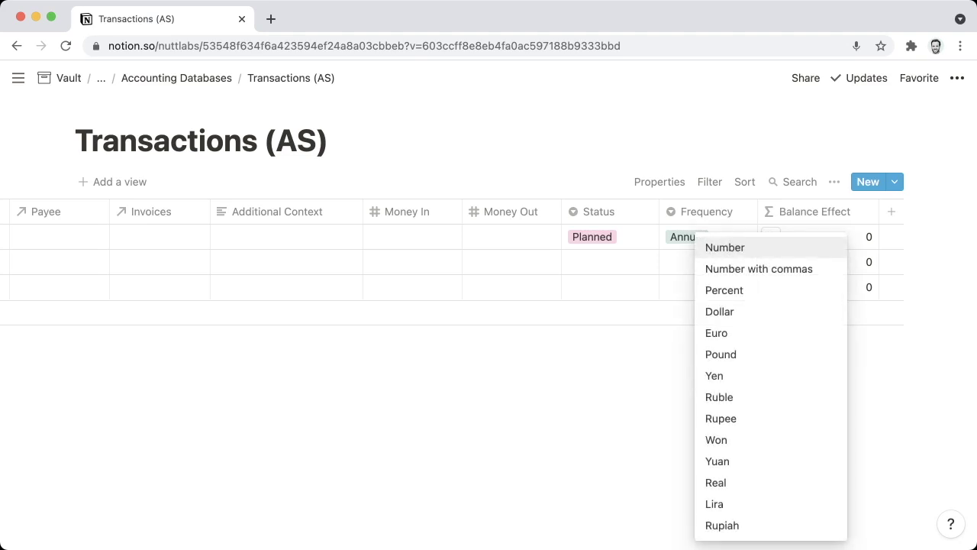
key("Down")
key("Down")
key("Down")
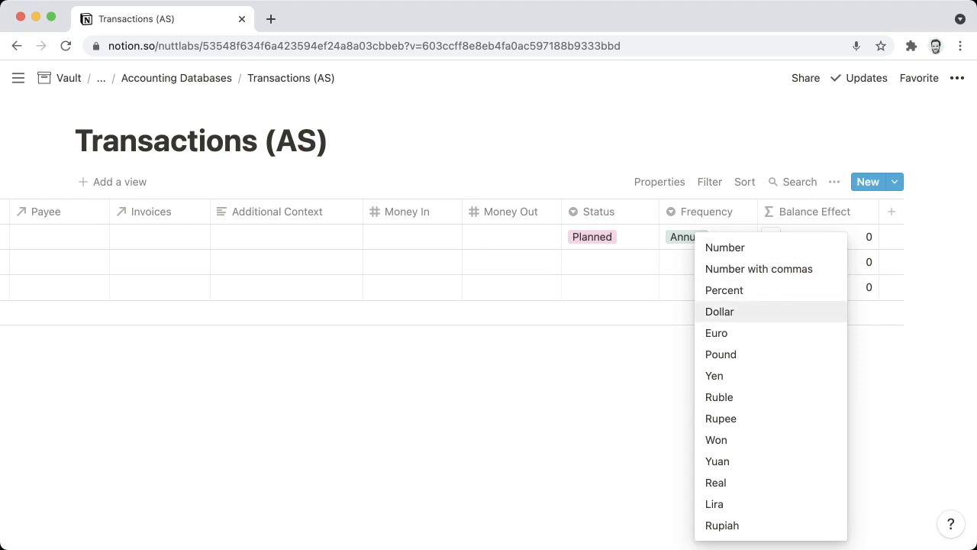
key("Return")
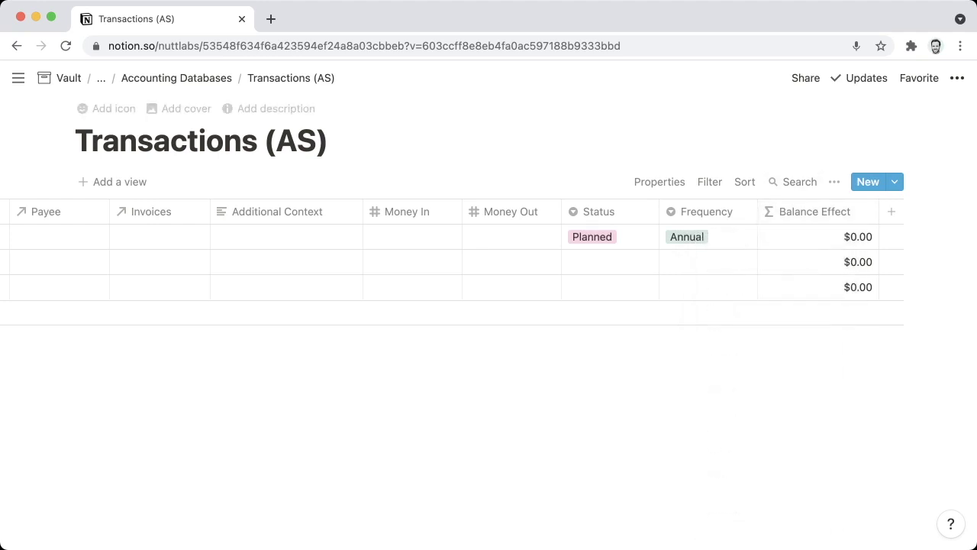
left_click(328, 140)
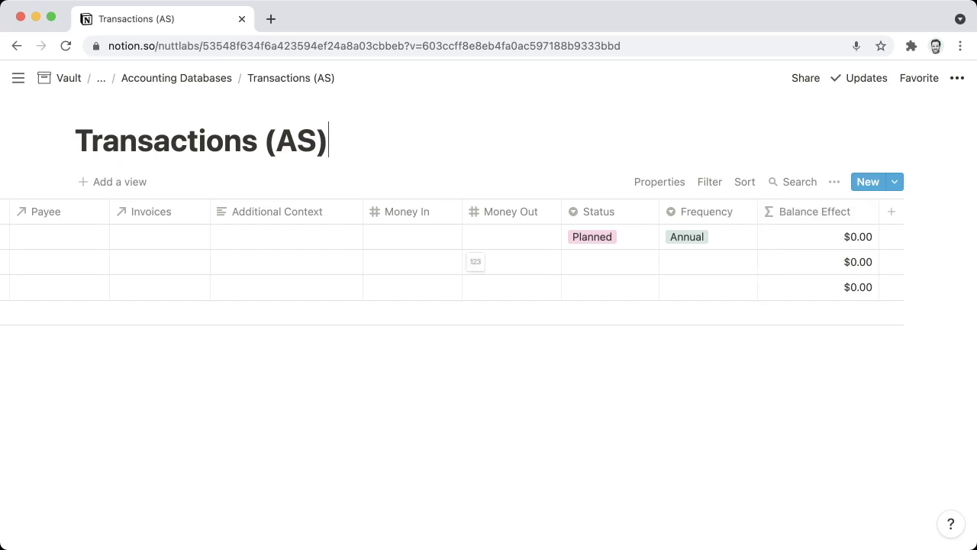
Step: Write the Title Generator formula joining Date as YYYY-MM-DD, Account and Type with " › ", plus Payee and Invoices each in parentheses unless empty
scroll(474, 259, "left", 5)
scroll(473, 260, "left", 10)
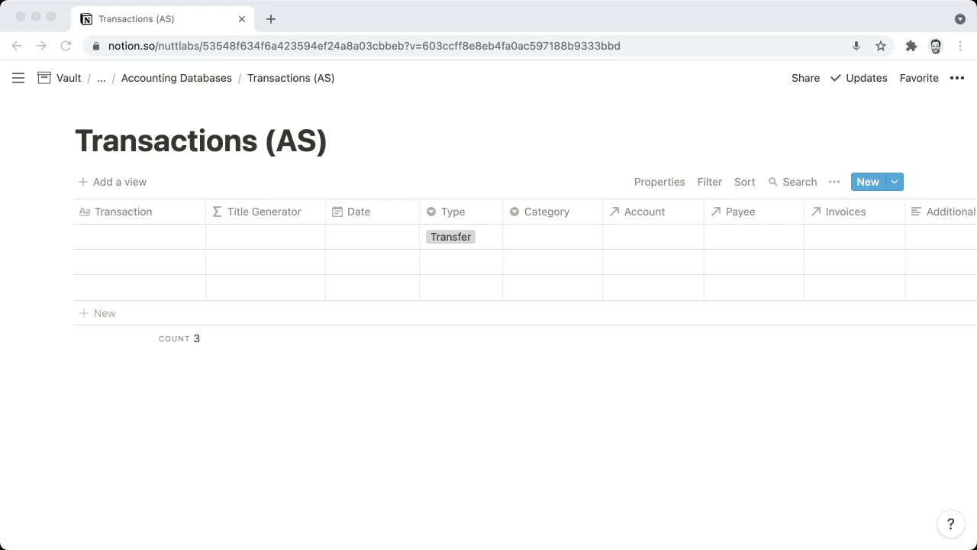
left_click(264, 237)
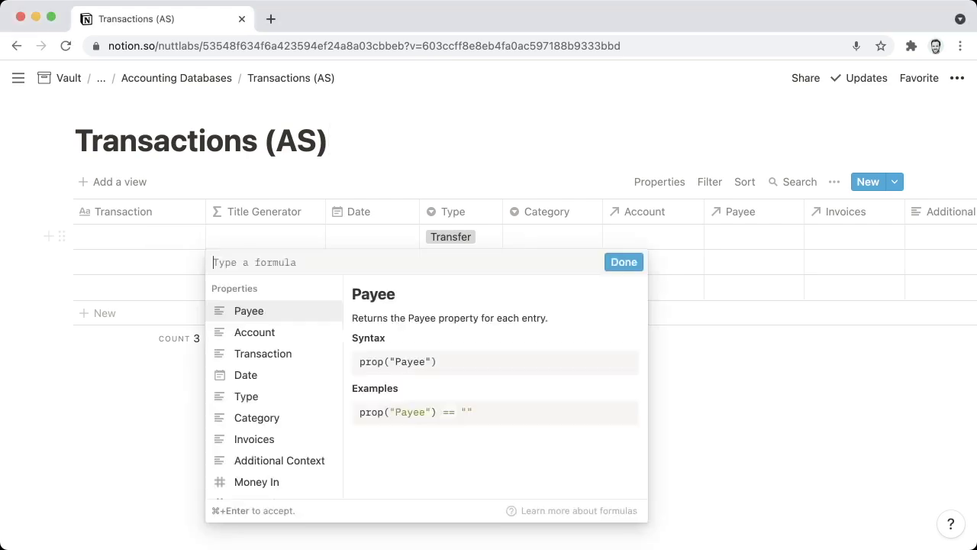
type("formatDate(prop(\"Date\"), \"YYYY-MM-DD\") + \" › \" + prop(\"Account\") + \" › \" + prop(\"Type\") + if(empty(prop(\"Payee\")), \"\", \" (\" + prop(\"Payee\") + \")\") + if(empty(prop(\"Invoices\")), \"\", \" (\" + prop(\"Invoices\") + \")\")")
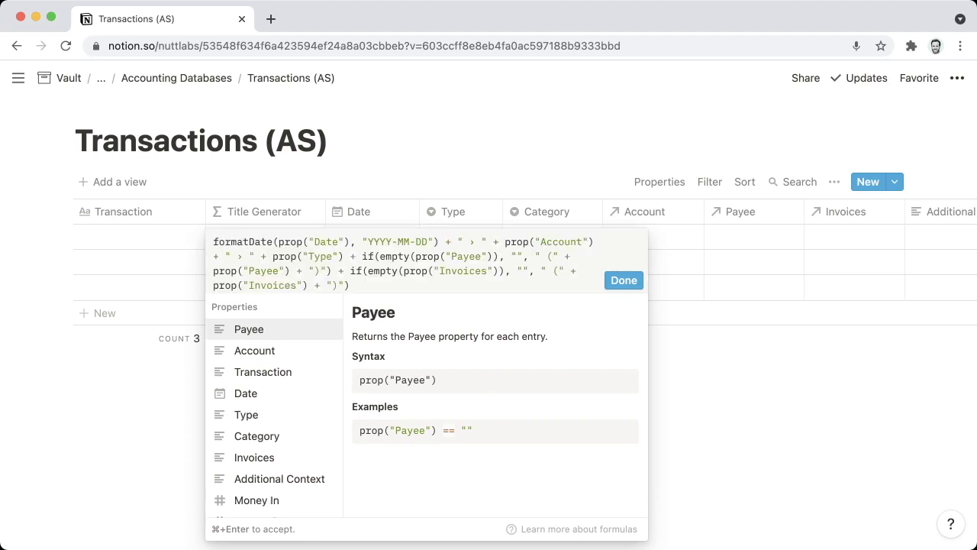
key("super+Return")
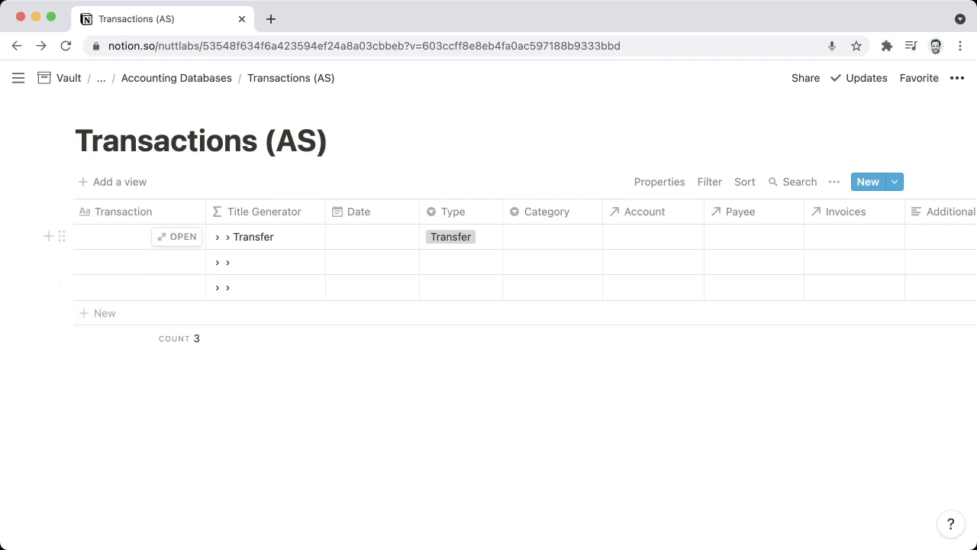
Step: Set the first row's Date to Jun 8, 2021 and turn off cell wrapping for the table
left_click(372, 237)
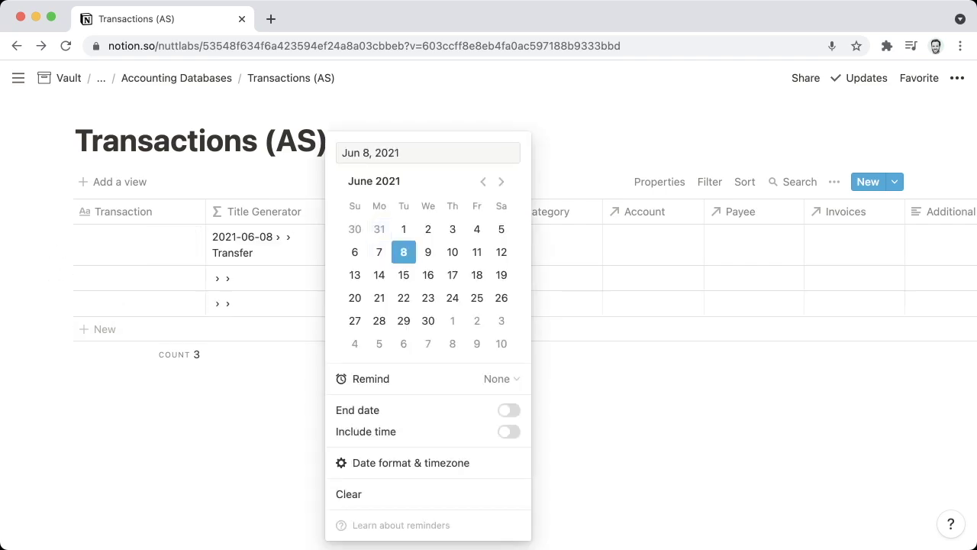
key("Escape")
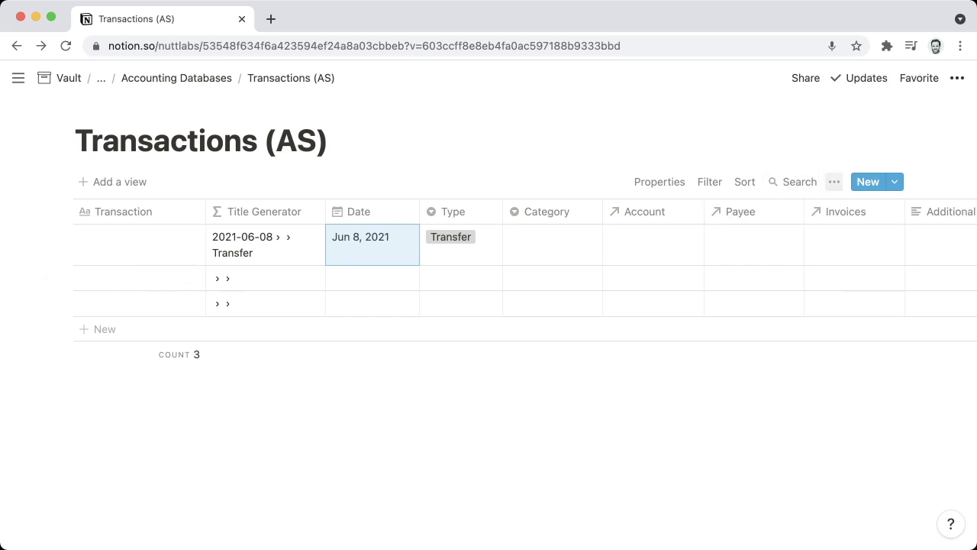
left_click(834, 182)
left_click(945, 317)
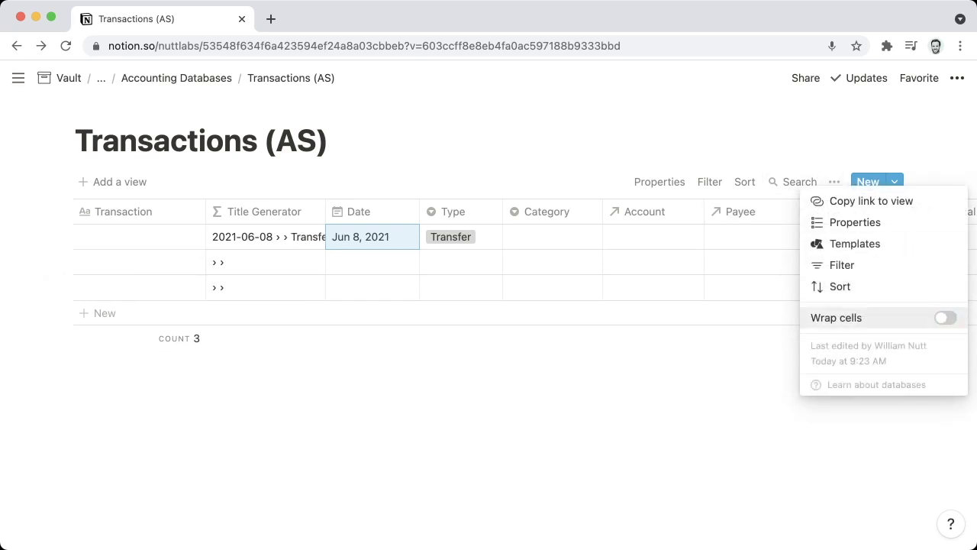
key("Escape")
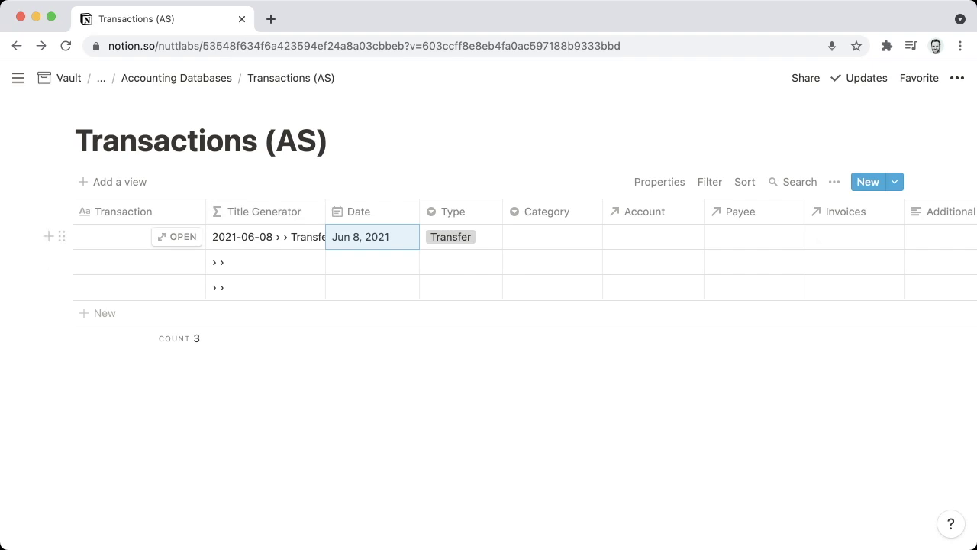
Step: Change the first row's Type to Balance
key("Right")
key("Return")
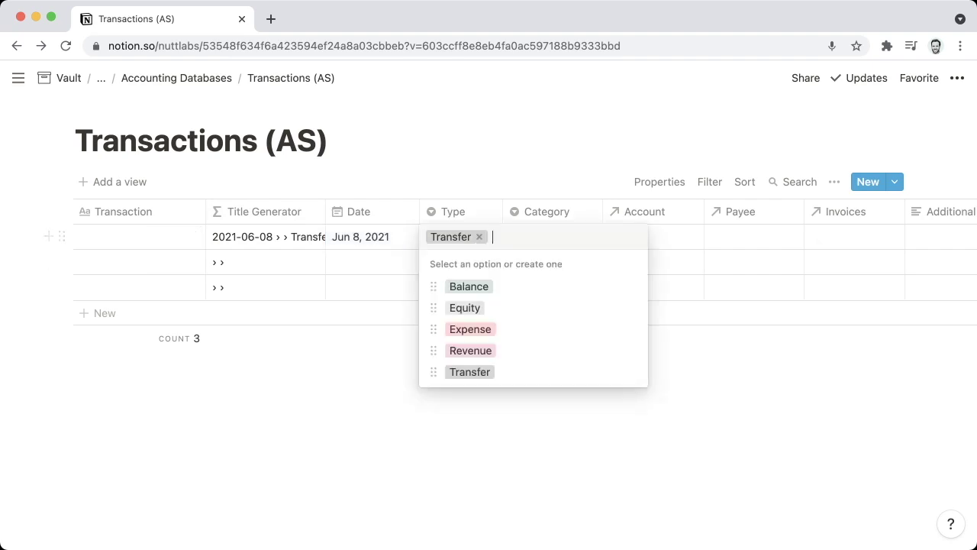
key("Down")
key("Return")
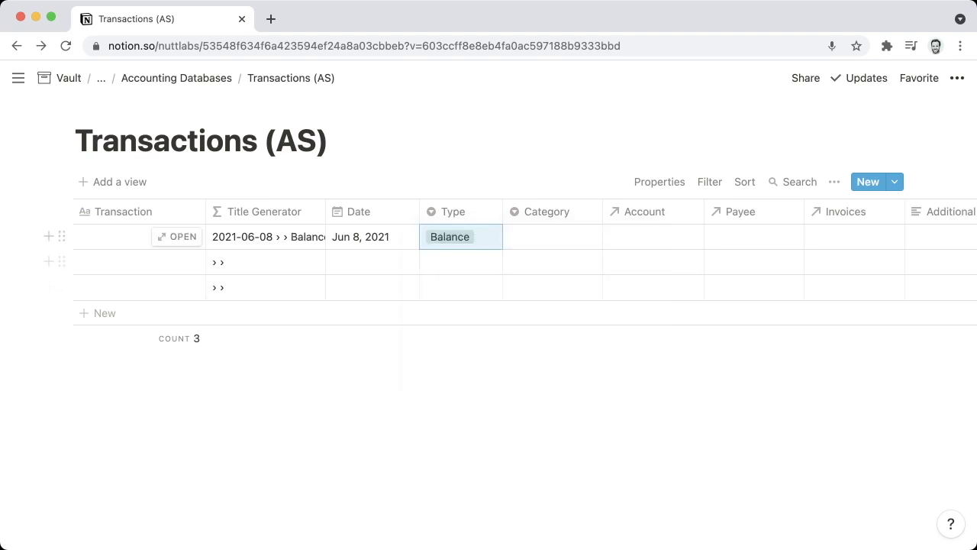
Step: Change the color of the Balance option in the Type property to Brown
key("Return")
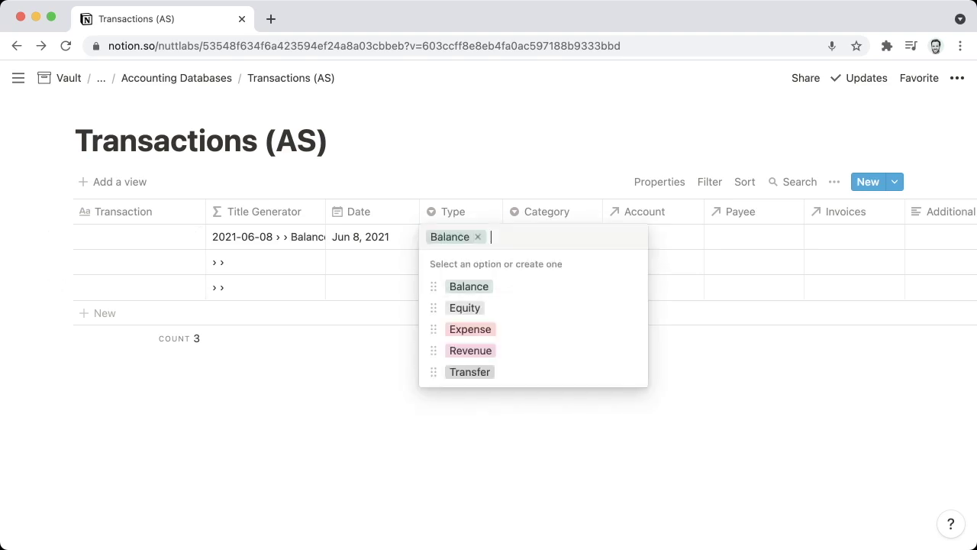
left_click(633, 286)
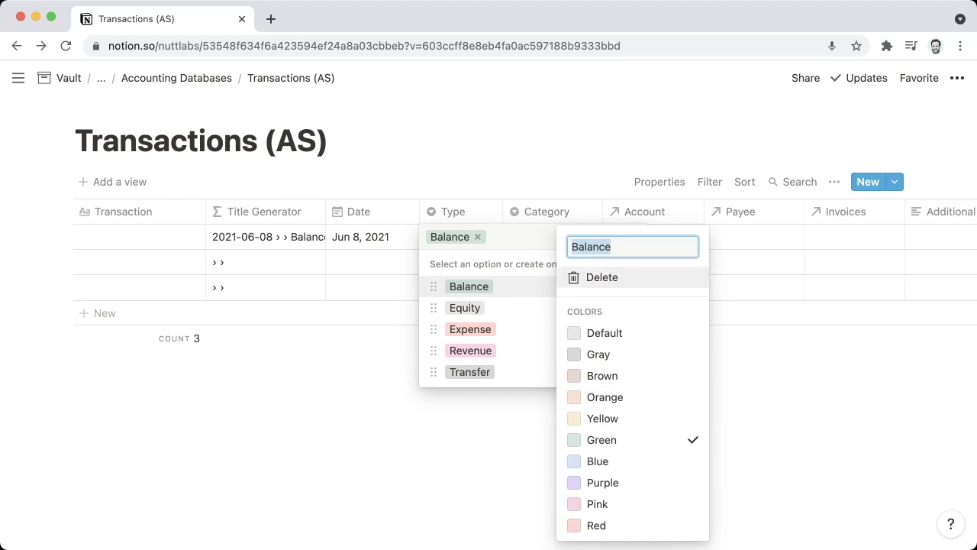
left_click(602, 375)
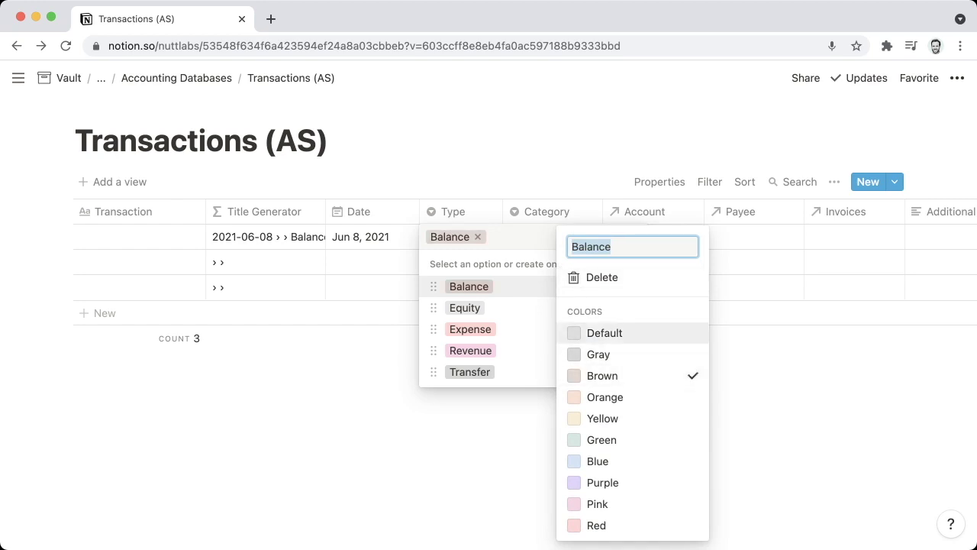
key("Escape")
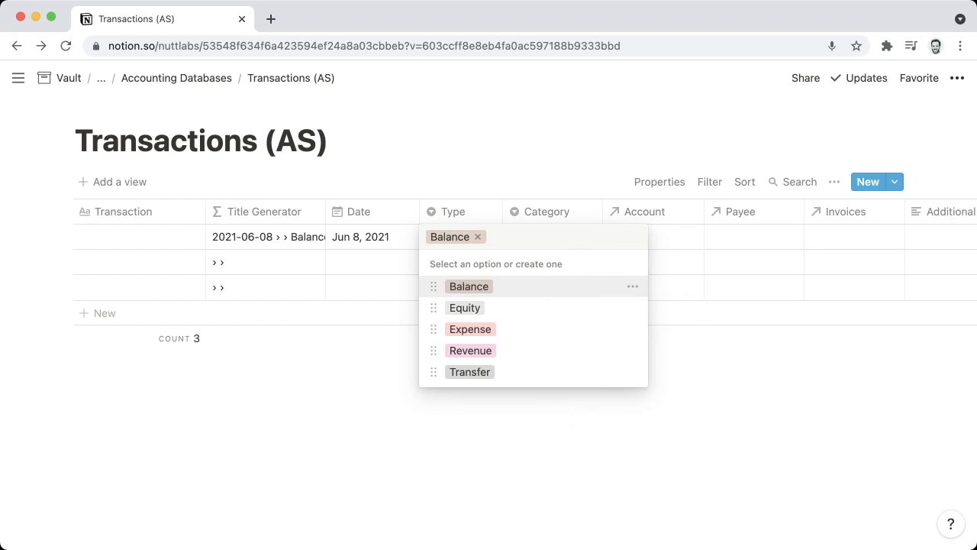
key("Escape")
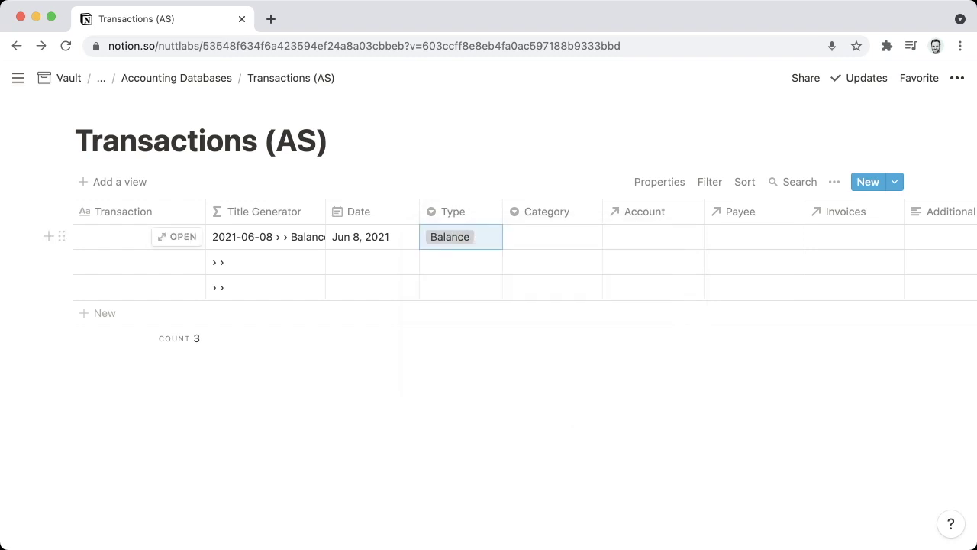
Step: Create the Category option Opening Balance in the first row and assign it
left_click(552, 236)
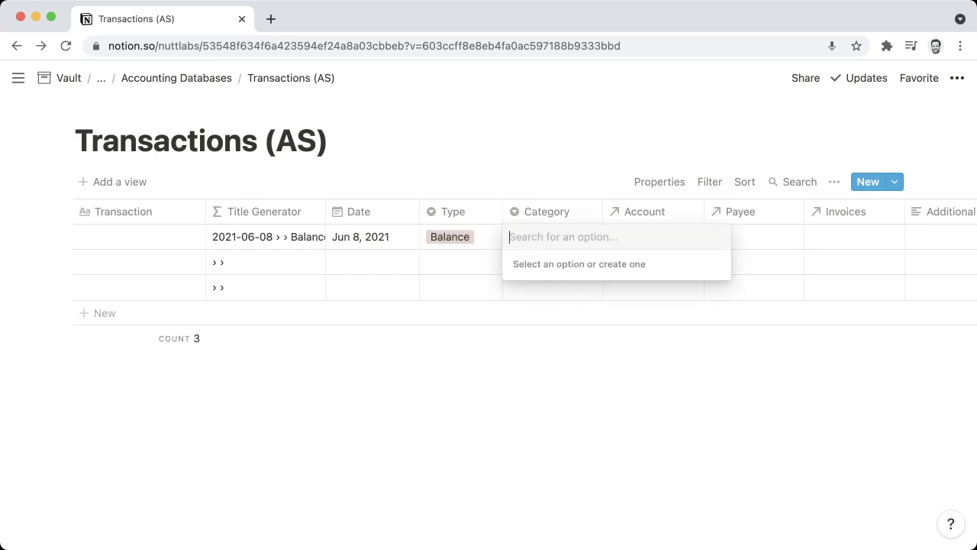
type("Opening Blaanc")
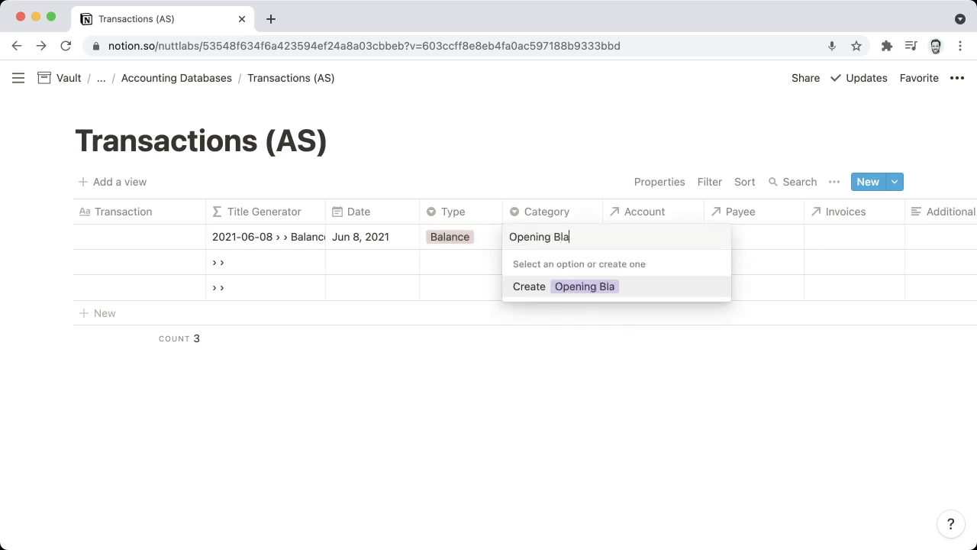
key("BackSpace")
key("BackSpace")
key("BackSpace")
key("BackSpace")
key("BackSpace")
type("alance")
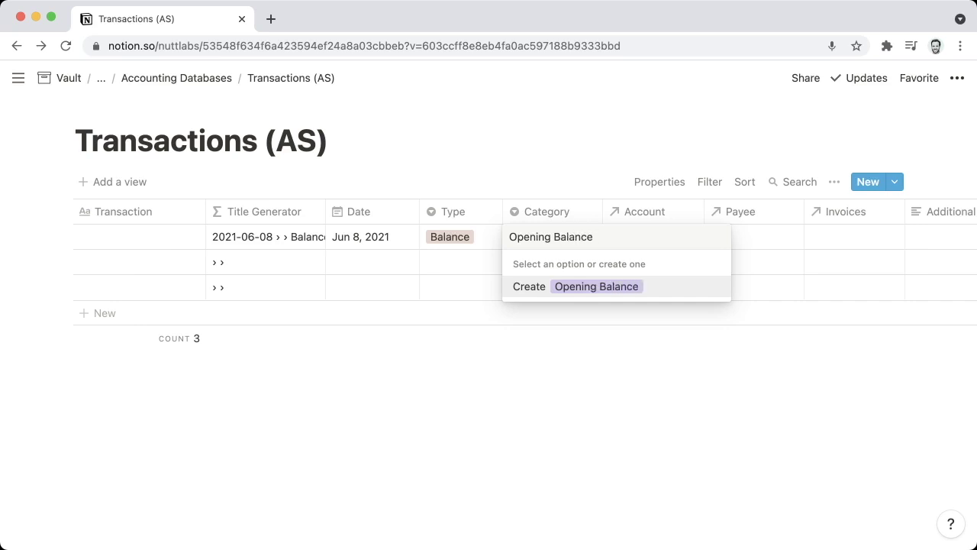
key("Return")
Step: Color the Opening Balance option Brown and widen the Category column slightly to fit it
key("Return")
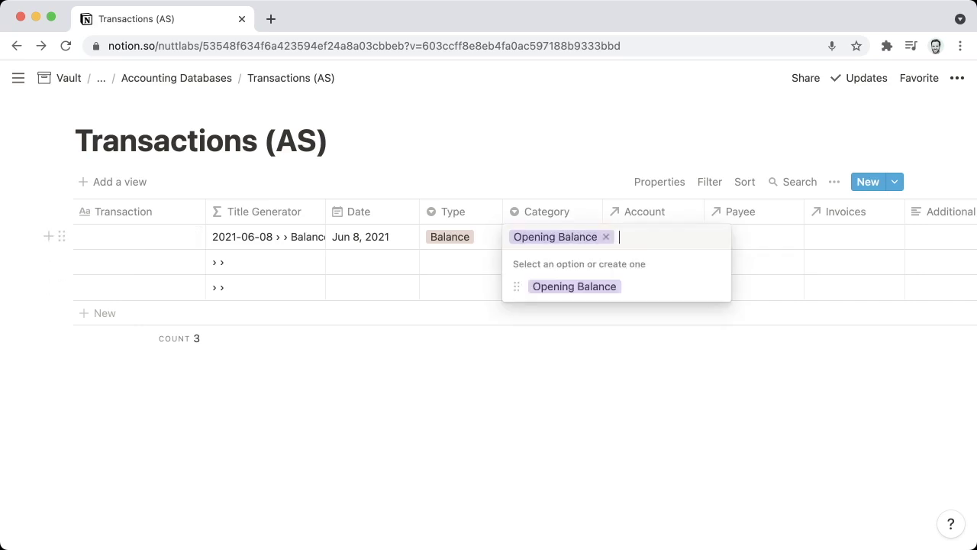
left_click(716, 286)
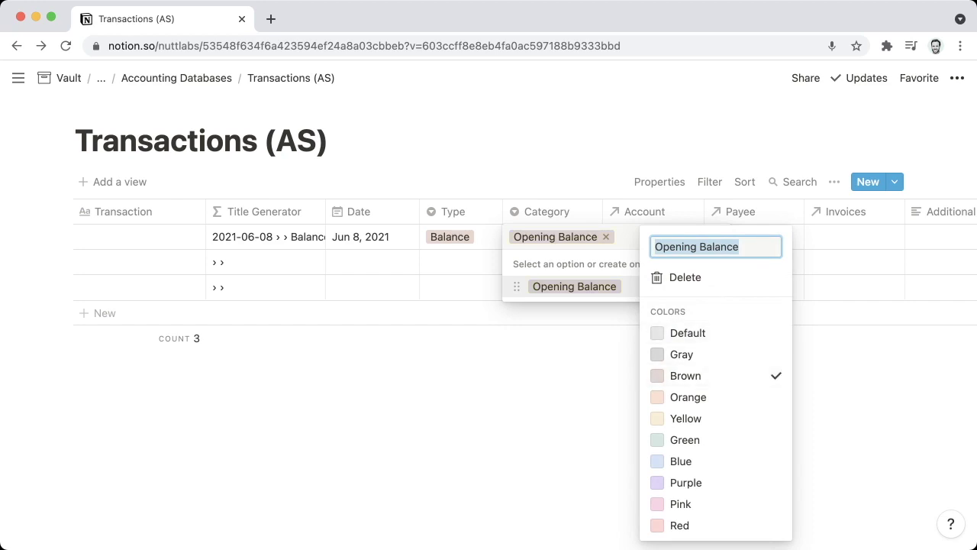
key("Escape")
key("Escape")
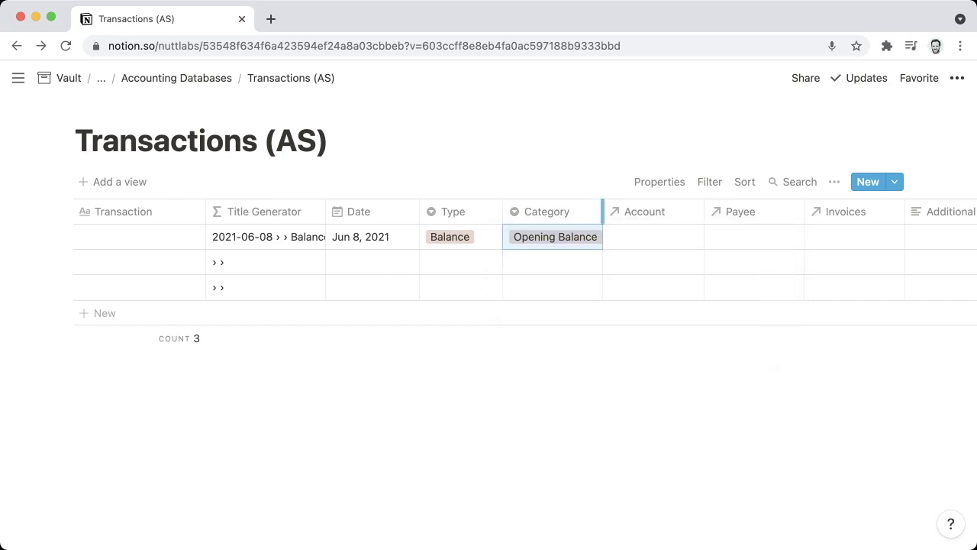
left_click_drag(603, 212, 610, 211)
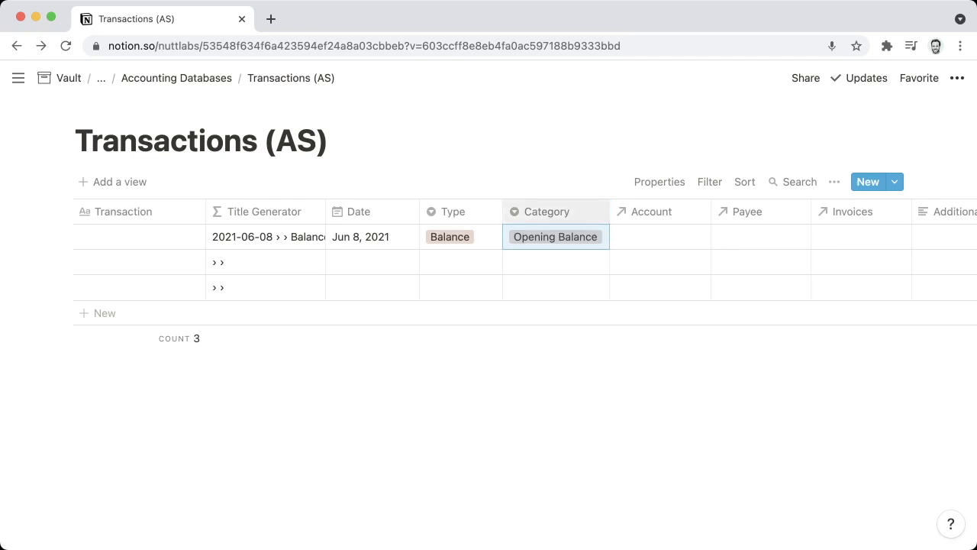
Step: Link the first row's Account to the existing Checking page in Accounts (AS)
key("Right")
key("Return")
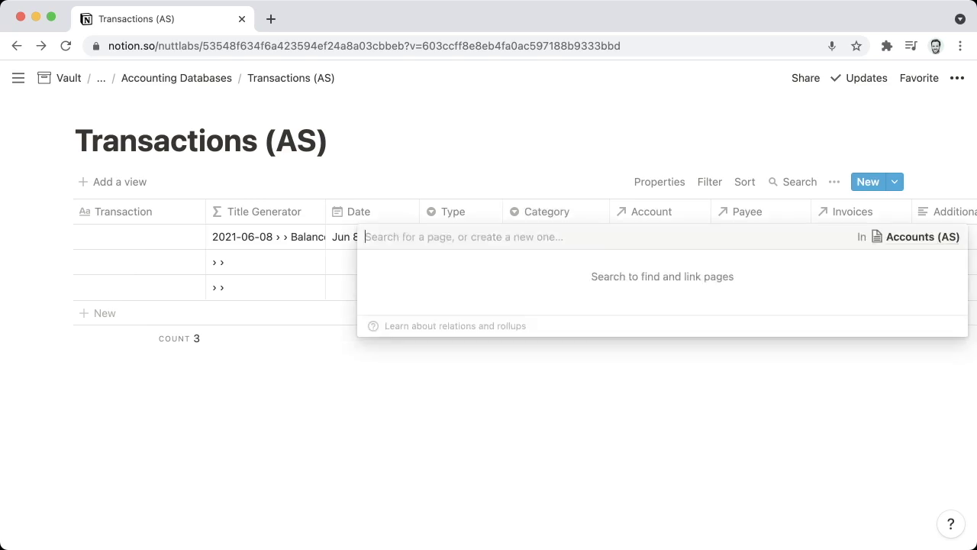
type("Check")
key("BackSpace")
key("BackSpace")
key("BackSpace")
key("BackSpace")
type("heck")
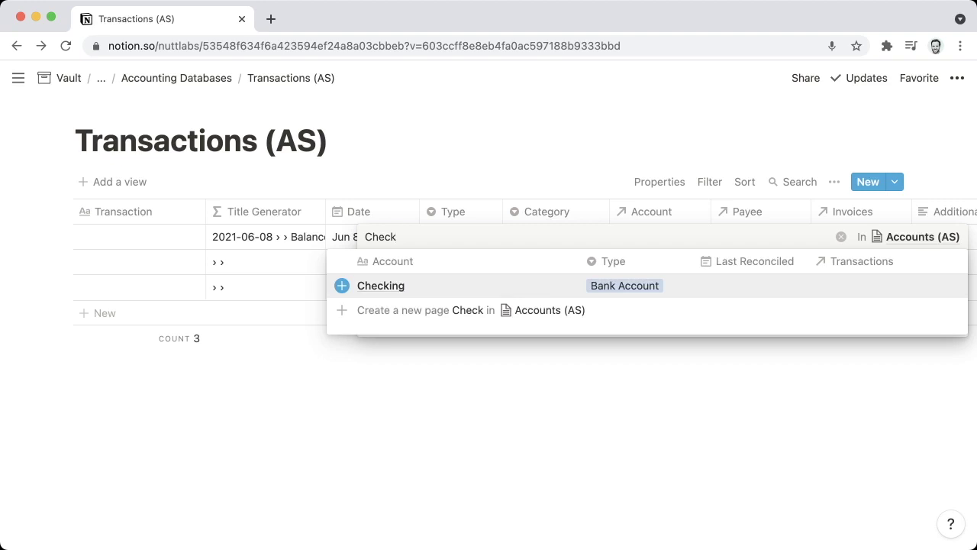
key("Return")
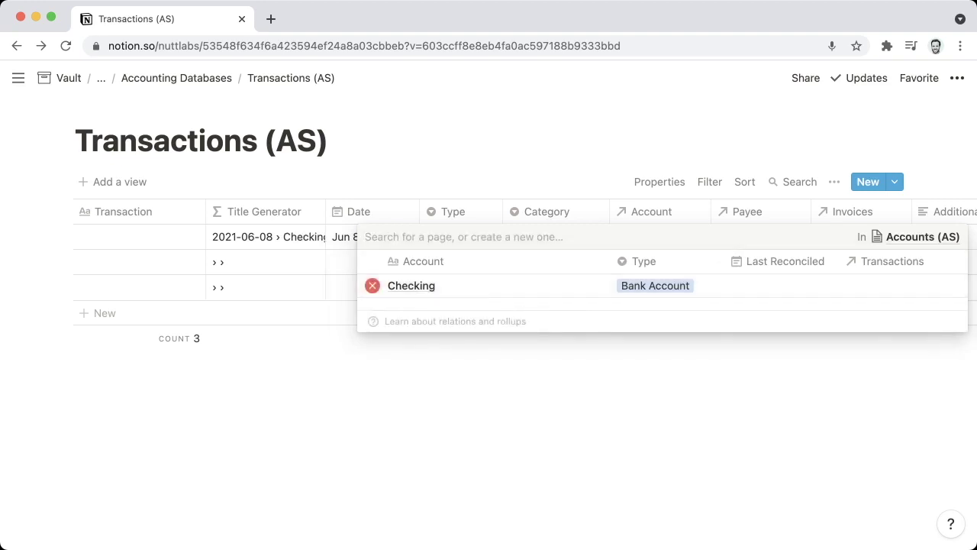
key("Escape")
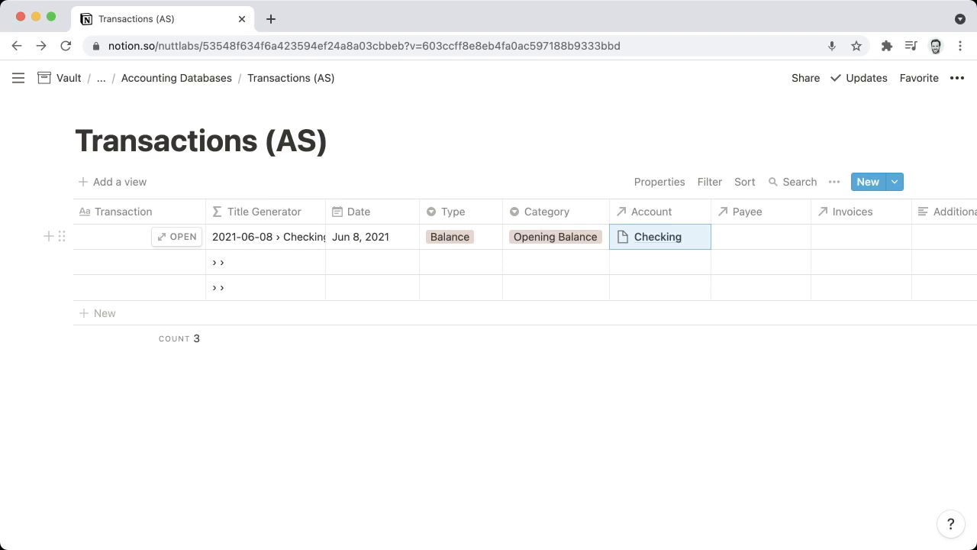
Step: Enter 96,750 as the Money In amount of the first row's opening balance transaction
scroll(489, 260, "right", 6)
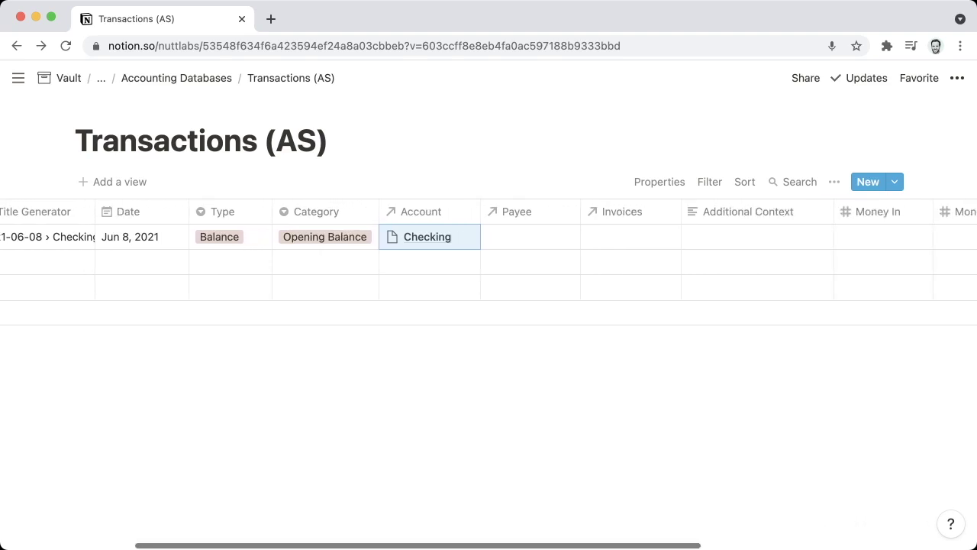
scroll(488, 252, "right", 5)
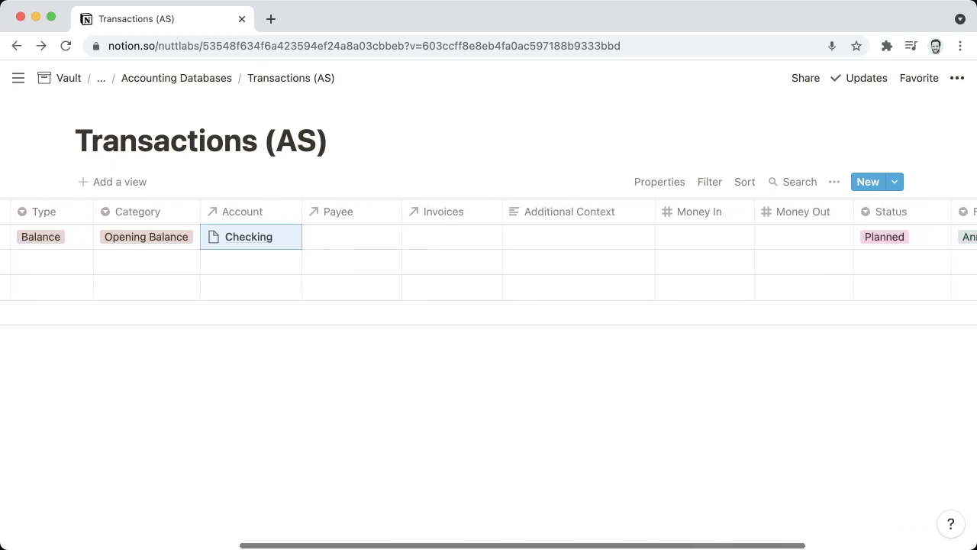
scroll(488, 252, "right", 1)
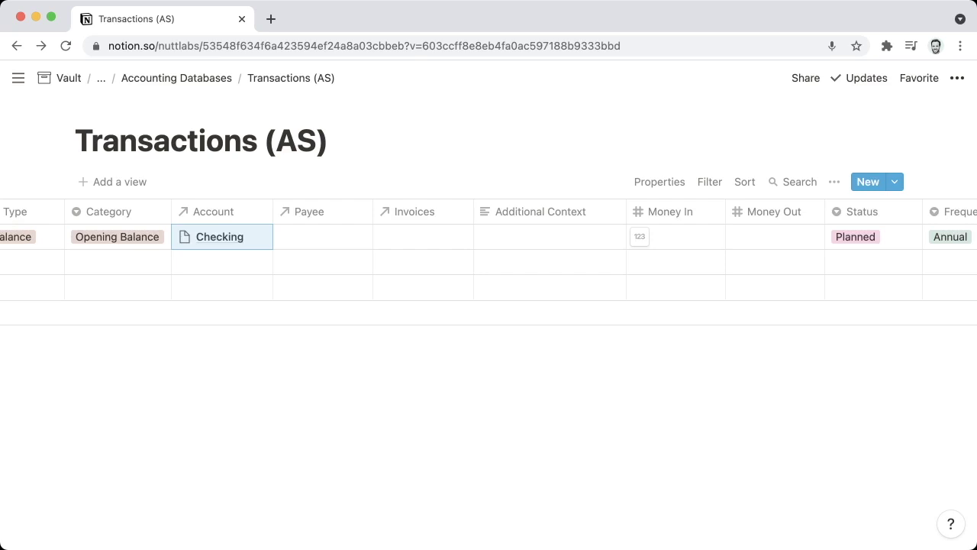
left_click(675, 237)
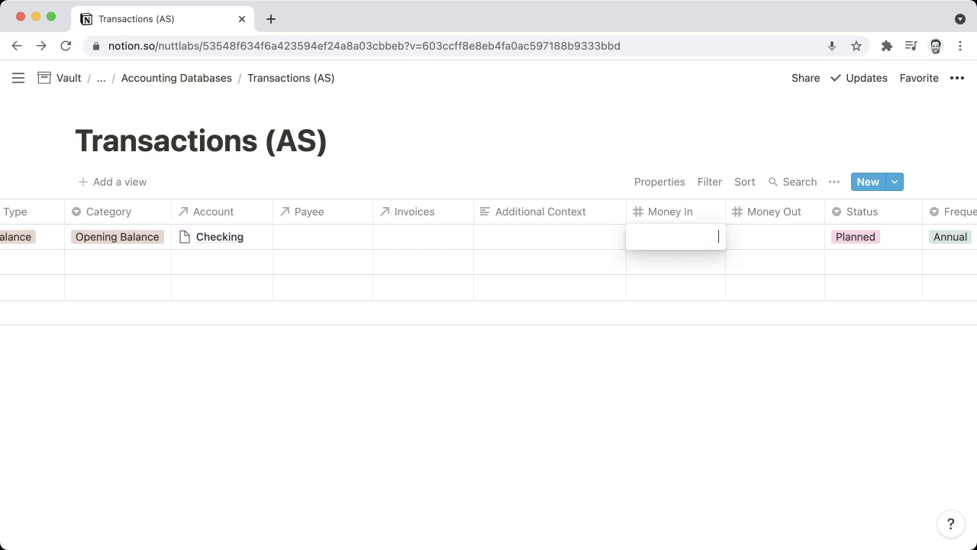
type("96,7")
type("50")
key("Return")
Step: Change the first row's Status to Complete
scroll(489, 252, "right", 3)
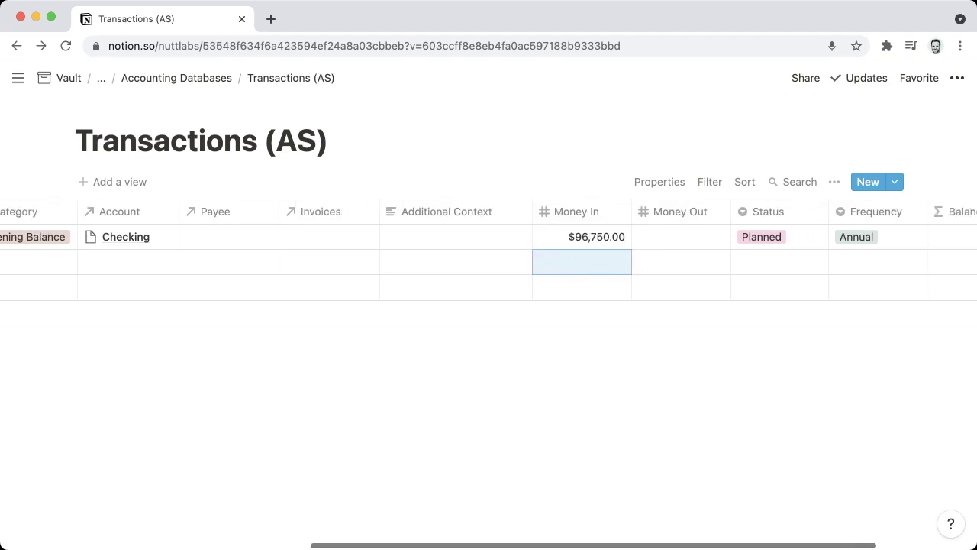
left_click(778, 236)
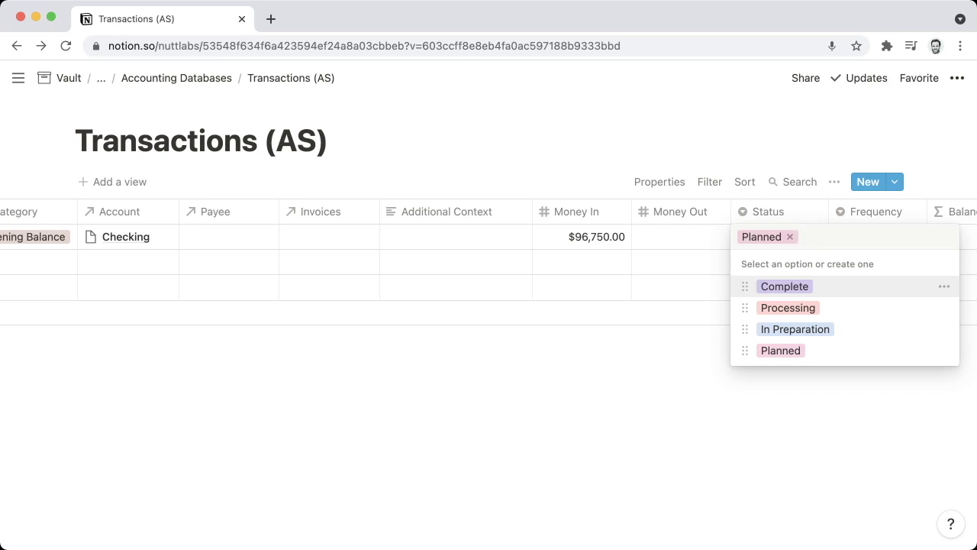
key("Return")
key("Return")
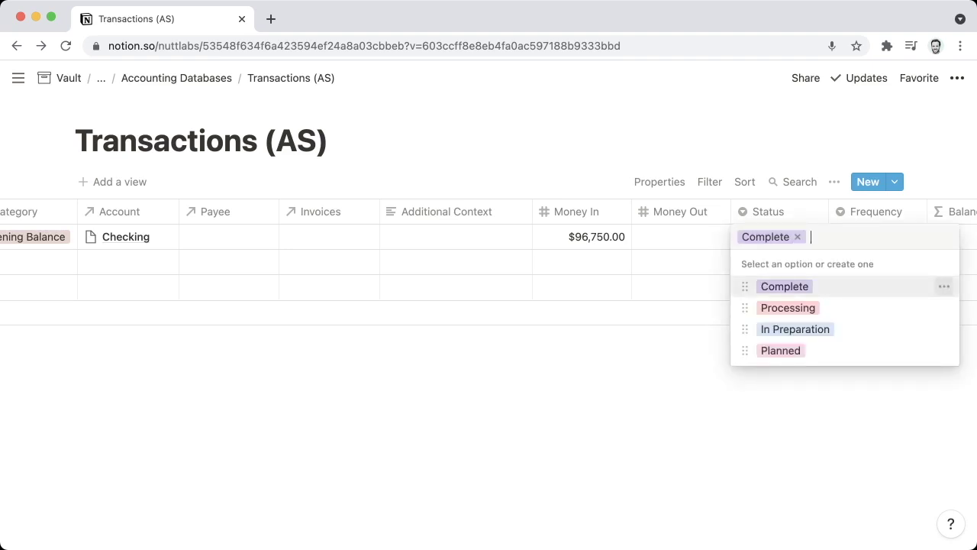
Step: Change the color of the Complete option in the Status property to Green
left_click(944, 286)
key("Down")
key("Down")
key("Down")
key("Return")
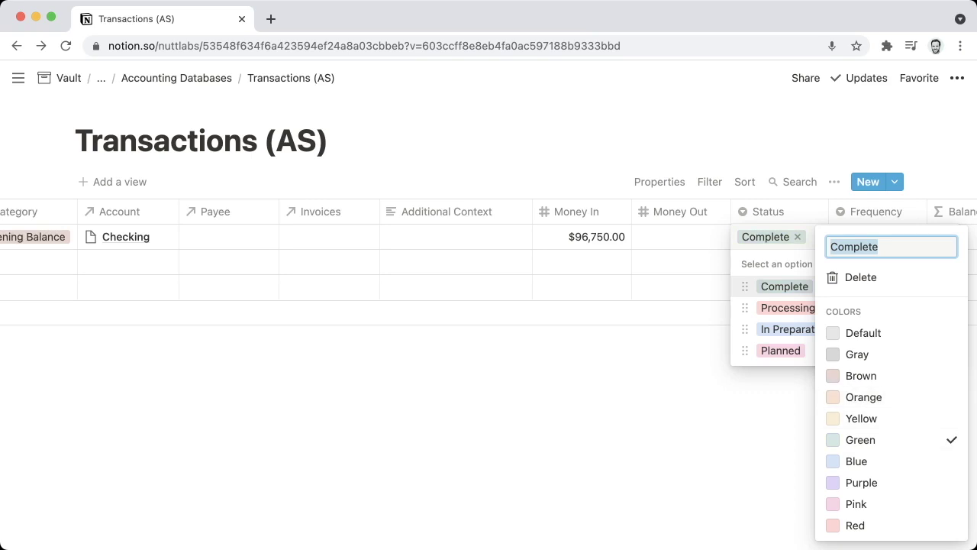
key("Escape")
key("Escape")
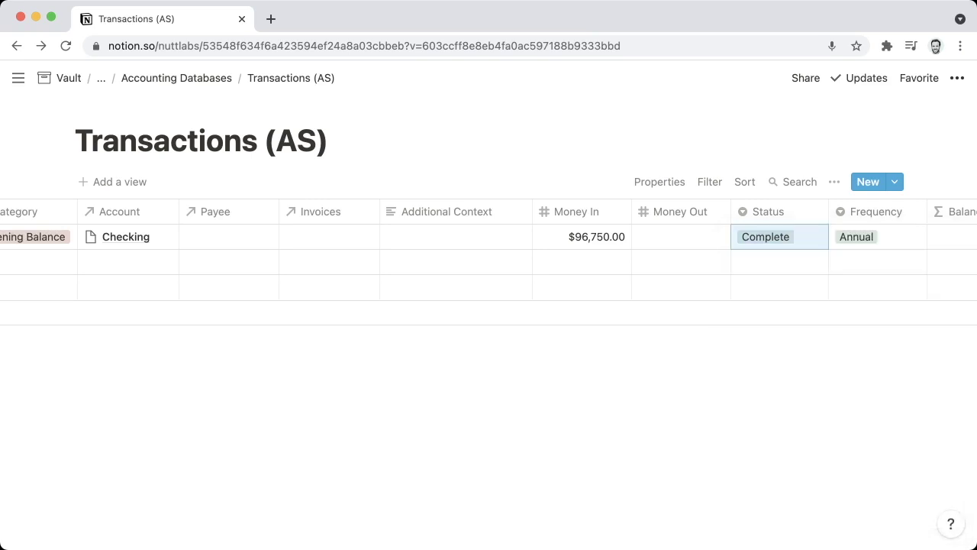
Step: Clear the Frequency value of the first row's opening balance transaction
left_click(877, 237)
key("BackSpace")
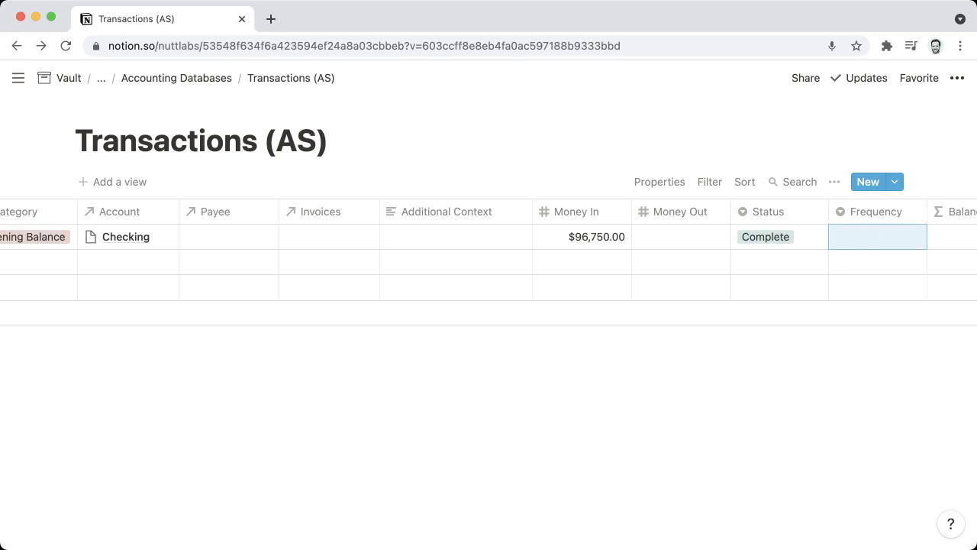
scroll(488, 260, "right", 5)
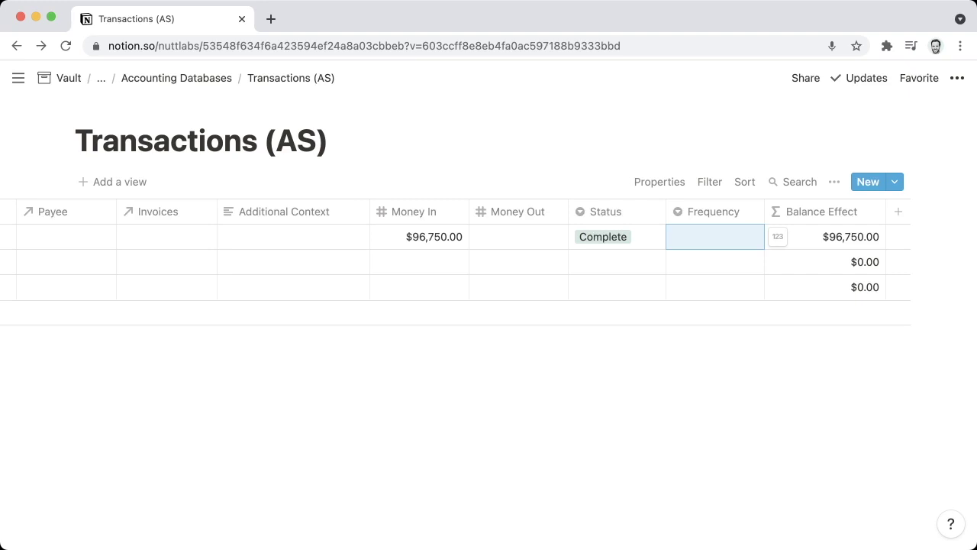
Step: Set the second row's Date to June 10, 2021
scroll(488, 260, "left", 2)
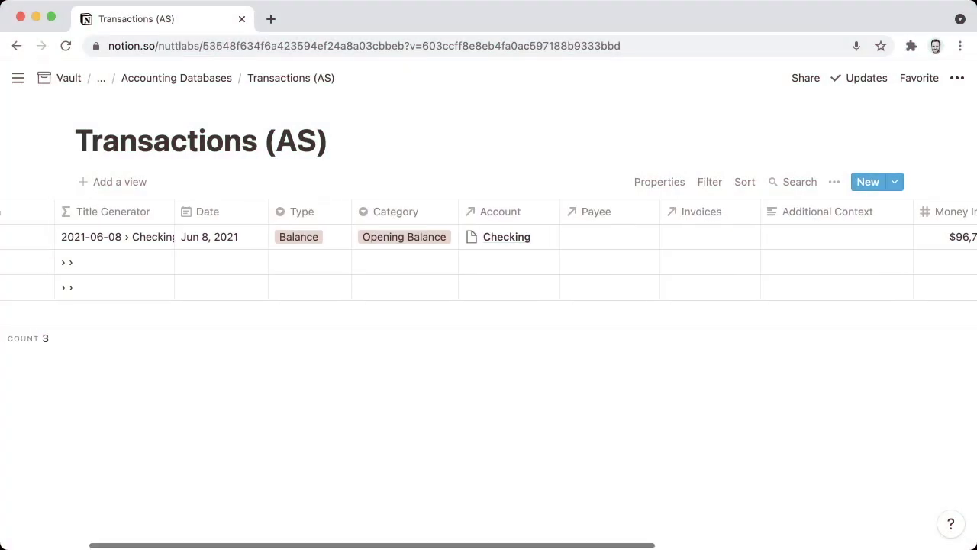
scroll(488, 260, "left", 3)
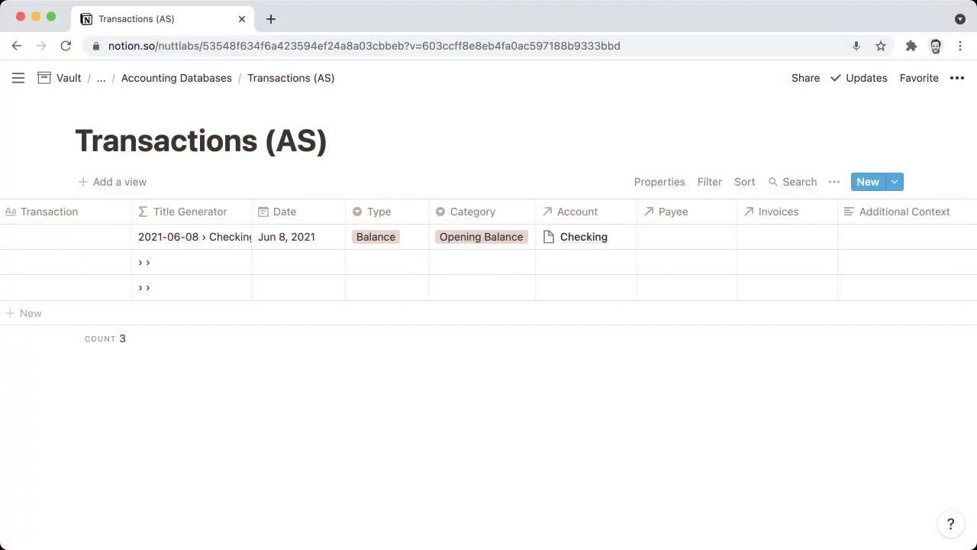
scroll(152, 267, "left", 2)
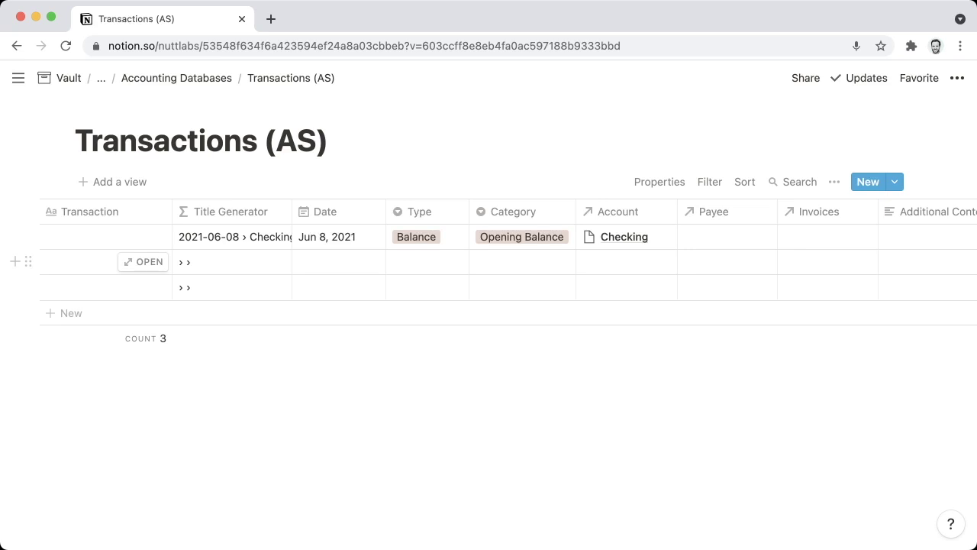
left_click(327, 237)
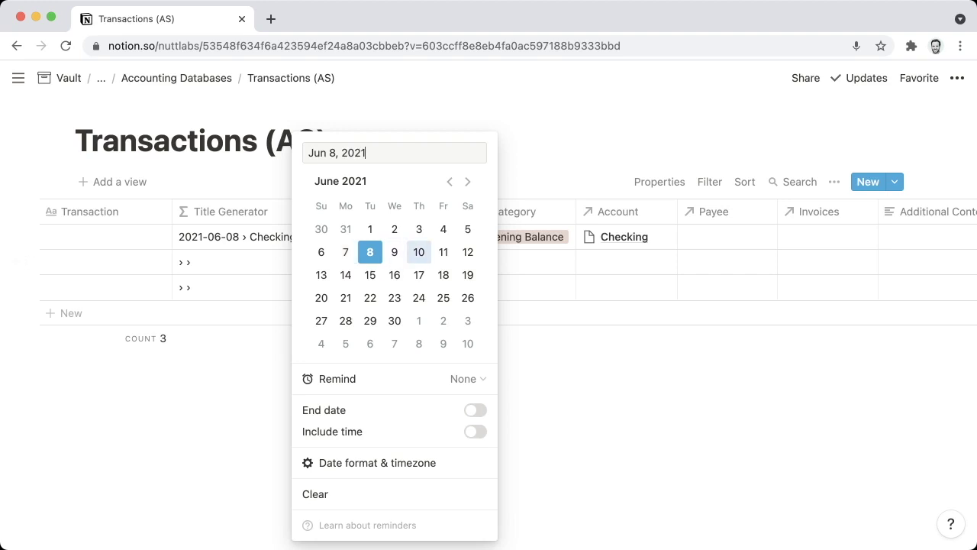
left_click(418, 252)
key("Escape")
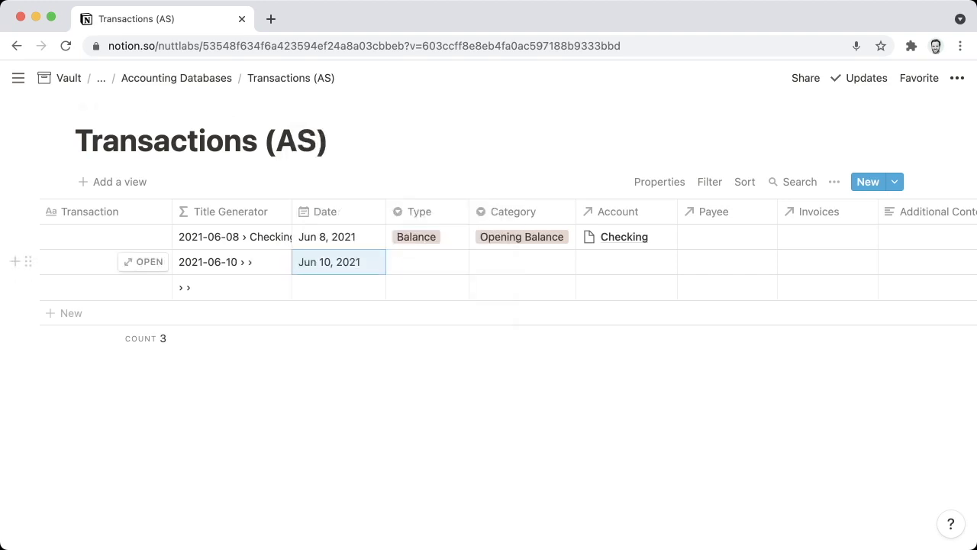
Step: Set the second row's Type to Expense
left_click(427, 261)
key("Down")
key("Down")
key("Down")
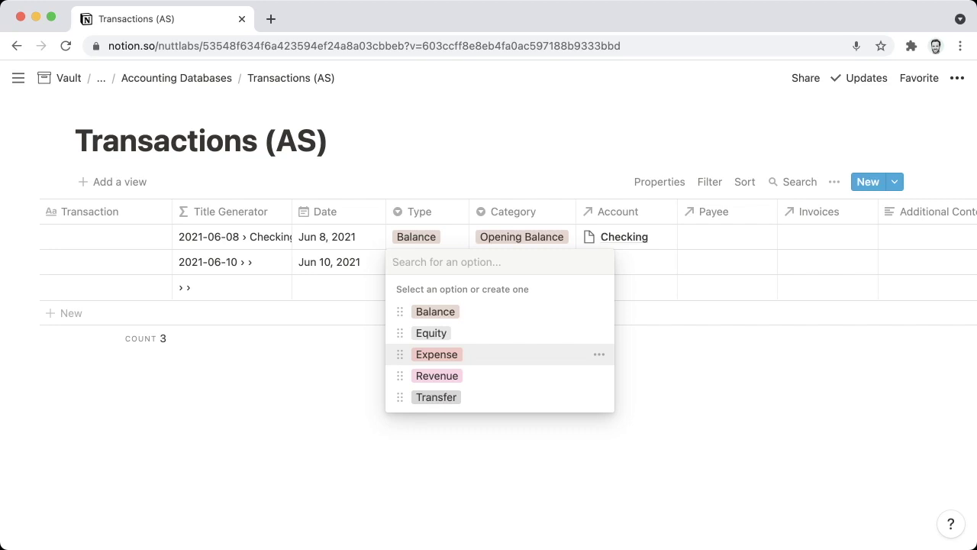
key("Return")
Step: Create the Category option SaaS in the second row and assign it
key("Right")
key("Return")
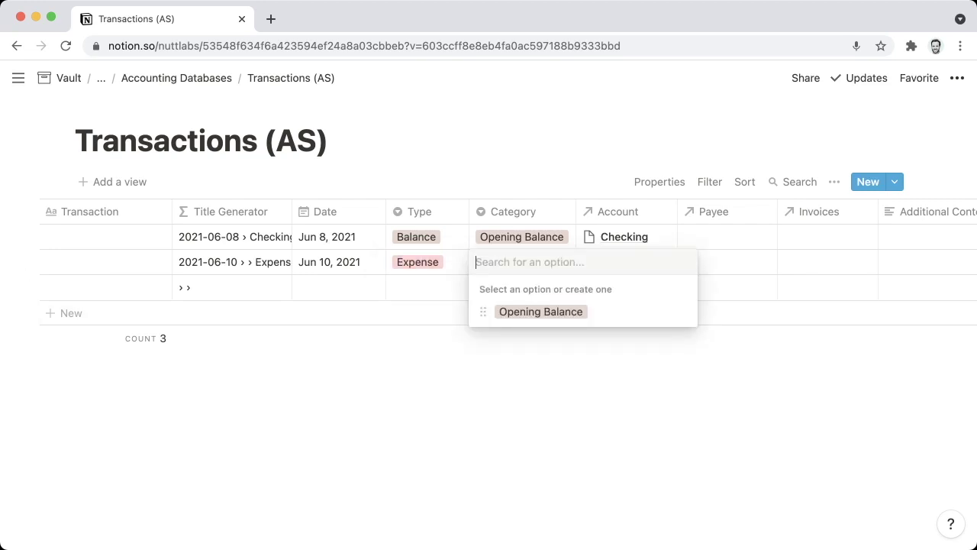
type("Saas")
key("BackSpace")
type("S")
key("Return")
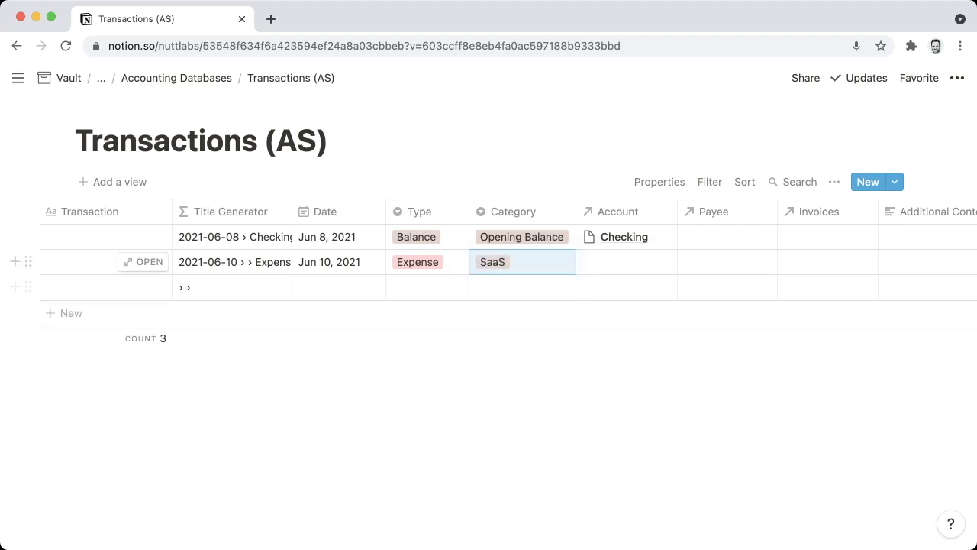
Step: Change the color of the SaaS option in the Category property to Red
key("Return")
left_click(681, 333)
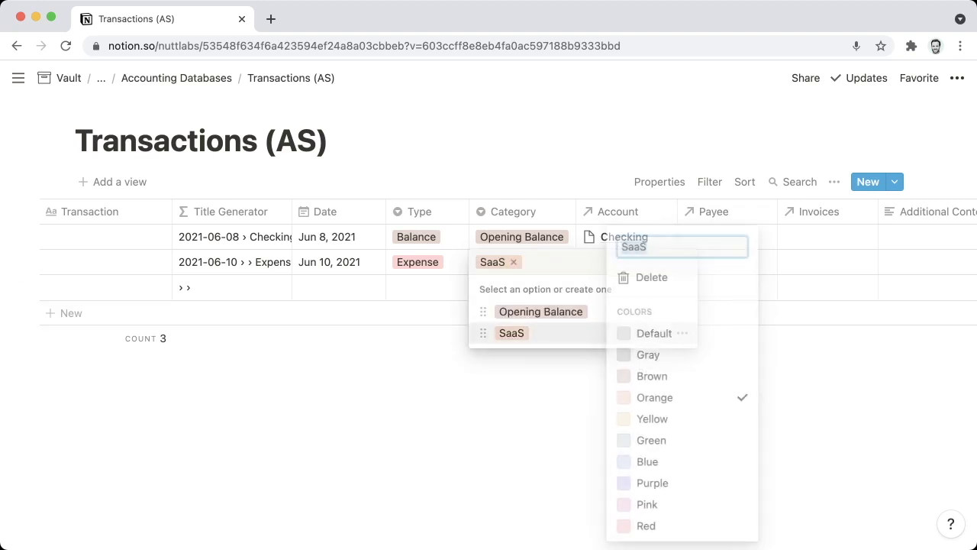
left_click(655, 525)
key("Escape")
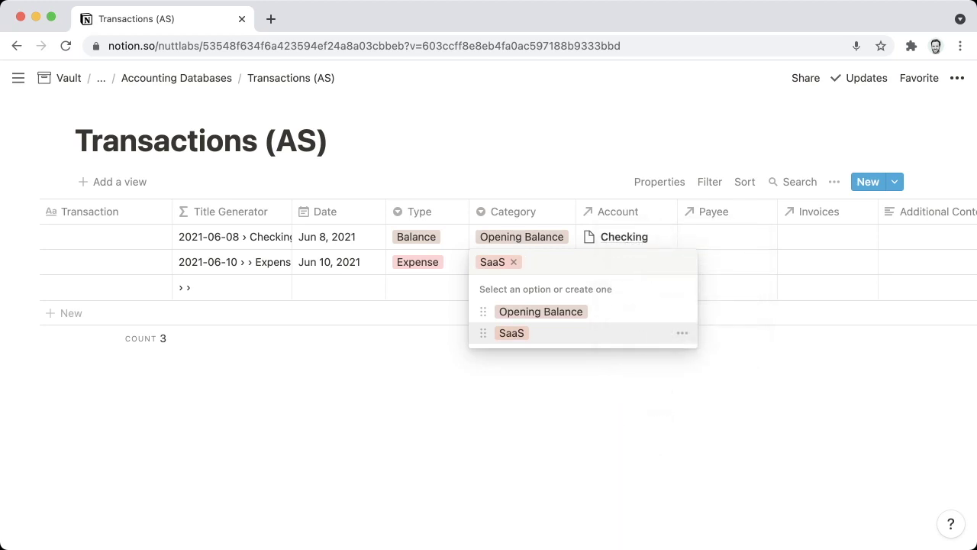
key("Escape")
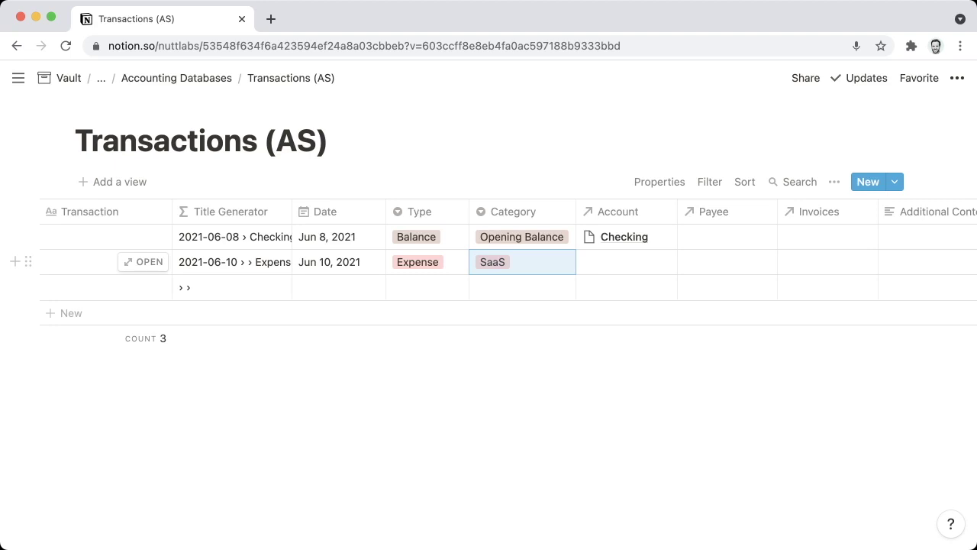
Step: Copy the Checking link from the first row's Account into the second row's Account
left_click(626, 236)
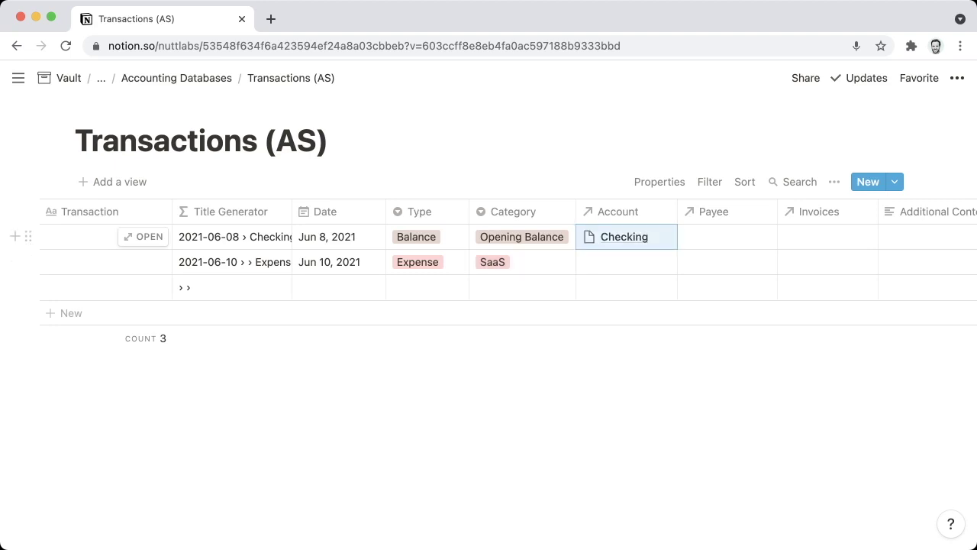
left_click(626, 262)
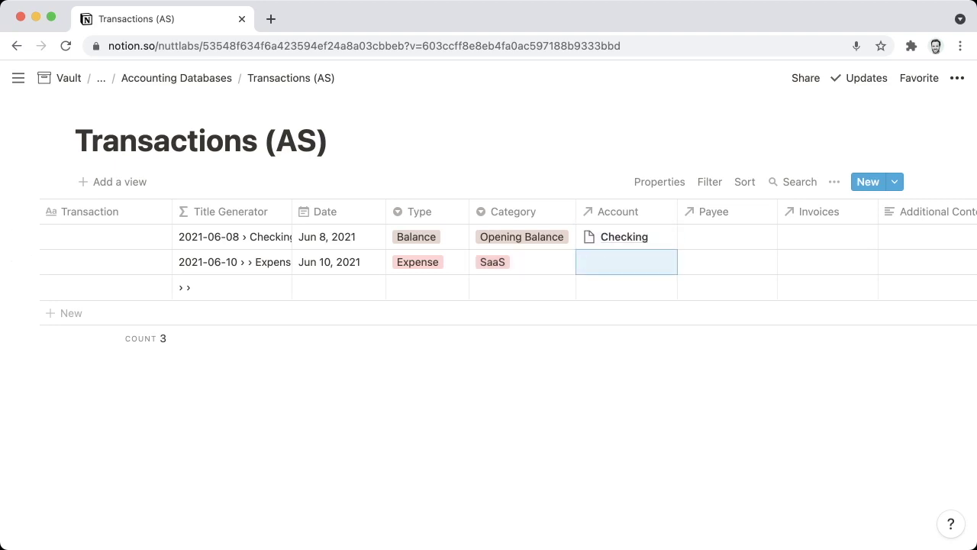
type("Checking")
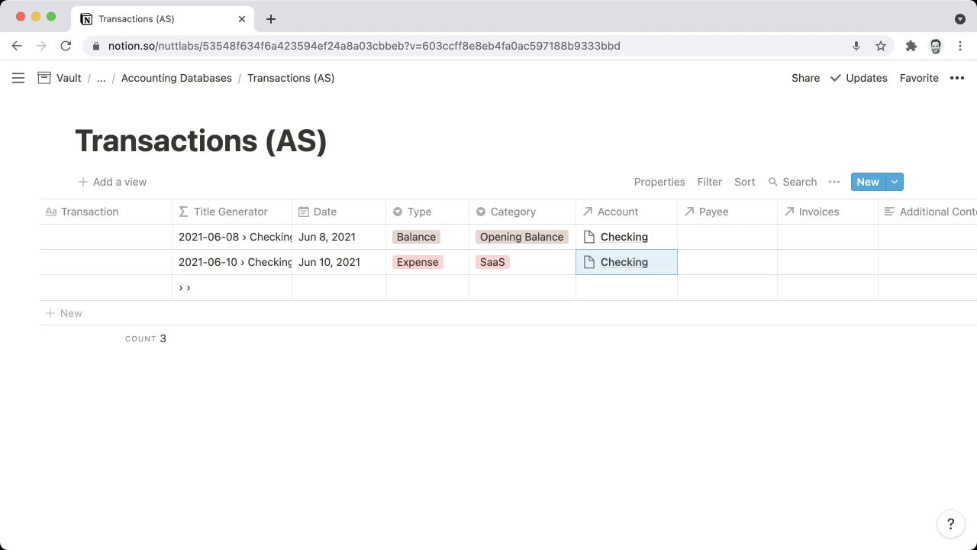
Step: Create a new page named Zapier in Organizations (AS) and link it as the second row's Payee
left_click(727, 262)
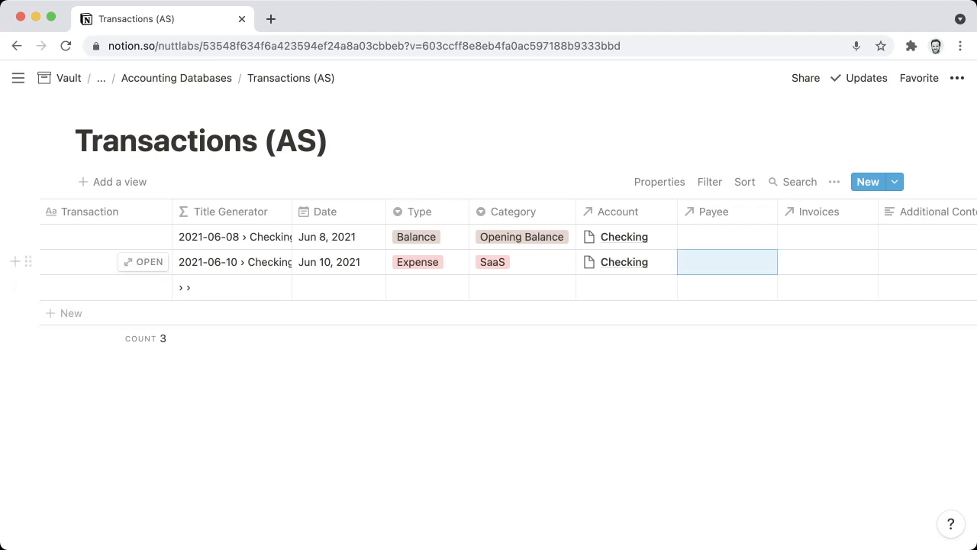
key("Return")
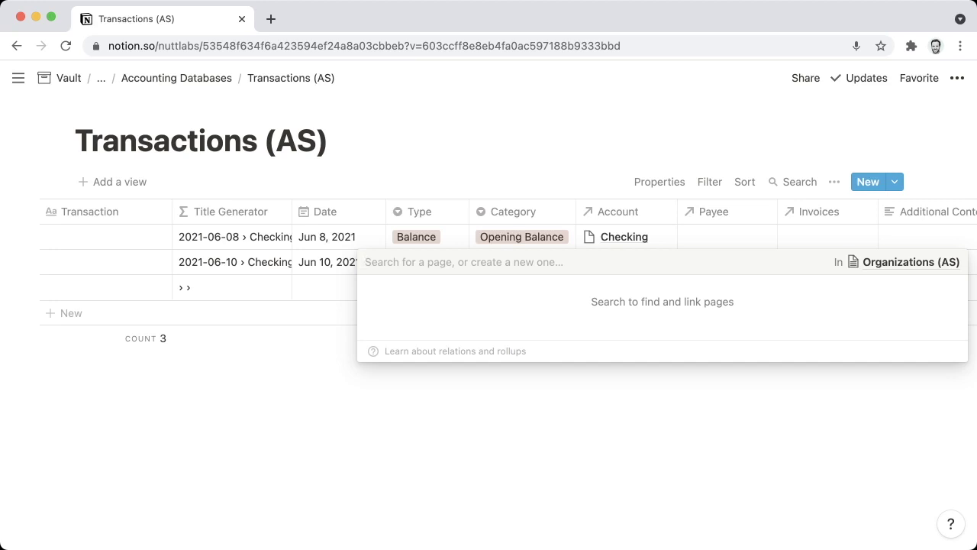
type("Zapier")
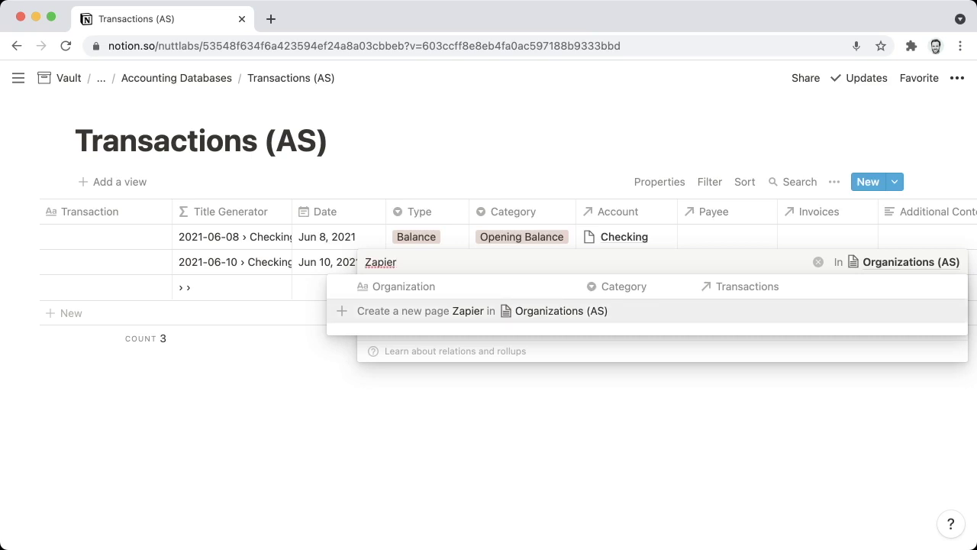
key("Return")
key("Escape")
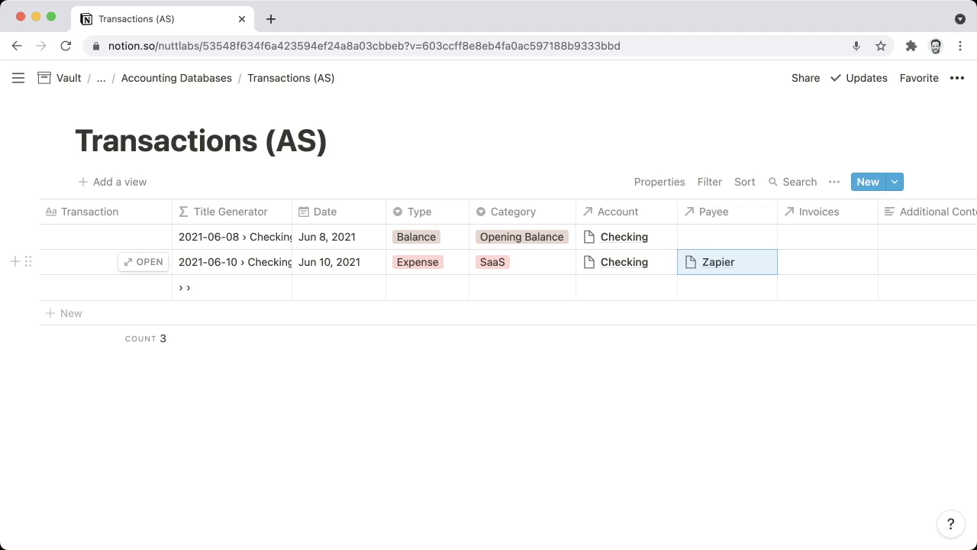
Step: Enter "Automation service" as the Additional Context of the Zapier transaction in the second row
scroll(489, 259, "right", 3)
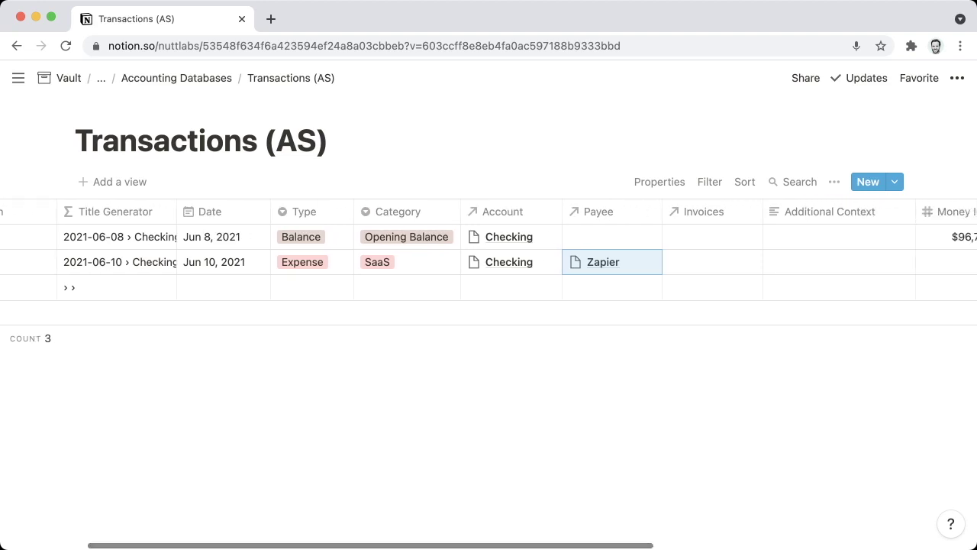
left_click(838, 262)
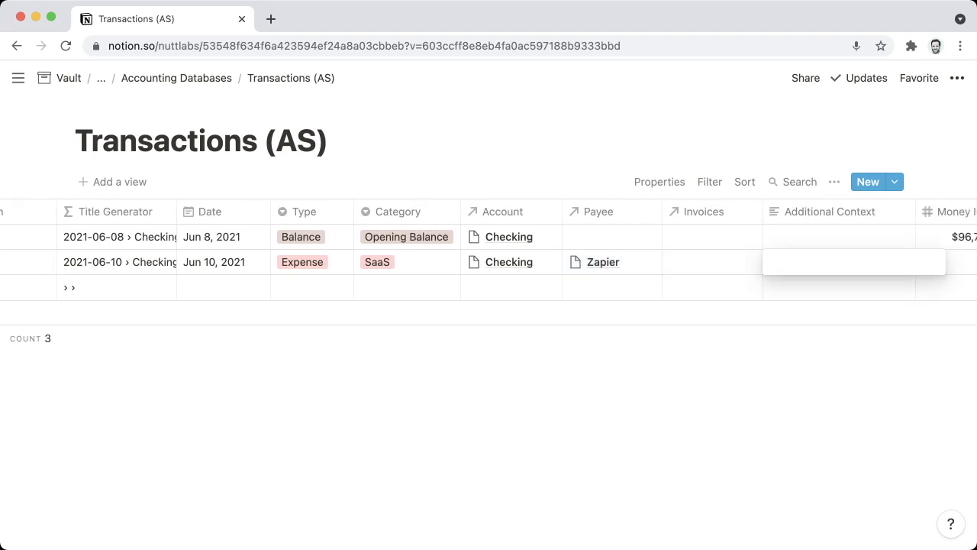
type("Automation service")
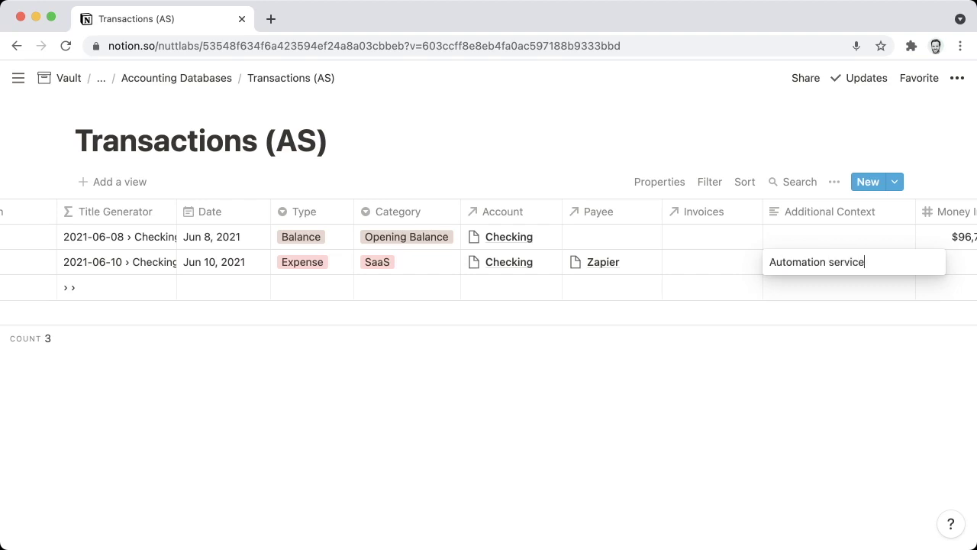
left_click(712, 261)
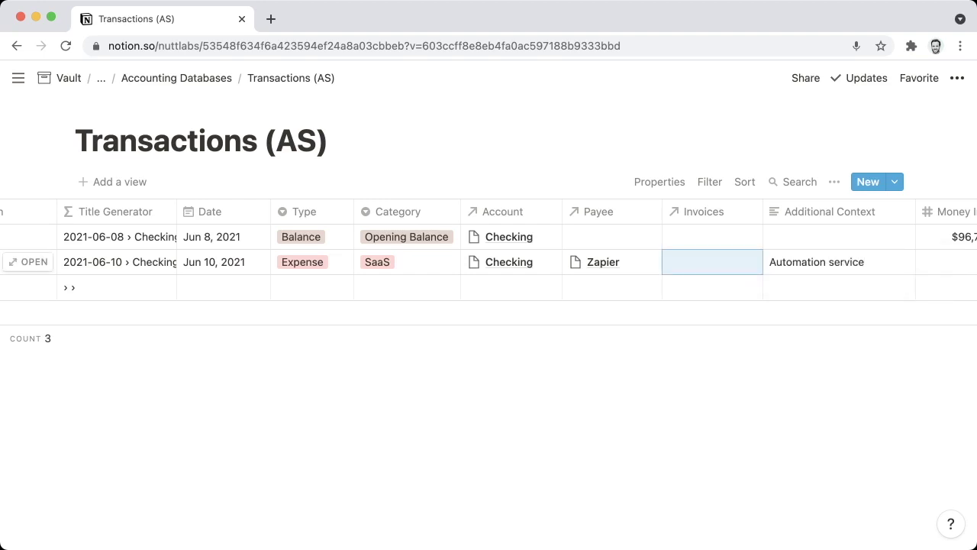
Step: Set the Money Out amount of the Zapier transaction to $50.00
scroll(489, 259, "right", 5)
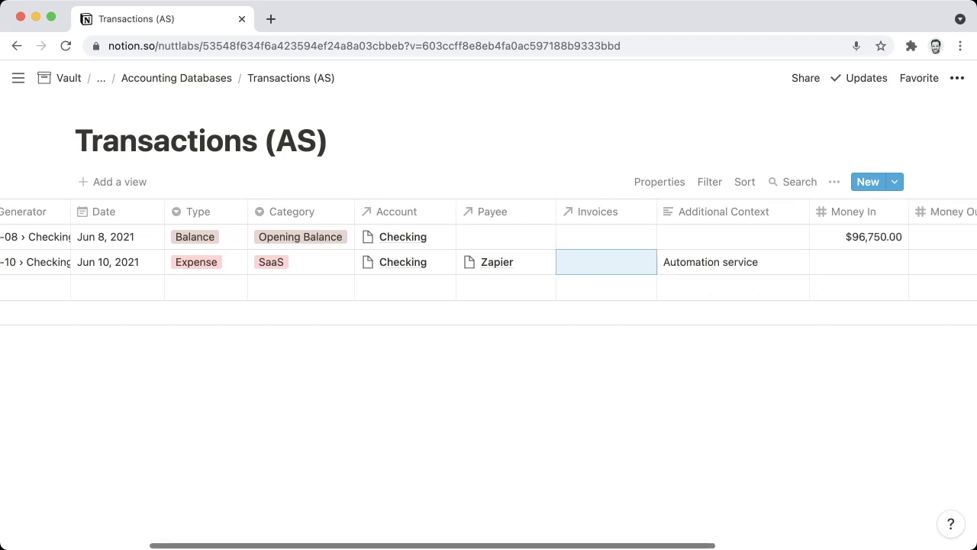
scroll(802, 262, "right", 4)
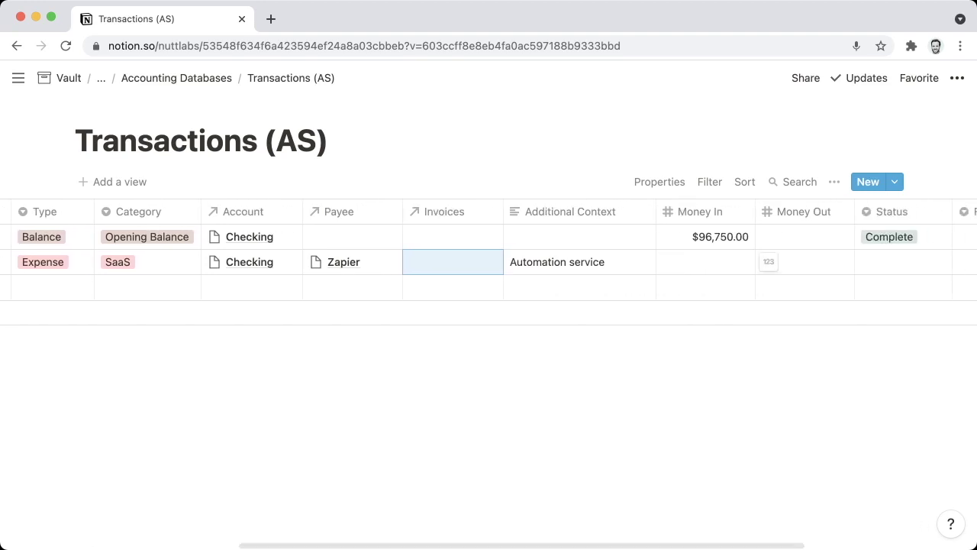
left_click(801, 261)
type("50")
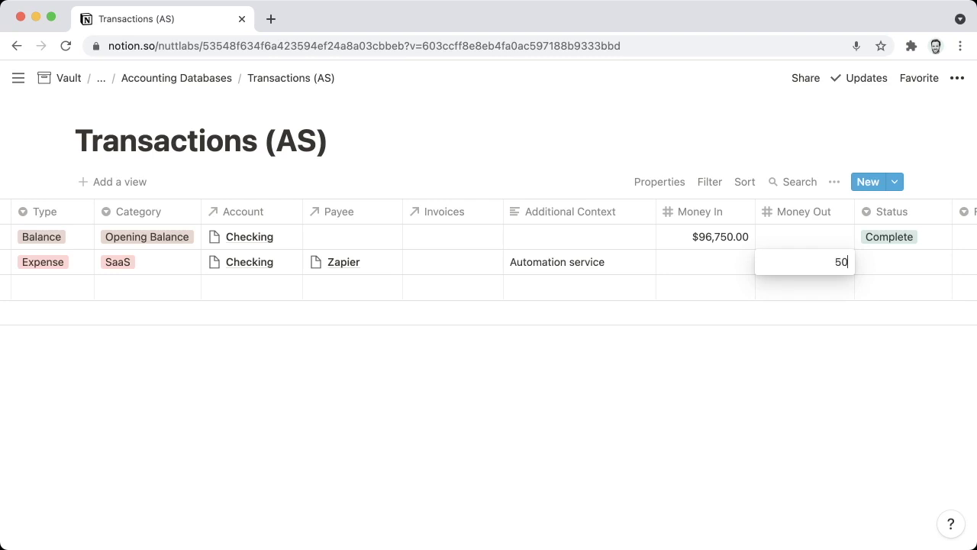
key("shift+Tab")
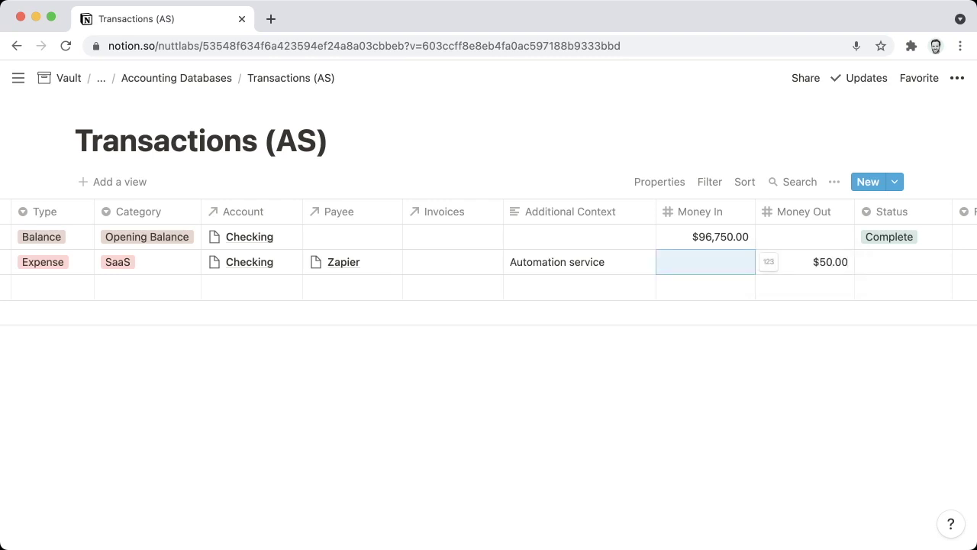
Step: Copy the Complete status from the first row into the Status of the Zapier transaction
scroll(488, 252, "right", 2)
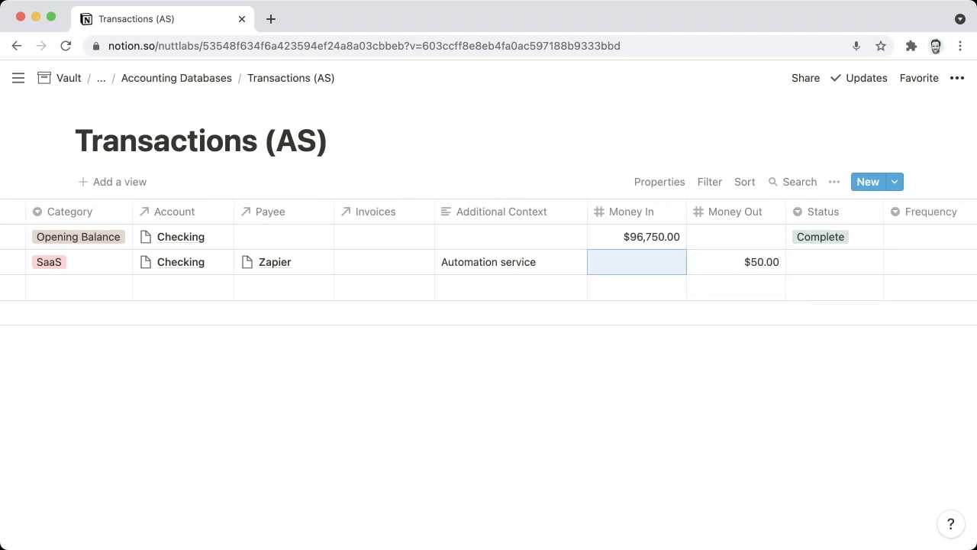
left_click(834, 237)
key("super+c")
left_click(834, 261)
key("super+v")
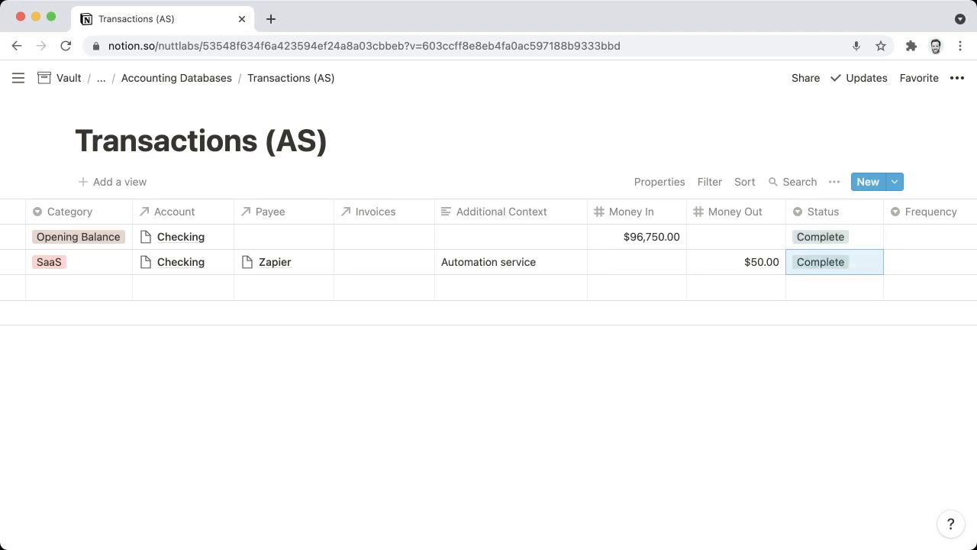
Step: Set the Frequency of the Zapier transaction to Monthly
scroll(489, 252, "right", 3)
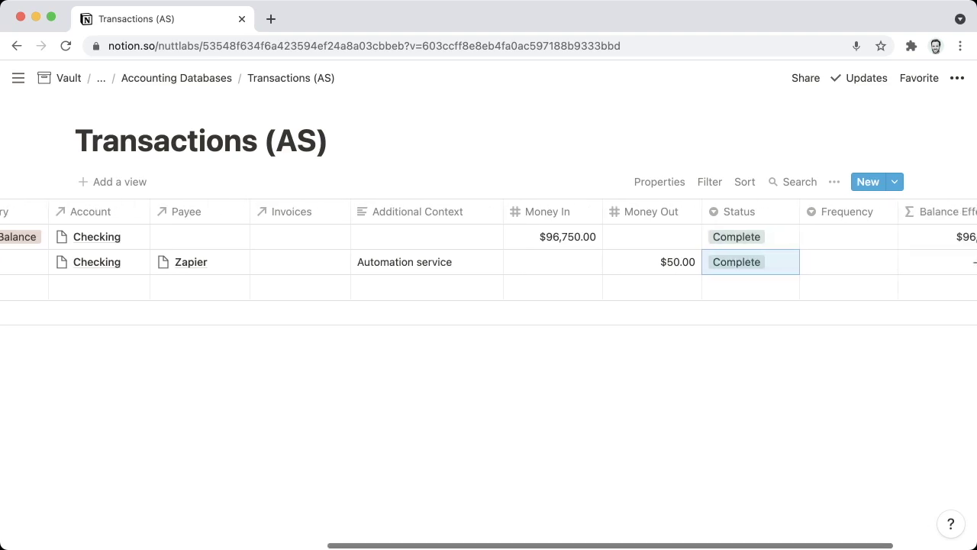
scroll(488, 252, "right", 3)
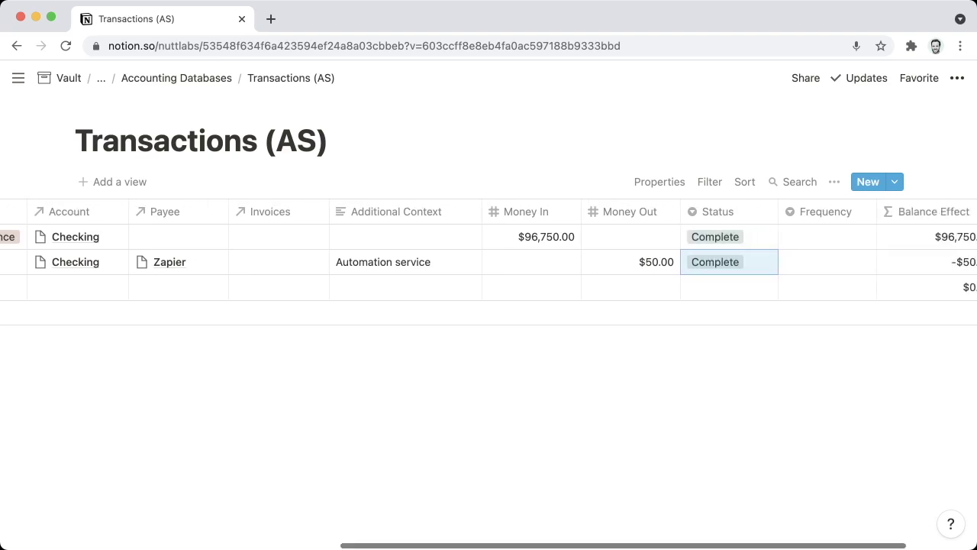
left_click(780, 262)
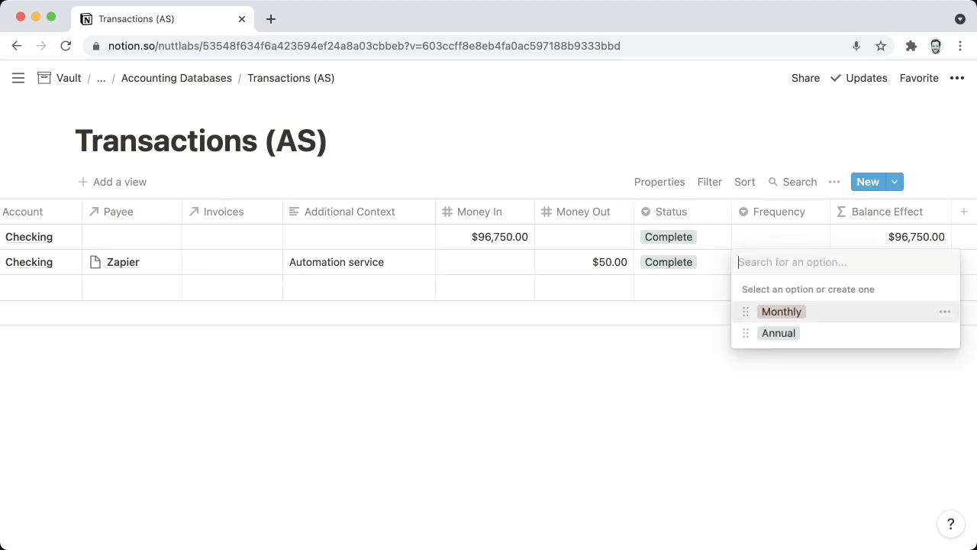
key("Return")
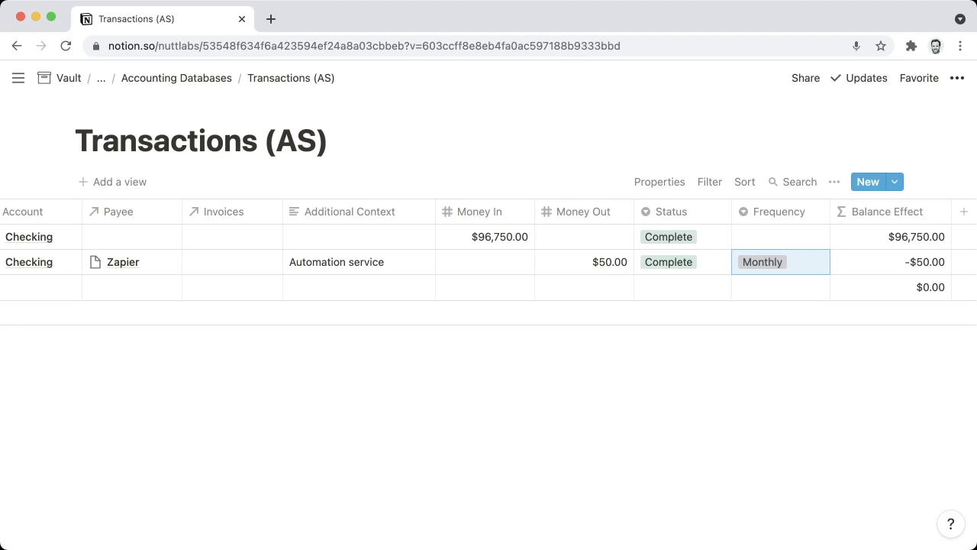
Step: Change the color of both the Monthly and Annual options in the Frequency property to Default
key("Return")
left_click(945, 311)
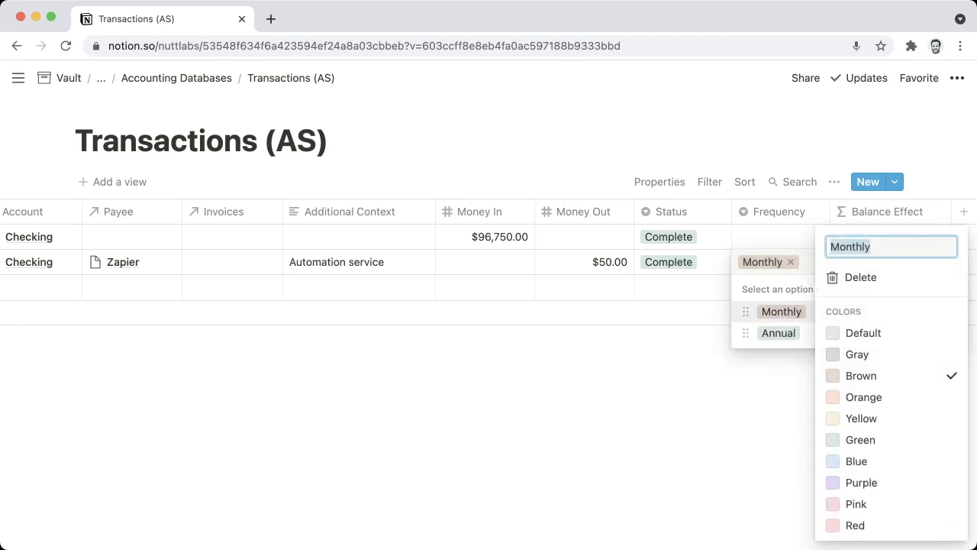
left_click(864, 333)
key("Escape")
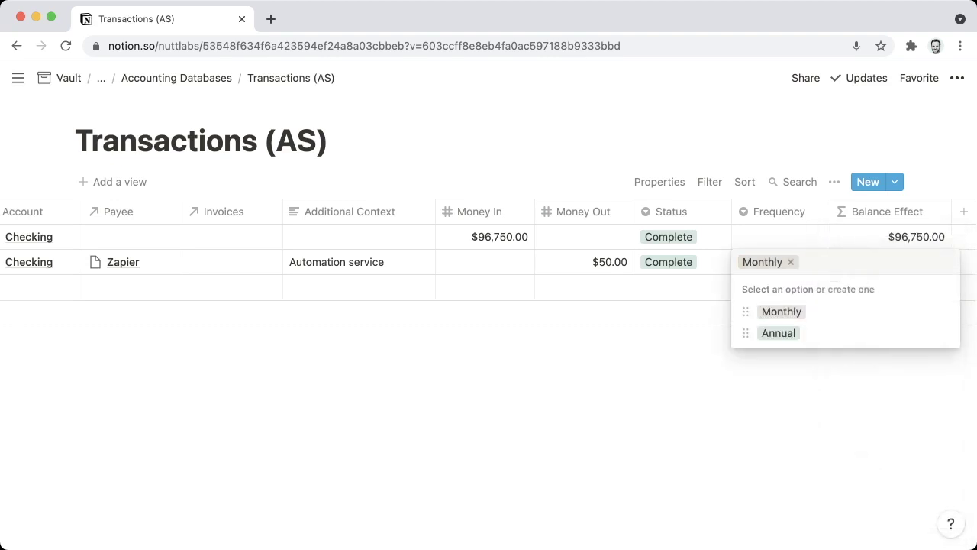
key("Escape")
key("Return")
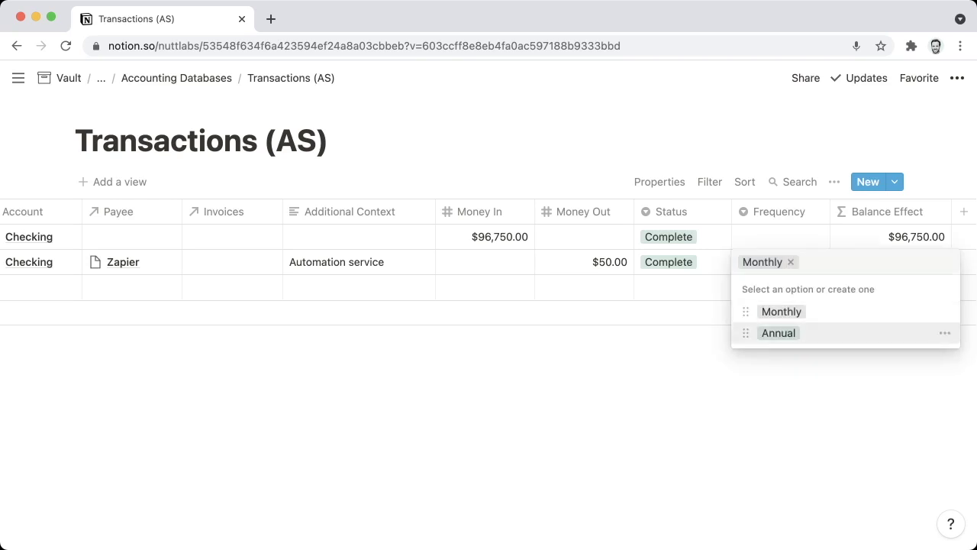
left_click(945, 332)
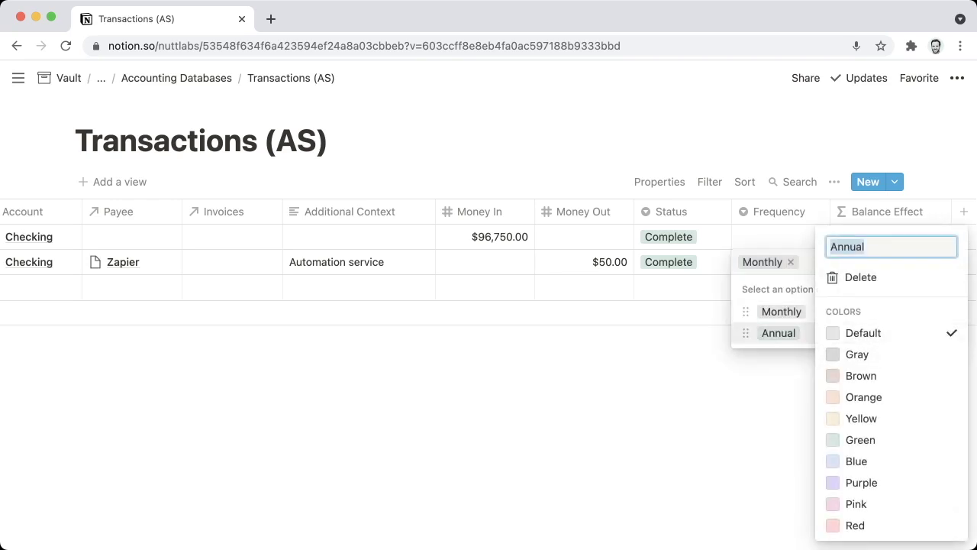
key("Escape")
key("Escape")
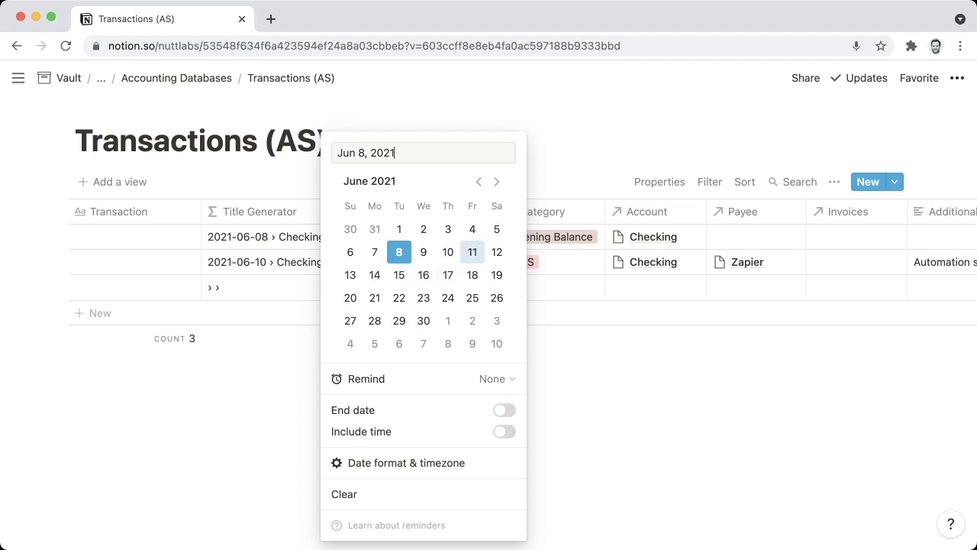
Step: Date the third transaction Jun 12, 2021 and set its Type to Revenue
left_click(496, 252)
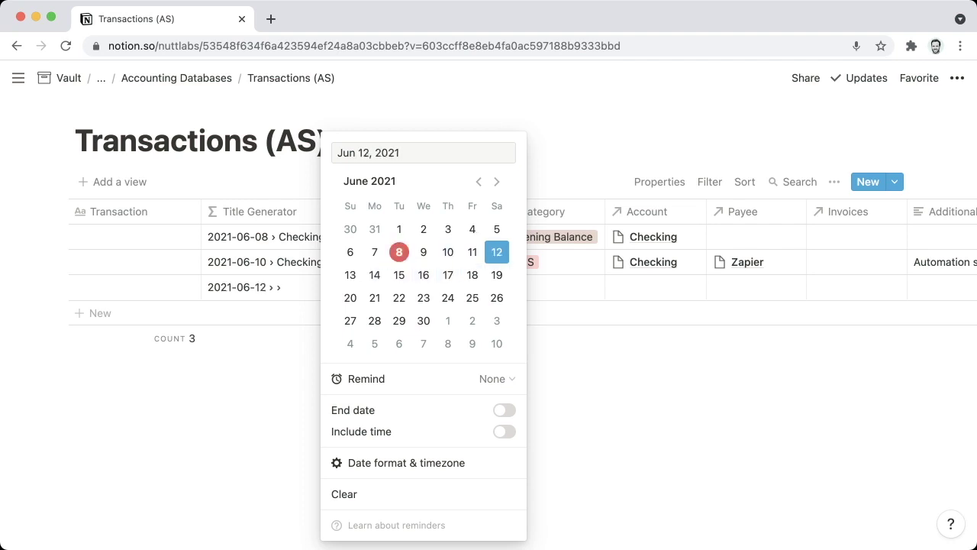
key("Escape")
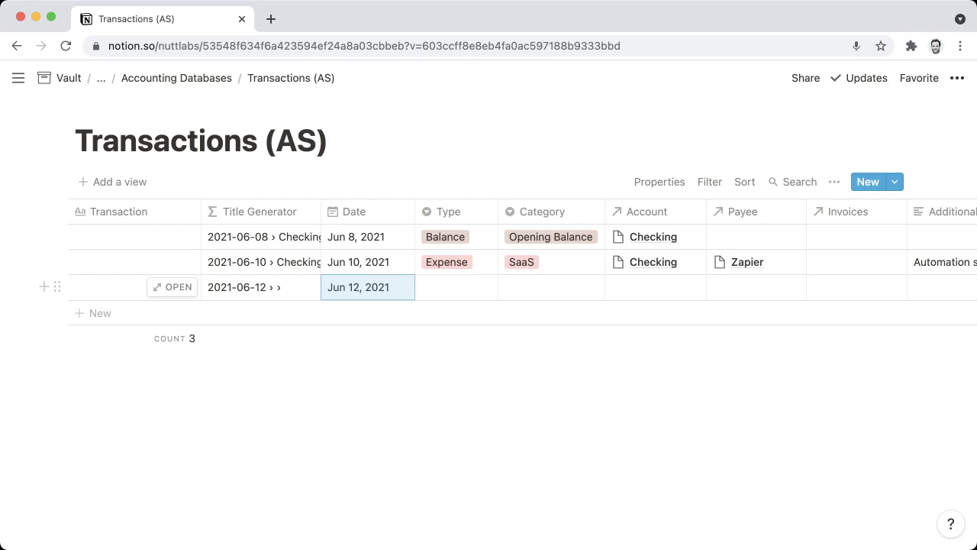
left_click(455, 287)
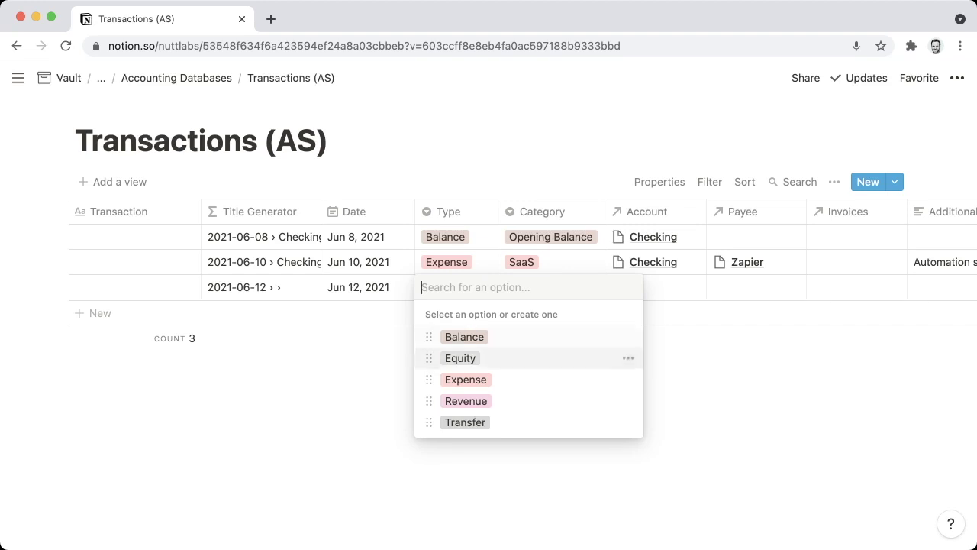
left_click(466, 401)
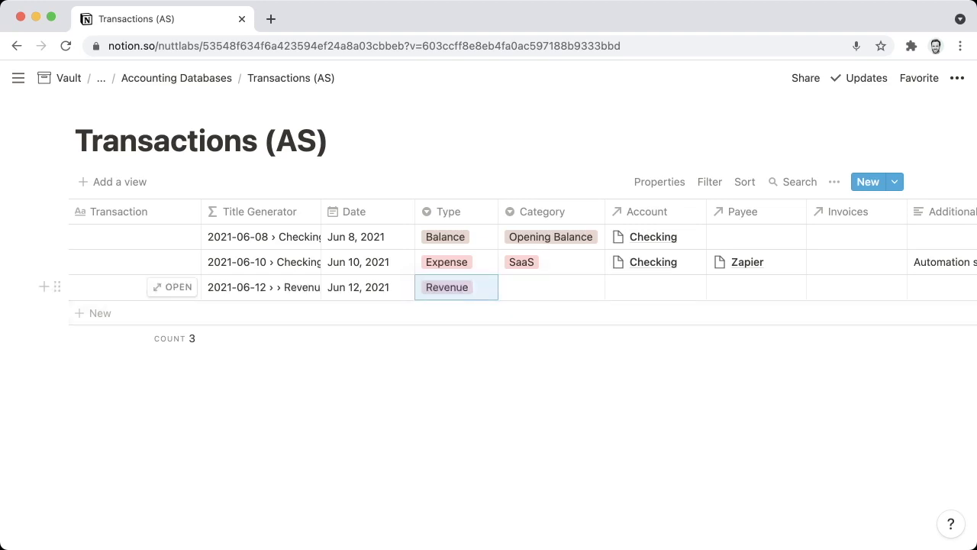
Step: Change the color of the Revenue option in the Type property to Green
left_click(456, 287)
left_click(627, 400)
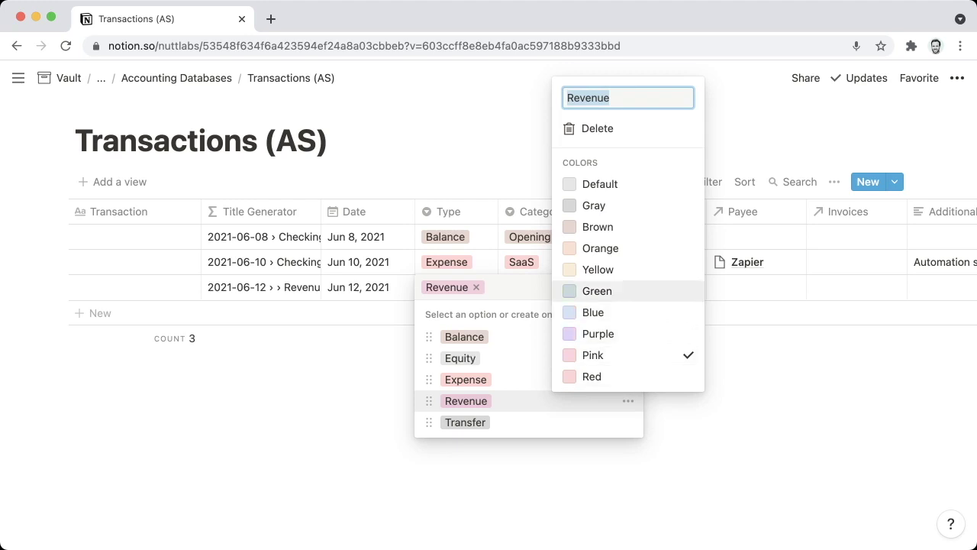
left_click(597, 290)
key("Escape")
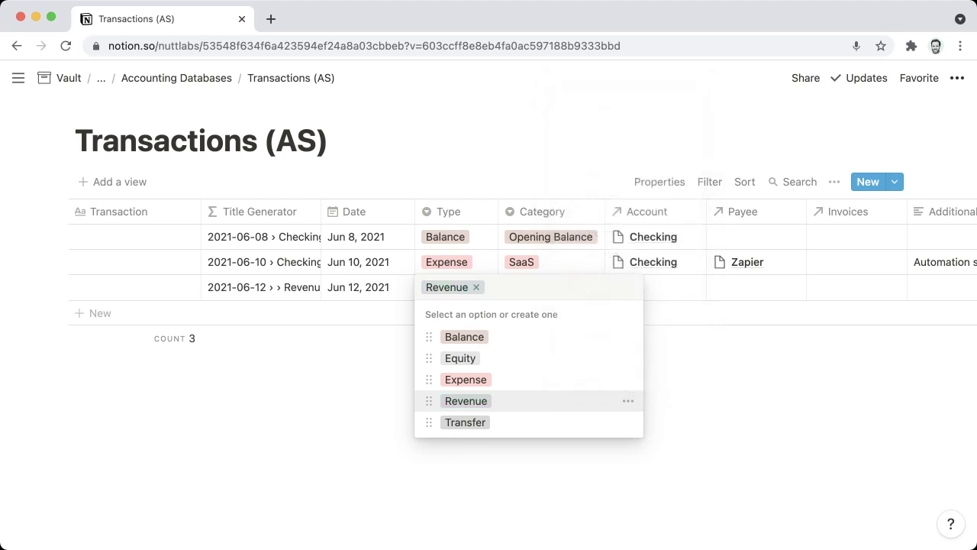
key("Escape")
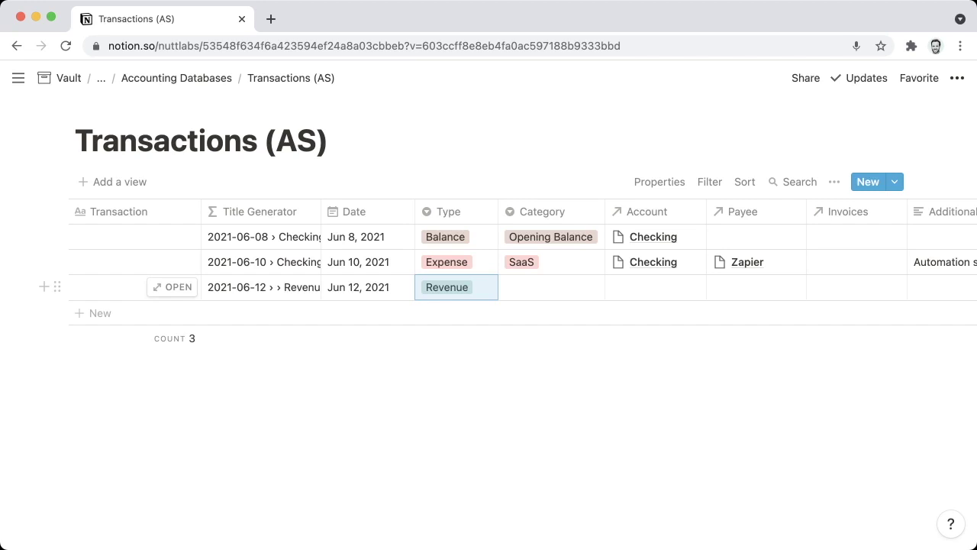
Step: Create the Category option Invoice Issued in the third row and assign it
left_click(551, 287)
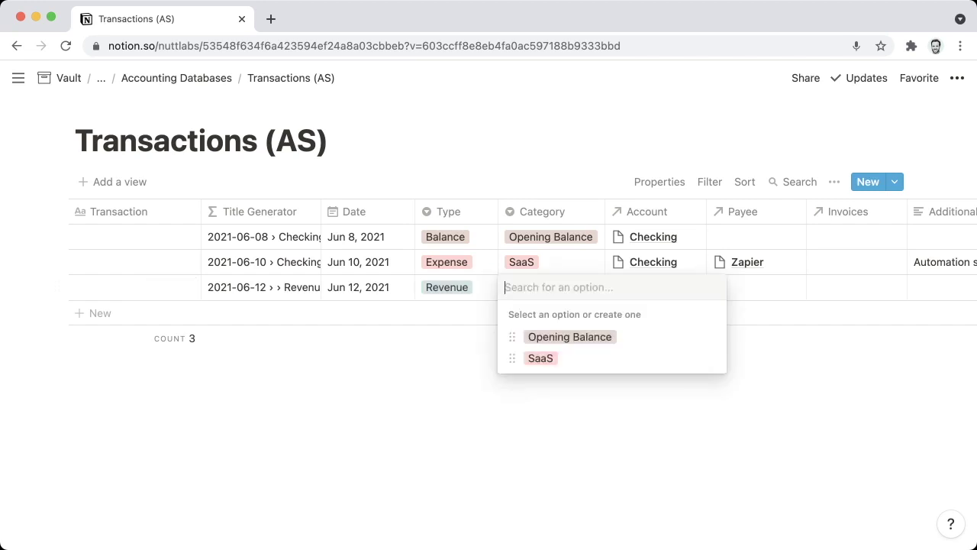
type("Invoice Isssu")
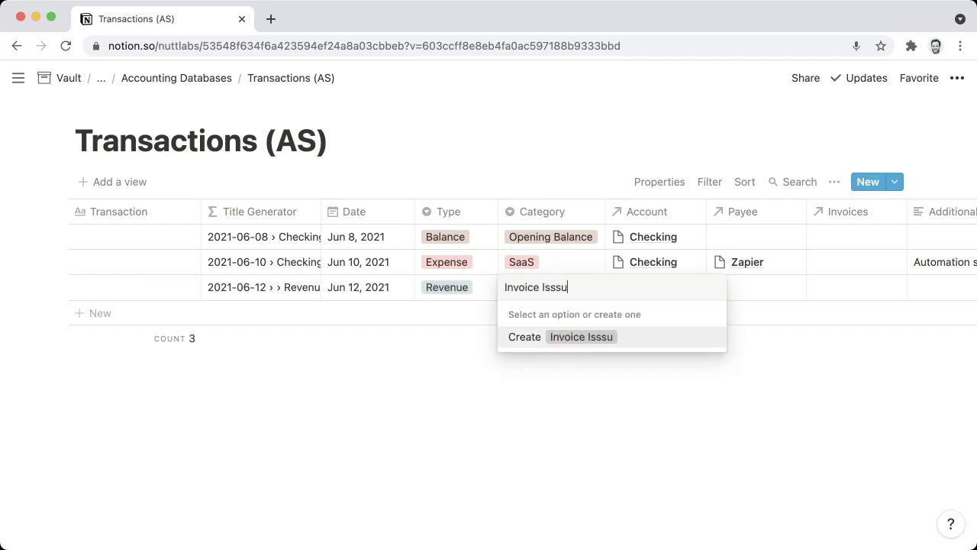
key("BackSpace")
key("BackSpace")
type("ued")
key("Return")
Step: Change the color of the Invoice Issued option in the Category property to Green
key("Return")
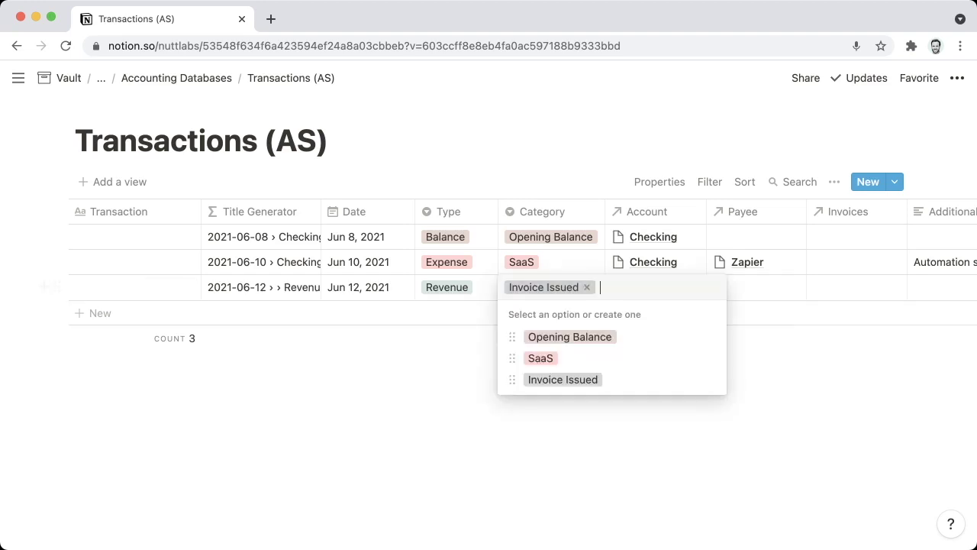
left_click(711, 380)
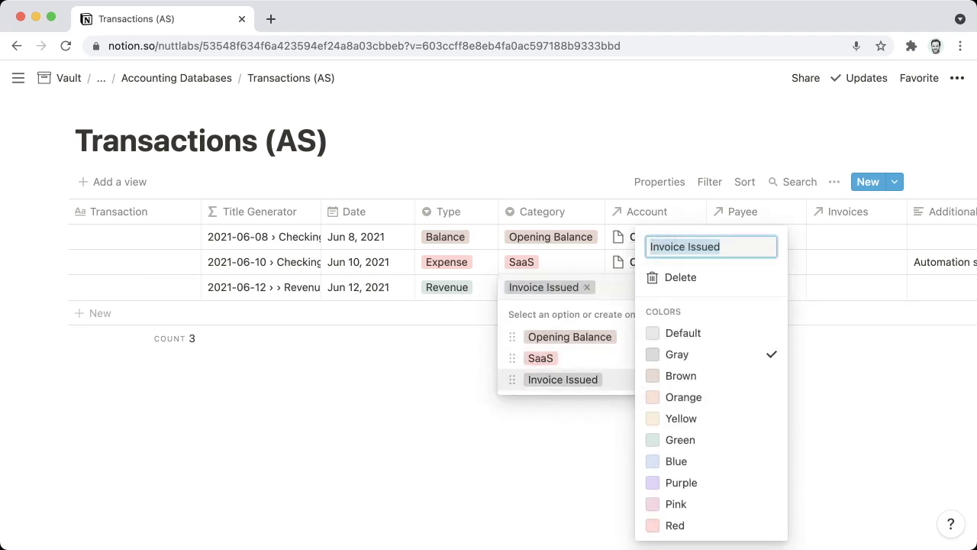
left_click(680, 439)
key("Escape")
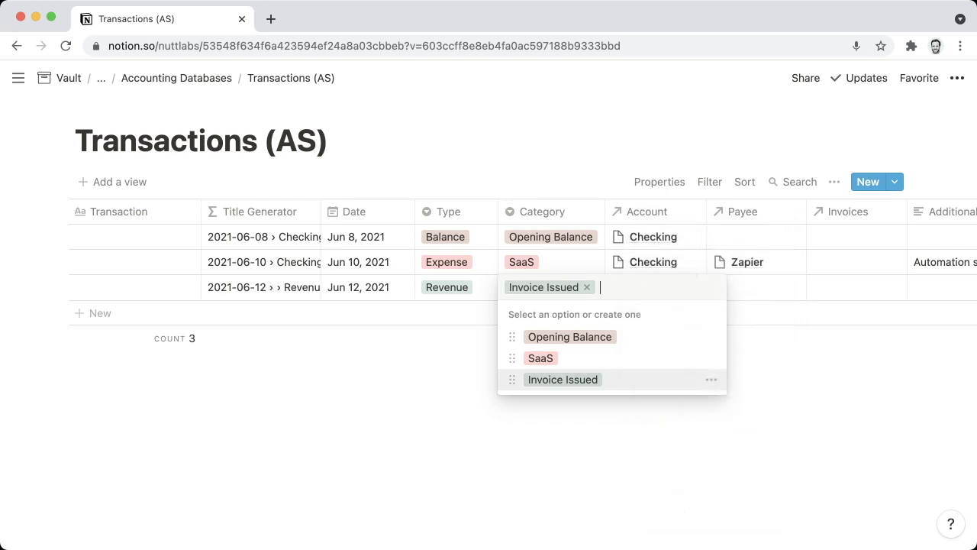
key("Escape")
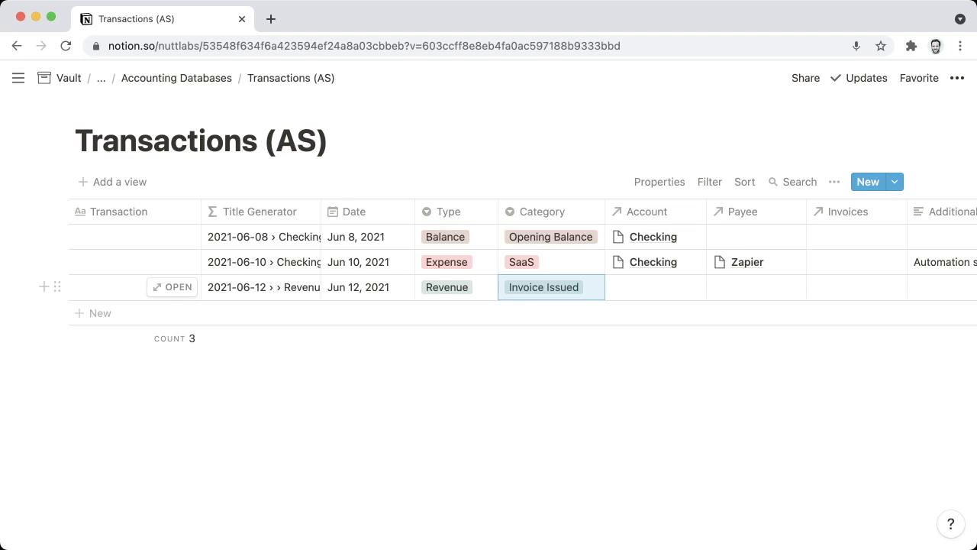
Step: Link the existing Accounts Receivable page from Accounts (AS) as the third row's Account
key("Right")
key("Return")
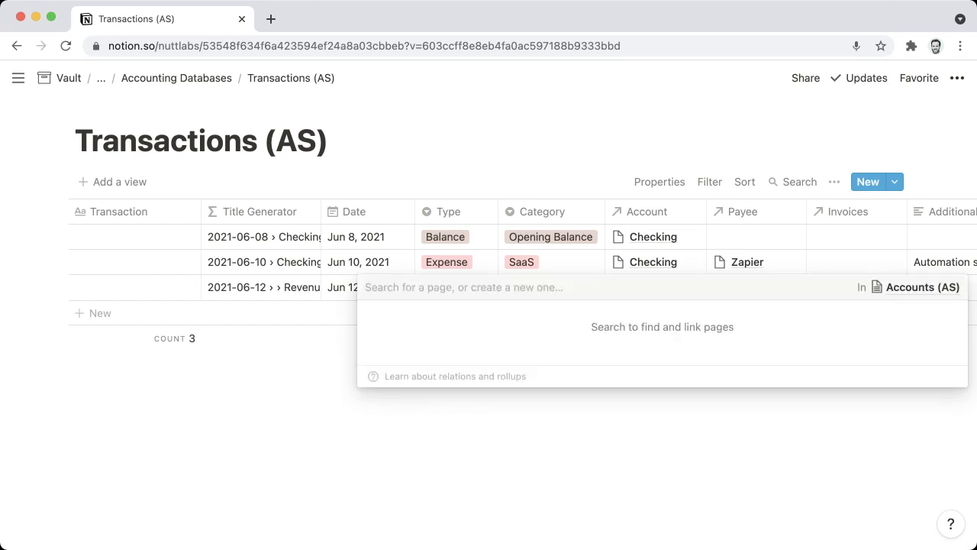
type("Account")
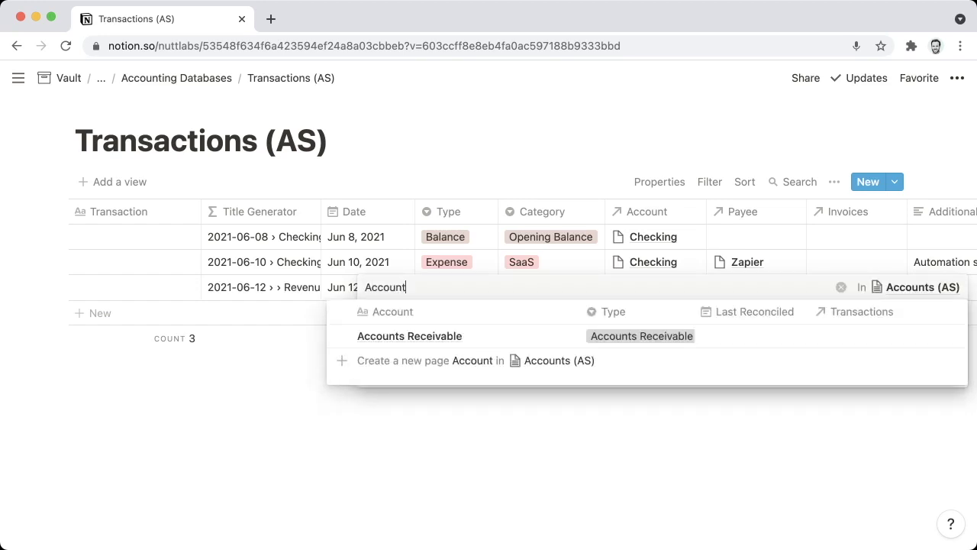
key("Down")
key("Return")
key("Escape")
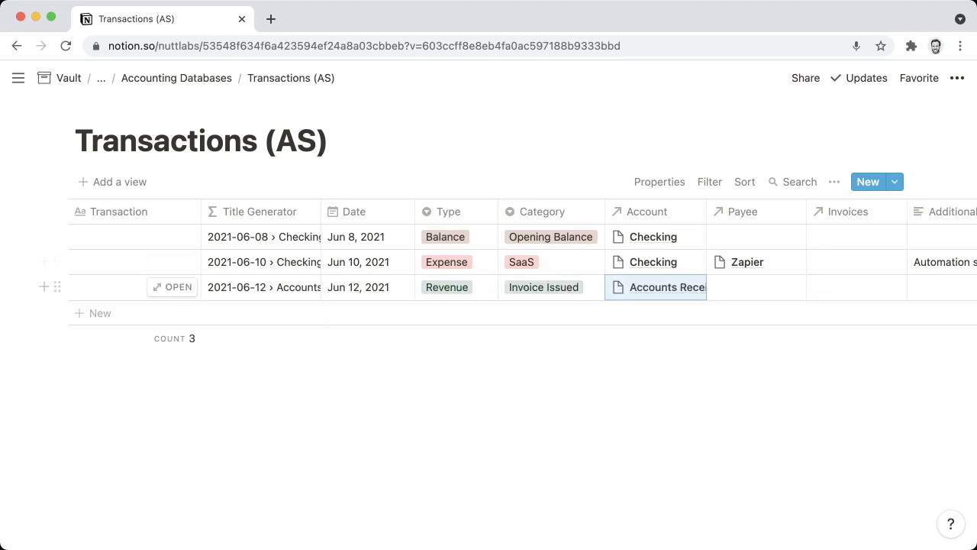
Step: Create the Blue Ribbon Sushi page in Organizations (AS) as the third row's Payee, and widen the Account and Payee columns to fit
left_click_drag(706, 211, 740, 212)
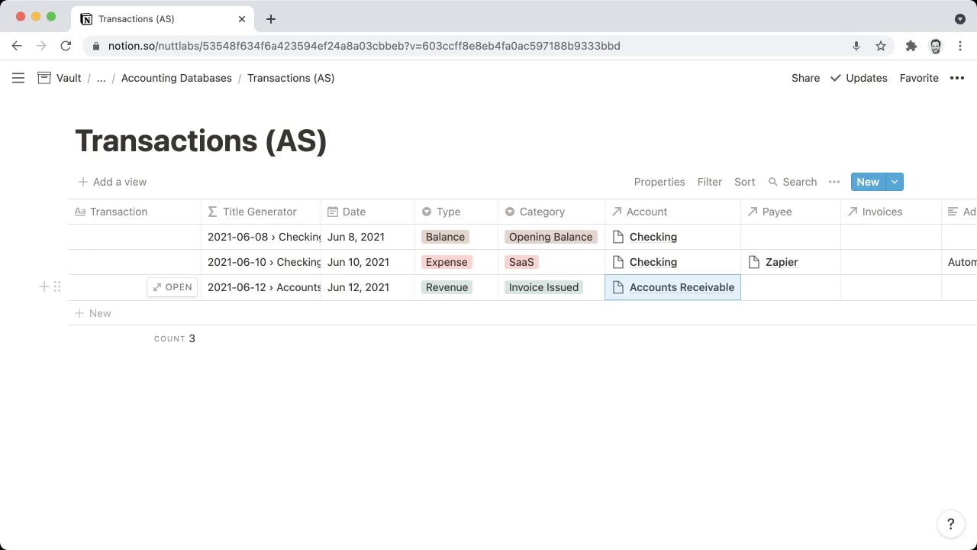
scroll(489, 275, "right", 5)
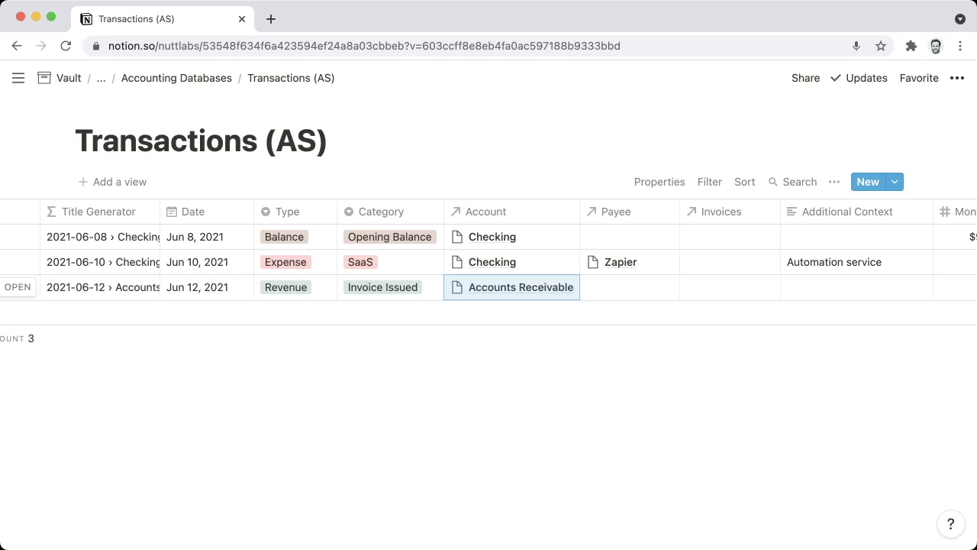
key("Return")
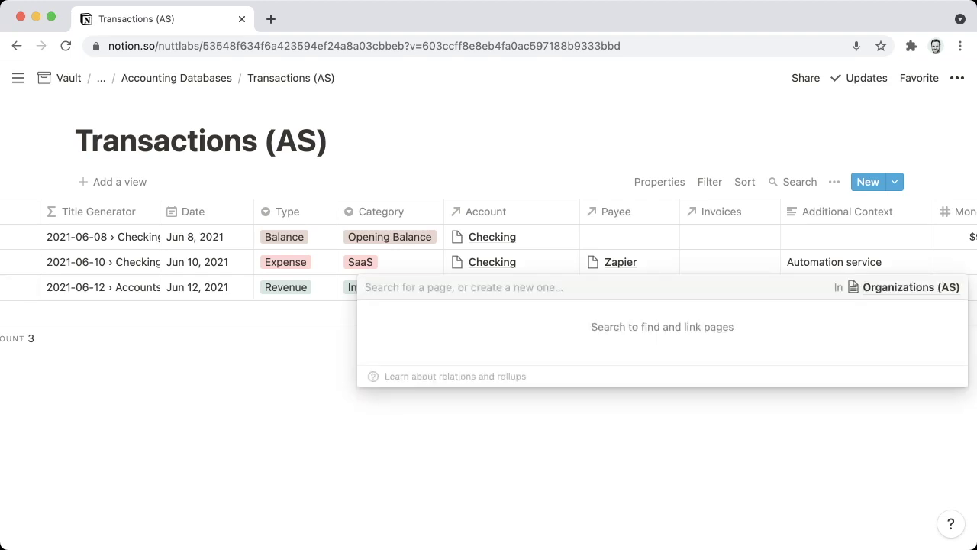
type("Blue Ri")
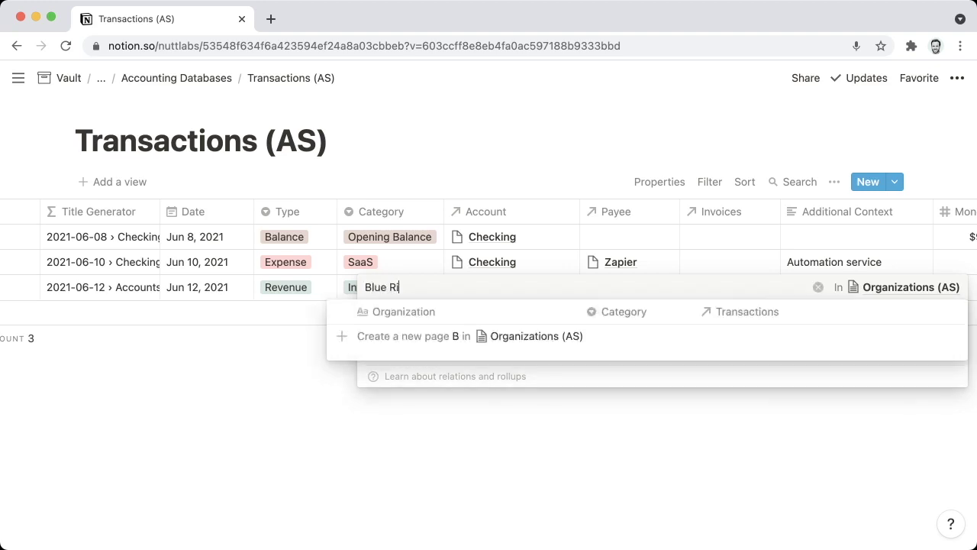
type("bbon Sushi")
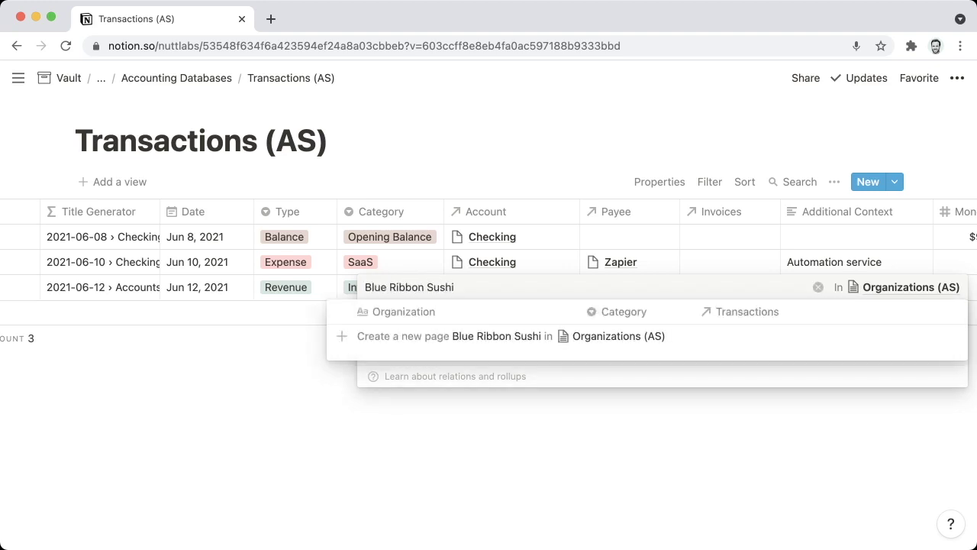
key("Return")
key("Escape")
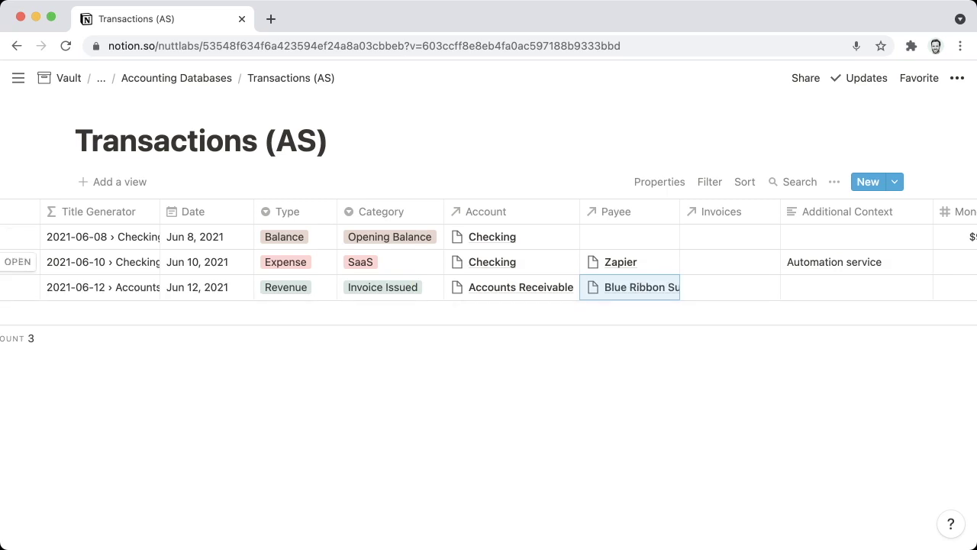
left_click_drag(680, 211, 711, 212)
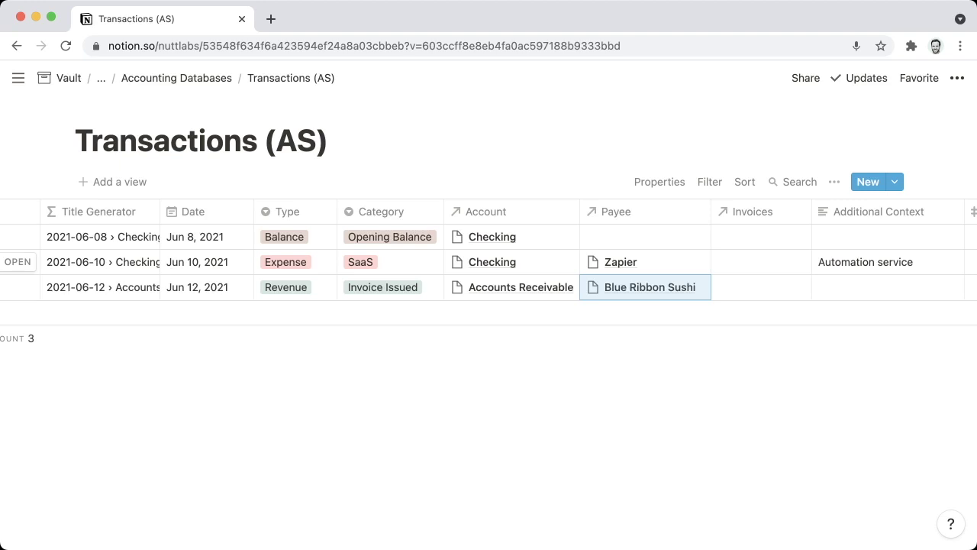
Step: Create page 101 in Invoices (AS) and link it in the third row's Invoices property
scroll(488, 262, "right", 5)
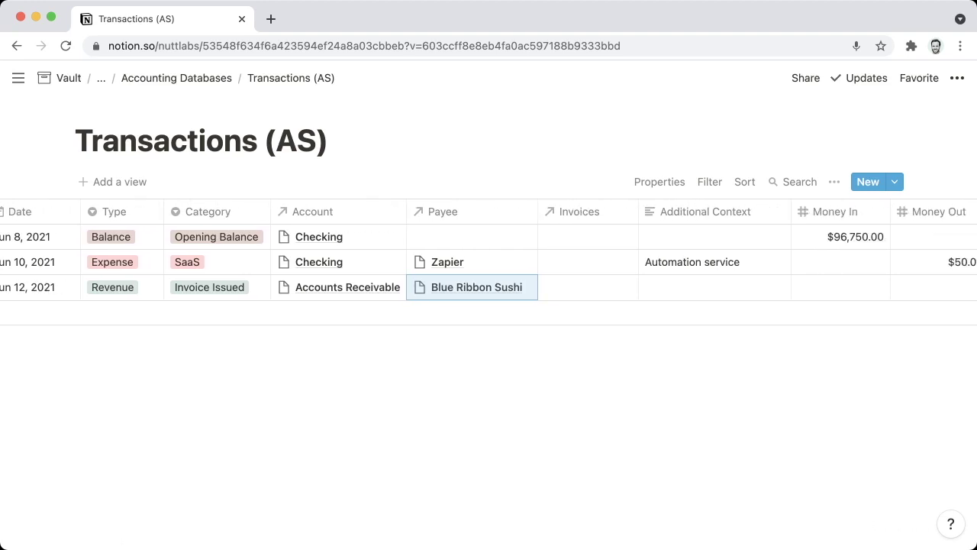
left_click(588, 287)
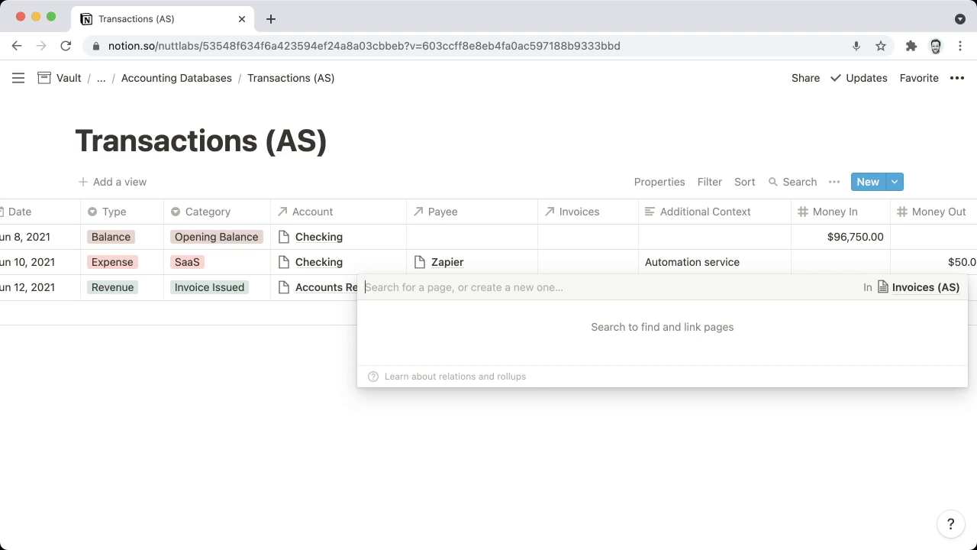
type("101")
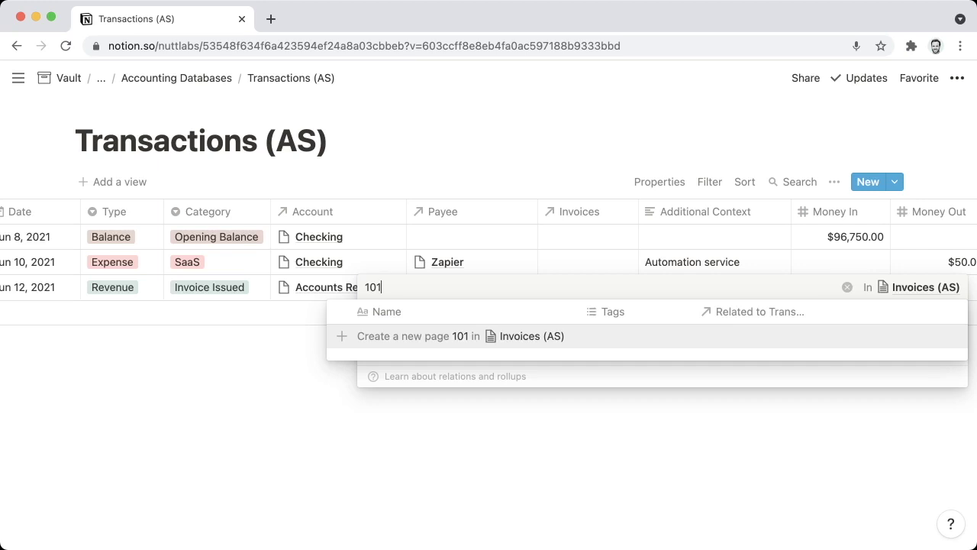
key("Return")
key("Escape")
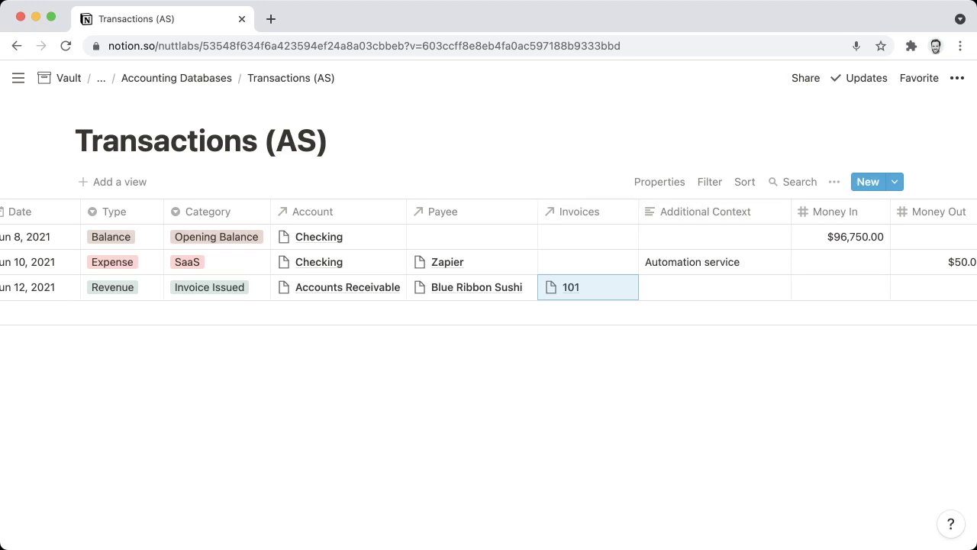
Step: Set Money In to 4000 for the Blue Ribbon Sushi transaction
scroll(489, 259, "right", 4)
scroll(488, 259, "right", 1)
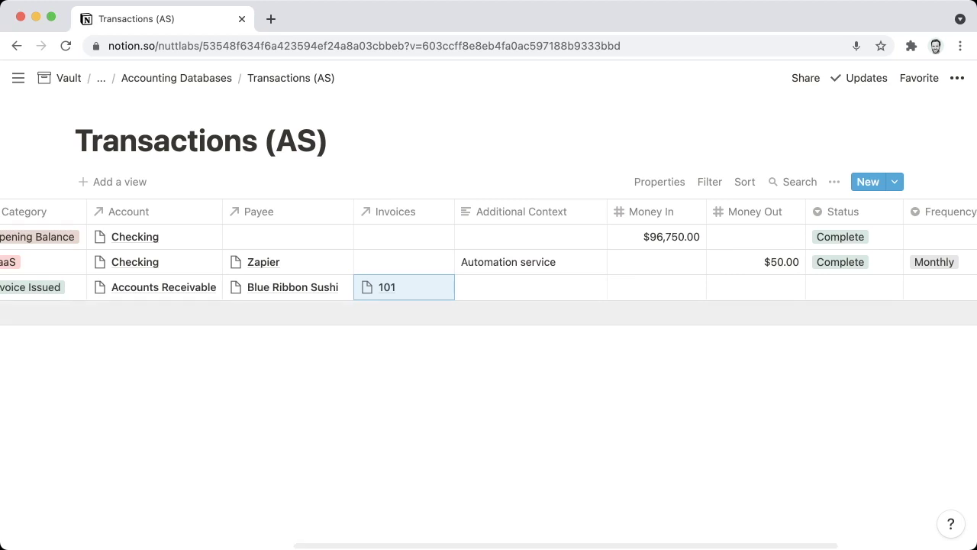
left_click(656, 287)
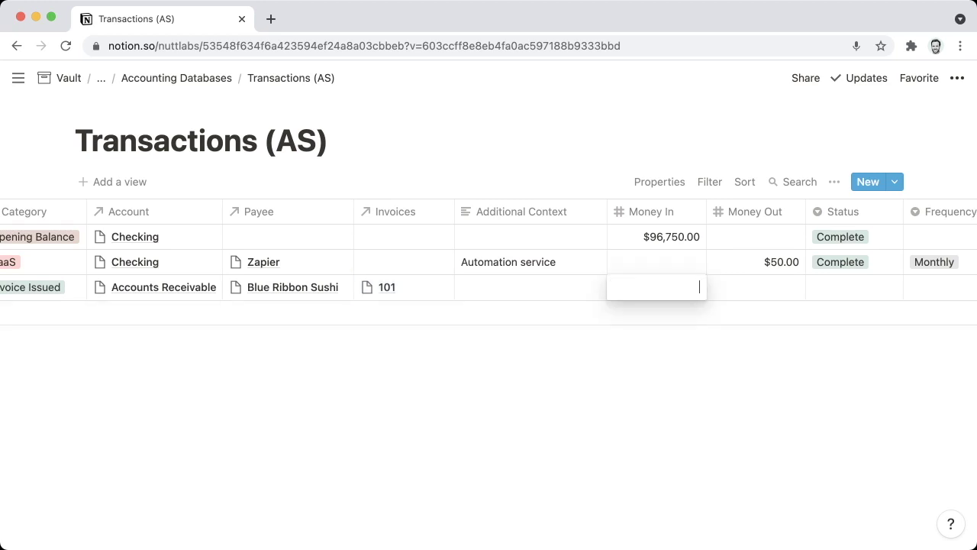
type("4000")
key("Tab")
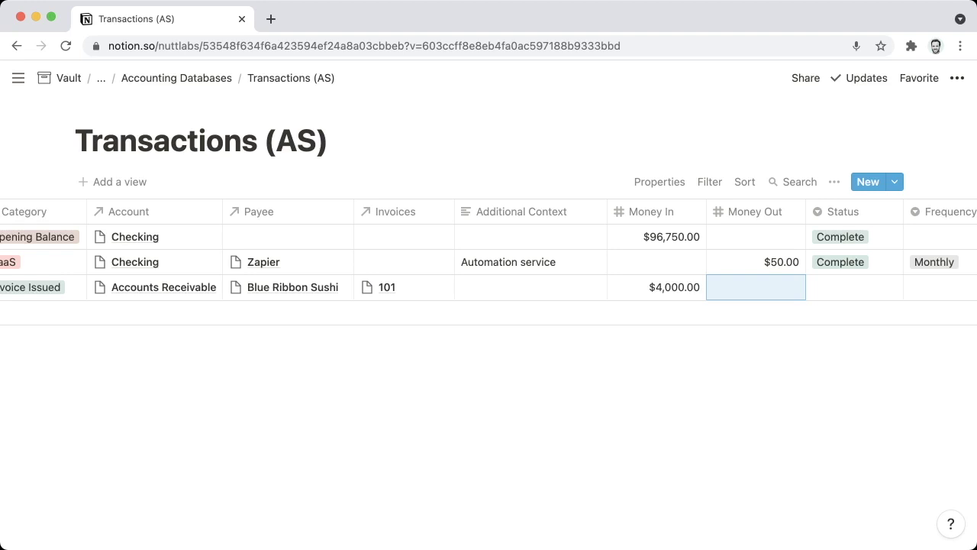
Step: Set the Status of the Blue Ribbon Sushi transaction to Complete, matching the row above
key("Tab")
key("Up")
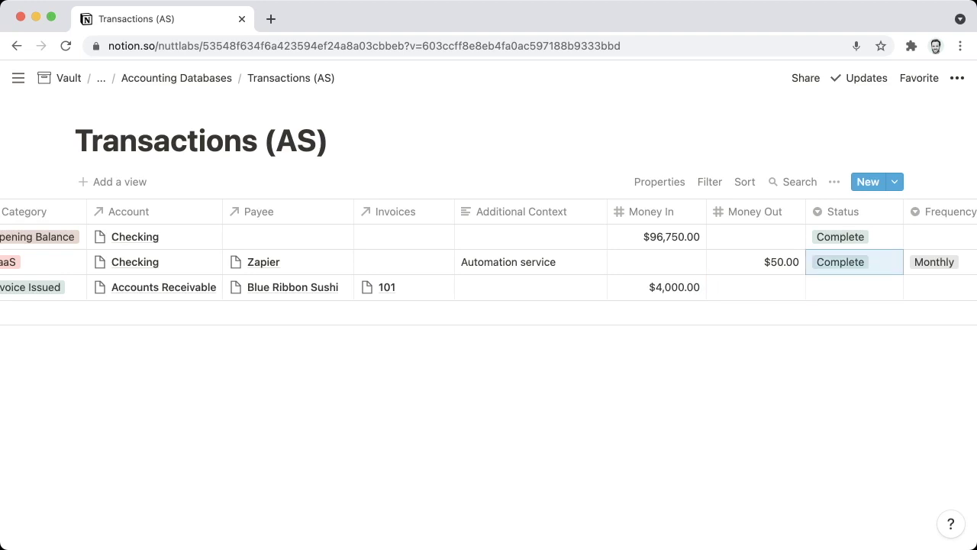
key("Down")
type("Complete")
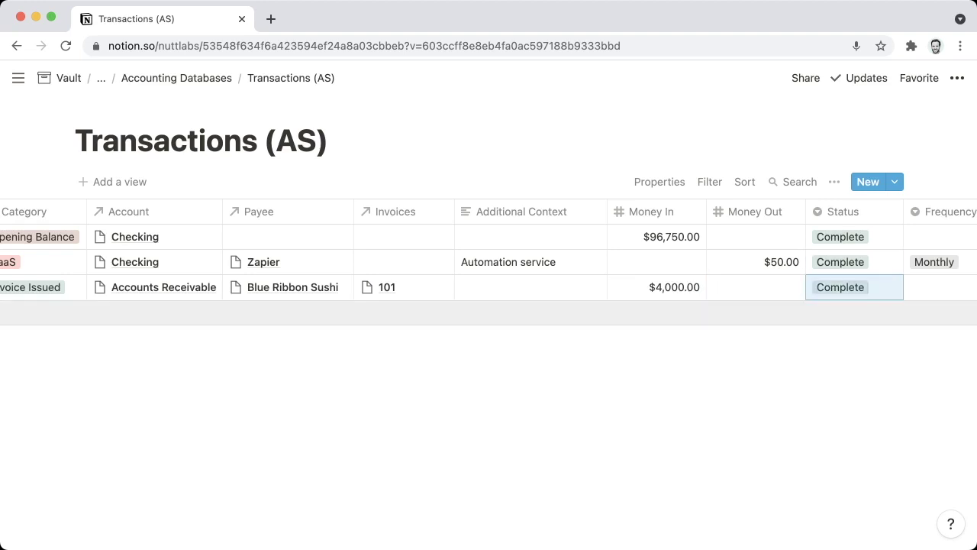
Step: Set the Frequency of the Blue Ribbon Sushi transaction to Monthly, matching the Zapier row
scroll(733, 262, "right", 1)
scroll(488, 262, "right", 3)
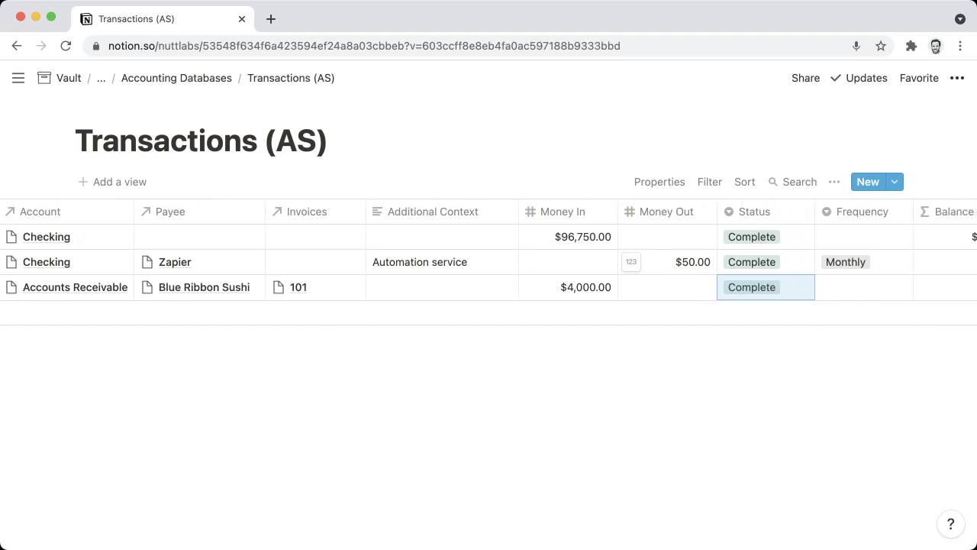
scroll(489, 262, "right", 3)
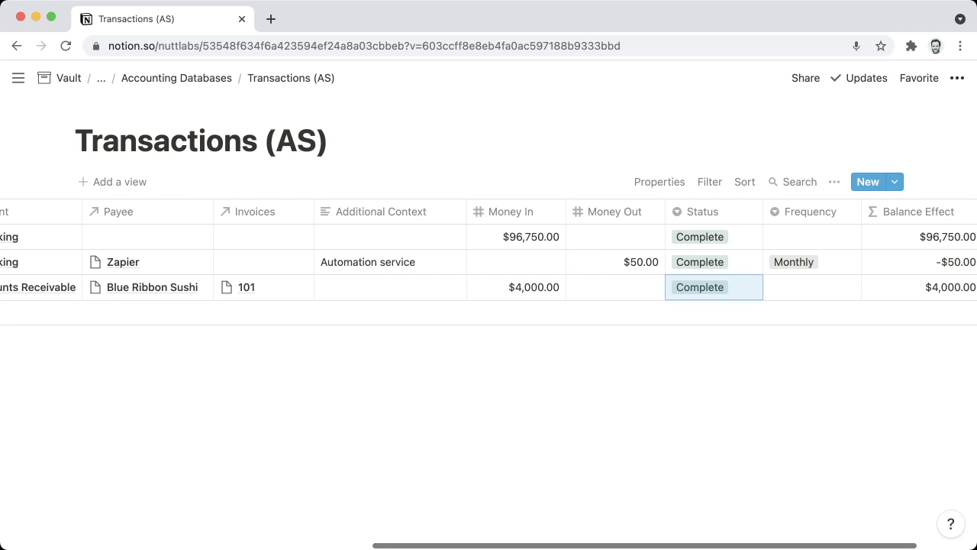
scroll(488, 262, "right", 2)
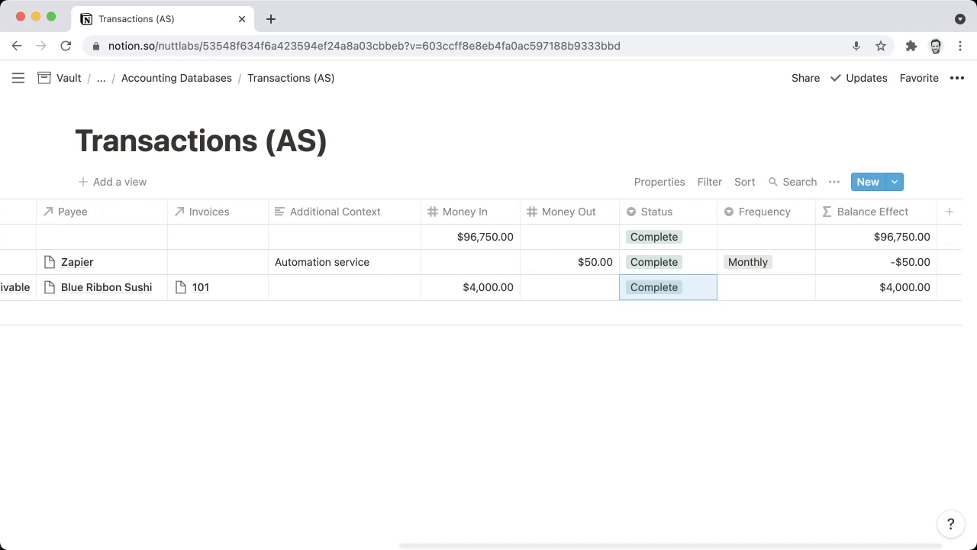
left_click(765, 287)
left_click(766, 262)
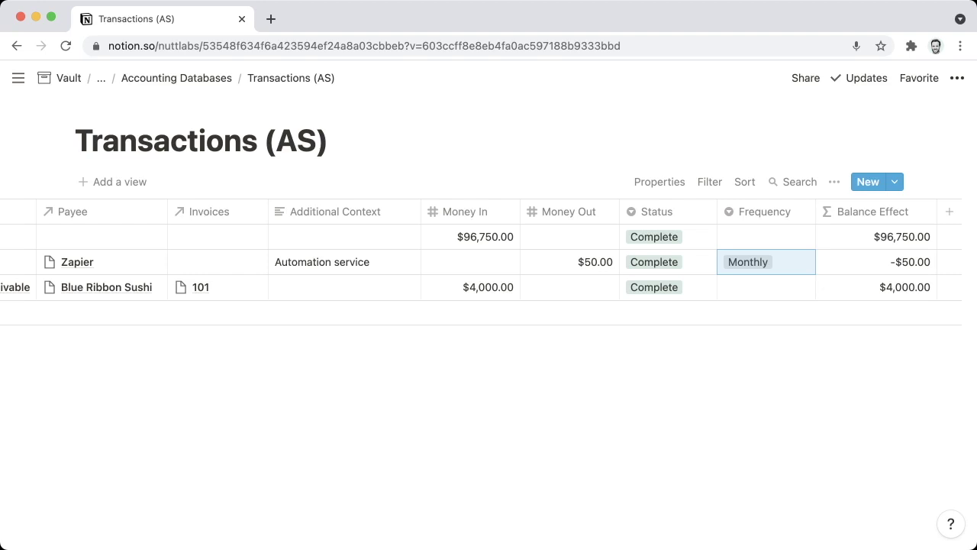
left_click(766, 287)
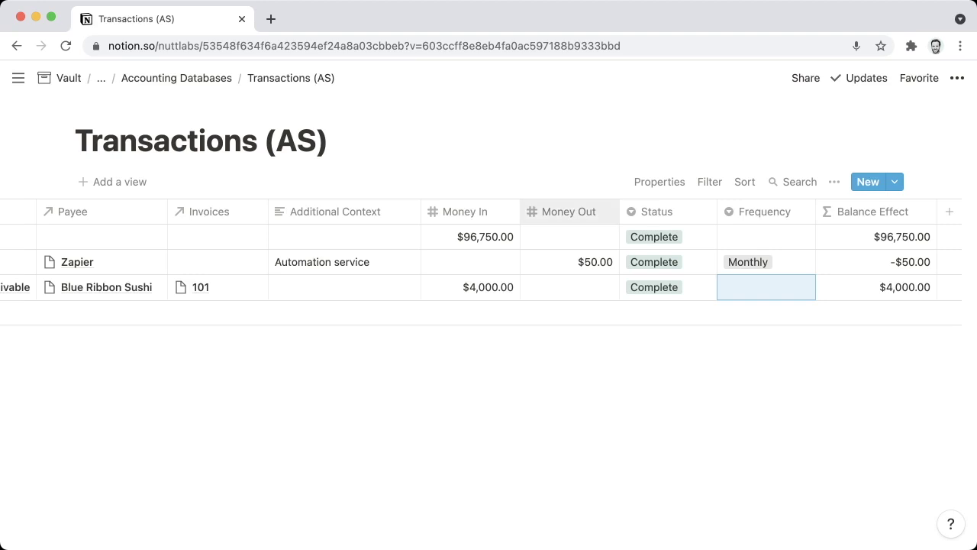
type("Monthly")
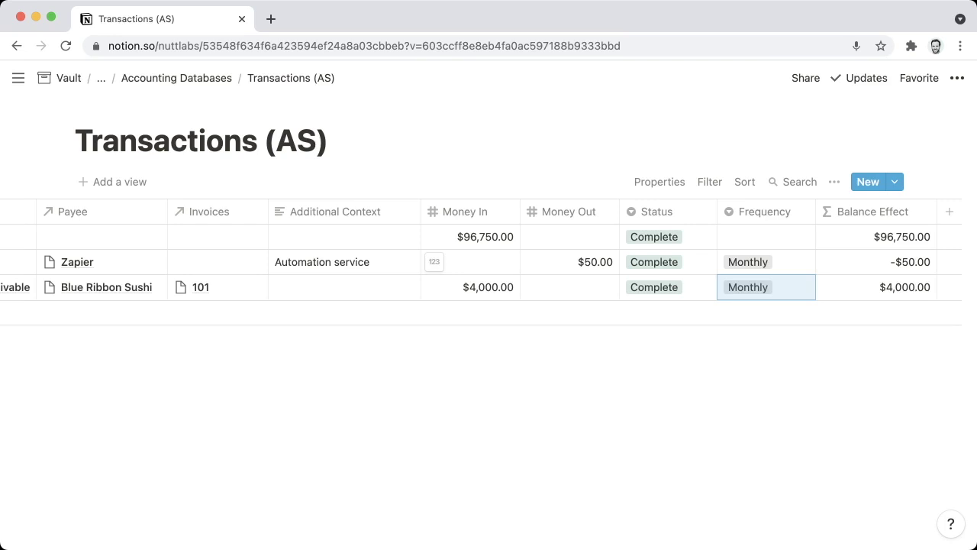
Step: Add two blank rows at the end of the Transactions (AS) table
scroll(489, 262, "left", 1)
scroll(488, 262, "left", 10)
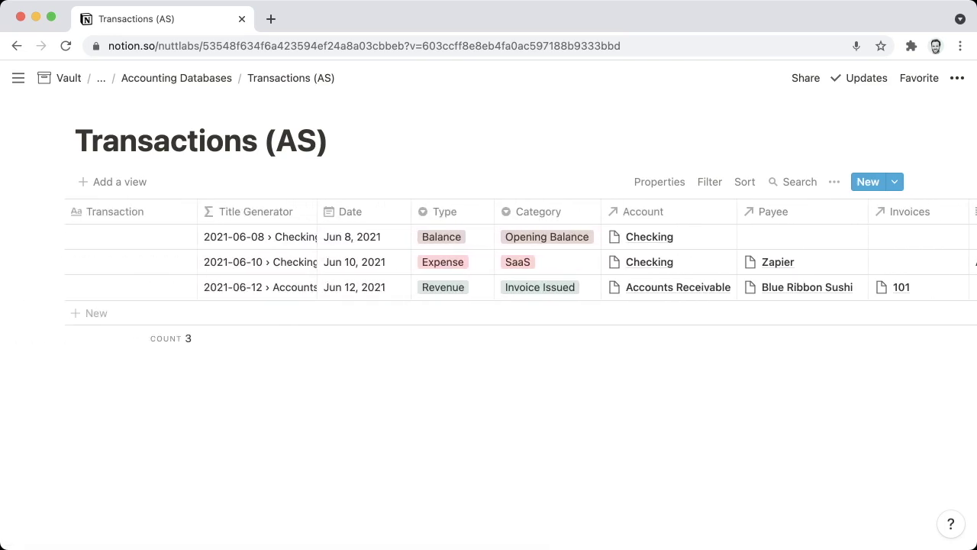
mouse_move(168, 262)
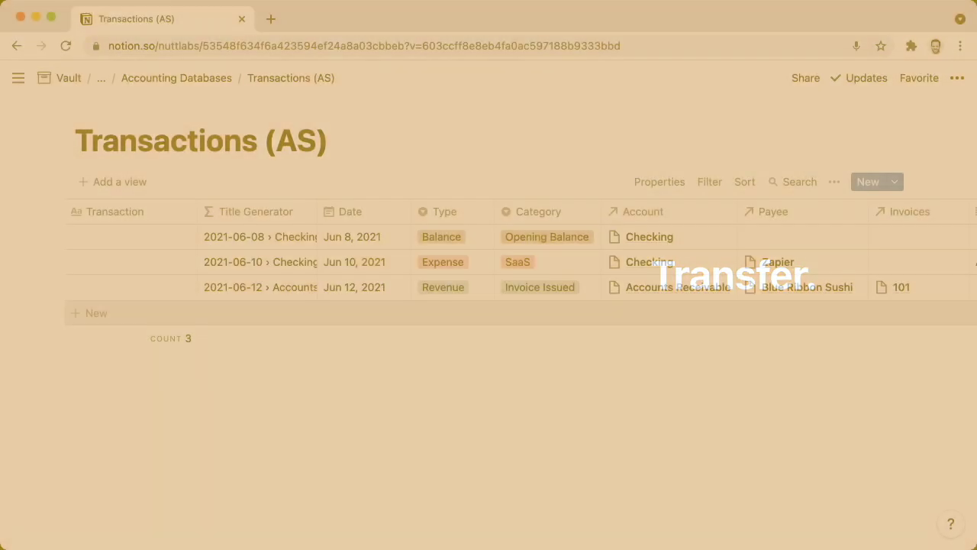
left_click(96, 309)
key("Escape")
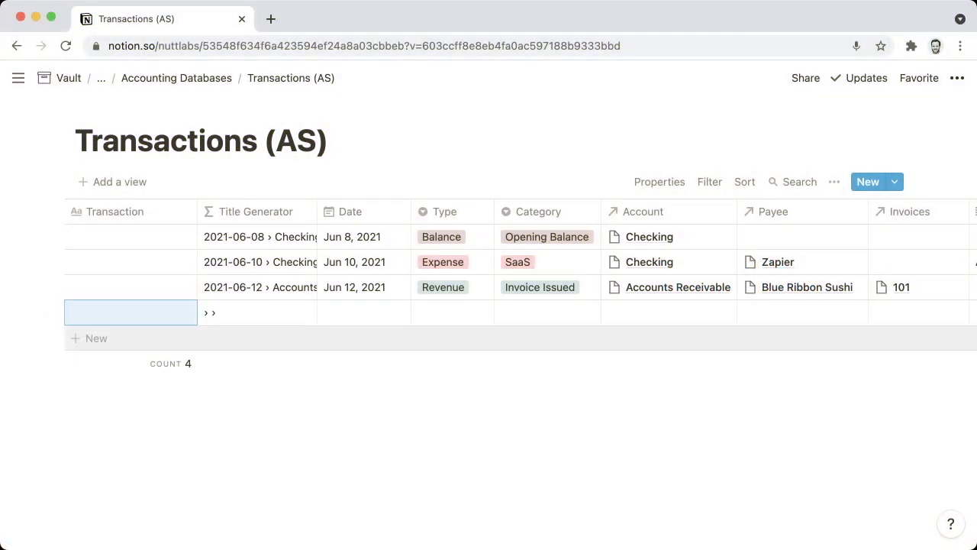
left_click(96, 338)
key("Escape")
Step: Set the Date of both new rows to Jun 14, 2021
left_click(351, 237)
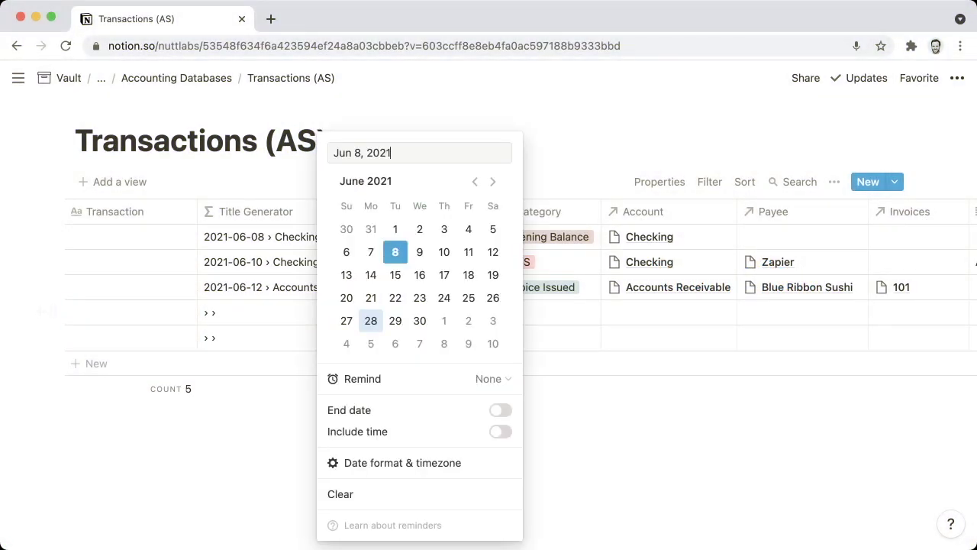
key("Up")
key("Up")
key("Return")
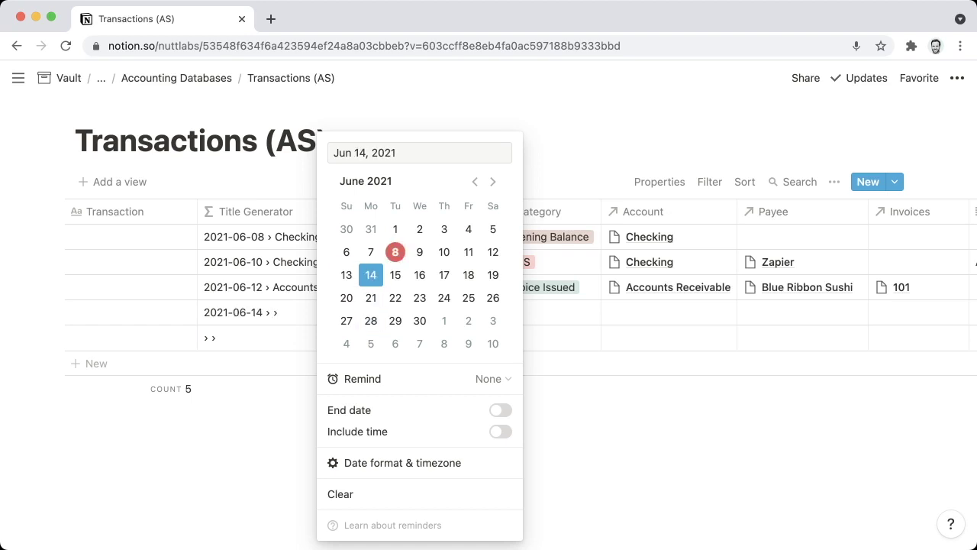
key("Escape")
key("ctrl+c")
key("Down")
key("ctrl+v")
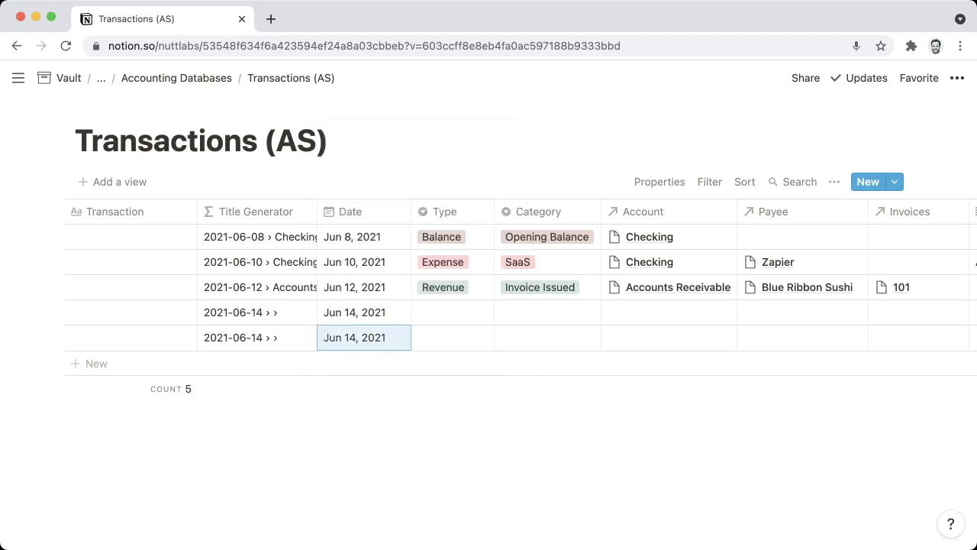
Step: Assign the existing Transfer option as the Type of the fourth and fifth rows
key("Up")
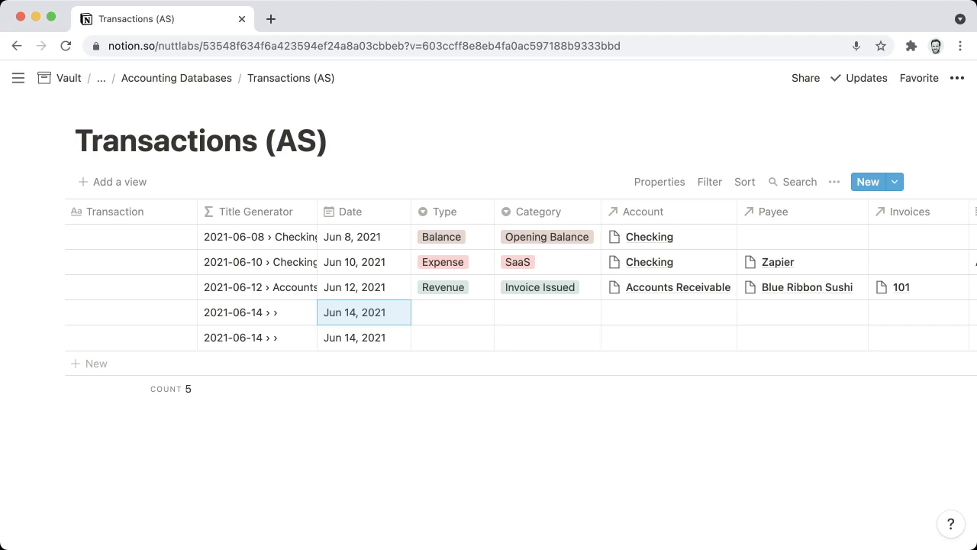
key("Right")
key("Return")
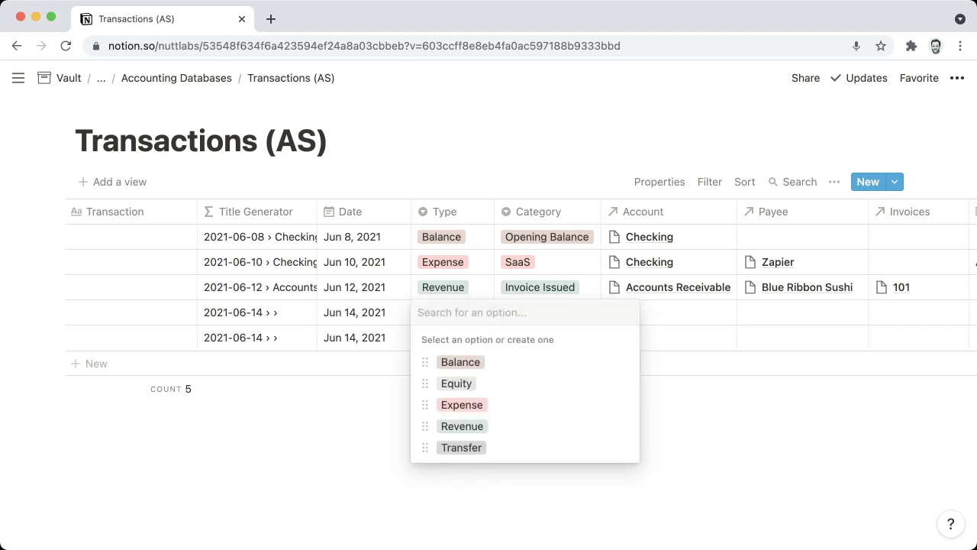
key("Up")
key("Return")
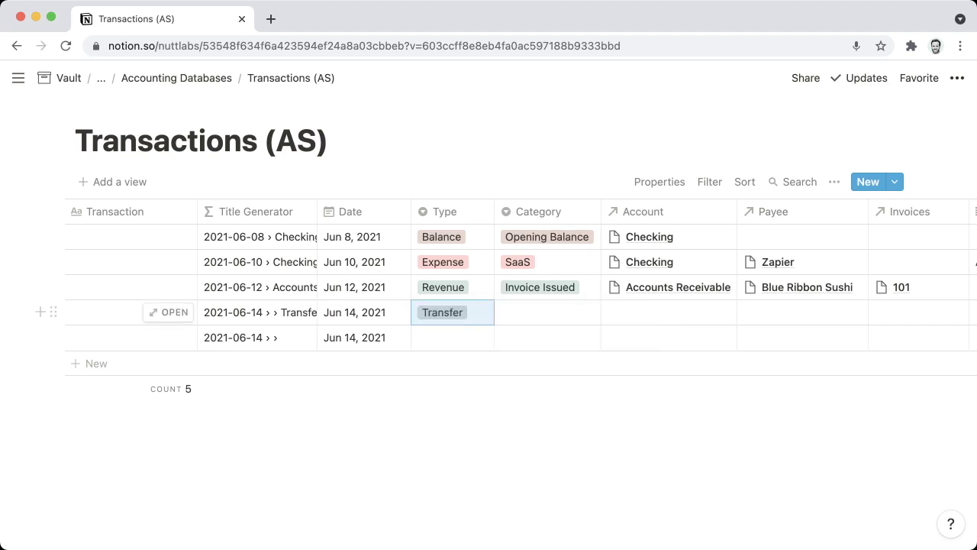
key("Down")
key("super+v")
Step: Change the color of the Transfer option in the Type property to Yellow
key("Up")
key("Return")
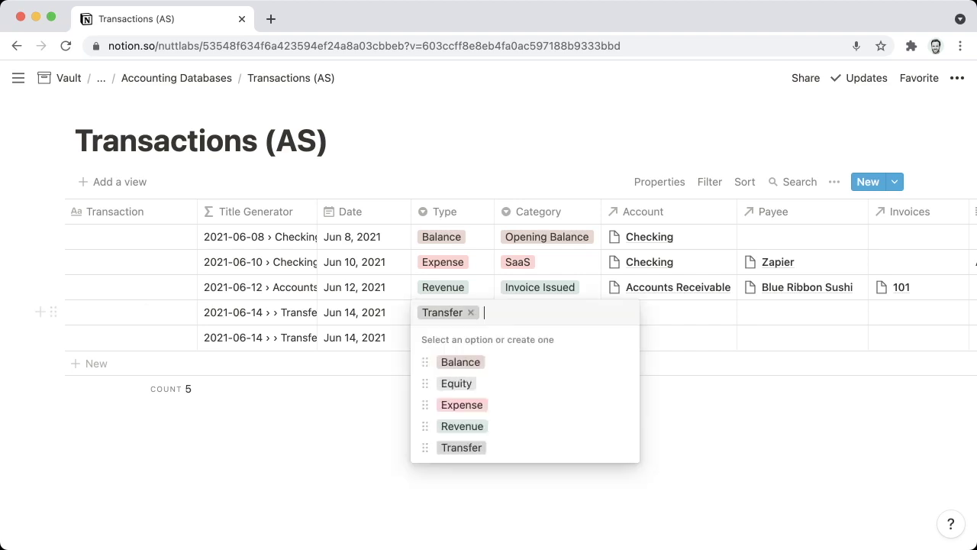
left_click(624, 447)
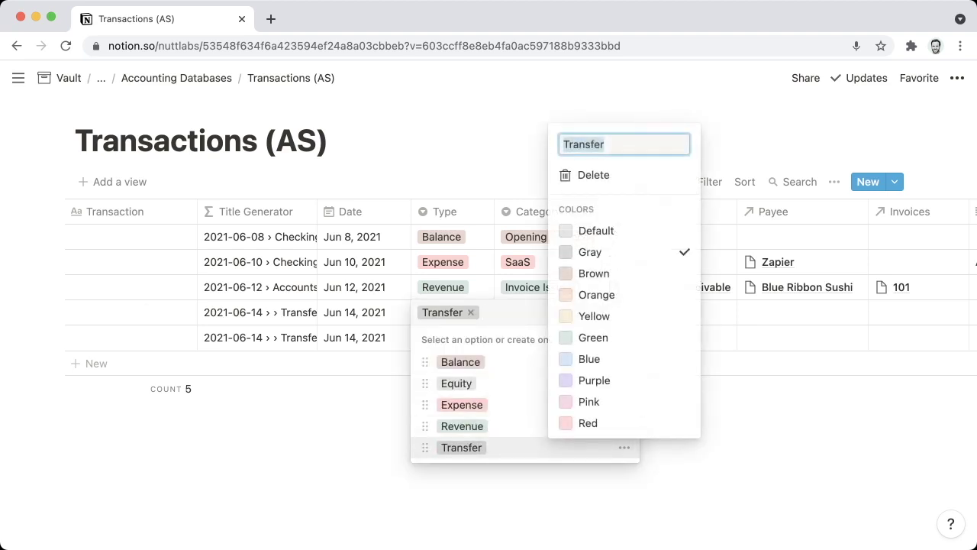
left_click(594, 316)
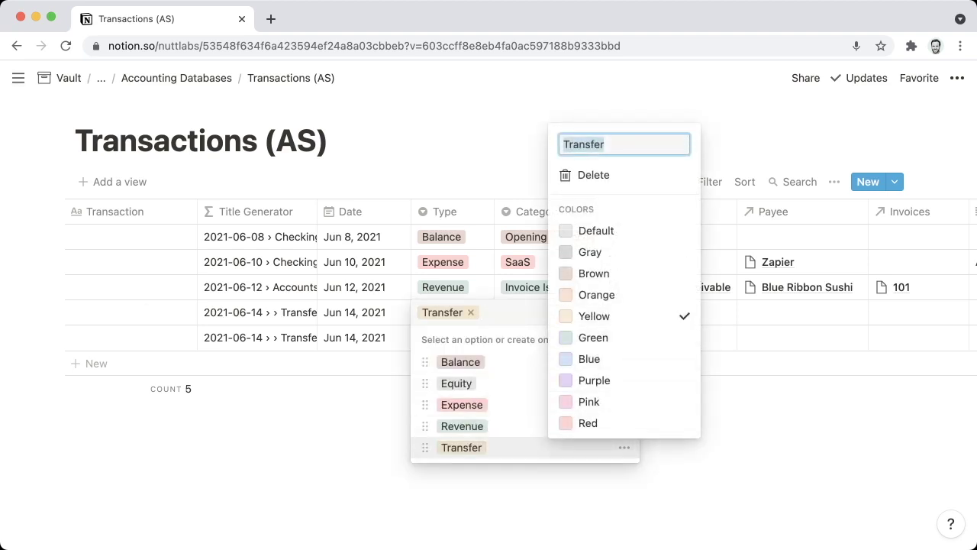
key("Escape")
key("Escape")
key("Right")
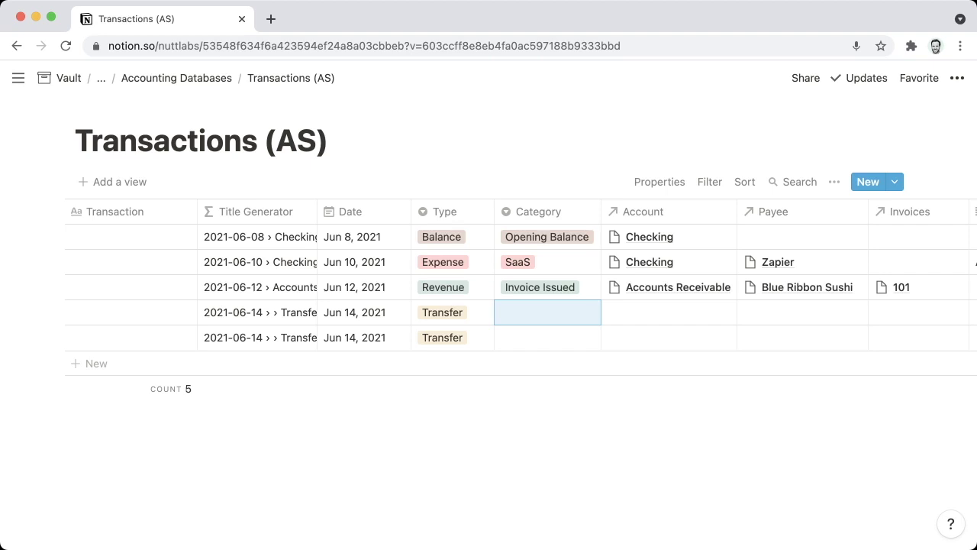
Step: Create an Invoice Payment option as the Category of the fourth row and color it Yellow
key("Return")
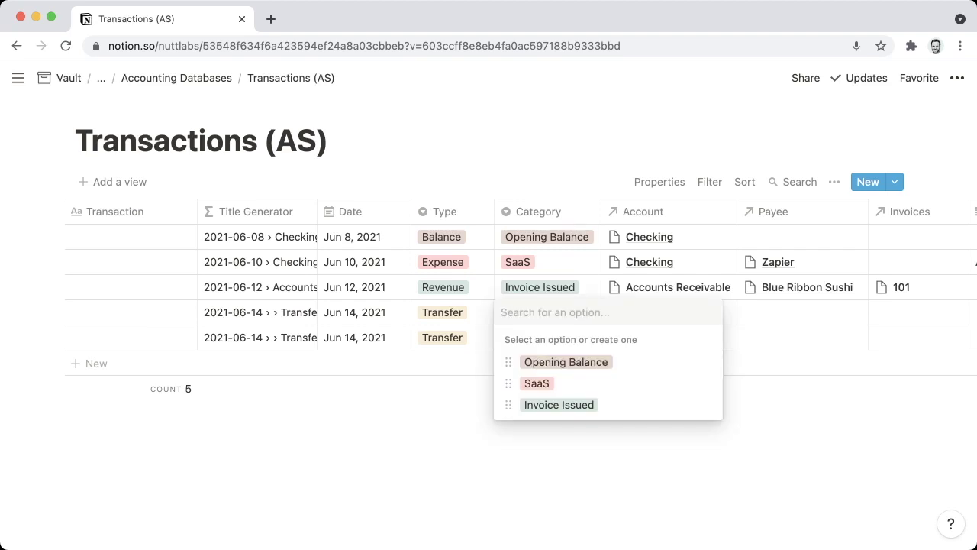
type("Invoice P")
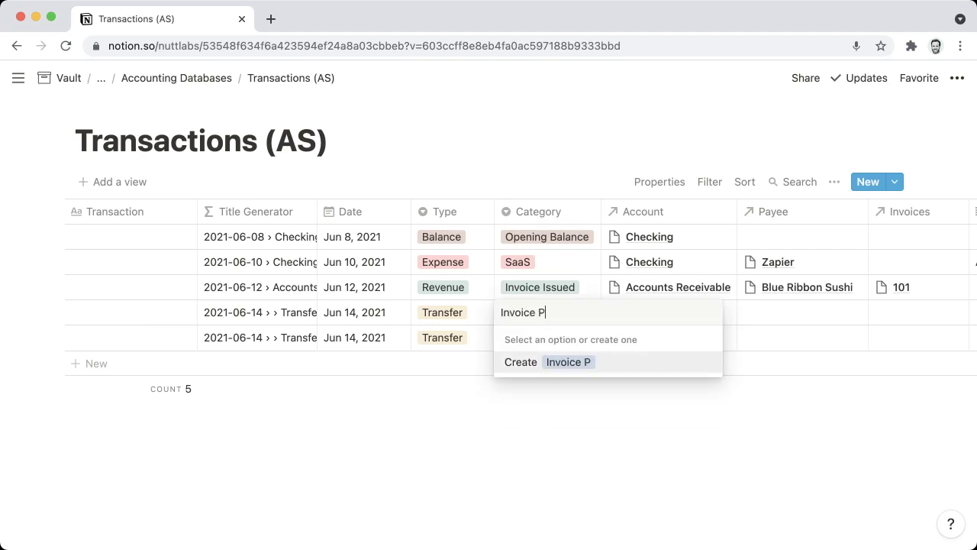
type("ayment")
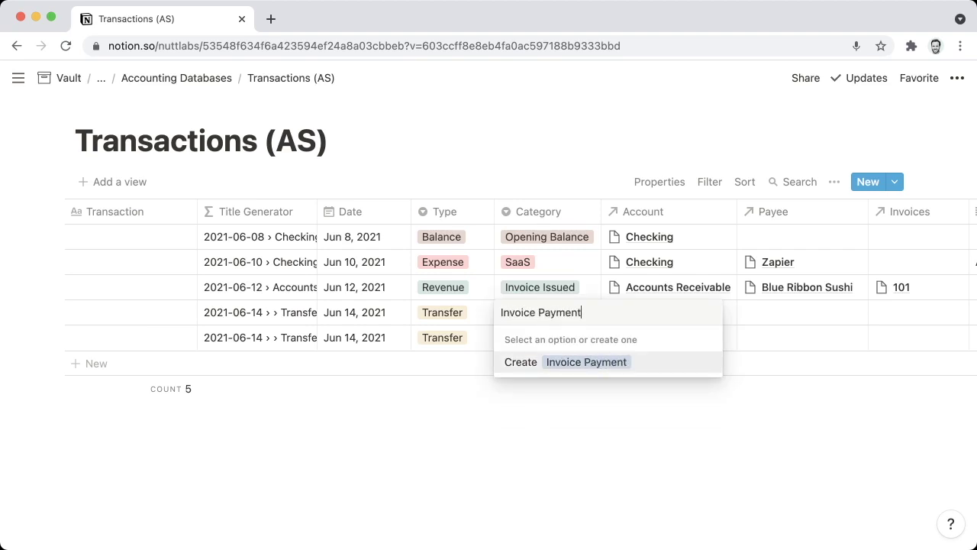
key("Return")
key("Return")
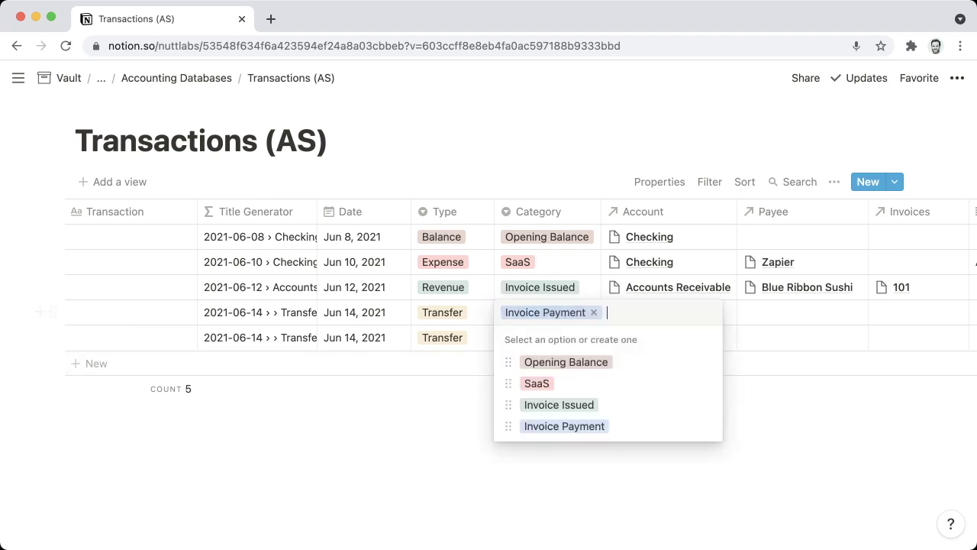
left_click(708, 426)
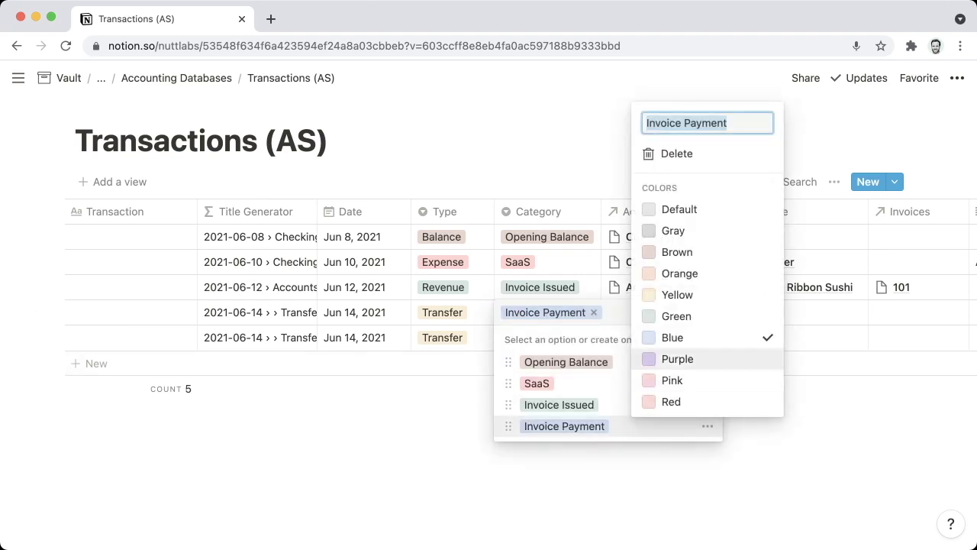
left_click(677, 295)
key("Escape")
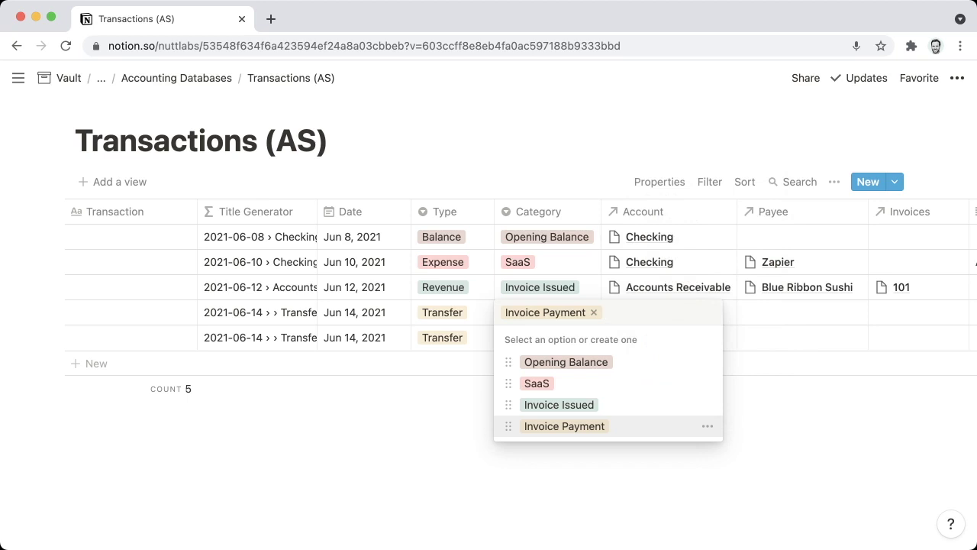
Step: Copy the Invoice Payment category into the fifth row
key("Escape")
key("Down")
key("super+v")
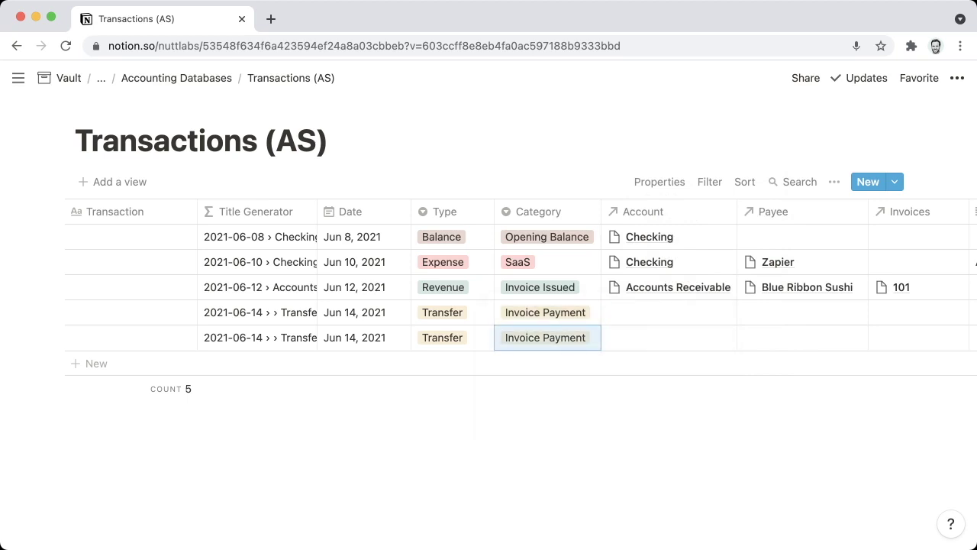
left_click(547, 312)
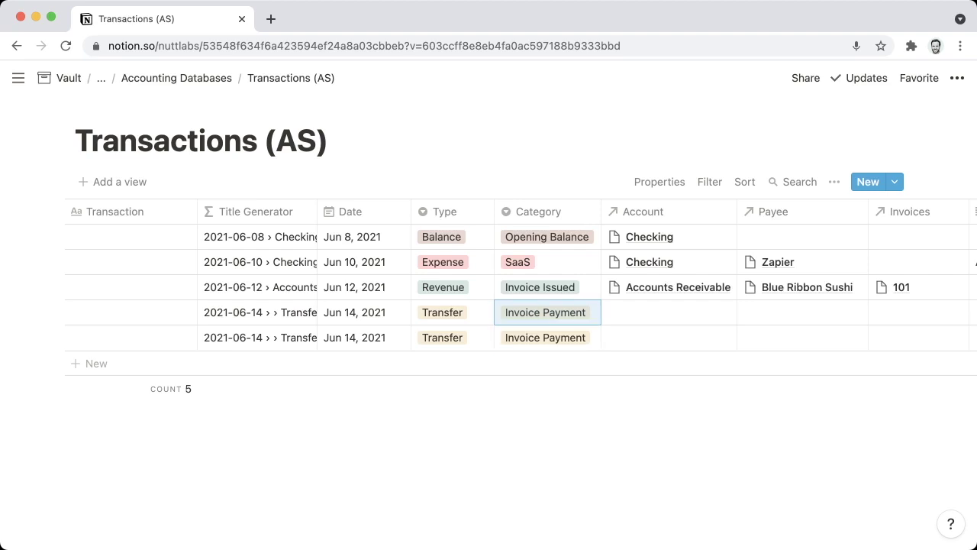
Step: Copy the Accounts Receivable account from the revenue row into the Account of the fourth row
left_click(669, 312)
left_click(668, 287)
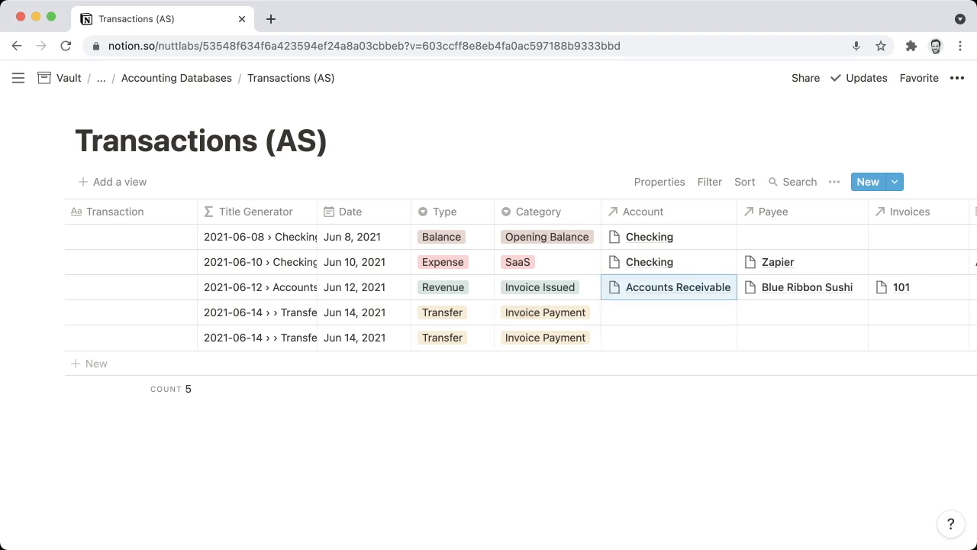
left_click(669, 312)
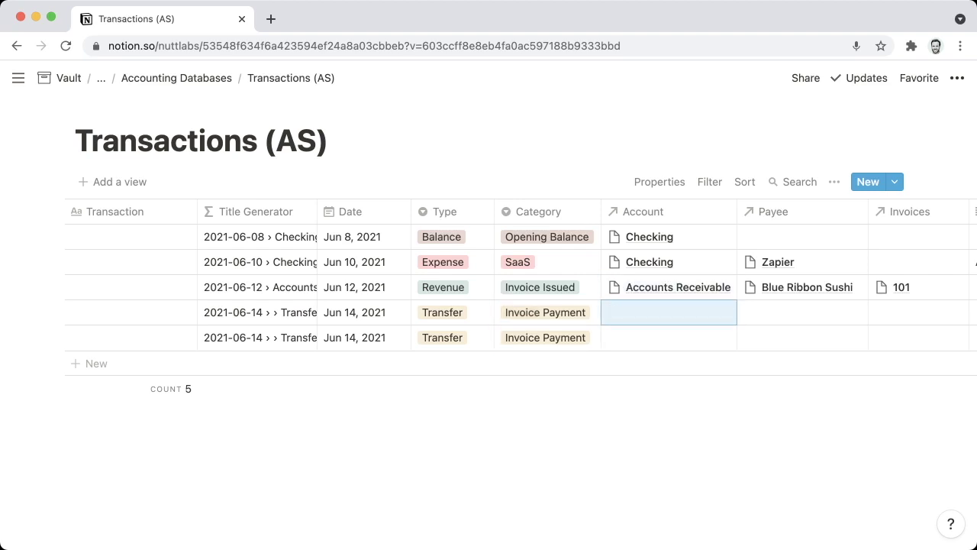
key("ctrl+v")
Step: Assign Checking as the Account of the fifth row by copying it from an existing row
left_click(669, 338)
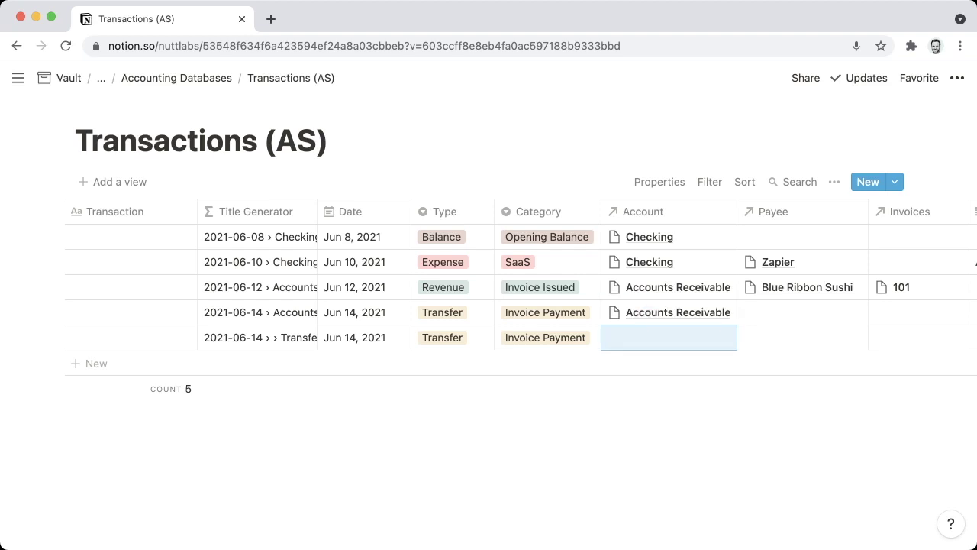
key("Up")
key("Up")
key("Up")
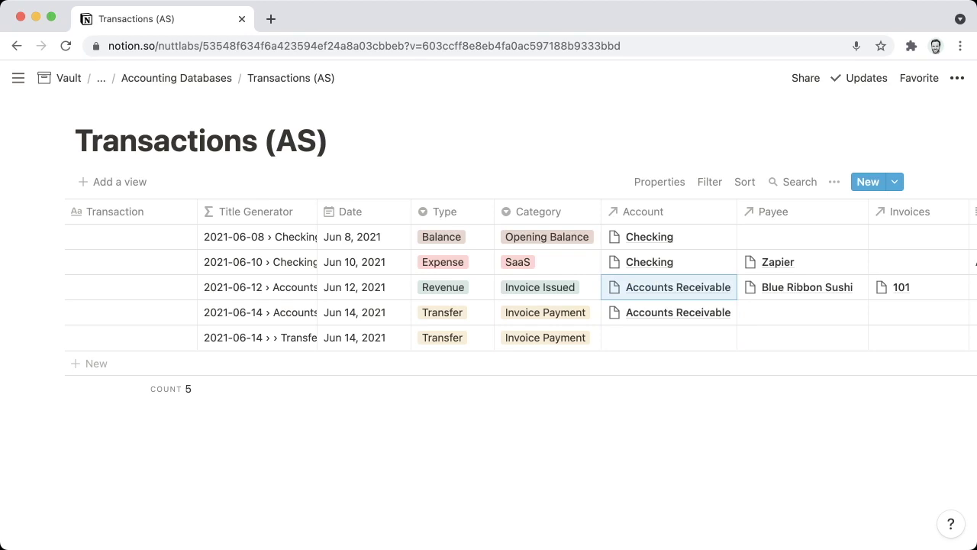
key("Down")
key("Down")
key("Down")
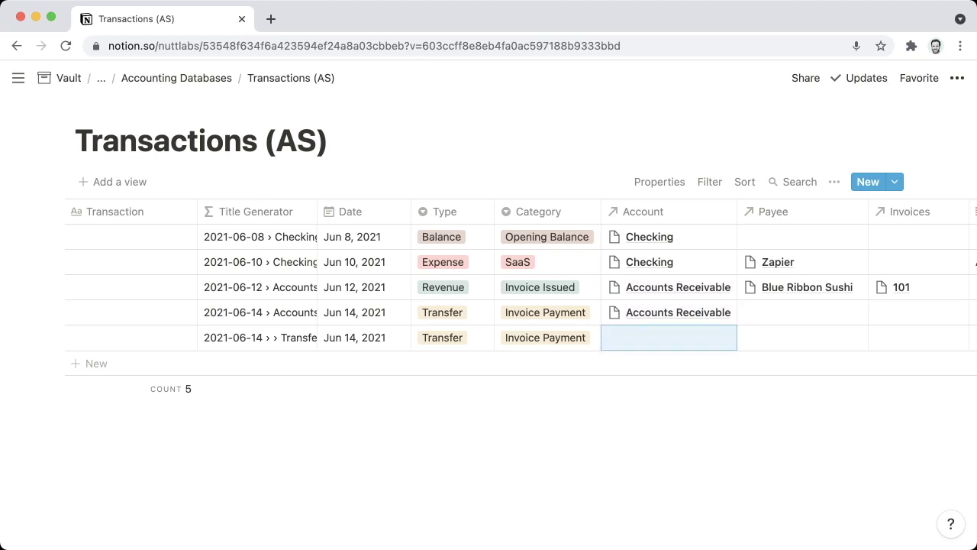
type("Checking")
key("Up")
key("Down")
key("Up")
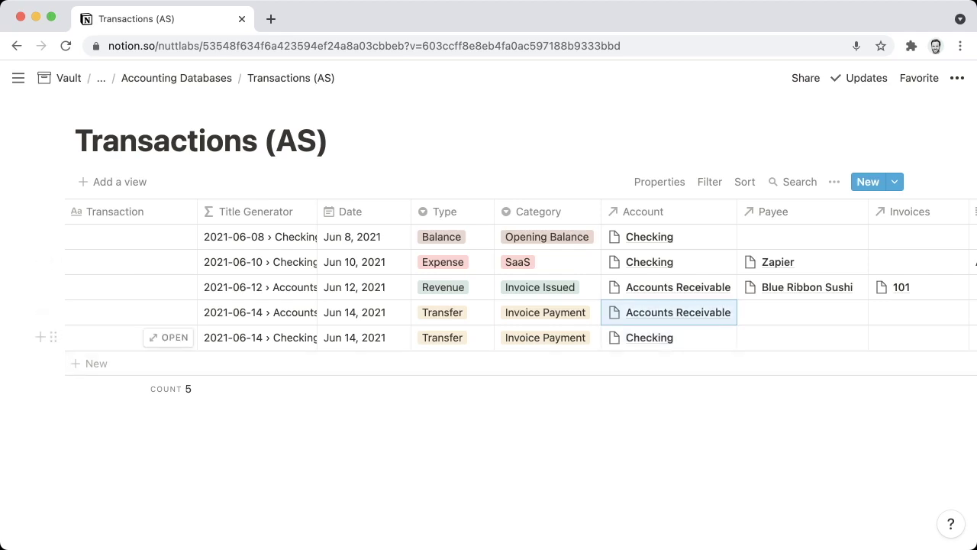
Step: Link invoice 101 to both transfer rows by copying it from the revenue row
scroll(489, 306, "right", 3)
scroll(488, 306, "right", 1)
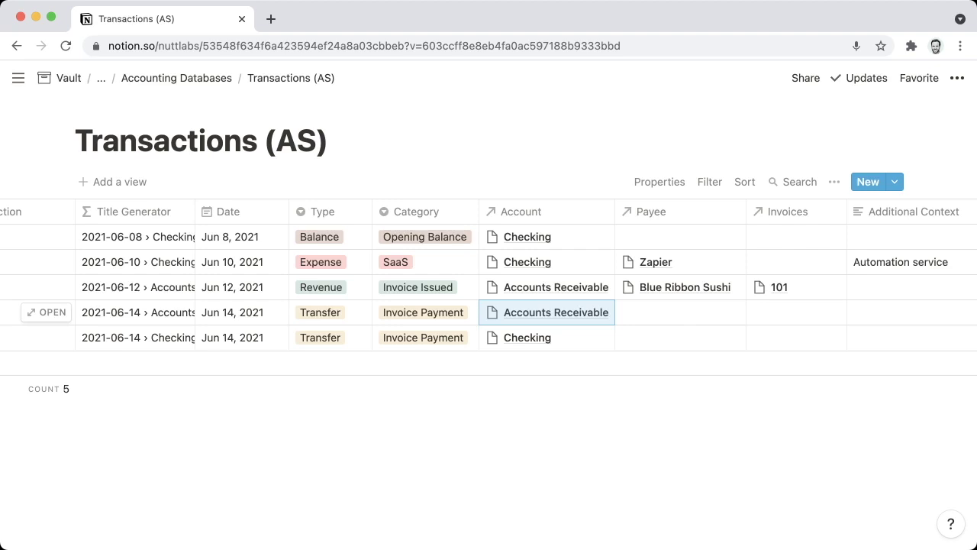
scroll(489, 287, "right", 3)
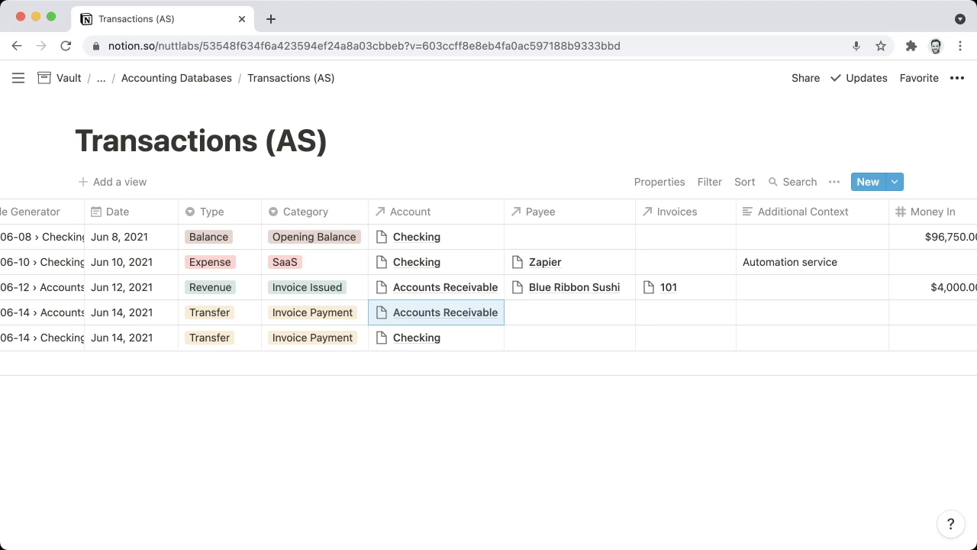
left_click(686, 287)
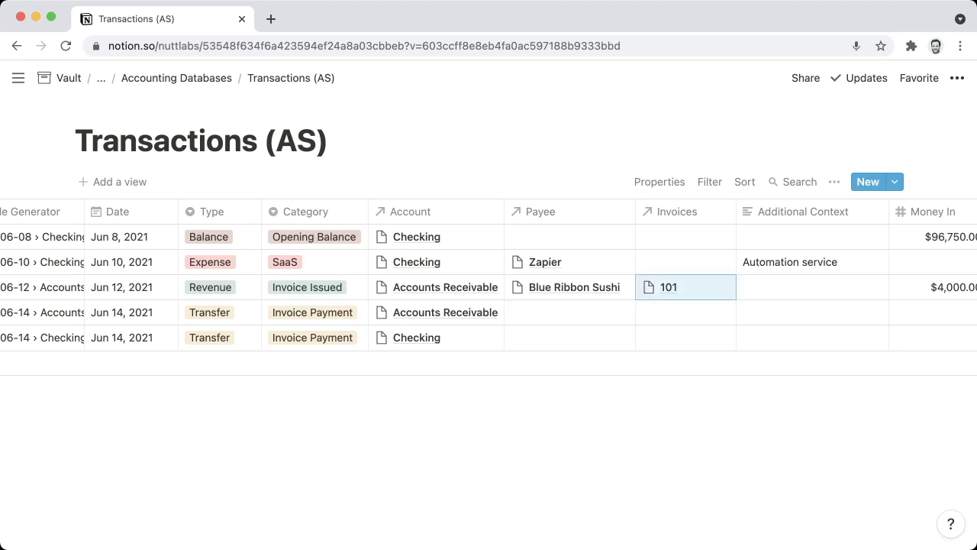
left_click(685, 313)
type("101")
left_click(686, 338)
type("101")
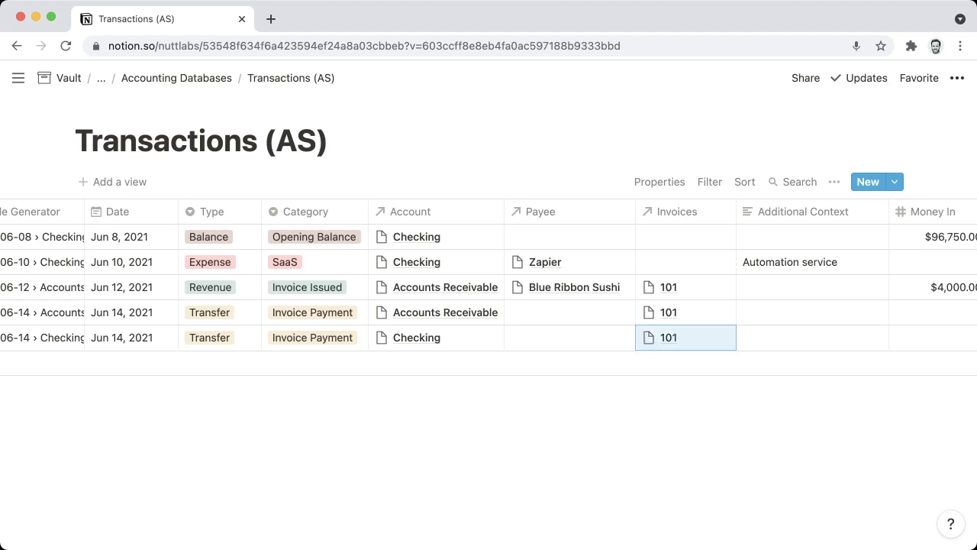
Step: Enter "Paid with Ripple" as the Additional Context of the Accounts Receivable transfer row
scroll(489, 290, "right", 5)
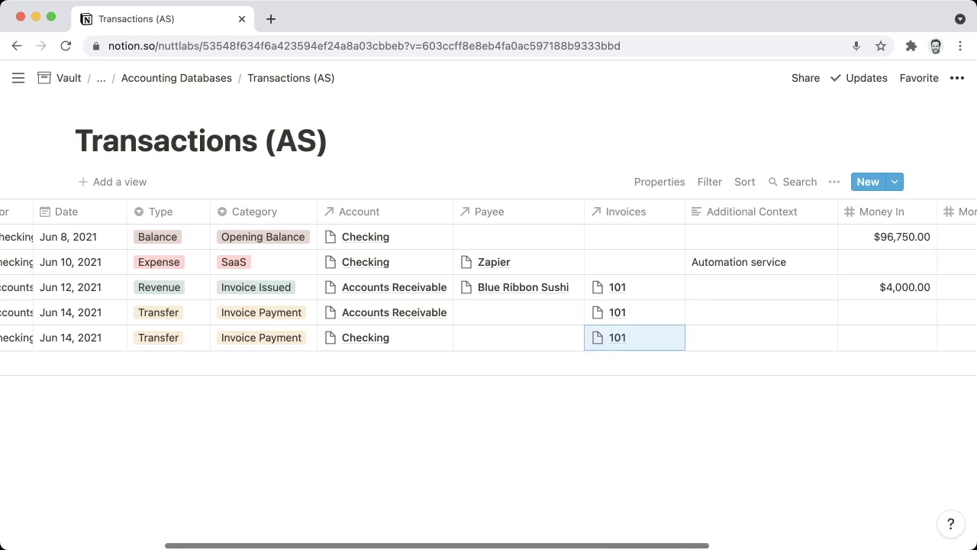
scroll(488, 290, "right", 10)
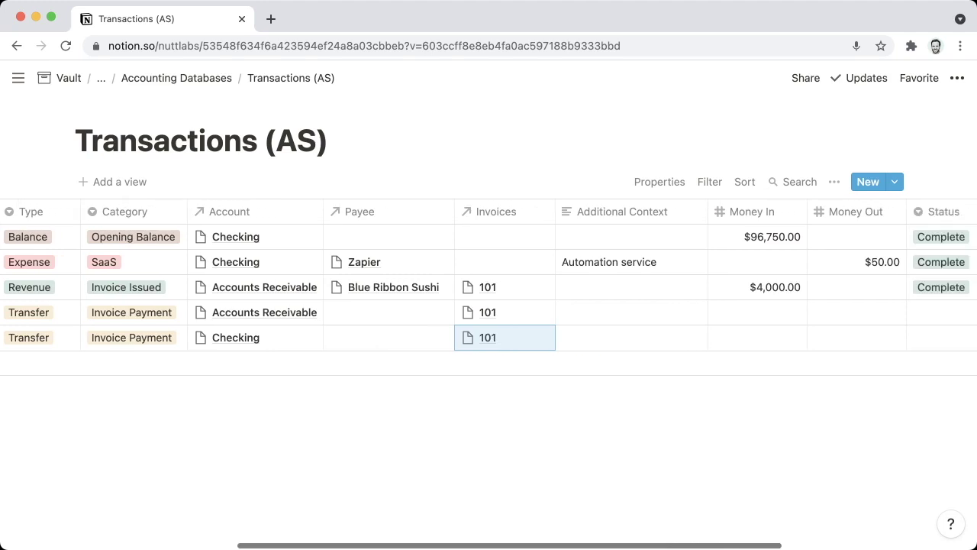
scroll(489, 290, "right", 1)
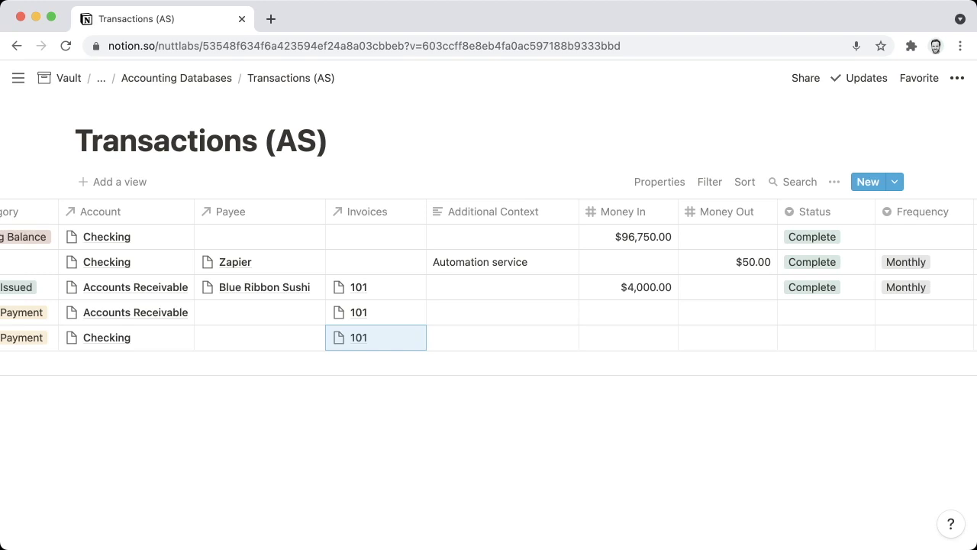
left_click(502, 312)
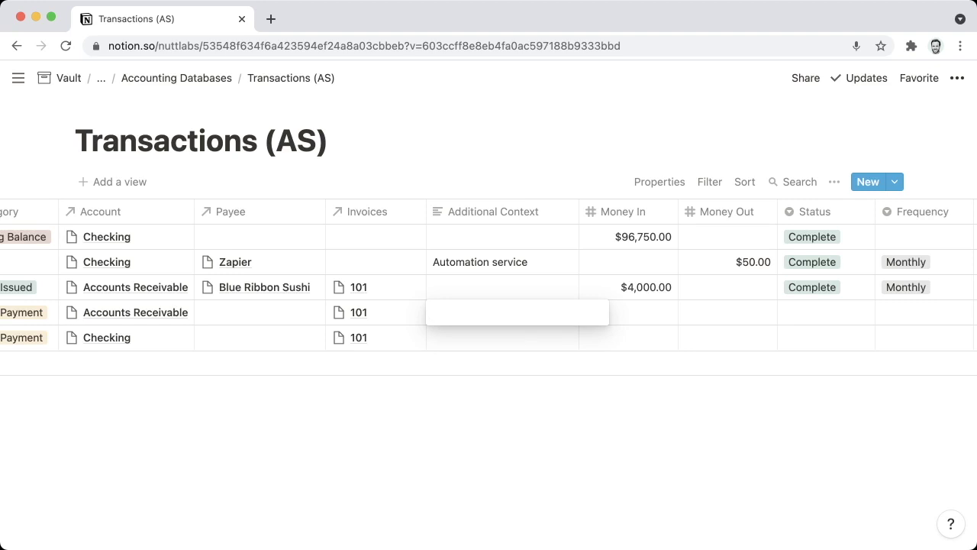
type("Paid with Ripple")
key("Return")
key("Up")
Step: Set Money Out to 4000 for the Accounts Receivable transfer row
key("Right")
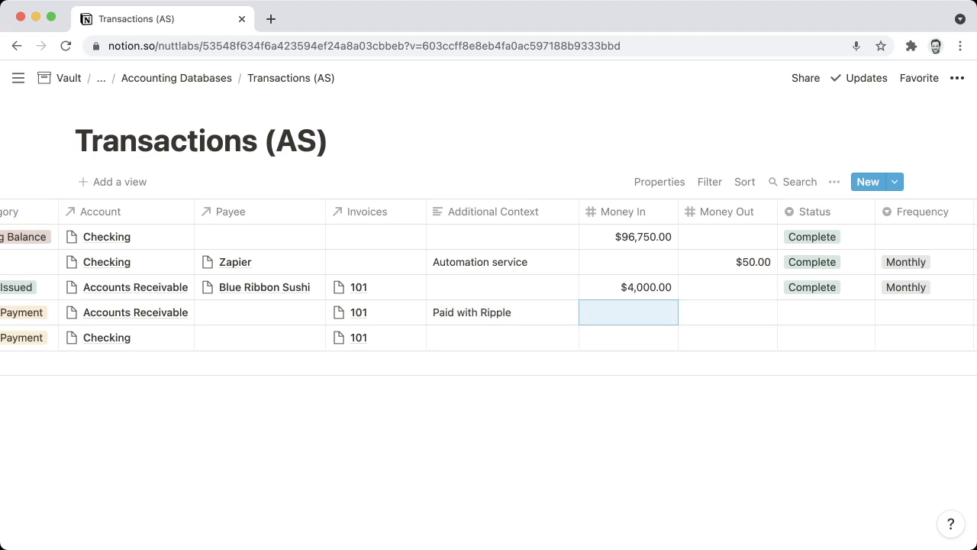
key("Right")
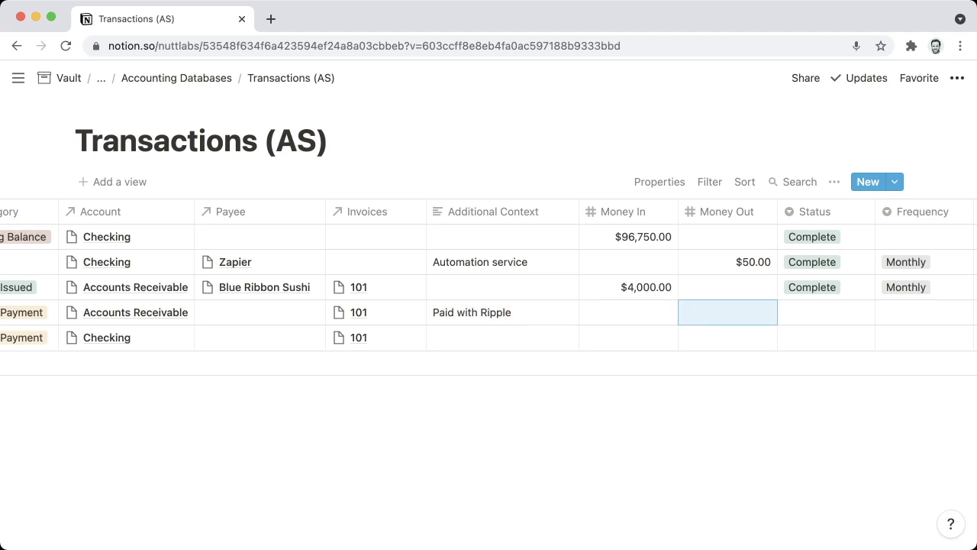
type("4000")
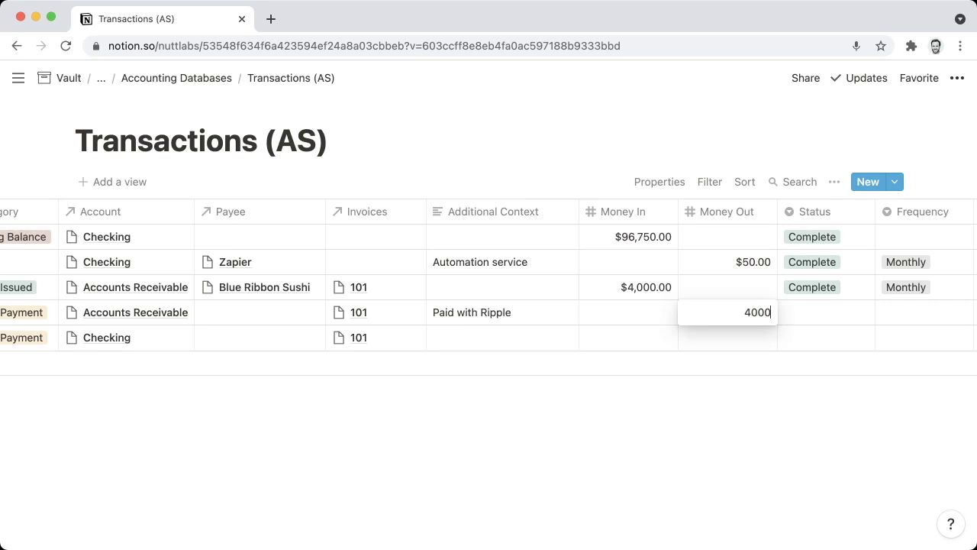
key("Escape")
key("Left")
key("Right")
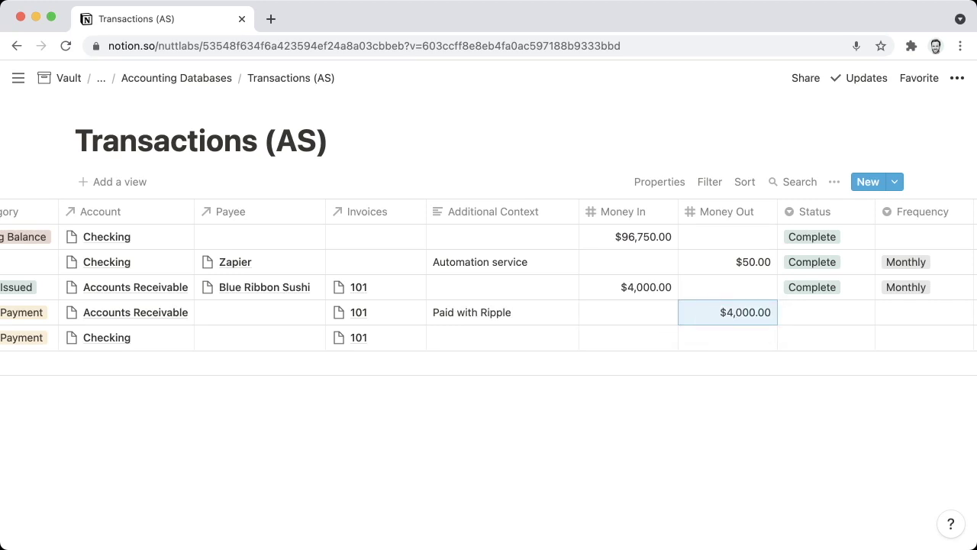
Step: Set Money In to 4000 for the Checking transfer row
key("Left")
key("Left")
key("Right")
key("Right")
key("Down")
key("Left")
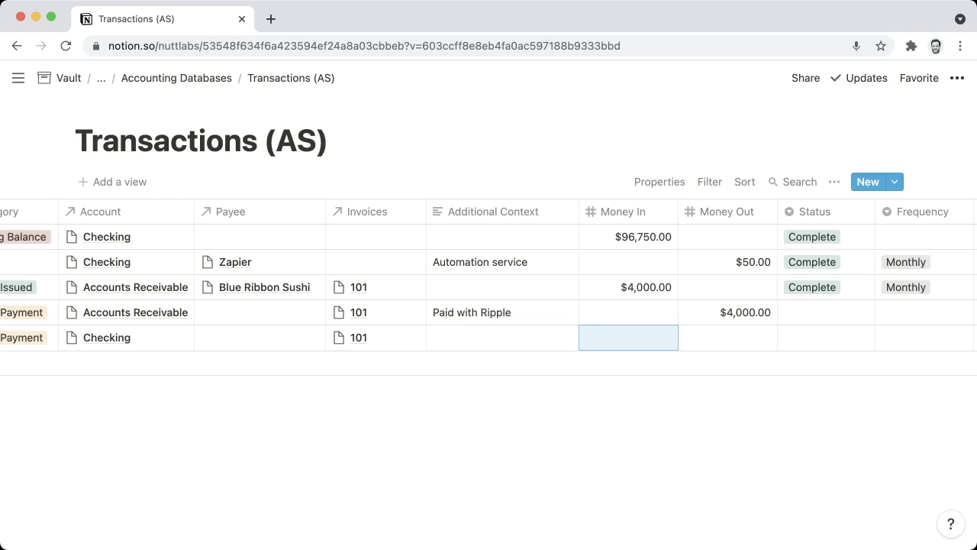
type("4000")
key("Return")
key("Left")
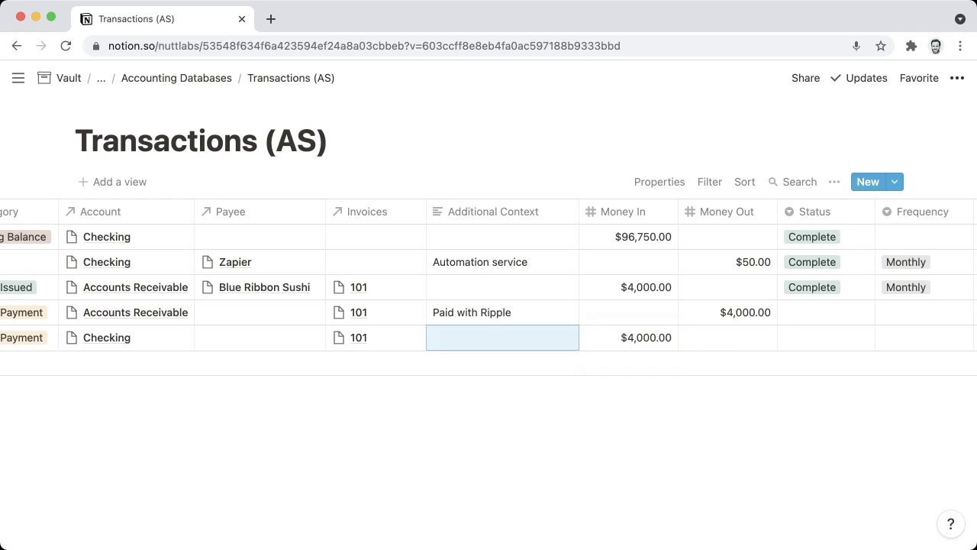
key("Right")
Step: Assign the Processing option as the Status of both transfer rows
scroll(687, 312, "right", 5)
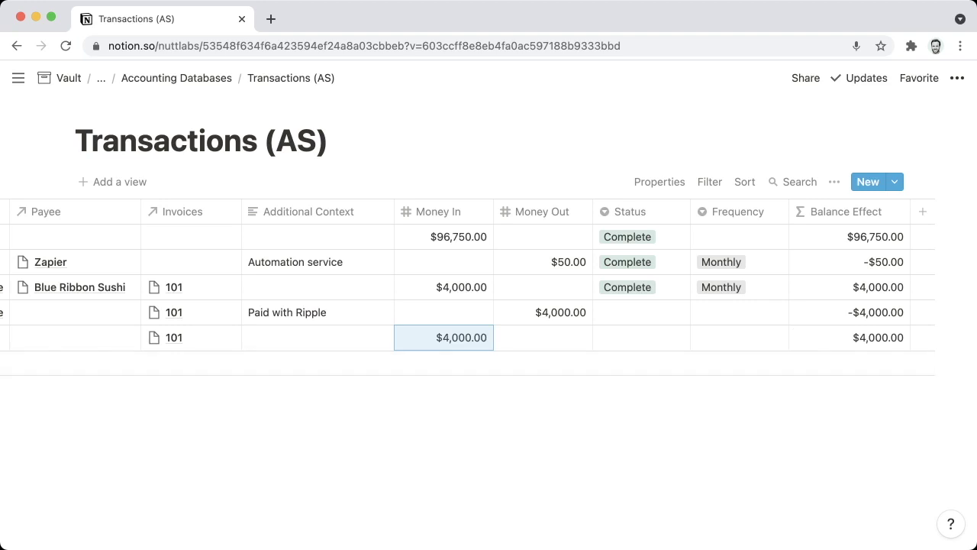
left_click(641, 312)
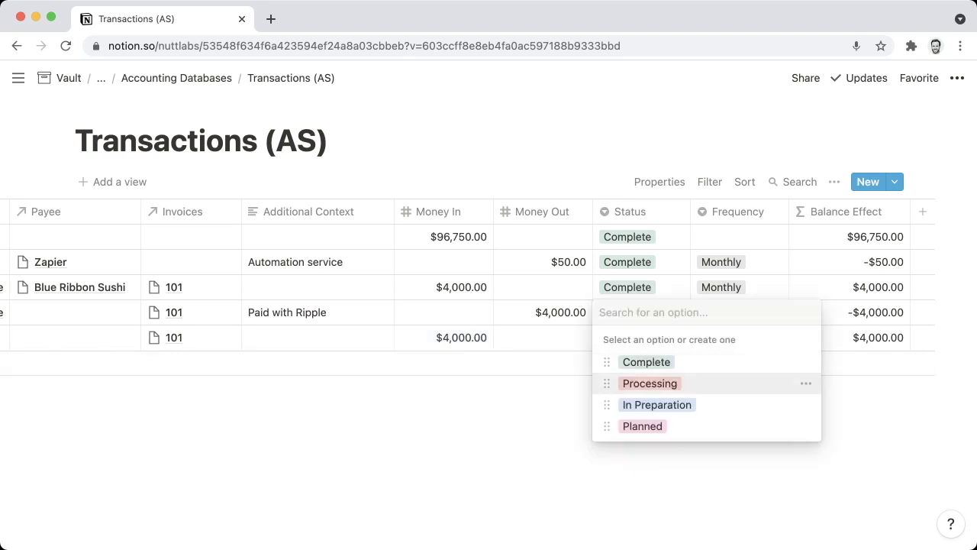
left_click(650, 383)
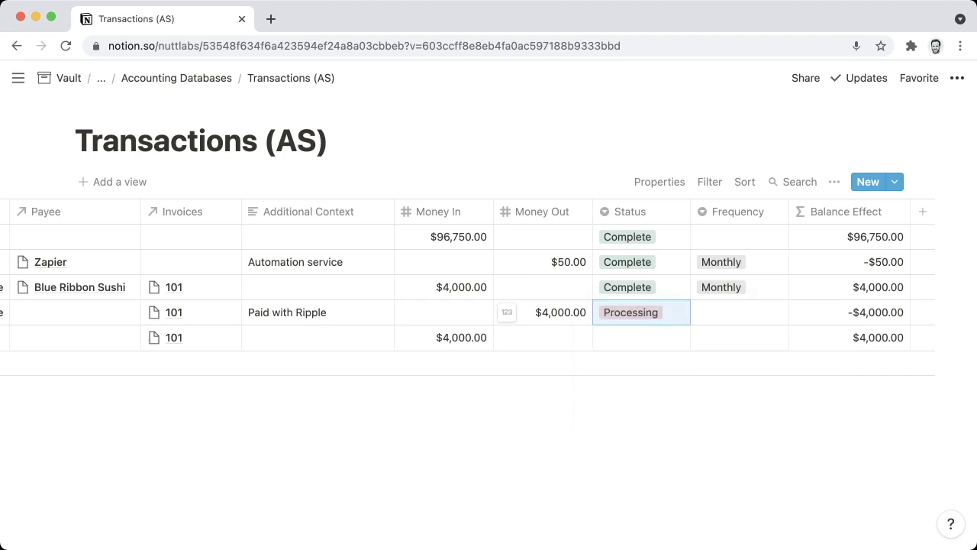
left_click(641, 337)
type("Processing")
key("Up")
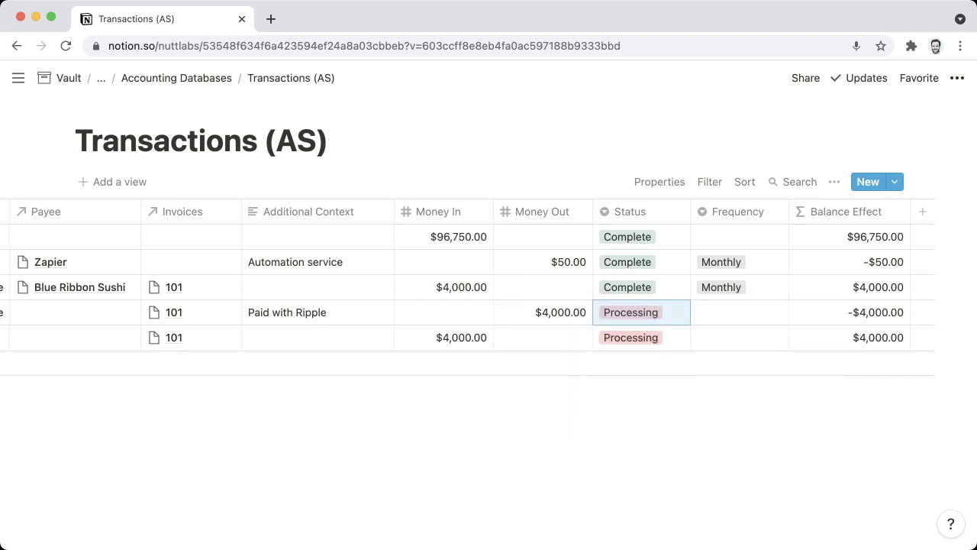
Step: Change the color of the Processing option in the Status property to Yellow
key("Return")
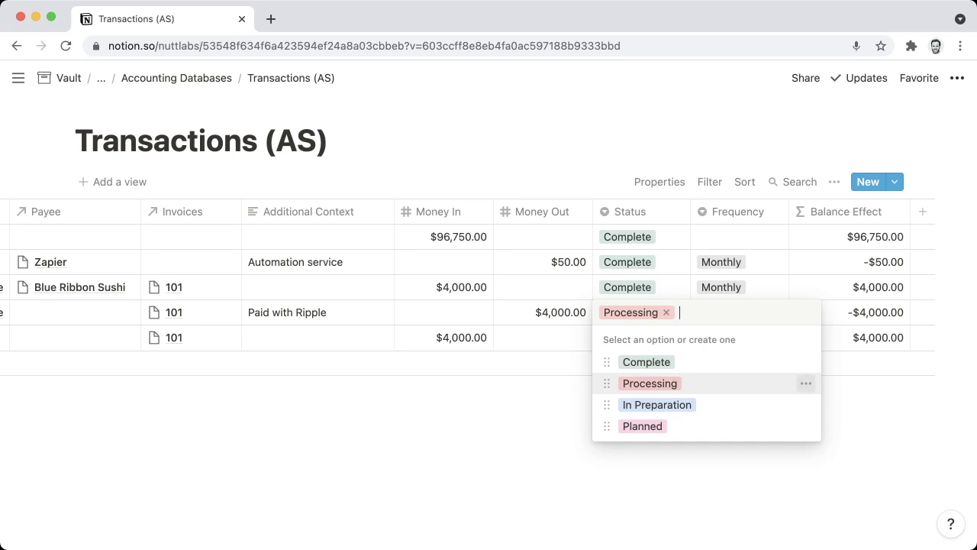
left_click(806, 383)
left_click(801, 418)
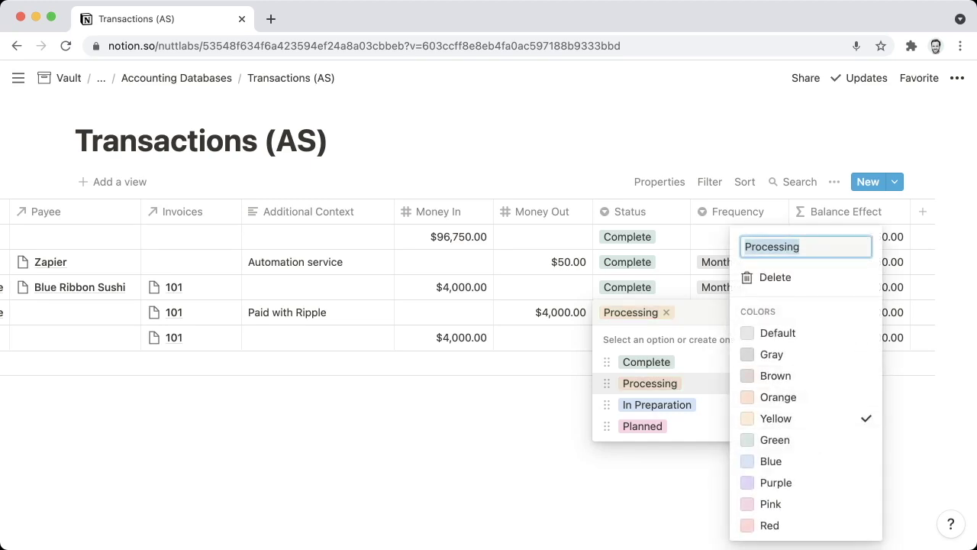
key("Escape")
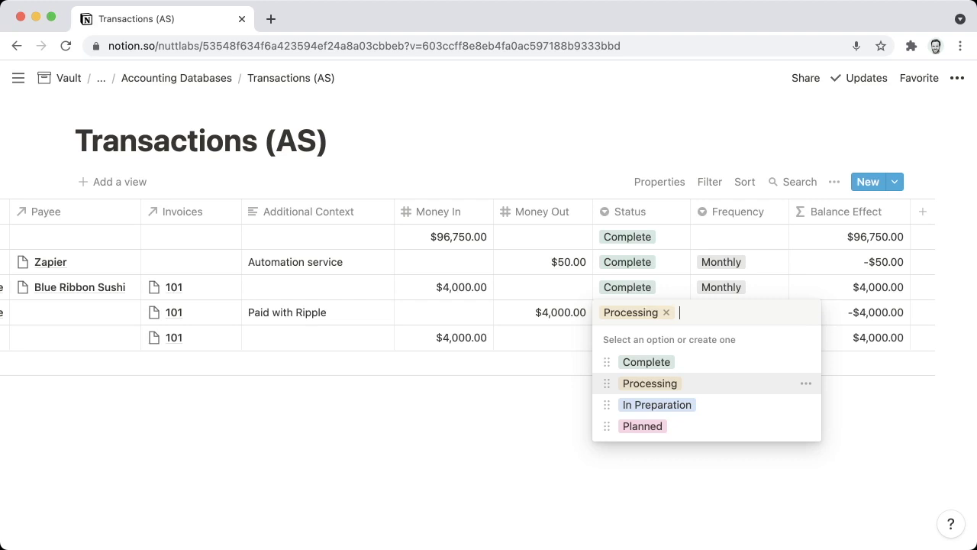
Step: Add a new transaction below the Checking transfer row and set its Date to Jun 16, 2021
key("Escape")
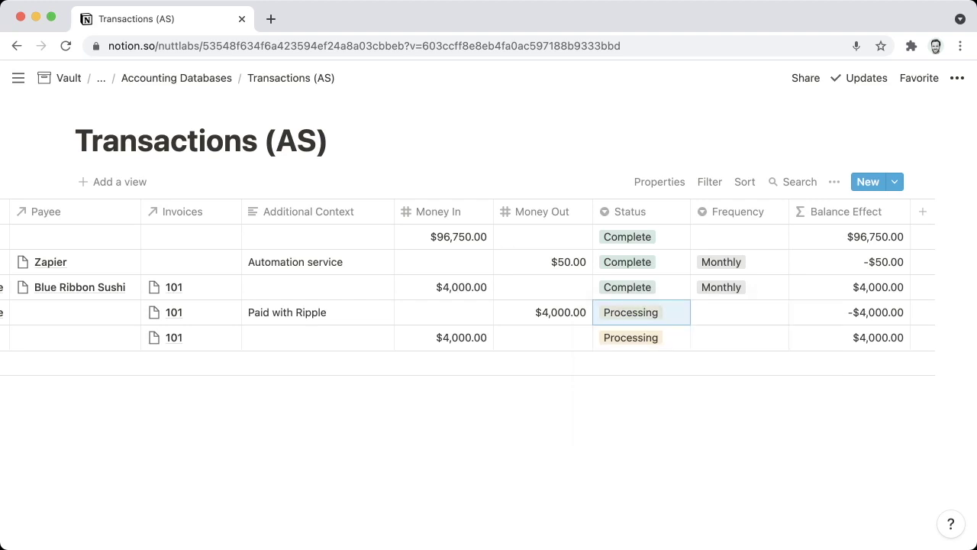
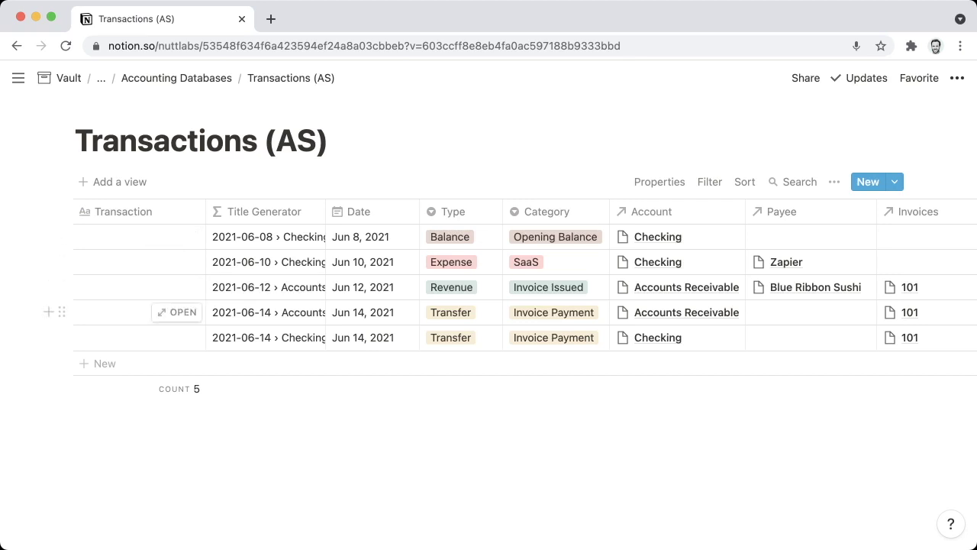
left_click(105, 364)
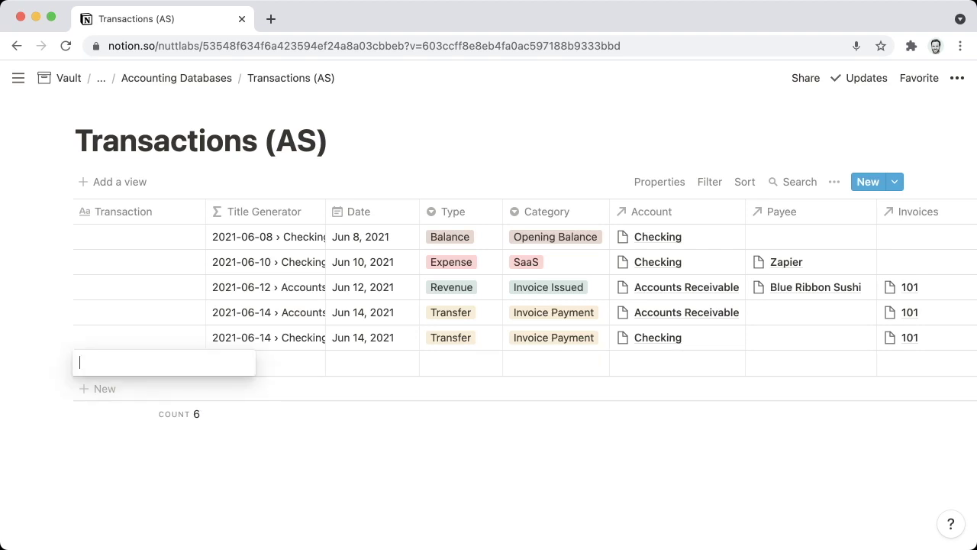
key("Escape")
left_click(372, 363)
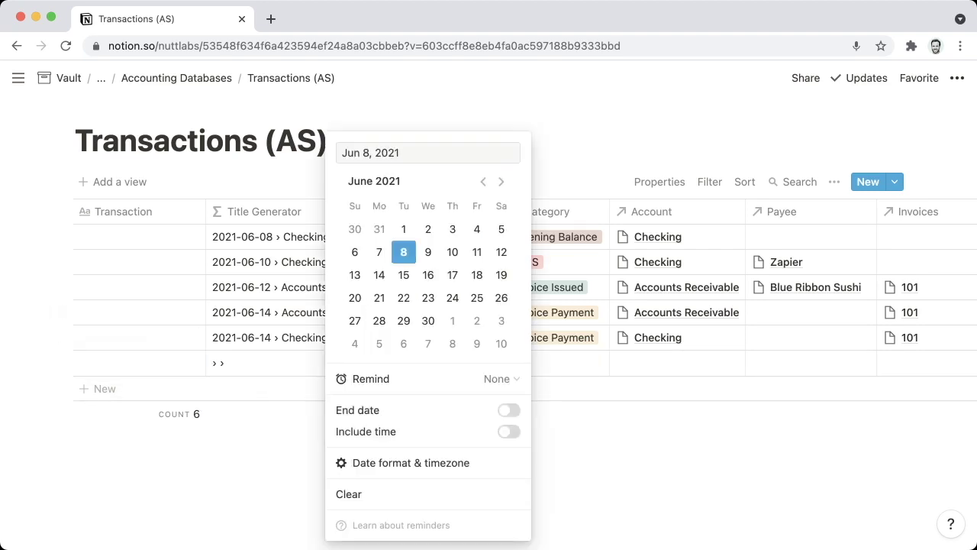
left_click(428, 274)
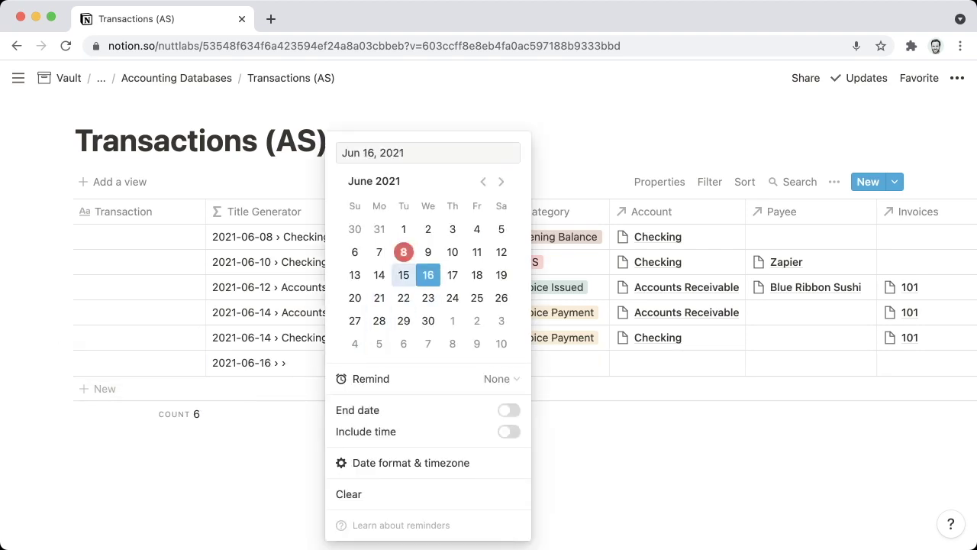
key("Escape")
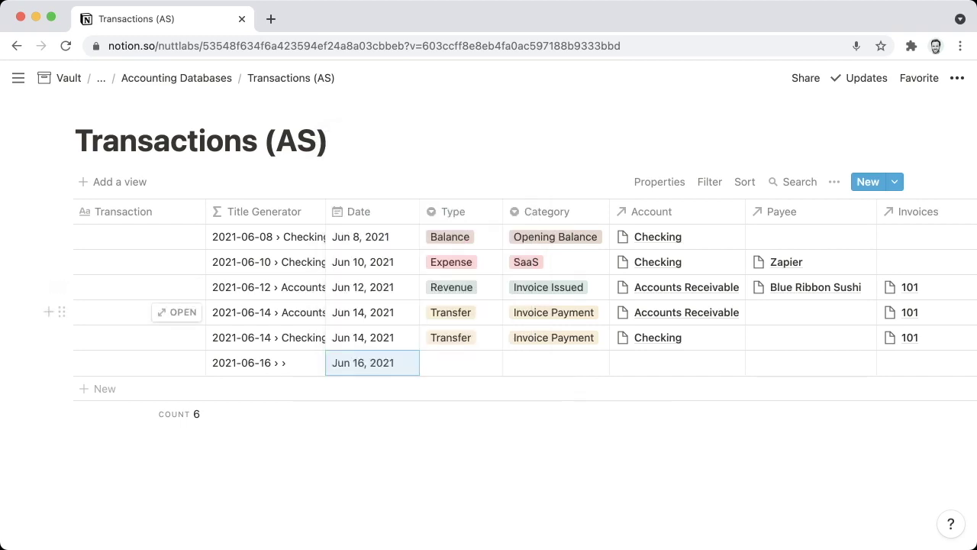
Step: Set the Type of the Jun 16, 2021 transaction to Revenue, as in the Jun 12 invoice row
key("Right")
key("Up")
key("Up")
key("Up")
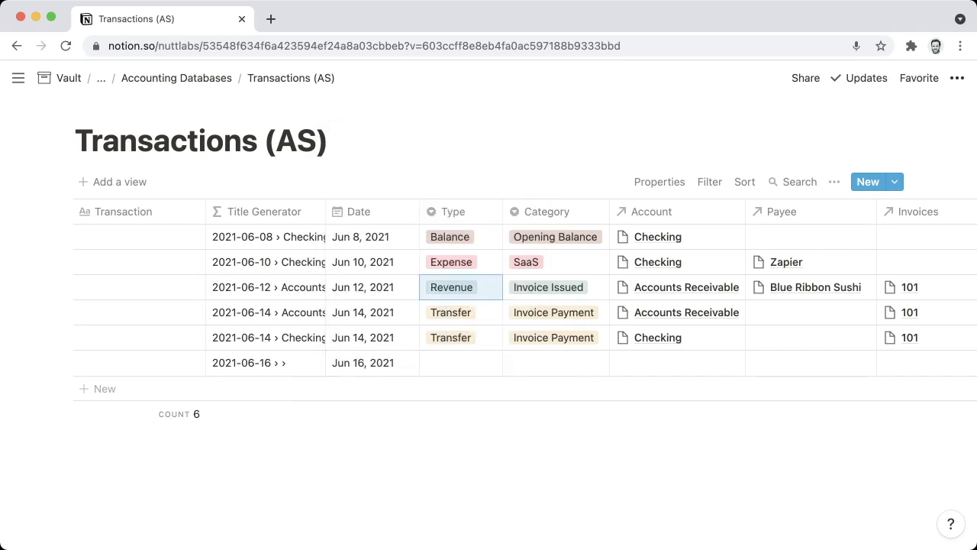
key("Down")
key("Down")
key("Down")
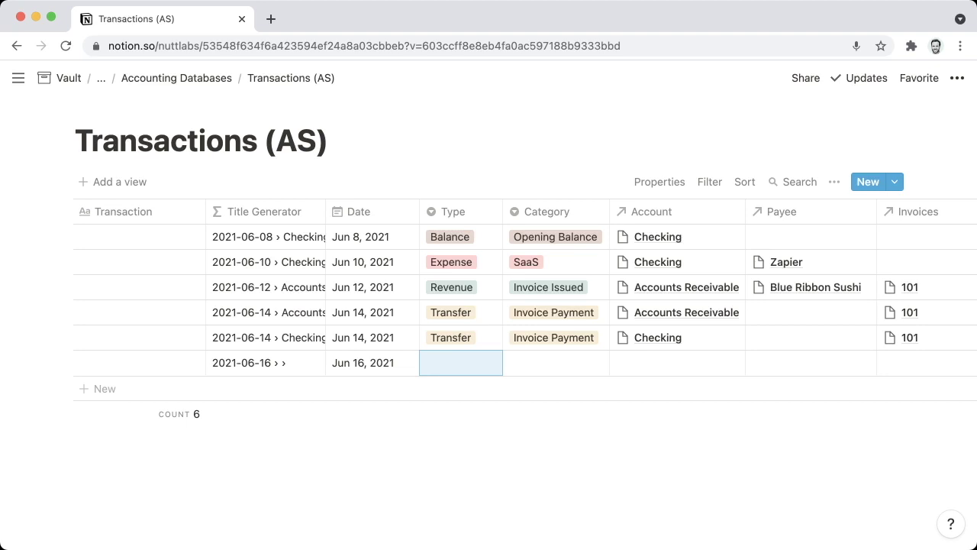
type("Revenue")
Step: Create a Template Sales option as the Category of the Jun 16, 2021 revenue transaction
key("Right")
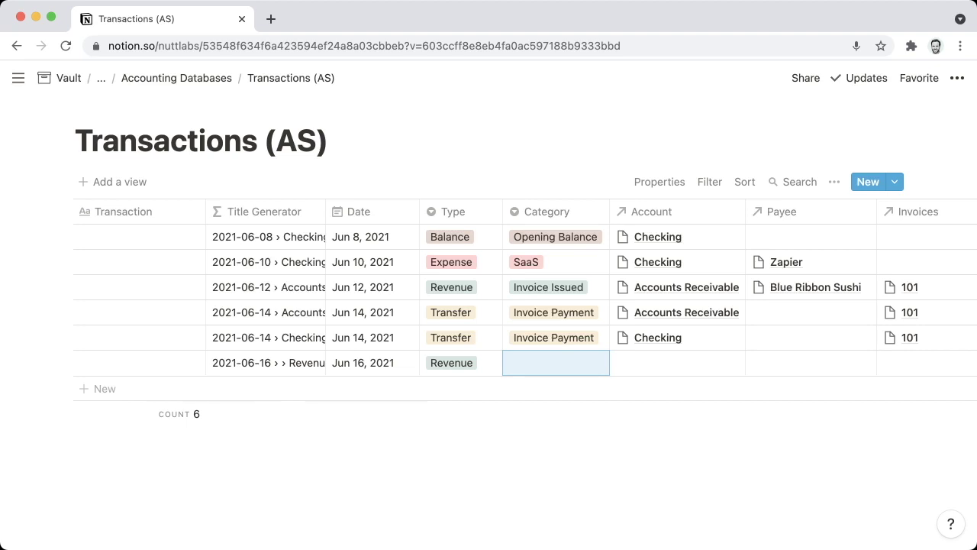
type("Templat")
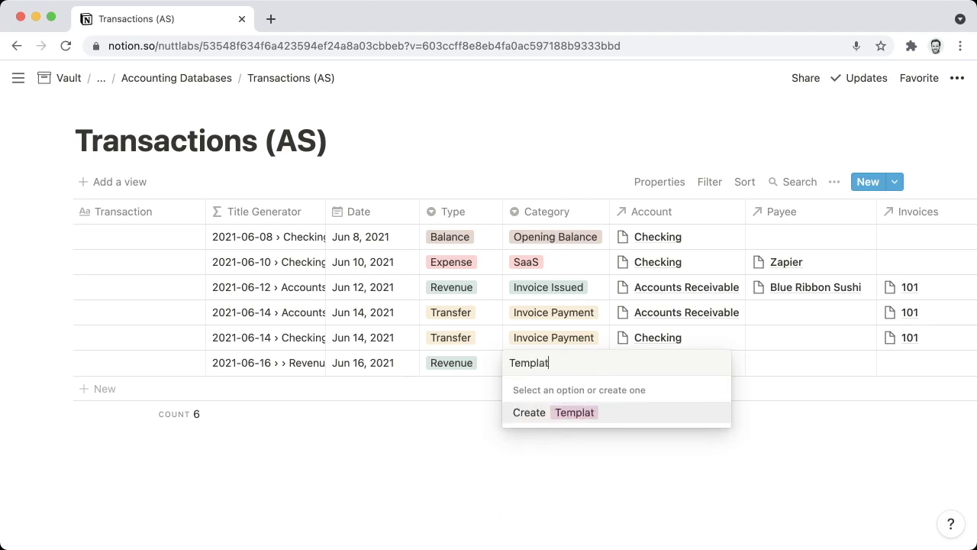
type("e Sales")
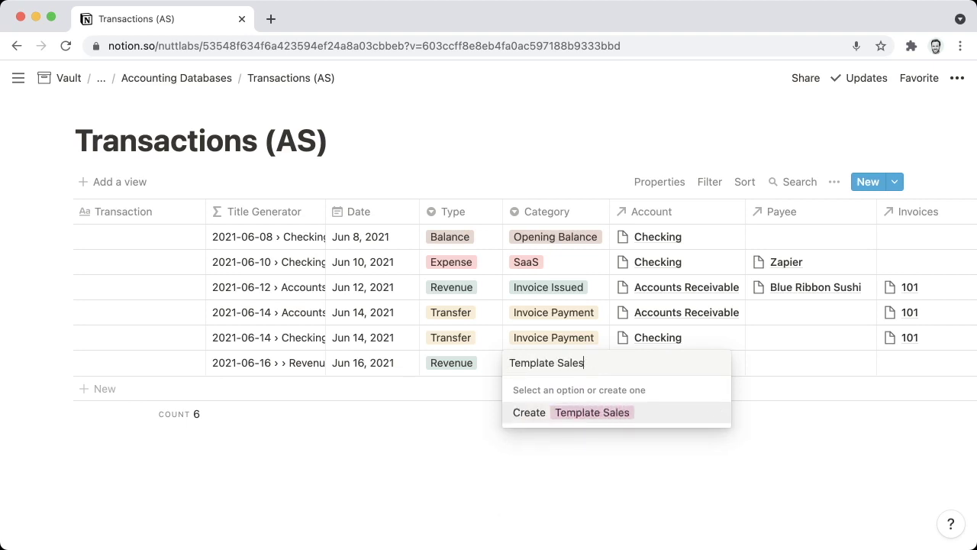
Step: Create a green Template Sales category option for the Jun 16, 2021 revenue transaction and place it directly above Invoice Payment
key("Return")
key("Return")
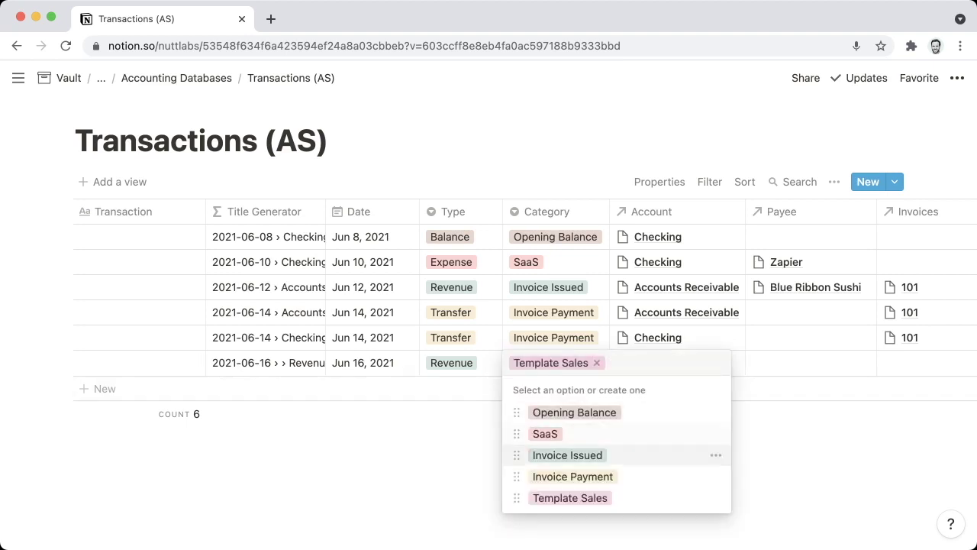
left_click(715, 498)
left_click(685, 392)
key("Escape")
left_click_drag(516, 498, 516, 475)
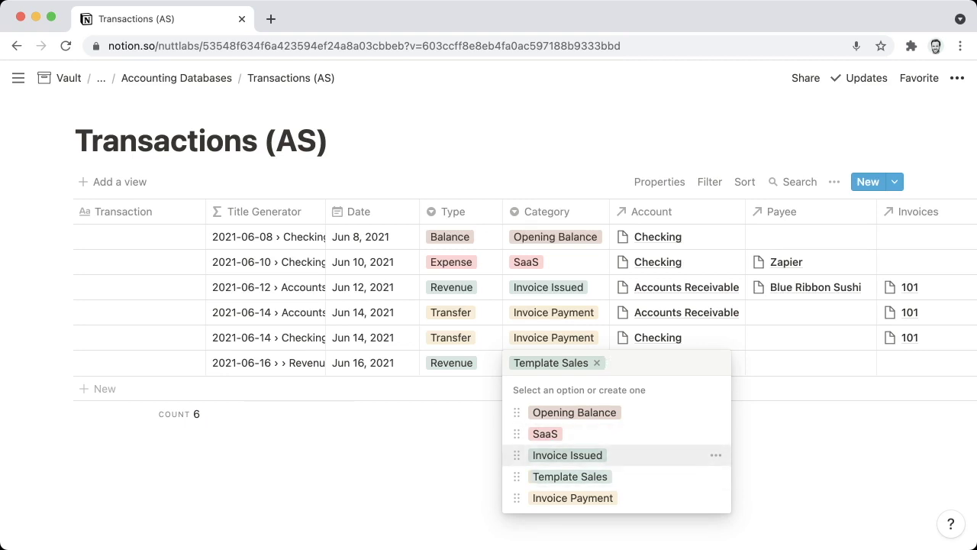
key("Escape")
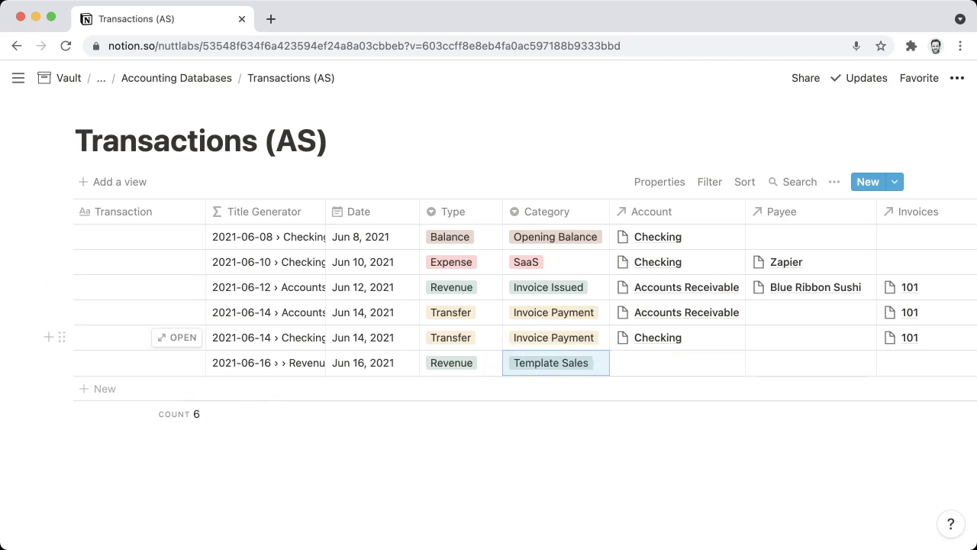
Step: Link the Template Sales transaction to the existing Stripe account
left_click(677, 362)
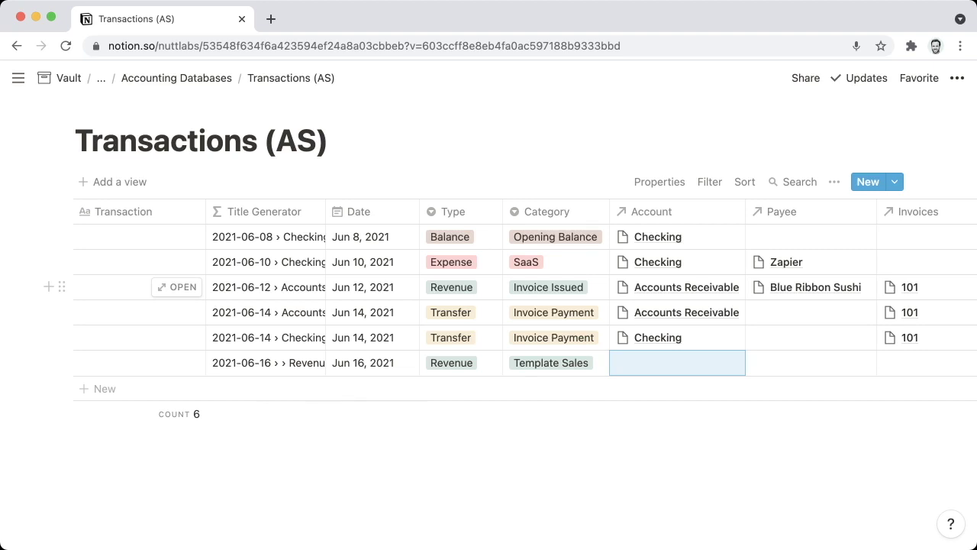
key("Return")
type("Stripe")
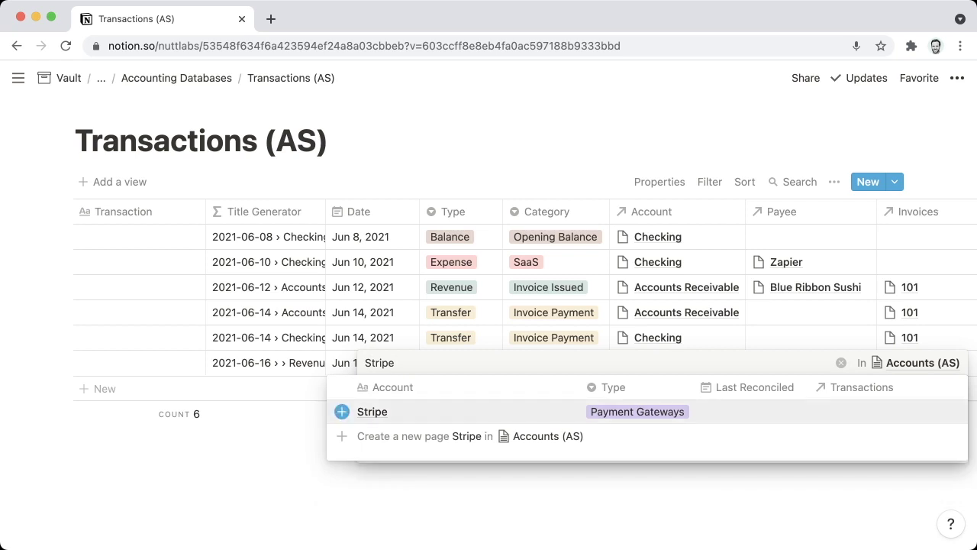
key("Return")
key("Escape")
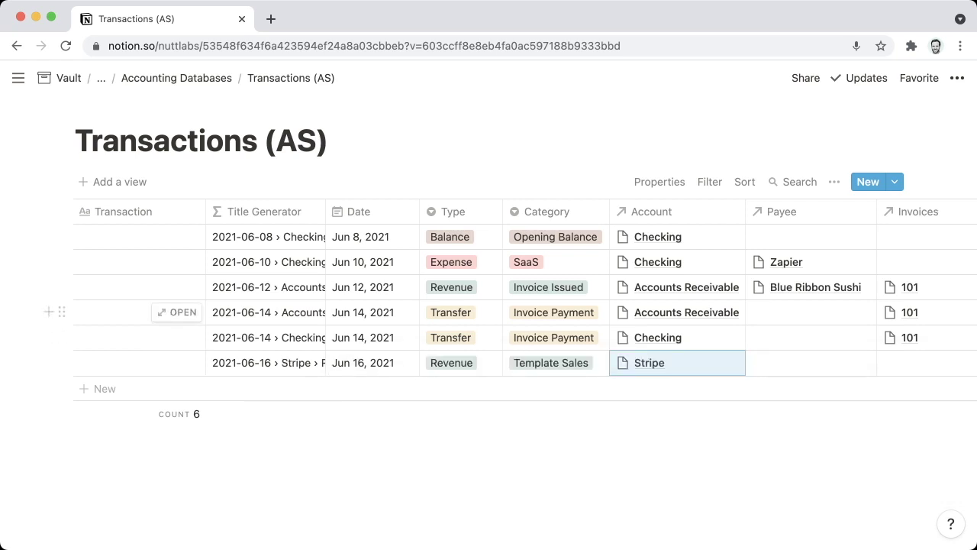
Step: Create UNC-Chapel Hill as a new organization and link it as the Template Sales transaction's payee
scroll(488, 305, "right", 3)
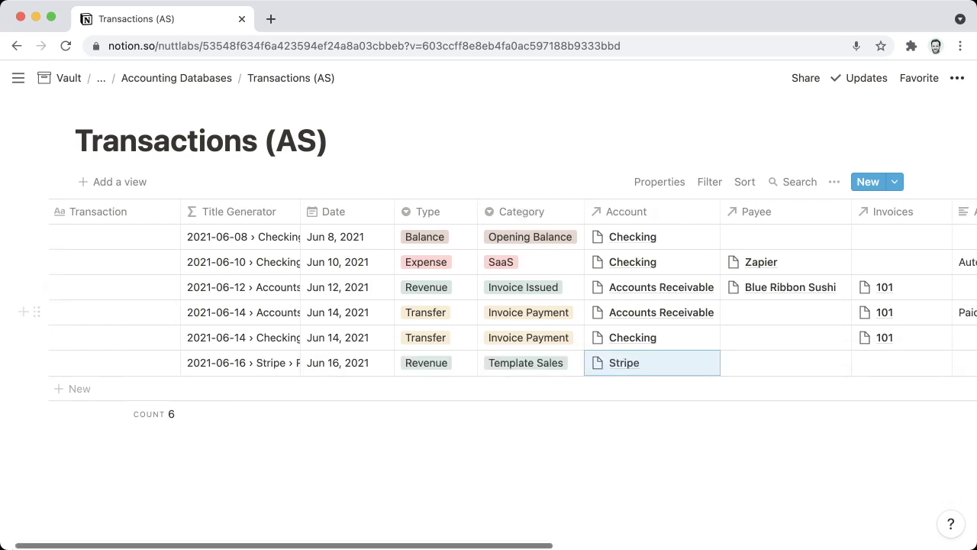
key("Return")
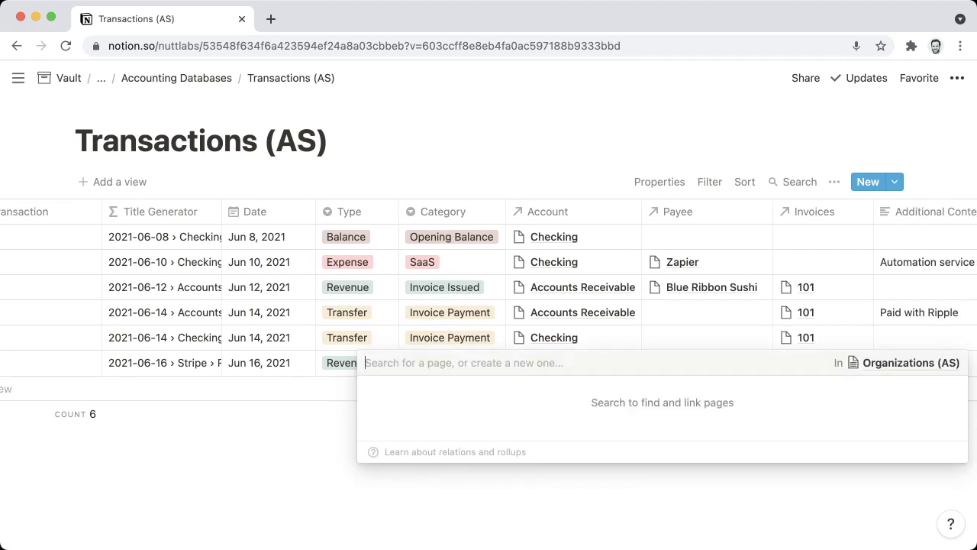
type("UNC-Chpa")
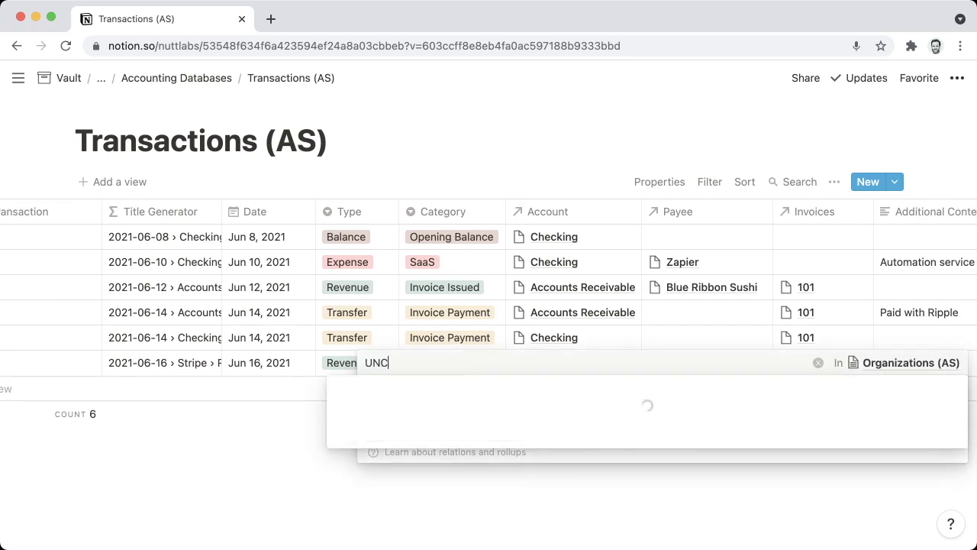
key("BackSpace")
key("BackSpace")
type("apel Hill")
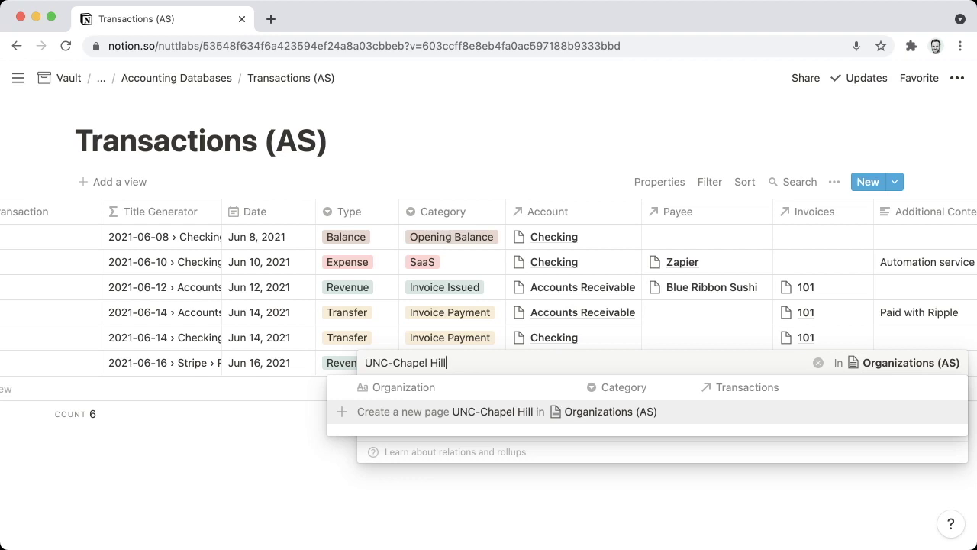
key("Return")
key("Escape")
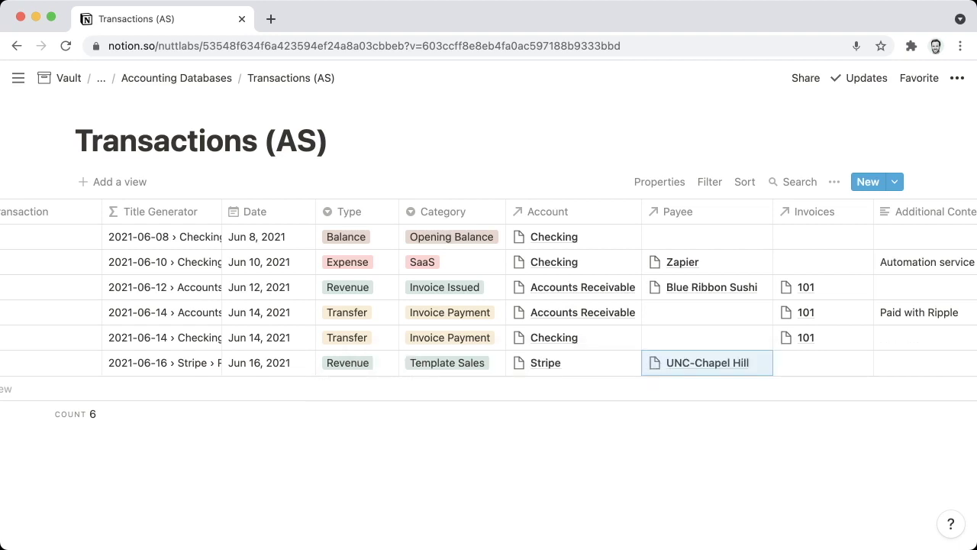
Step: Enter 200 as the Money In amount for the UNC-Chapel Hill transaction
scroll(489, 306, "right", 5)
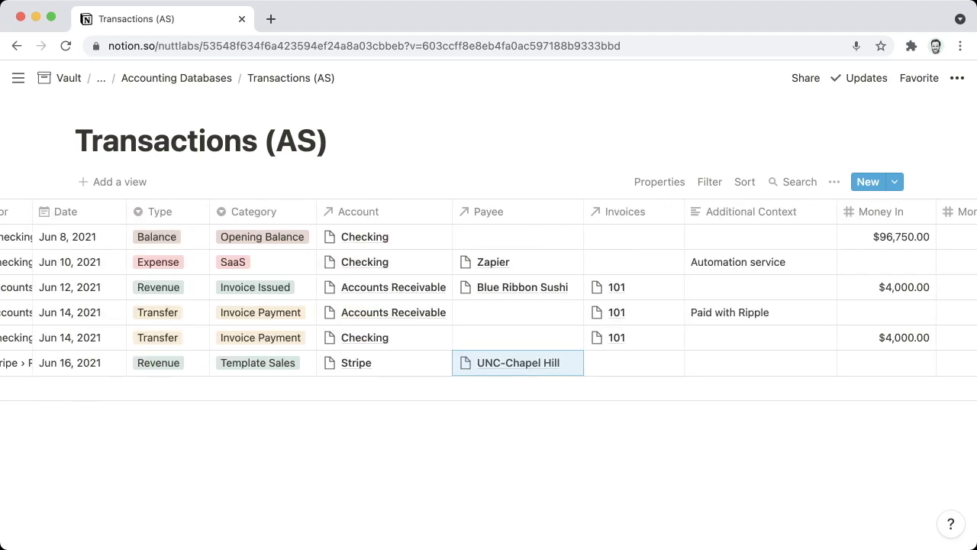
key("Right")
key("Right")
key("Right")
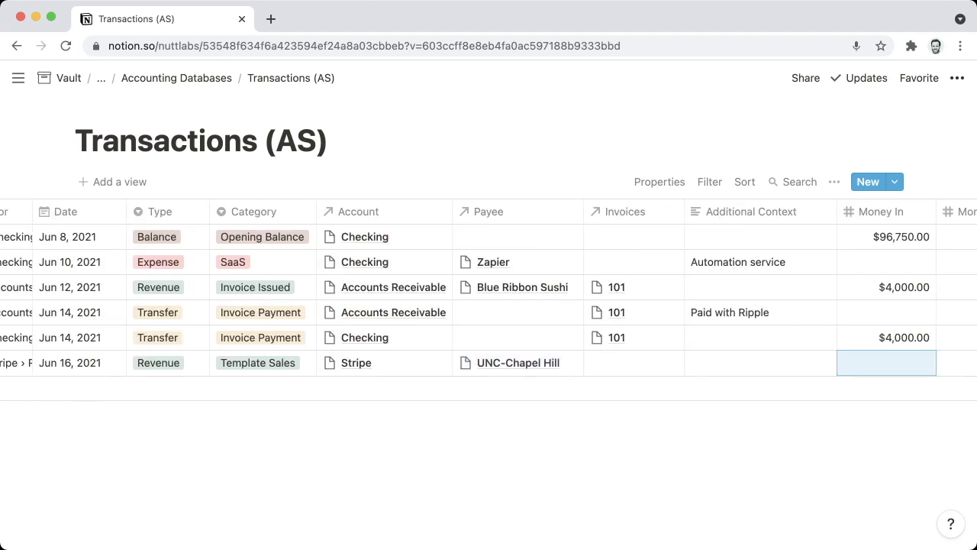
scroll(488, 305, "right", 2)
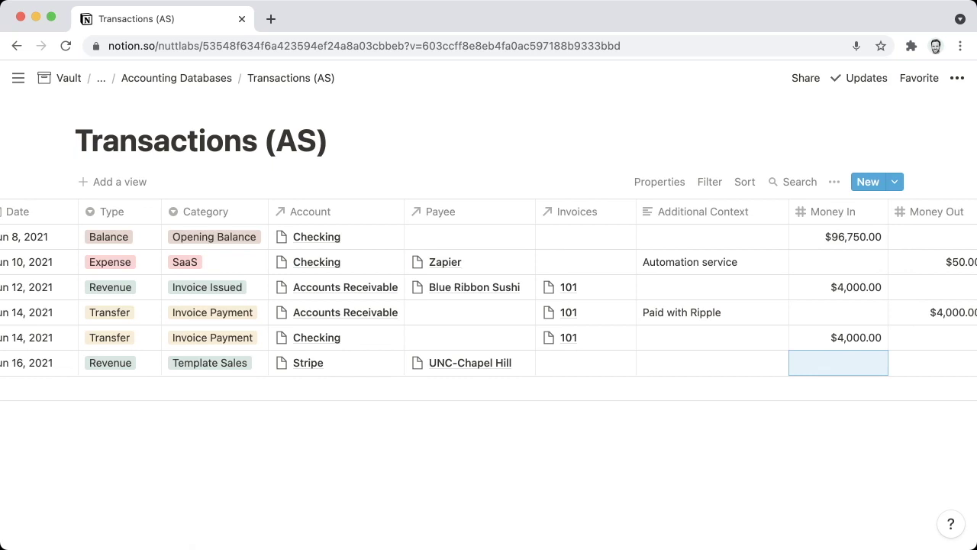
type("200")
key("shift+Tab")
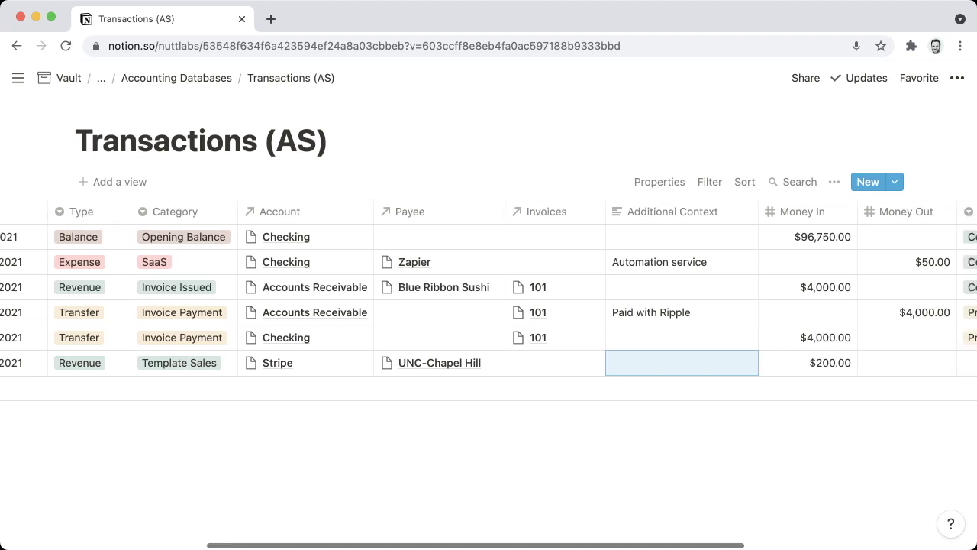
Step: Set the UNC-Chapel Hill transaction's status to Complete
scroll(489, 305, "right", 5)
scroll(489, 374, "right", 1)
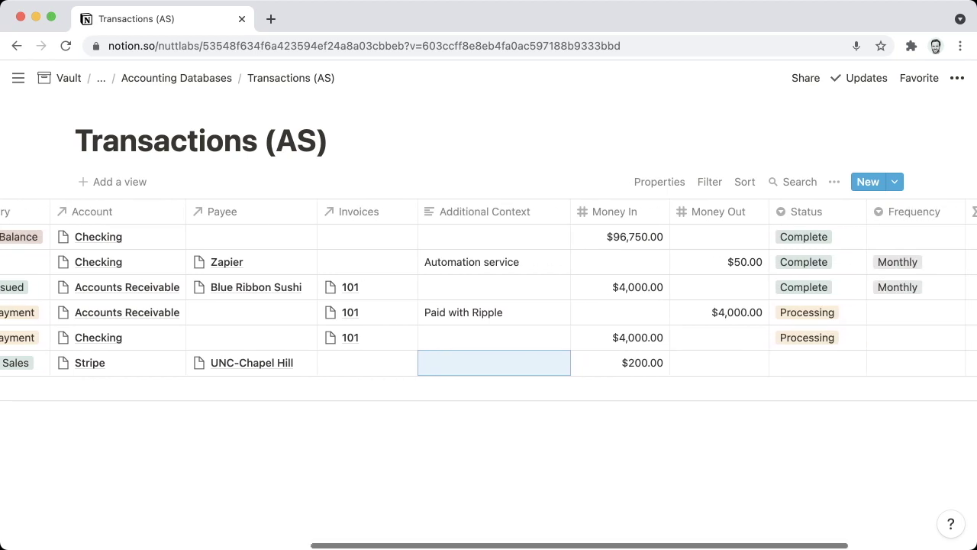
key("Right")
key("Right")
key("Right")
key("Return")
key("Down")
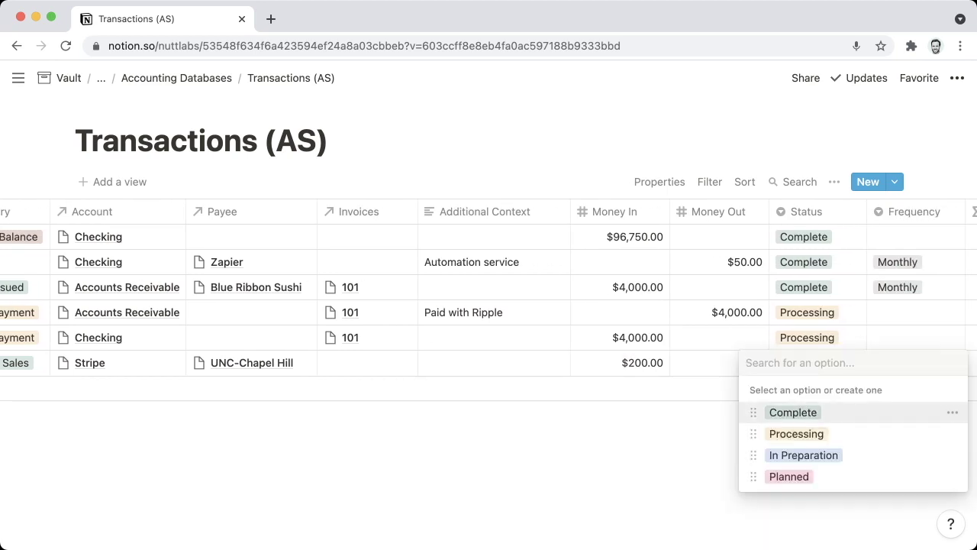
key("Return")
key("Up")
key("Up")
key("Up")
key("Return")
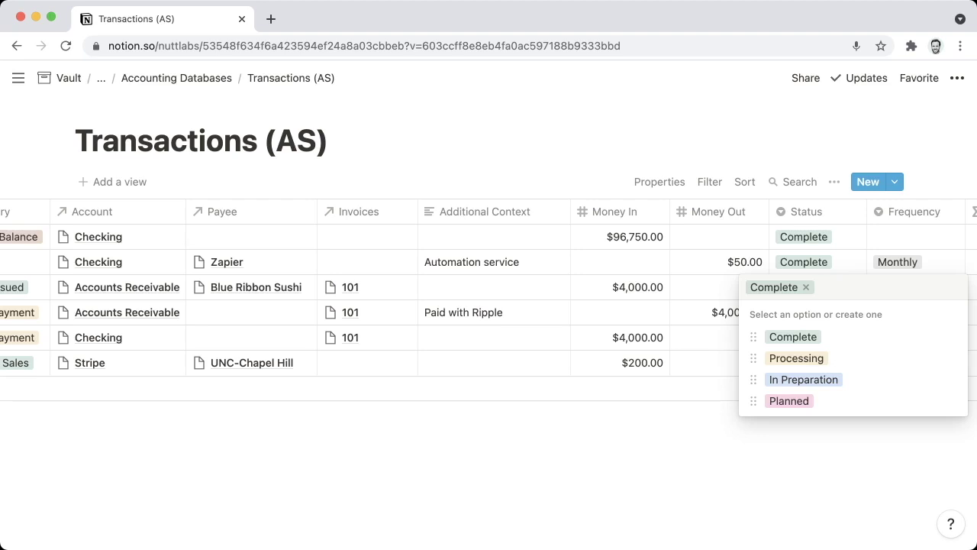
key("Escape")
Step: Add a new transaction row below the UNC-Chapel Hill sale and date it Jun 16, 2021
scroll(489, 374, "right", 3)
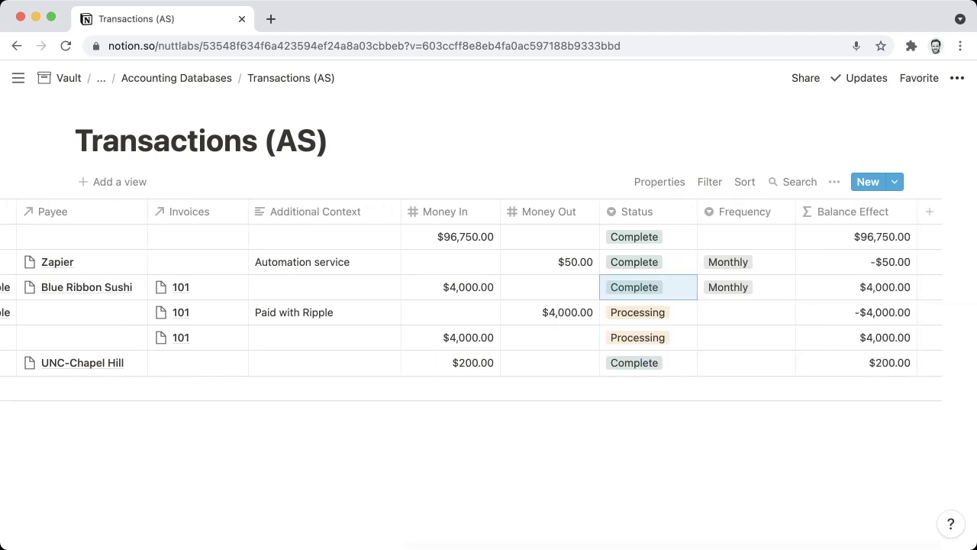
scroll(489, 374, "left", 10)
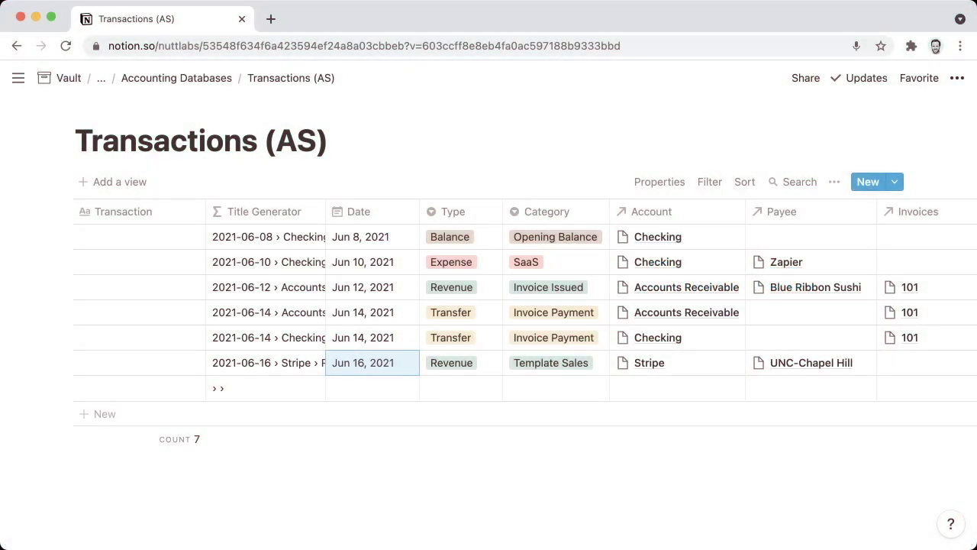
key("Down")
type("Jun 16, 2021")
Step: Copy the Expense type from the Jun 10, 2021 Zapier transaction into the new Jun 16 row
key("Right")
key("Up")
key("Up")
key("Up")
key("Up")
key("Up")
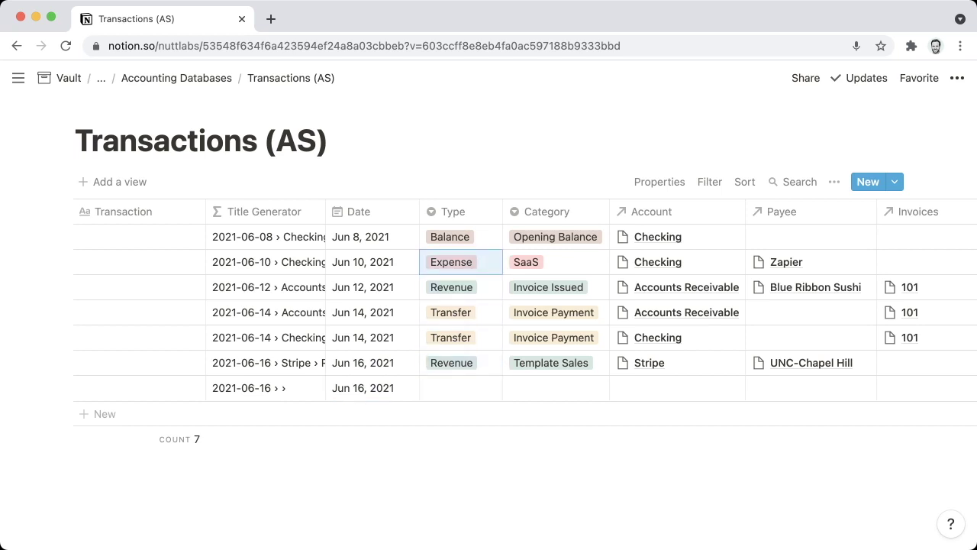
key("ctrl+c")
key("Down")
key("Down")
key("Down")
key("Down")
key("Down")
key("ctrl+v")
Step: Create a Transaction Fee category option for the new expense row and colour it red
key("Right")
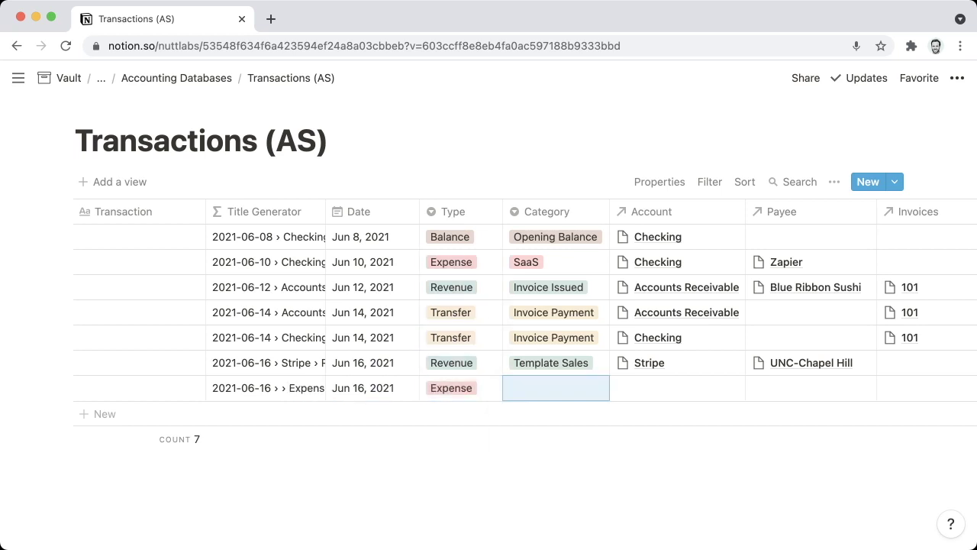
key("Return")
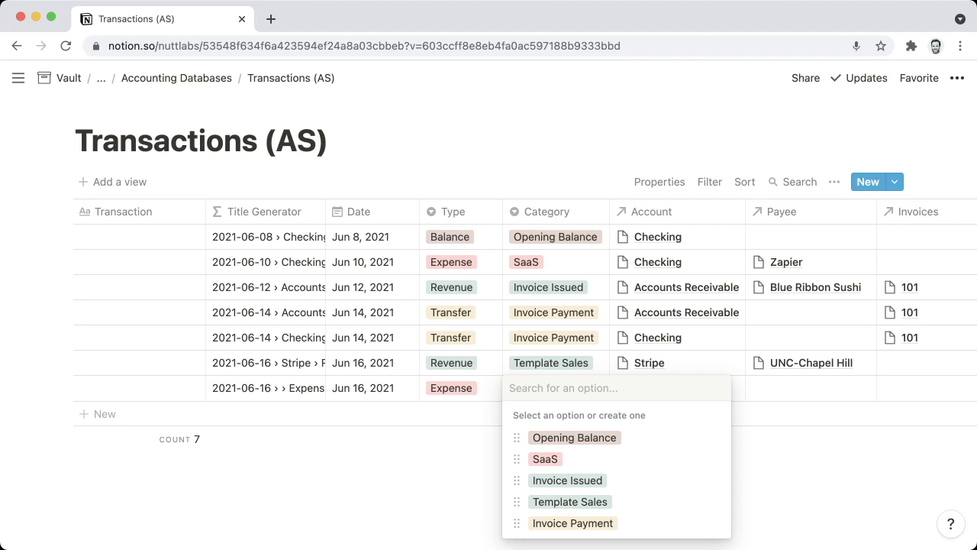
type("Transa")
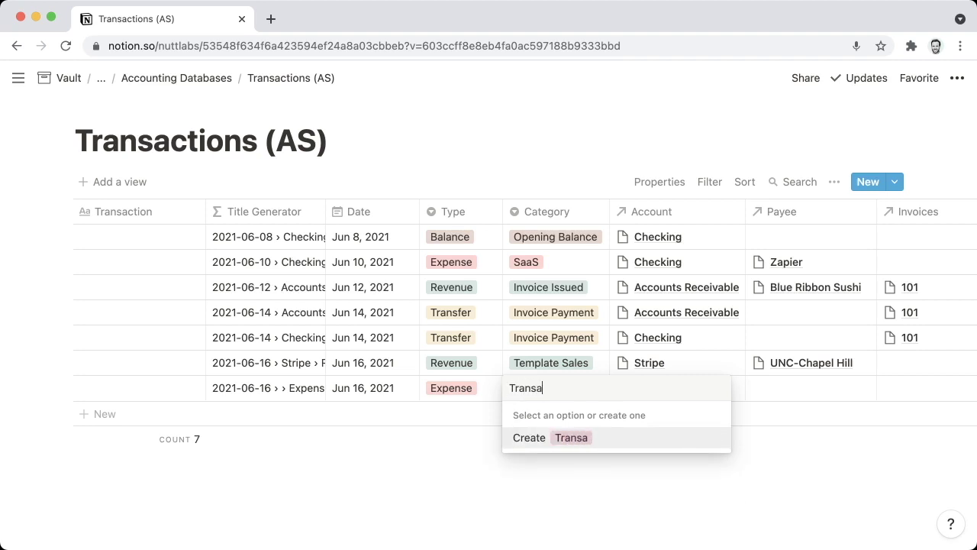
type("ction Fee")
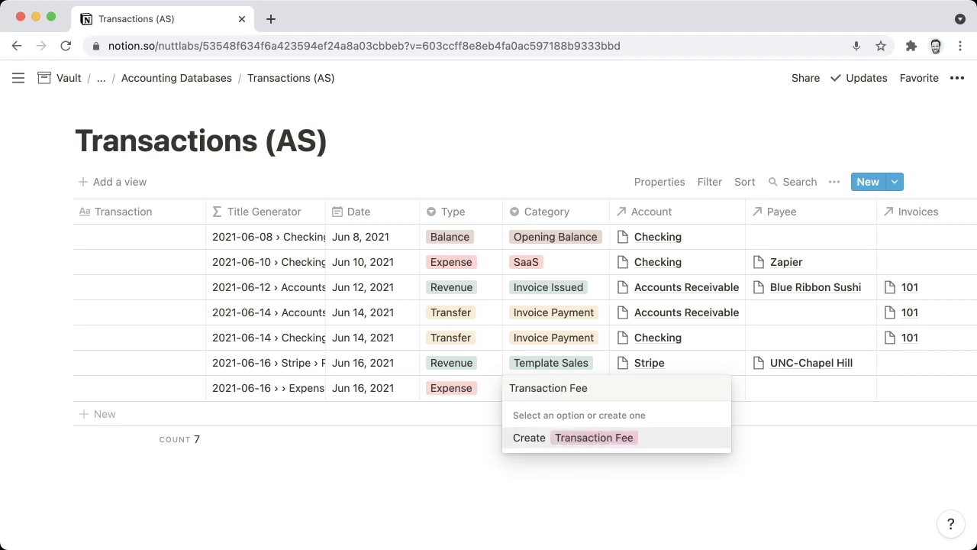
key("Return")
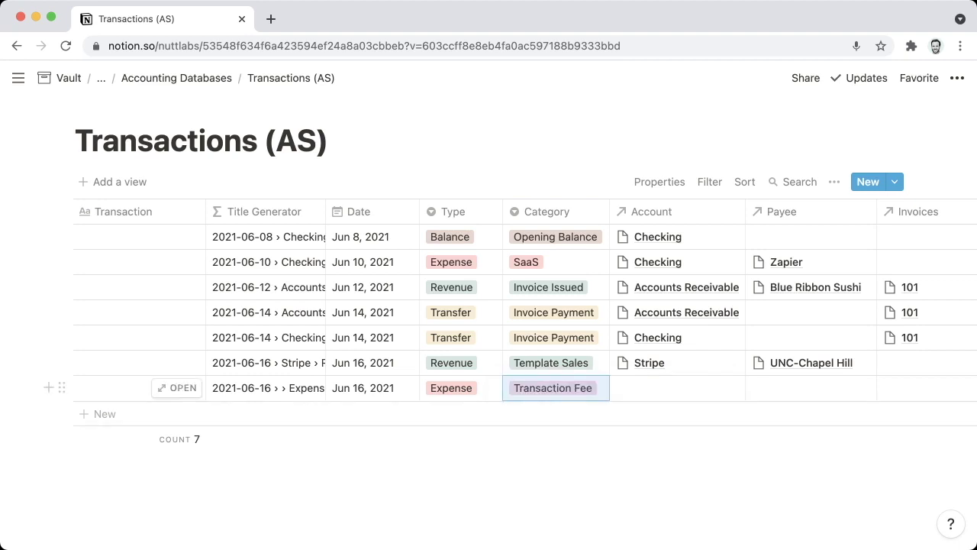
key("Return")
left_click(716, 359)
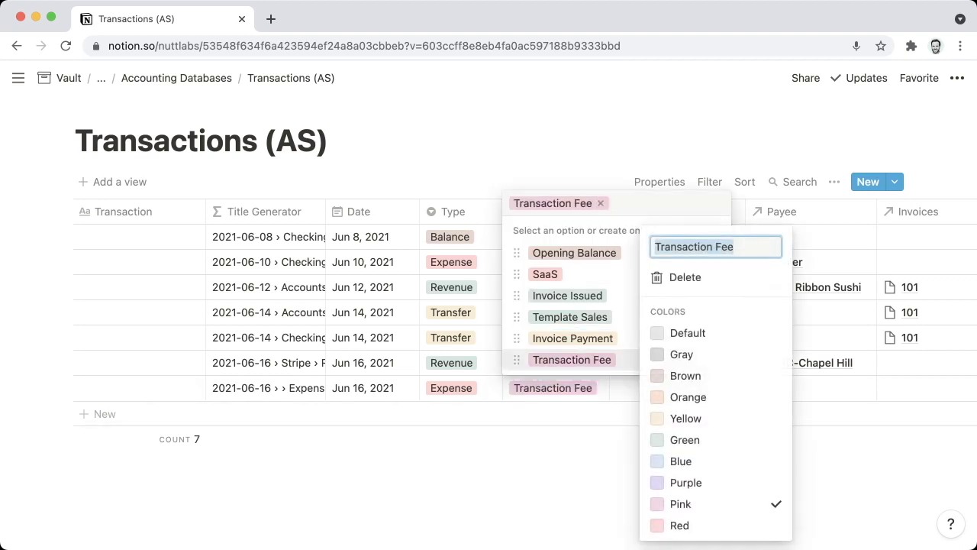
left_click(679, 525)
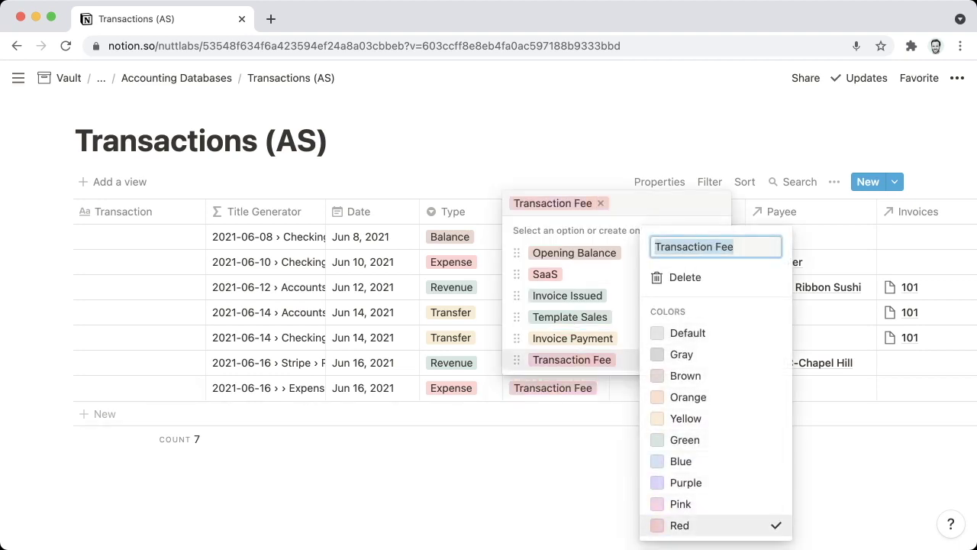
key("Escape")
key("Escape")
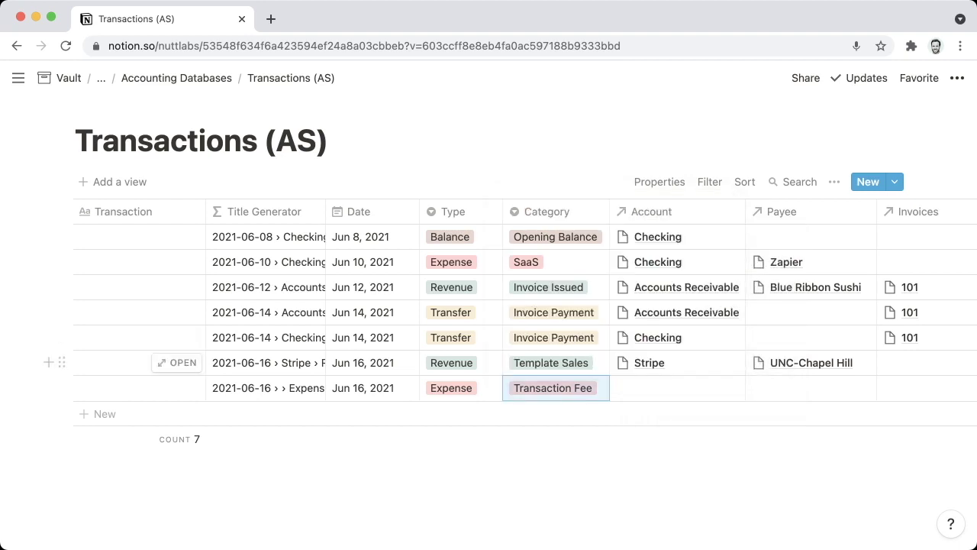
Step: Copy the Stripe account from the Template Sales transaction into the Transaction Fee row
key("Right")
key("Up")
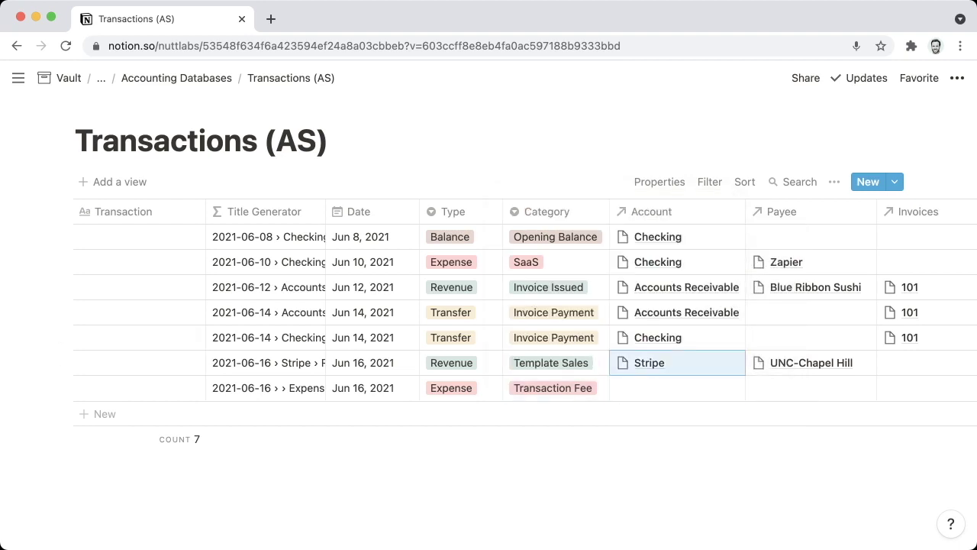
key("ctrl+c")
key("Down")
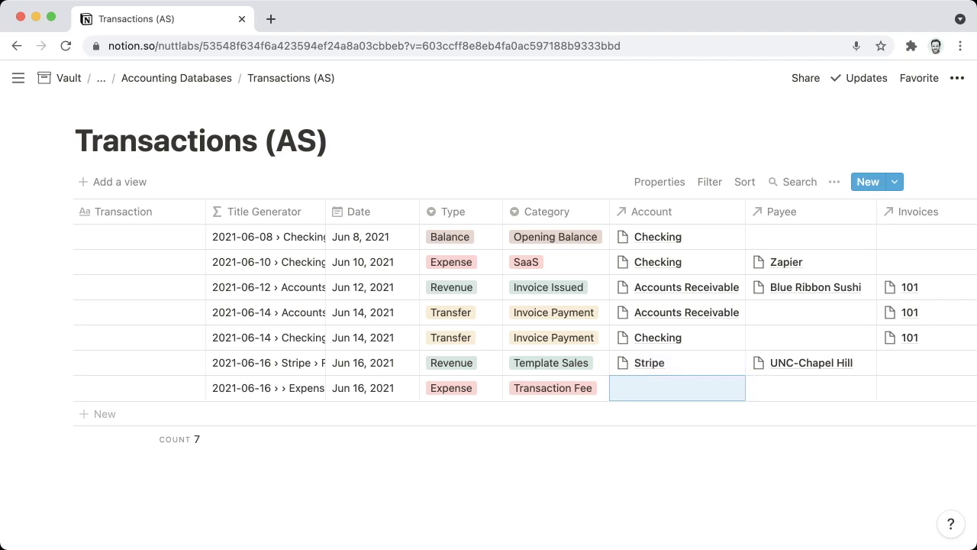
key("ctrl+v")
Step: Create a Stripe page in the Organizations database and link it as Payee of the Transaction Fee row
scroll(488, 337, "right", 3)
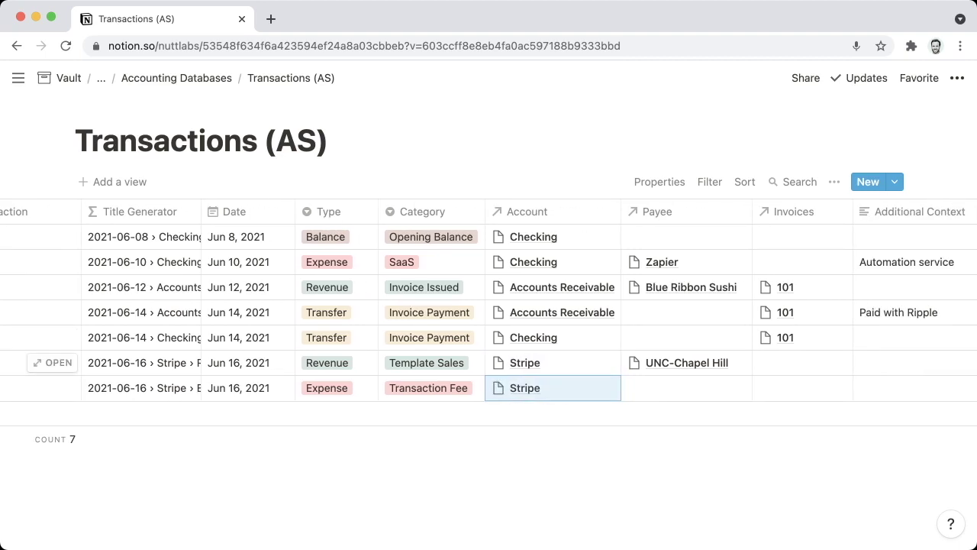
scroll(489, 338, "right", 2)
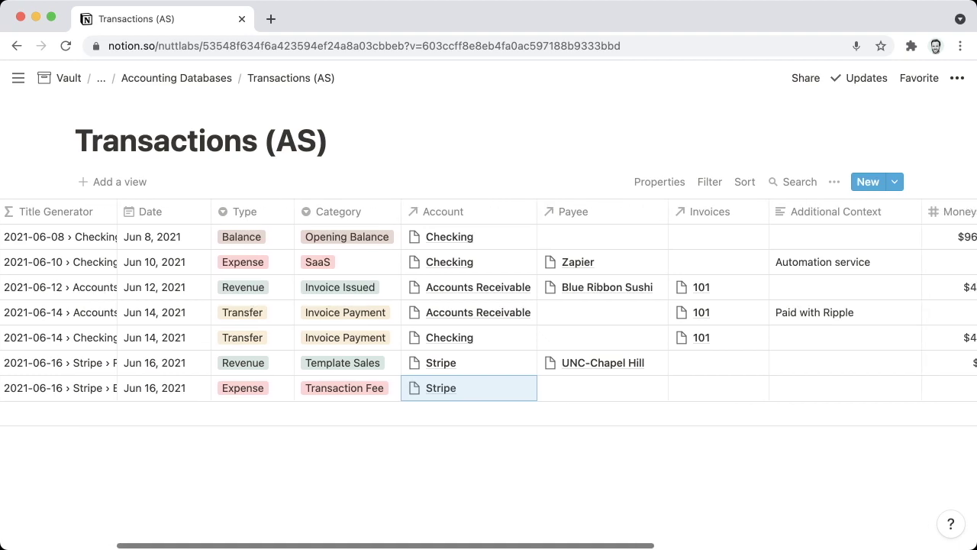
key("Right")
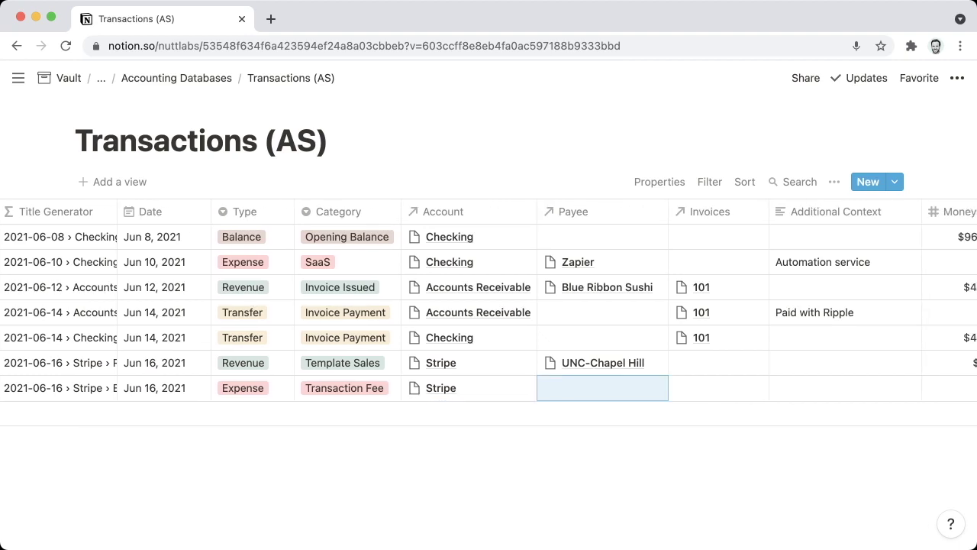
key("Return")
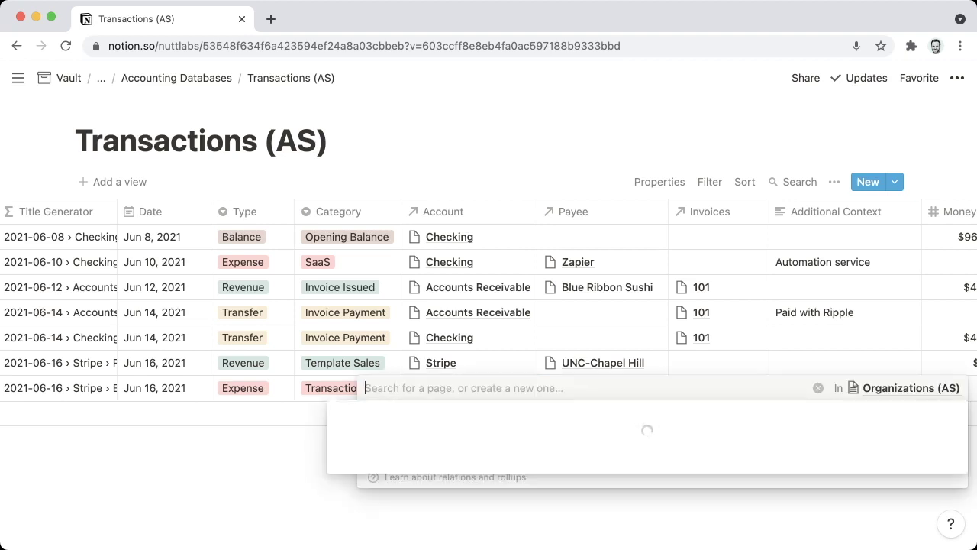
type("Stripe")
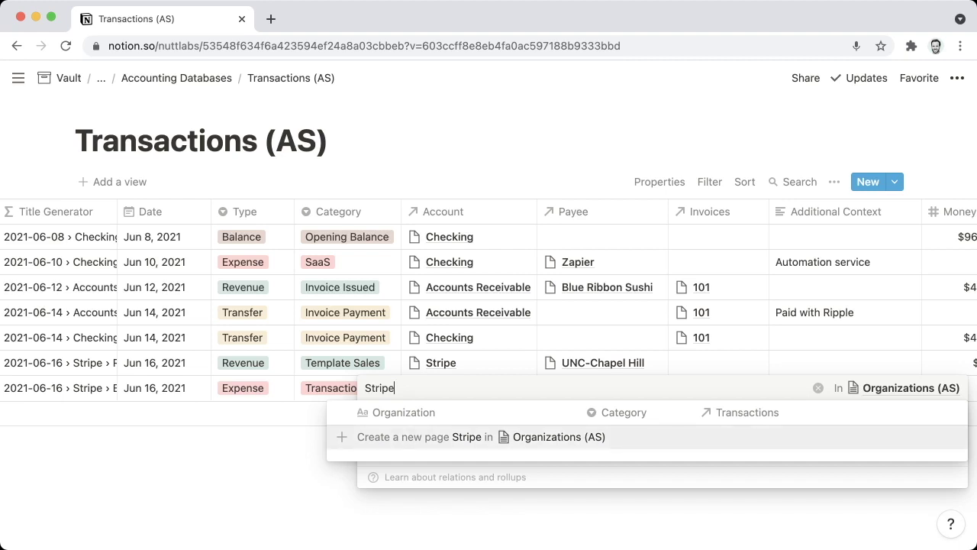
key("Return")
key("Escape")
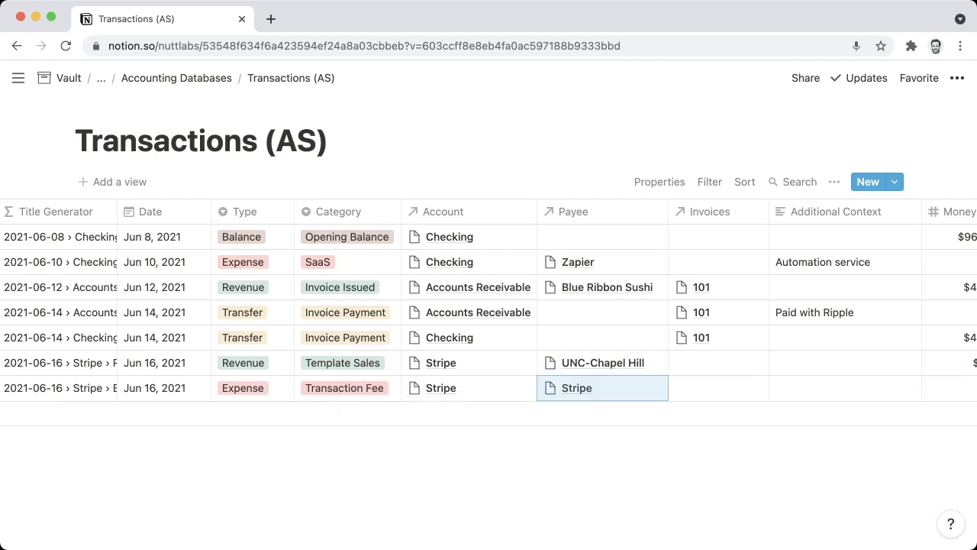
Step: Enter "Fee for payment by UNC" as the Additional Context of the Transaction Fee row
scroll(489, 320, "right", 5)
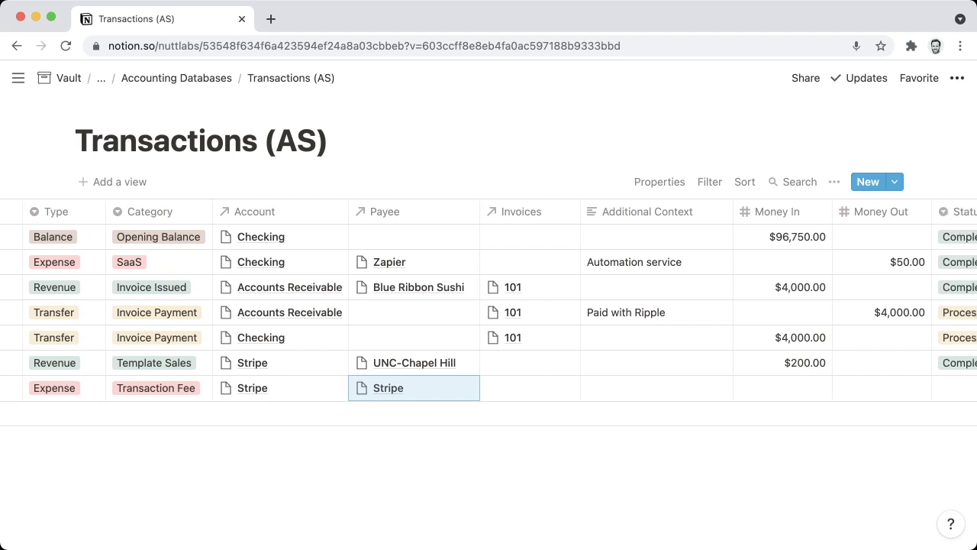
left_click(530, 388)
left_click(657, 387)
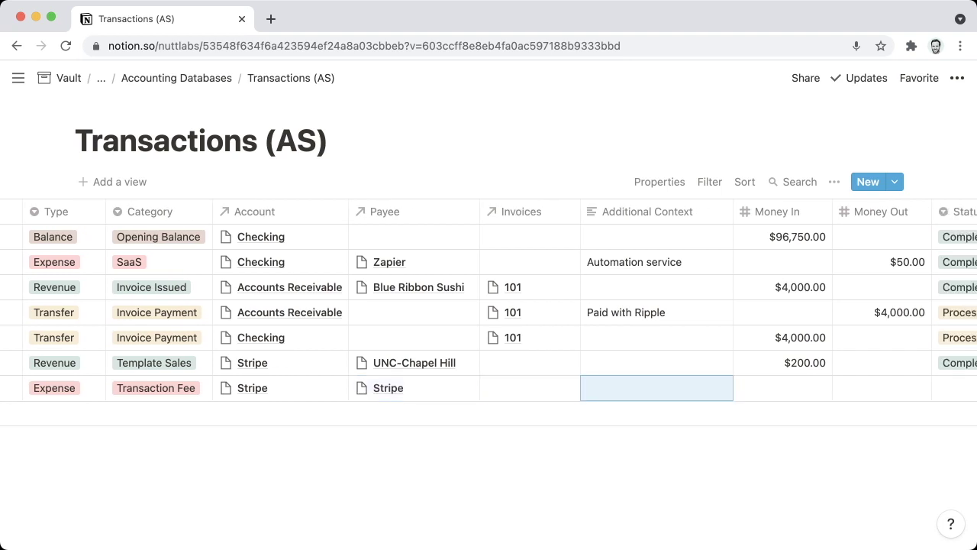
type("Fee for payme")
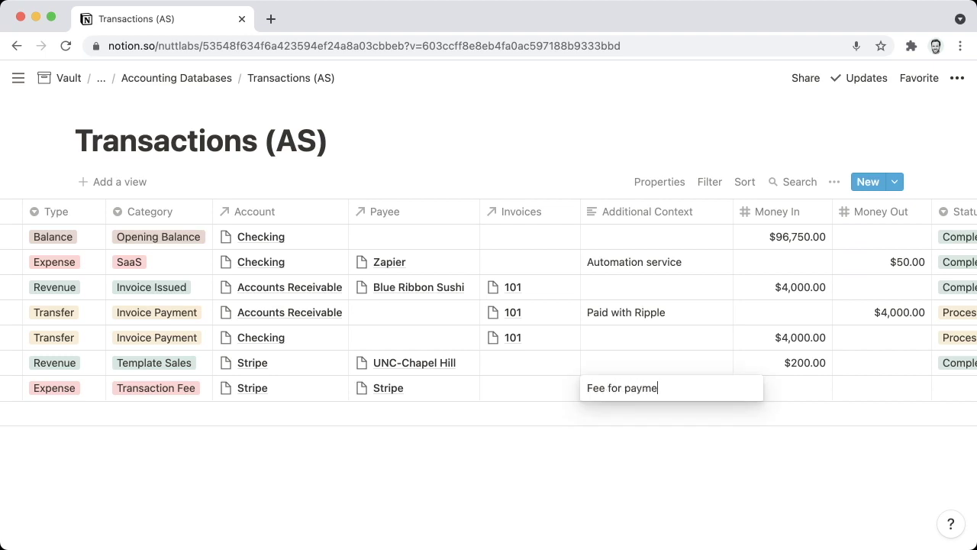
type("nt by UNC")
key("Tab")
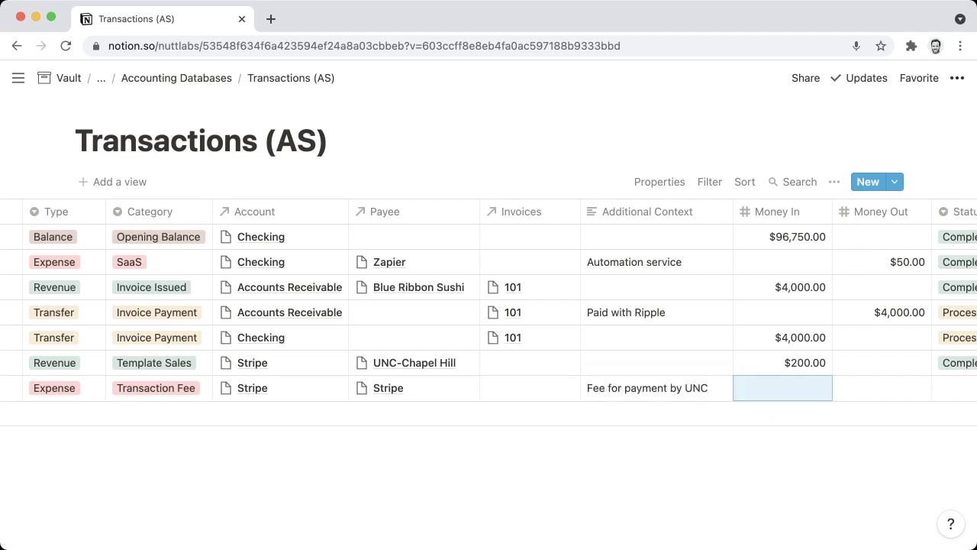
Step: Enter $5 as Money Out for the Transaction Fee row and set its Status to Complete
key("Tab")
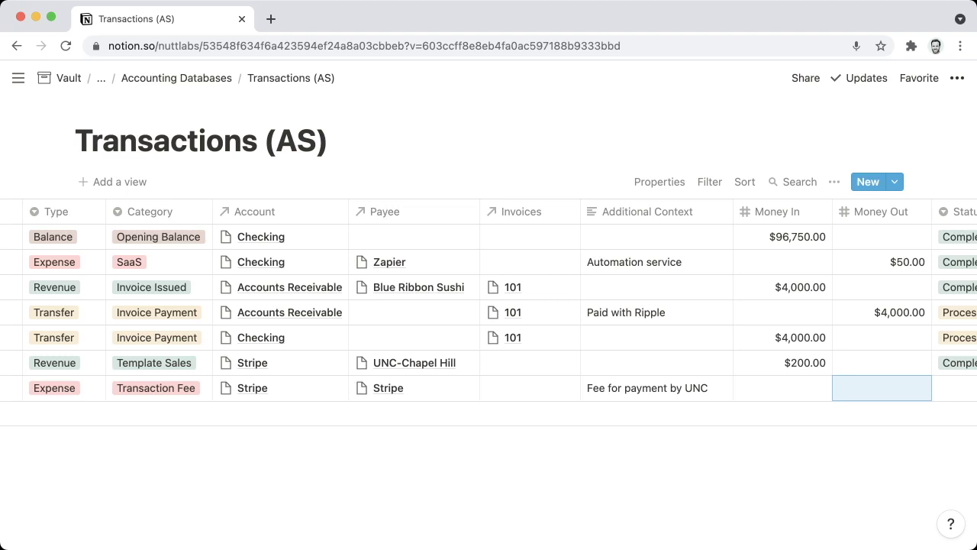
scroll(747, 338, "right", 4)
scroll(725, 338, "right", 1)
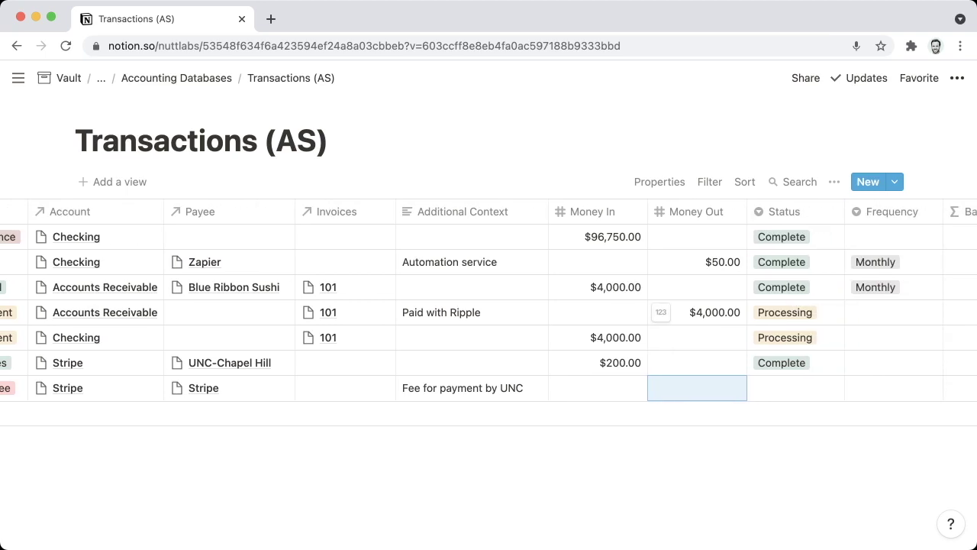
type("5")
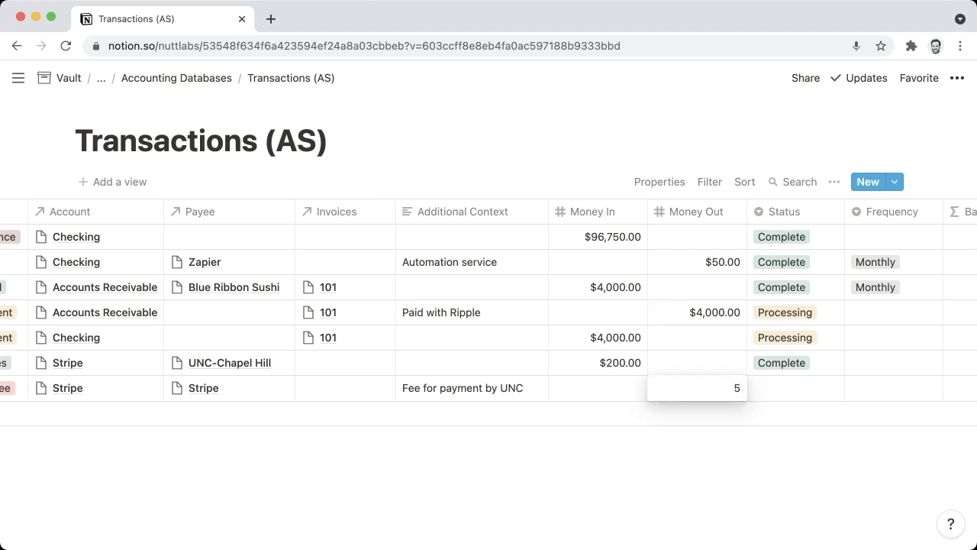
key("Tab")
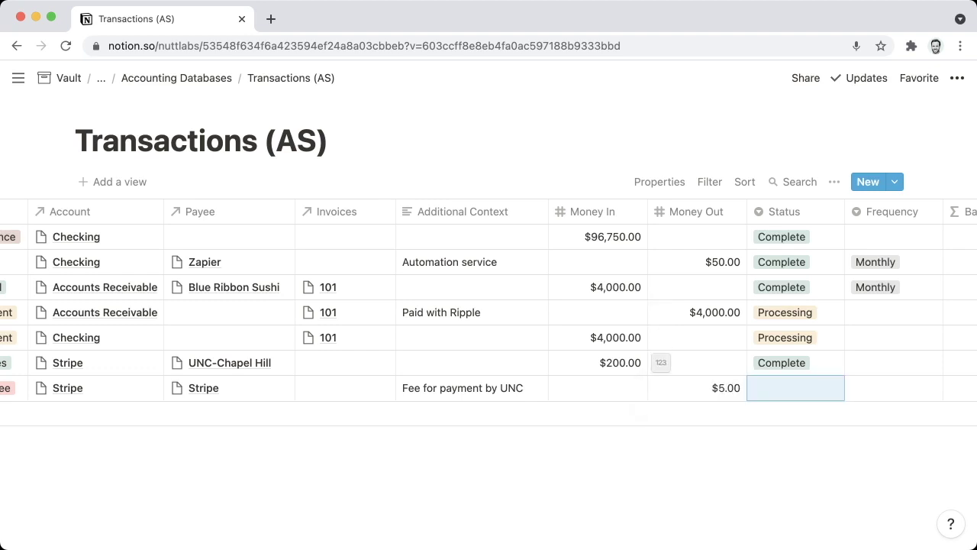
scroll(661, 363, "right", 1)
key("super+v")
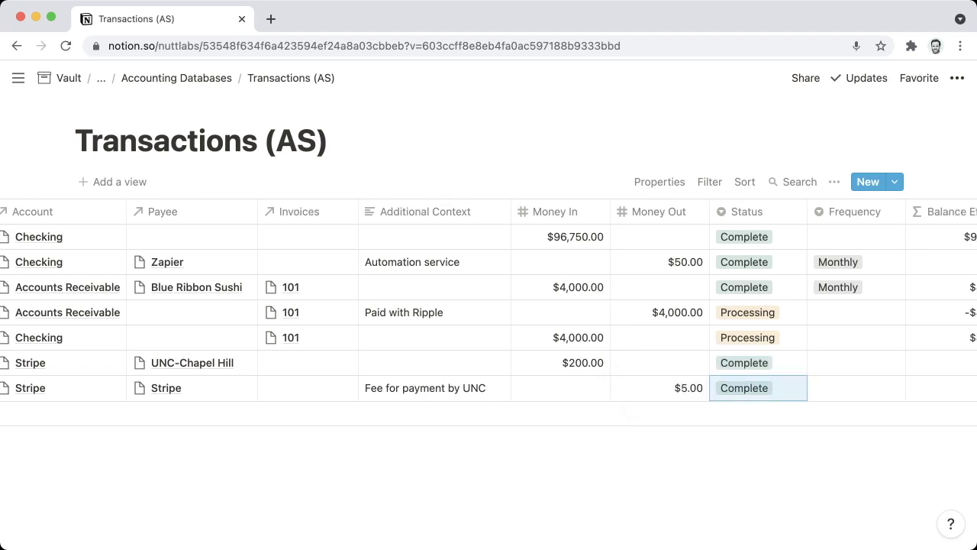
scroll(764, 374, "right", 3)
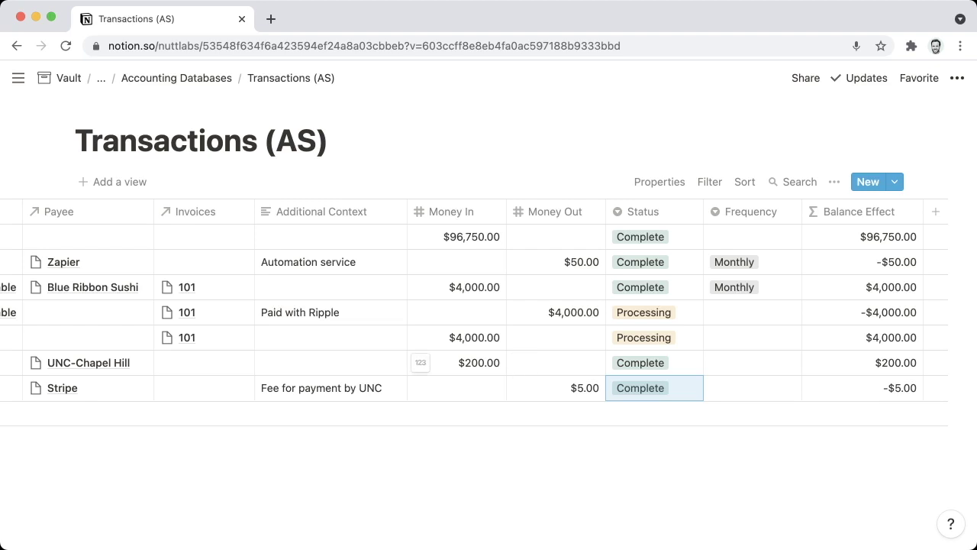
Step: Add a new transaction row below the Transaction Fee expense and date it Jun 18, 2021
scroll(489, 320, "left", 10)
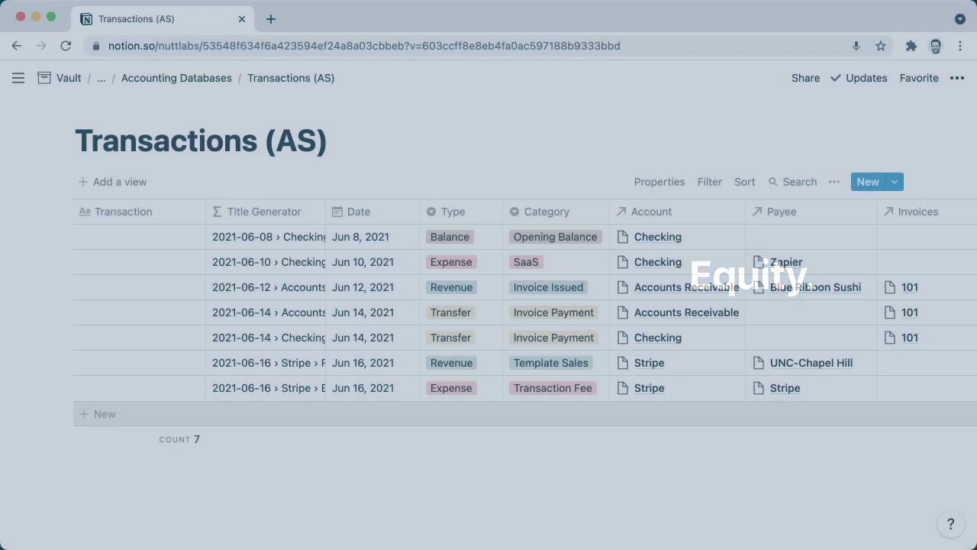
left_click(104, 412)
key("Escape")
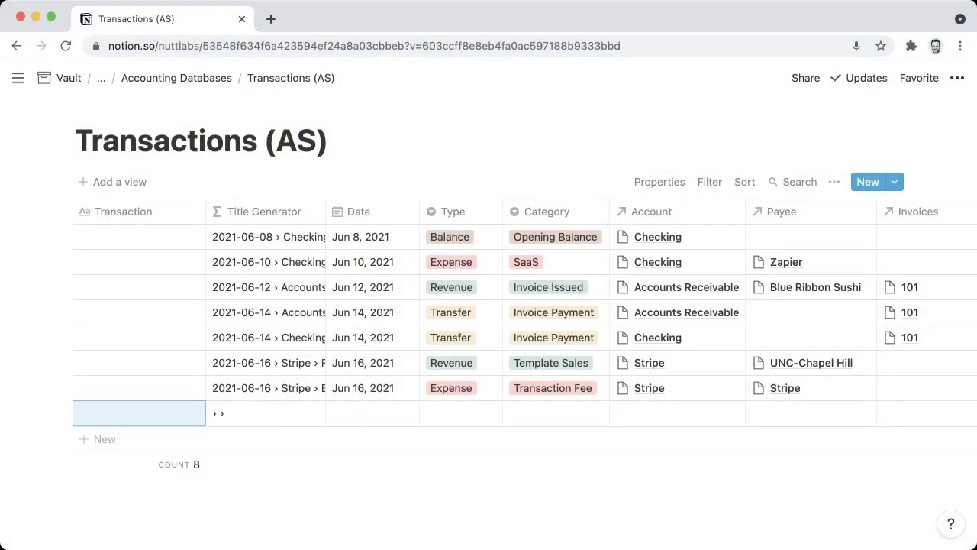
scroll(366, 382, "down", 1)
left_click(367, 374)
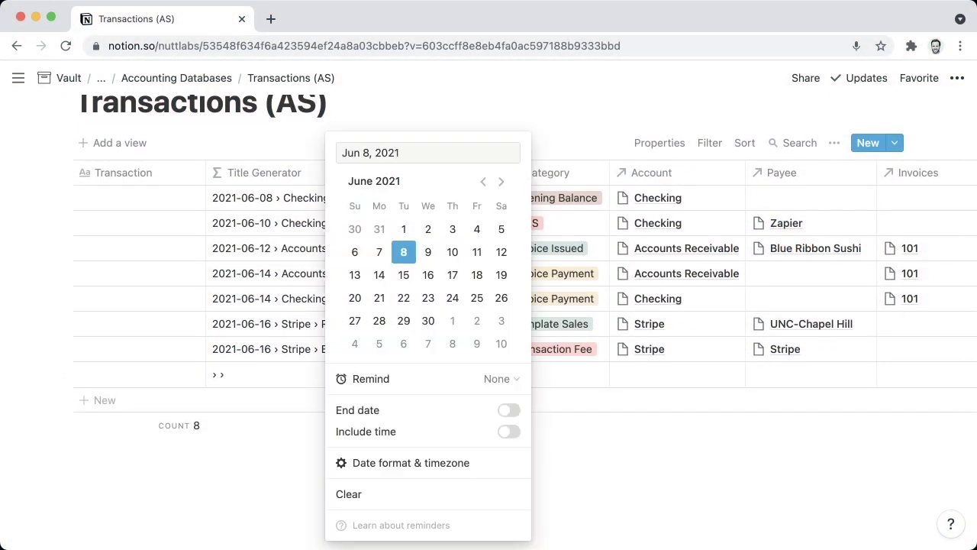
left_click(476, 275)
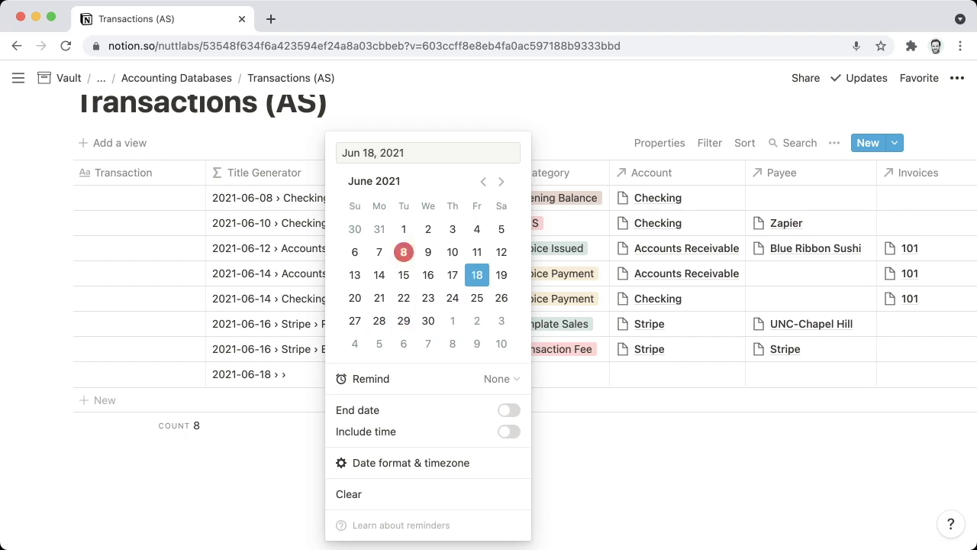
Step: Set the Jun 18 row's Type to Equity and colour the Equity option blue
key("Right")
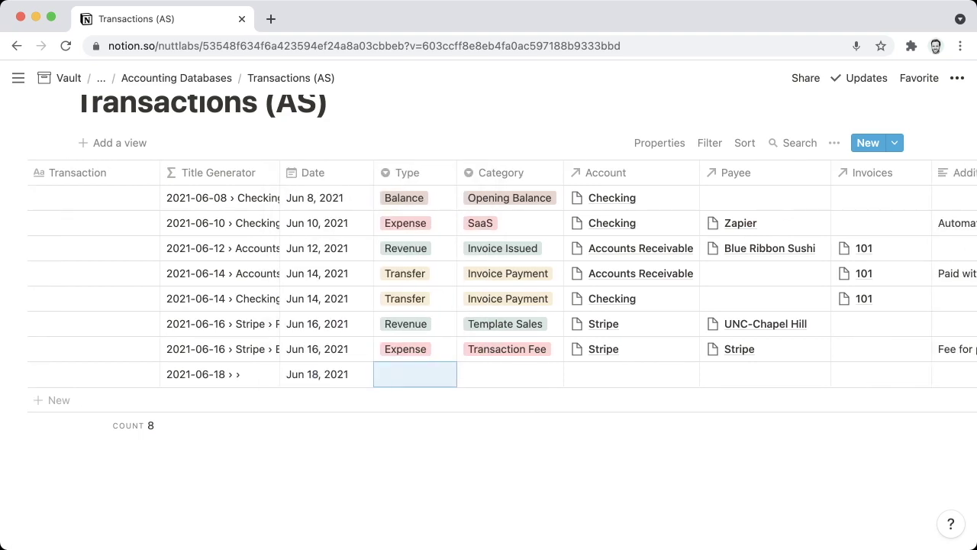
key("Return")
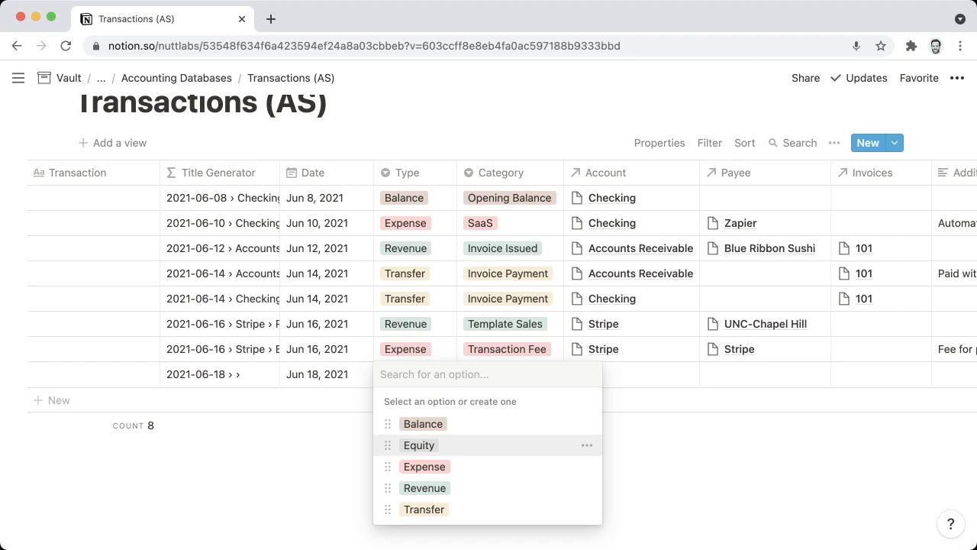
key("Return")
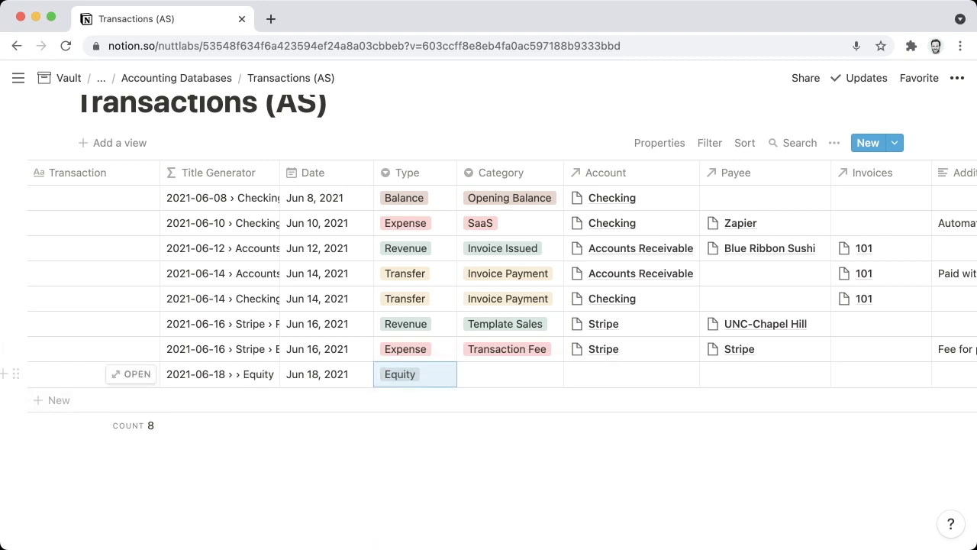
key("Return")
left_click(587, 445)
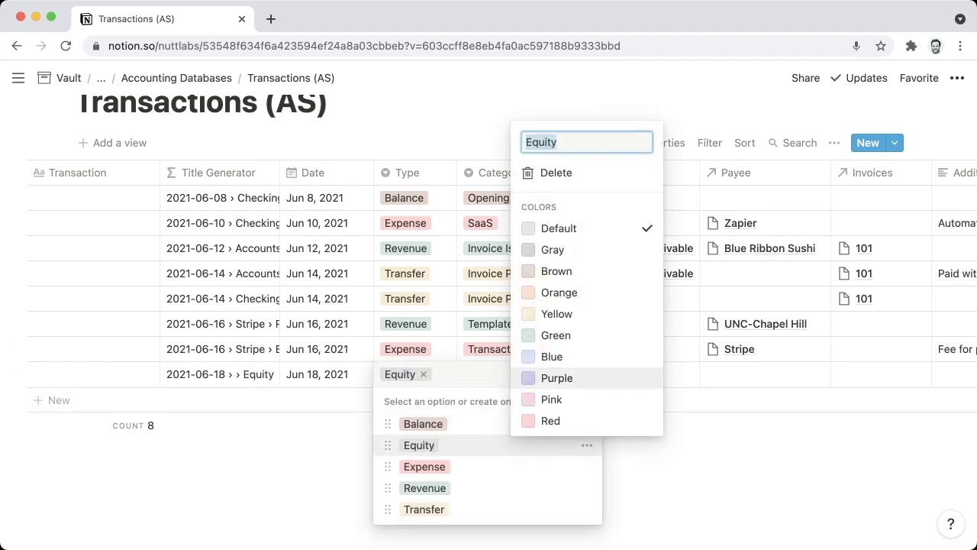
left_click(552, 357)
key("Escape")
key("Escape")
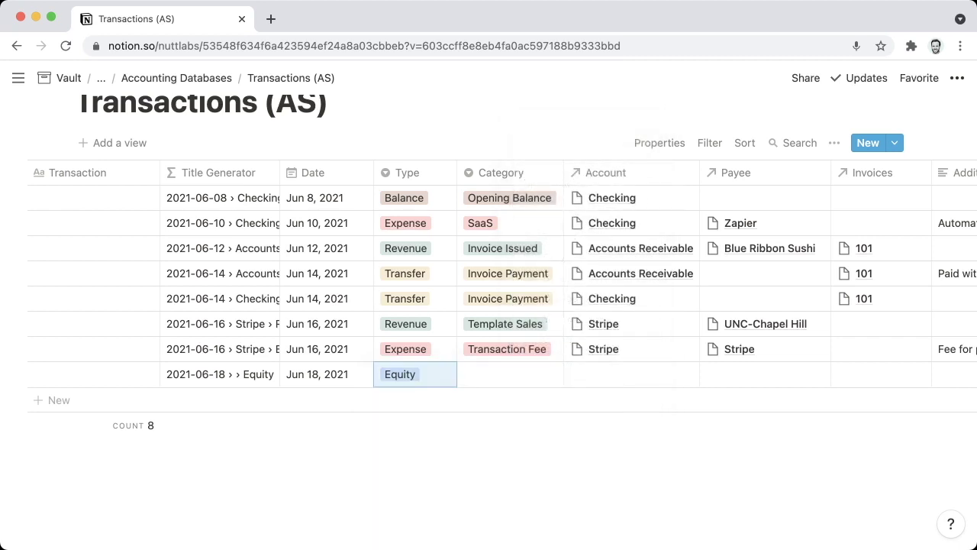
Step: Create an Owner's Draw category option for the Equity row and colour it blue
key("Right")
key("Return")
type("Own")
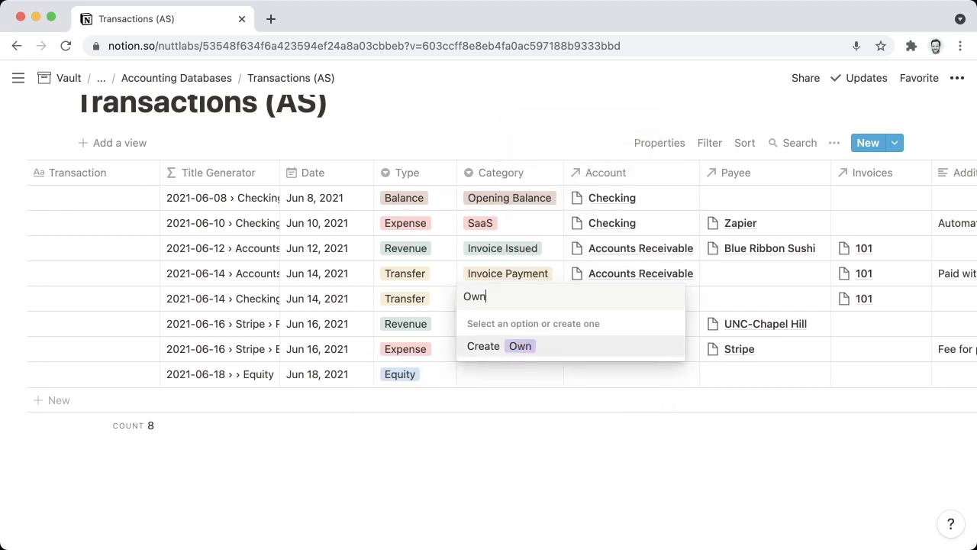
type("er's Draw")
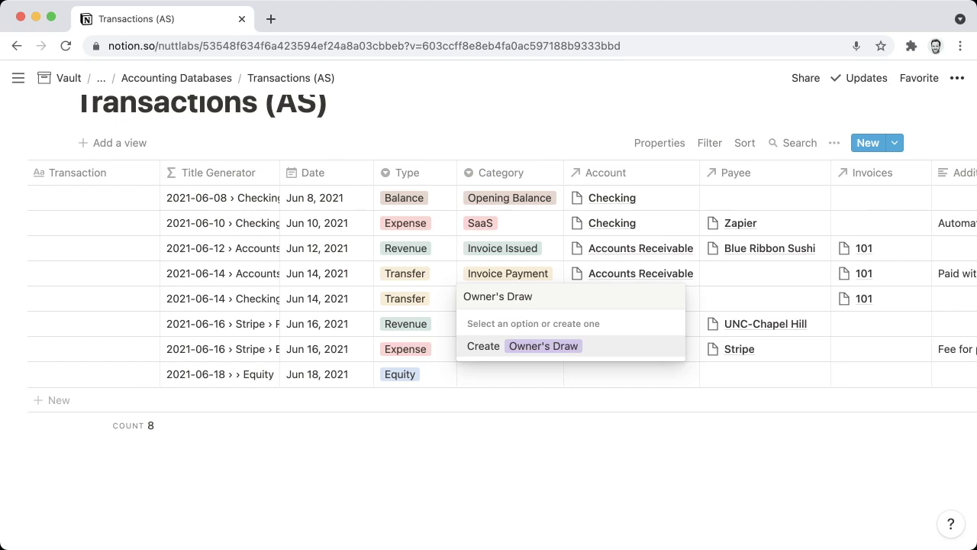
key("Return")
key("Return")
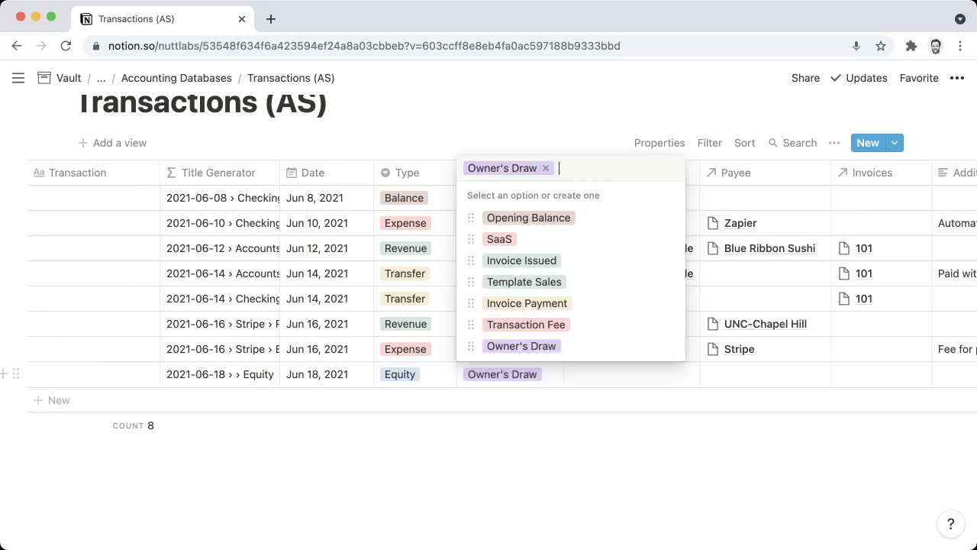
left_click(669, 346)
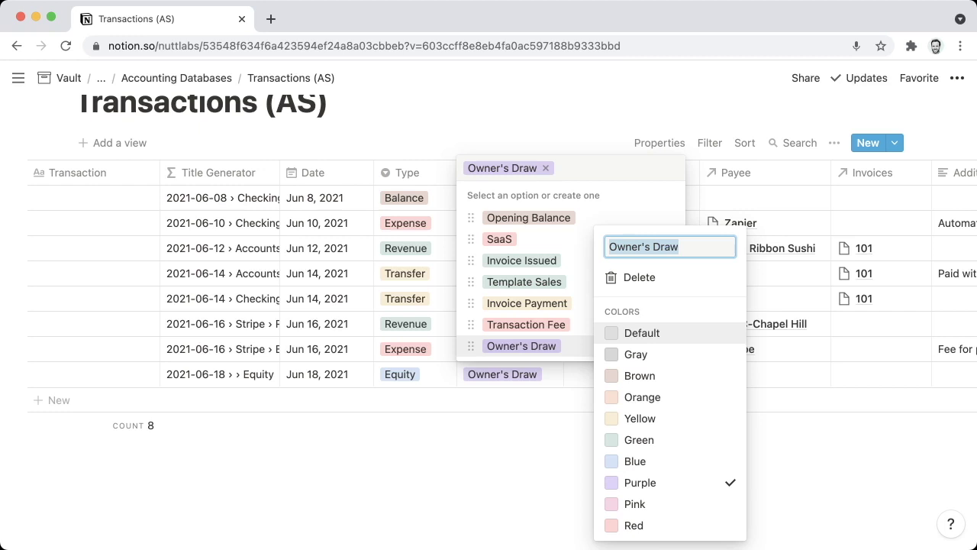
left_click(635, 461)
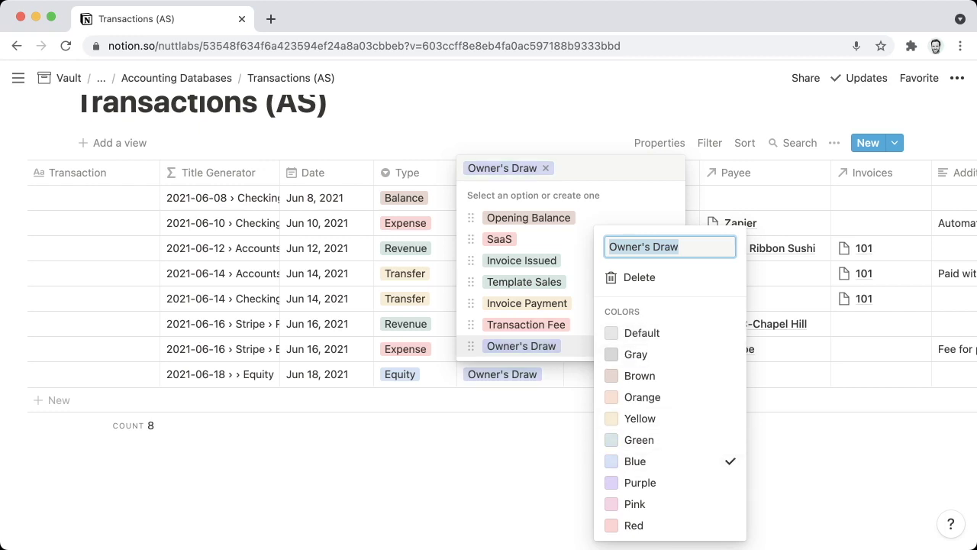
key("Escape")
key("Escape")
Step: Copy the Checking account from the Jun 14 Invoice Payment transaction into the Owner's Draw row
scroll(488, 351, "right", 2)
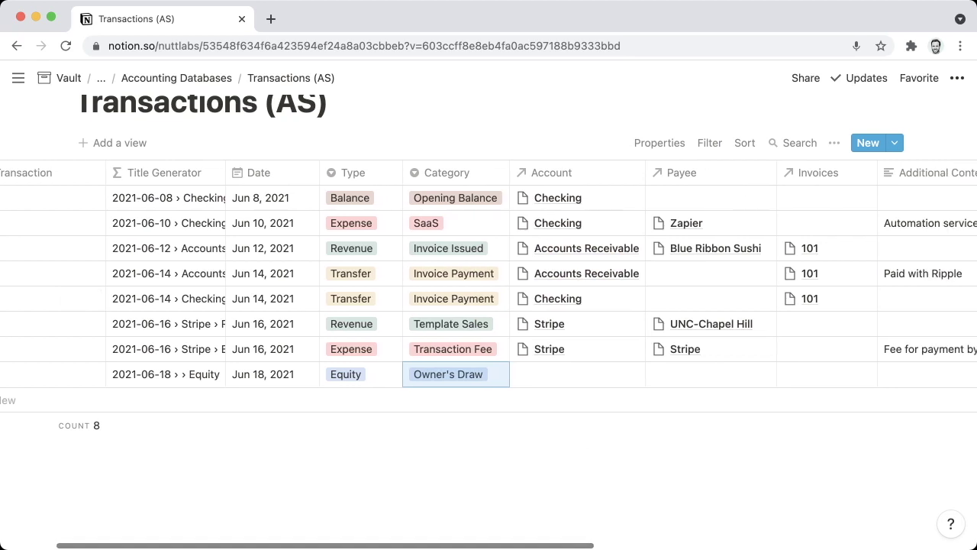
scroll(489, 351, "right", 1)
left_click(550, 298)
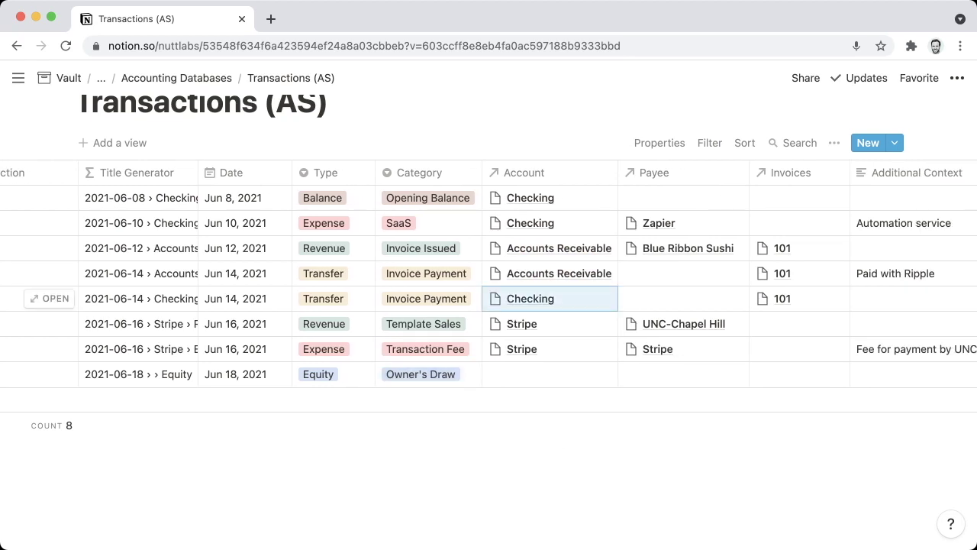
key("Down")
key("Down")
key("Down")
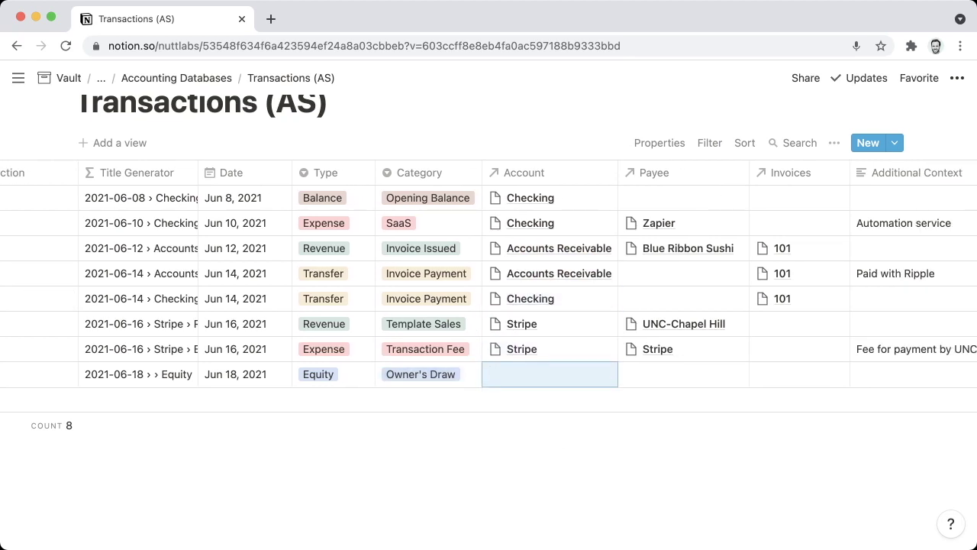
type("Checking")
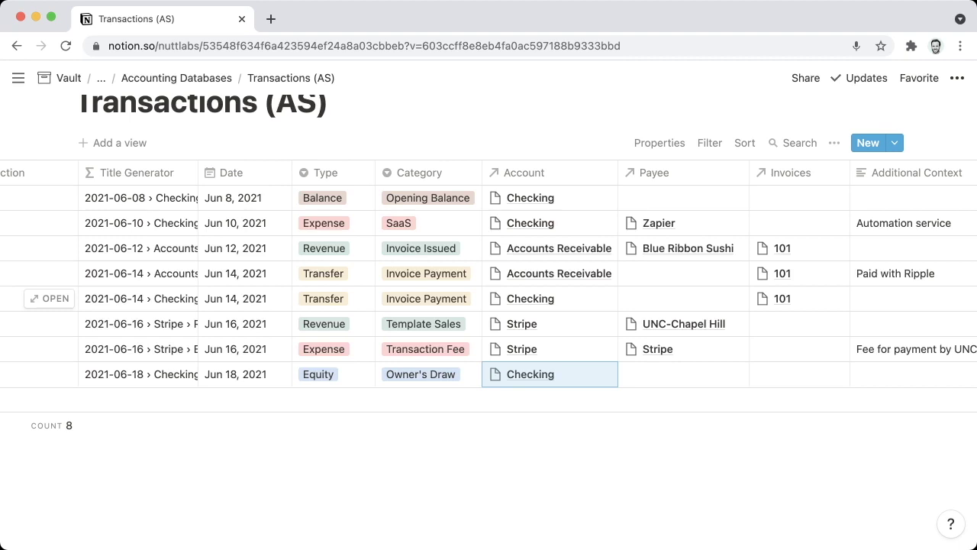
Step: Enter "Drawing for personal taxes" as the Additional Context of the Owner's Draw transaction
key("Right")
key("Right")
key("Right")
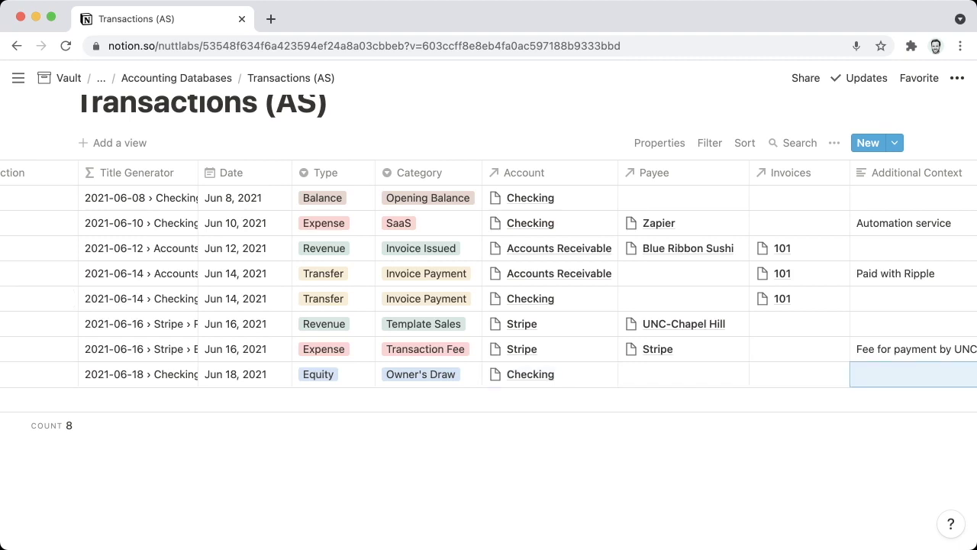
scroll(49, 286, "right", 5)
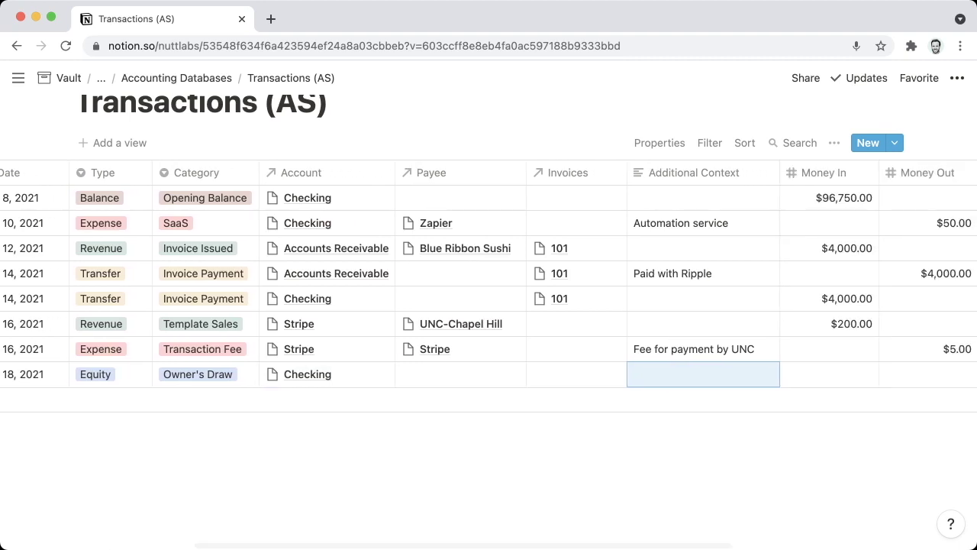
key("Return")
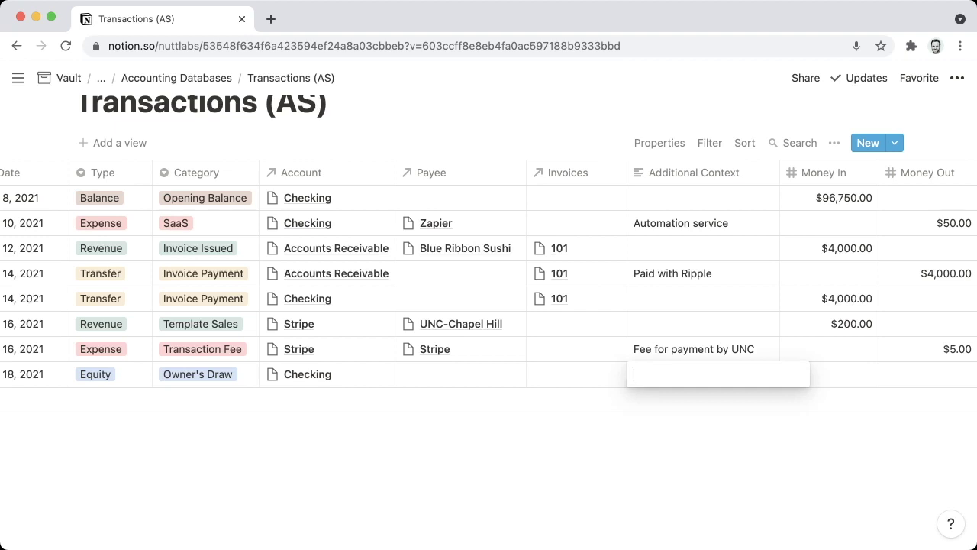
type("Drawing for personal taxes")
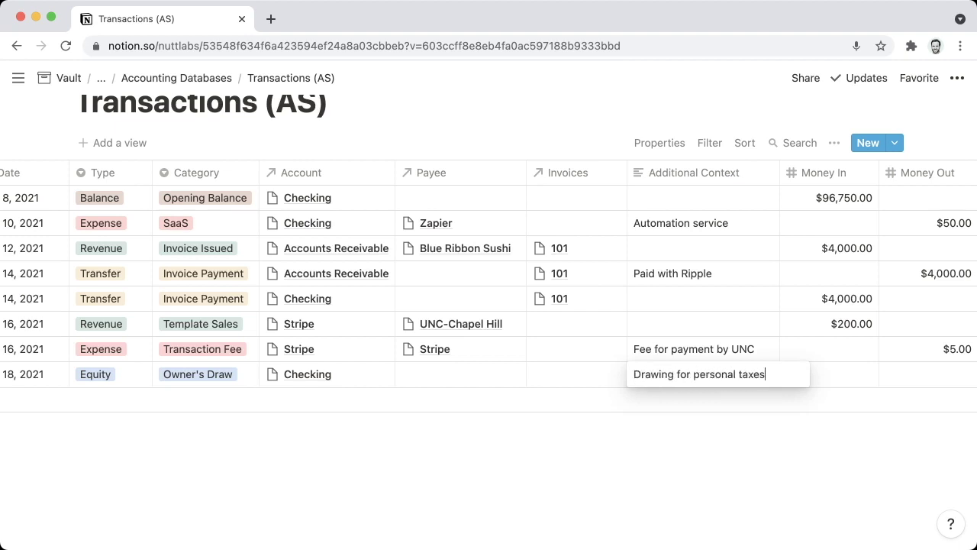
key("Tab")
Step: Set the Owner's Draw transaction's Money Out to 10000
scroll(489, 305, "right", 5)
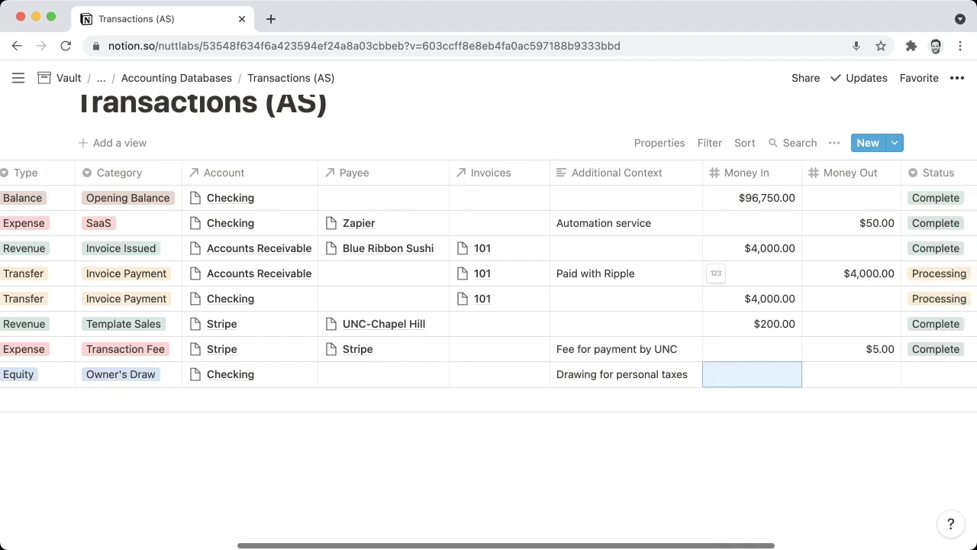
key("Tab")
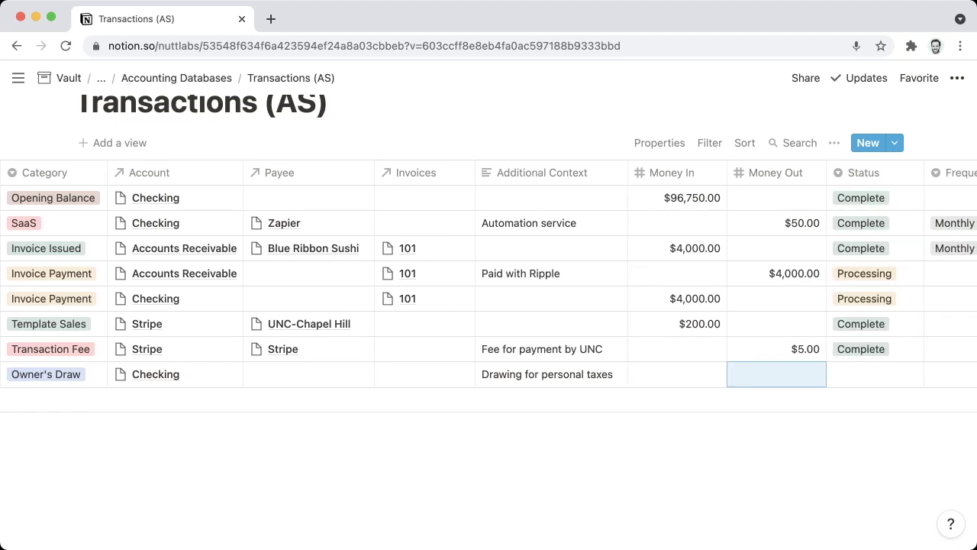
type("10,0")
type("0000")
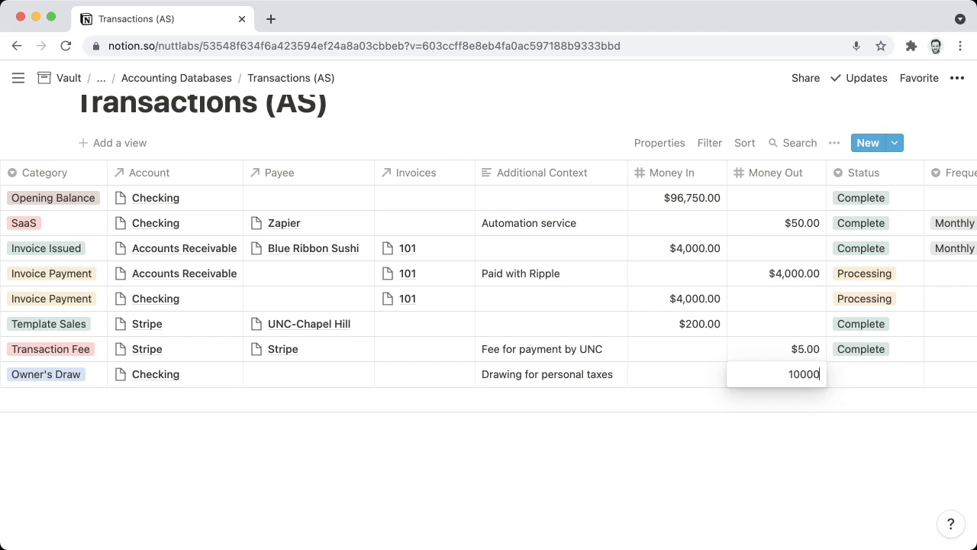
key("Tab")
Step: Set the Owner's Draw transaction's Status to Complete
scroll(488, 305, "right", 2)
scroll(489, 305, "right", 3)
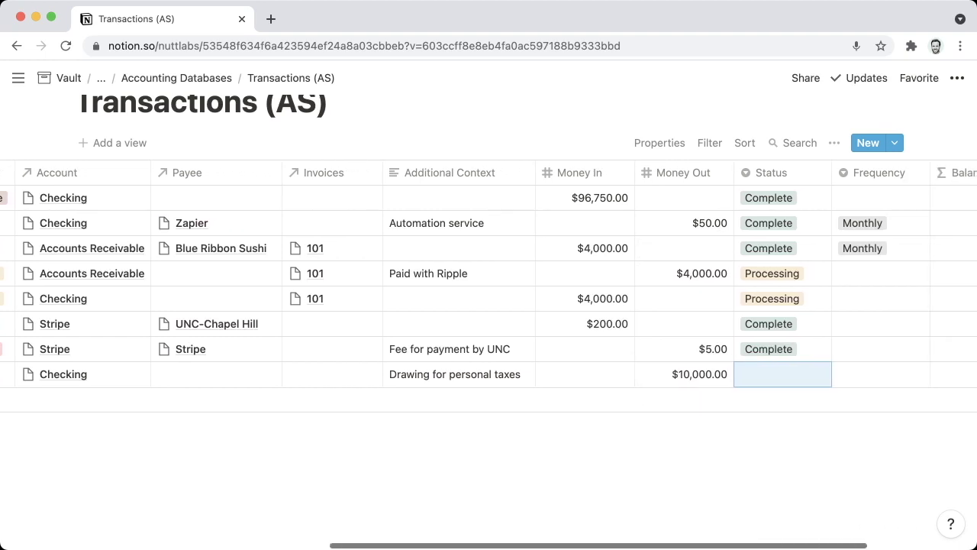
key("Up")
key("Down")
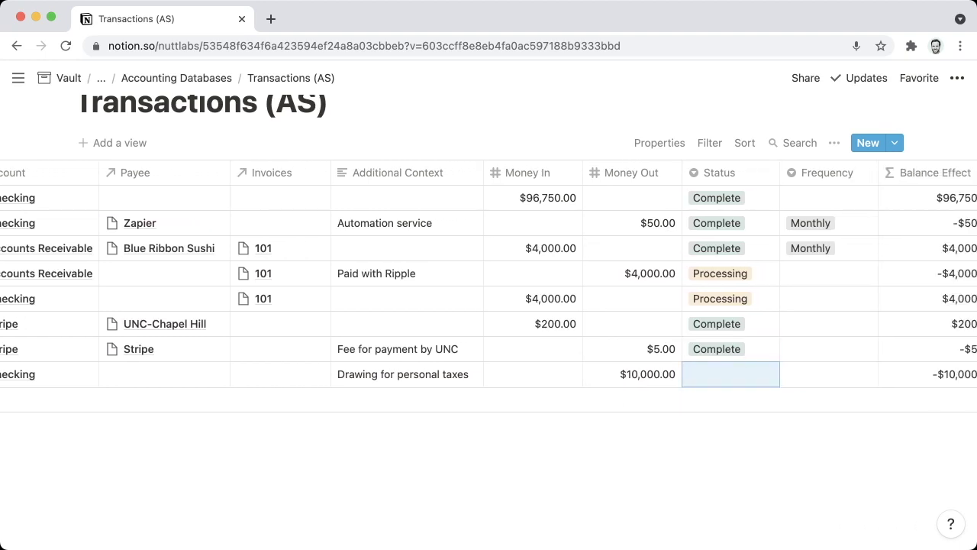
type("Complete")
scroll(488, 354, "right", 2)
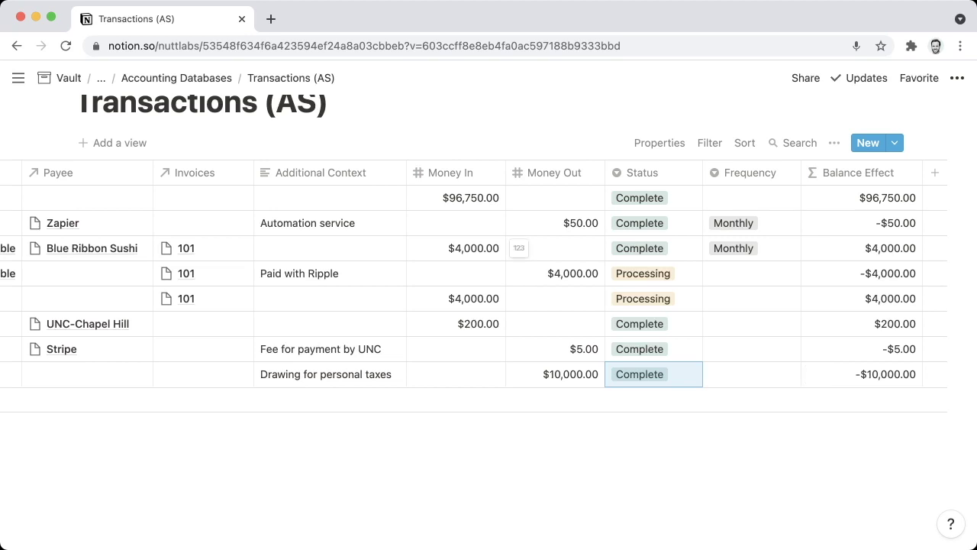
Step: Copy the Title Generator values of all eight rows into the Transaction title column
scroll(489, 354, "left", 3)
scroll(488, 354, "left", 10)
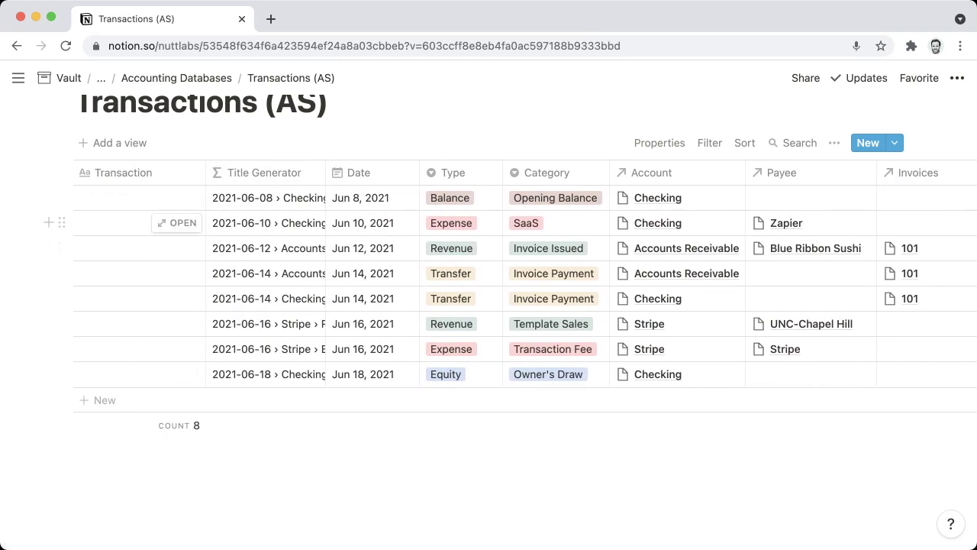
left_click_drag(267, 197, 268, 374)
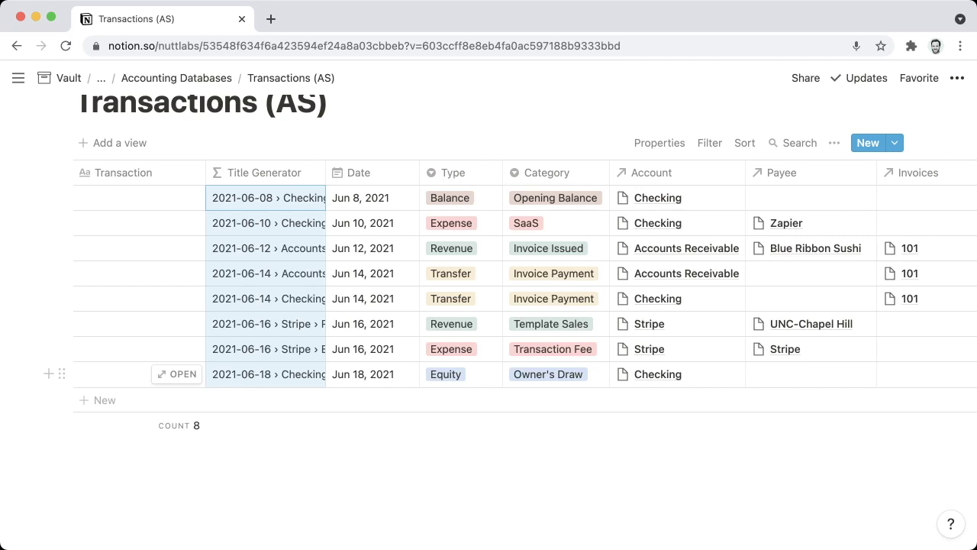
key("Left")
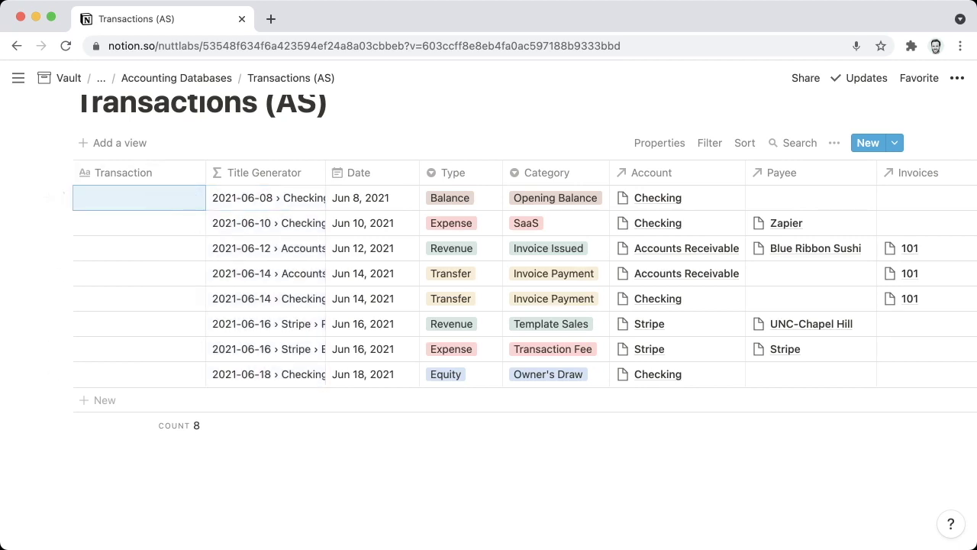
key("super+v")
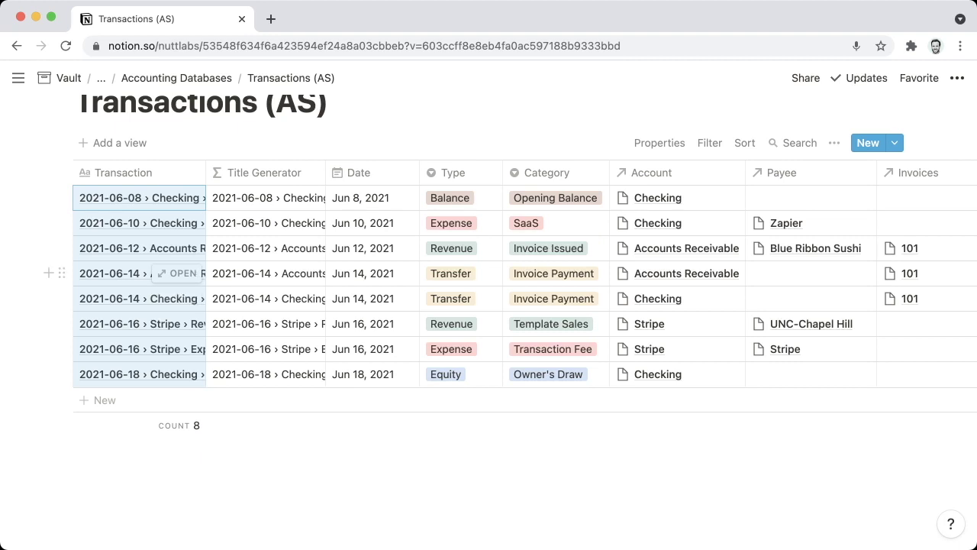
key("Right")
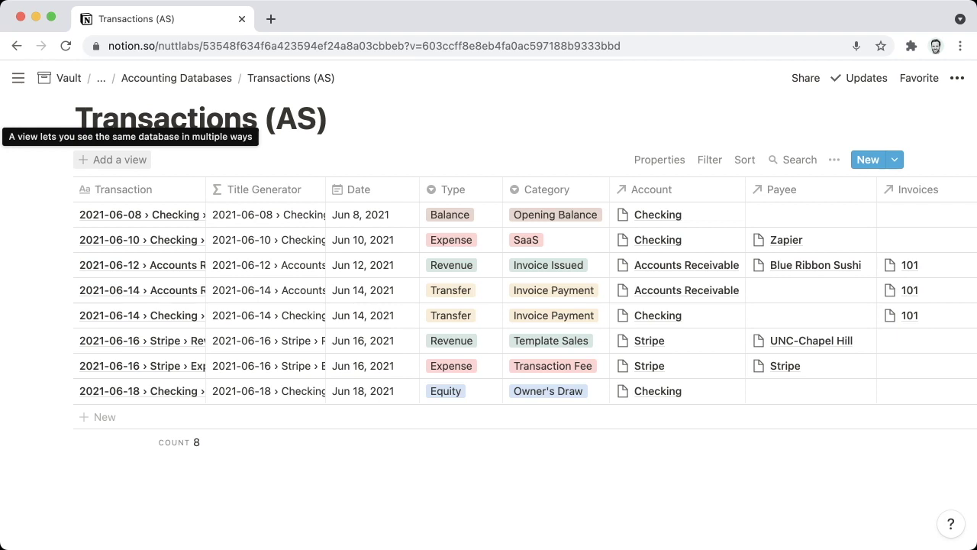
Step: Add a table view named Expenses to the Transactions database
left_click(115, 159)
type("Expenses")
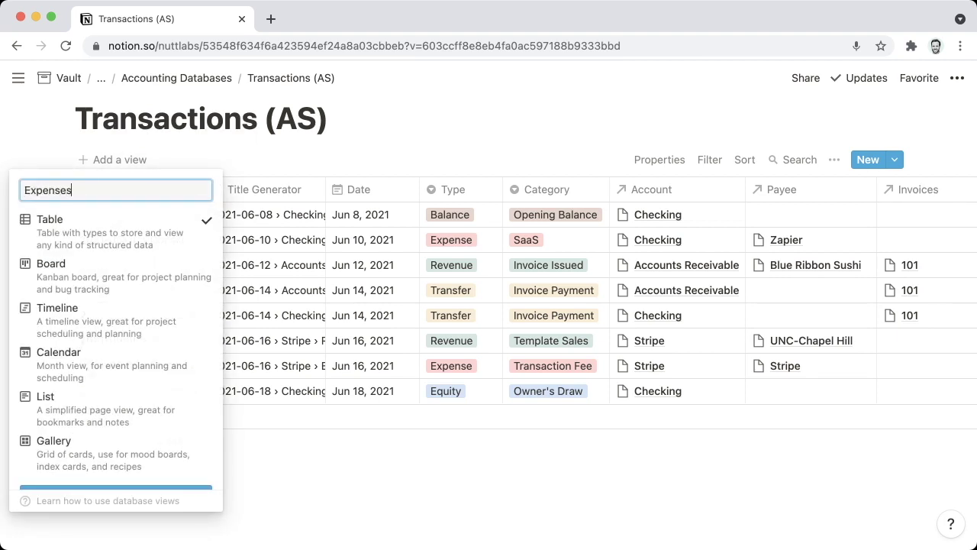
key("Down")
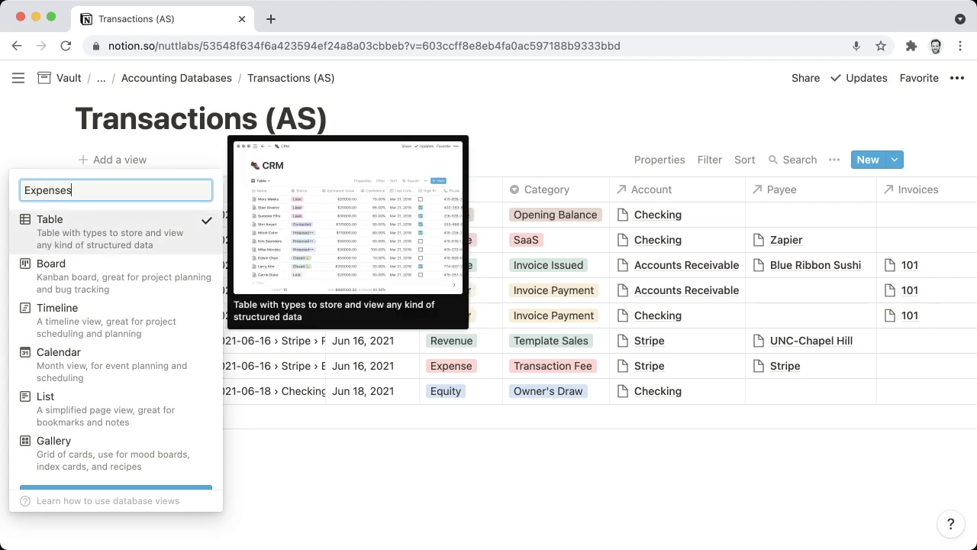
key("Up")
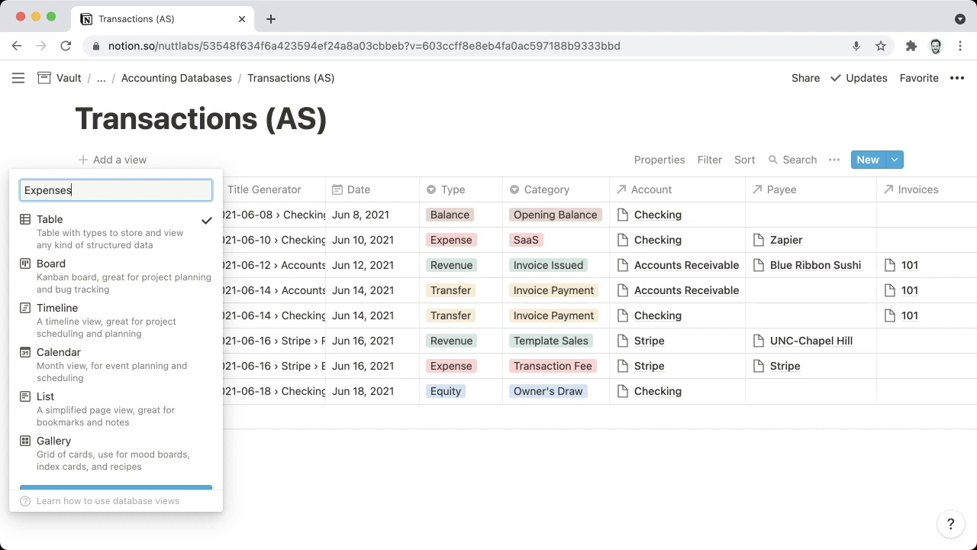
key("Return")
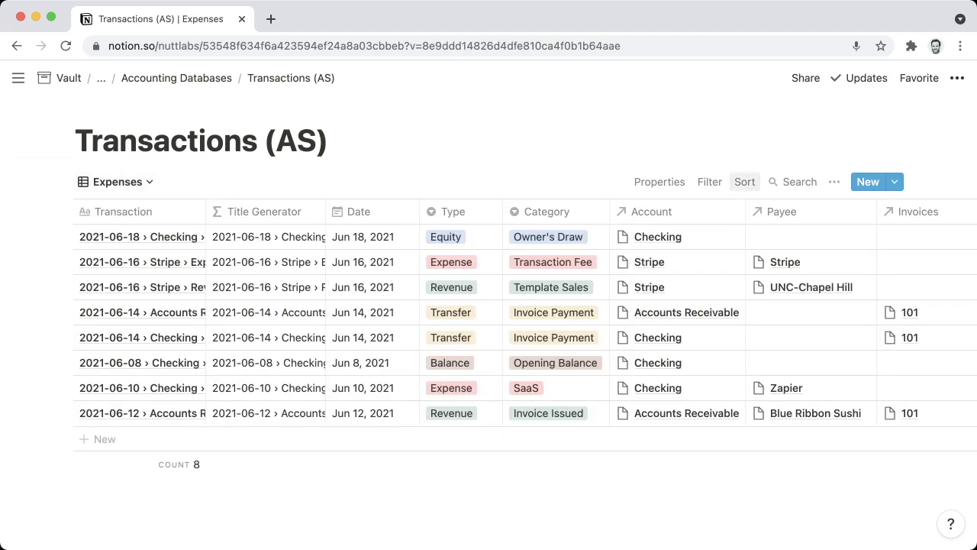
Step: Sort the Expenses view by Date in ascending order
left_click(744, 182)
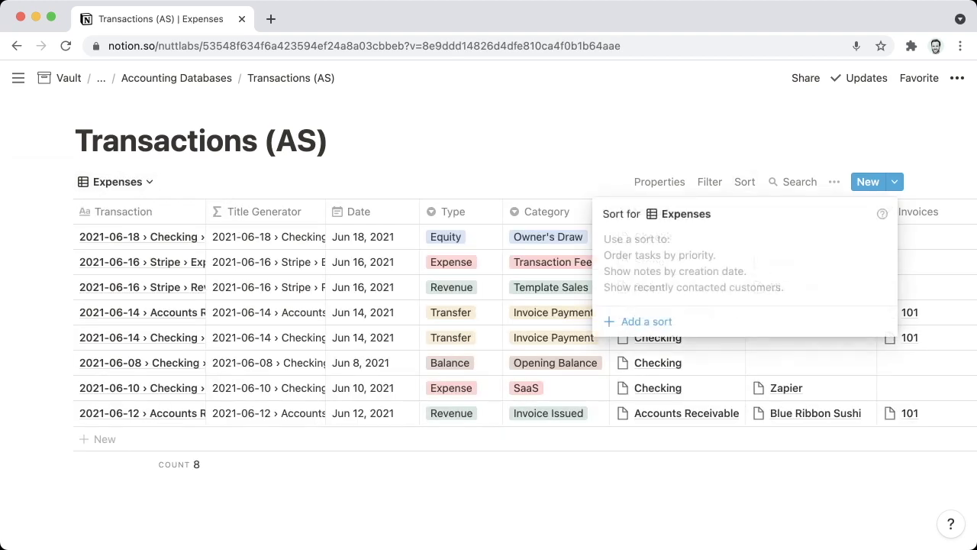
left_click(645, 322)
left_click(652, 244)
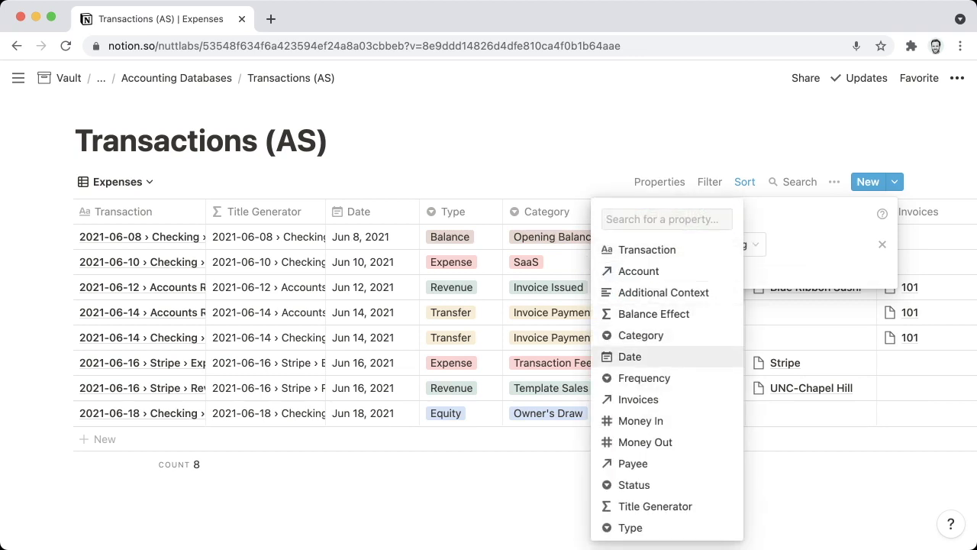
left_click(630, 357)
key("Escape")
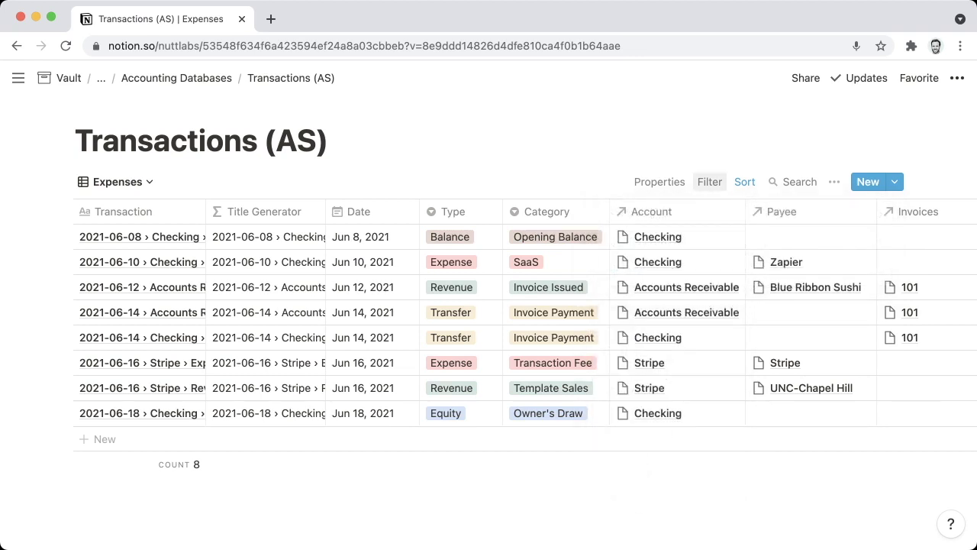
Step: Filter the Expenses view to transactions where Type is Expense
left_click(709, 182)
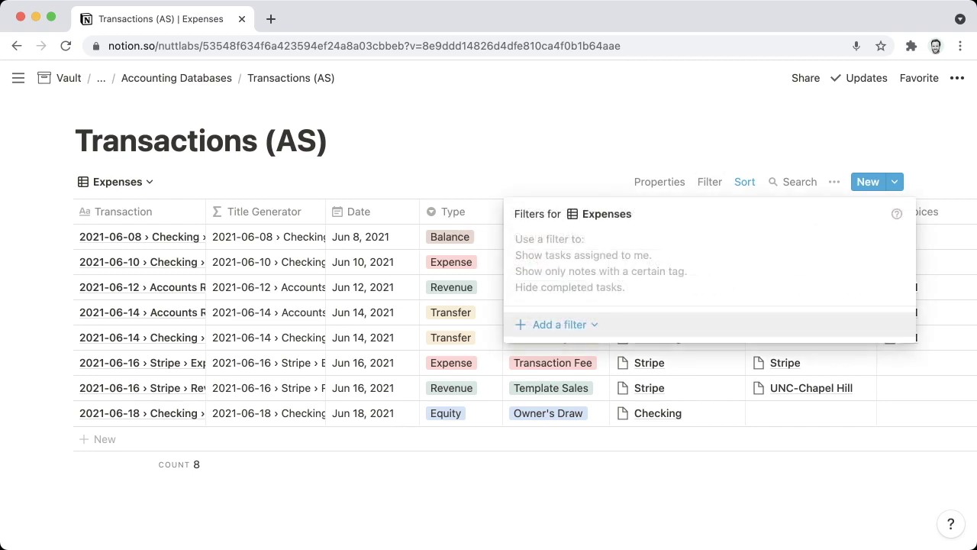
left_click(559, 324)
key("Return")
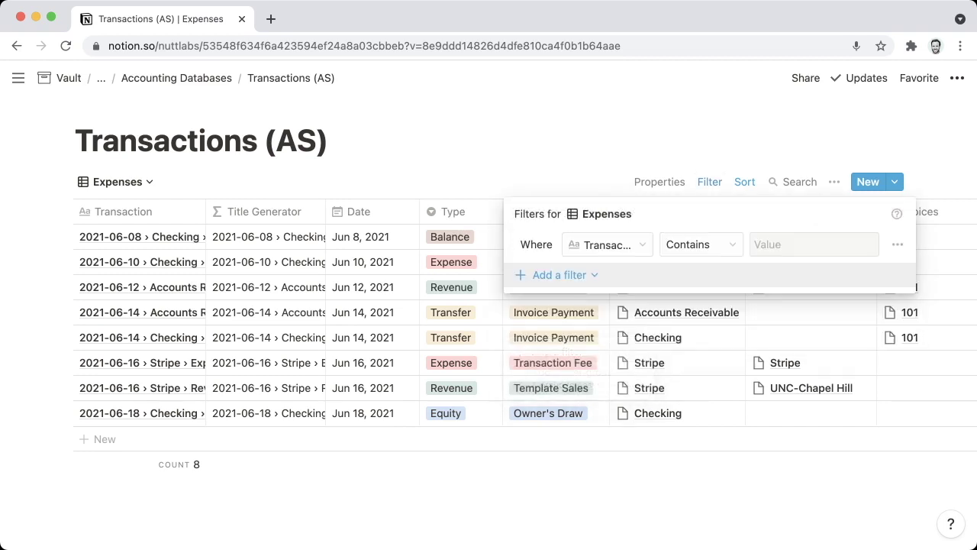
left_click(607, 245)
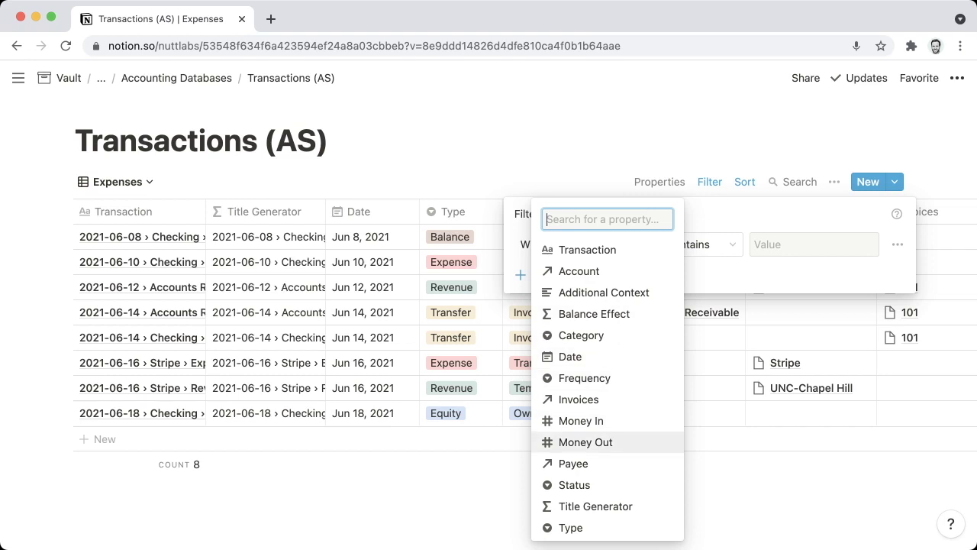
key("Down")
key("Down")
key("Return")
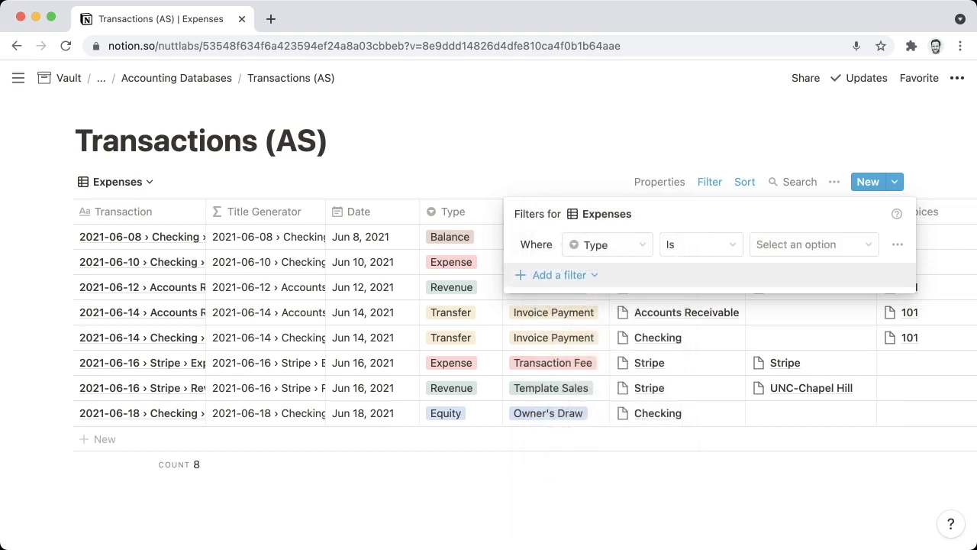
key("Return")
key("Down")
key("Down")
key("Return")
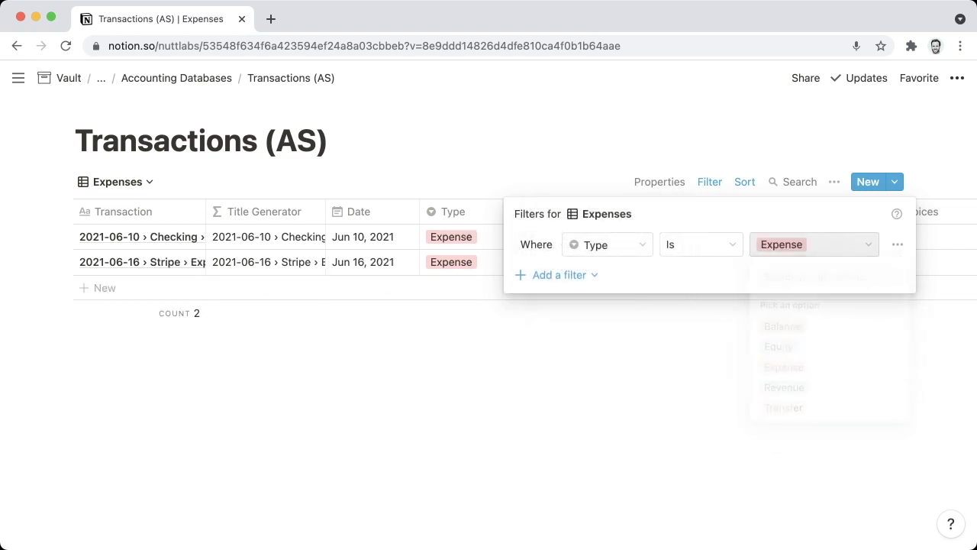
key("Escape")
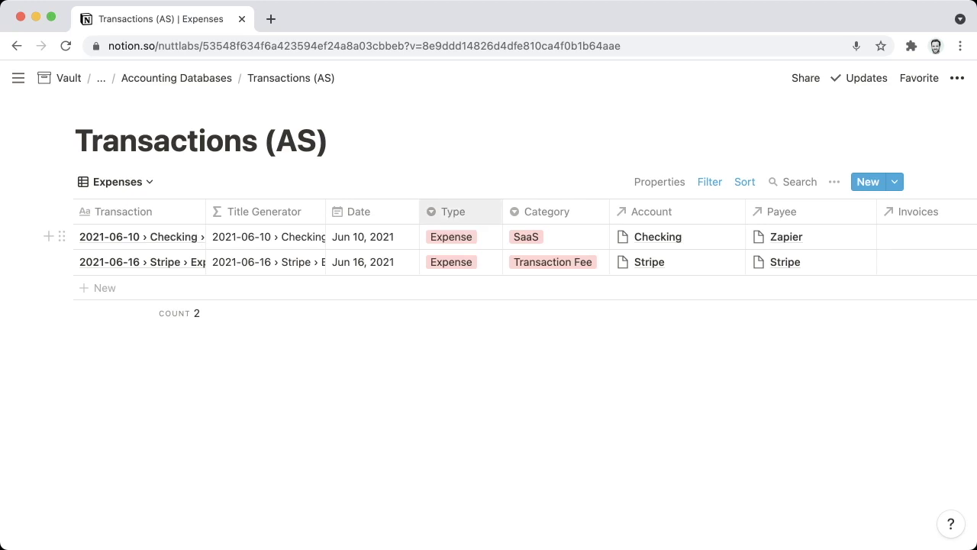
Step: Hide the Type property in the Expenses view and slightly narrow the Account, Payee and Invoices columns
left_click(453, 212)
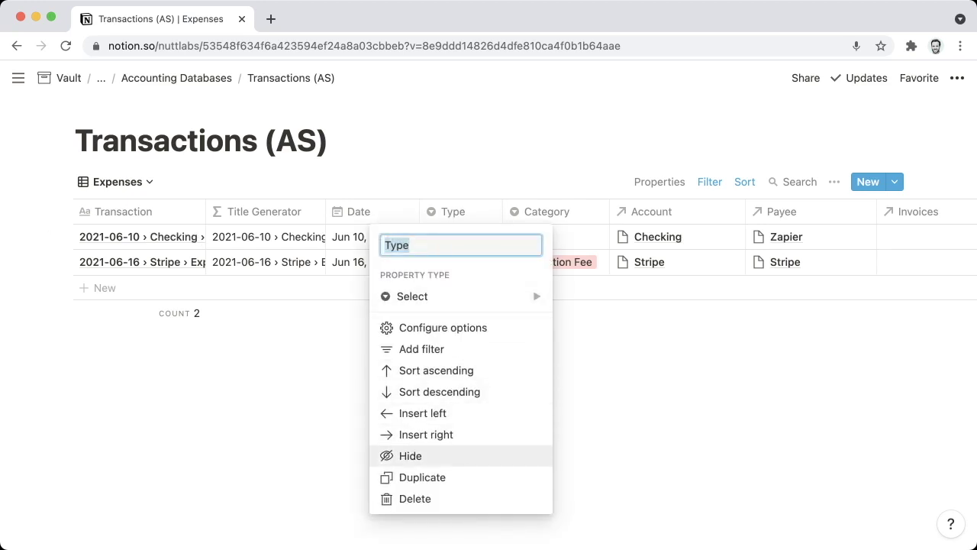
left_click(410, 456)
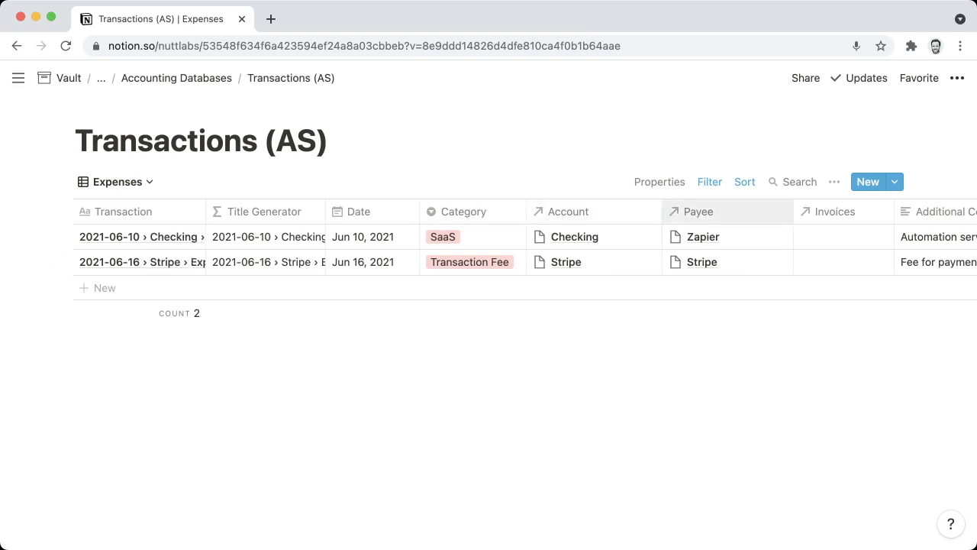
left_click_drag(661, 211, 639, 211)
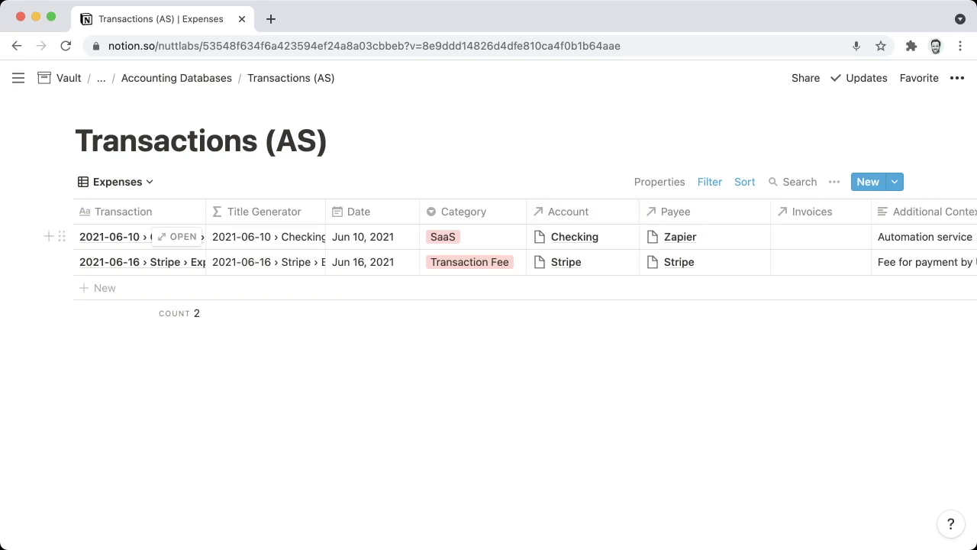
scroll(488, 244, "right", 5)
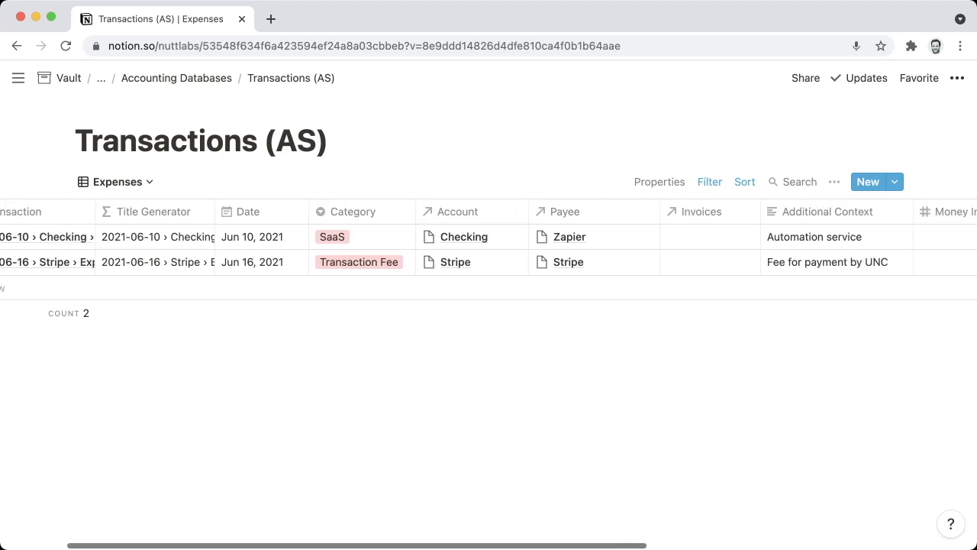
left_click_drag(629, 212, 600, 211)
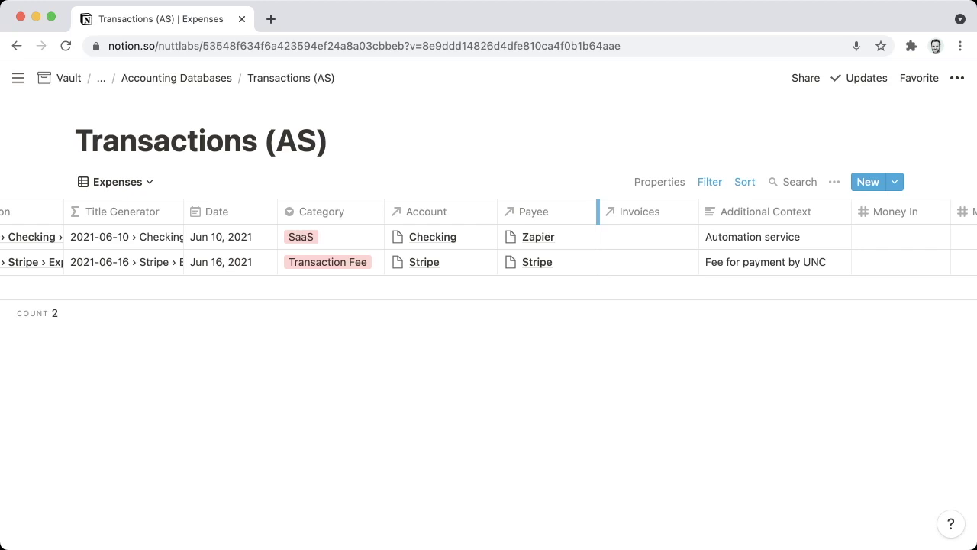
left_click_drag(698, 212, 689, 211)
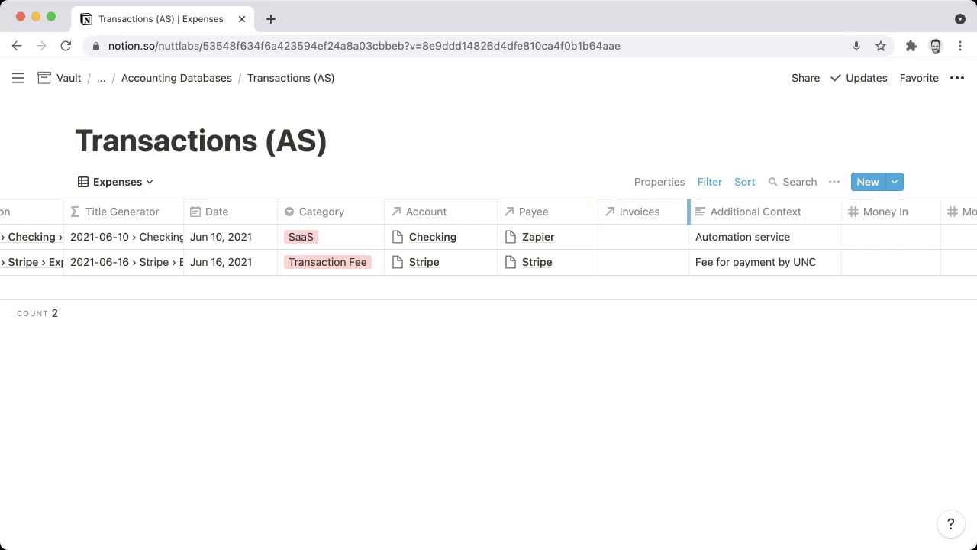
Step: Hide the Invoices, Money In and Balance Effect properties in the Expenses view
left_click(641, 212)
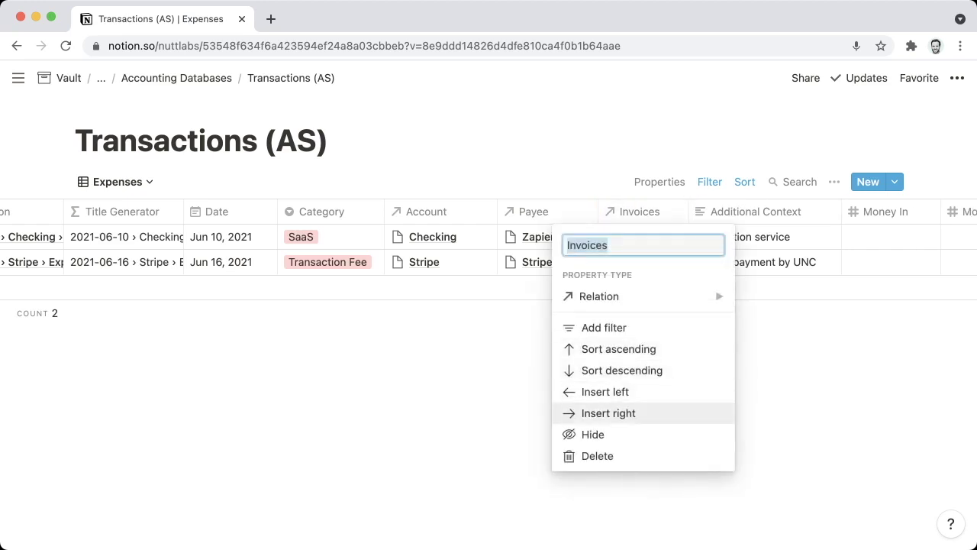
left_click(592, 435)
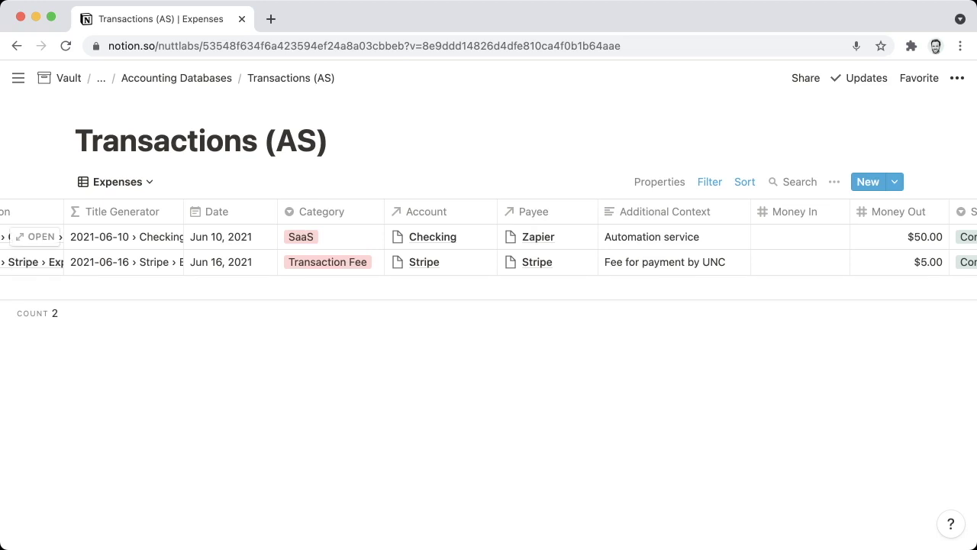
scroll(593, 434, "right", 2)
scroll(483, 374, "right", 3)
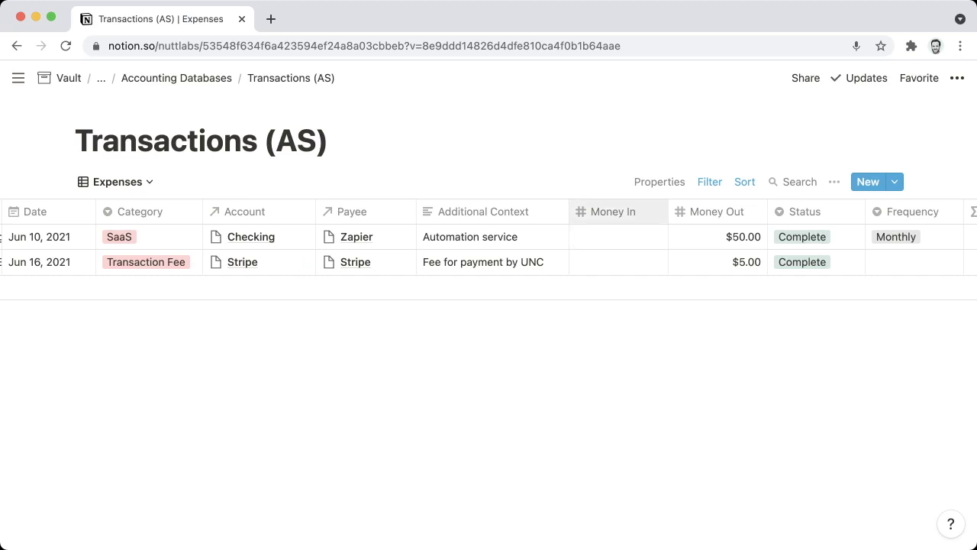
left_click(613, 211)
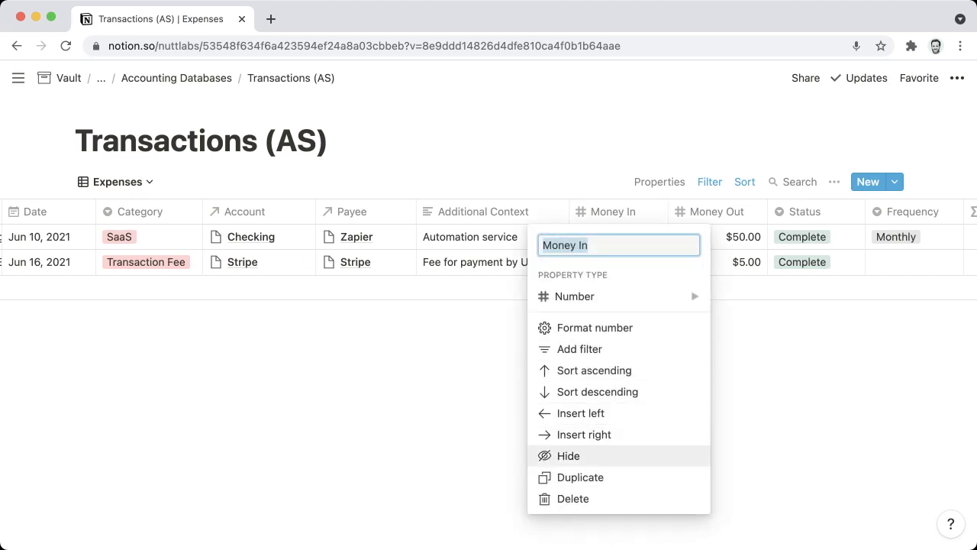
left_click(568, 456)
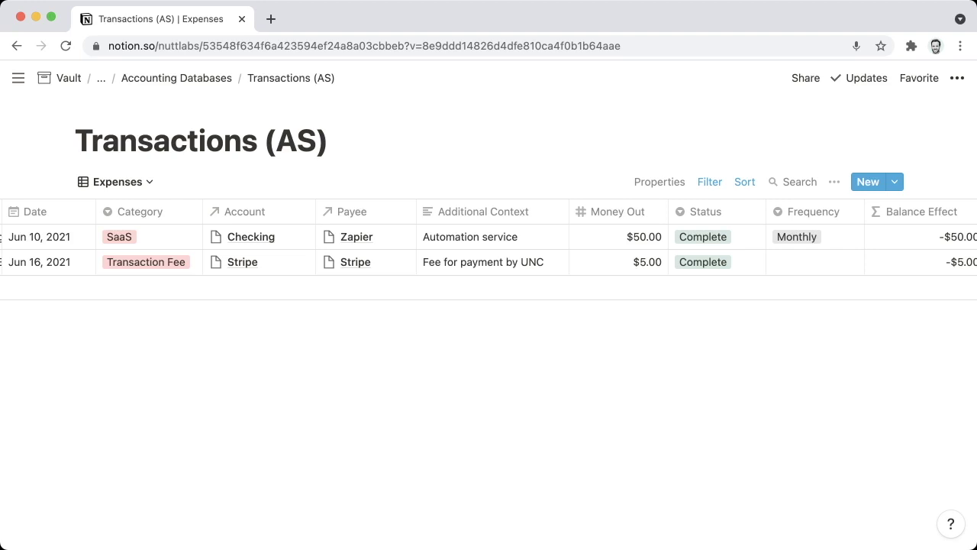
scroll(569, 456, "right", 3)
scroll(489, 251, "right", 1)
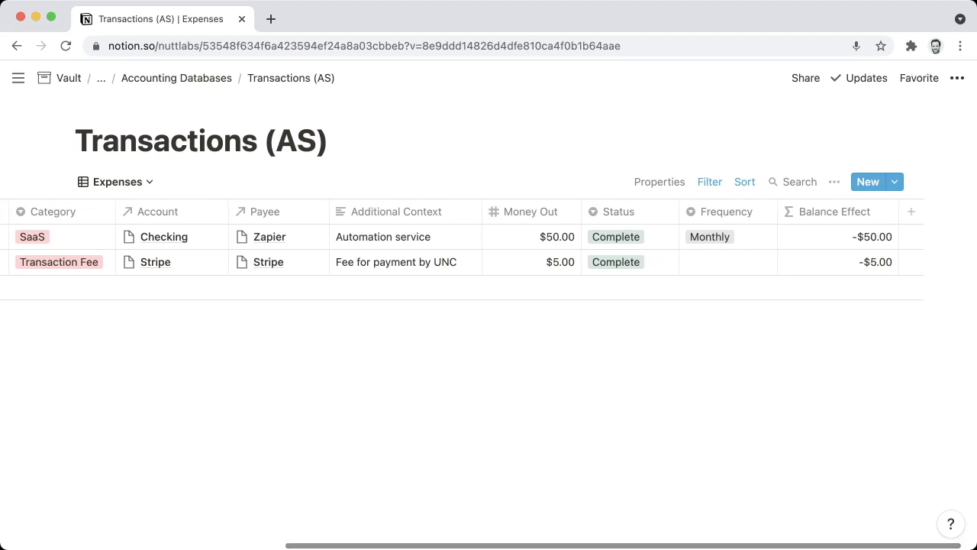
left_click(834, 211)
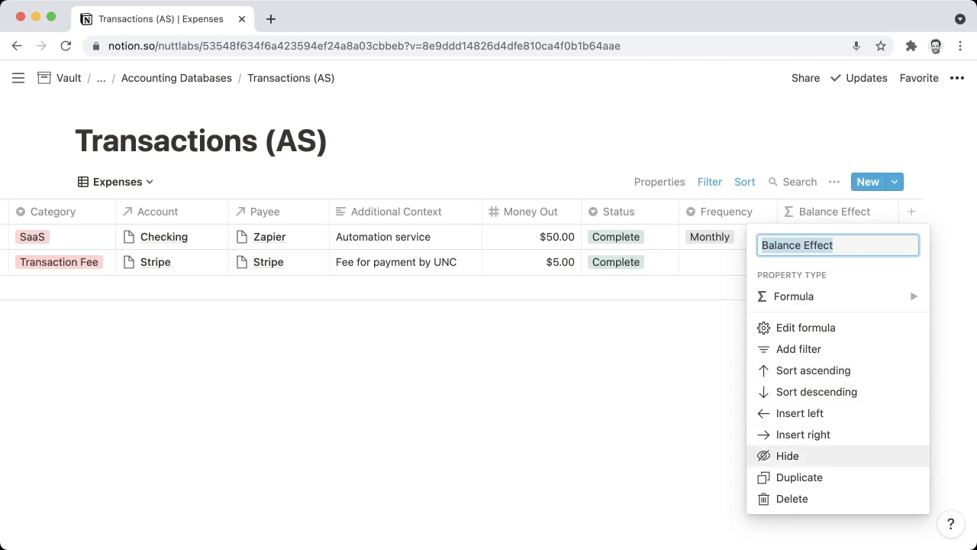
left_click(787, 455)
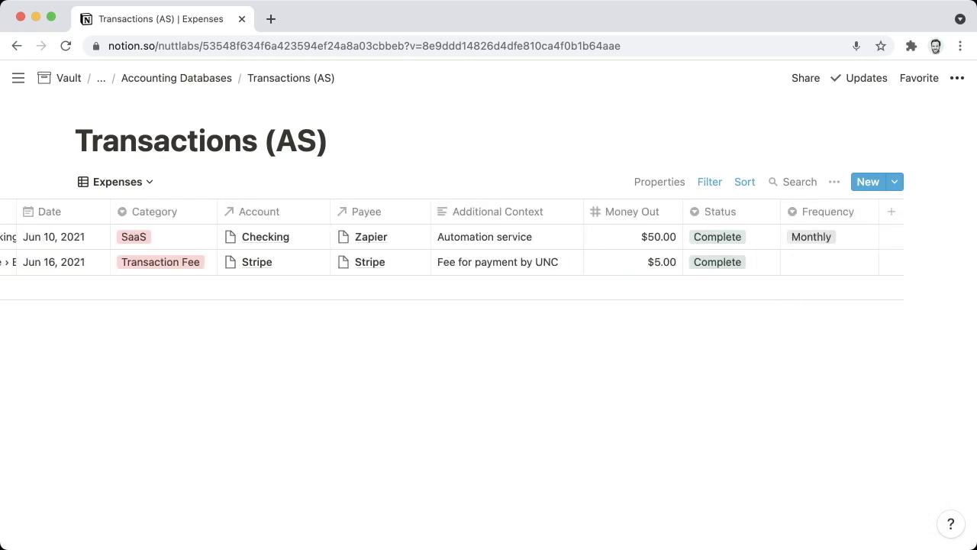
Step: Move Default view below Expenses in the database's list of views and open Default view
scroll(489, 252, "left", 5)
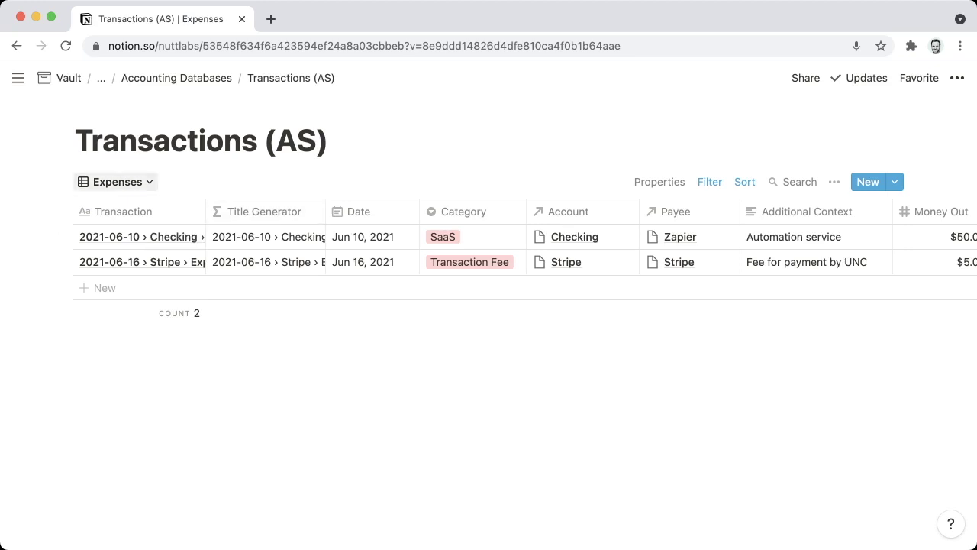
left_click(117, 182)
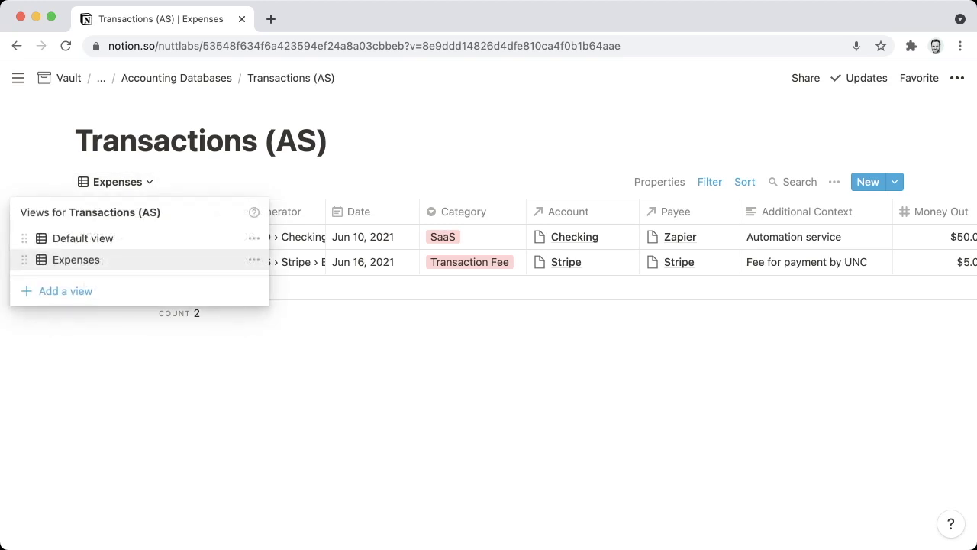
left_click_drag(82, 238, 83, 260)
left_click(83, 260)
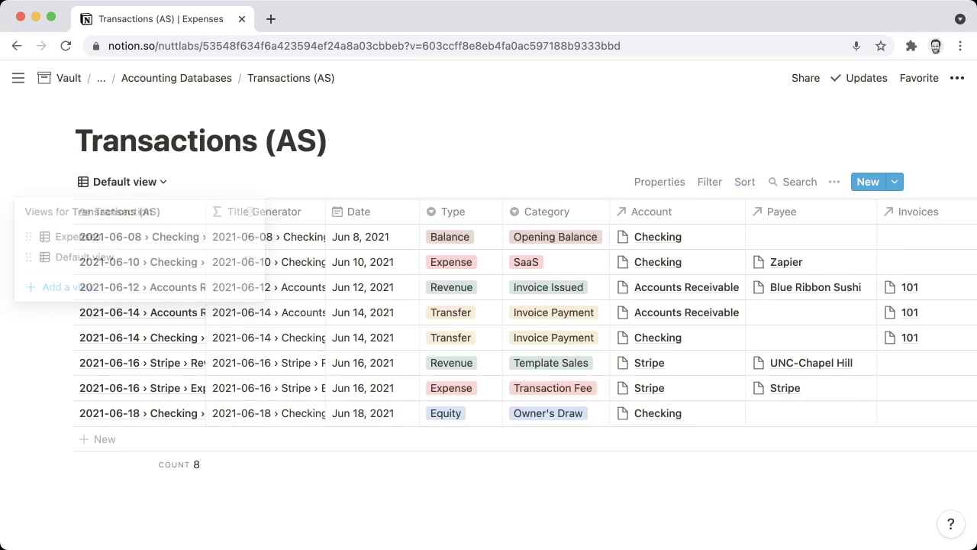
Step: Rename the Default view of the Transactions database as Transfers
left_click(122, 181)
left_click(253, 259)
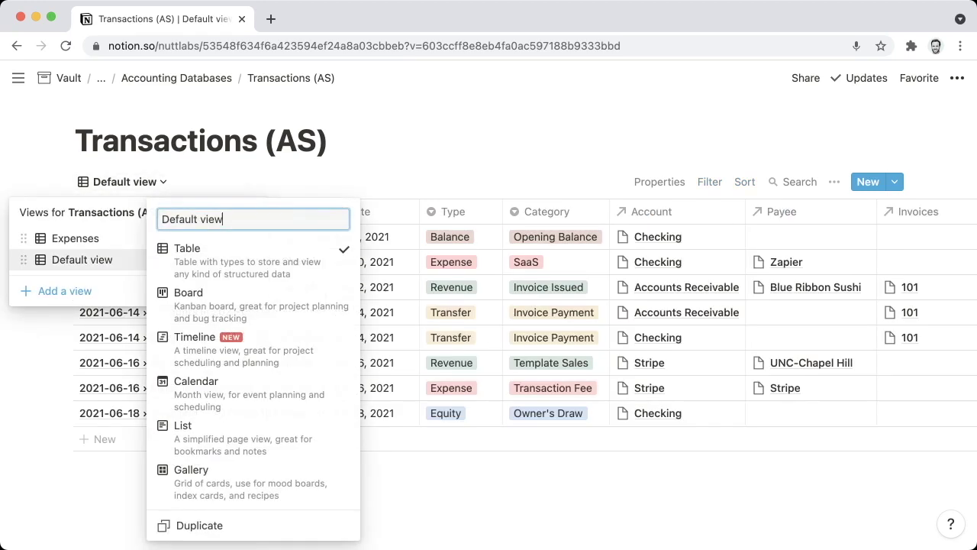
key("super+a")
type("Transfers")
key("Return")
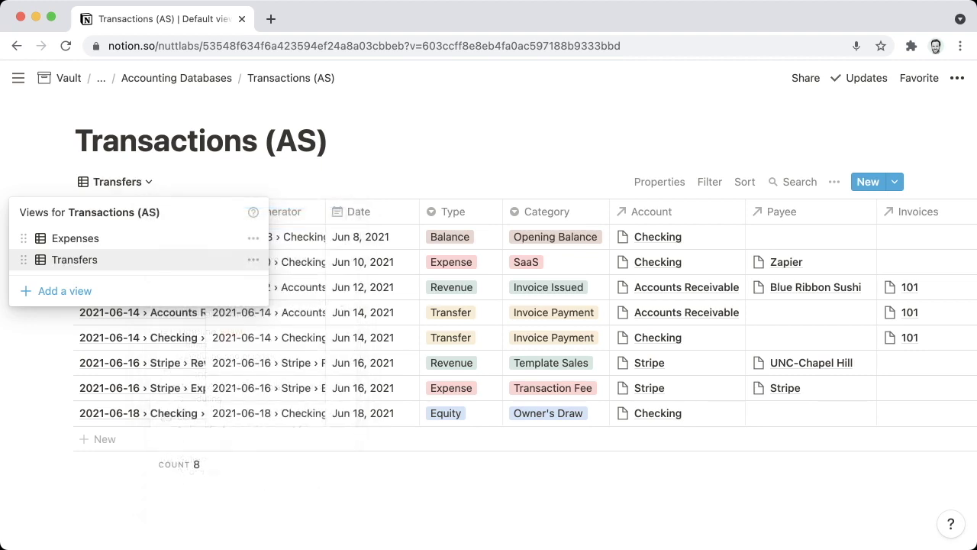
key("Escape")
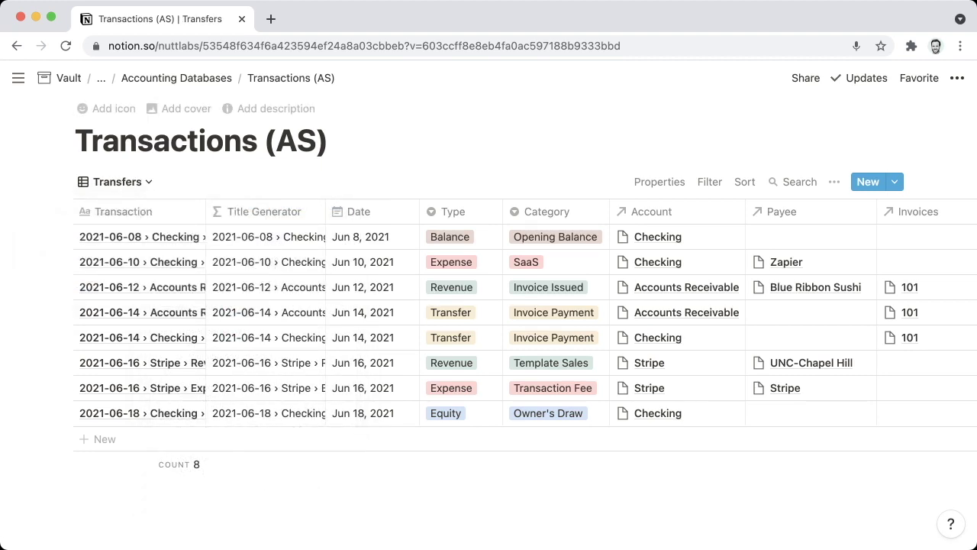
Step: Sort the Transfers view by Date in ascending order
left_click(745, 182)
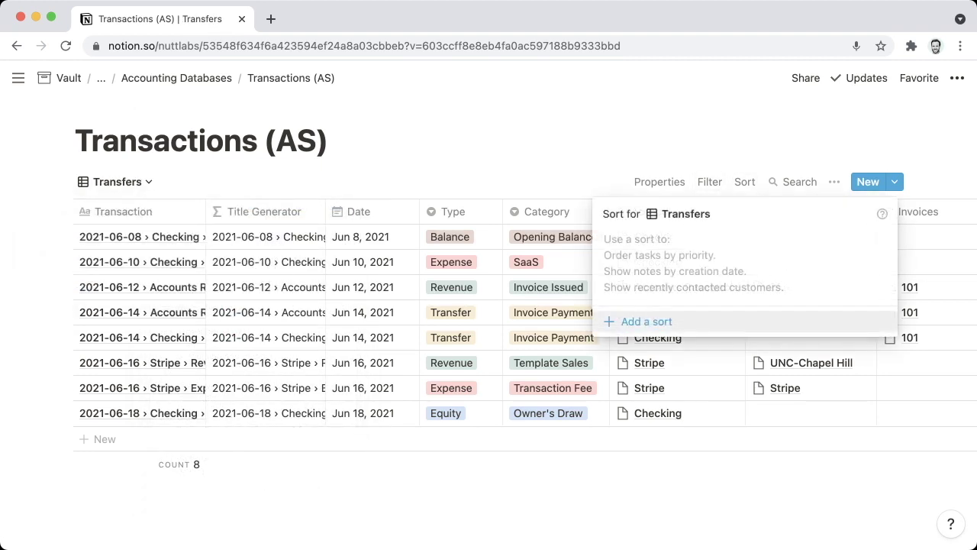
left_click(647, 321)
left_click(657, 245)
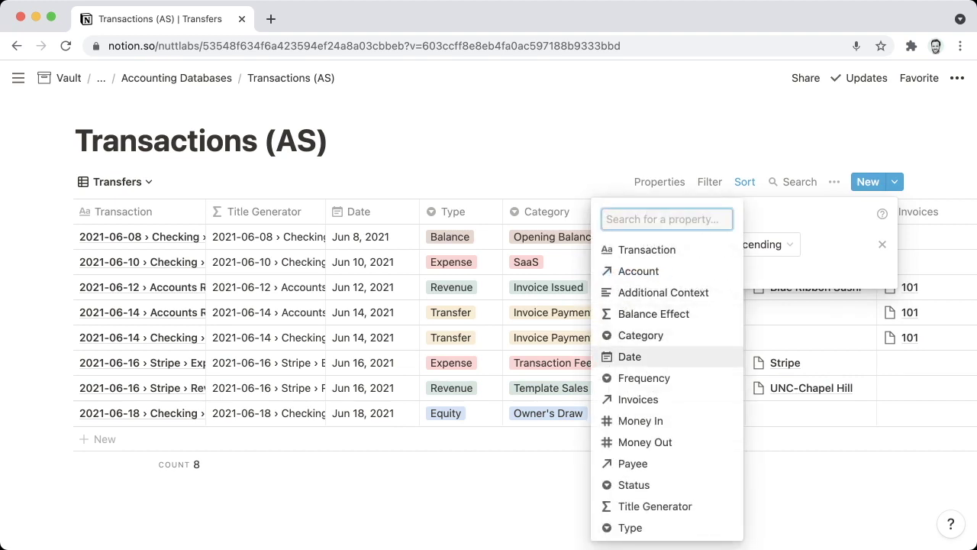
left_click(630, 357)
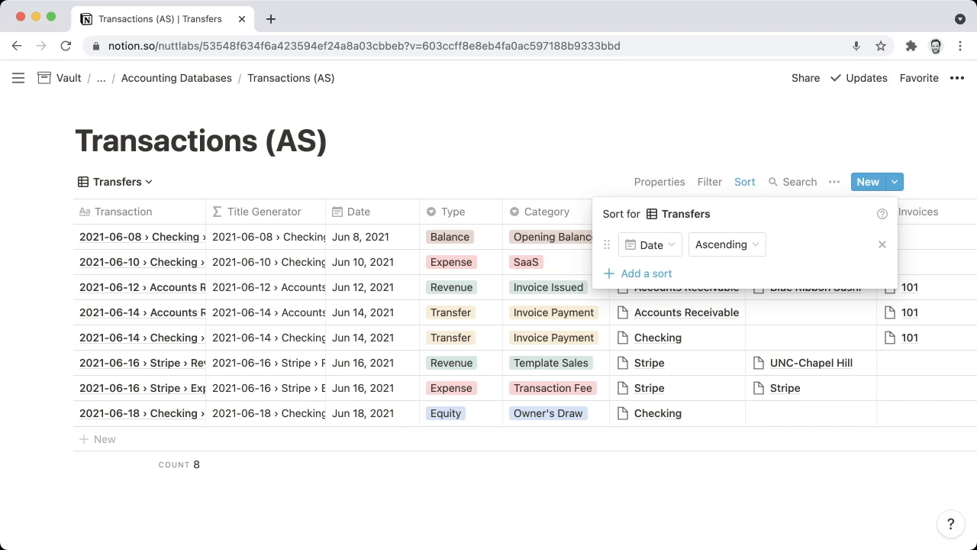
left_click(672, 152)
Step: Filter the Transfers view to transactions where Type is Transfer
left_click(709, 182)
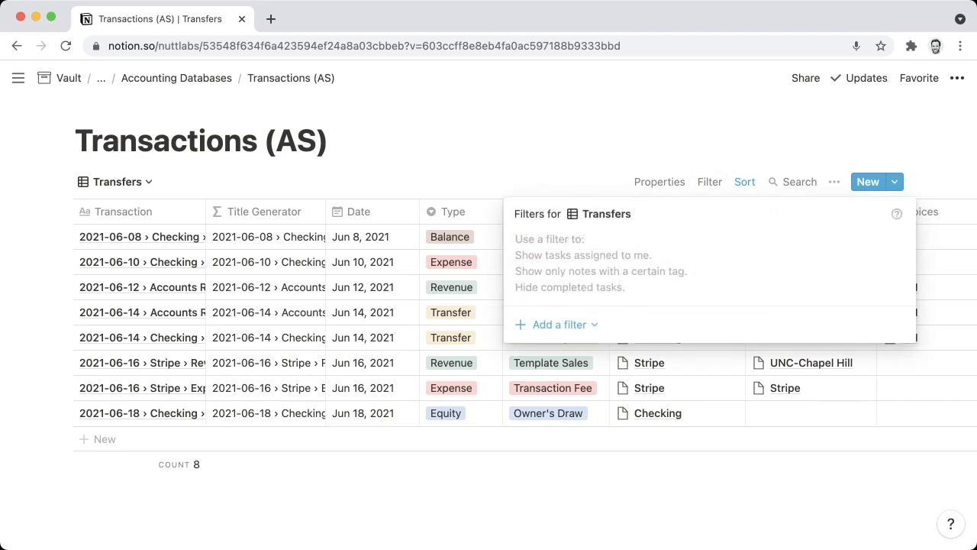
left_click(560, 324)
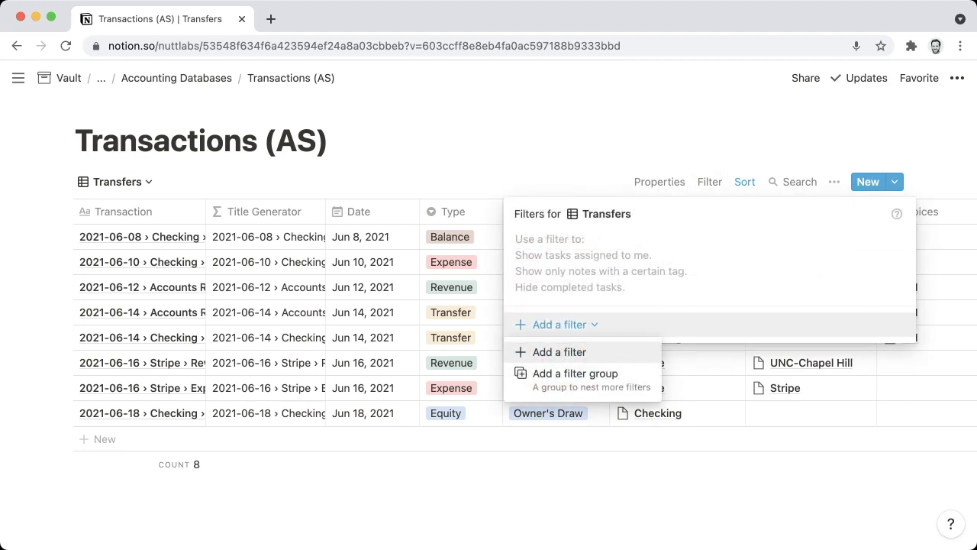
left_click(559, 352)
left_click(600, 244)
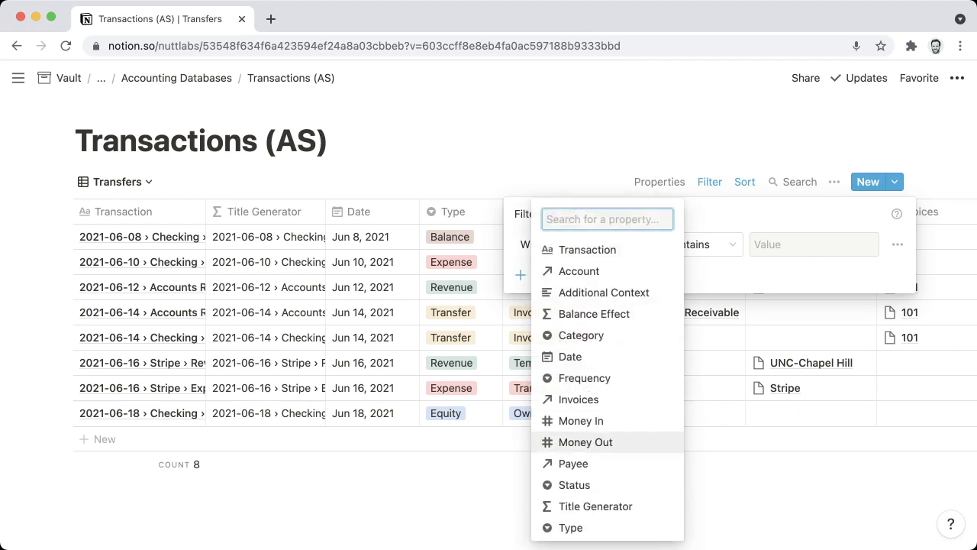
left_click(580, 528)
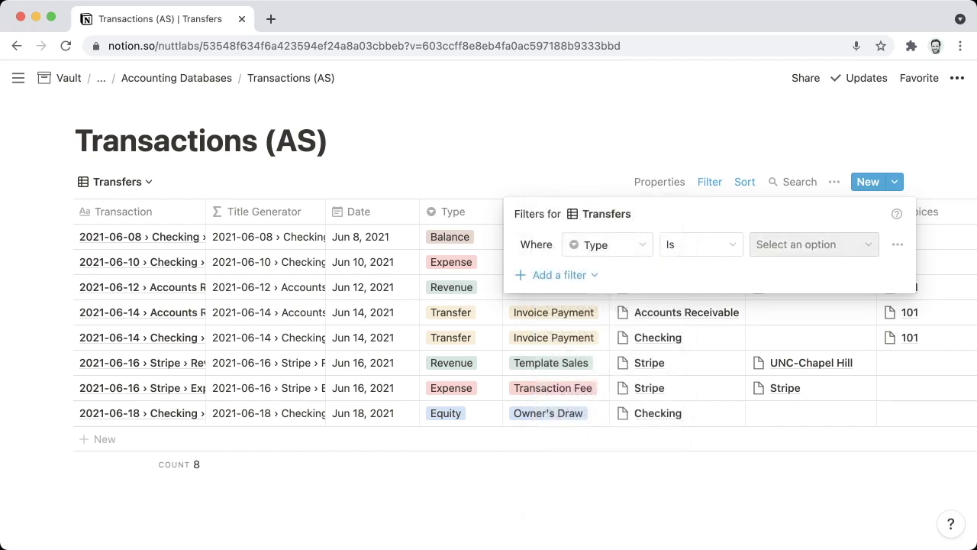
left_click(814, 244)
left_click(785, 414)
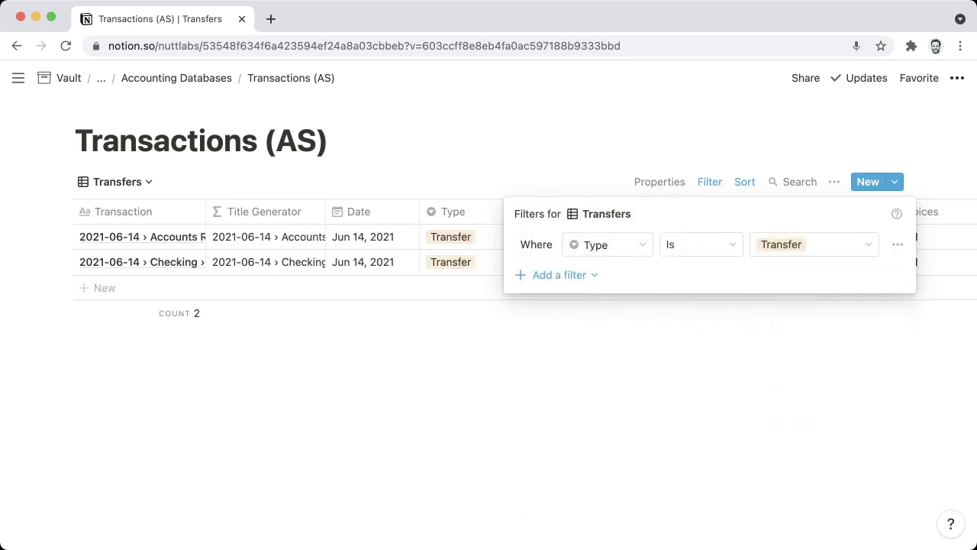
key("Escape")
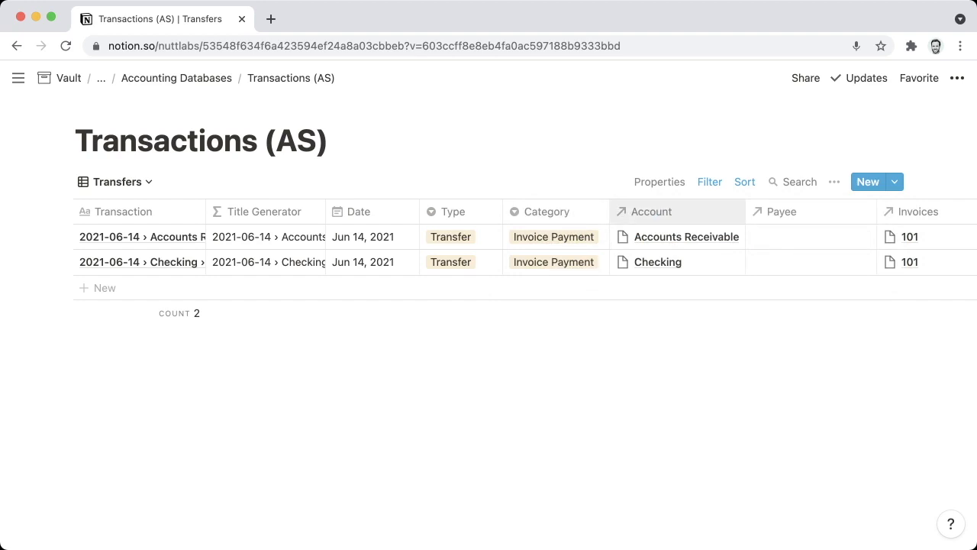
Step: Hide the Type and Payee properties in the Transfers view and slightly narrow the Invoices column
mouse_move(180, 236)
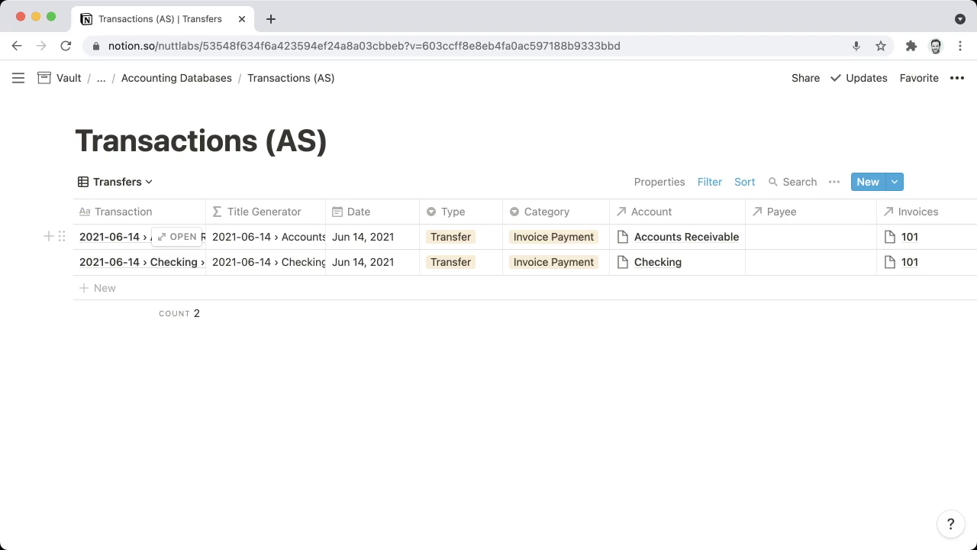
left_click(453, 212)
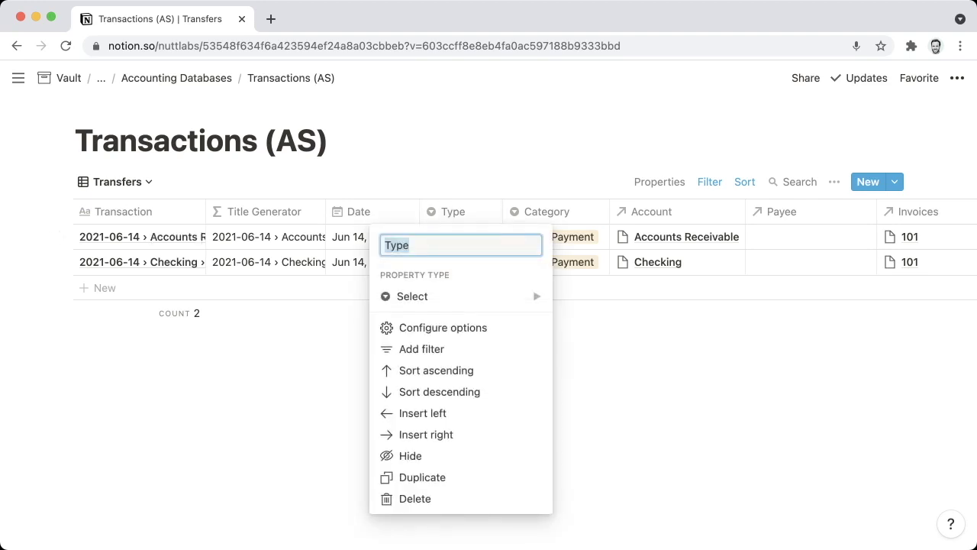
left_click(410, 455)
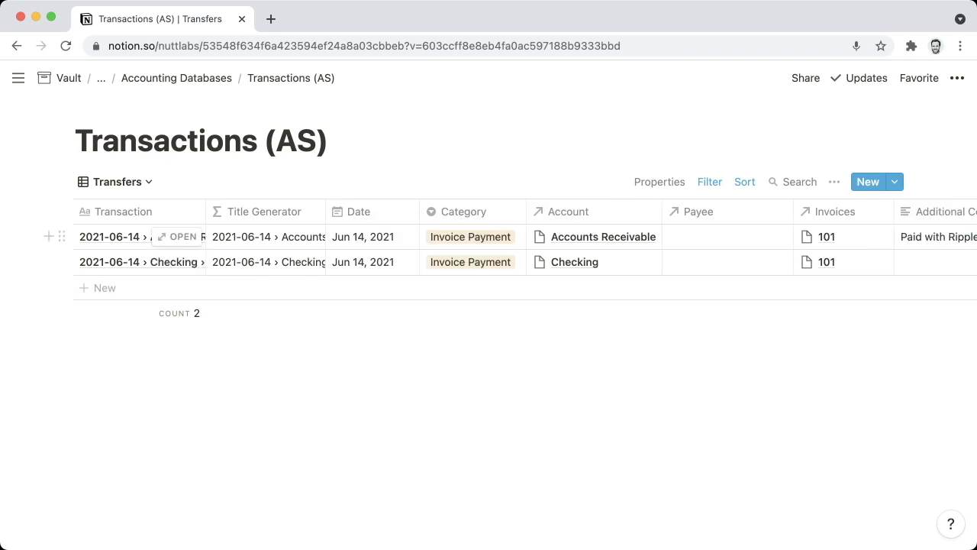
left_click(699, 211)
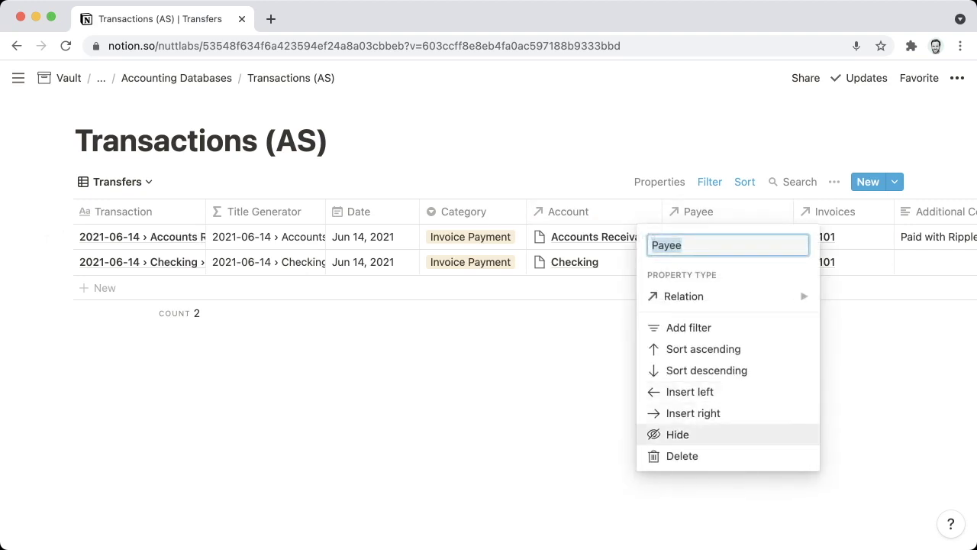
left_click(664, 432)
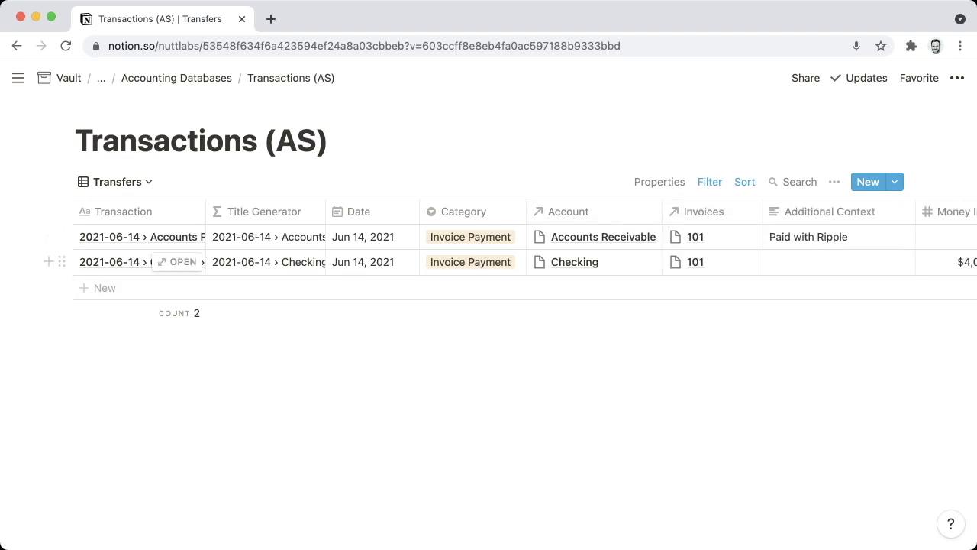
scroll(488, 252, "right", 5)
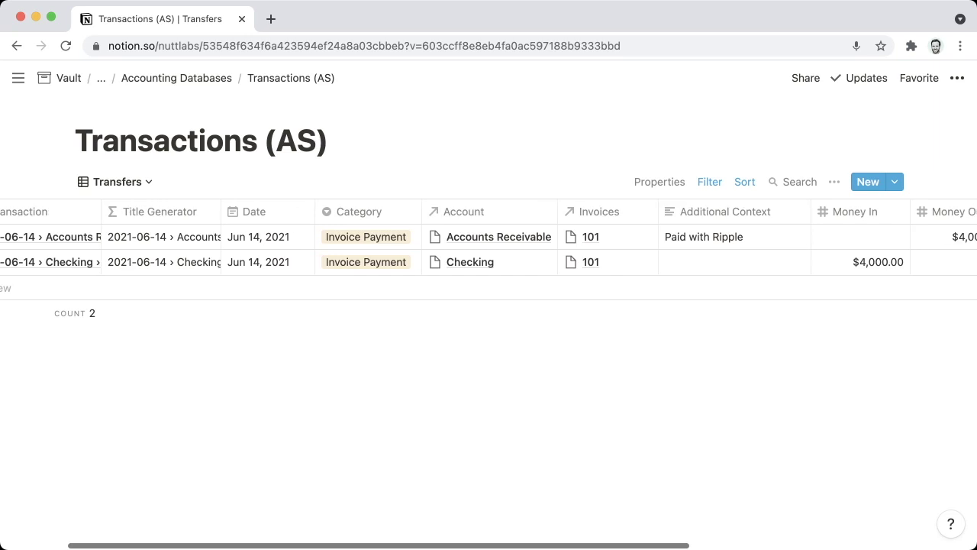
scroll(714, 214, "right", 1)
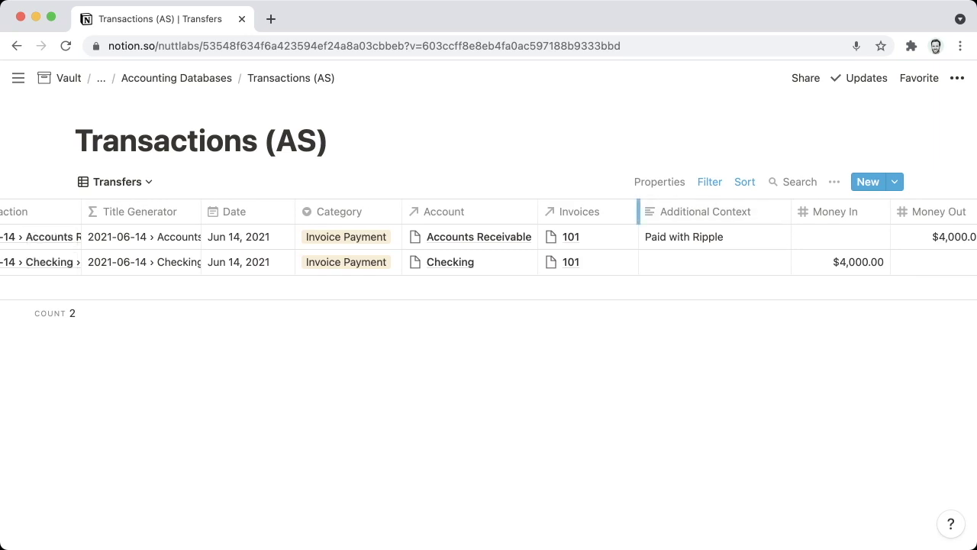
scroll(715, 214, "right", 1)
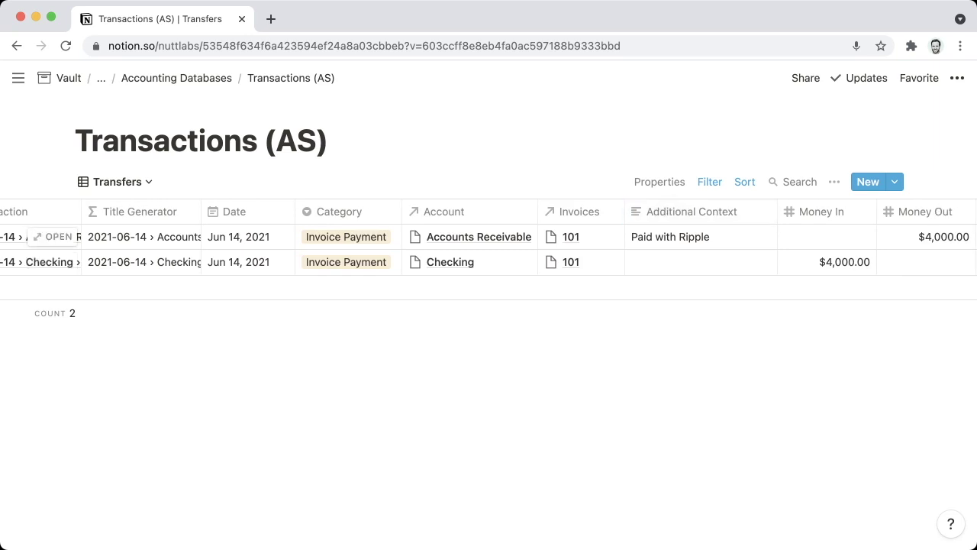
Step: Hide the Frequency and Balance Effect properties in the Transfers view
scroll(488, 252, "right", 5)
scroll(610, 237, "right", 4)
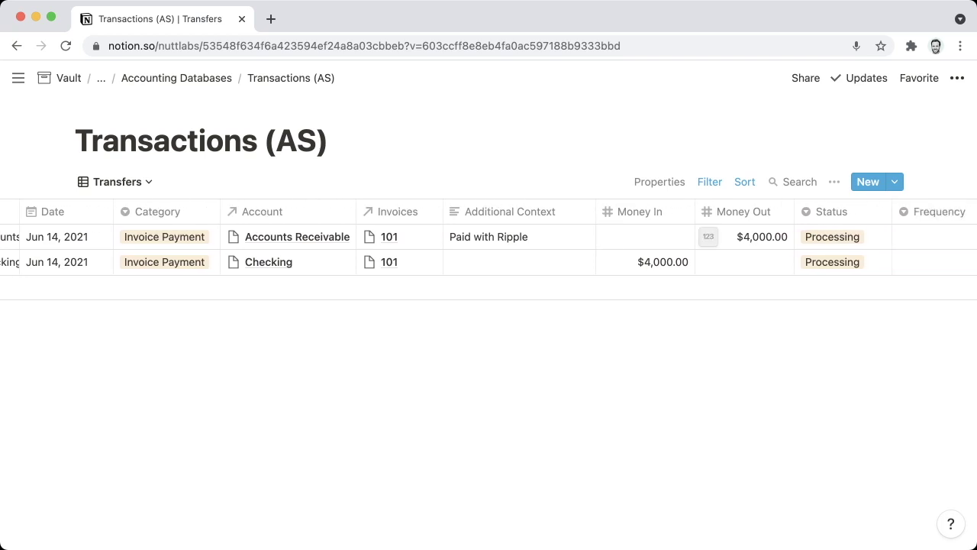
scroll(687, 244, "right", 7)
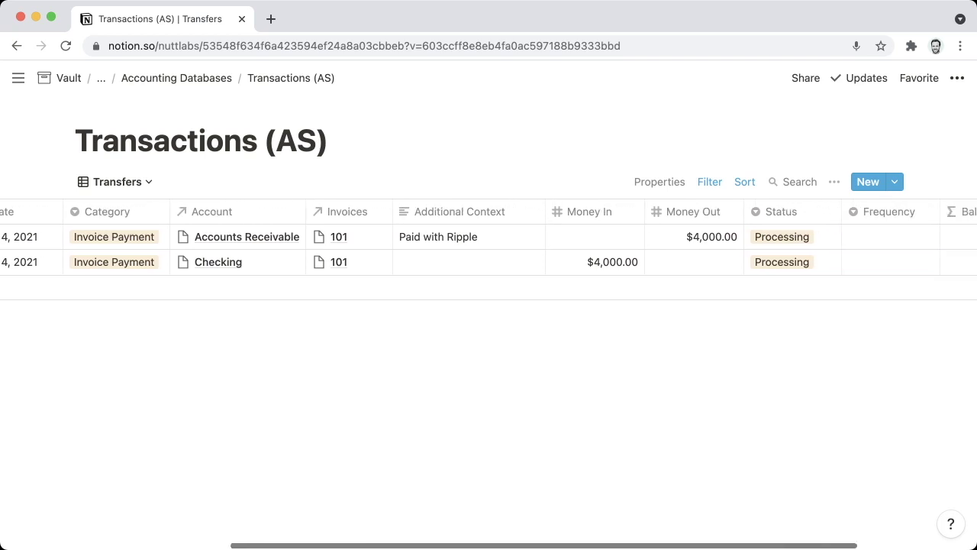
scroll(488, 244, "right", 4)
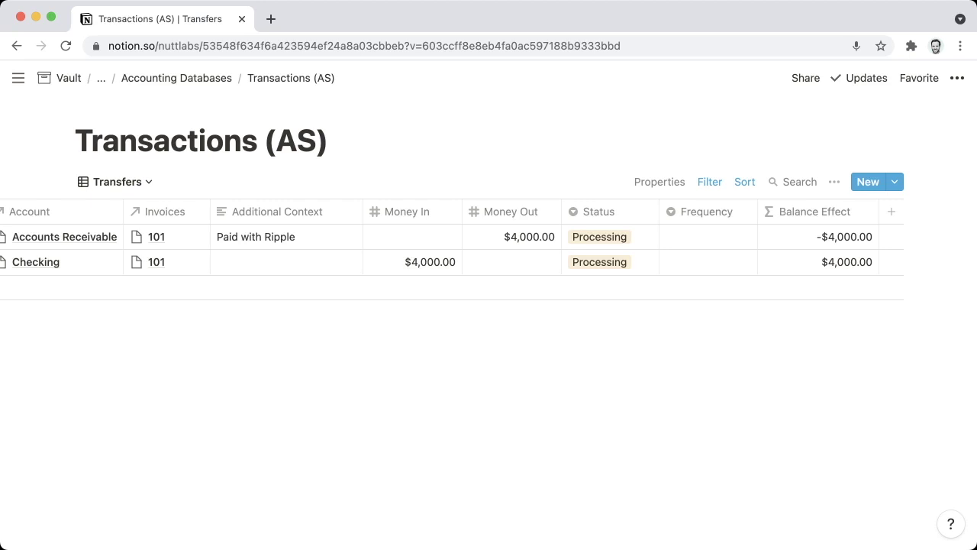
left_click(706, 212)
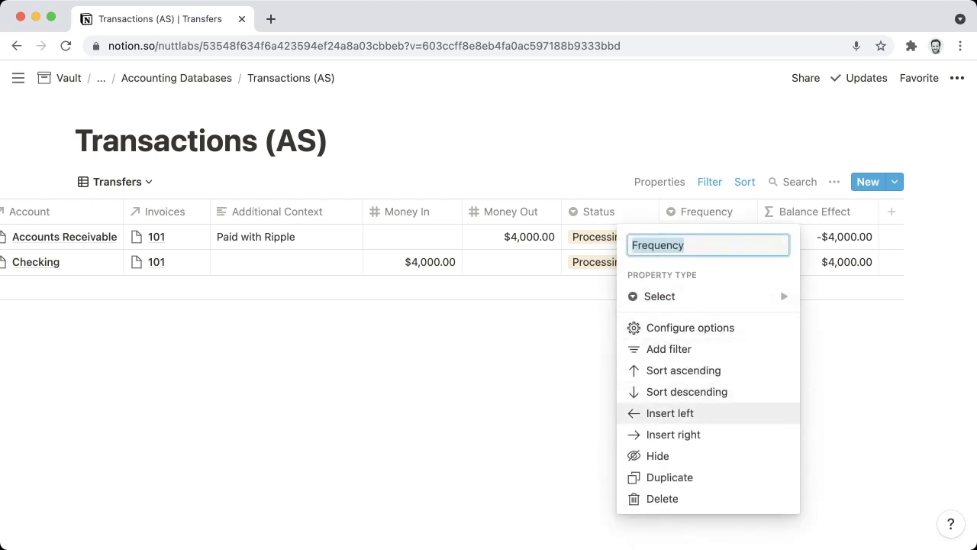
key("Down")
key("Down")
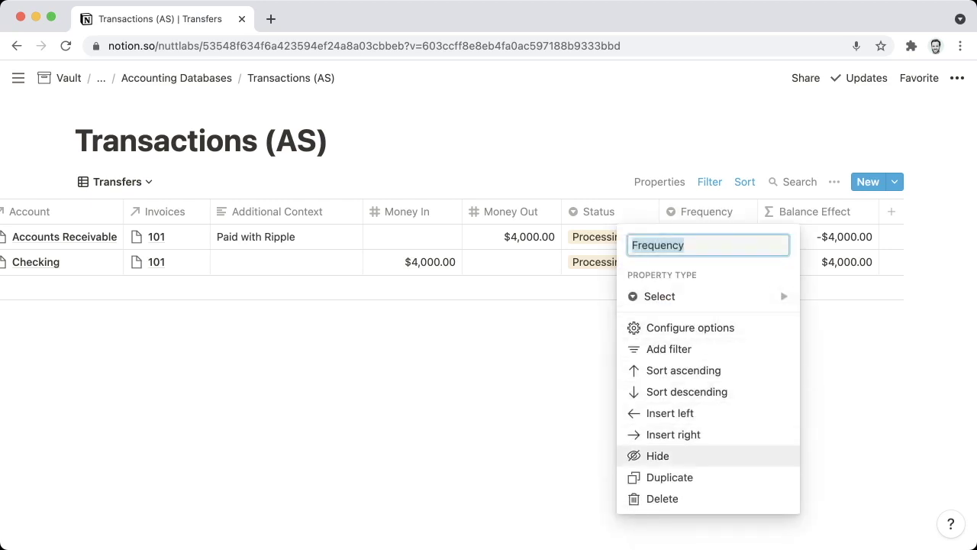
key("Return")
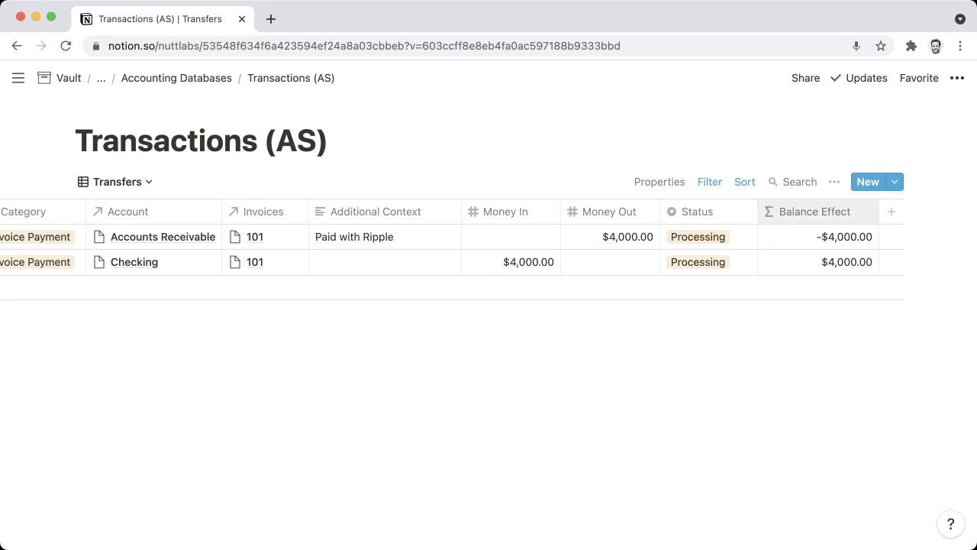
left_click(814, 211)
key("Down")
key("Return")
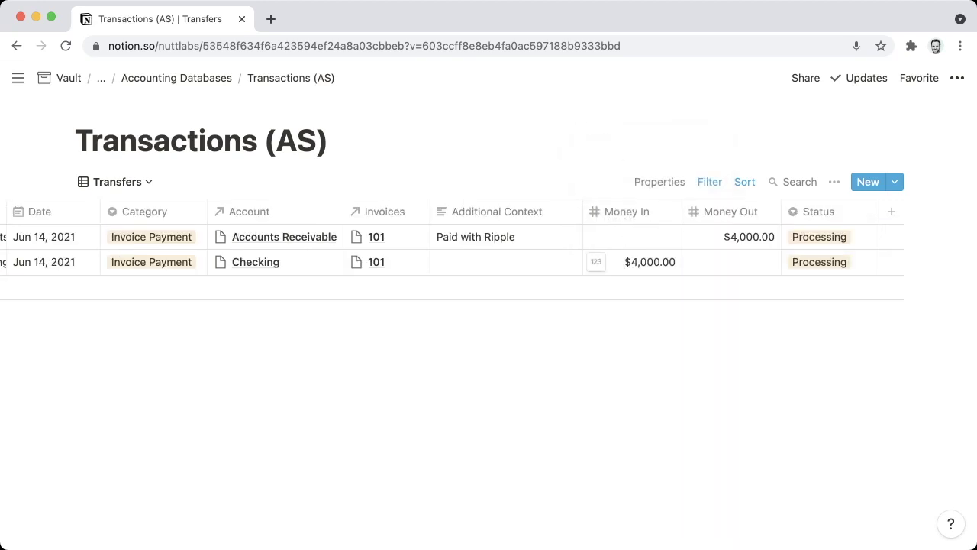
Step: Duplicate the Transfers view and name the copy Non-Complete
scroll(489, 252, "left", 5)
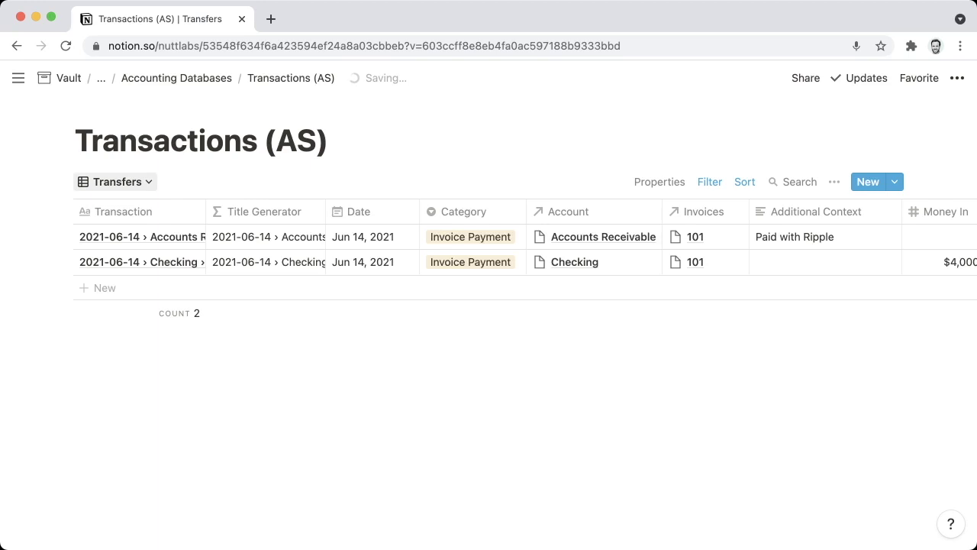
left_click(115, 182)
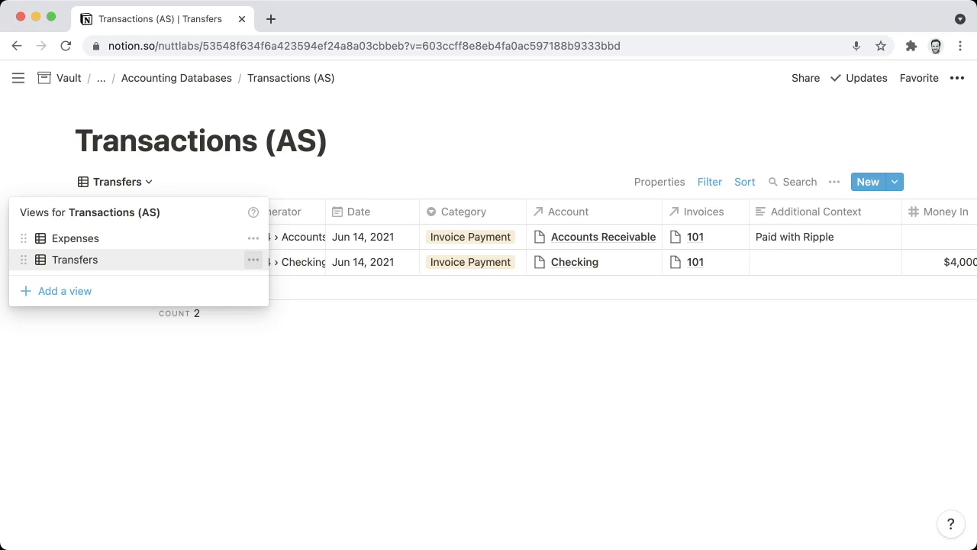
left_click(253, 259)
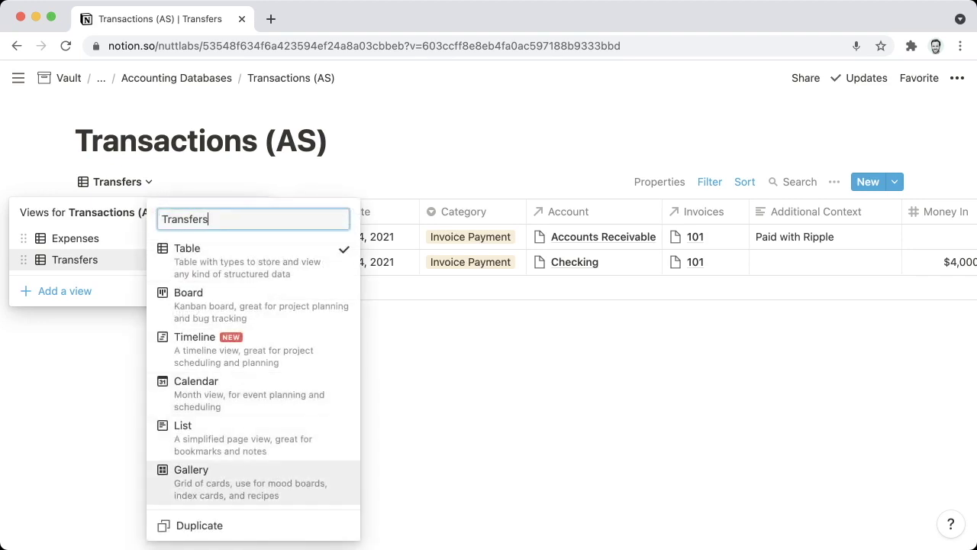
left_click(199, 525)
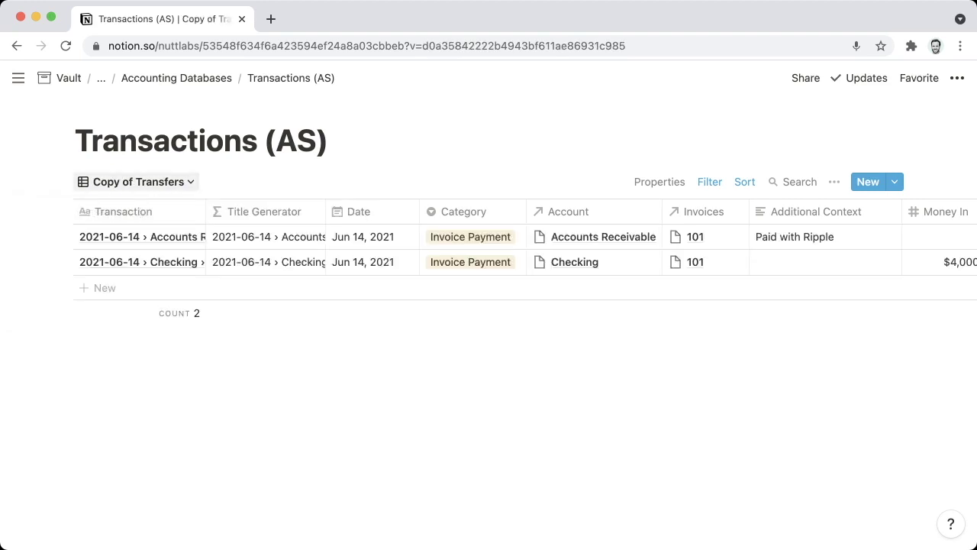
left_click(138, 182)
left_click(253, 280)
type("Non-")
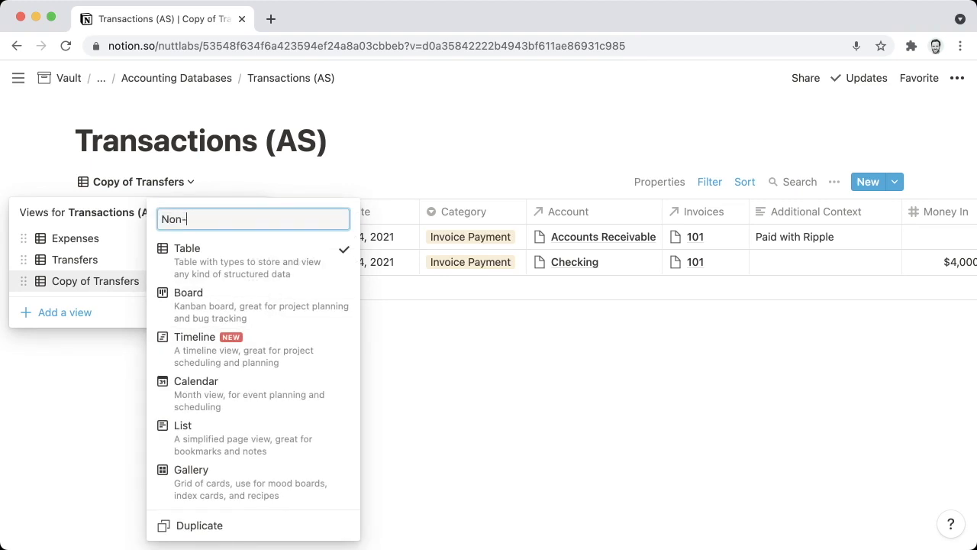
type("Complete")
key("Return")
key("Escape")
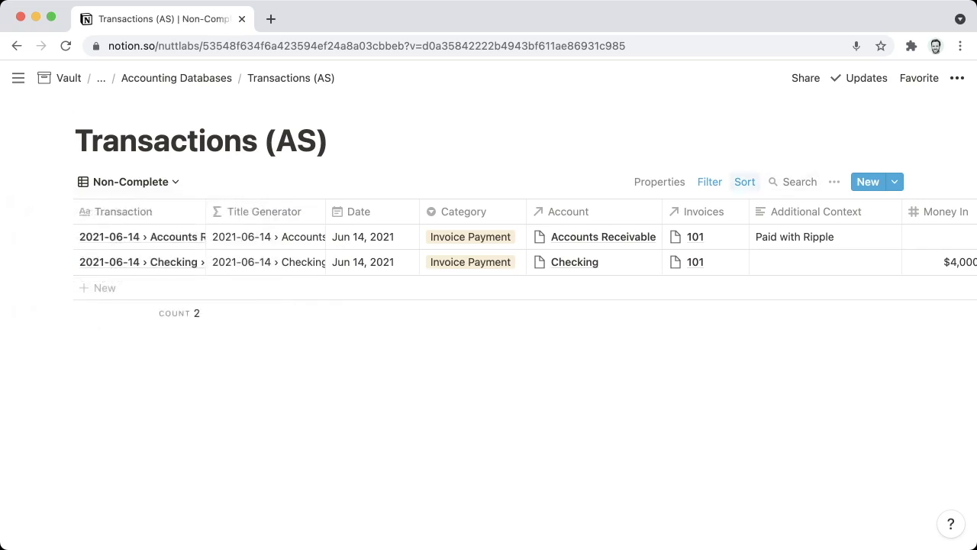
Step: Change the Non-Complete view's filter to show transactions where Status is not Complete
left_click(709, 182)
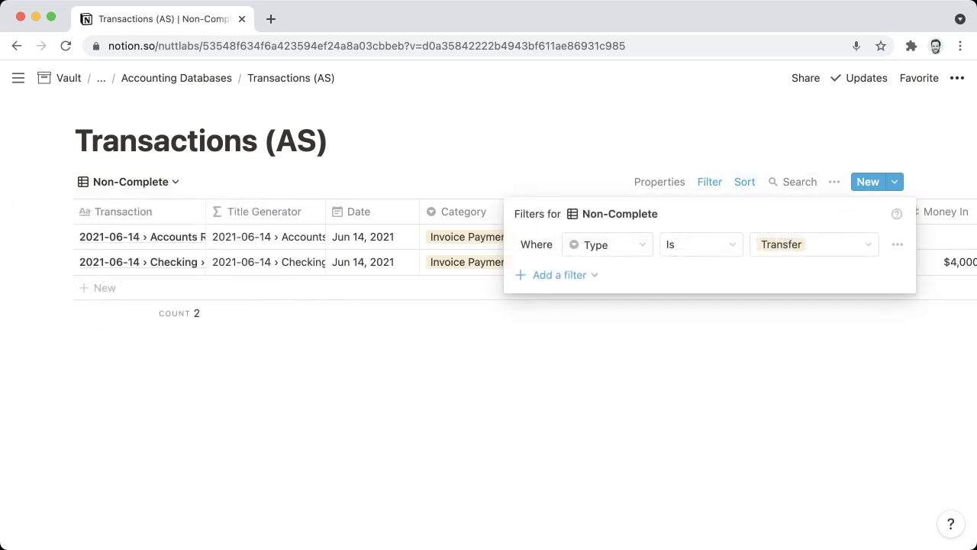
left_click(607, 244)
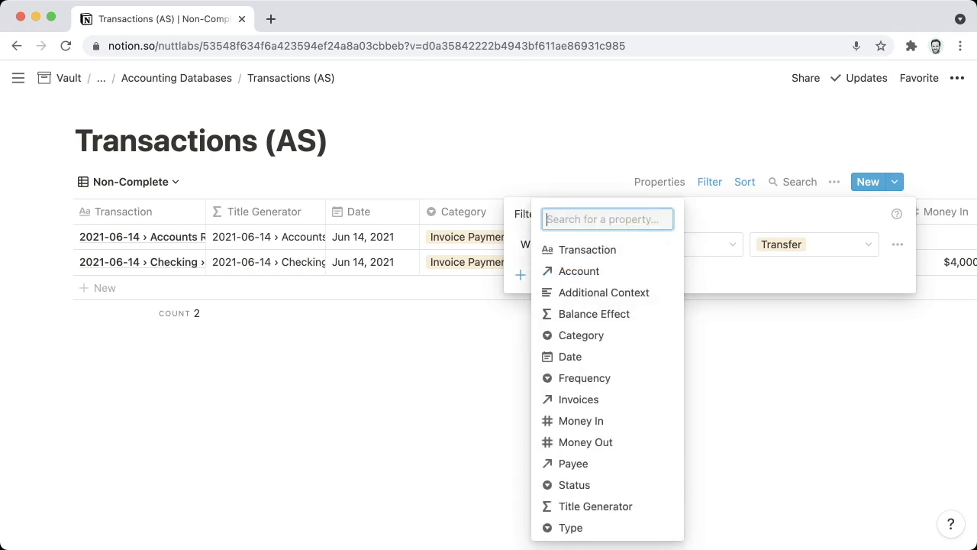
left_click(574, 484)
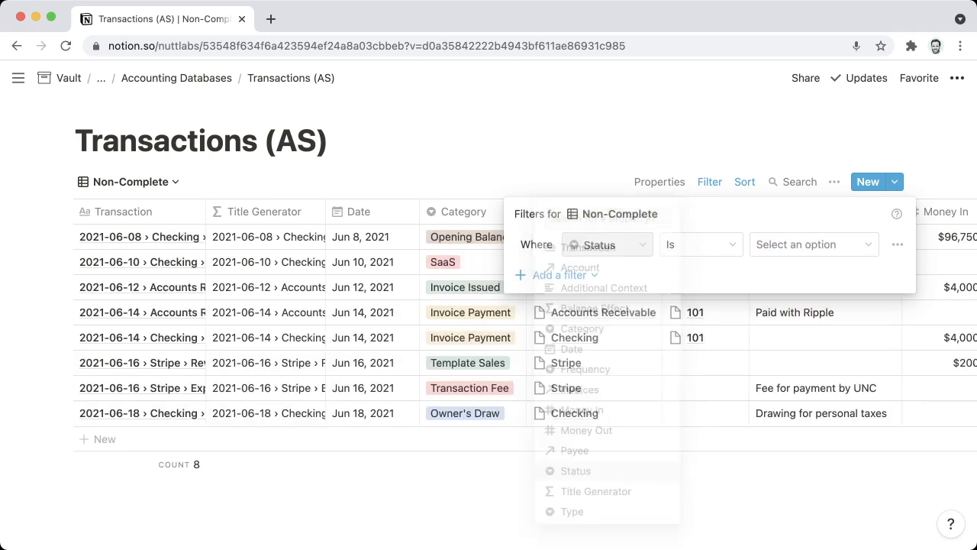
left_click(700, 245)
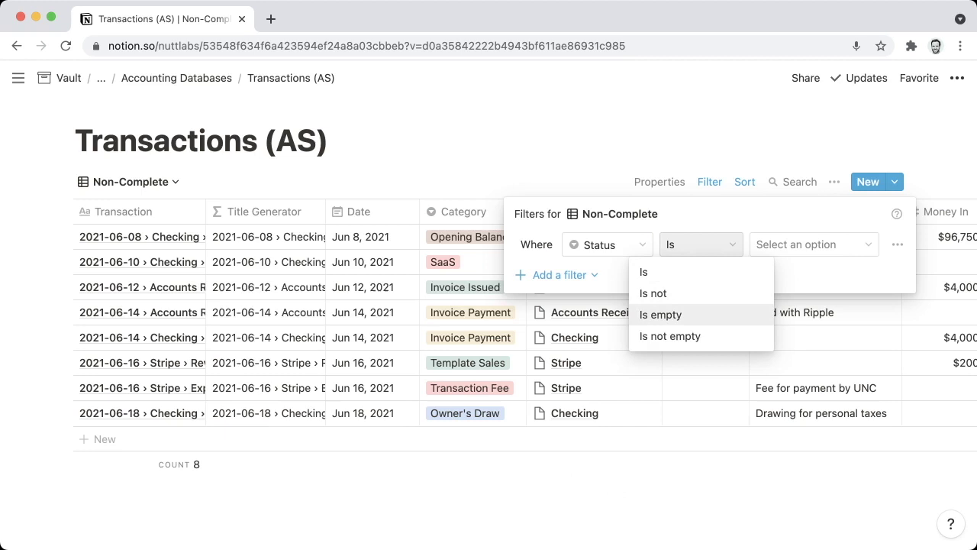
left_click(658, 290)
left_click(814, 244)
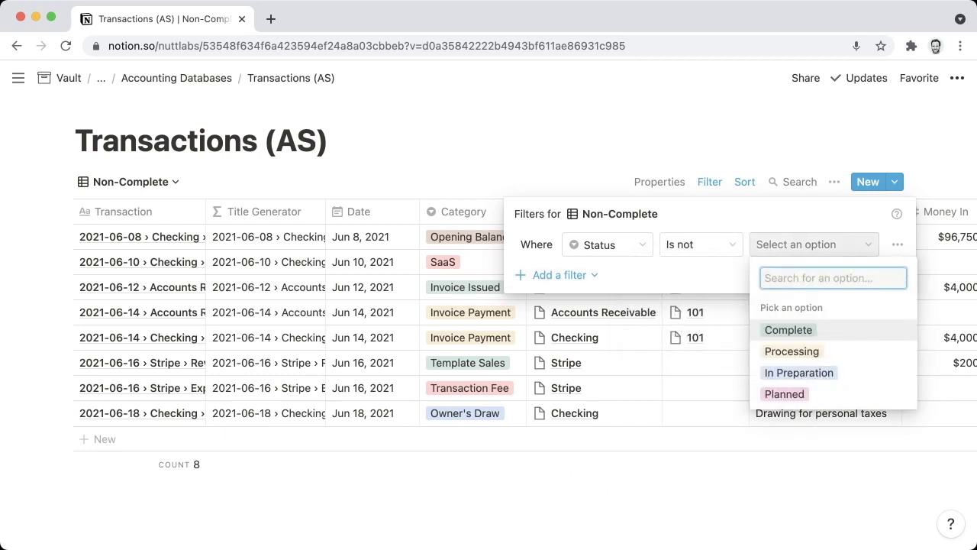
key("Return")
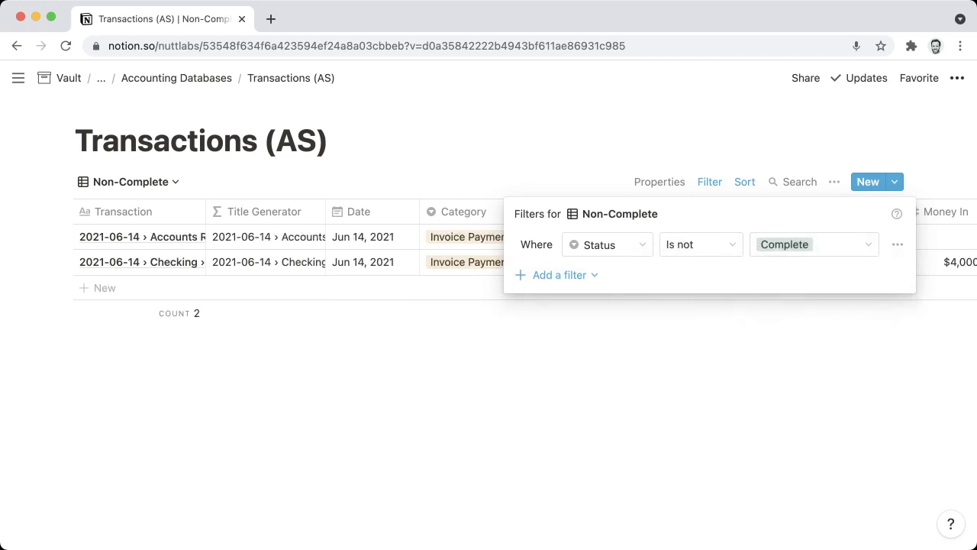
key("Escape")
Step: Show the Type, Payee and Frequency properties in the Non-Complete view
left_click(659, 182)
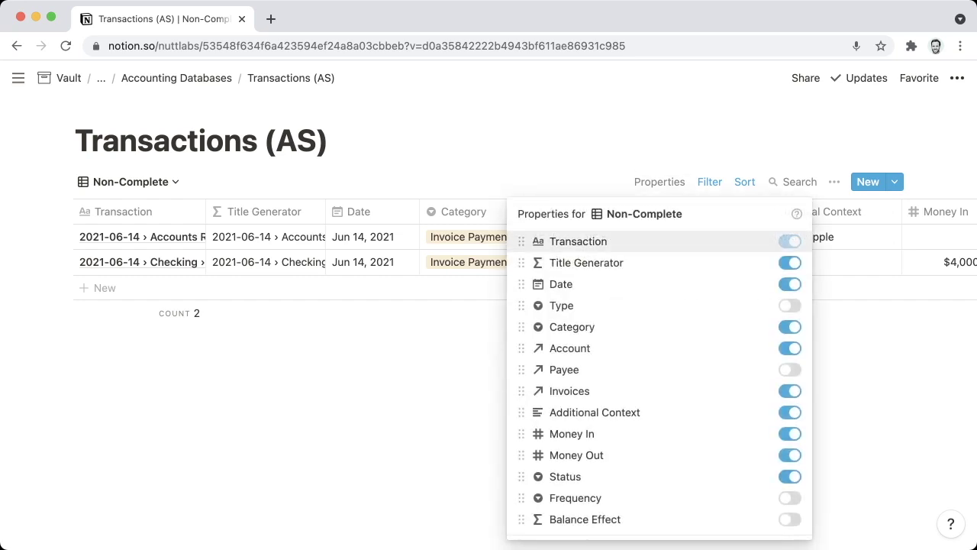
left_click(789, 305)
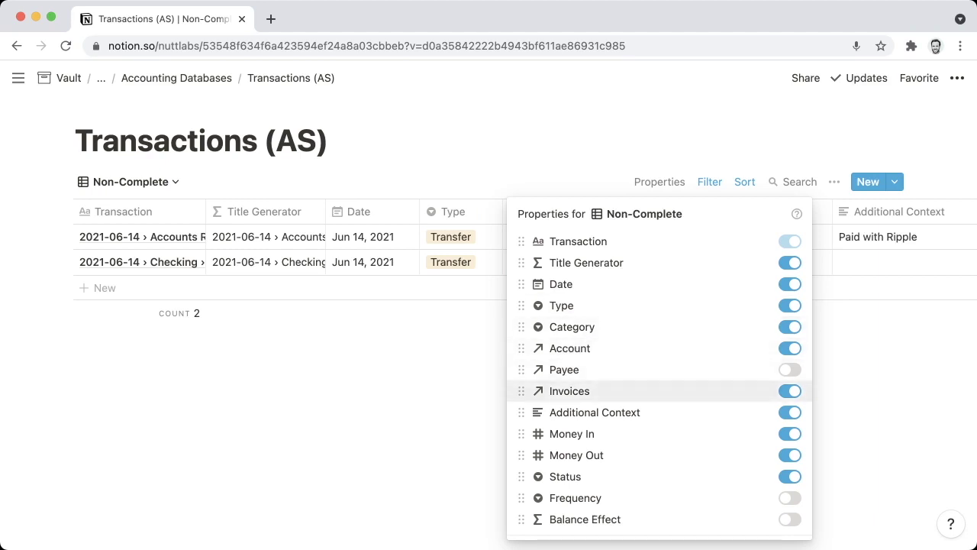
left_click(789, 370)
scroll(657, 391, "down", 1)
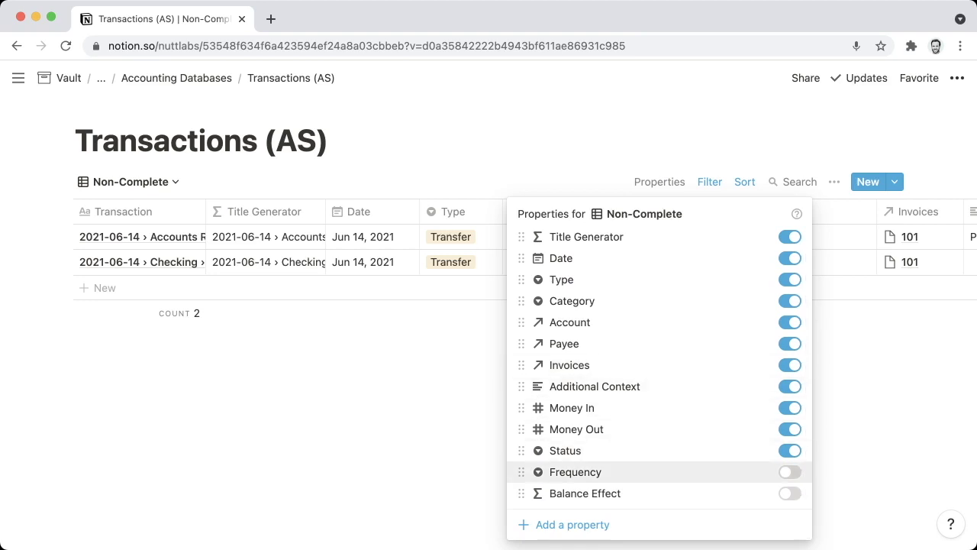
left_click(789, 472)
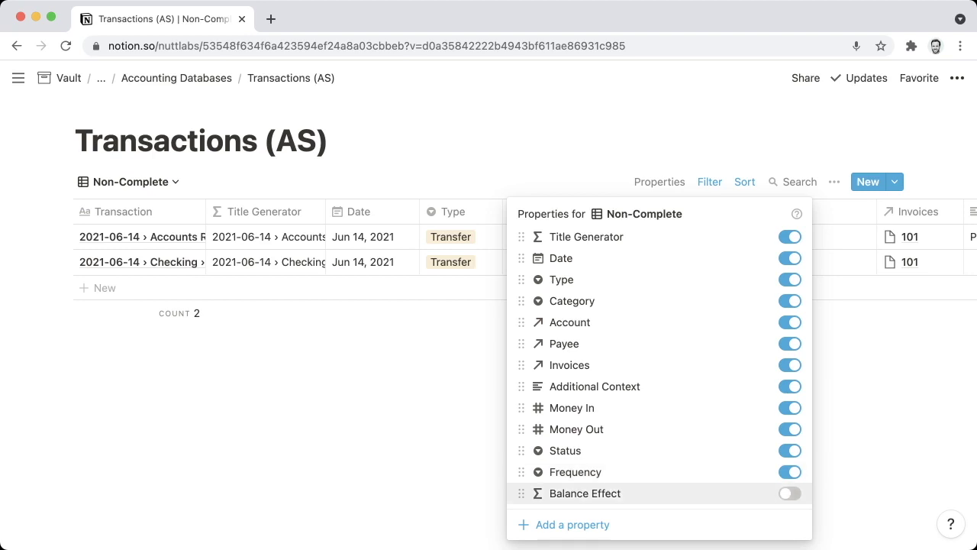
scroll(656, 429, "up", 1)
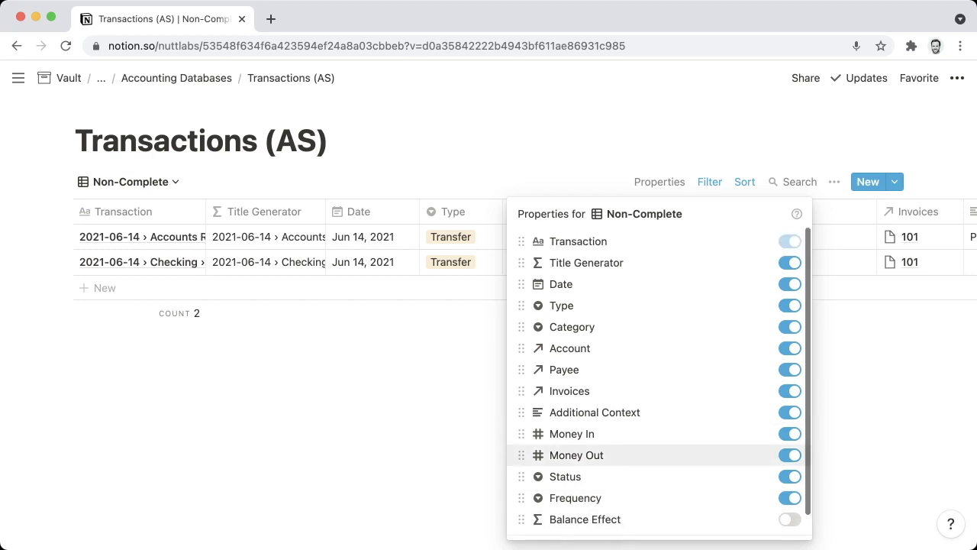
key("Escape")
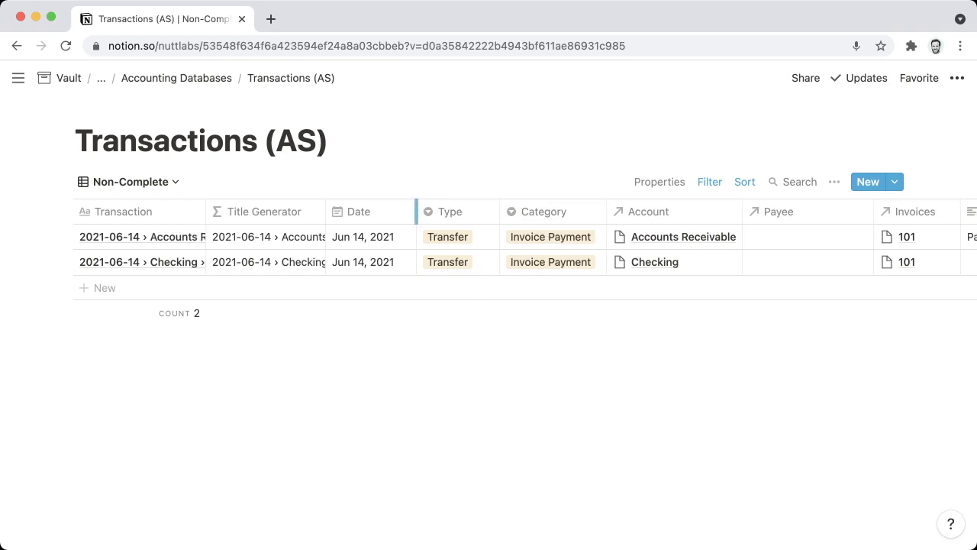
Step: Slightly narrow the Type and Money In columns in the Non-Complete view
left_click_drag(503, 211, 492, 211)
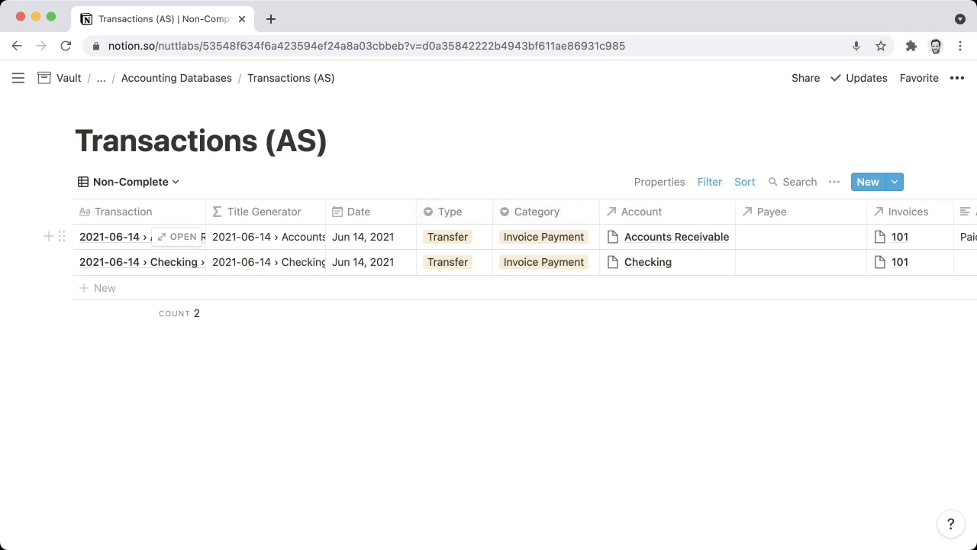
scroll(488, 236, "right", 10)
scroll(622, 214, "right", 5)
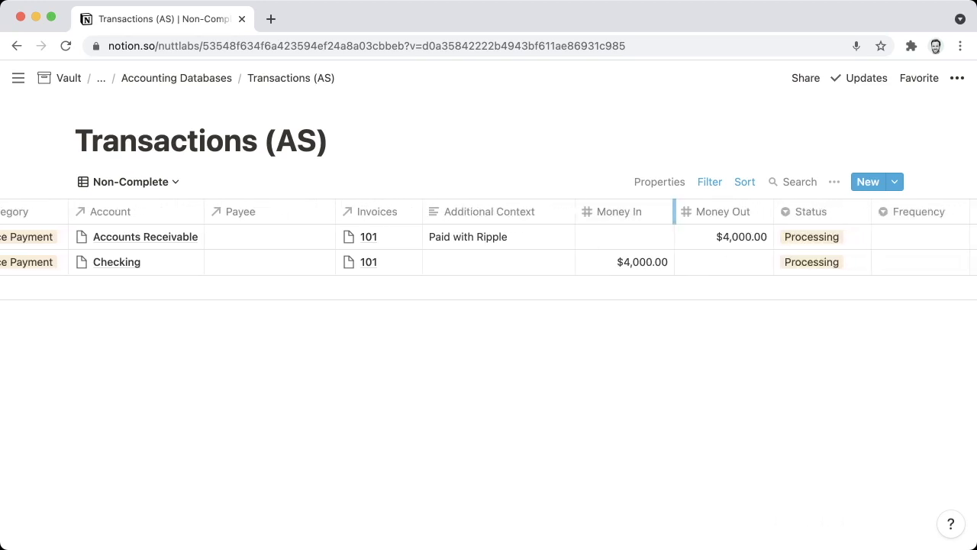
left_click_drag(674, 211, 661, 211)
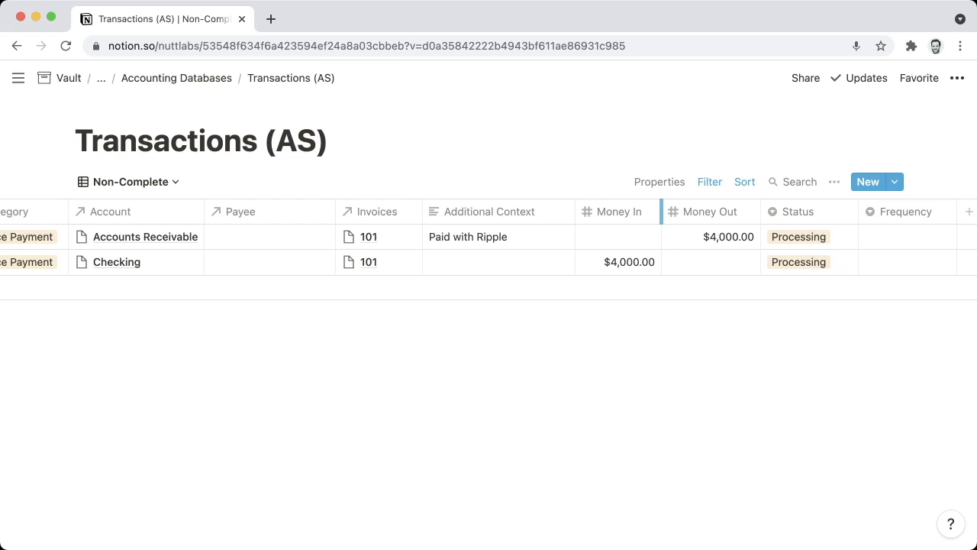
scroll(809, 213, "right", 2)
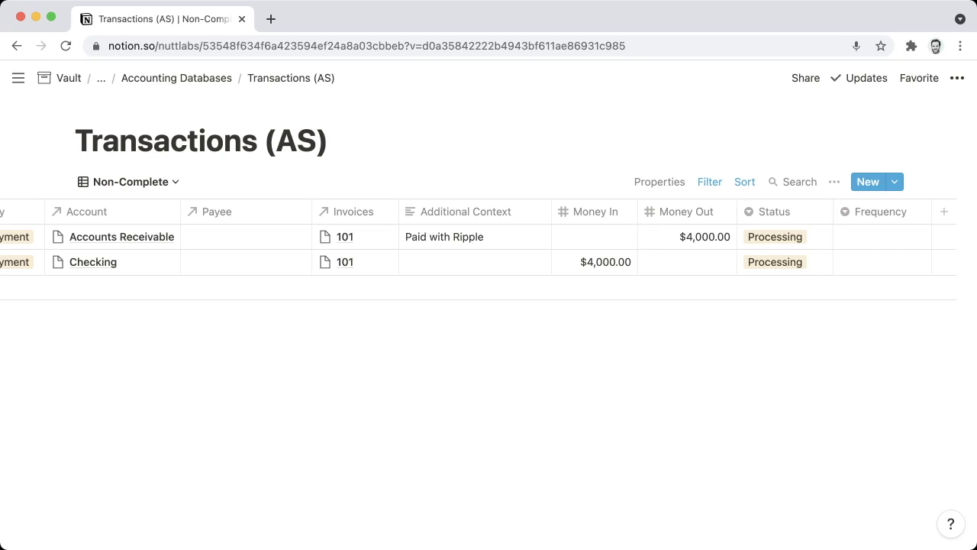
scroll(488, 244, "left", 10)
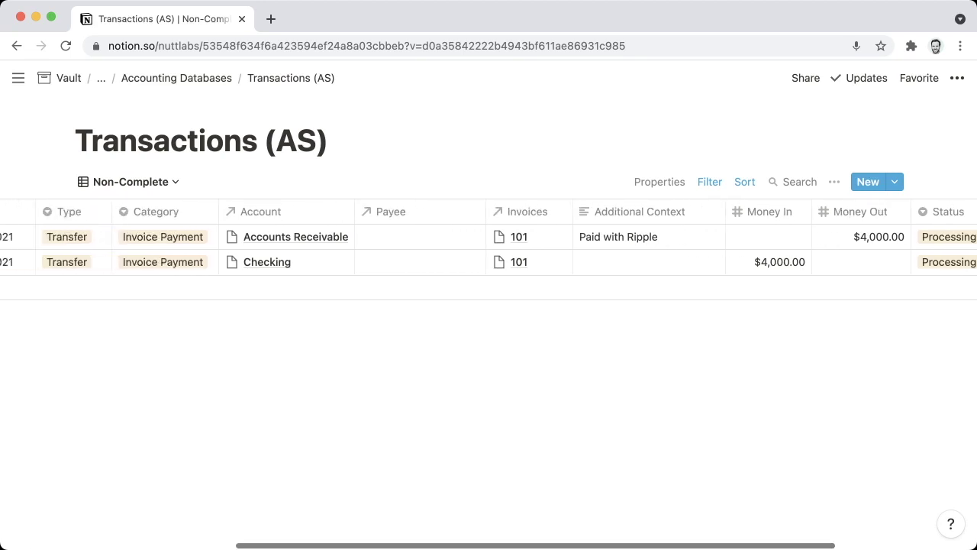
scroll(488, 252, "left", 3)
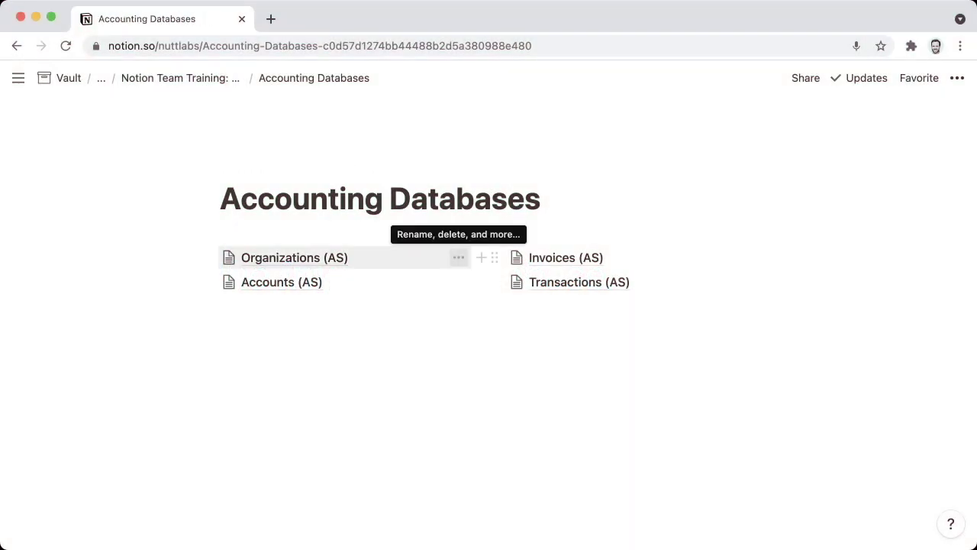
Step: Open the Invoices (AS) database and delete the three empty rows above invoice 101
left_click(566, 258)
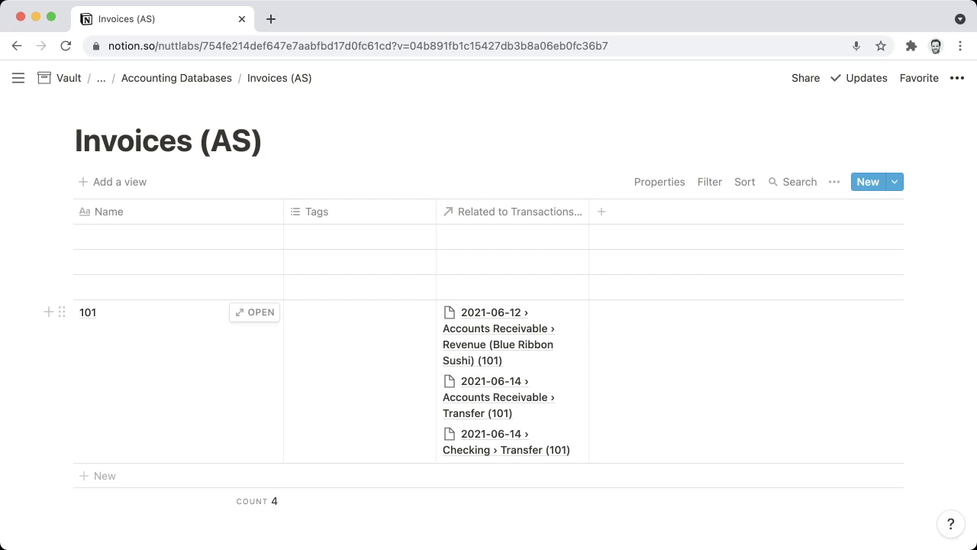
left_click_drag(360, 236, 360, 287)
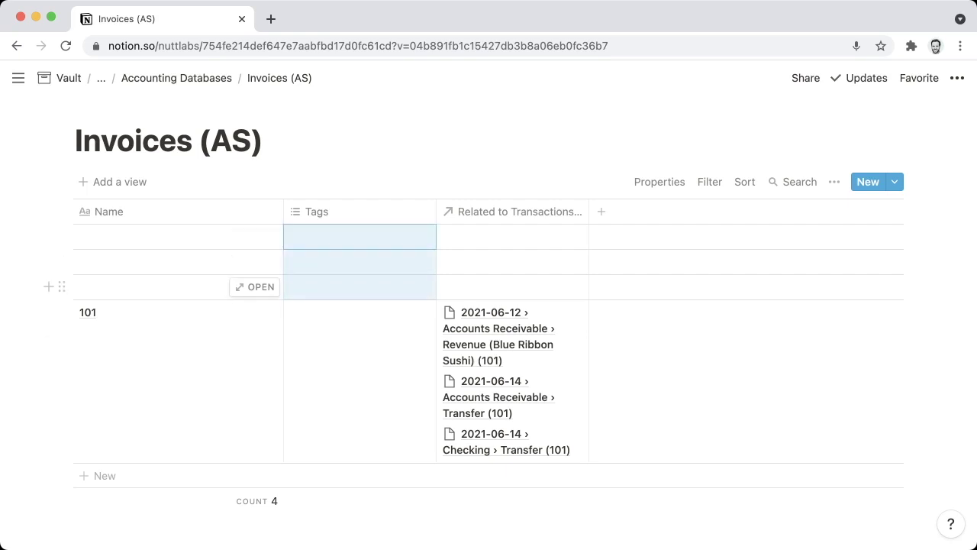
right_click(341, 288)
left_click(367, 338)
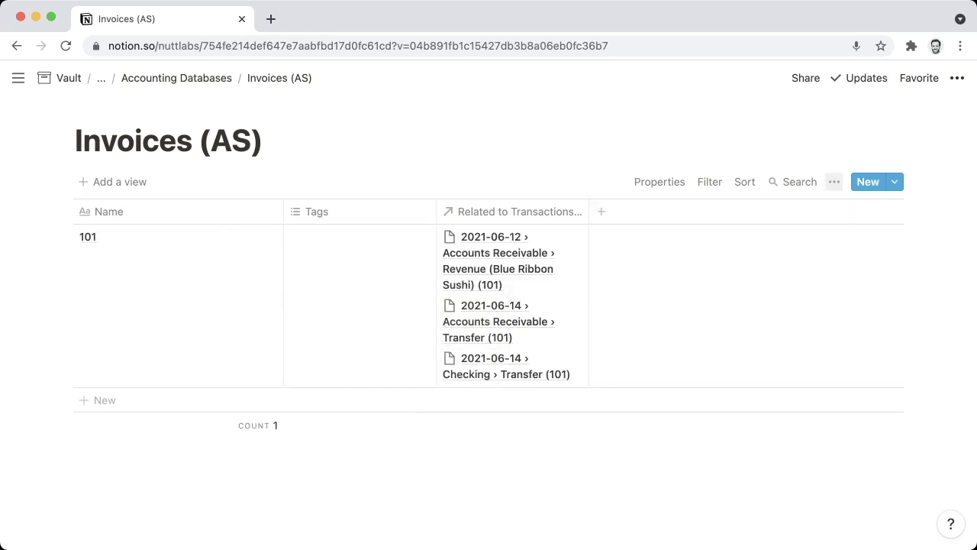
Step: Turn off cell wrapping in the Invoices (AS) table
left_click(834, 182)
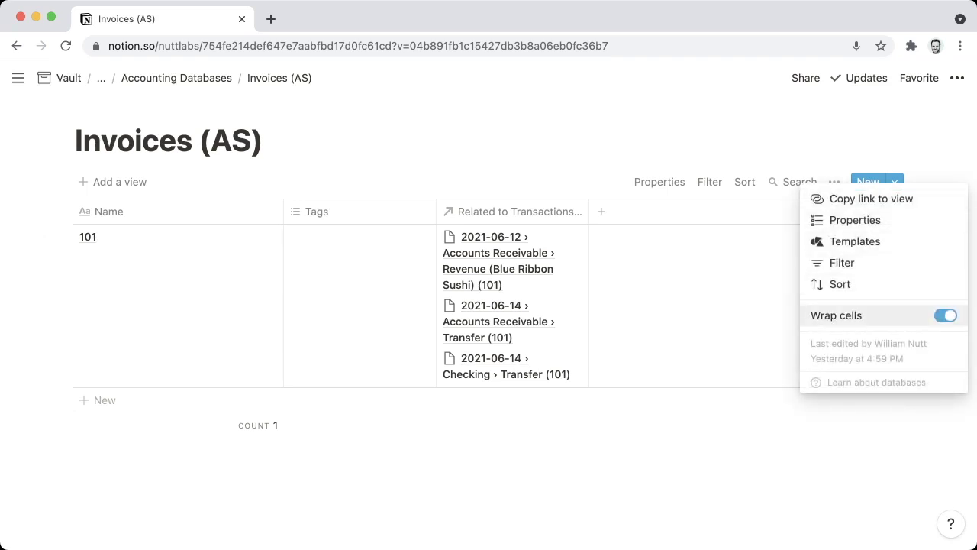
left_click(946, 316)
key("Escape")
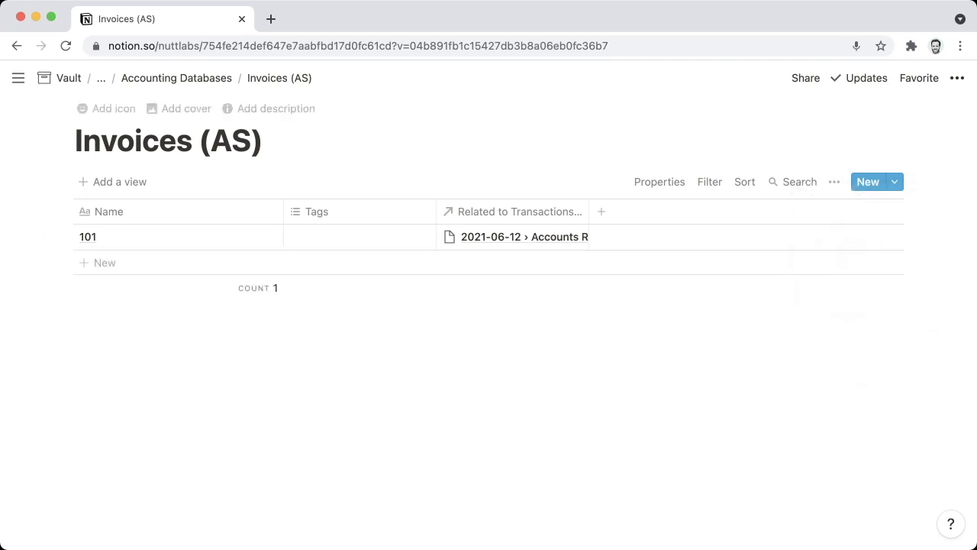
Step: Narrow the Name column of the Invoices table and rename it Invoice ID
left_click_drag(284, 212, 181, 211)
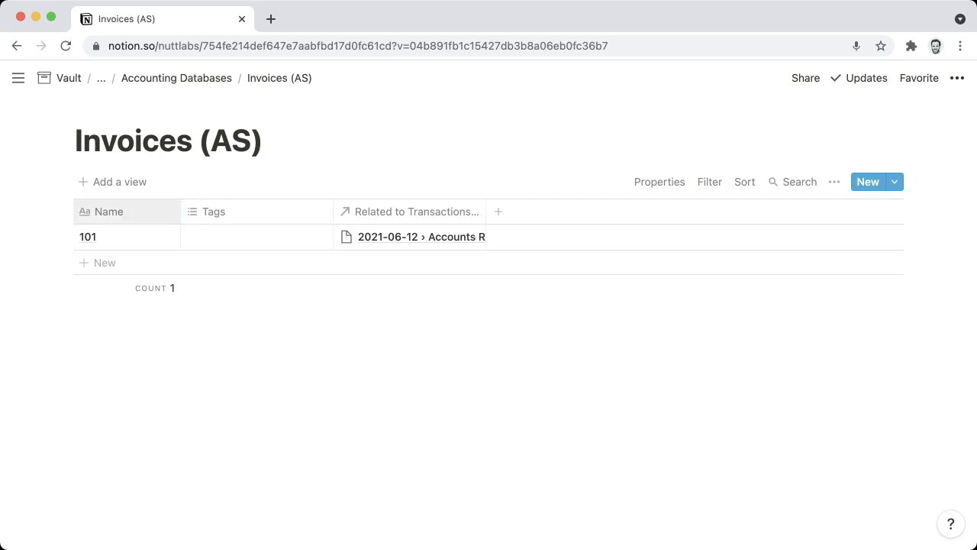
left_click(108, 212)
type("Invoice ID")
key("Return")
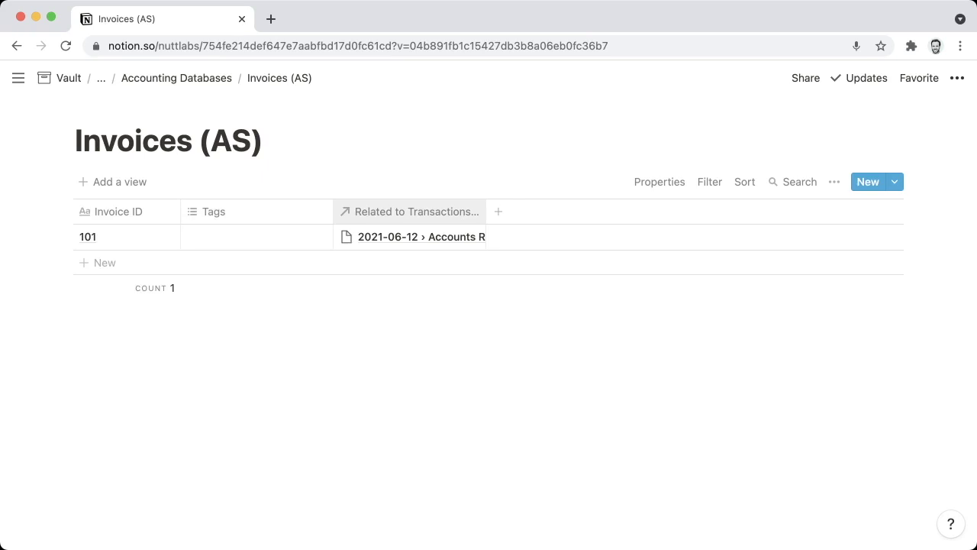
Step: Rename the related transactions column Transactions and place it, slightly narrowed, directly after Invoice ID
left_click(413, 212)
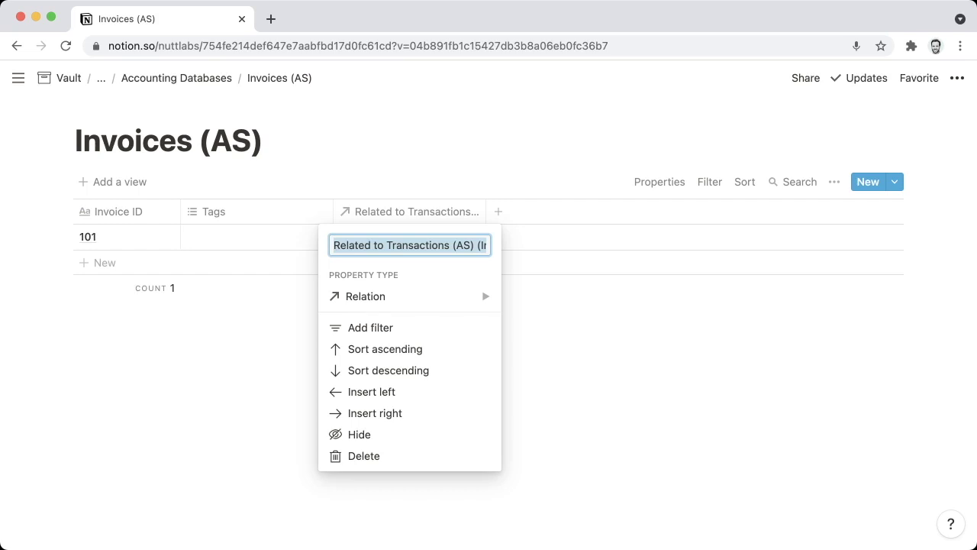
type("Transactions")
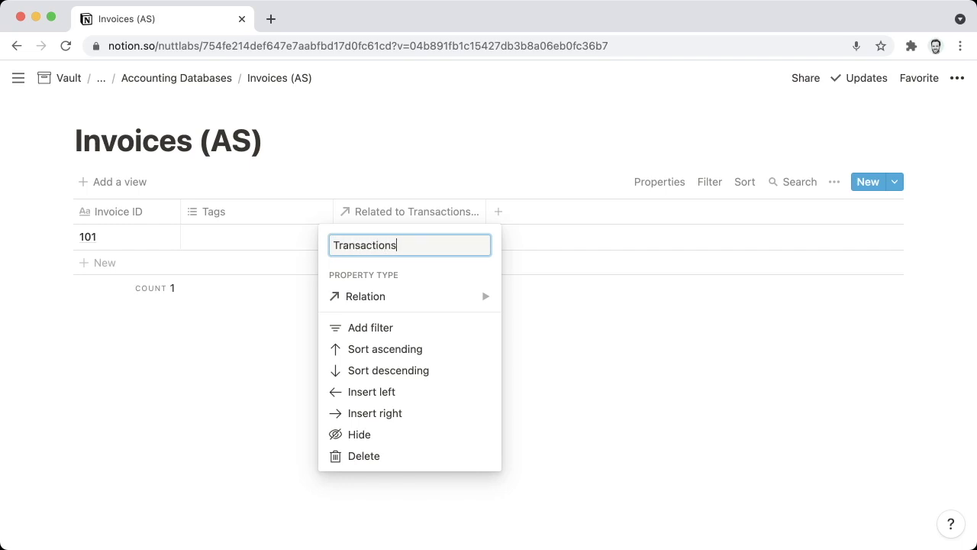
key("Return")
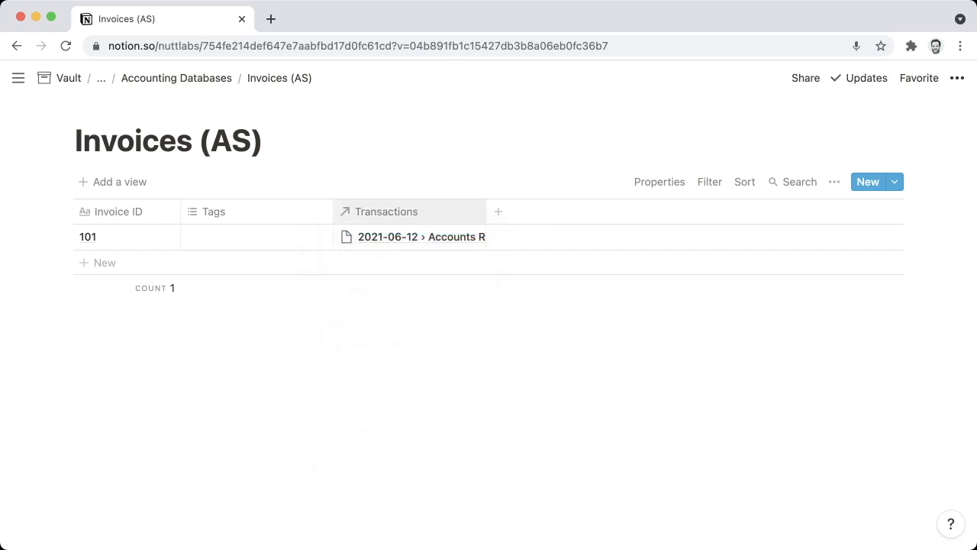
left_click_drag(386, 212, 244, 211)
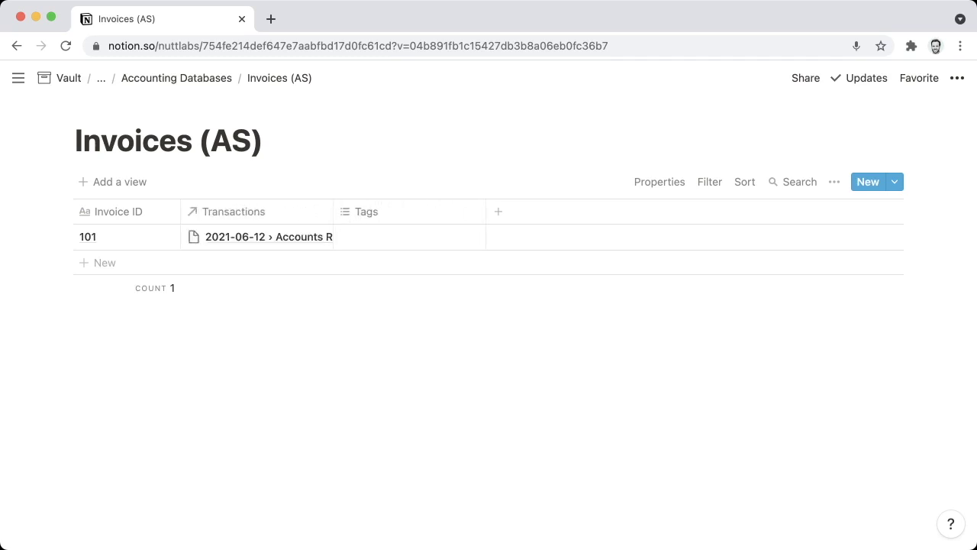
left_click_drag(331, 212, 314, 211)
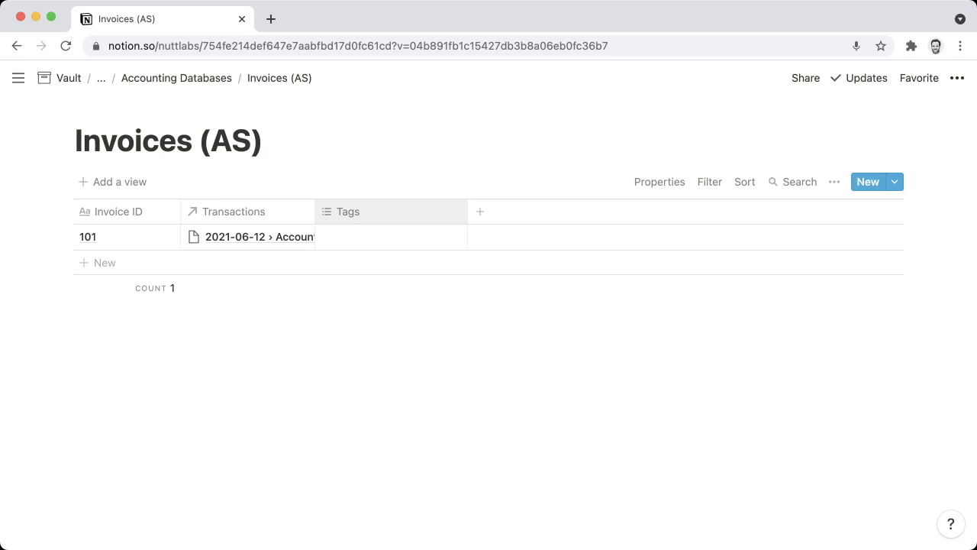
Step: Rename the Tags property Client and change its type to Rollup
left_click(343, 212)
type("Client")
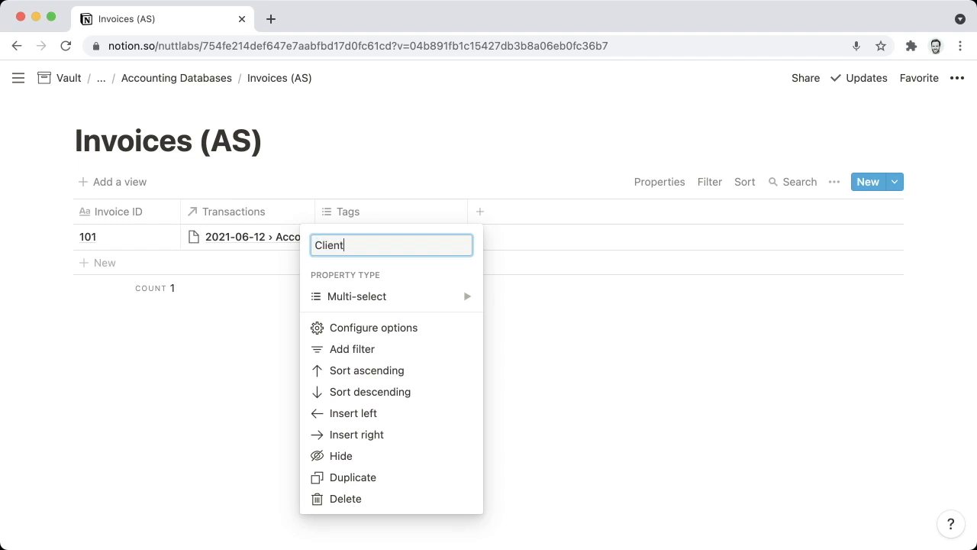
left_click(359, 296)
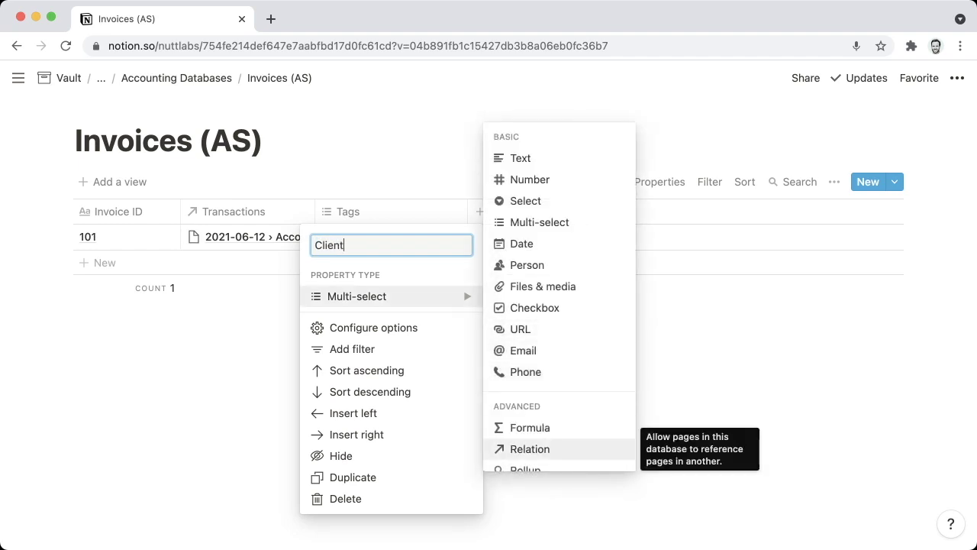
key("Return")
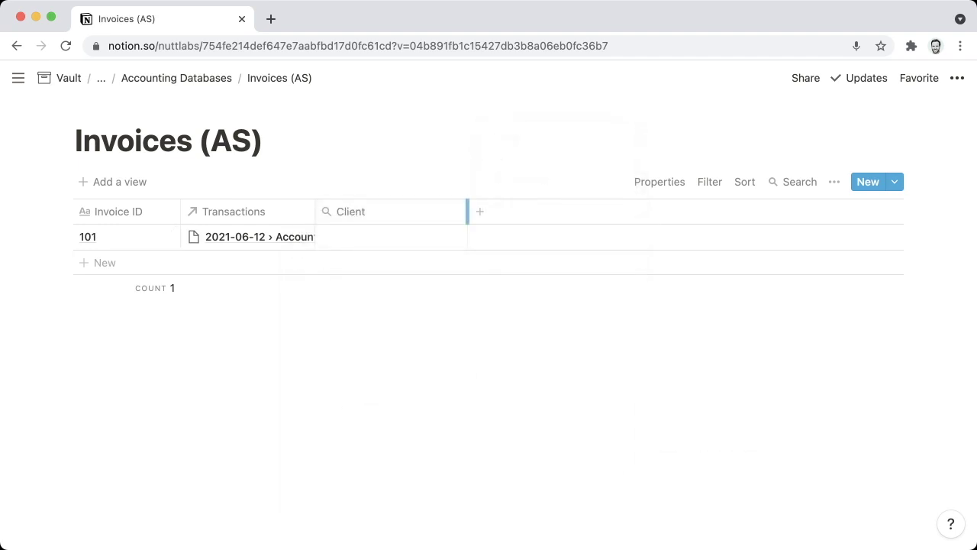
Step: Set the Client rollup to display the Payee property through the Transactions relation
left_click(377, 236)
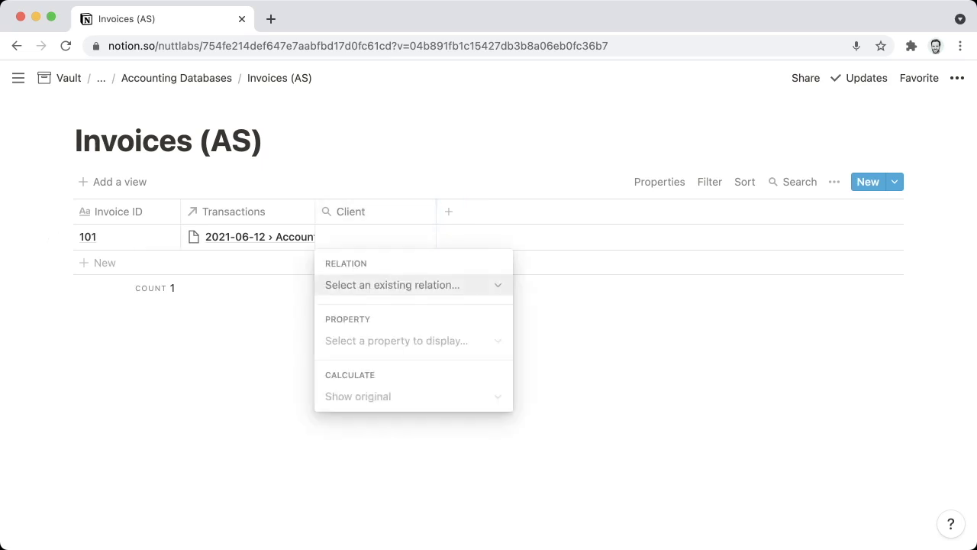
key("Return")
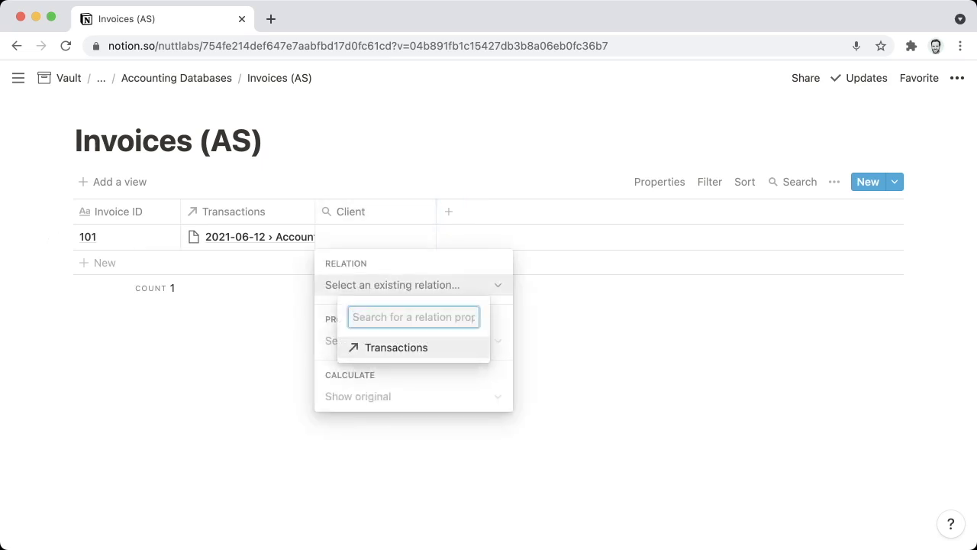
key("Return")
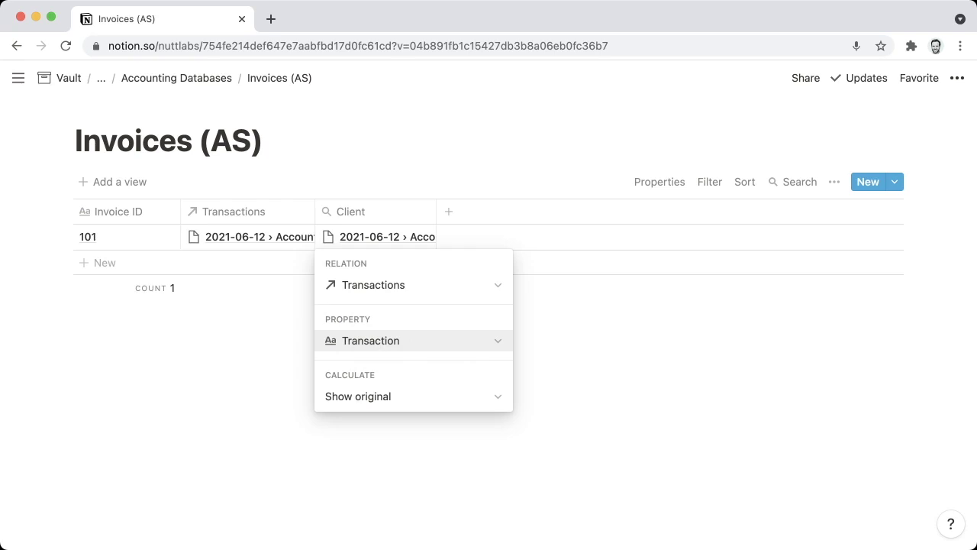
key("Return")
key("Down")
key("Down")
key("Down")
key("Down")
key("Down")
key("Down")
key("Down")
key("Down")
key("Down")
key("Down")
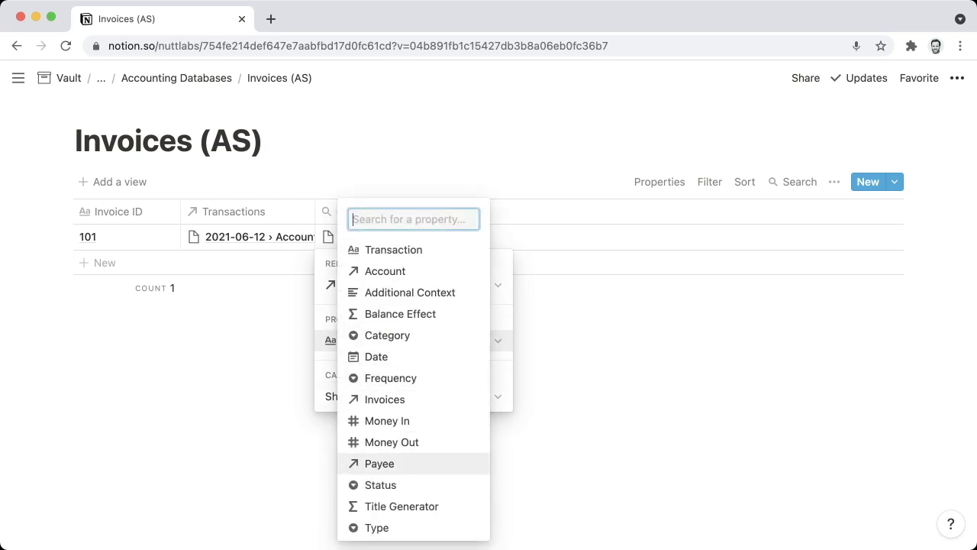
key("Return")
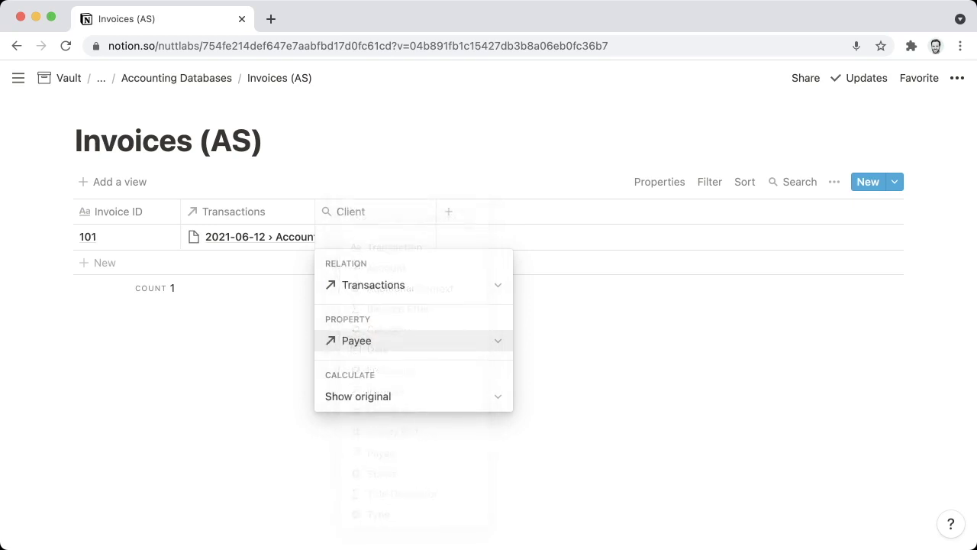
Step: Set the Client rollup's calculation to Show unique values and slightly widen the Client column
key("Down")
key("Return")
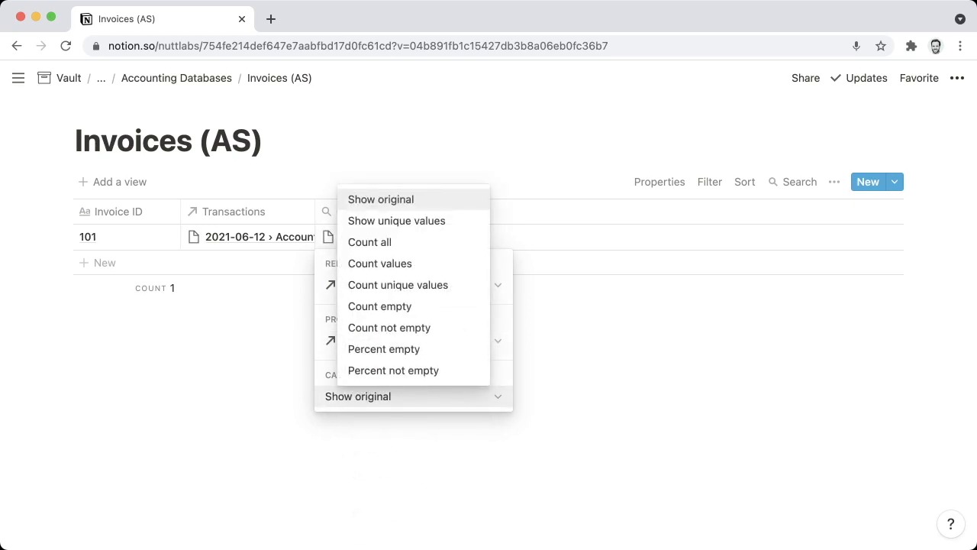
key("Down")
key("Down")
key("Down")
key("Up")
key("Up")
key("Return")
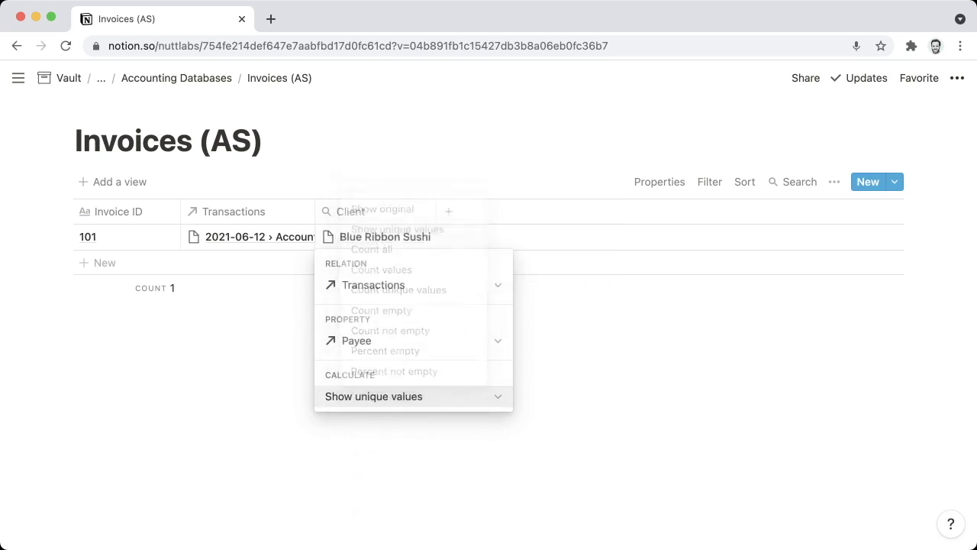
key("Escape")
left_click_drag(435, 211, 449, 211)
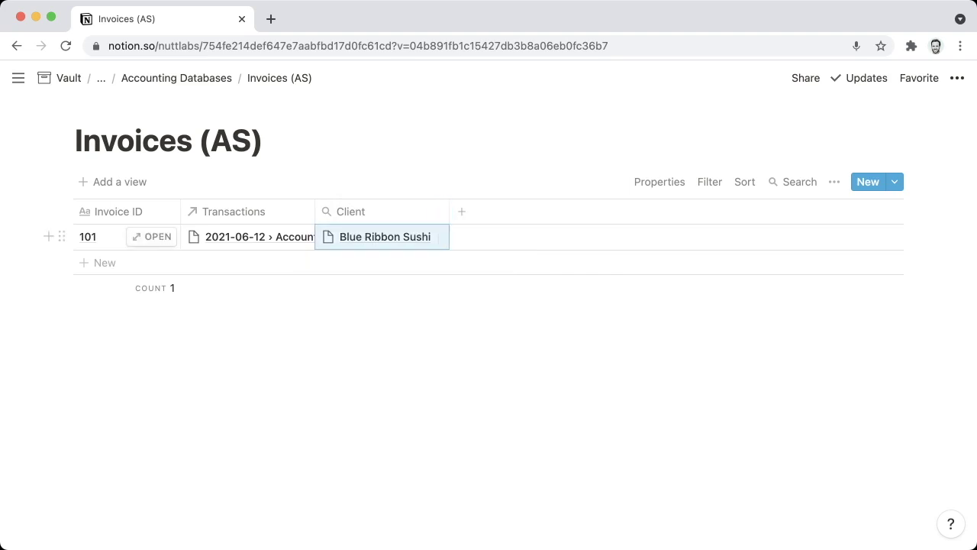
Step: Add a Rollup property named Date Issued (Rollup) after the Client column
left_click(461, 211)
type("Date Issued")
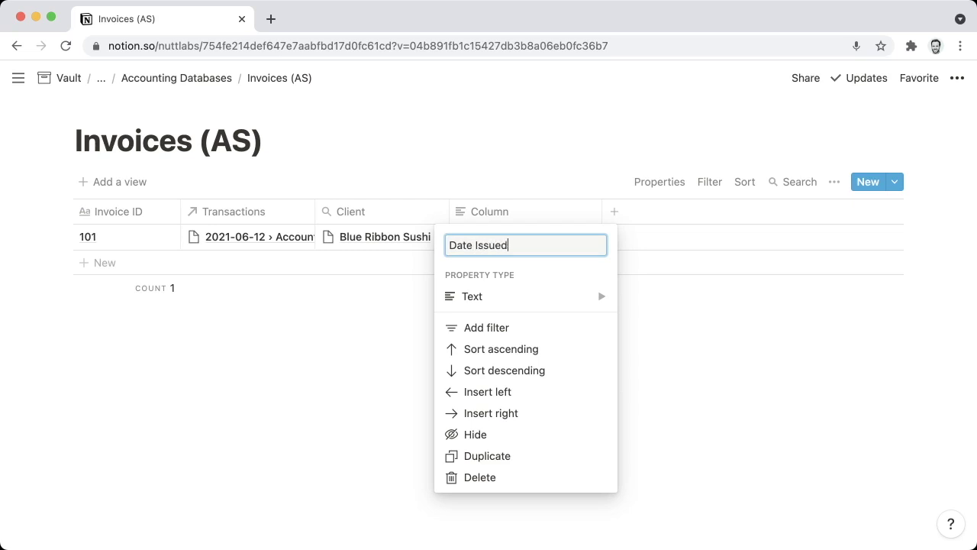
type(" (Rollup)")
left_click(471, 296)
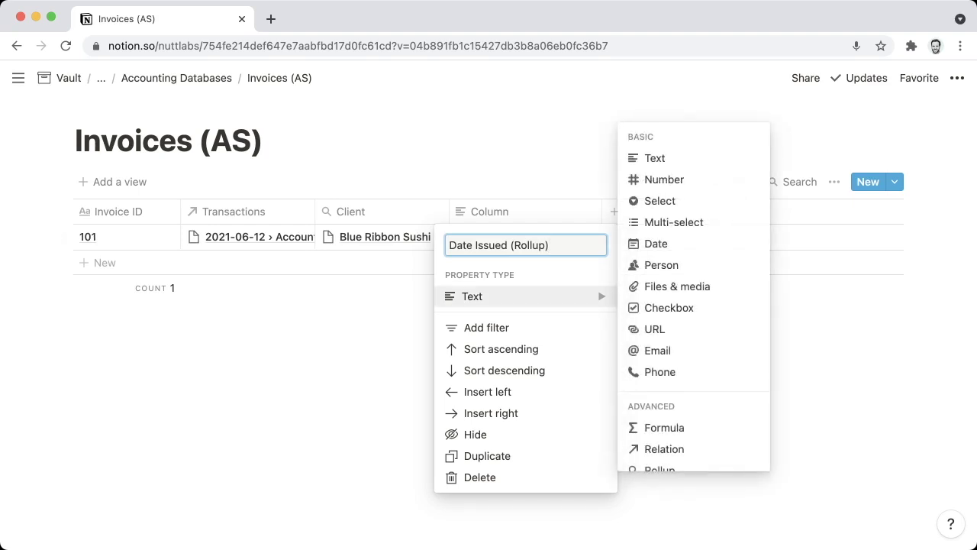
mouse_move(472, 296)
scroll(693, 348, "down", 1)
left_click(660, 430)
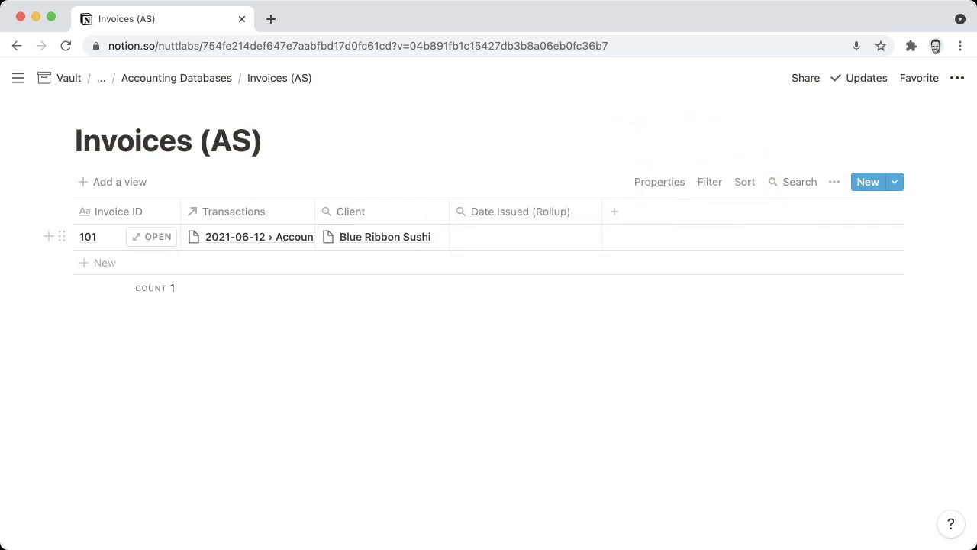
Step: Configure Date Issued (Rollup) to show the Earliest date of the Date property through the Transactions relation, and slightly narrow its column
left_click(525, 237)
left_click(526, 285)
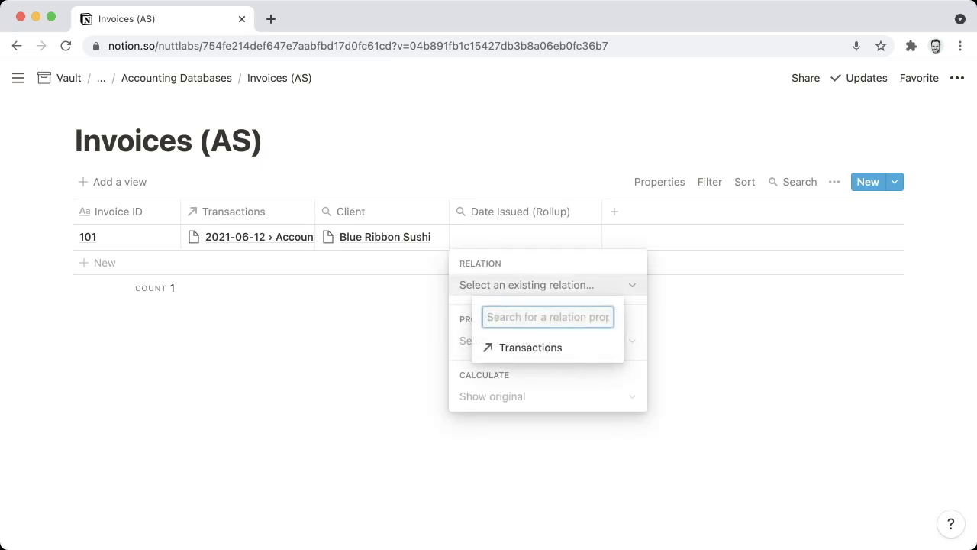
key("Return")
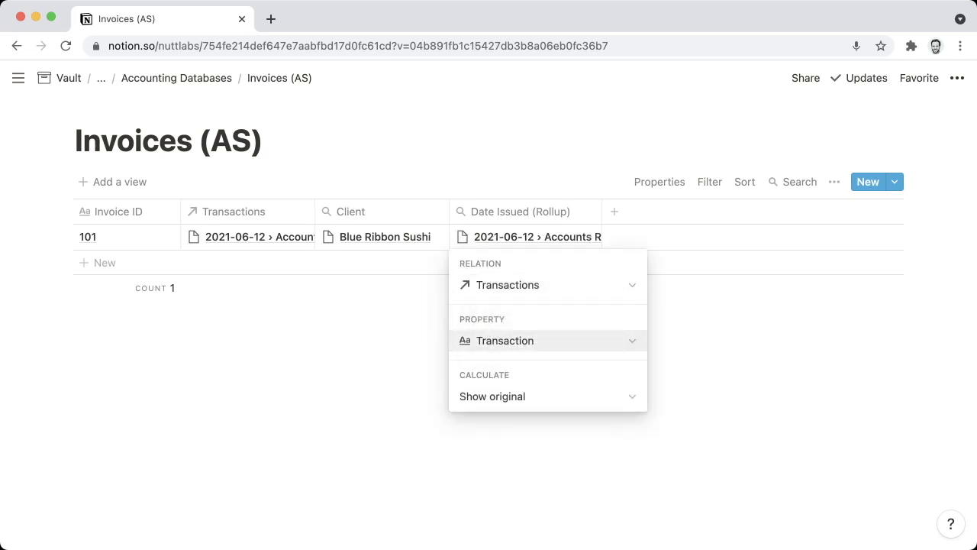
left_click(547, 340)
left_click(547, 356)
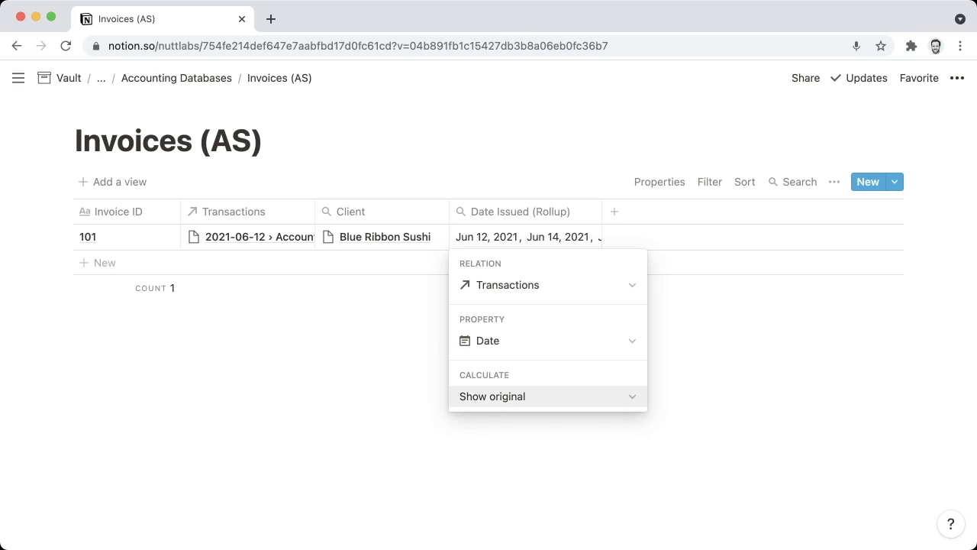
left_click(548, 396)
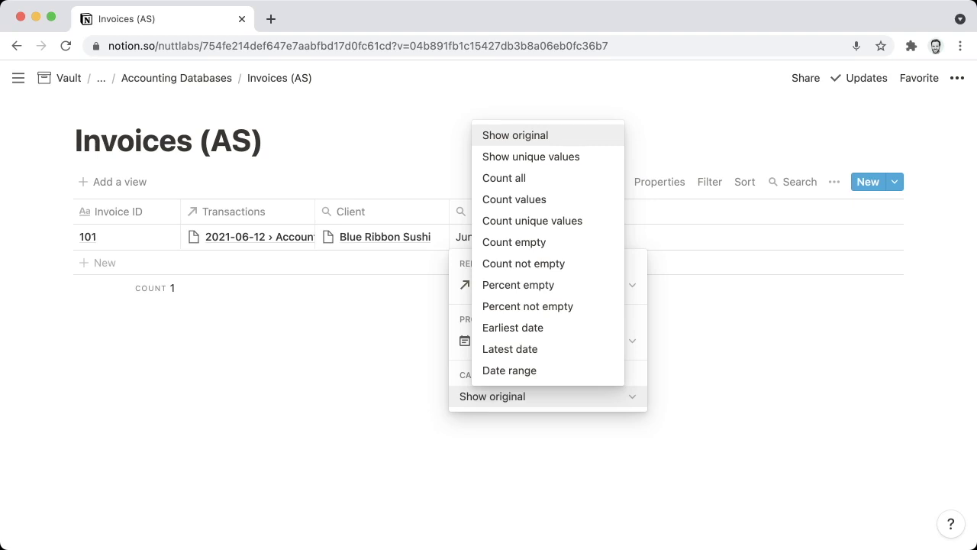
left_click(512, 327)
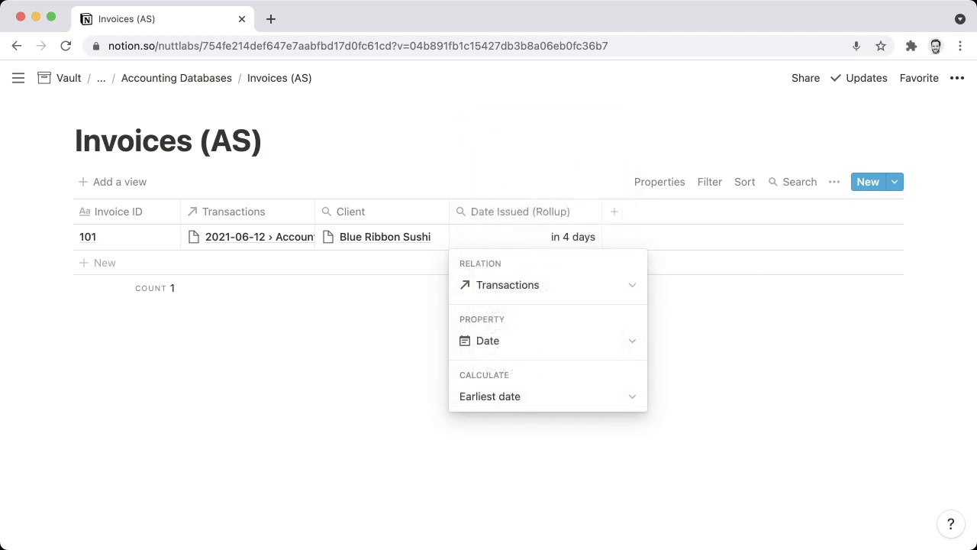
key("Escape")
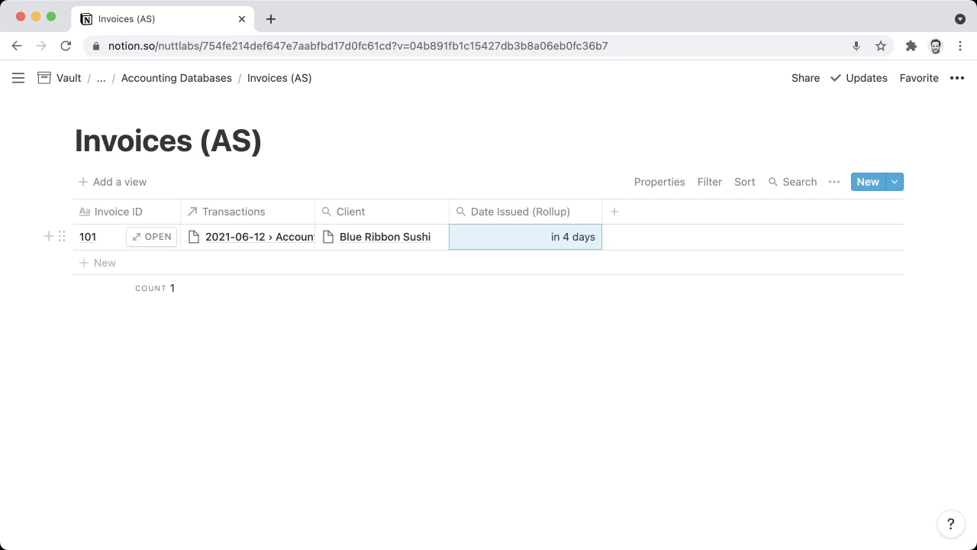
left_click_drag(602, 212, 596, 211)
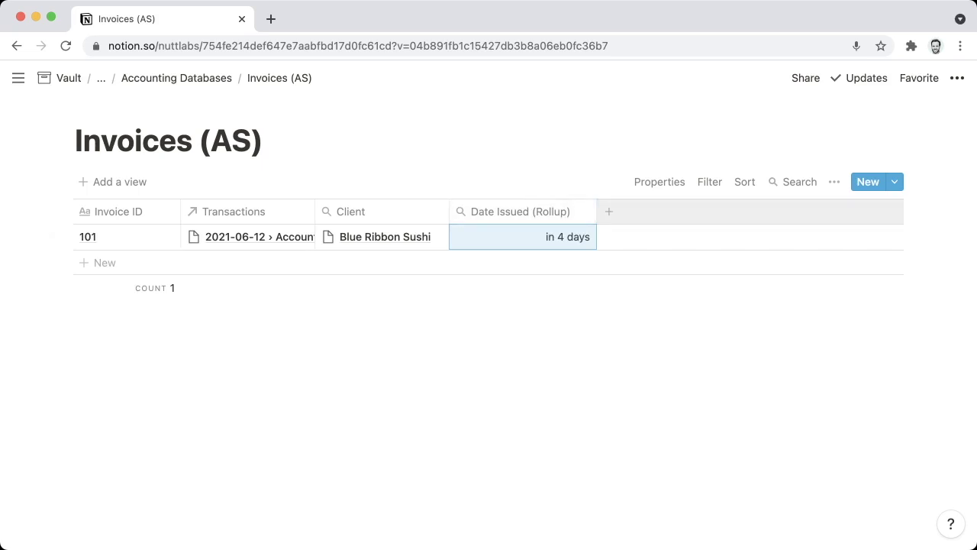
Step: Add a Formula property named Date Issued after the Date Issued (Rollup) column
left_click(608, 212)
type("Date Issued")
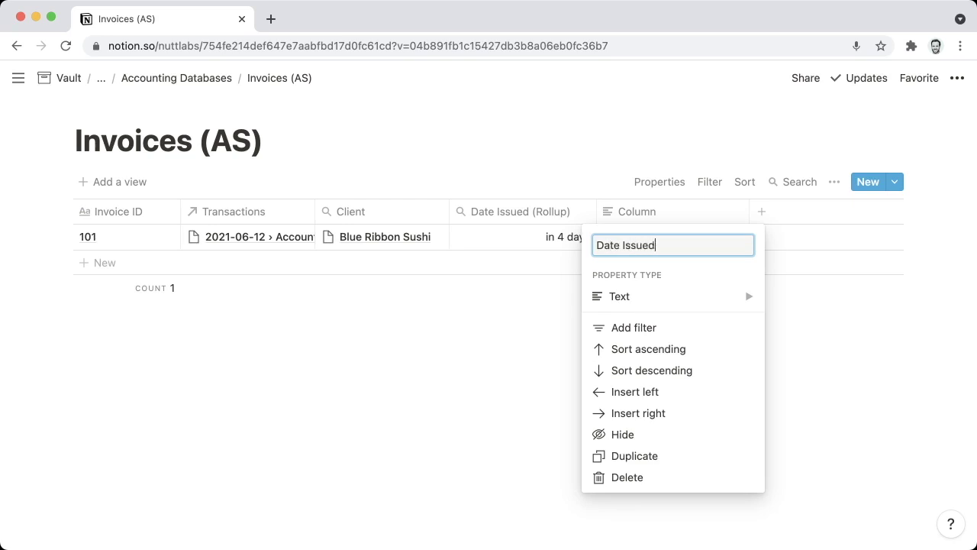
left_click(620, 297)
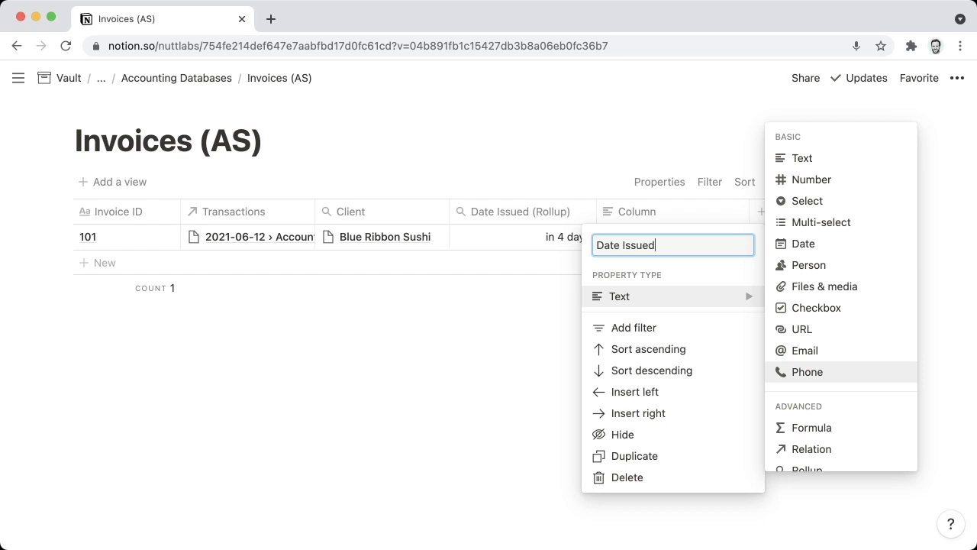
left_click(812, 428)
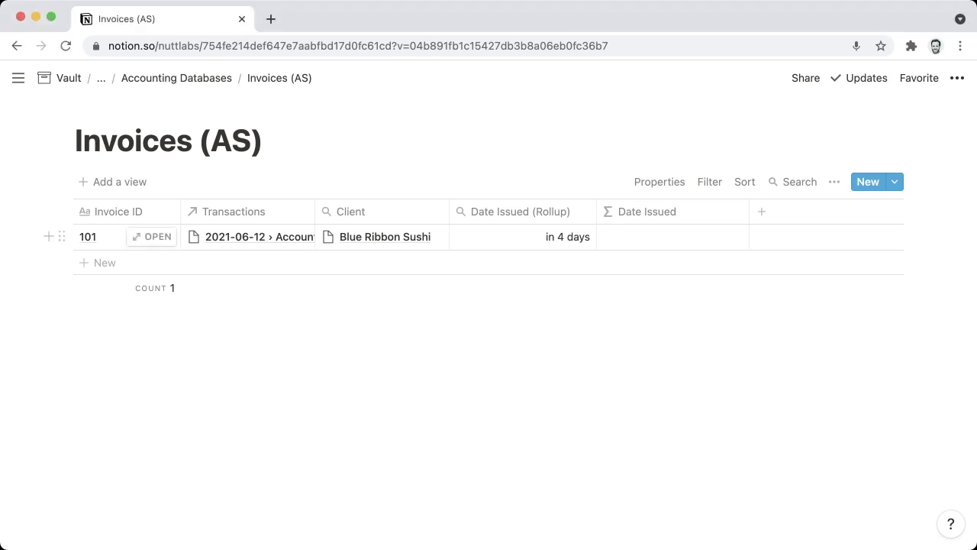
Step: Set the Date Issued formula to formatDate(prop("Date Issued (Rollup)"), "MM/DD/YYYY") and narrow its column
left_click(671, 237)
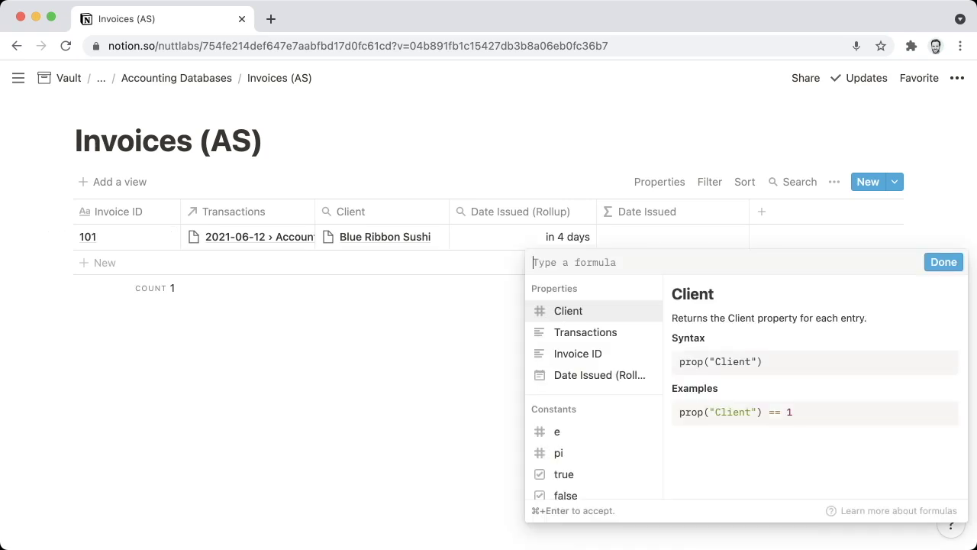
type("formatDate(prop(\"Date Issued (Rollup)\"), \"MM/DD/YYYY\")")
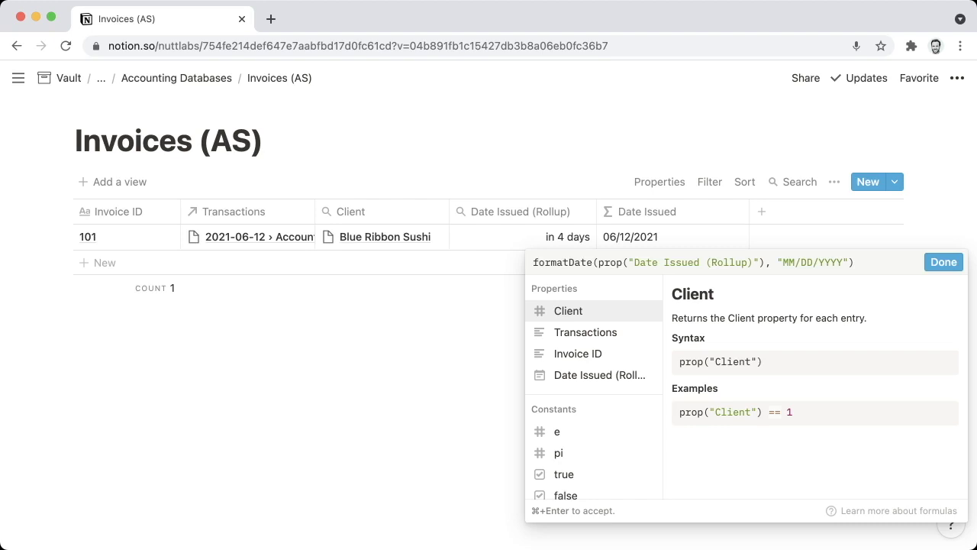
key("super+Return")
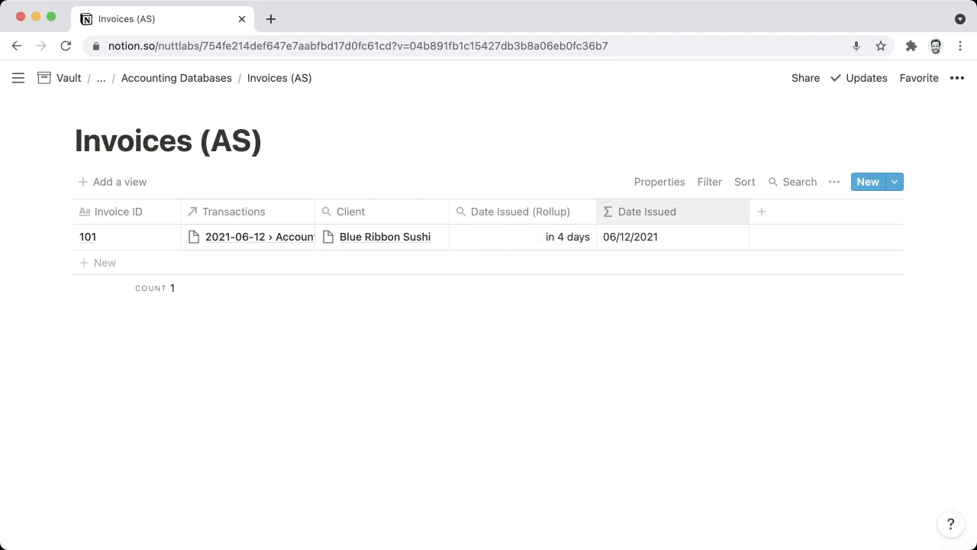
left_click_drag(749, 212, 710, 212)
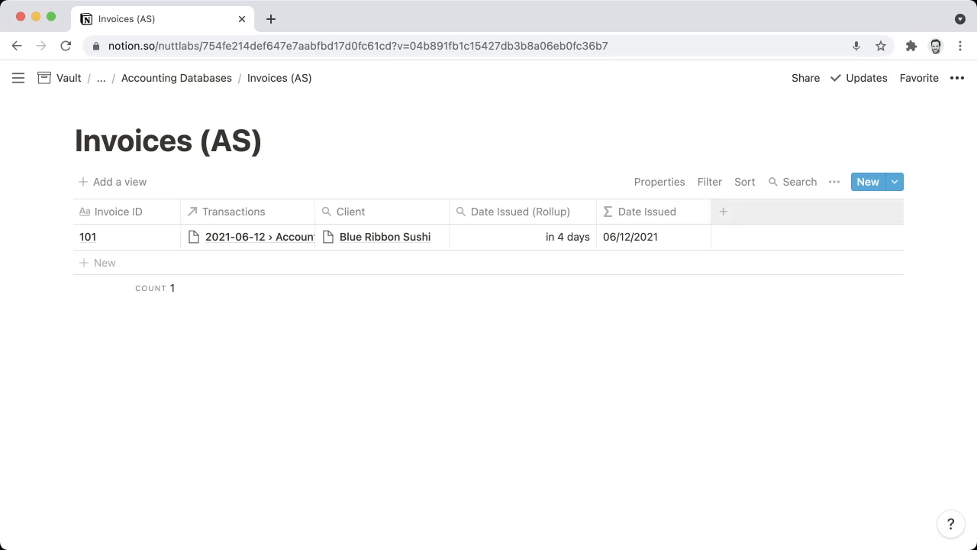
Step: Add a Rollup property named Date Completed (Rollup) after the Date Issued column
left_click(723, 211)
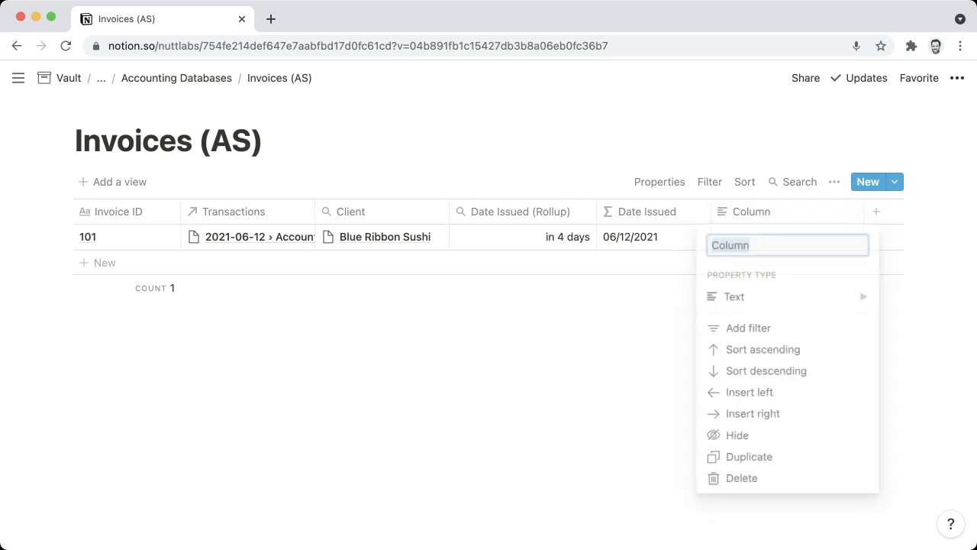
type("Date Complete")
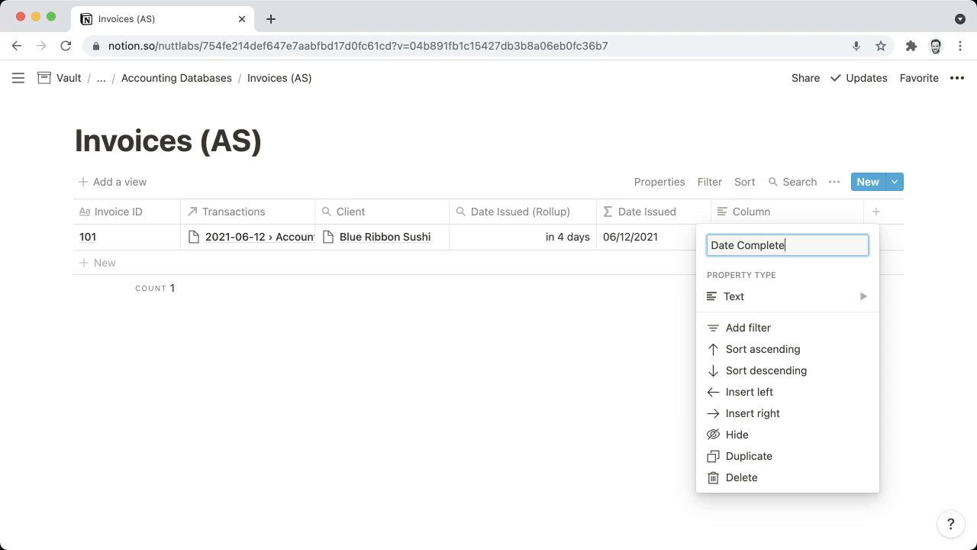
type("d (Rollup)")
left_click(764, 296)
key("Down")
key("Down")
key("Down")
key("Down")
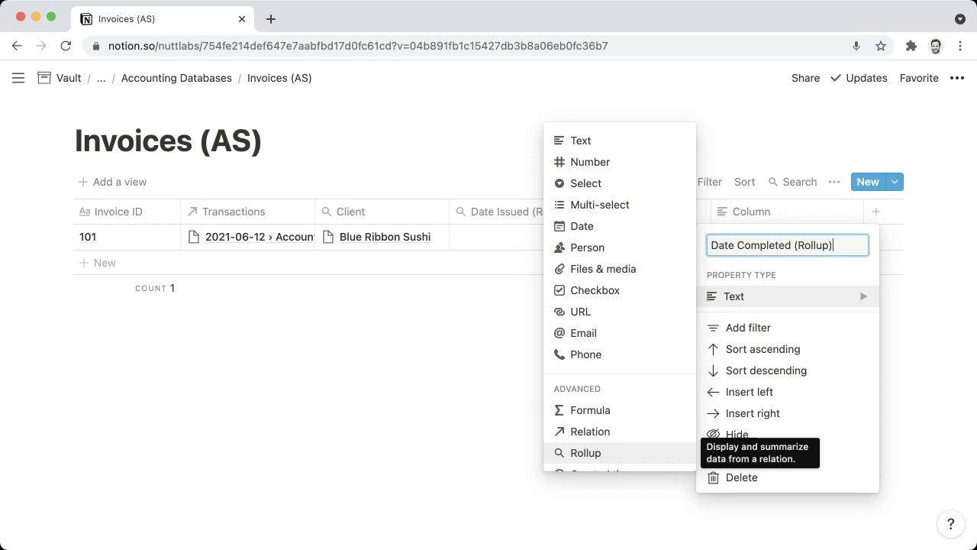
key("Return")
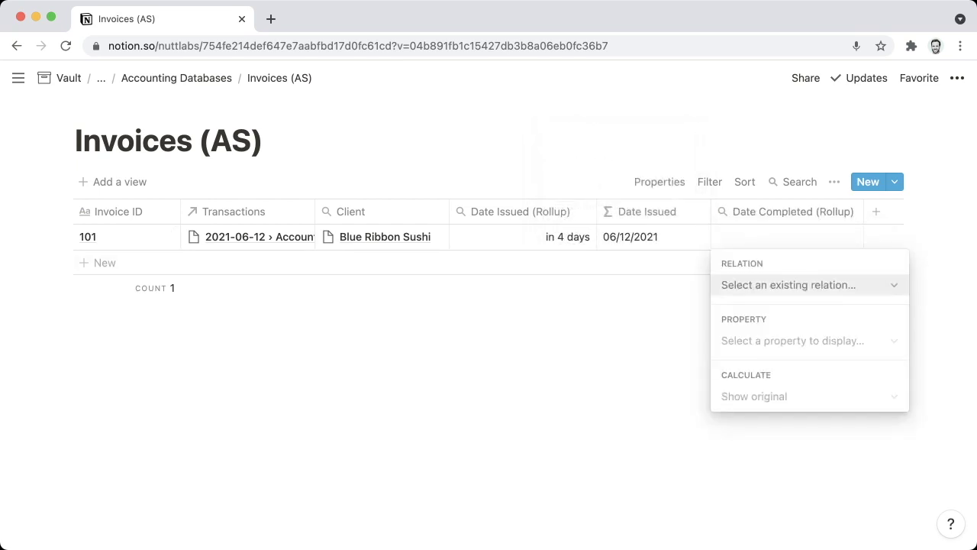
Step: Set the Date Completed (Rollup) property to display the Date property through the Transactions relation
key("Return")
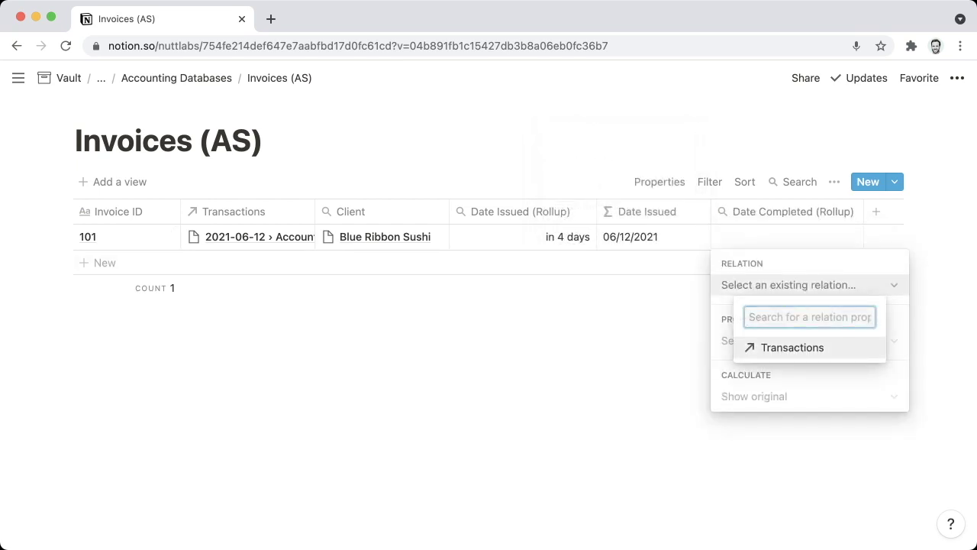
key("Return")
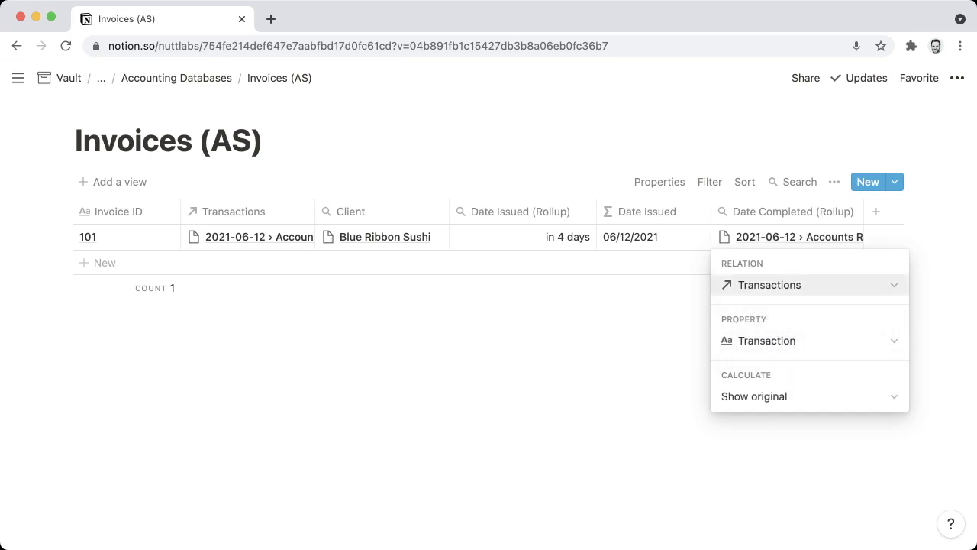
key("Down")
key("Return")
key("Down")
key("Down")
key("Down")
key("Down")
key("Down")
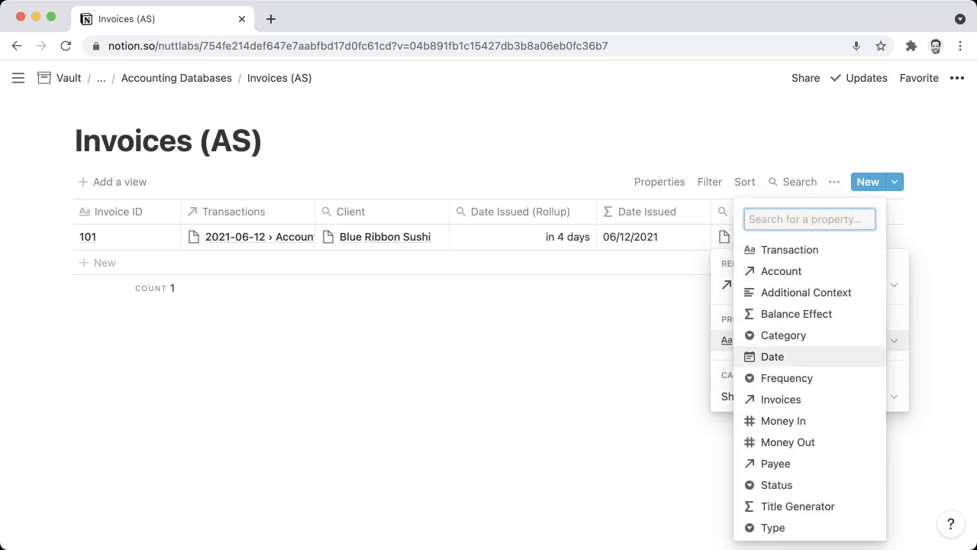
key("Return")
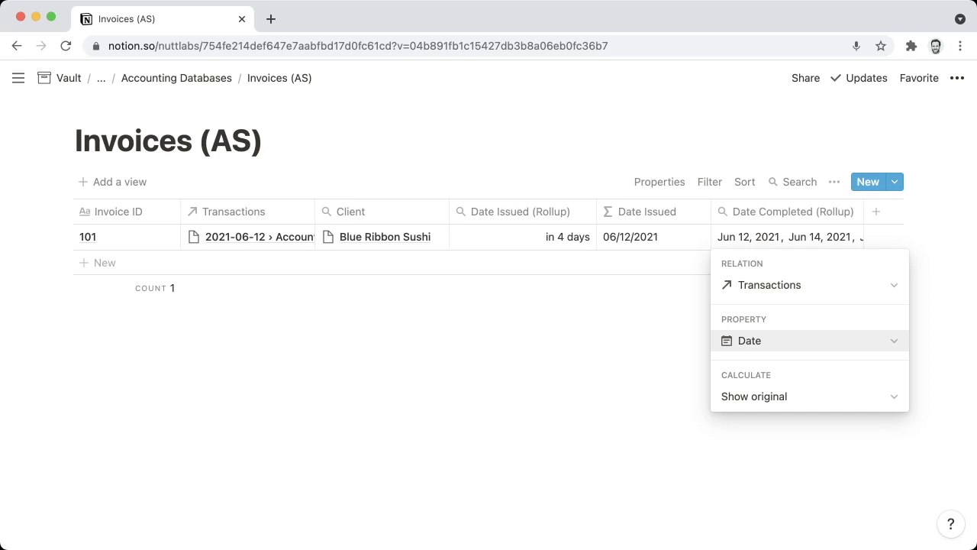
Step: Set the Date Completed (Rollup) calculation to Latest date
key("Down")
key("Return")
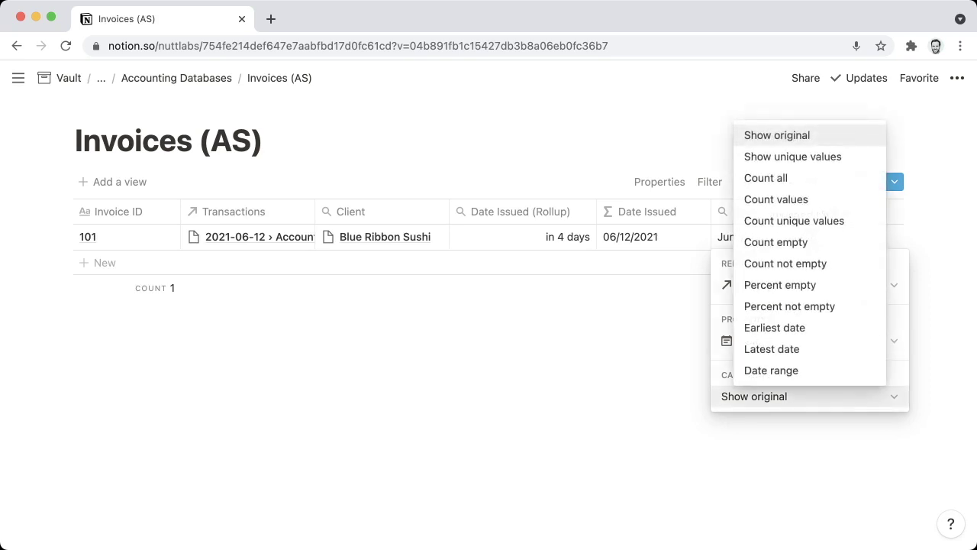
key("Up")
key("Up")
key("Return")
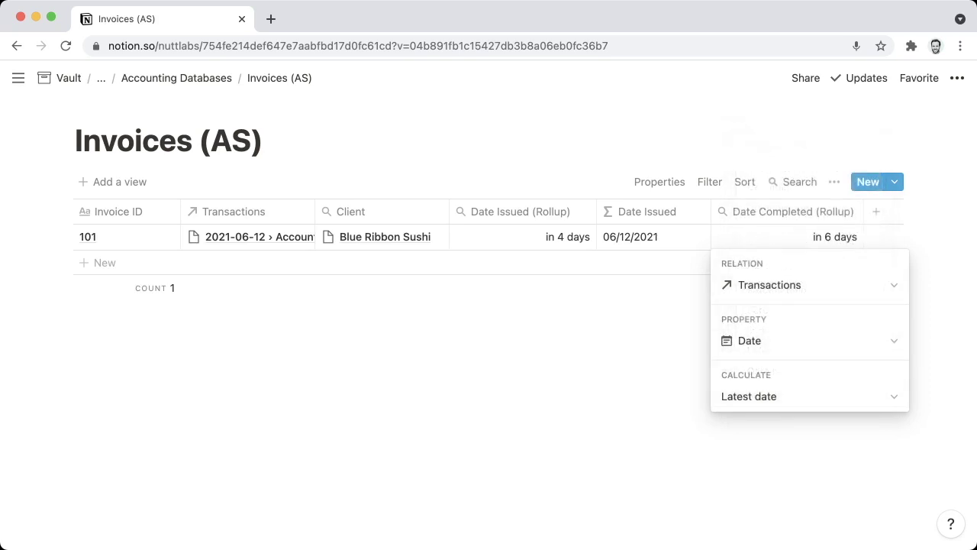
key("Escape")
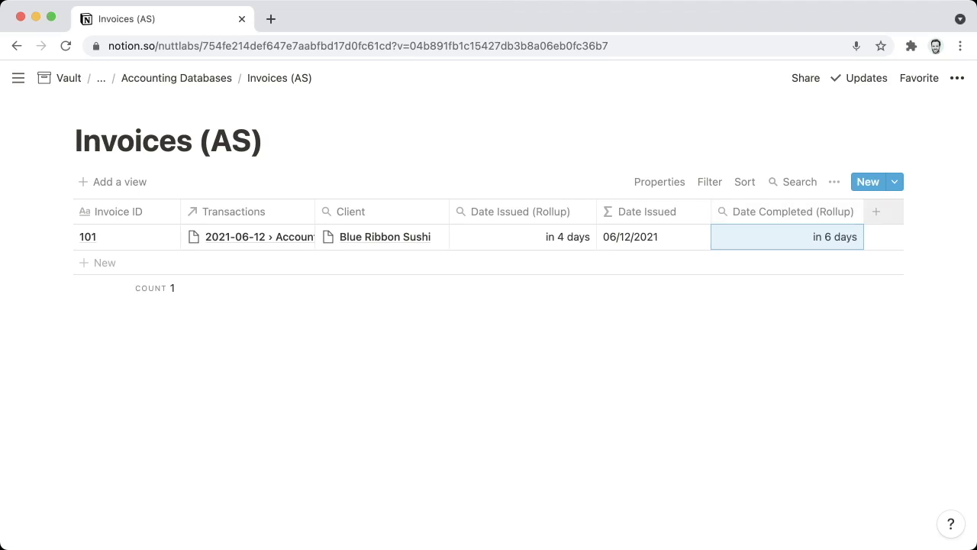
Step: Add a Formula property named Date Completed after the Date Completed (Rollup) column
left_click(875, 212)
type("Date Completed")
left_click(823, 296)
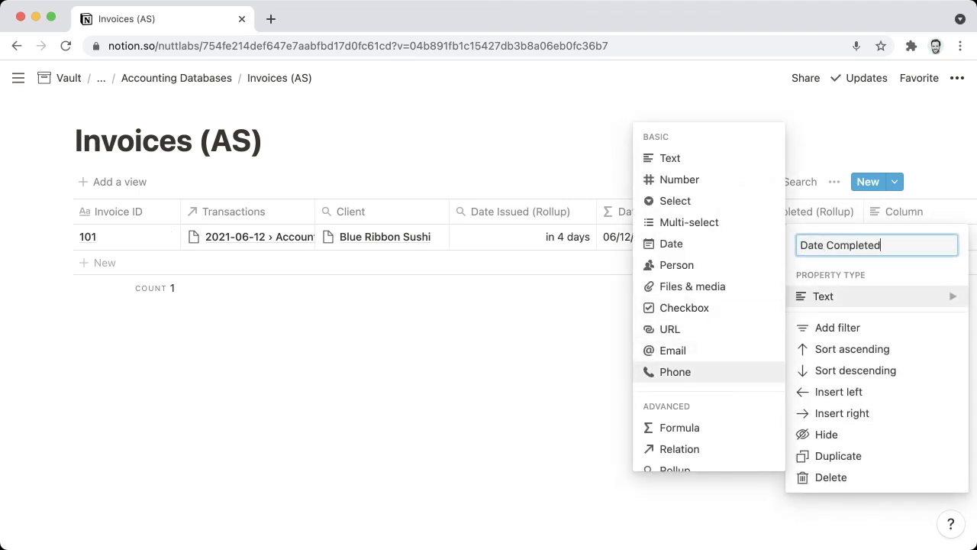
scroll(675, 372, "down", 1)
left_click(676, 409)
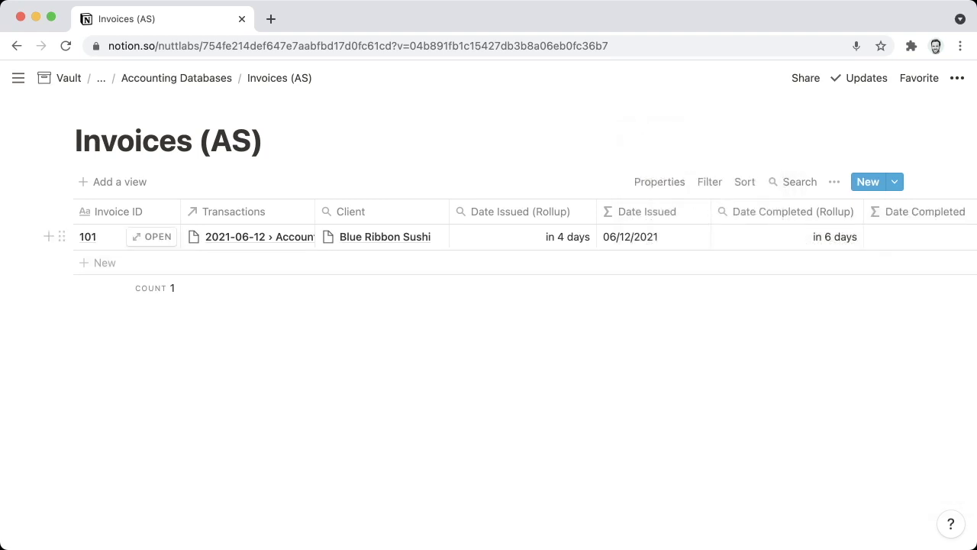
Step: Set the Date Completed formula to formatDate(prop("Date Completed (Rollup)"), "MM/DD/YYYY") and slightly narrow its column
type("formatDate(prop(\"Date Completed (Rollup)\"), \"MM/DD/YYYY\")")
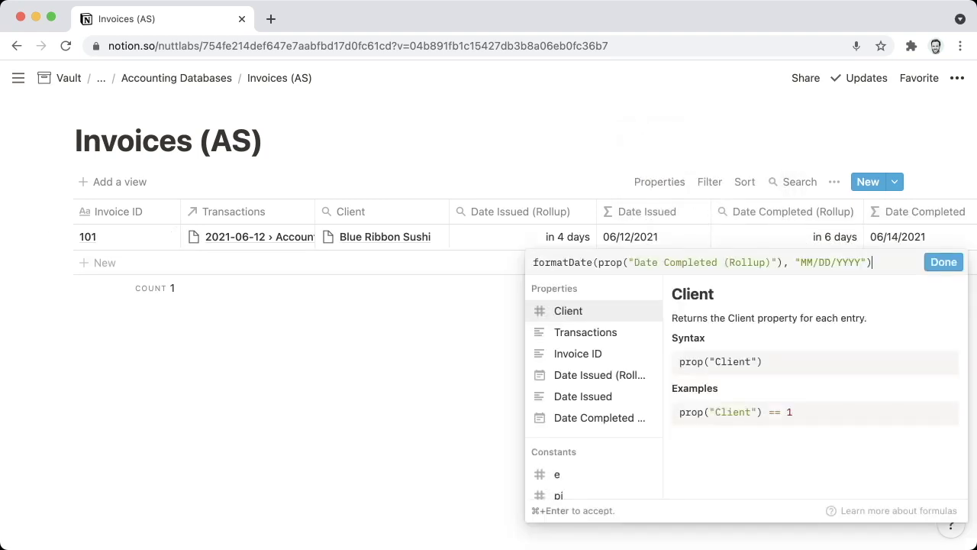
key("super+Return")
scroll(488, 237, "right", 3)
scroll(488, 237, "right", 1)
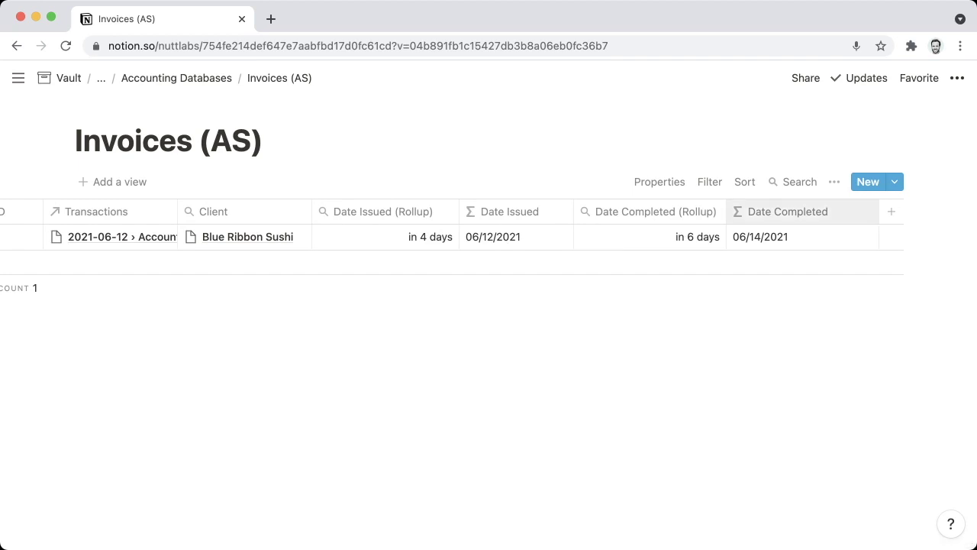
scroll(489, 237, "left", 1)
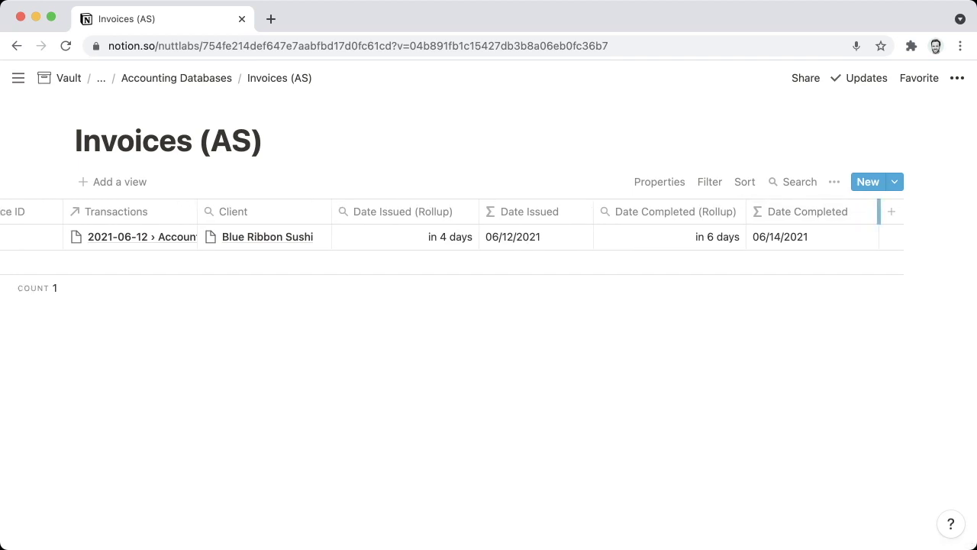
scroll(488, 237, "left", 1)
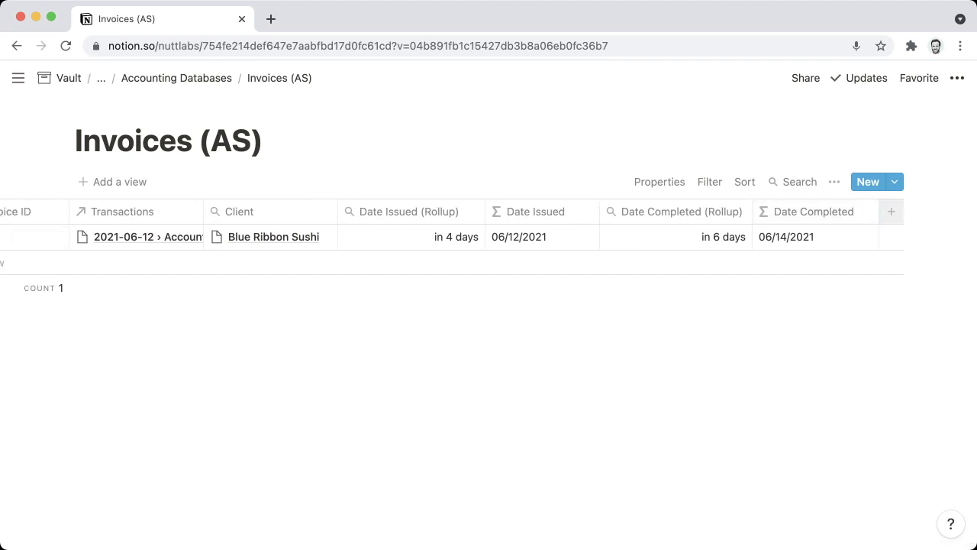
Step: Add a Rollup property named Issued Amount after the Date Completed column
left_click(890, 211)
type("Issued")
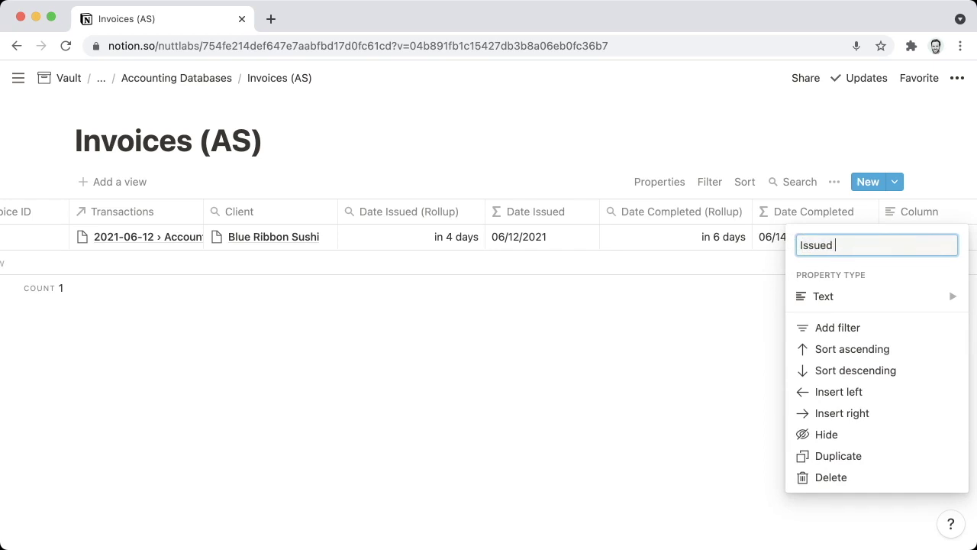
type(" Amount")
left_click(823, 297)
scroll(710, 343, "down", 1)
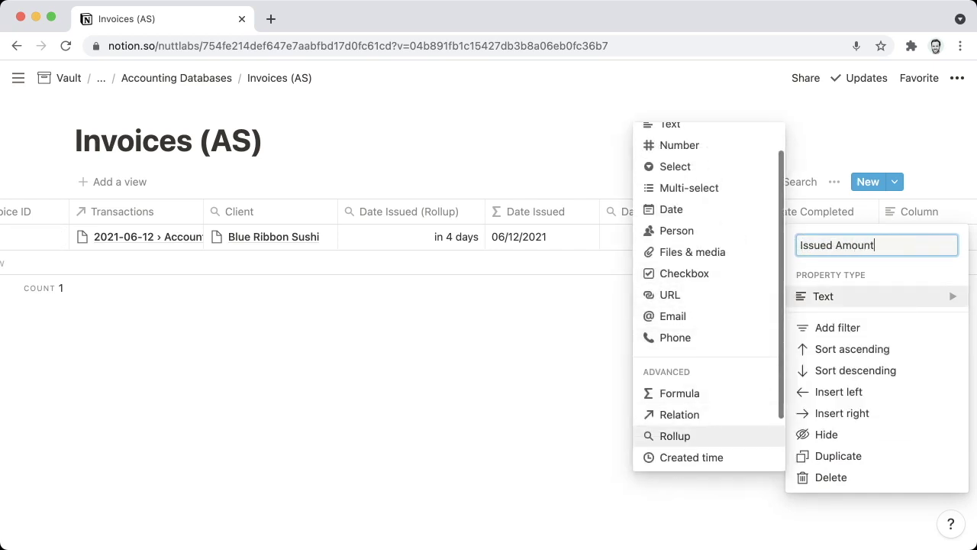
left_click(675, 436)
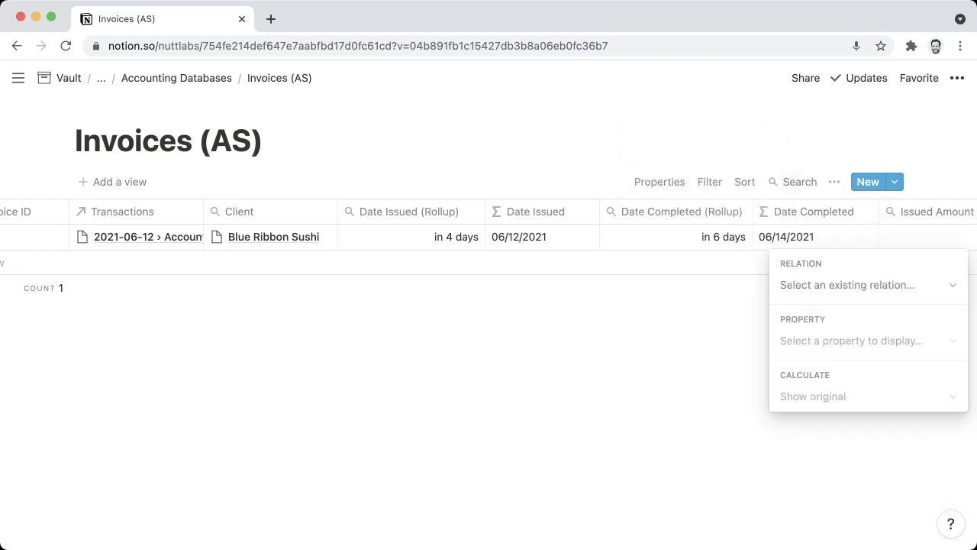
Step: Set the Issued Amount rollup to display the Balance Effect property through the Transactions relation
left_click(847, 285)
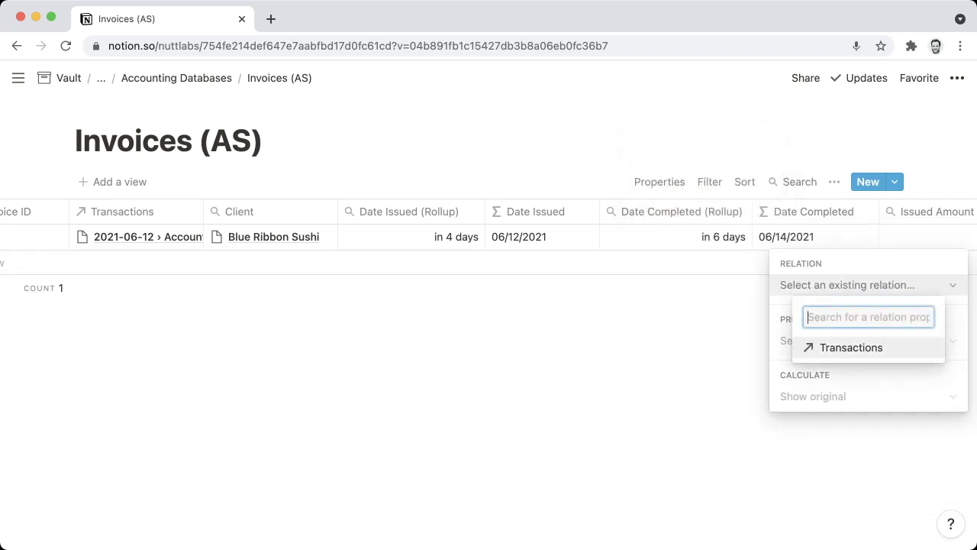
left_click(840, 346)
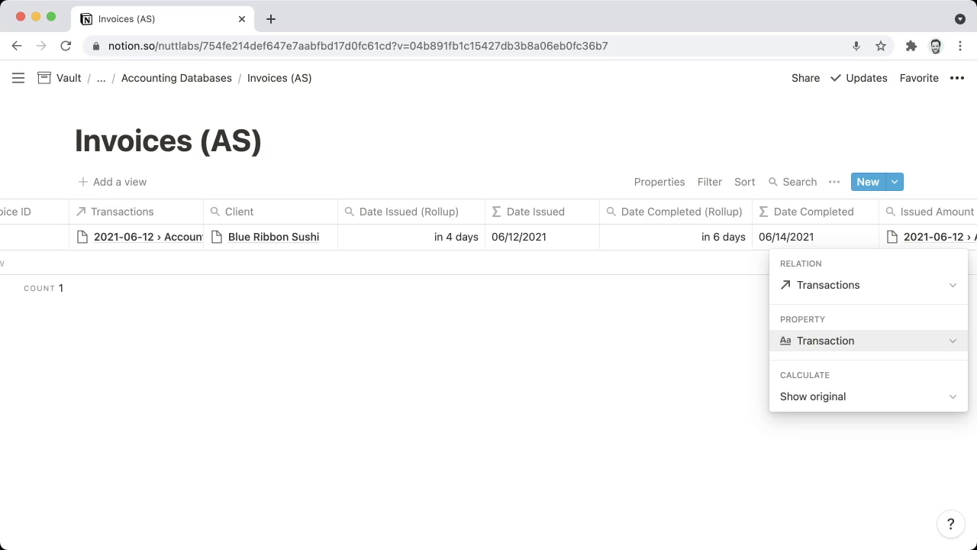
left_click(839, 340)
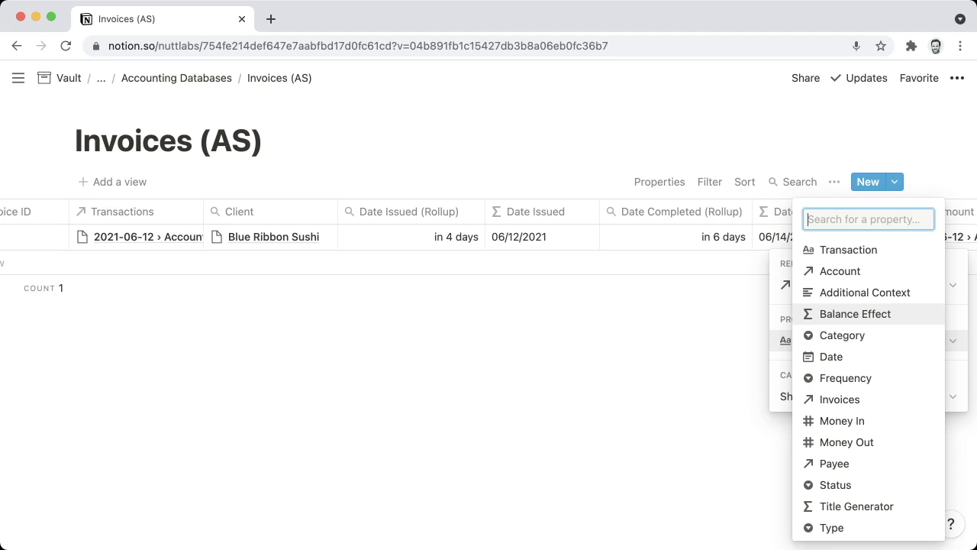
left_click(855, 314)
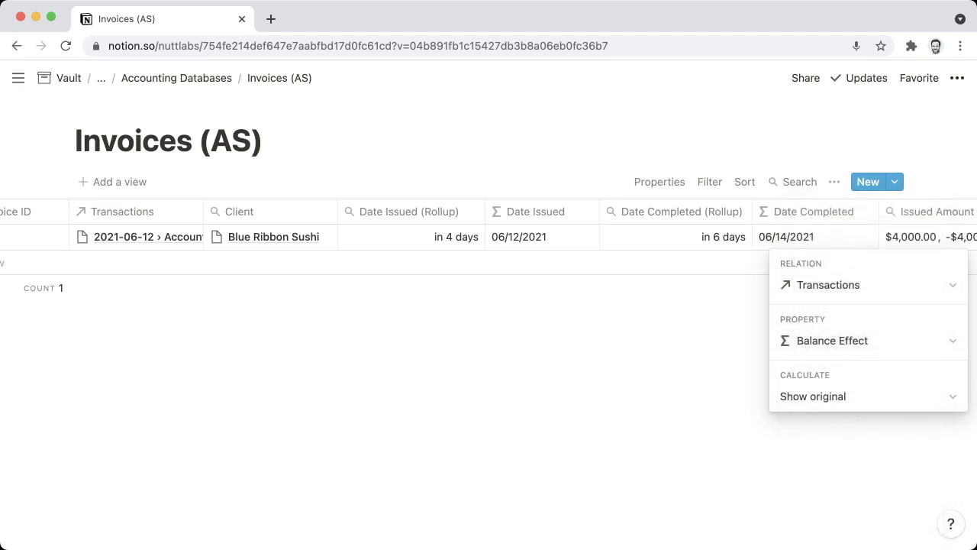
key("Escape")
Step: Set the Issued Amount rollup's calculation to Max
scroll(488, 237, "right", 1)
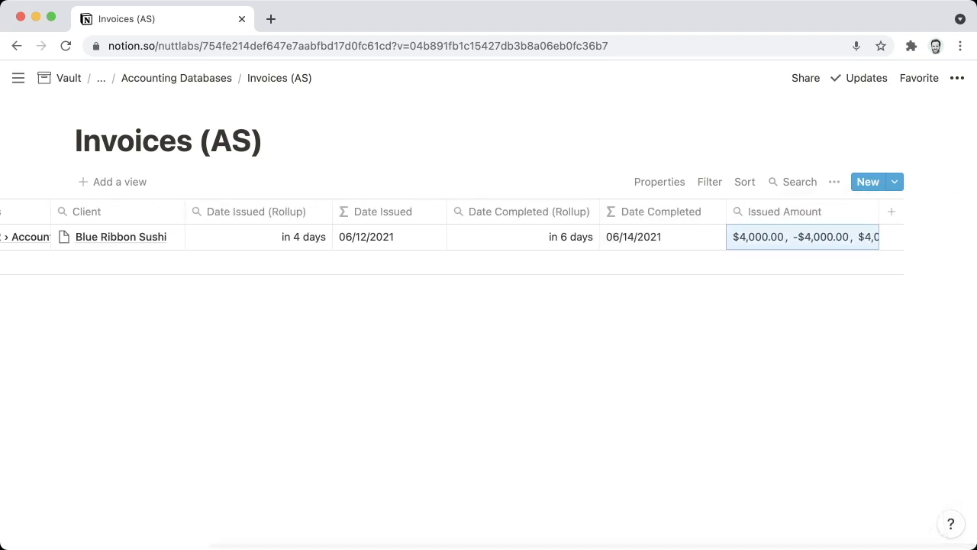
key("Return")
key("Down")
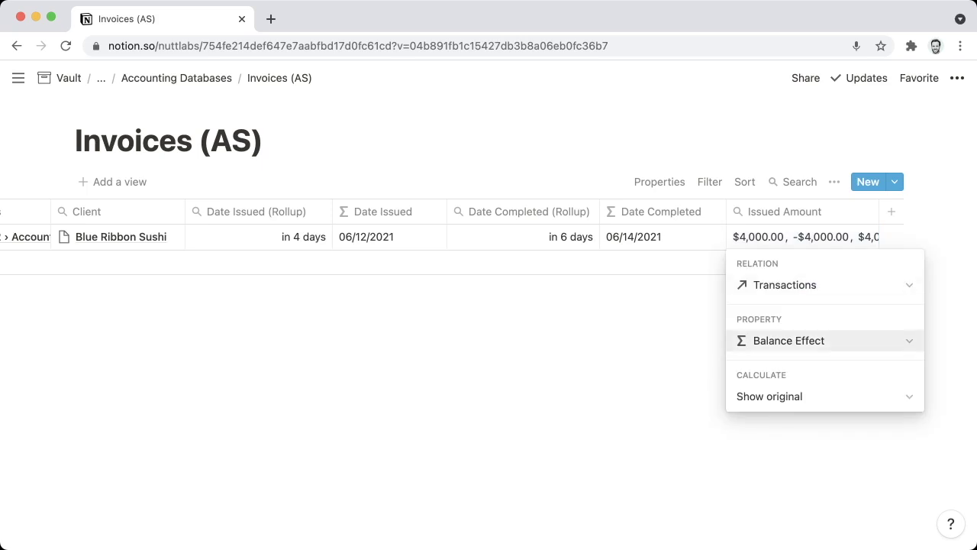
key("Down")
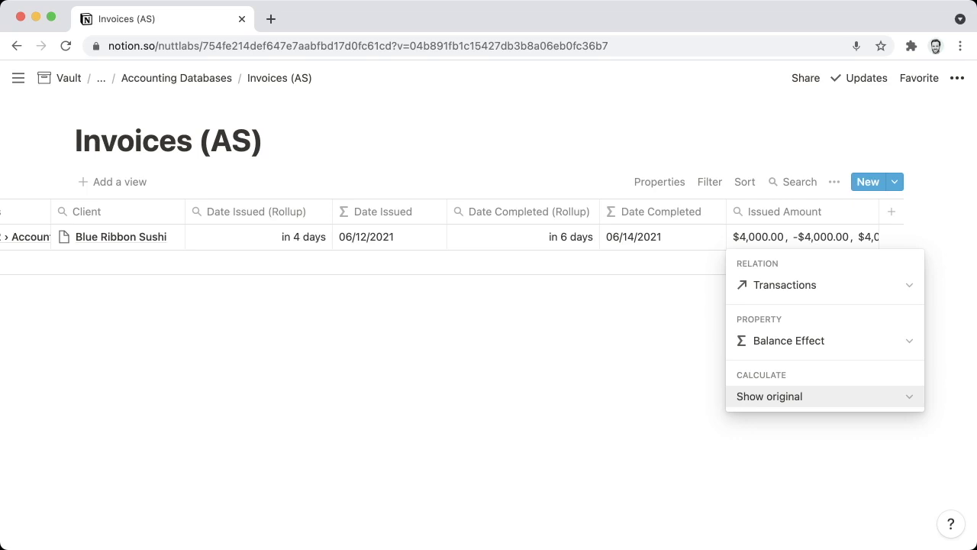
key("Return")
key("Down")
key("Down")
key("Down")
key("Down")
key("Down")
key("Down")
key("Down")
key("Down")
key("Down")
key("Down")
key("Down")
key("Down")
key("Down")
key("Down")
key("Return")
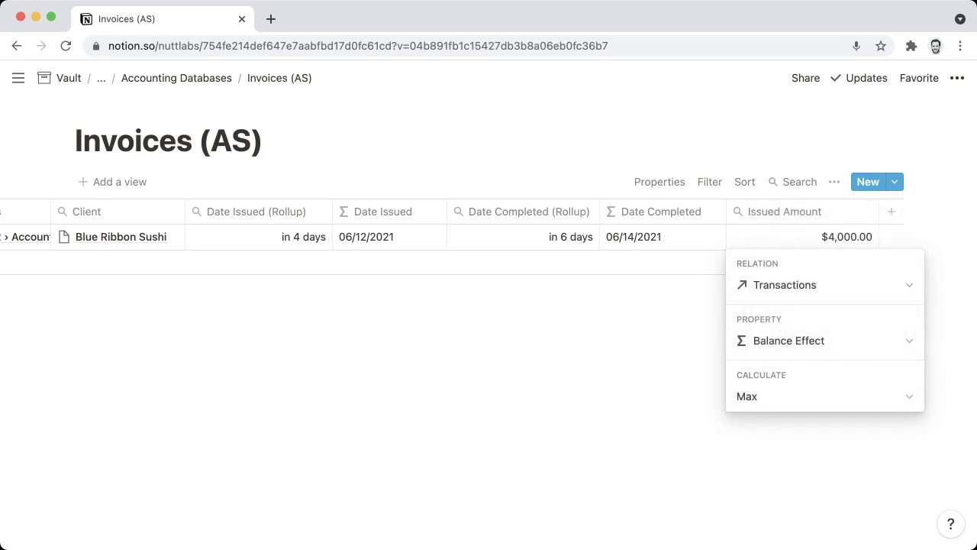
Step: Add a Rollup property named Paid / Cancelled after the Issued Amount column
key("Escape")
scroll(878, 214, "left", 2)
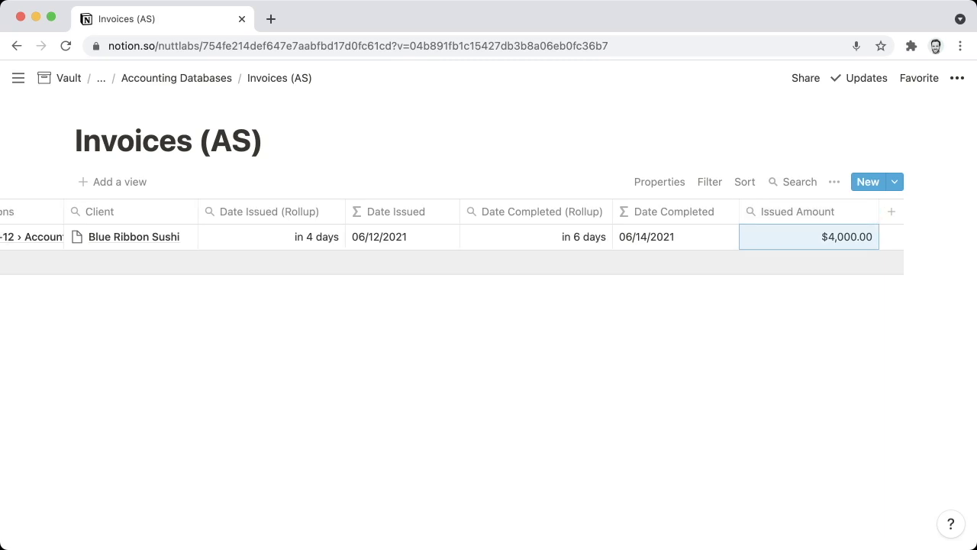
left_click(891, 212)
type("Paid / ")
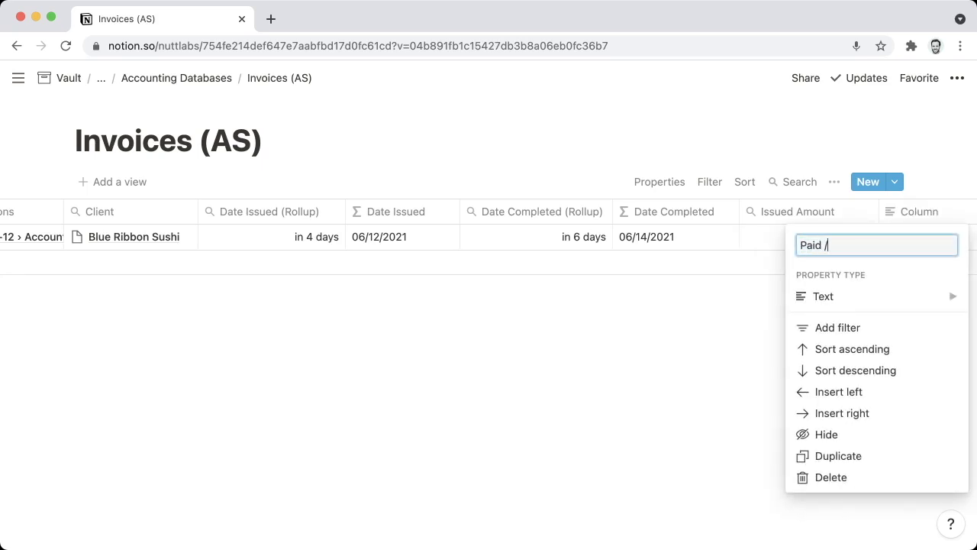
type("Cancelled")
left_click(823, 297)
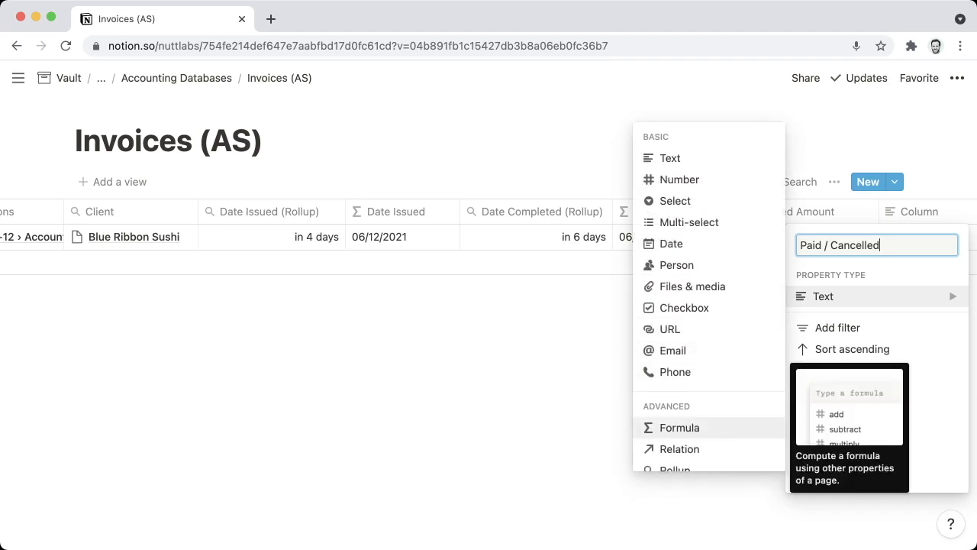
key("Down")
key("Down")
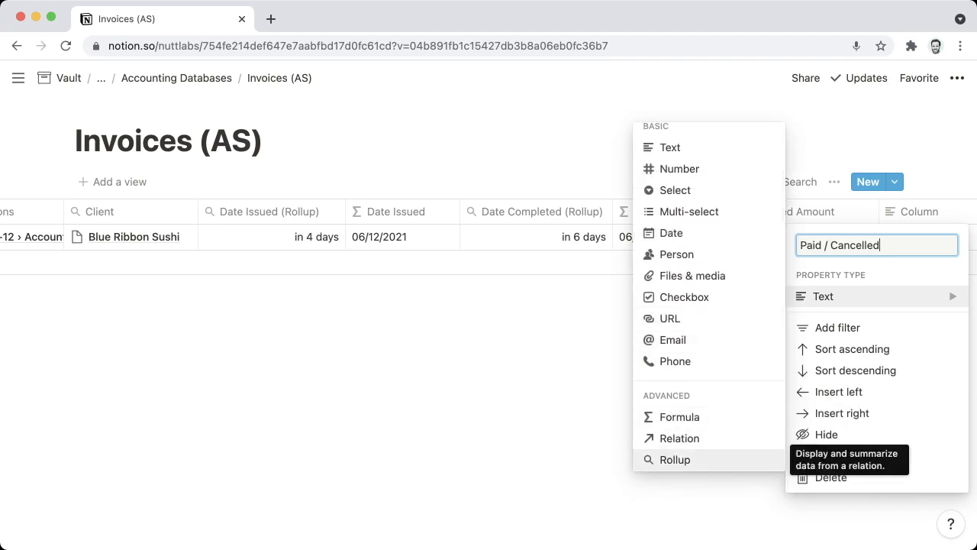
key("Return")
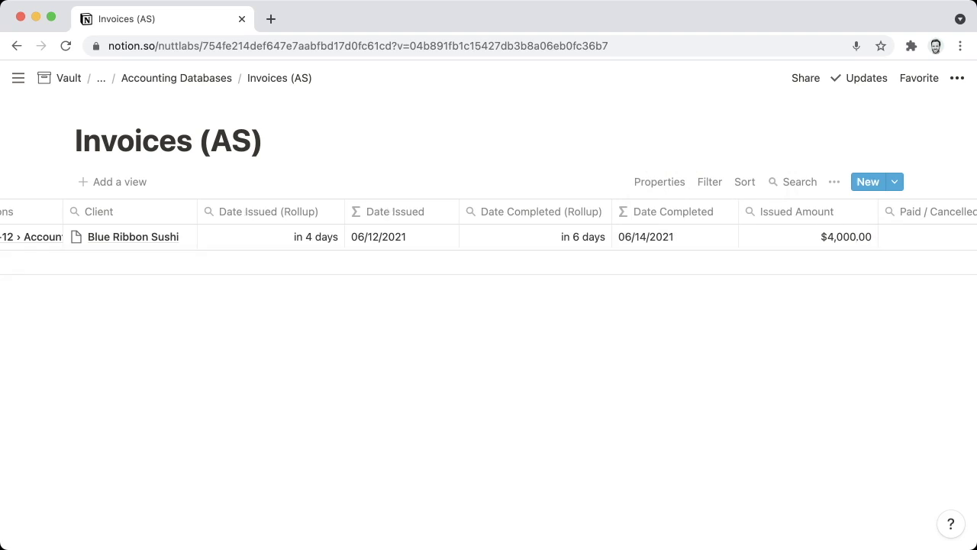
Step: Configure the Paid / Cancelled rollup to display Money Out through the Transactions relation, calculated as Sum
scroll(489, 229, "right", 4)
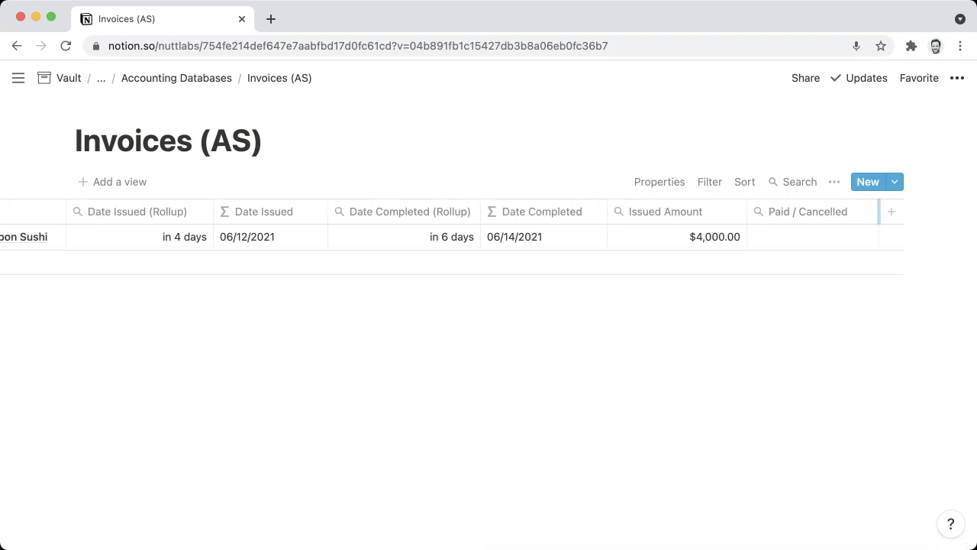
left_click(813, 236)
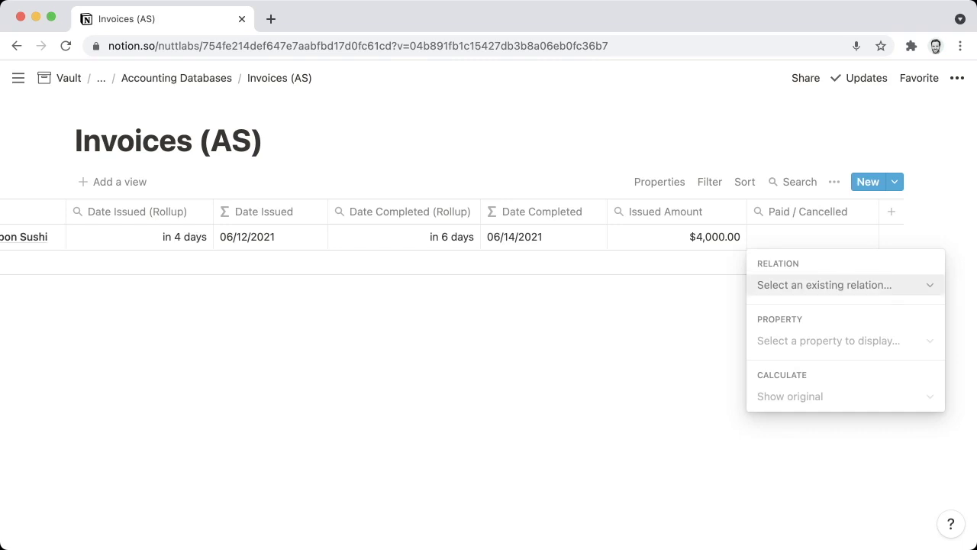
left_click(839, 285)
left_click(824, 345)
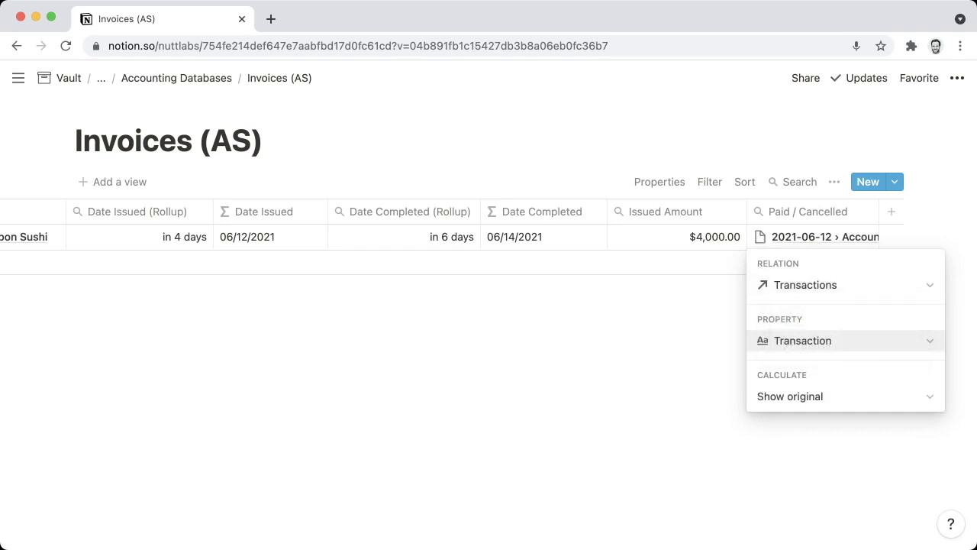
left_click(840, 341)
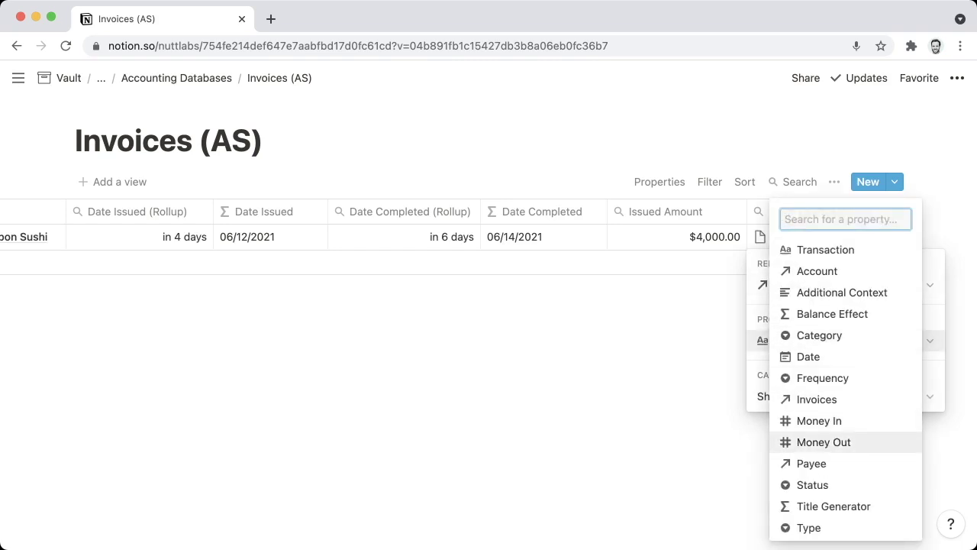
left_click(824, 442)
left_click(840, 396)
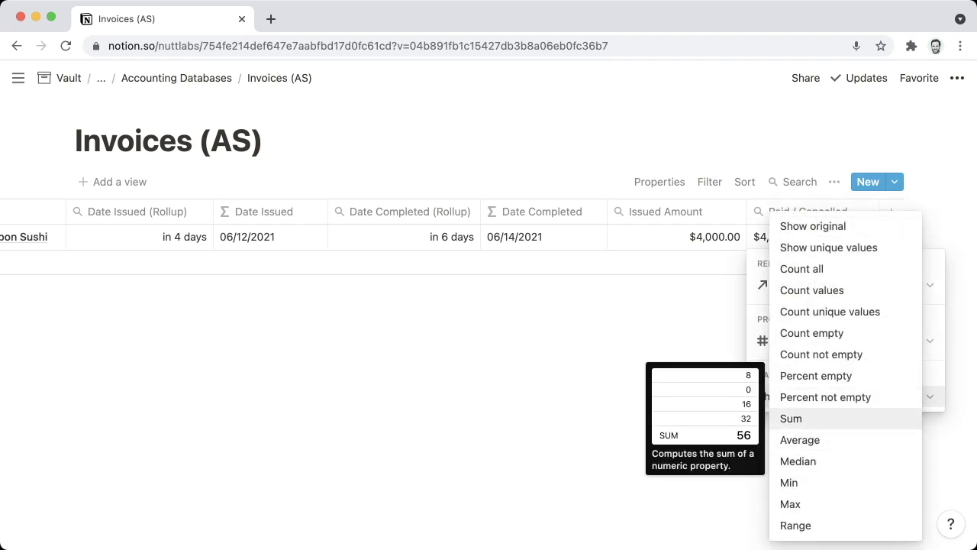
left_click(794, 418)
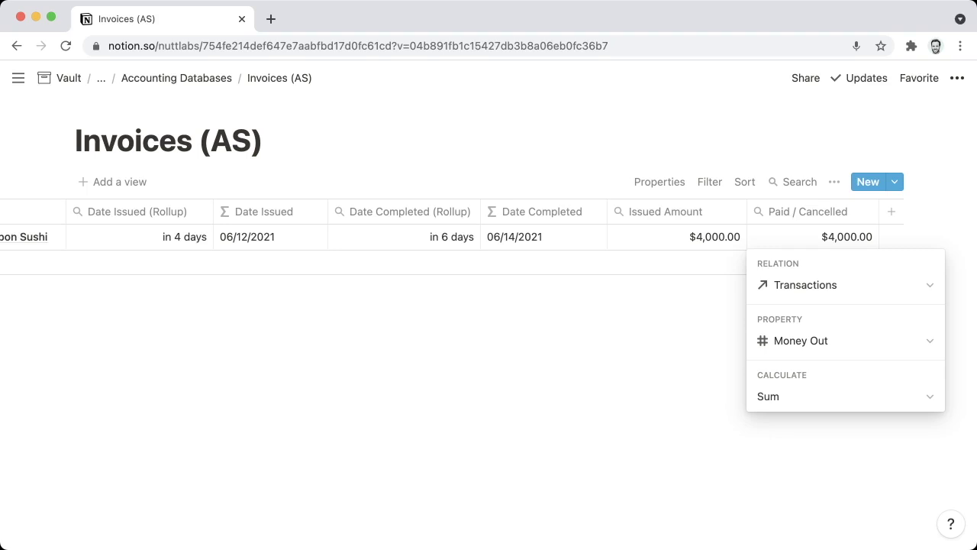
key("Escape")
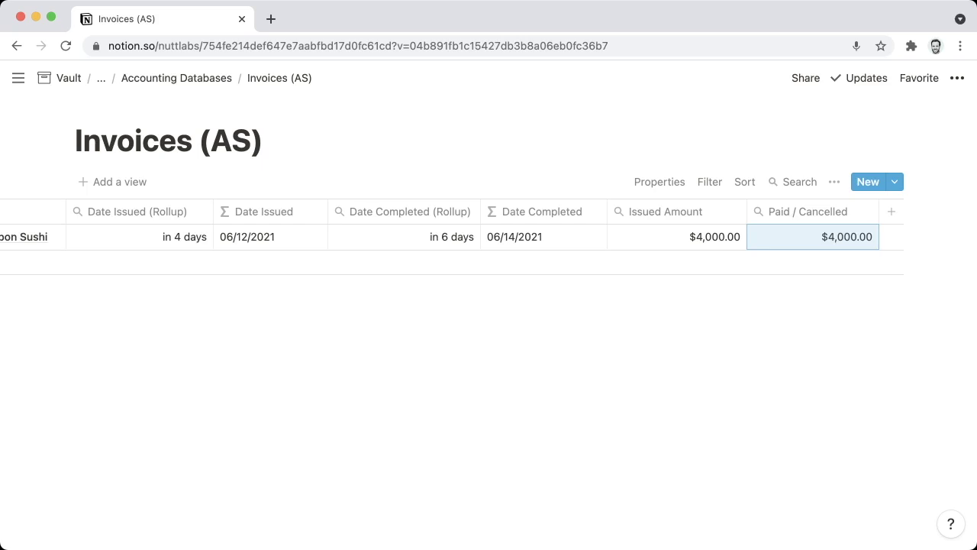
Step: Add a Rollup property named Transactions › Categories after Paid / Cancelled and widen its column to fit the full name
left_click(892, 212)
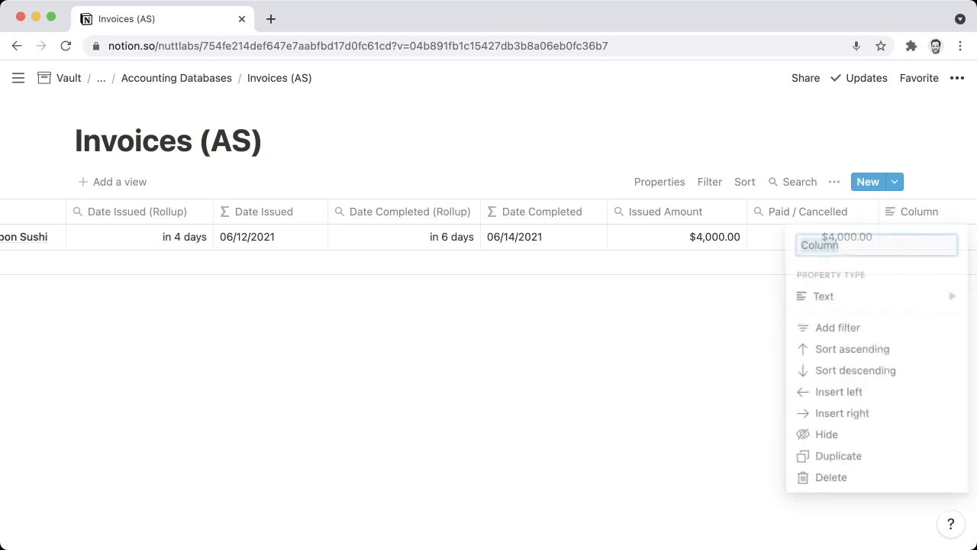
type("Tra")
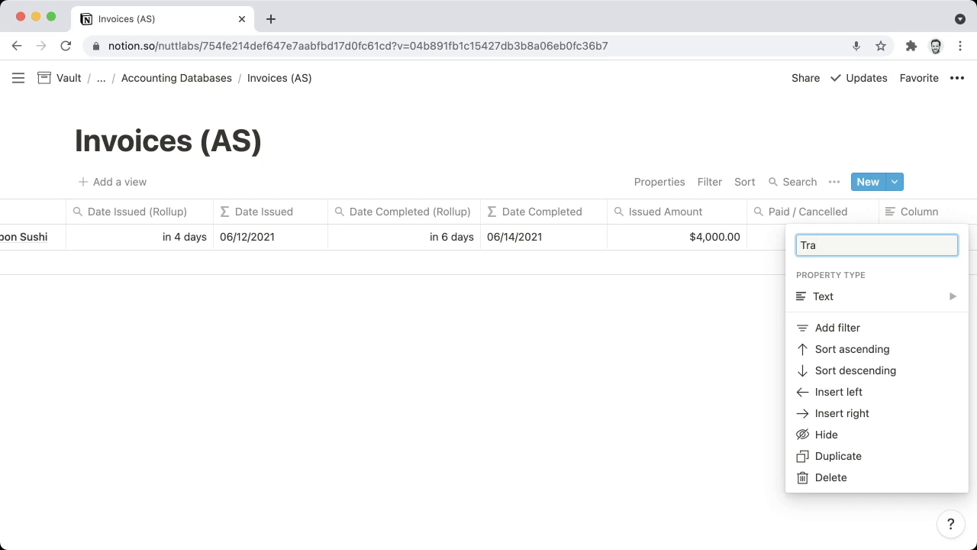
type("nsactions ")
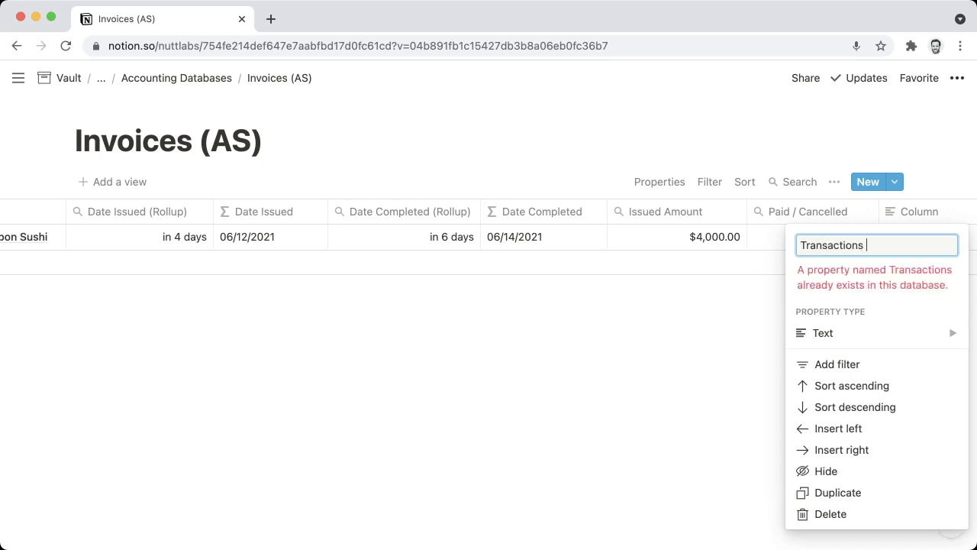
type("> Categories")
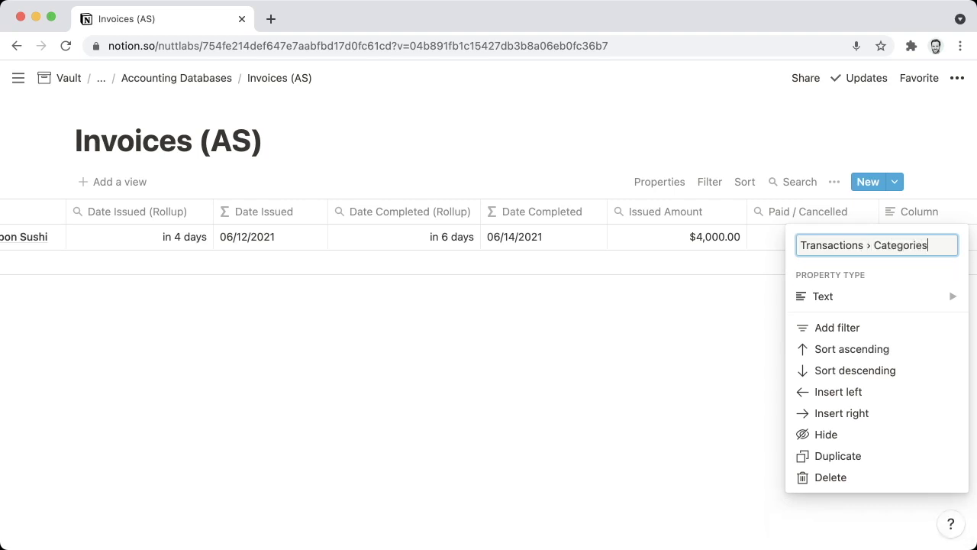
left_click(823, 296)
scroll(687, 336, "down", 1)
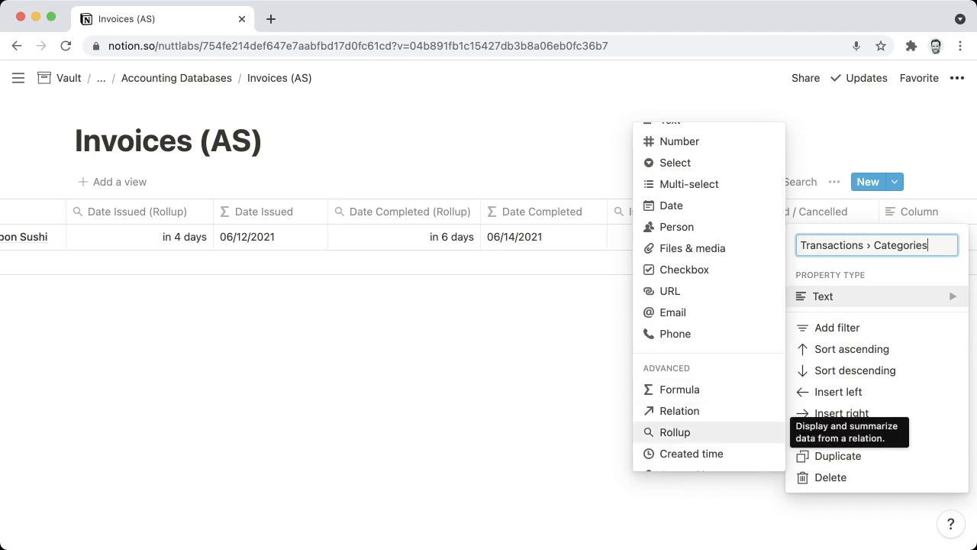
left_click(675, 432)
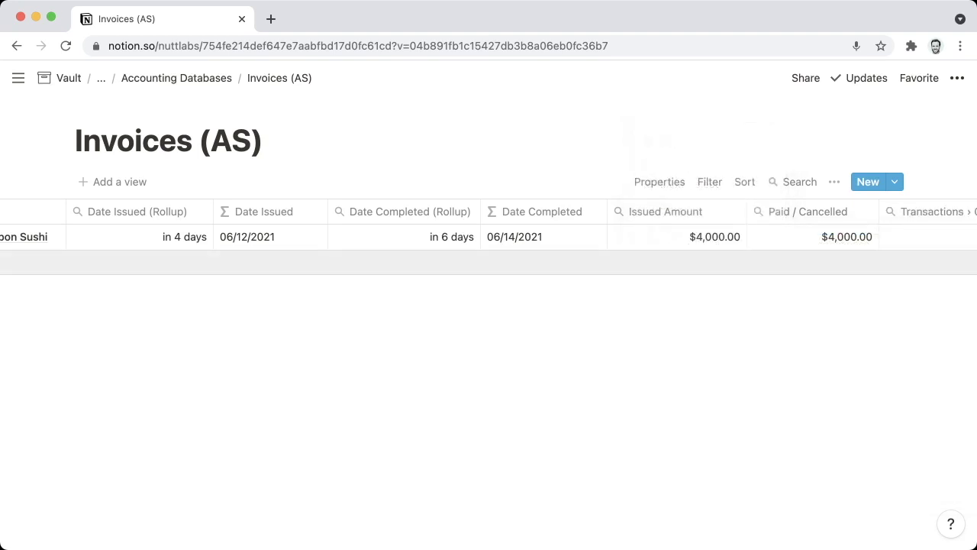
scroll(489, 343, "right", 3)
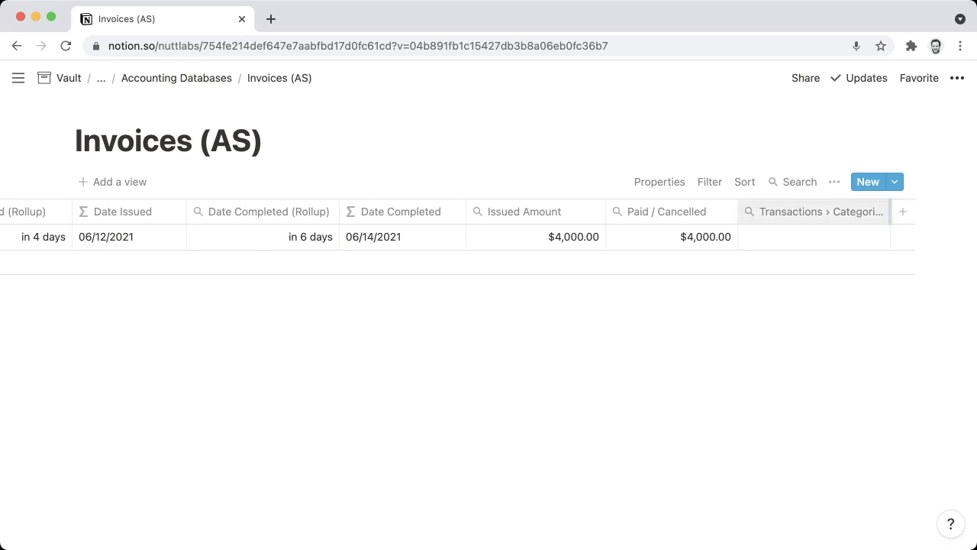
left_click_drag(890, 211, 914, 212)
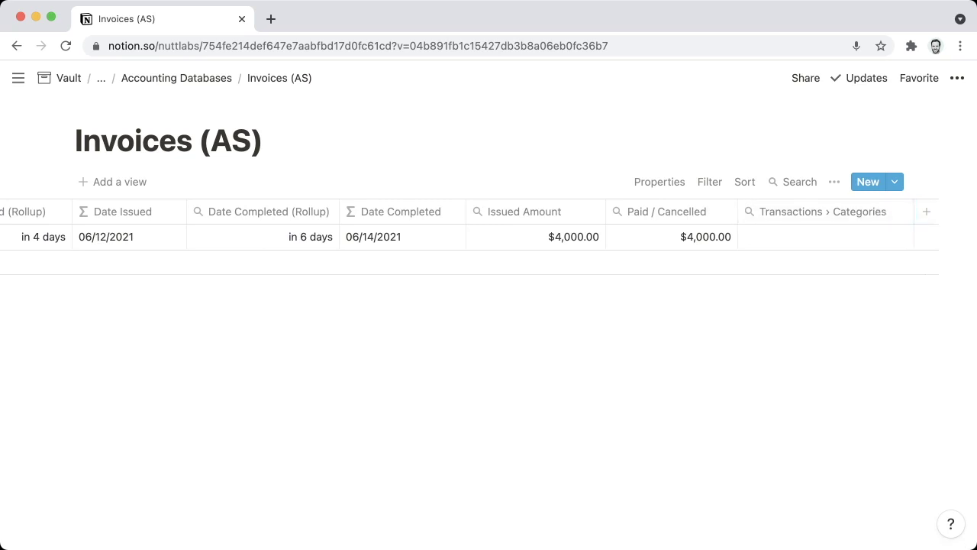
Step: Set the Transactions › Categories rollup to display the Category property through the Transactions relation
left_click(824, 237)
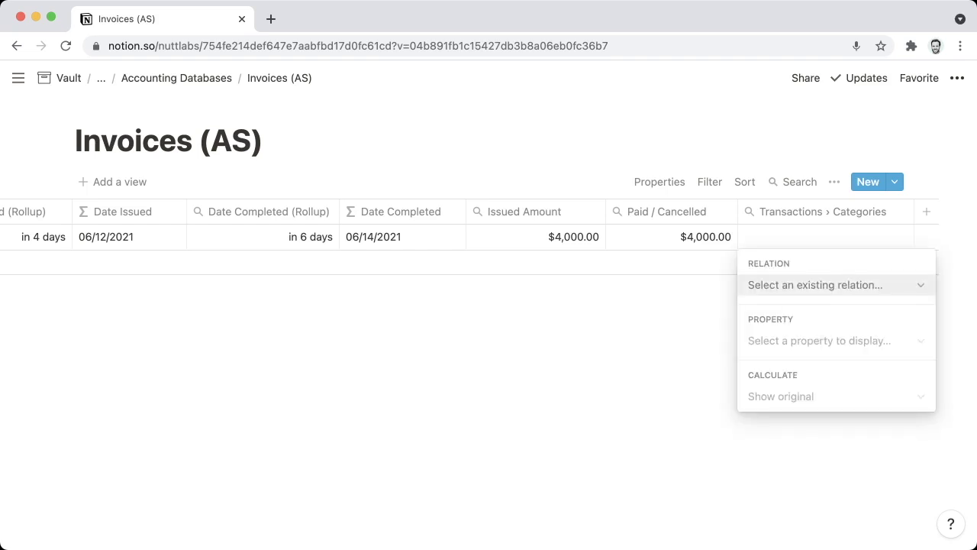
left_click(832, 284)
left_click(802, 347)
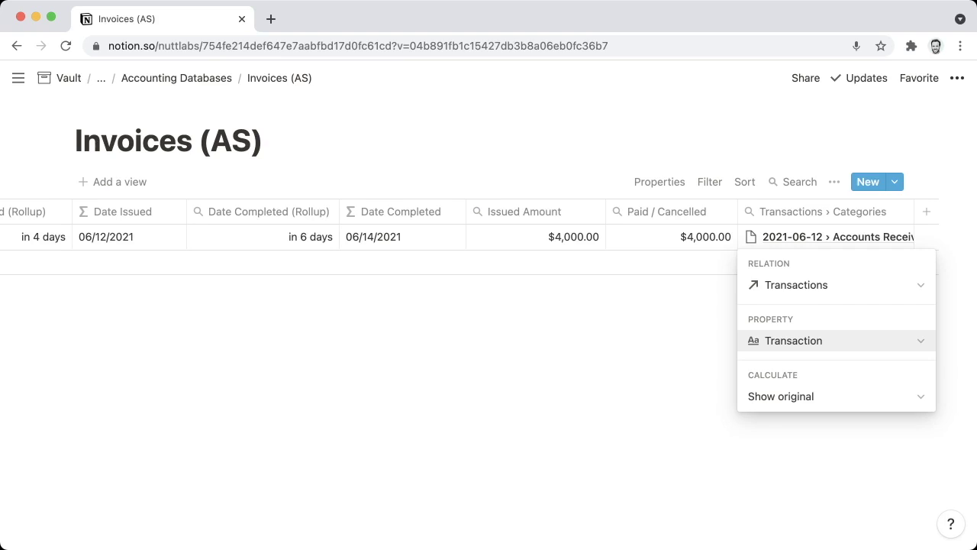
left_click(832, 340)
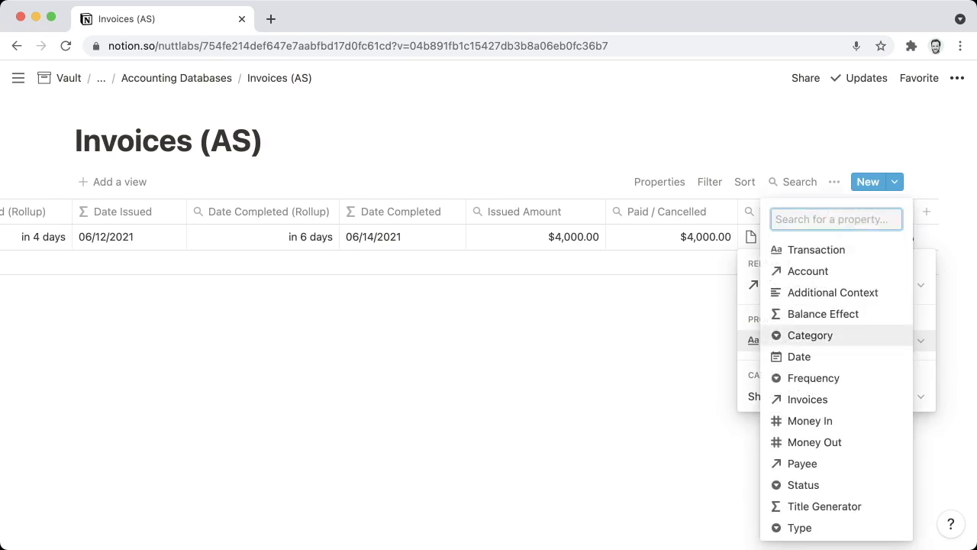
left_click(810, 335)
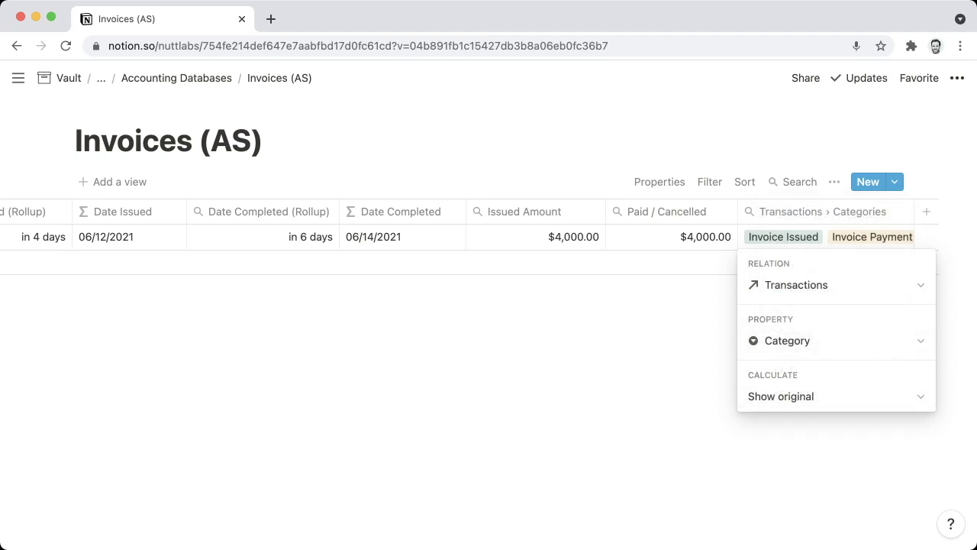
key("Escape")
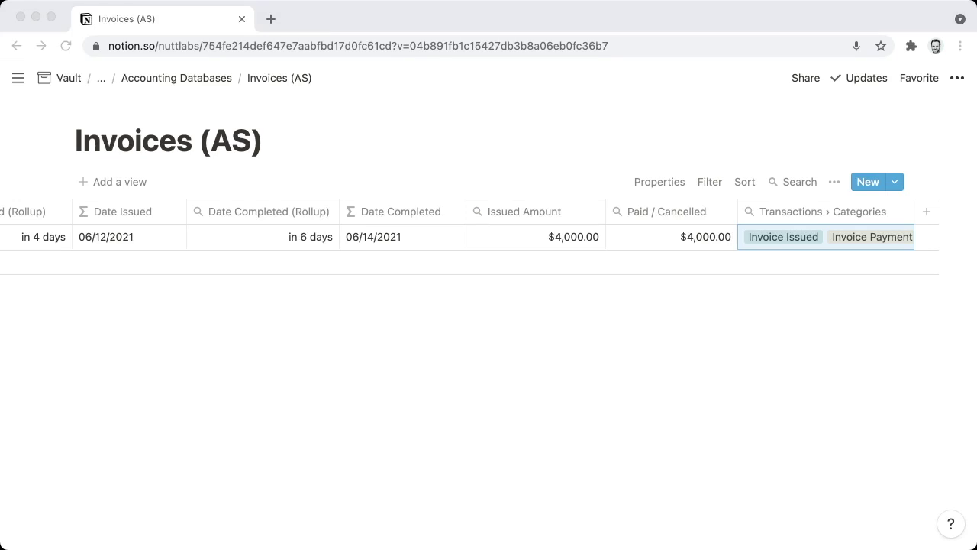
Step: Add a Formula property named Status after the Transactions › Categories column
key("super+Tab")
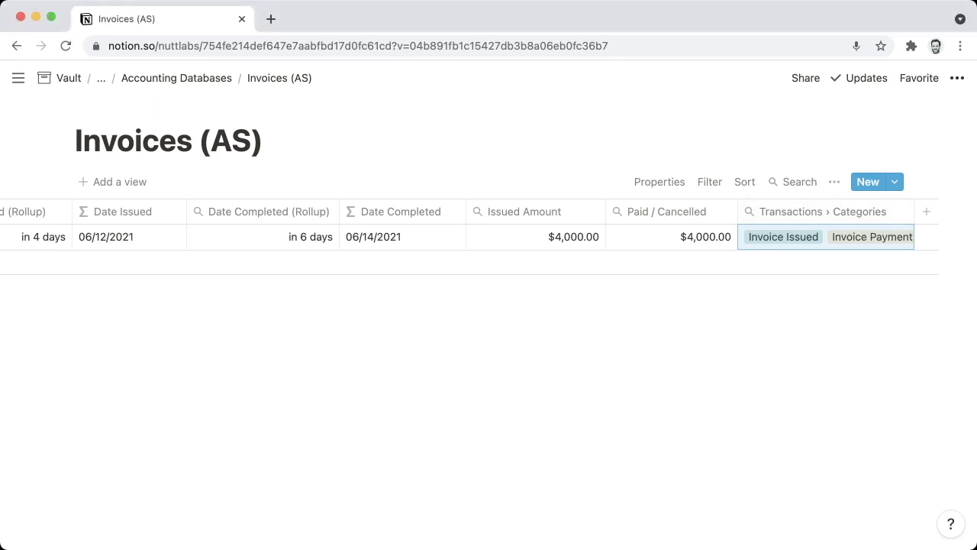
scroll(489, 236, "right", 2)
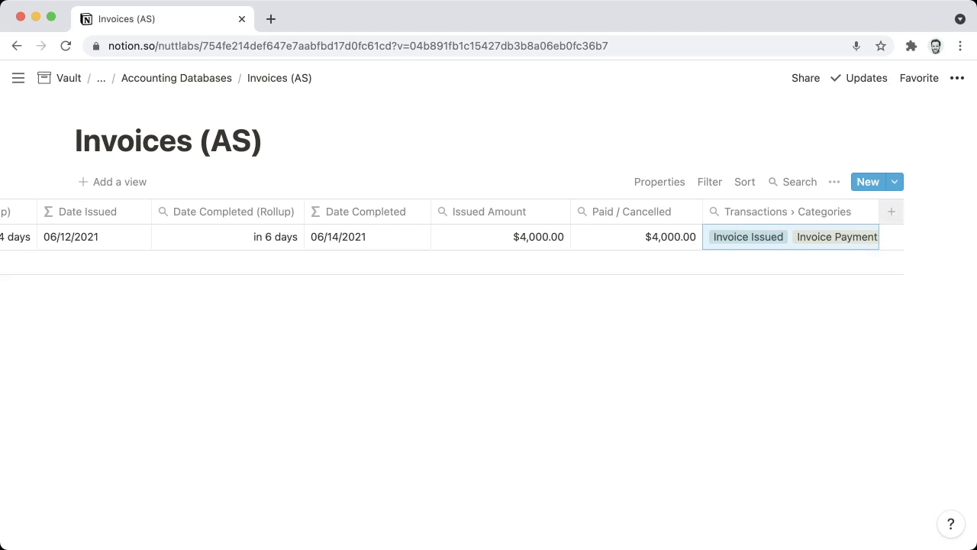
left_click(891, 212)
type("Status")
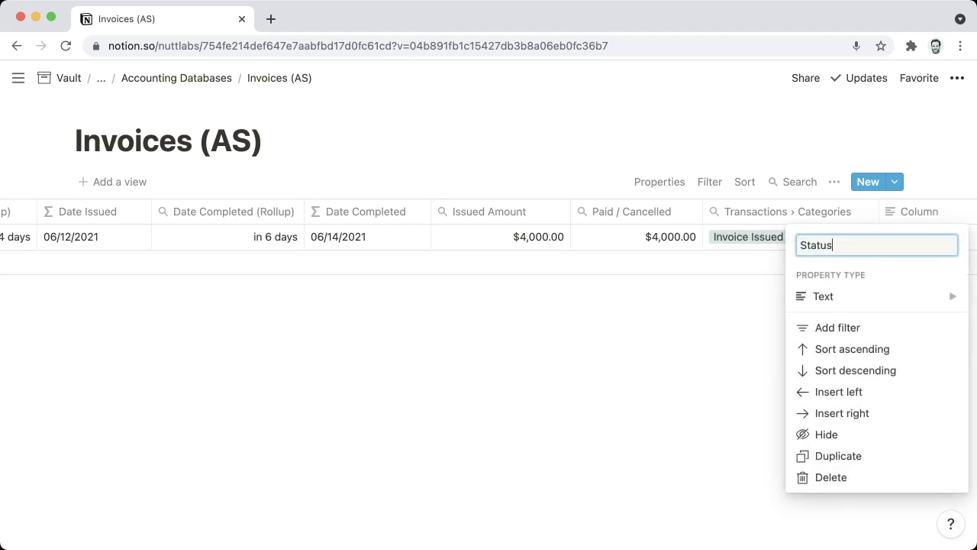
left_click(679, 427)
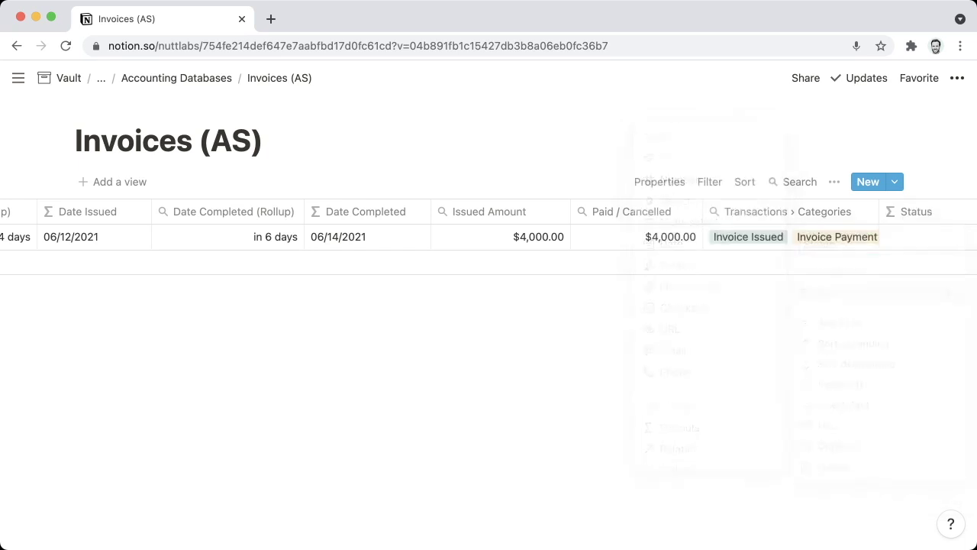
Step: Set the Status formula to if(contains(prop("Transactions › Categories"), "Cancel"), "Cancelled", if(prop("Paid / Cancelled") == 0, "Unpaid", if(prop("Paid / Cancelled") == prop("Issued Amount"), "Paid", "Partially Paid")))
scroll(489, 306, "right", 4)
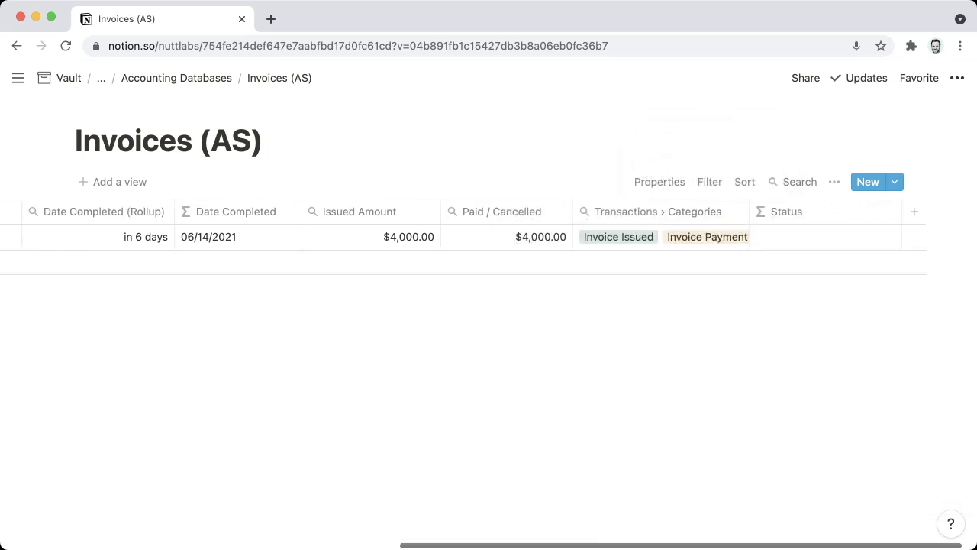
left_click(801, 237)
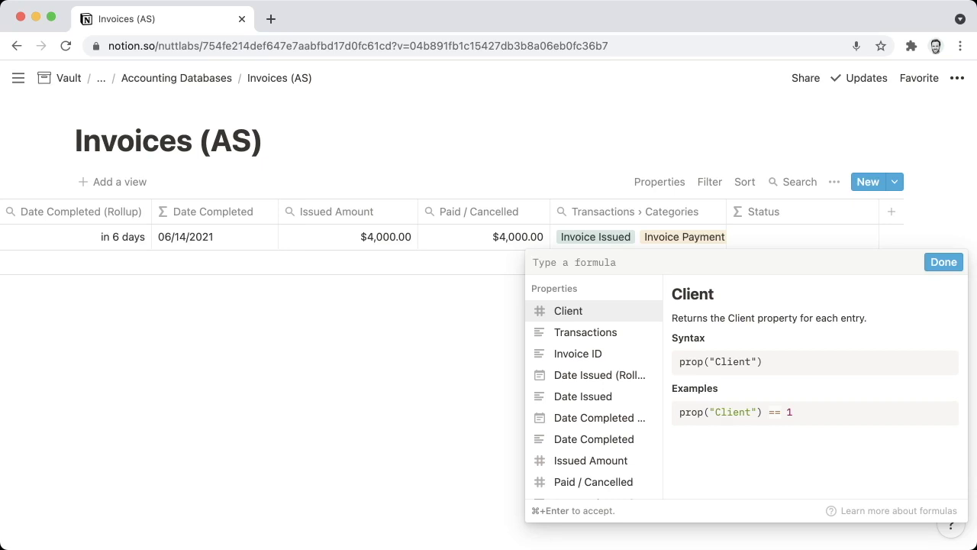
type("if(contains(prop(\"Transactions › Categories\"), \"Cancel\"), \"Cancelled\", if(prop(\"Paid / Cancelled\") == 0, \"Unpaid\", if(prop(\"Paid / Cancelled\") == prop(\"Issued Amount\"), \"Paid\", \"Partially Paid\")))")
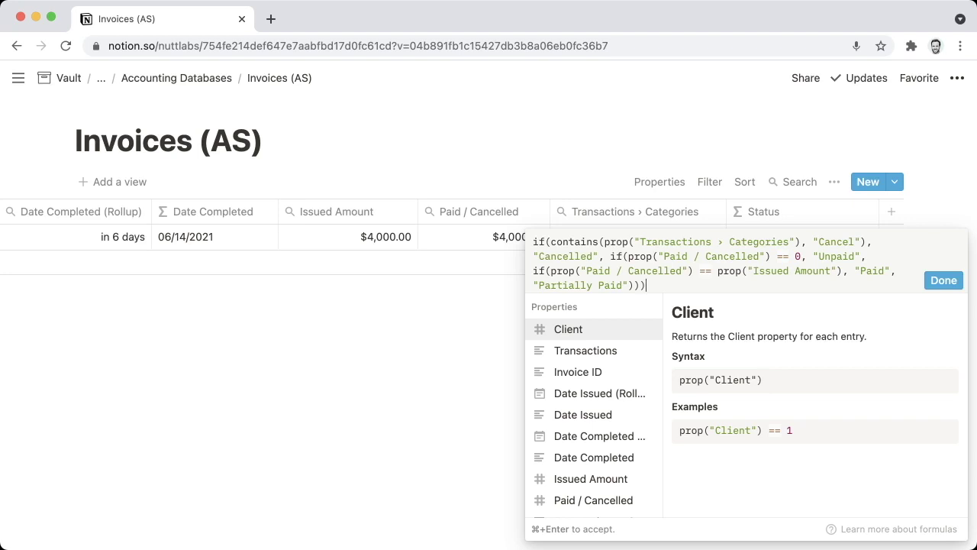
key("super+Return")
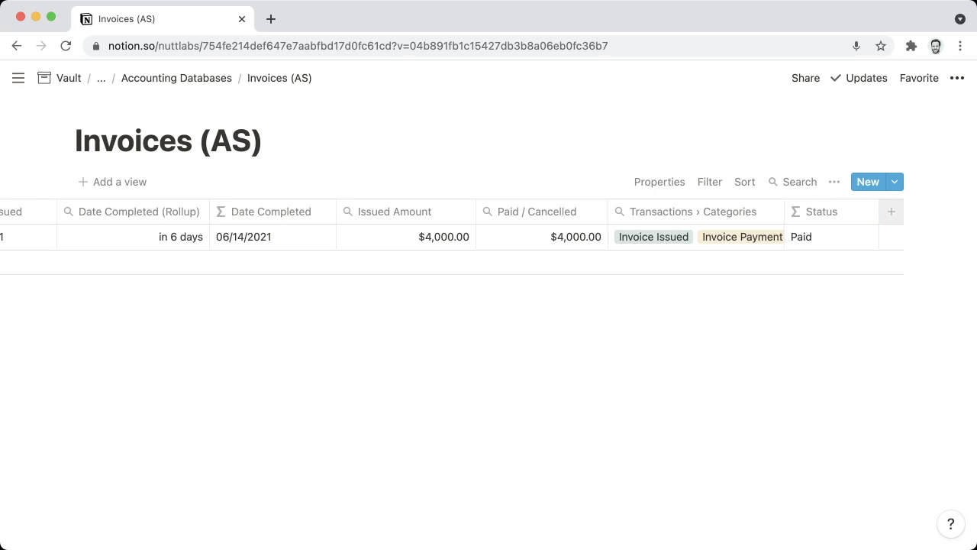
Step: Add a Formula property named Paid after the Status column
left_click(891, 211)
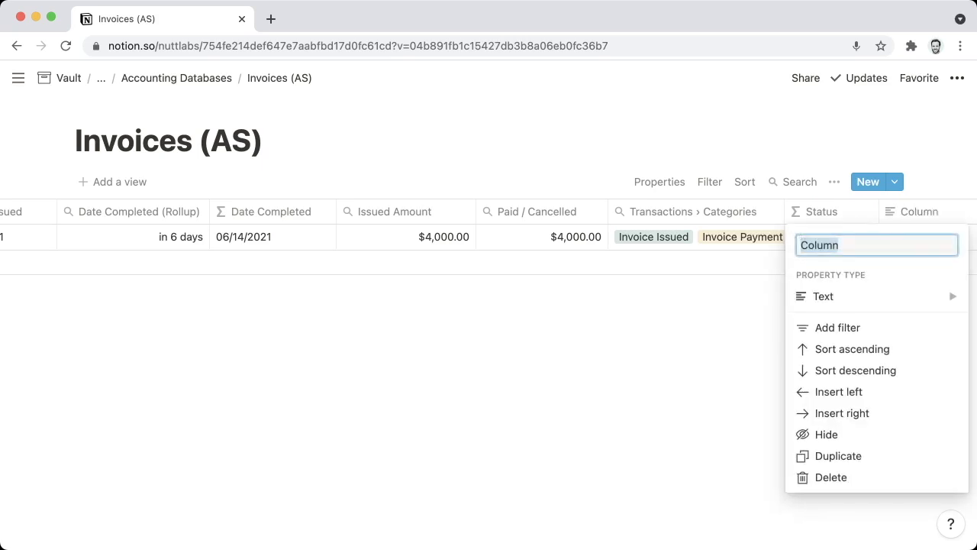
type("Paid")
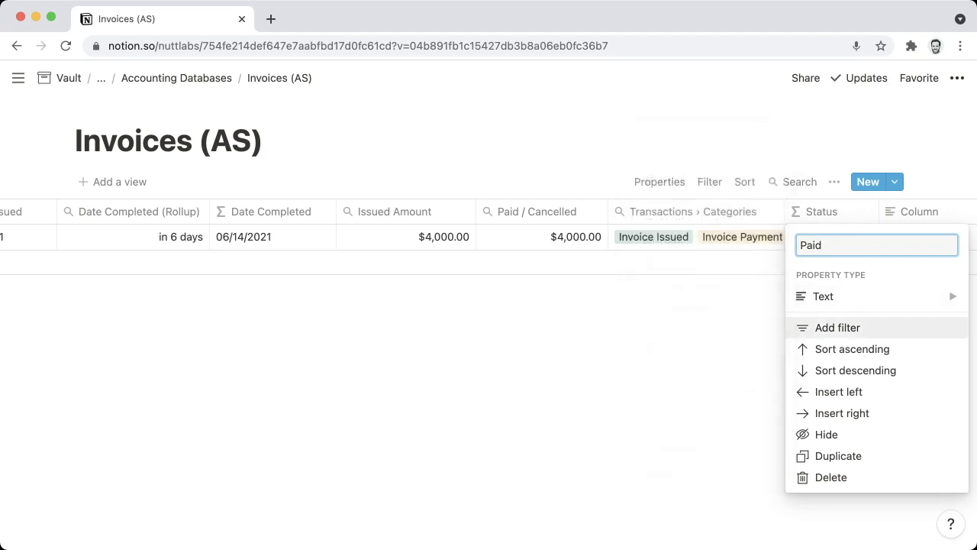
mouse_move(823, 296)
scroll(674, 333, "down", 1)
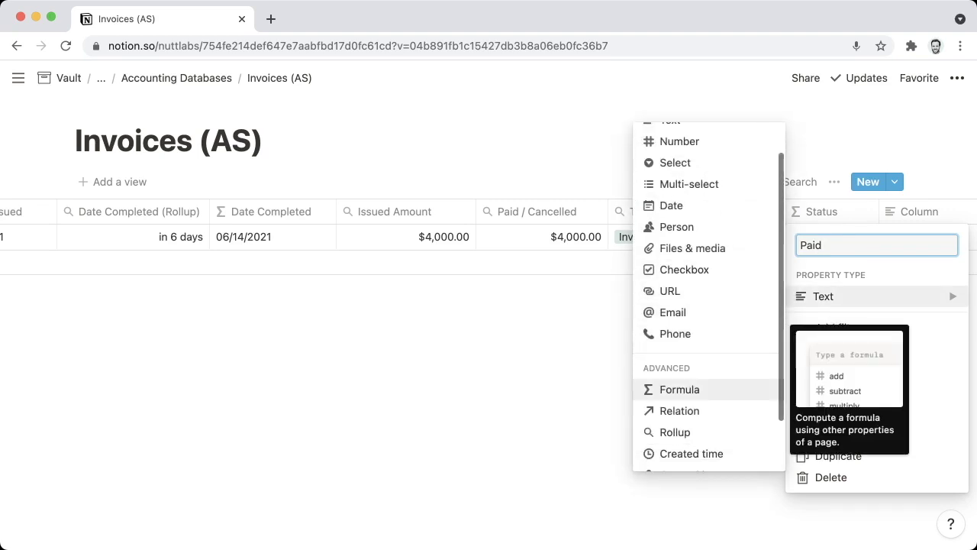
left_click(680, 390)
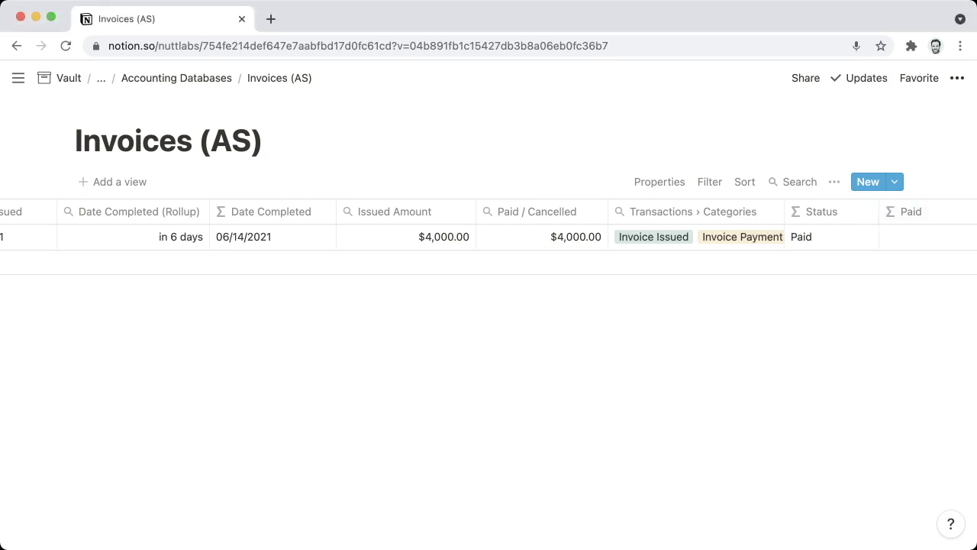
Step: Set the Paid formula to if(prop("Status") == "Cancelled", 0, prop("Paid / Cancelled")) and format its values as Dollar
scroll(488, 214, "right", 2)
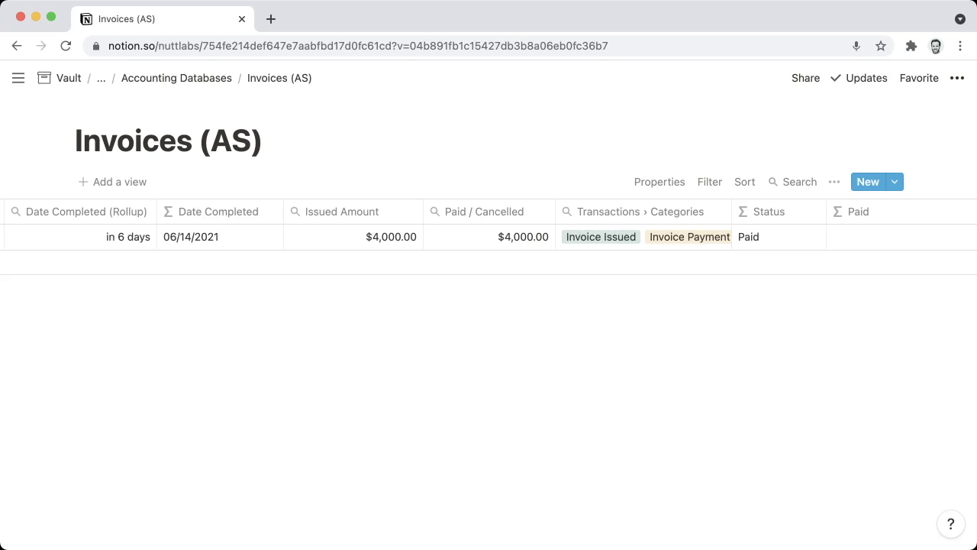
scroll(825, 213, "right", 2)
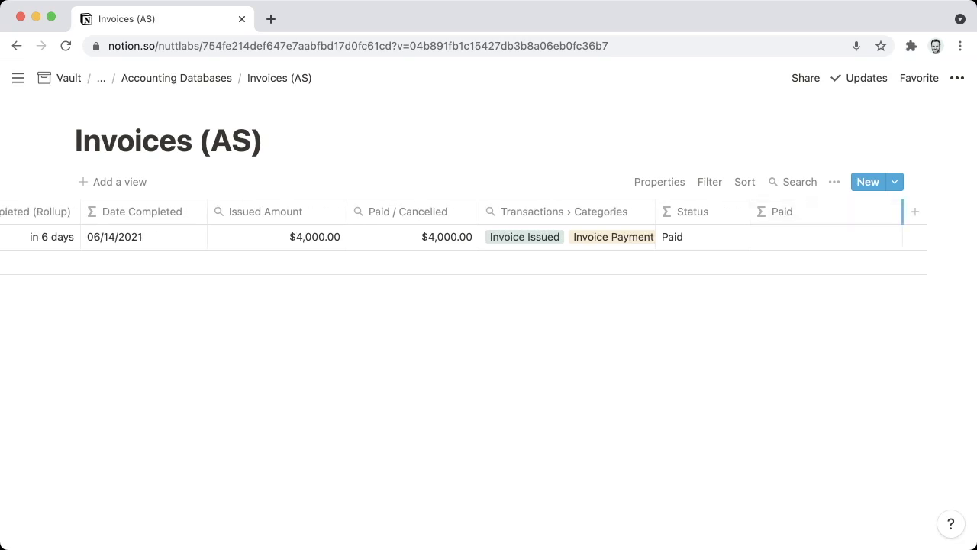
left_click(830, 237)
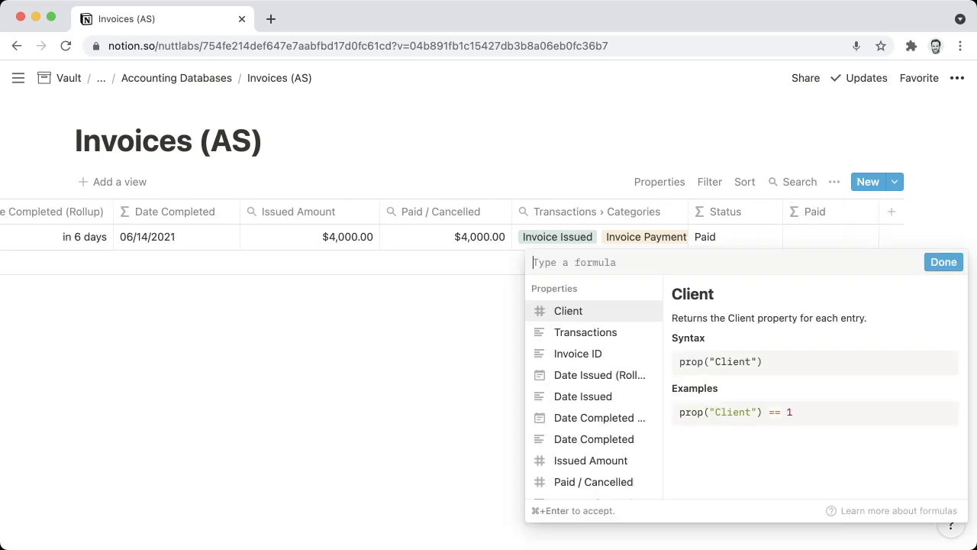
type("if(prop(\"Status\") == \"Cancelled\", 0, prop(\"Paid / Cancelled\"))")
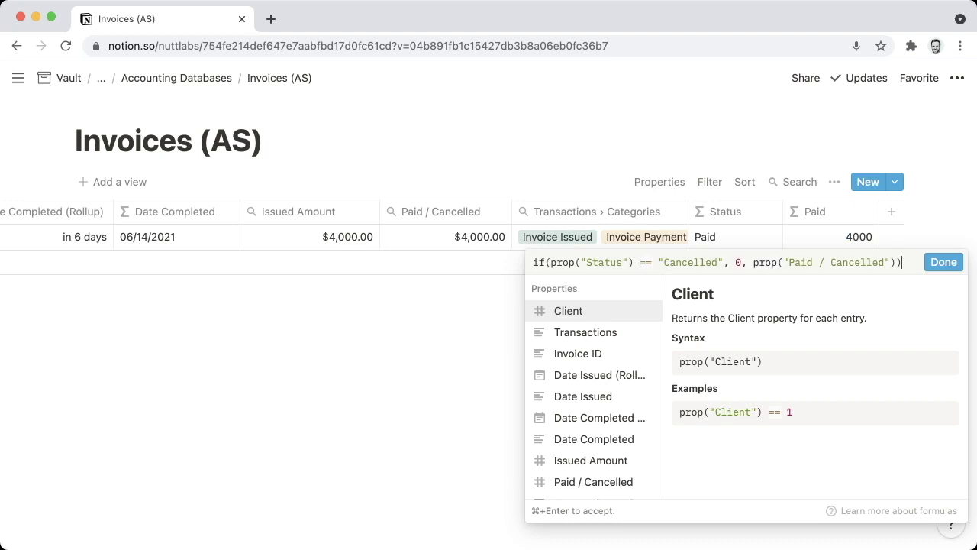
key("super+Return")
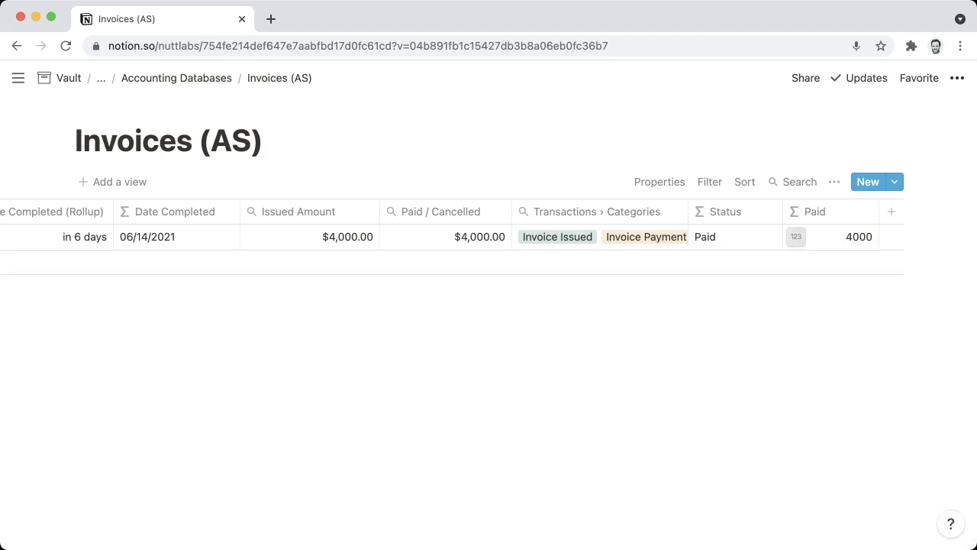
left_click(796, 237)
left_click(748, 312)
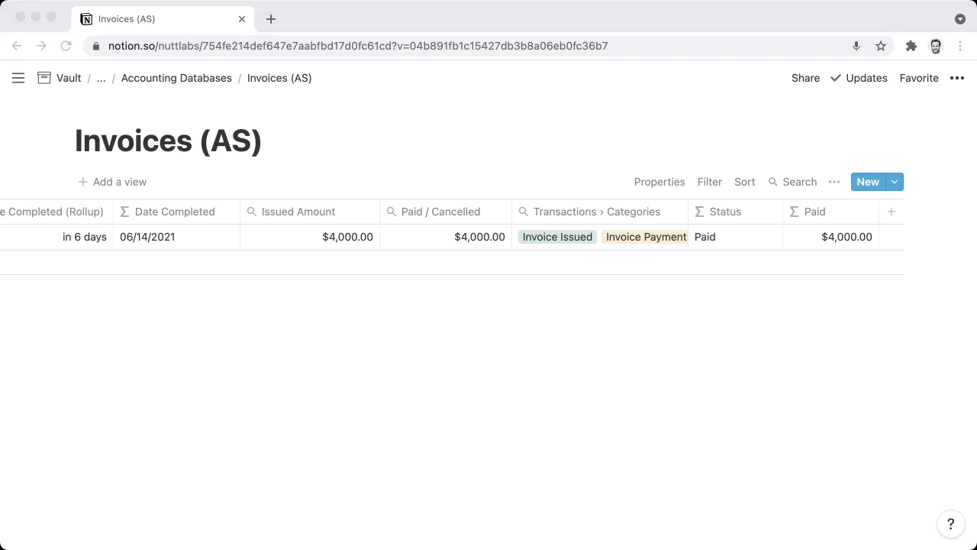
Step: Add a Formula property named Outstanding after the Paid column and narrow its column slightly
left_click(891, 212)
type("A")
key("BackSpace")
type("Oust")
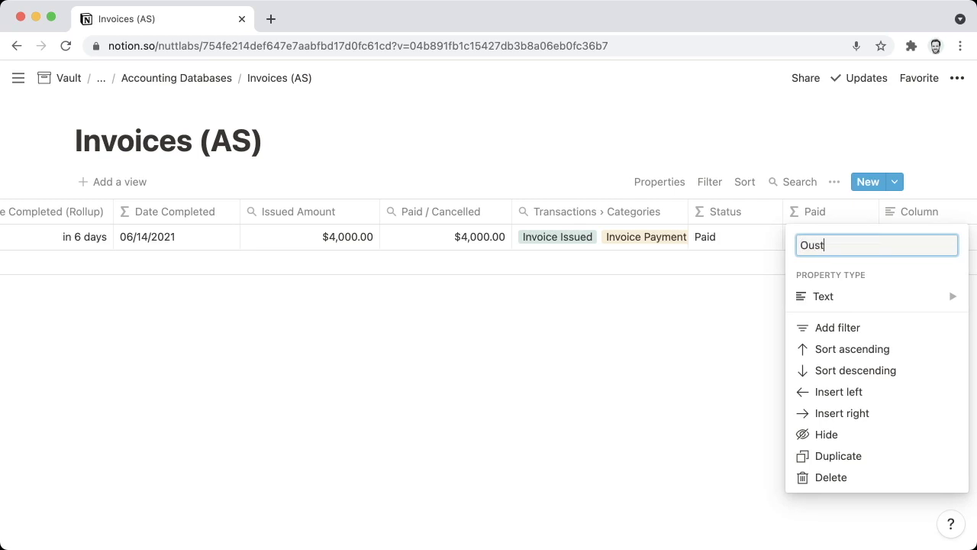
type("anding")
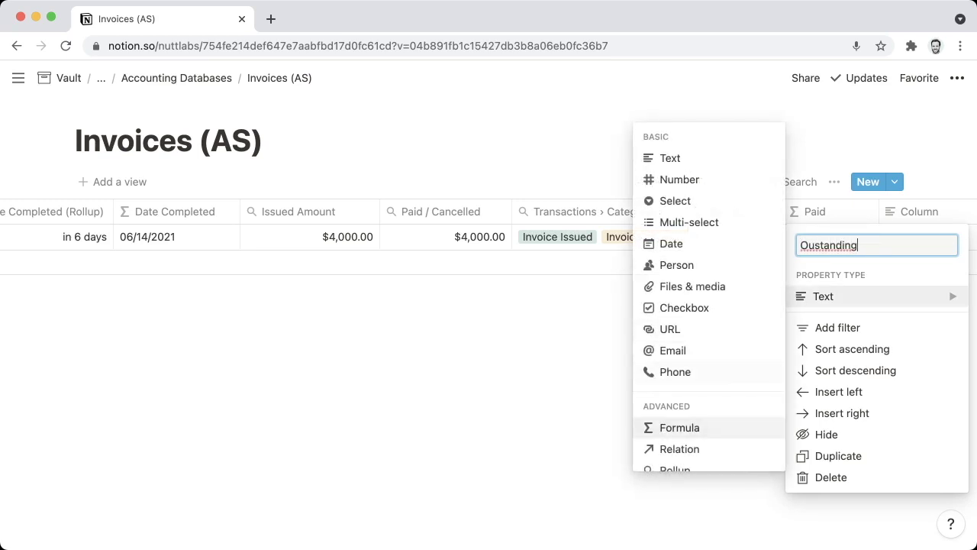
left_click(679, 428)
left_click(929, 211)
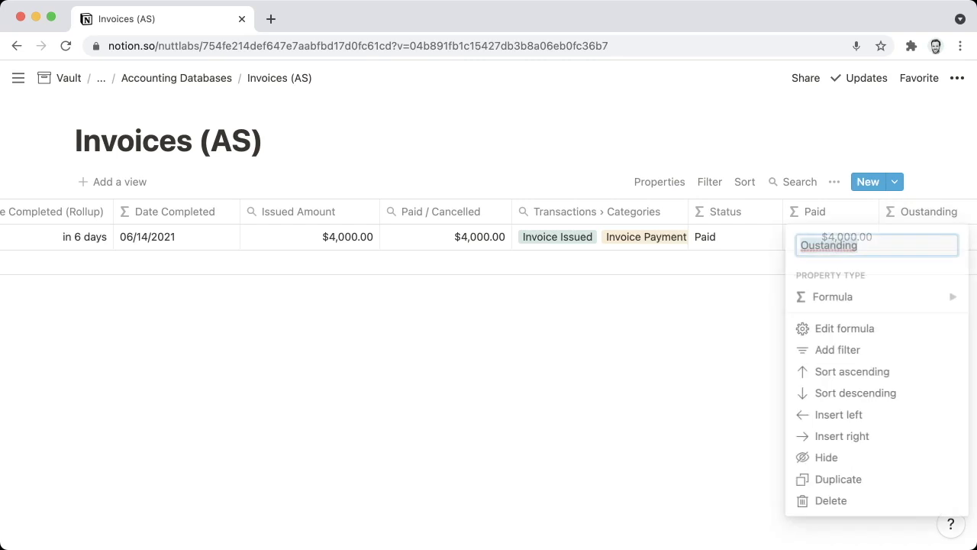
key("BackSpace")
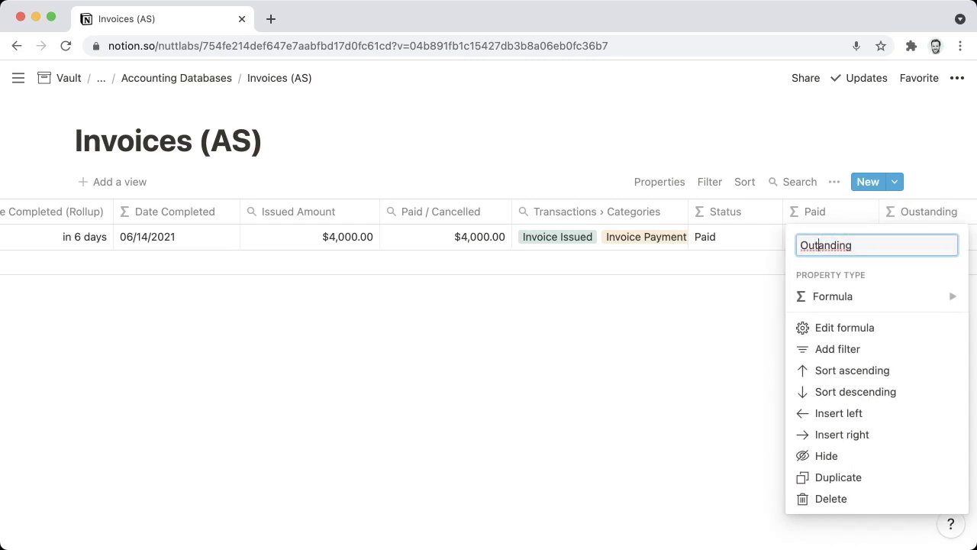
type("ts")
key("Return")
scroll(817, 211, "right", 5)
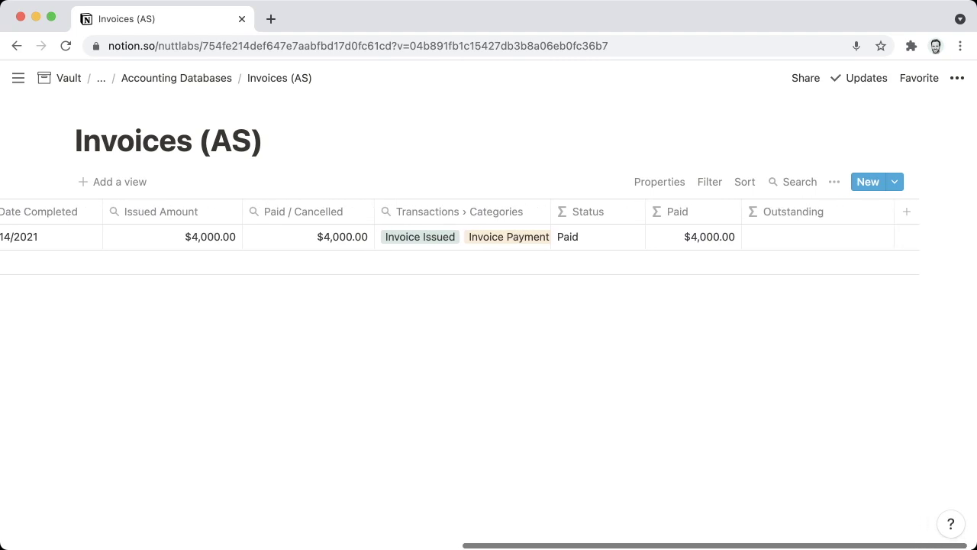
left_click_drag(894, 211, 879, 212)
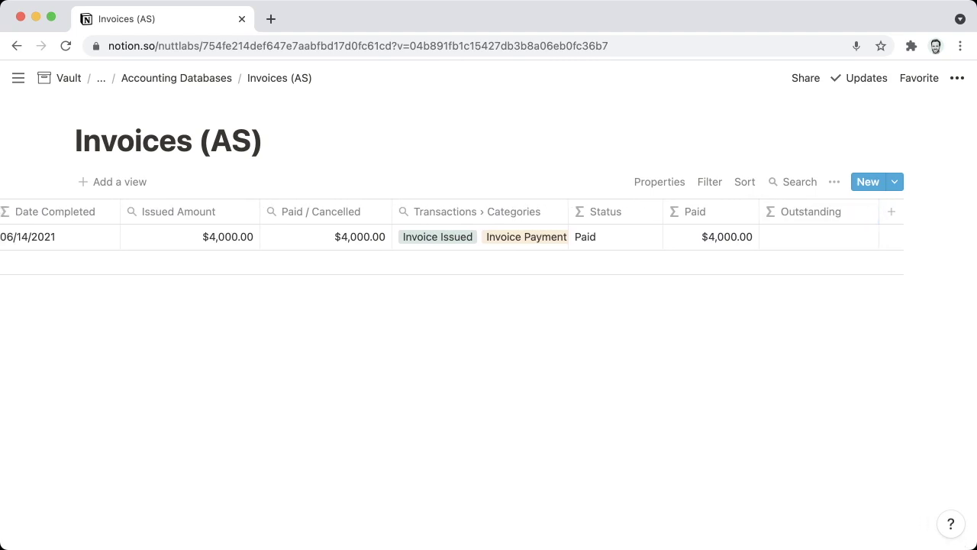
Step: Set the Outstanding formula to if(prop("Status") == "Cancelled", 0, prop("Issued Amount") - prop("Paid / Cancelled")) and format its values as Dollar
left_click(816, 237)
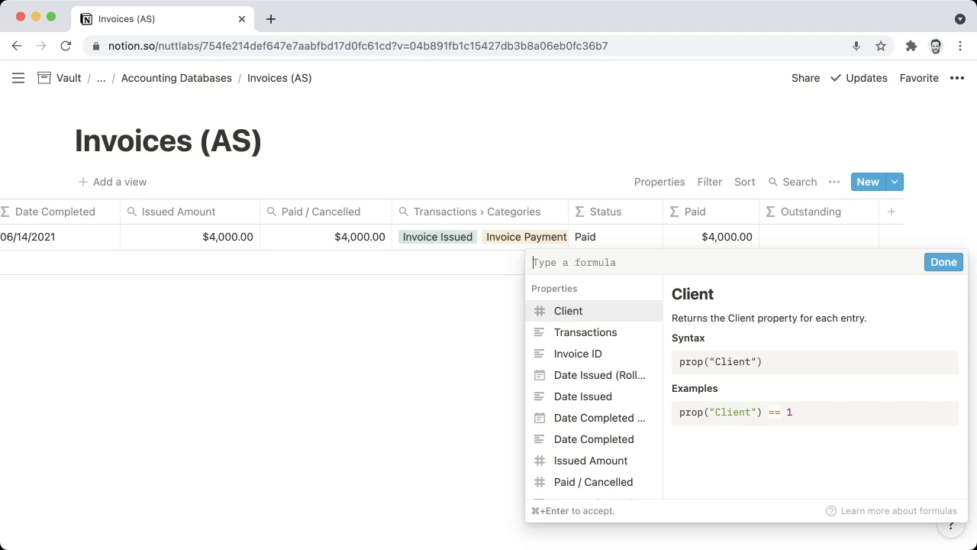
type("if(prop(\"Status\") == \"Cancelled\", 0, prop(\"Issued Amount\") - prop(\"Paid / Cancelled\"))")
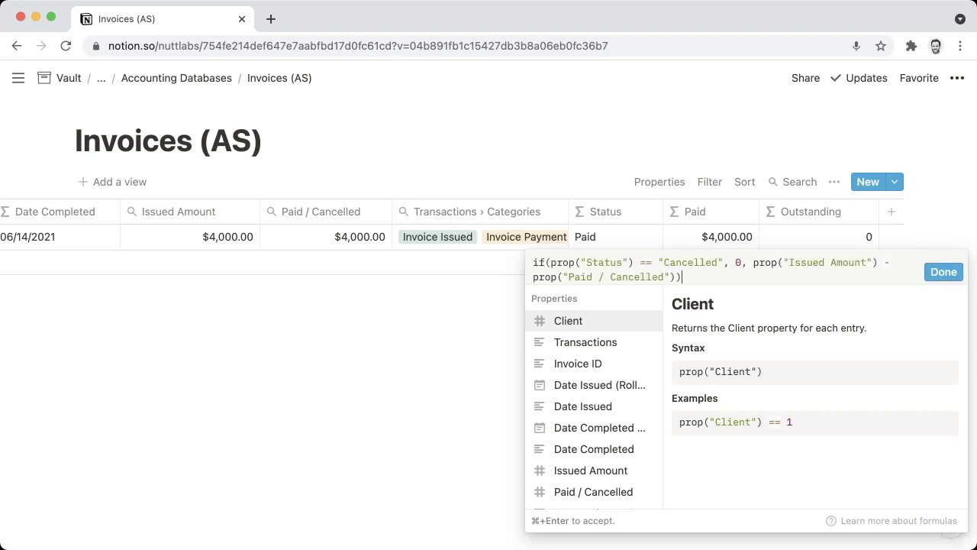
key("super+Return")
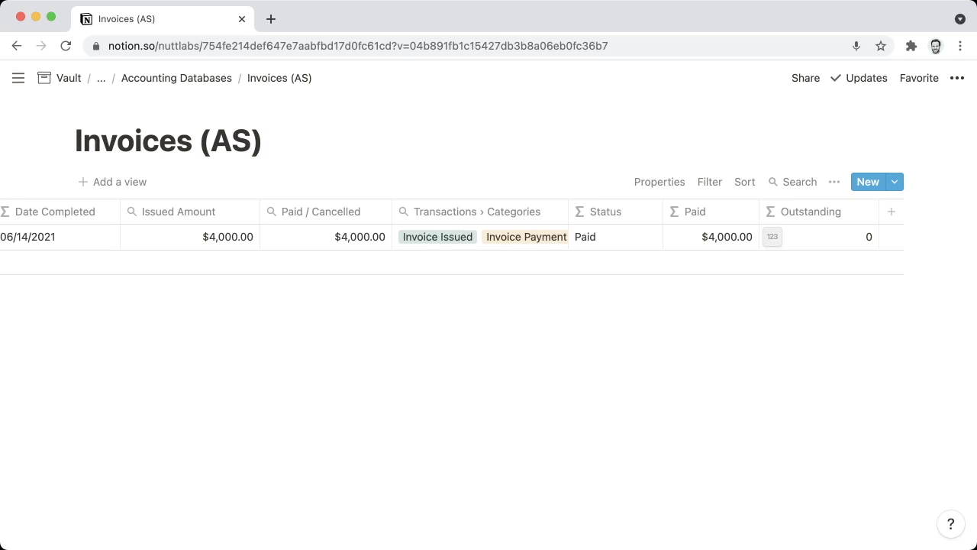
left_click(772, 237)
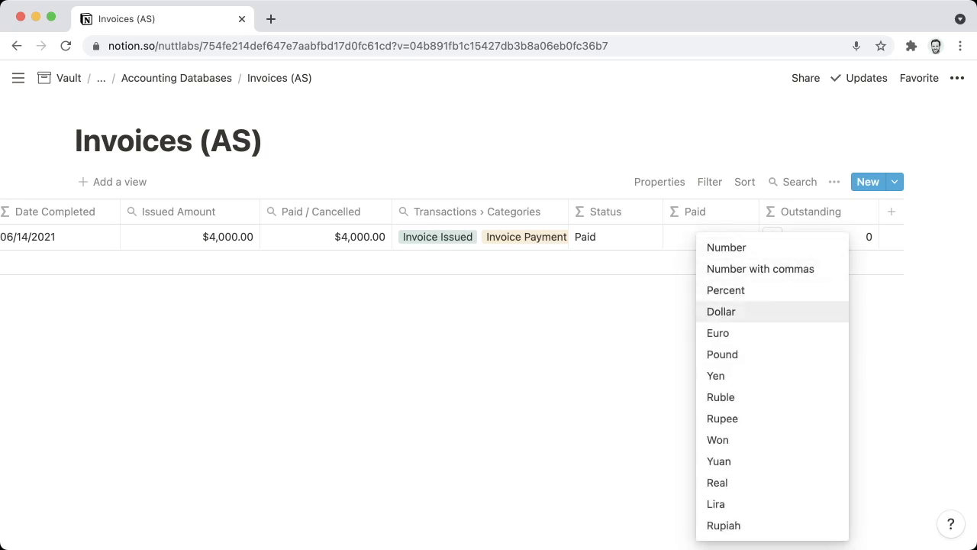
left_click(733, 310)
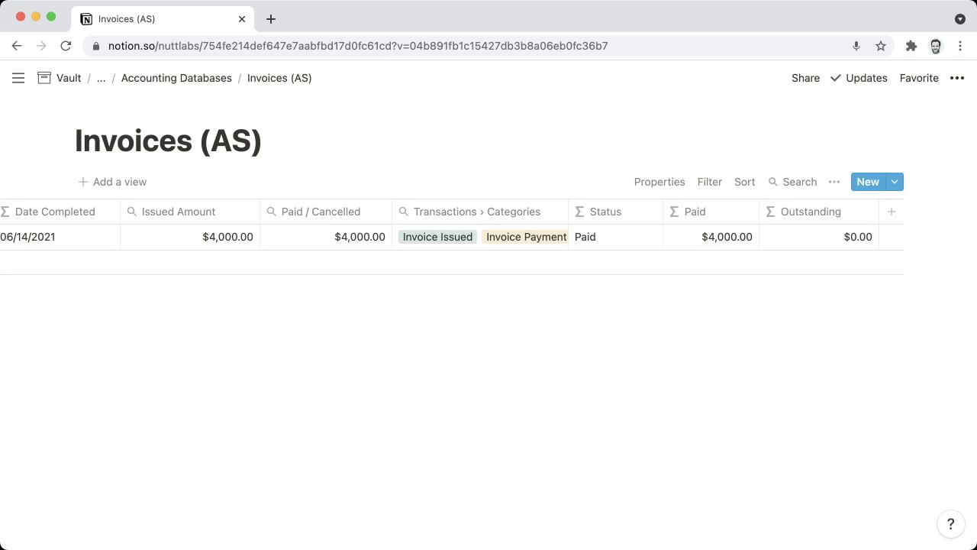
Step: Hide the Transactions relation column in the Invoices table
scroll(489, 236, "left", 4)
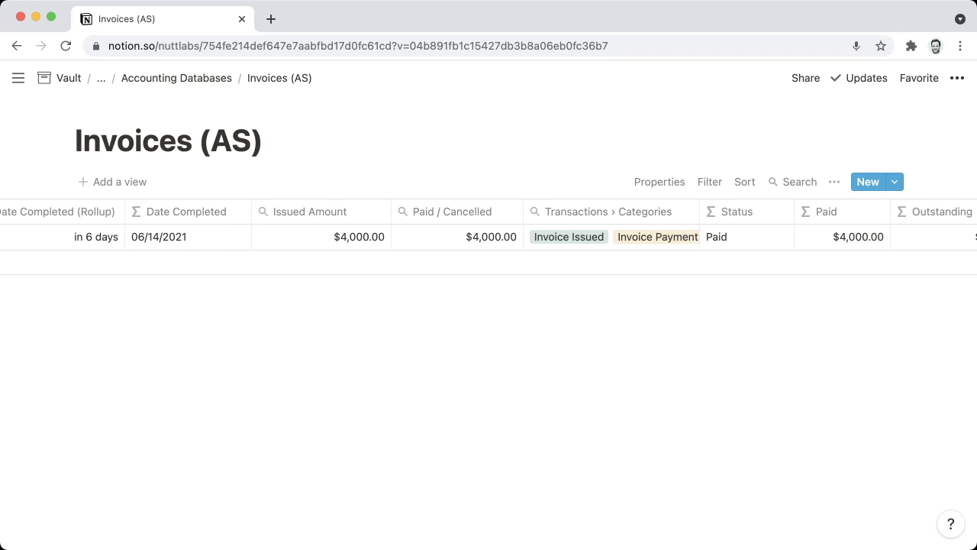
scroll(488, 236, "left", 3)
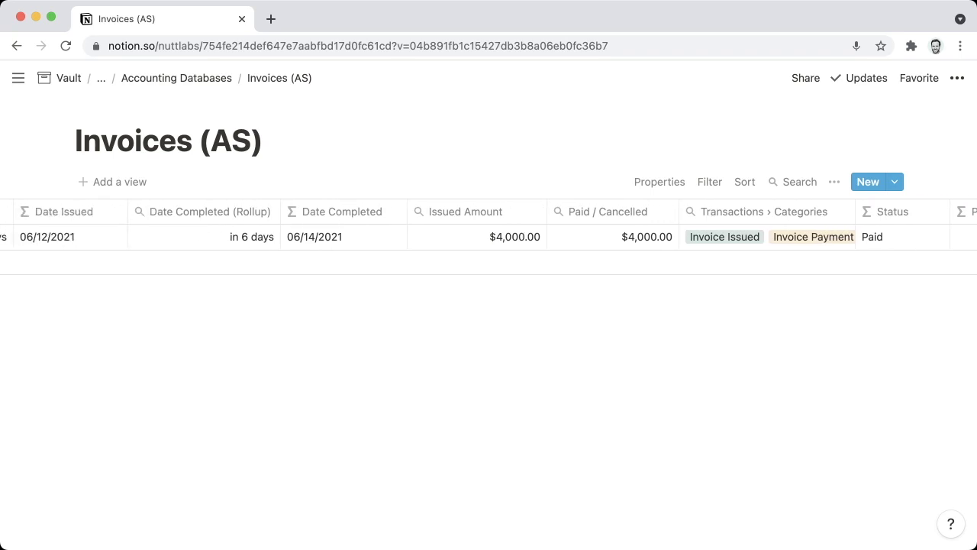
scroll(488, 237, "left", 3)
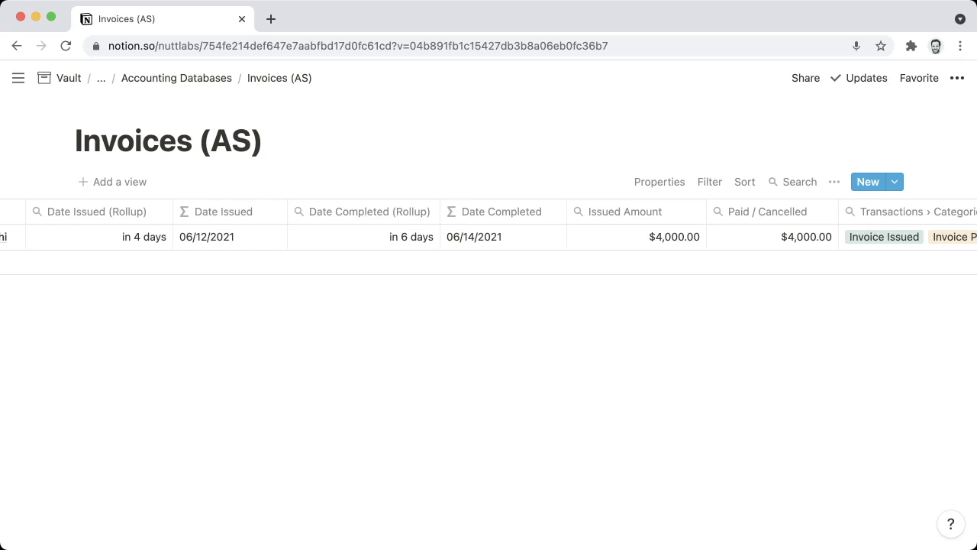
scroll(489, 236, "left", 8)
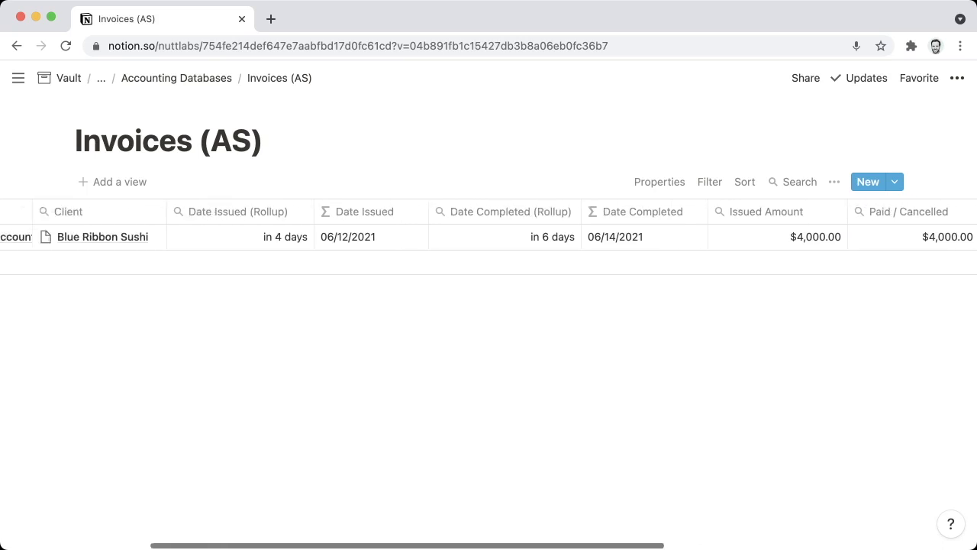
scroll(489, 236, "left", 2)
left_click(175, 212)
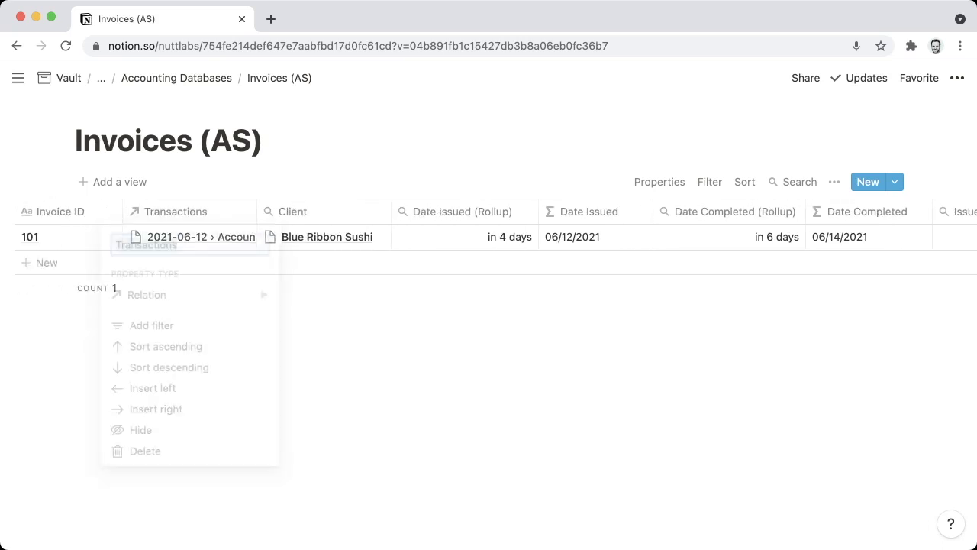
left_click(139, 435)
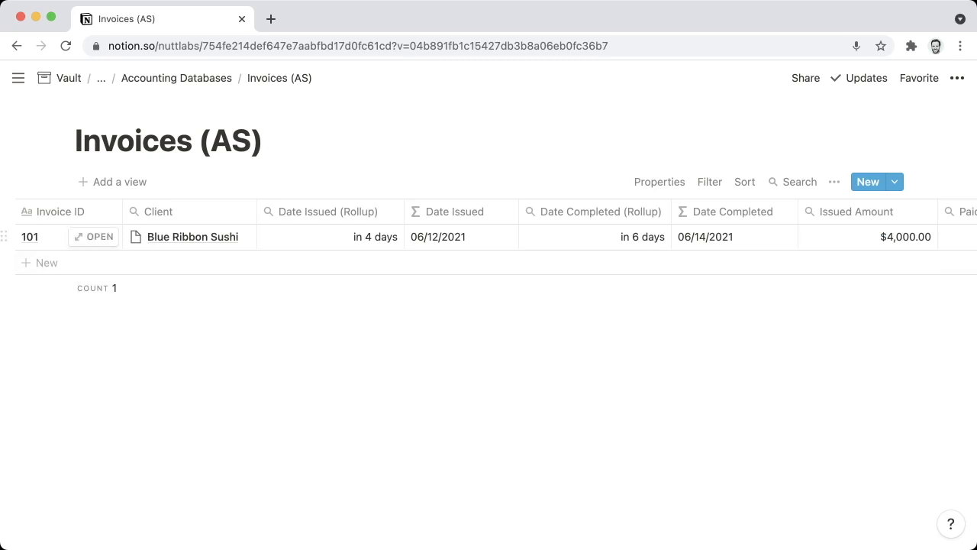
Step: Hide the Date Issued (Rollup) and Date Completed (Rollup) columns in the Invoices table
left_click(328, 211)
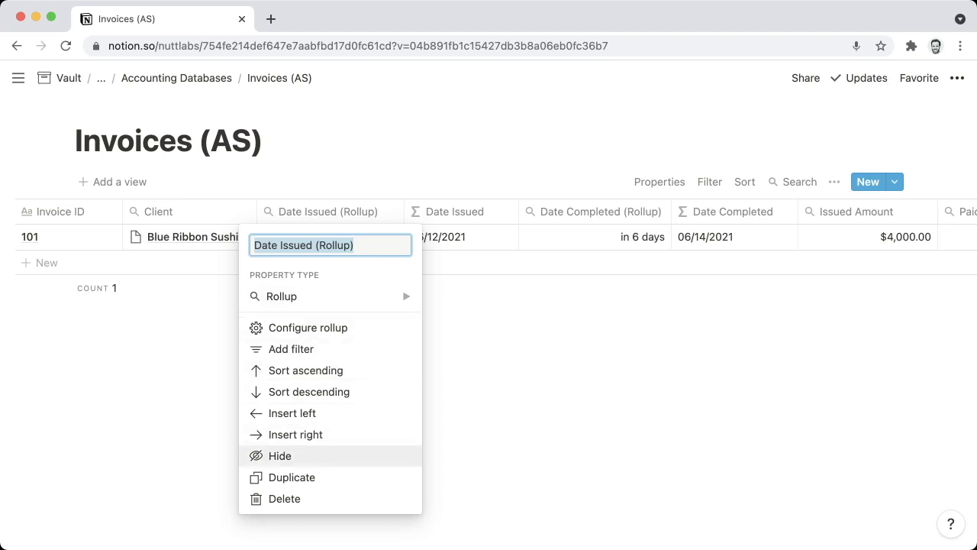
left_click(279, 455)
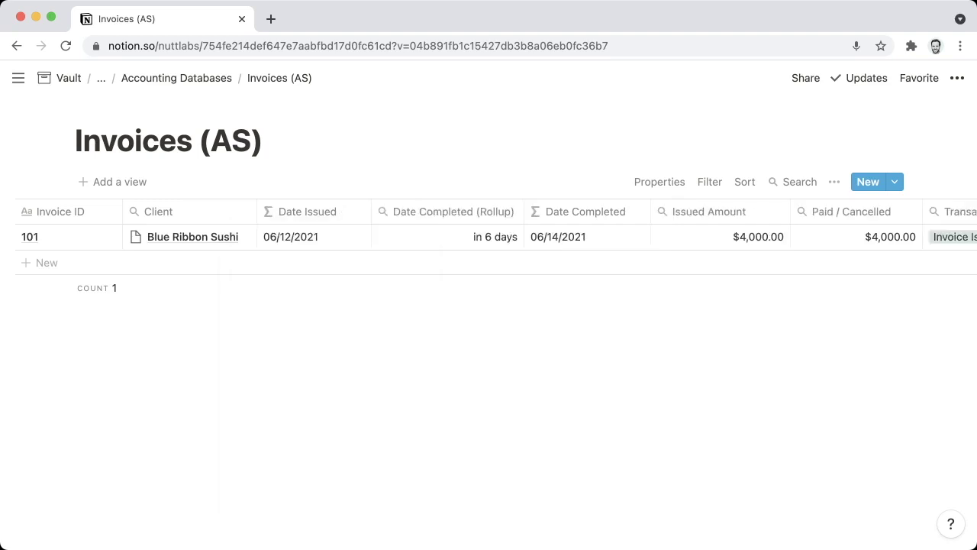
left_click(453, 211)
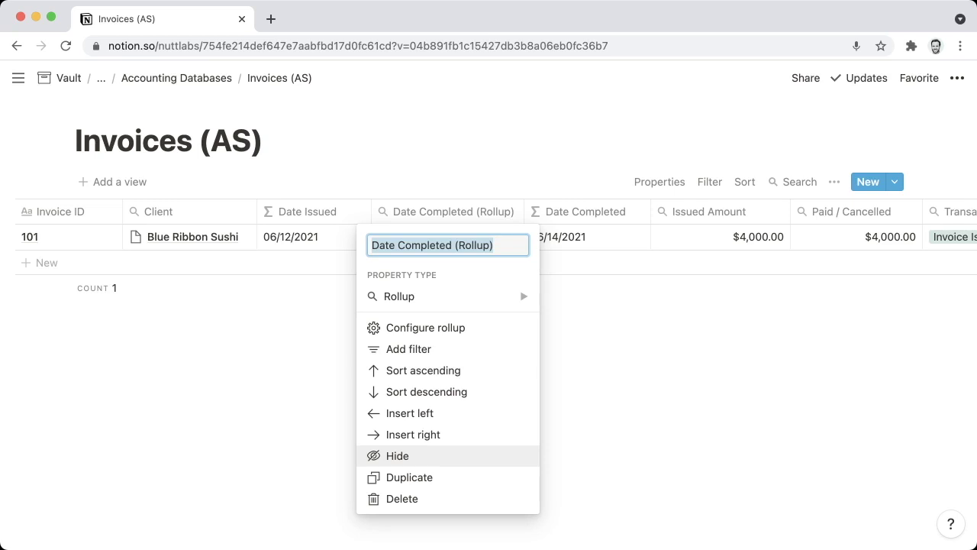
left_click(397, 455)
Step: Hide the Paid / Cancelled and Transactions › Categories rollup columns in the Invoices table
left_click(698, 211)
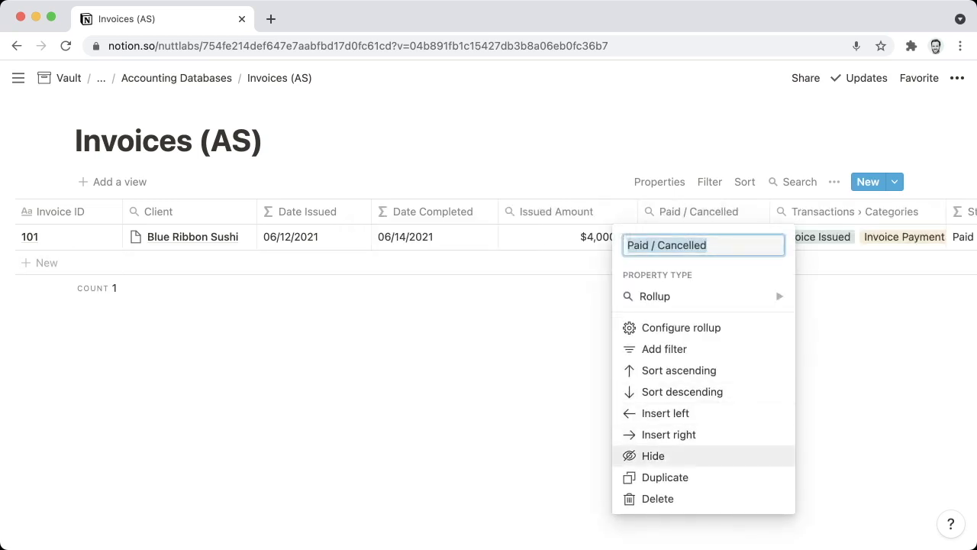
left_click(652, 456)
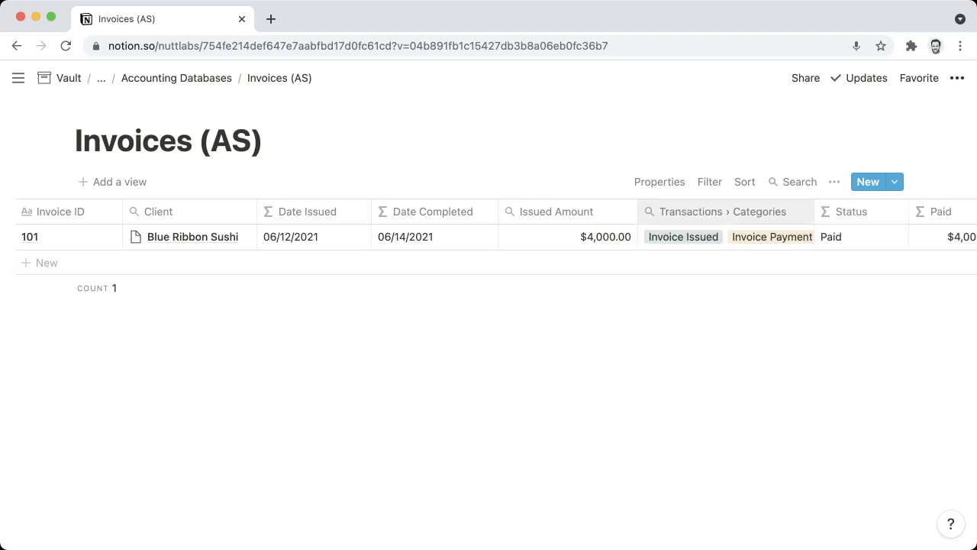
left_click(717, 211)
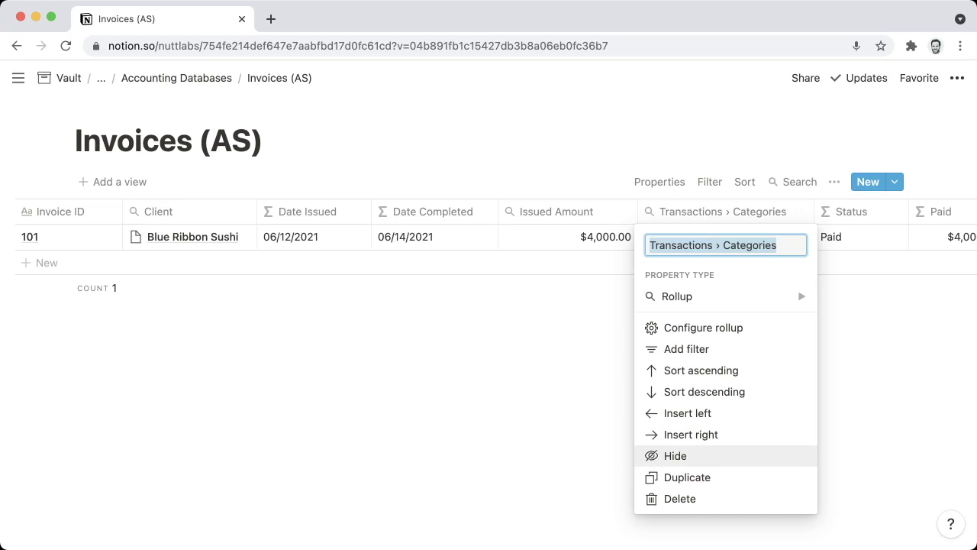
left_click(675, 456)
Step: Sort the Invoices table by Date Issued in ascending order
left_click(744, 182)
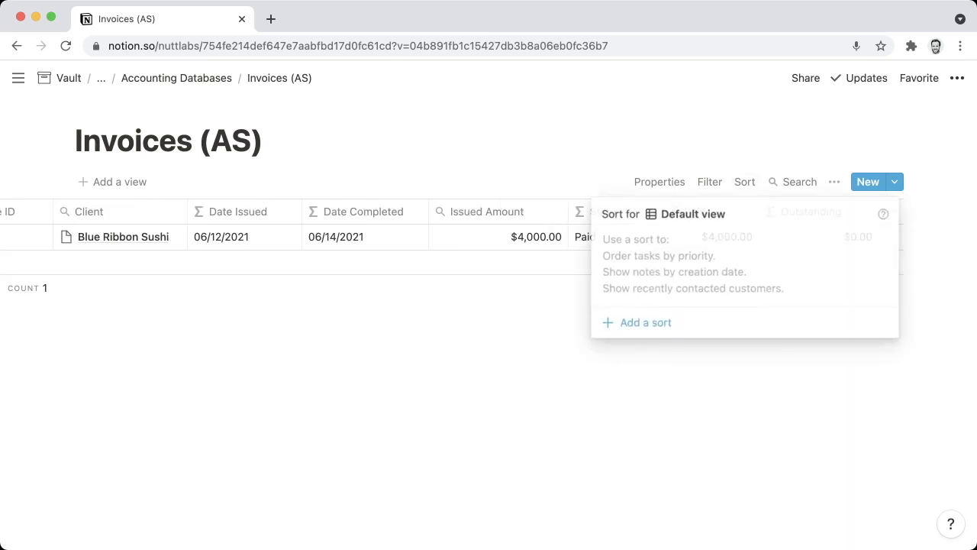
left_click(644, 320)
left_click(662, 244)
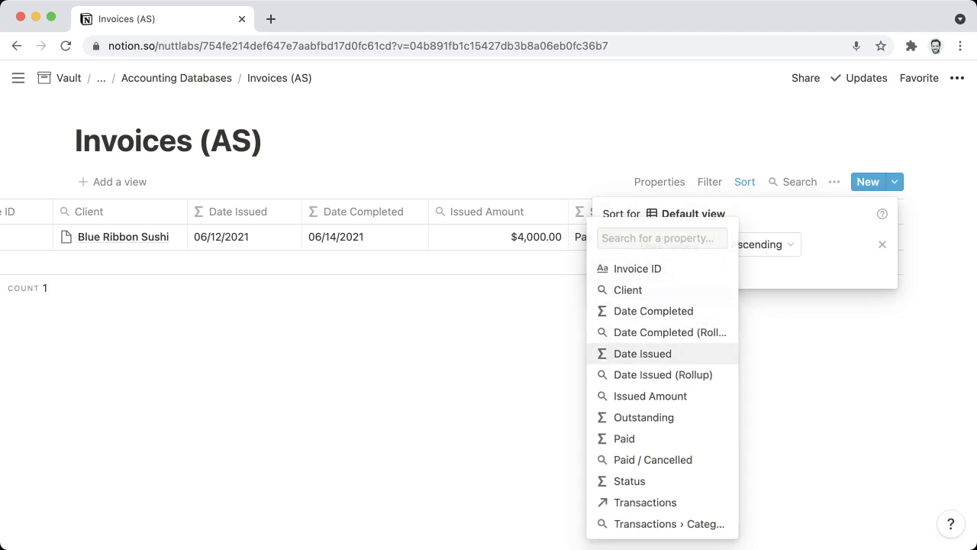
left_click(642, 355)
key("Escape")
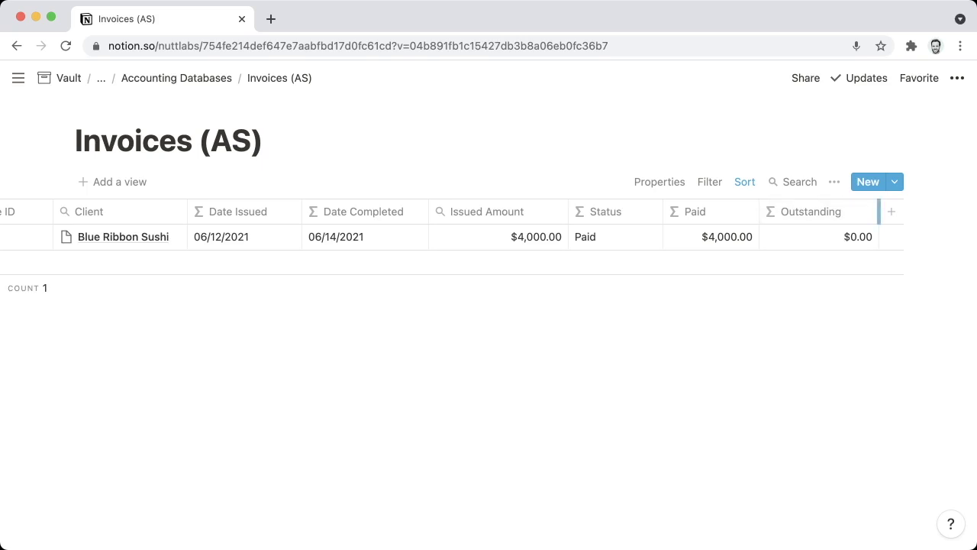
scroll(878, 214, "left", 1)
scroll(366, 218, "left", 5)
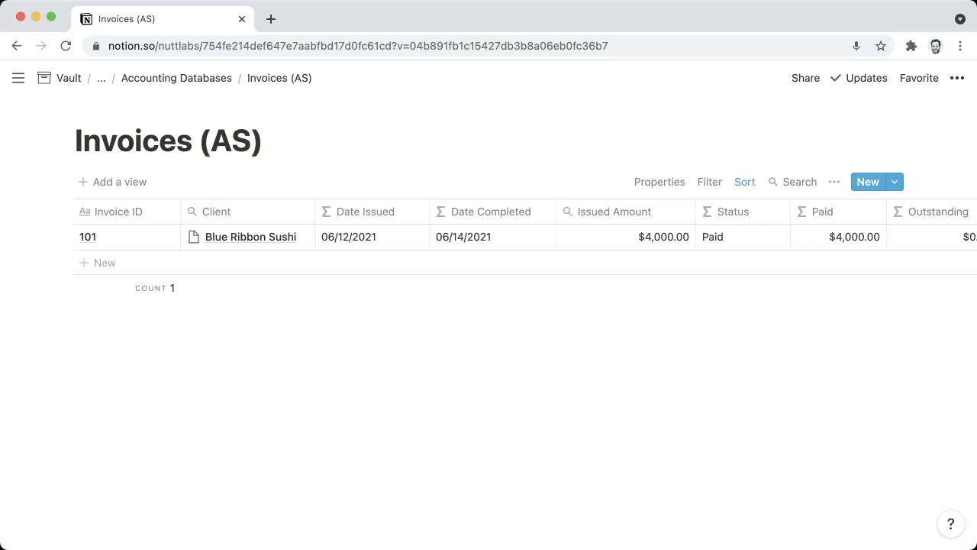
Step: Add a second table view named Temp to the Invoices database
left_click(114, 182)
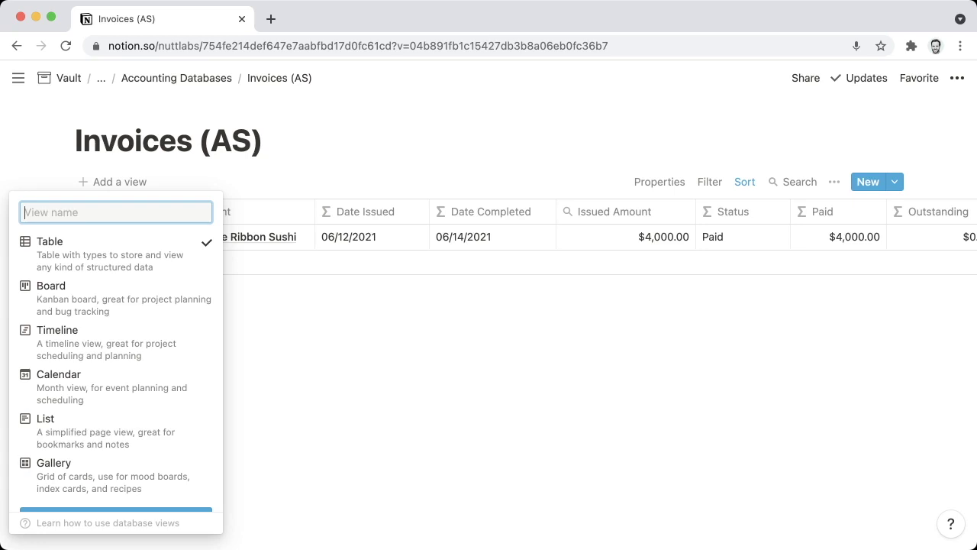
type("Temp")
key("Return")
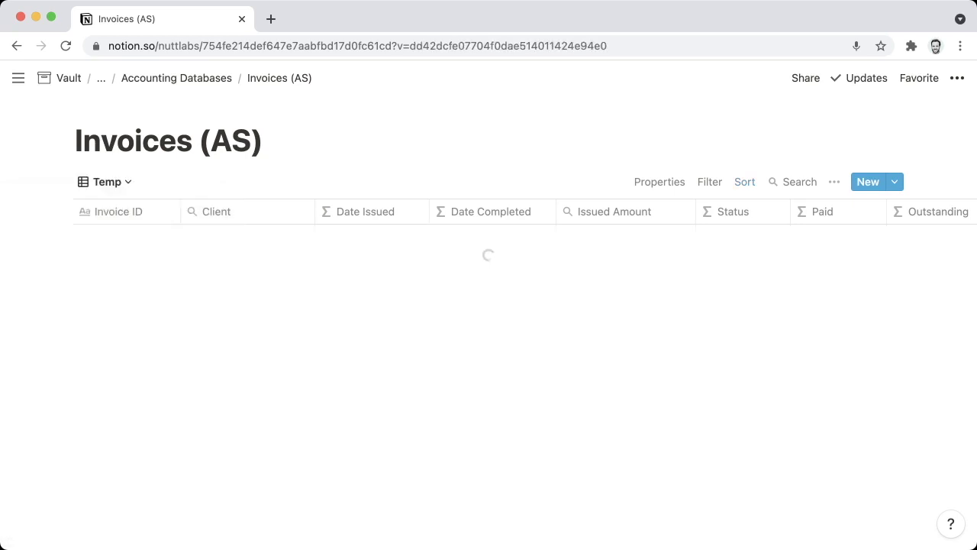
Step: Rename the Invoices database's Default view as All Invoices
left_click(107, 182)
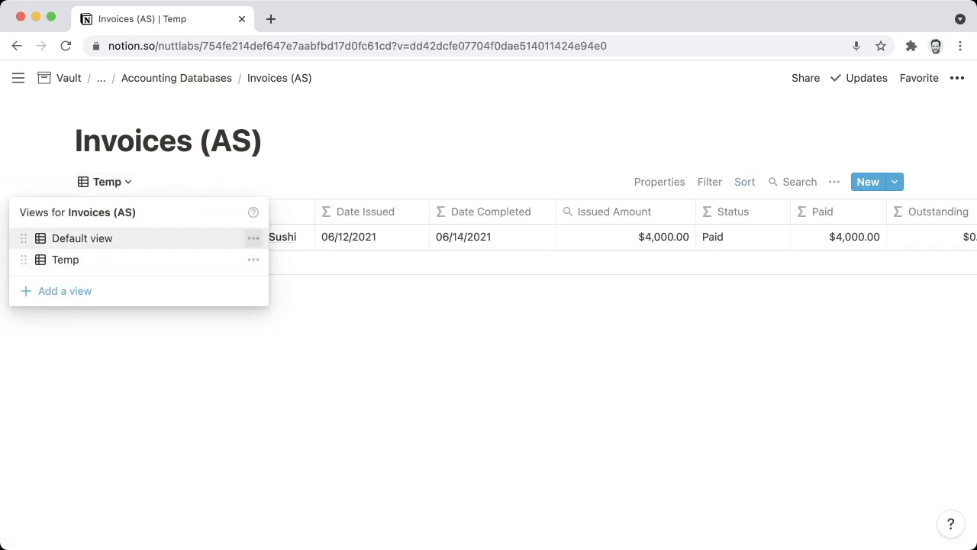
left_click(253, 238)
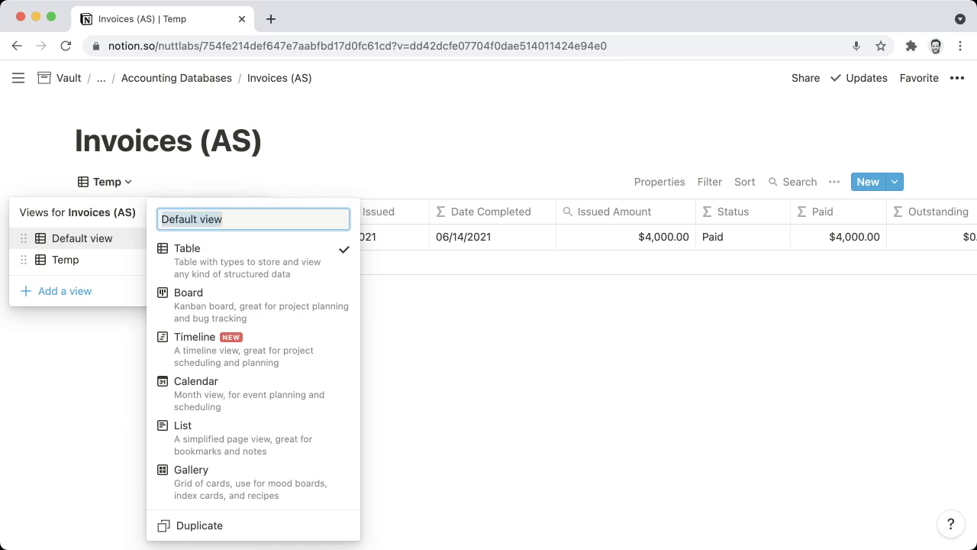
type("All Invoices")
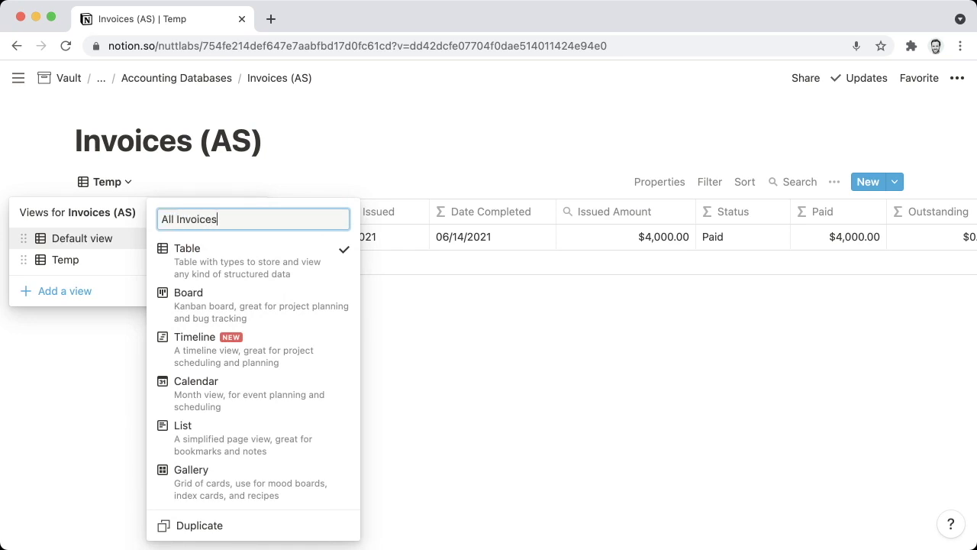
key("Return")
Step: Duplicate the All Invoices view and move the copy to the first place in the view list
left_click(122, 181)
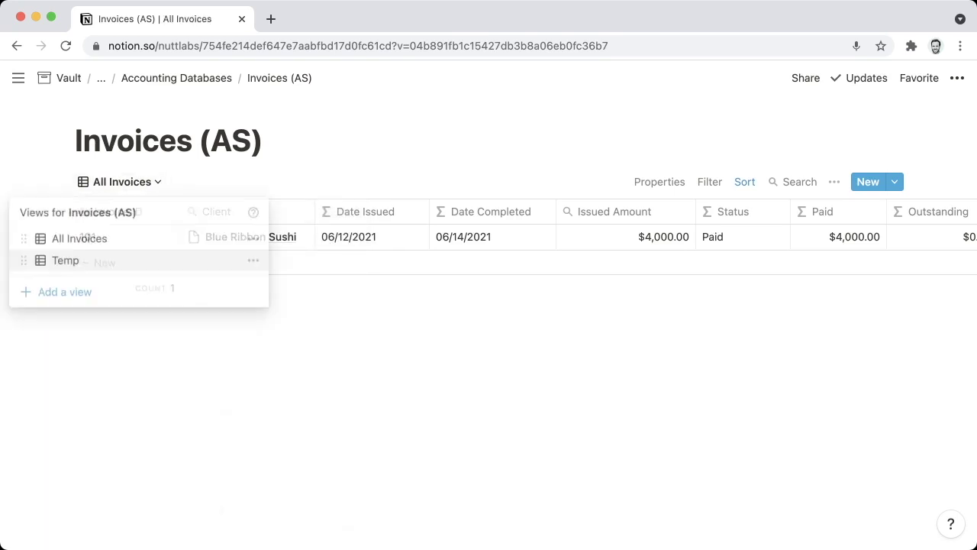
left_click(253, 238)
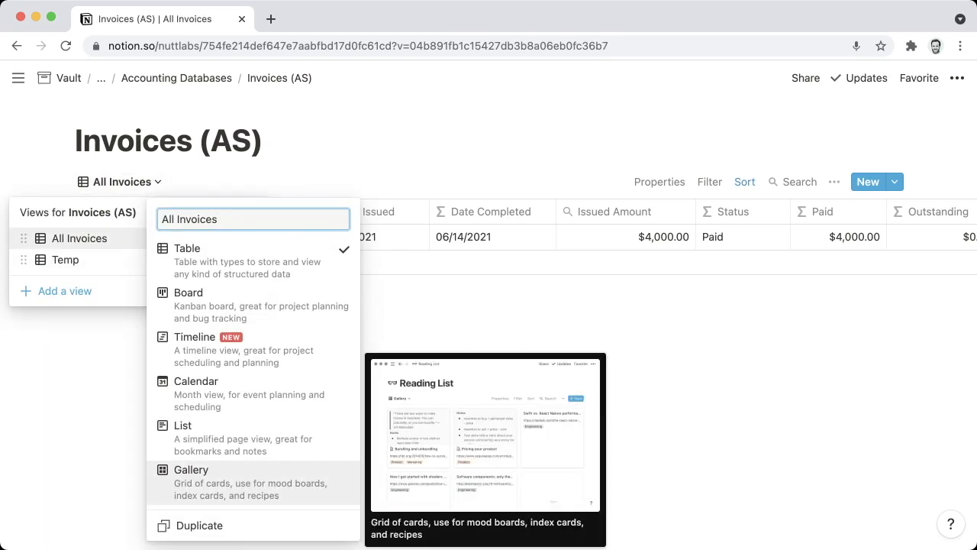
left_click(199, 526)
left_click(144, 182)
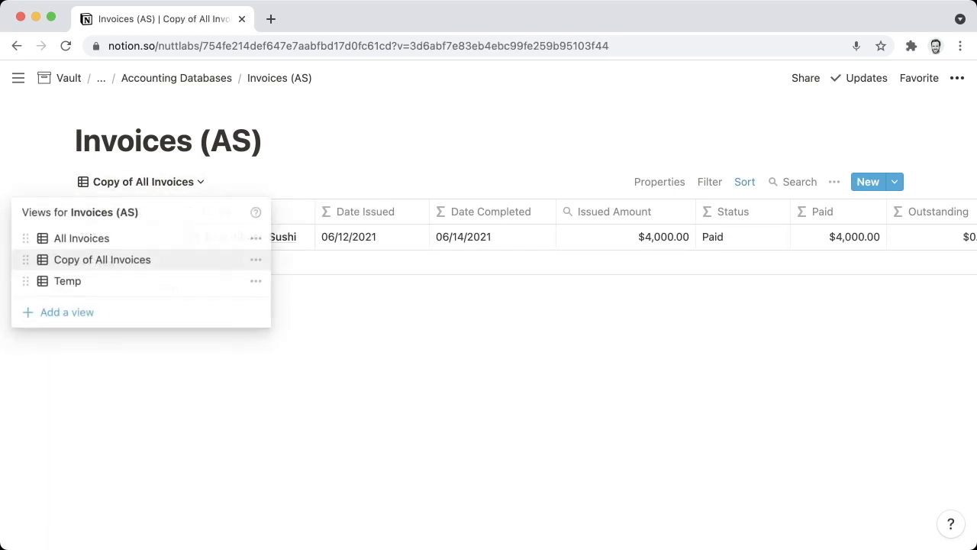
left_click_drag(25, 260, 25, 238)
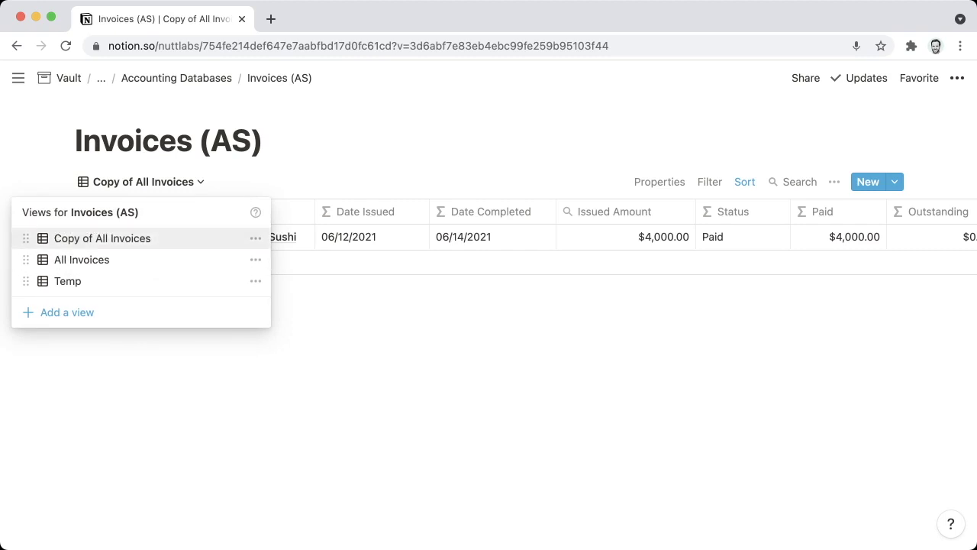
Step: Rename the copied view as Open Invoices
left_click(255, 238)
key("super+a")
type("Open")
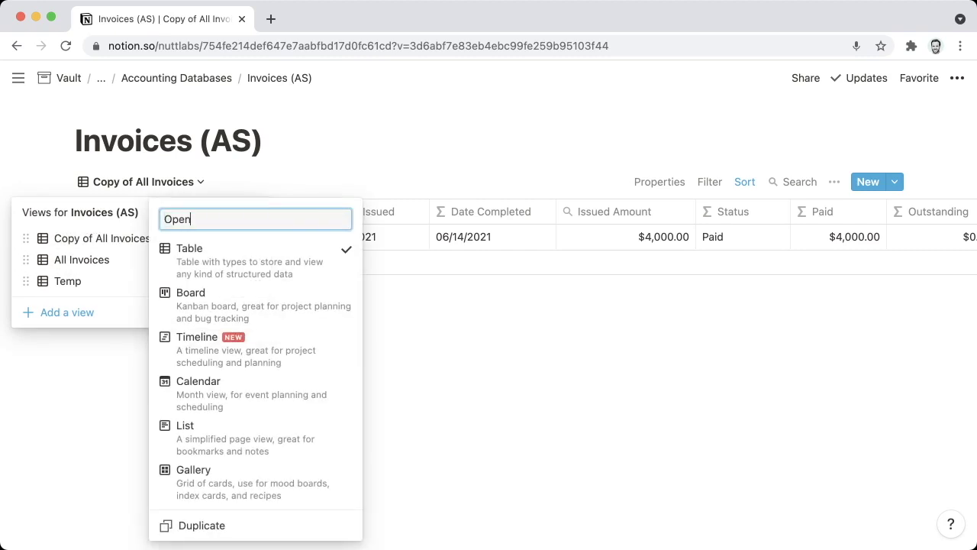
type(" Invoices")
key("Return")
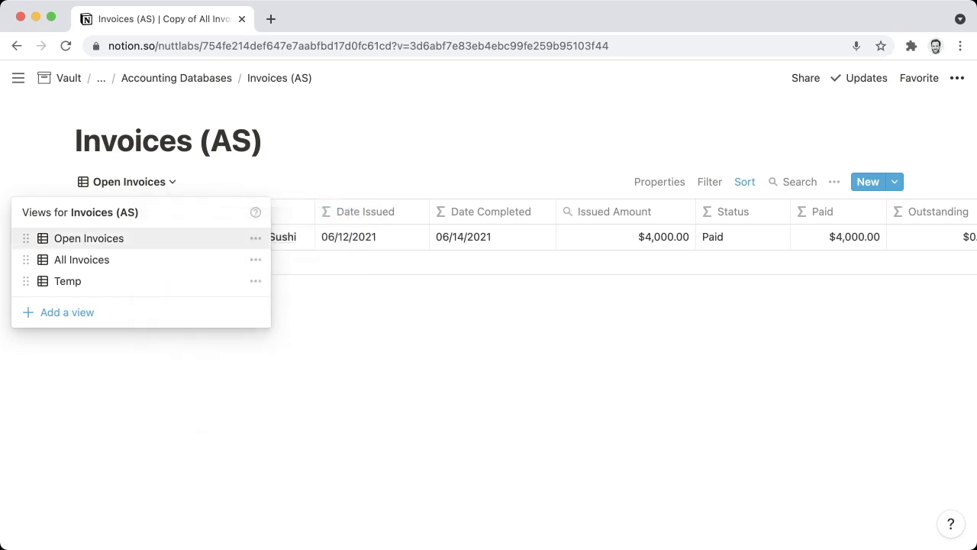
Step: Delete the Temp view from the Invoices database
left_click(254, 280)
scroll(252, 382, "down", 1)
left_click(192, 531)
key("Return")
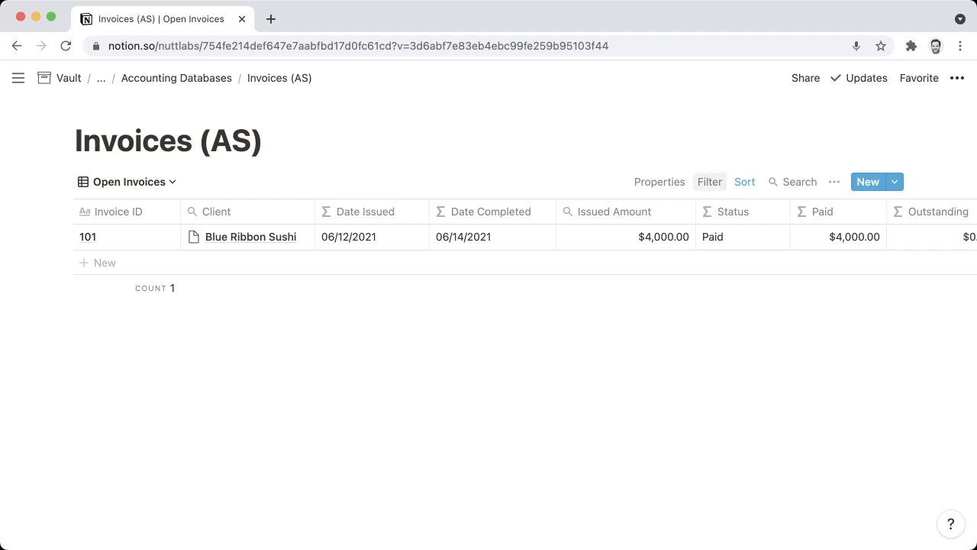
Step: Filter the Open Invoices view to entries whose Status is Unpaid
left_click(709, 182)
left_click(559, 325)
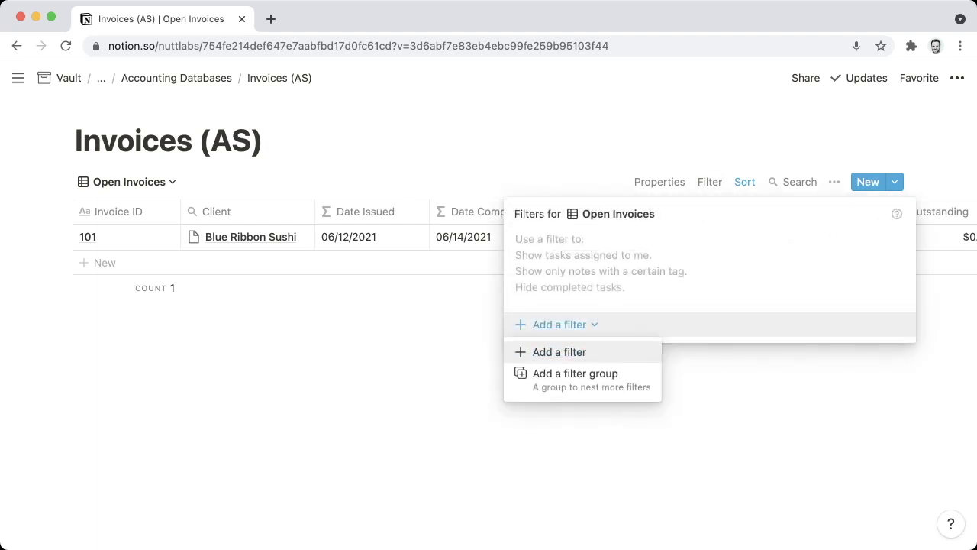
left_click(558, 349)
left_click(607, 245)
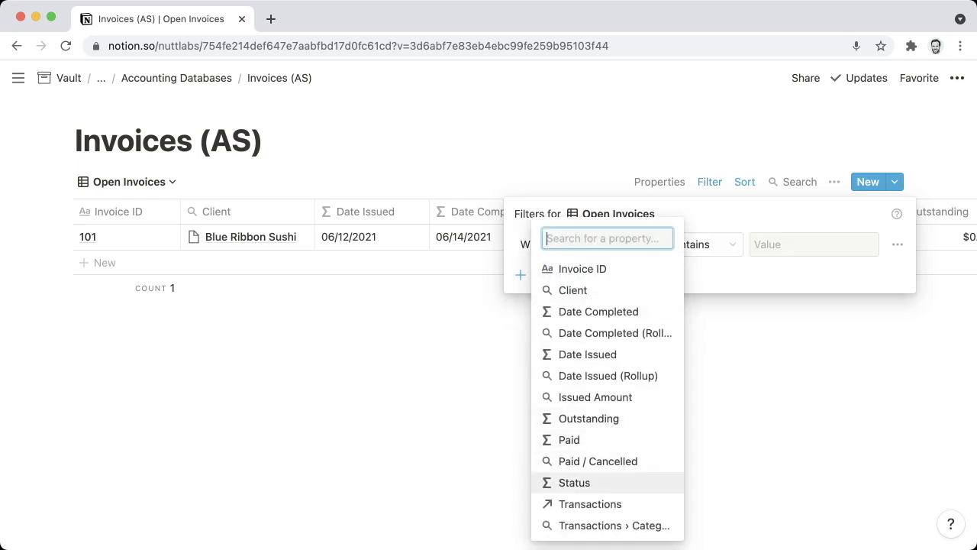
left_click(574, 479)
left_click(701, 244)
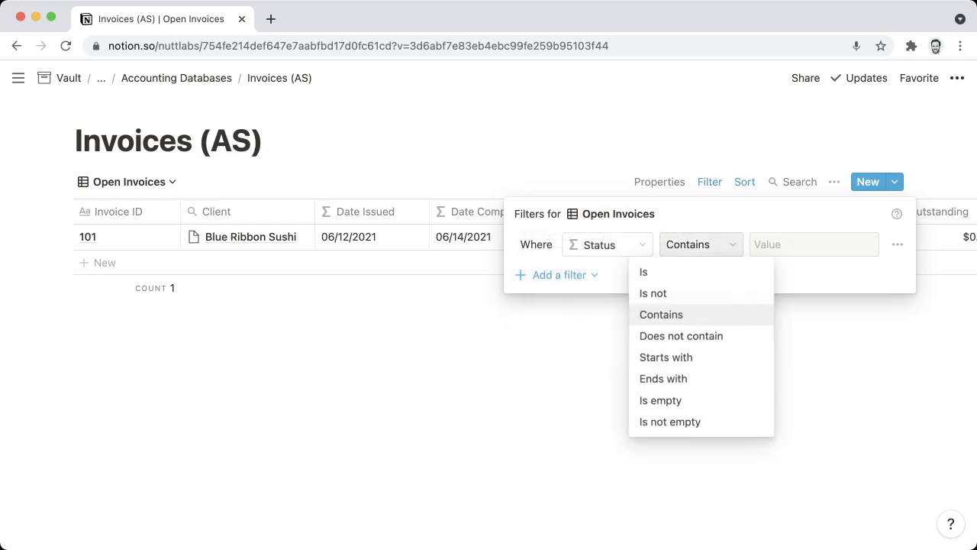
left_click(654, 270)
left_click(814, 244)
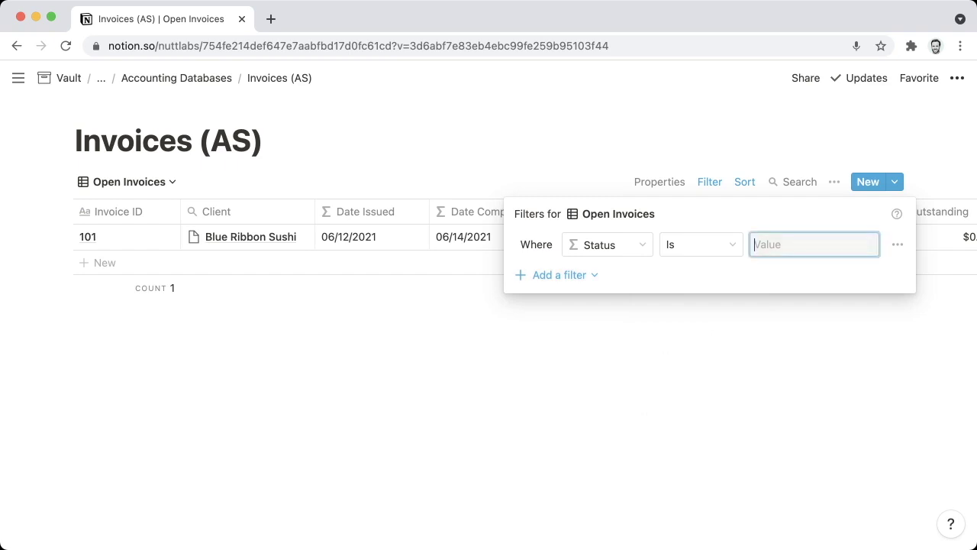
type("Unpaid")
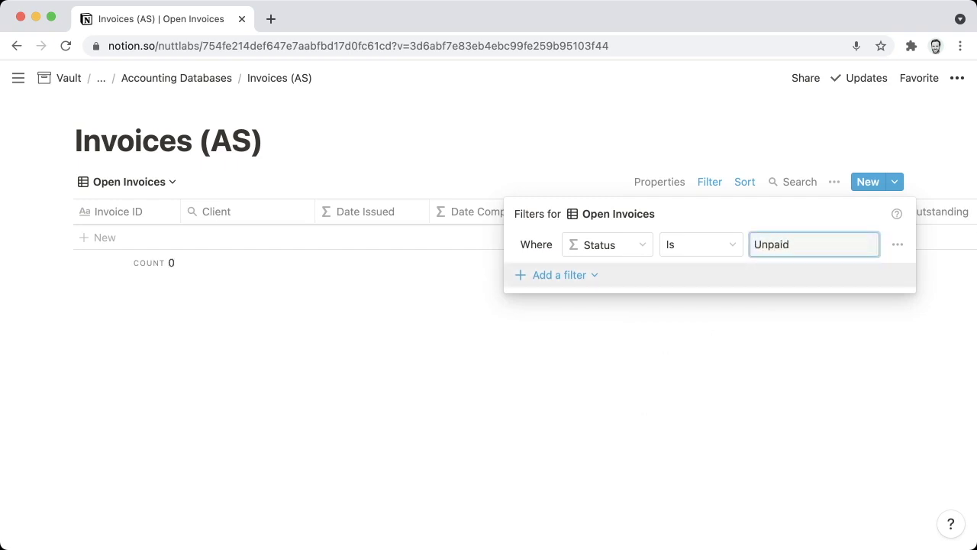
Step: Add an Or condition to the Open Invoices filter for Status is Partially Paid
left_click(559, 275)
left_click(557, 301)
left_click(532, 275)
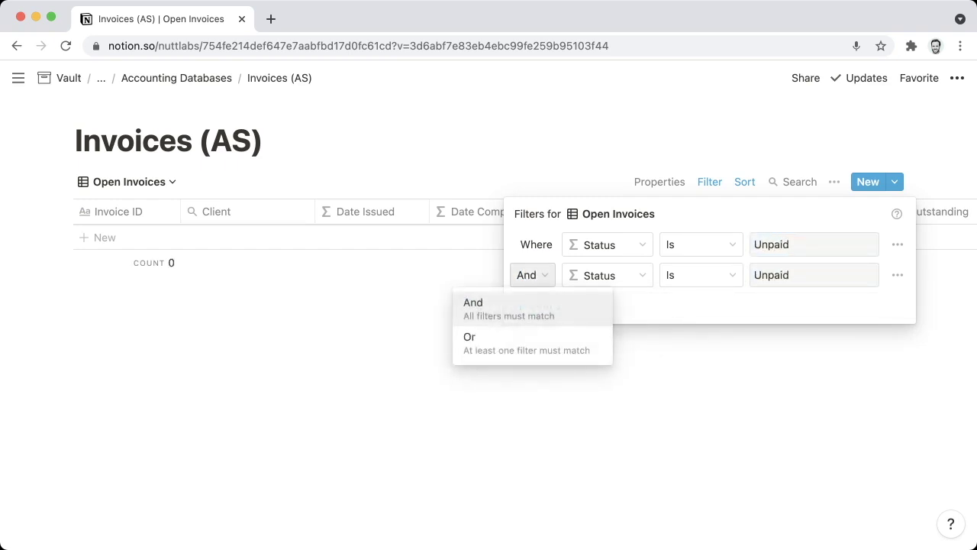
left_click(481, 338)
left_click(814, 275)
type("Partially Paid")
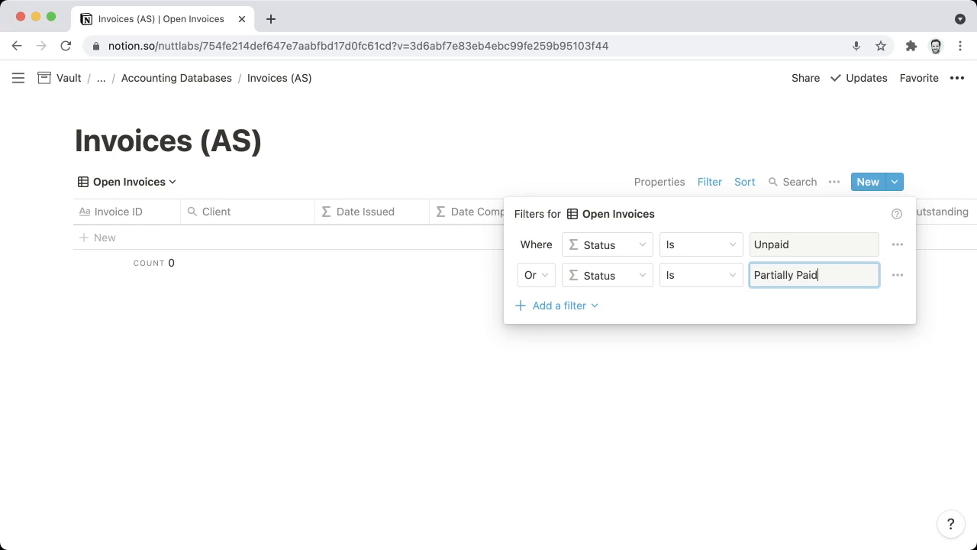
key("Escape")
left_click(128, 181)
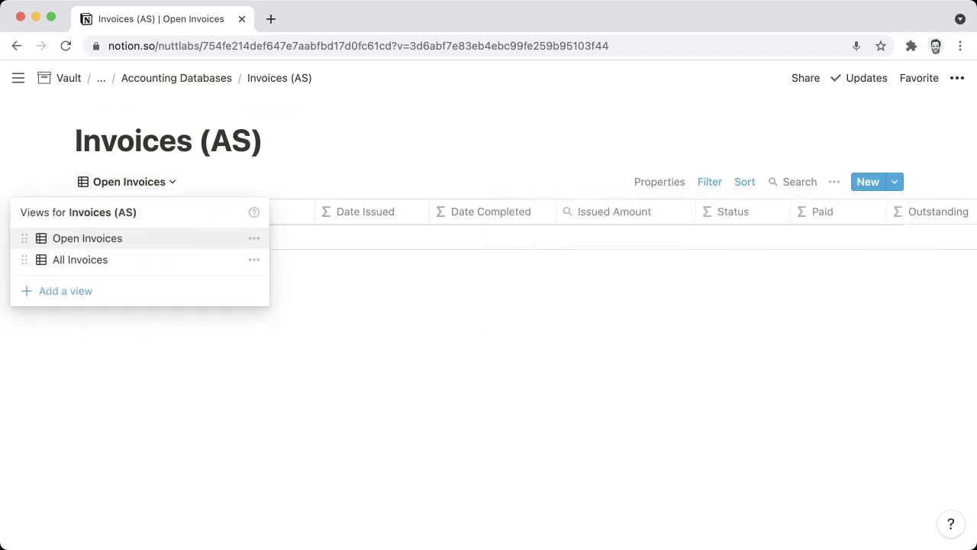
key("Escape")
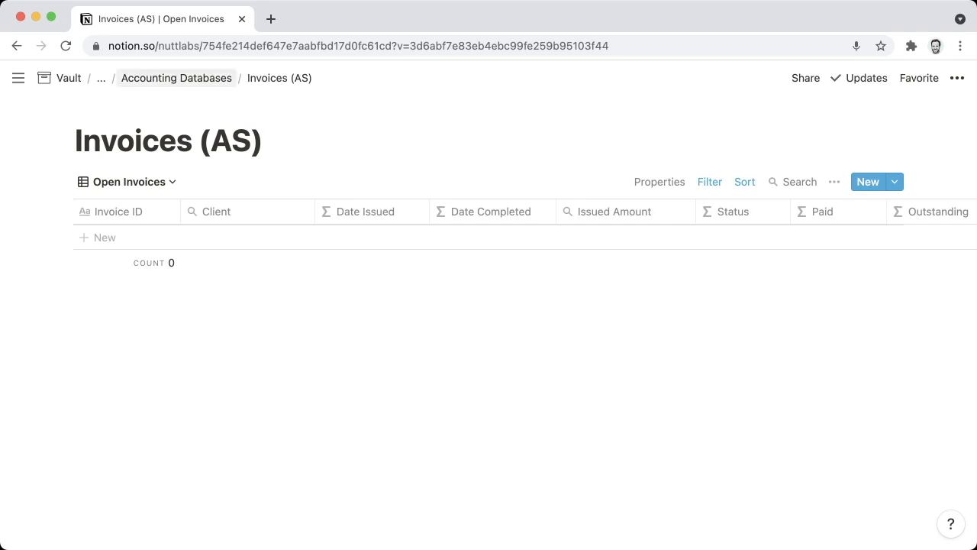
Step: In the Accounts (AS) database, insert a rollup property named Balance before Last Reconciled
left_click(176, 78)
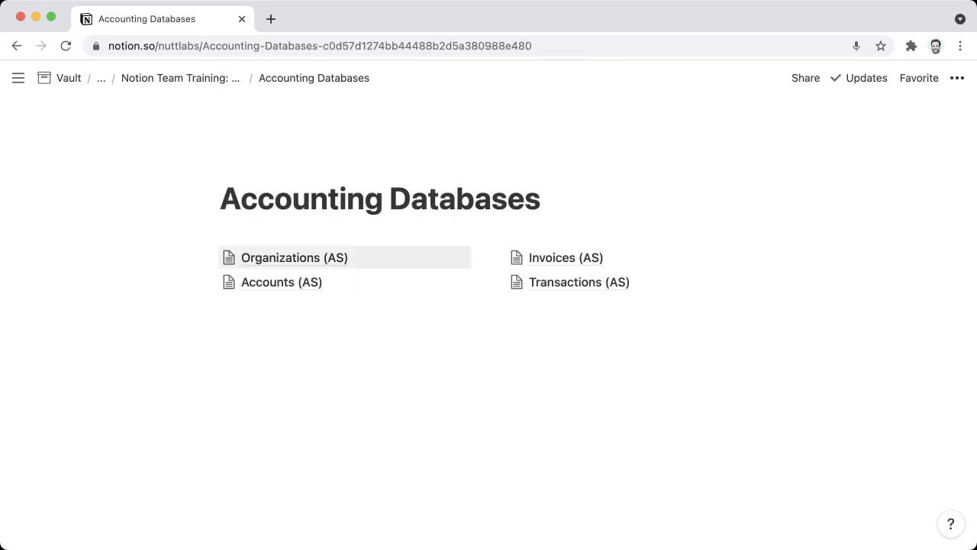
left_click(282, 282)
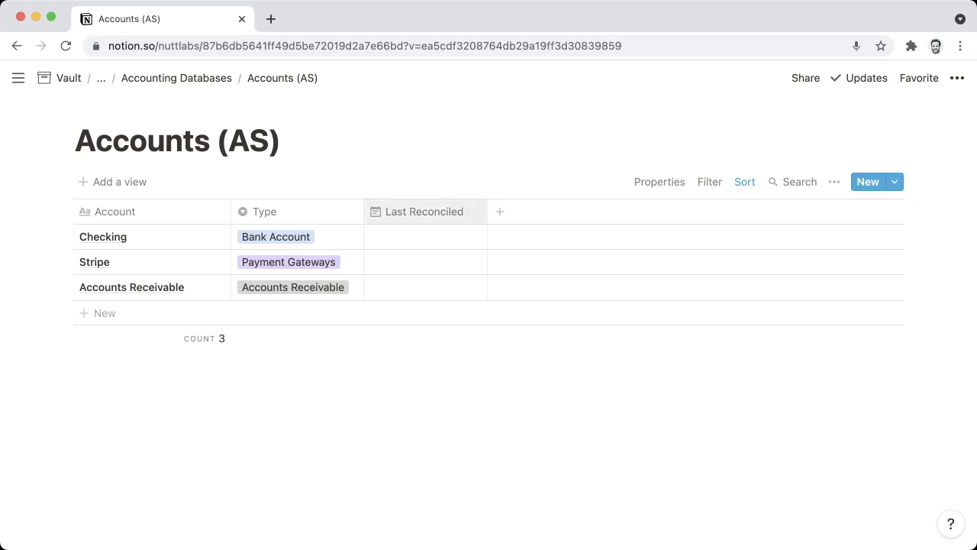
left_click(423, 212)
left_click(387, 413)
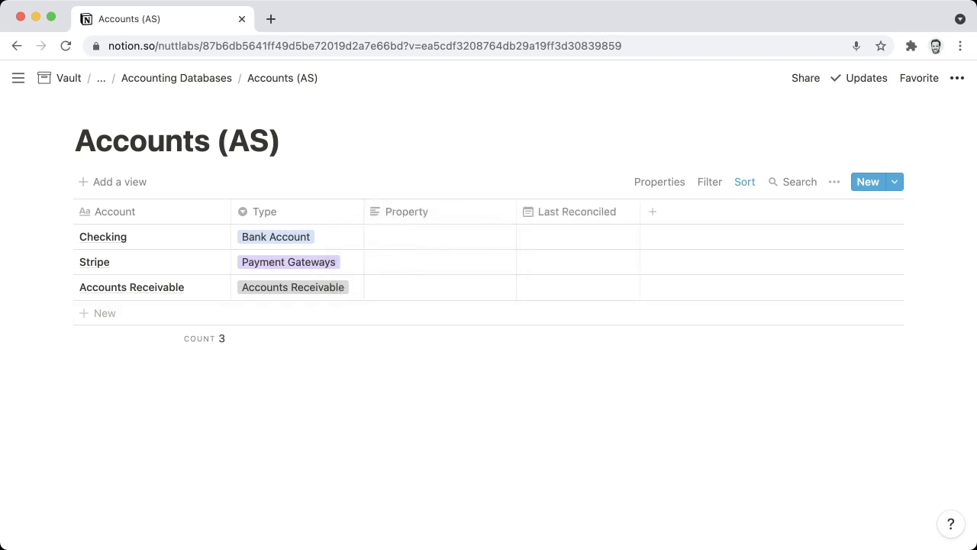
type("Balance")
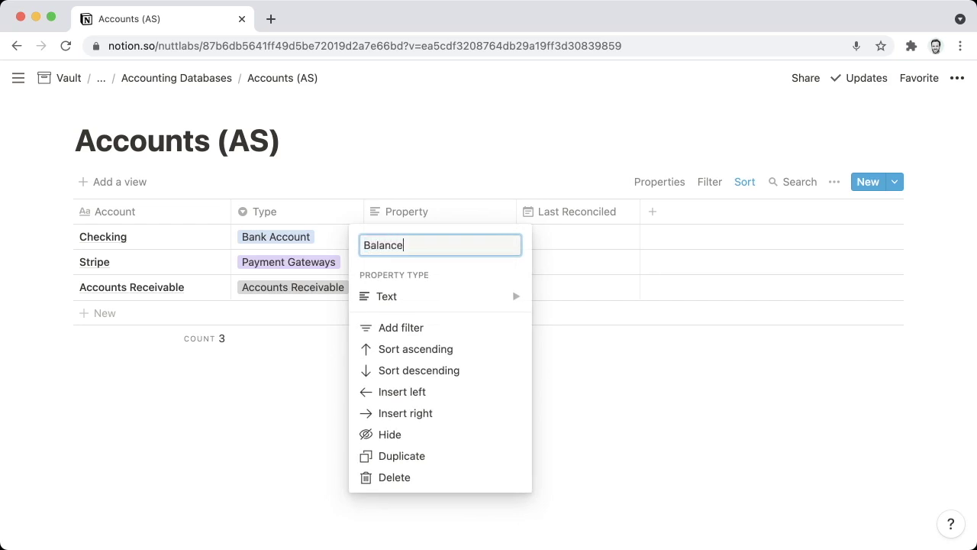
mouse_move(442, 296)
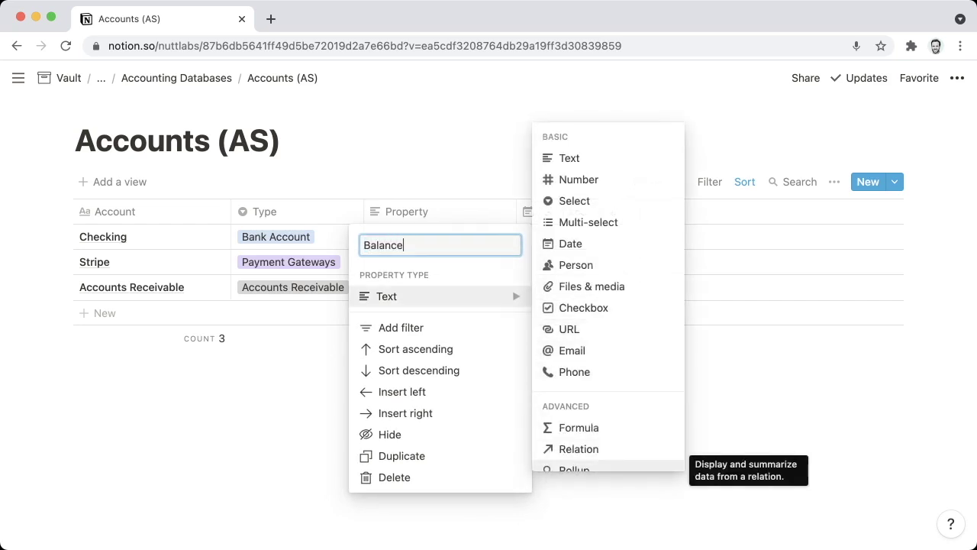
left_click(576, 467)
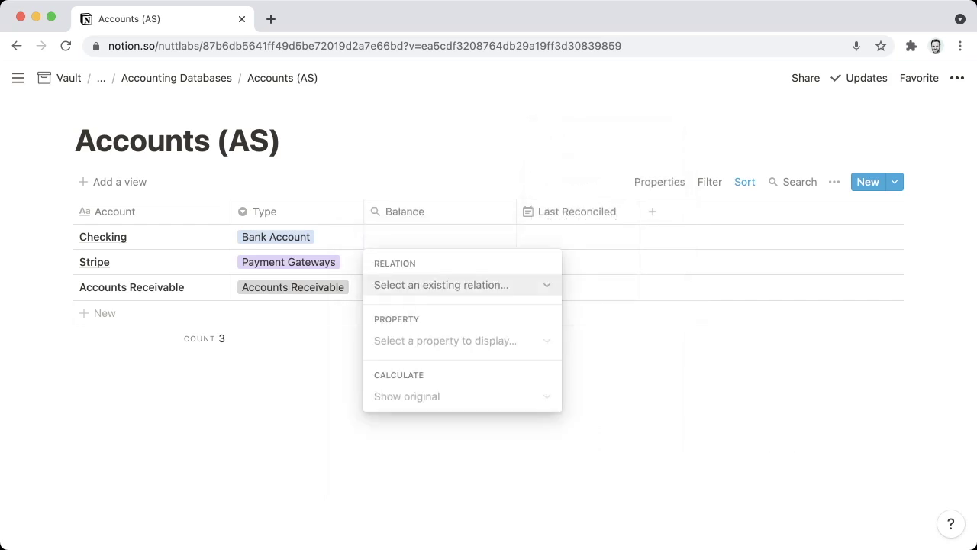
Step: Set the Balance rollup to use the Transactions relation and display its Balance Effect property
left_click(441, 285)
key("Return")
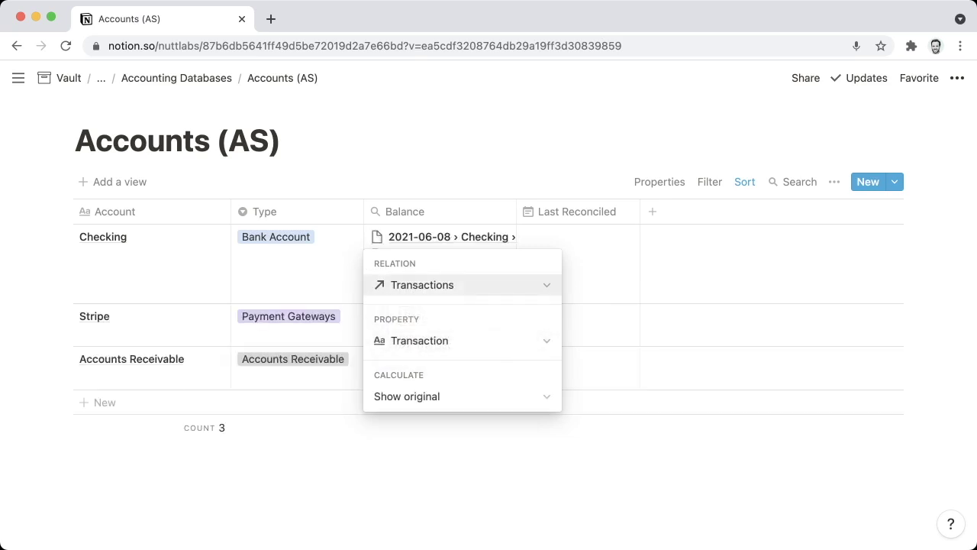
key("Escape")
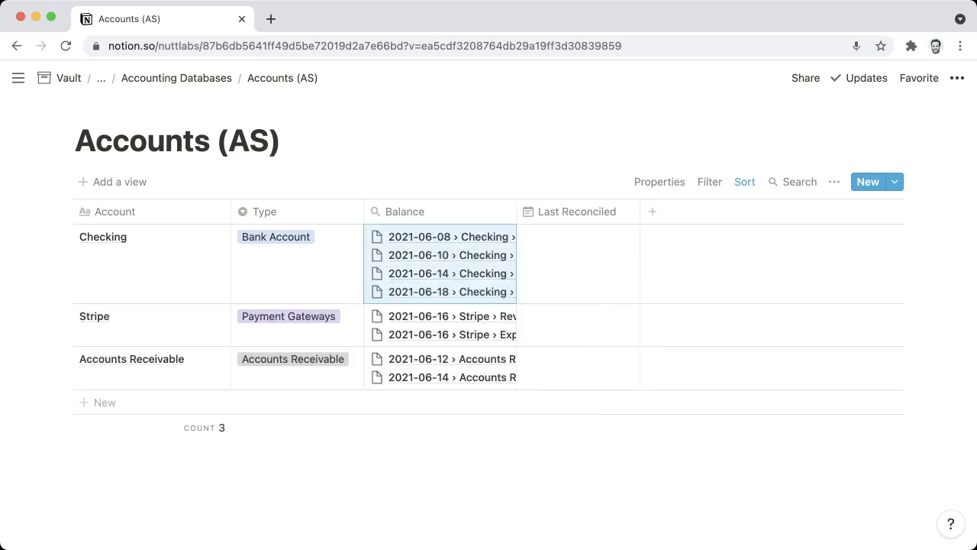
key("Return")
key("Return")
left_click(458, 394)
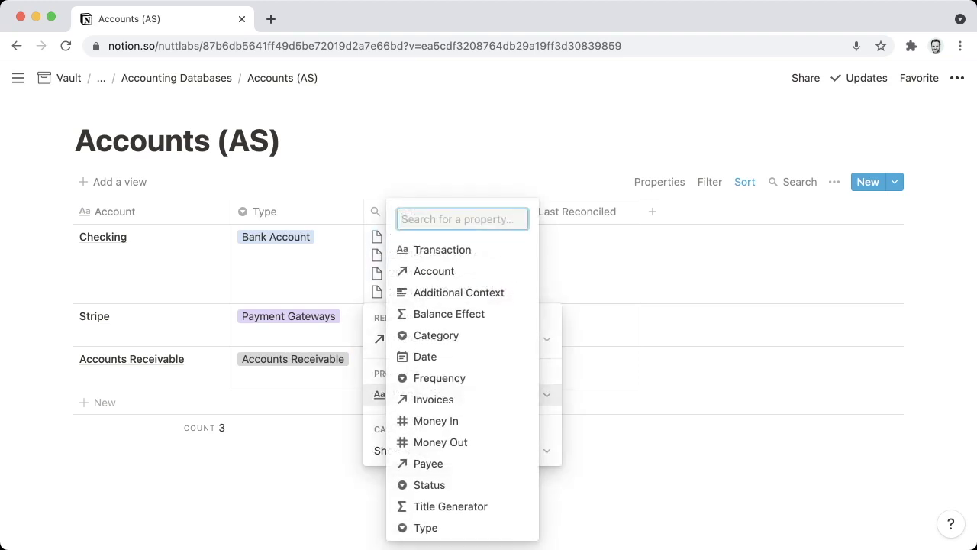
scroll(458, 418, "down", 1)
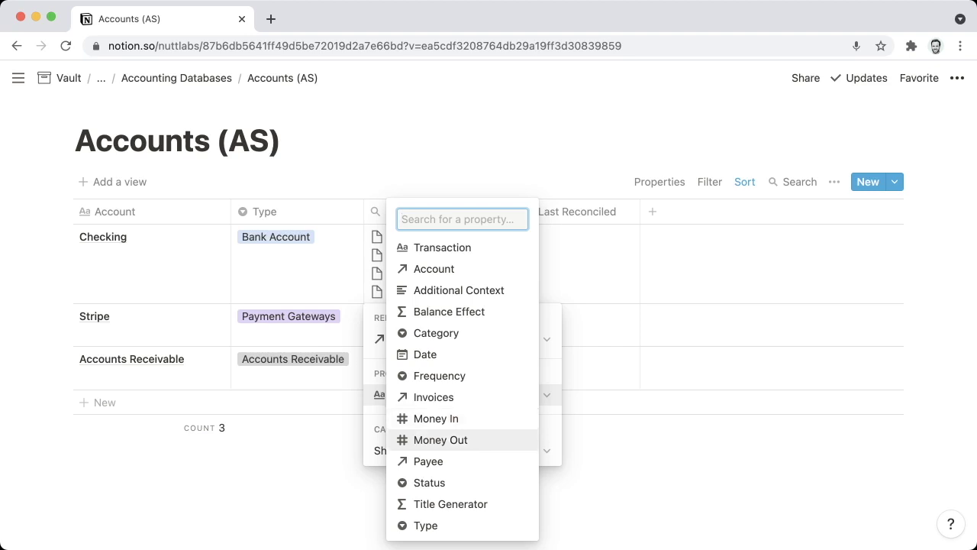
left_click(449, 311)
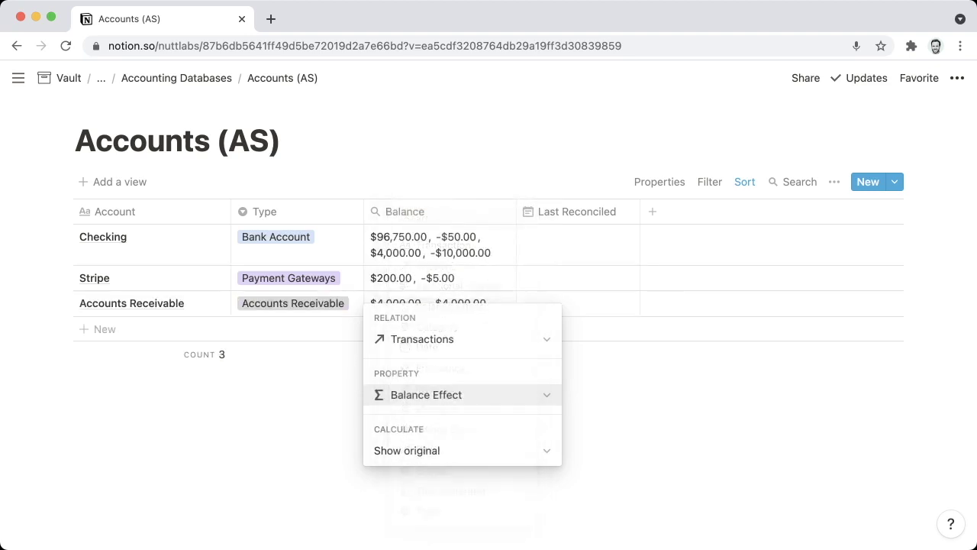
key("Escape")
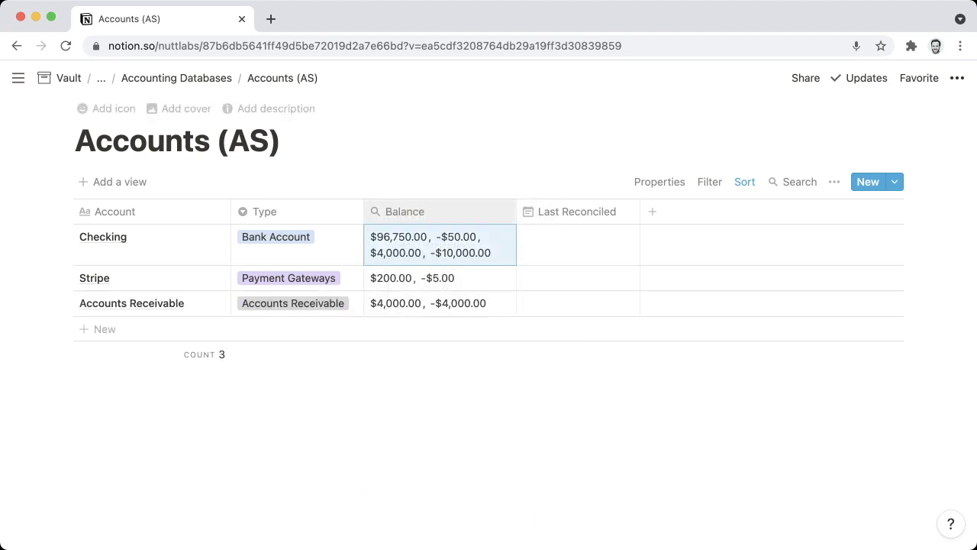
Step: Set the Balance rollup's calculation to Sum
key("Return")
key("Down")
key("Down")
key("Down")
key("Return")
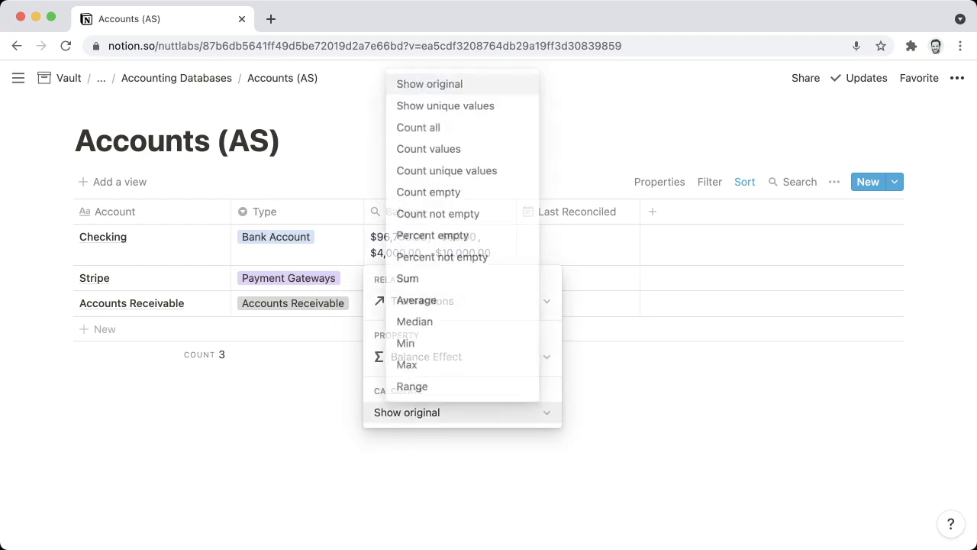
key("Up")
key("Up")
key("Up")
key("Up")
key("Up")
key("Up")
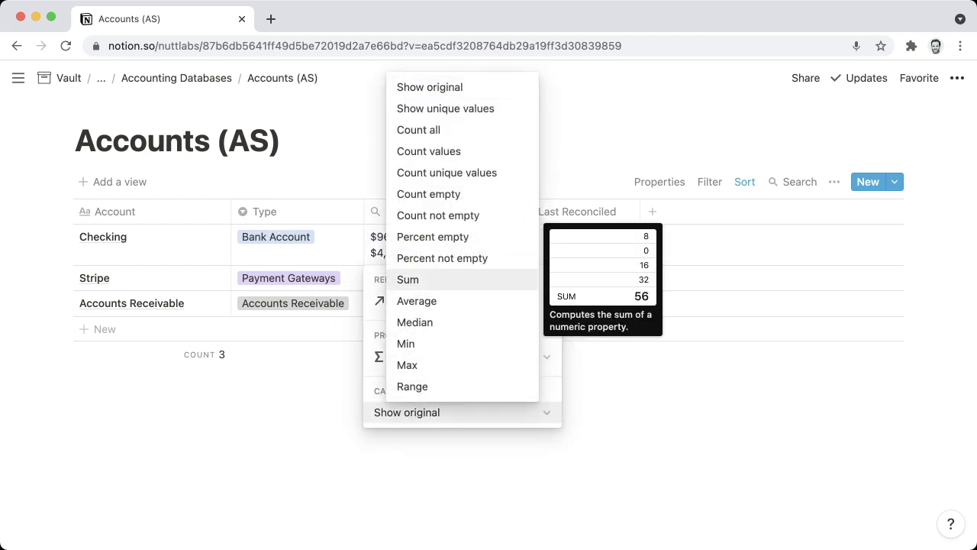
key("Return")
key("Escape")
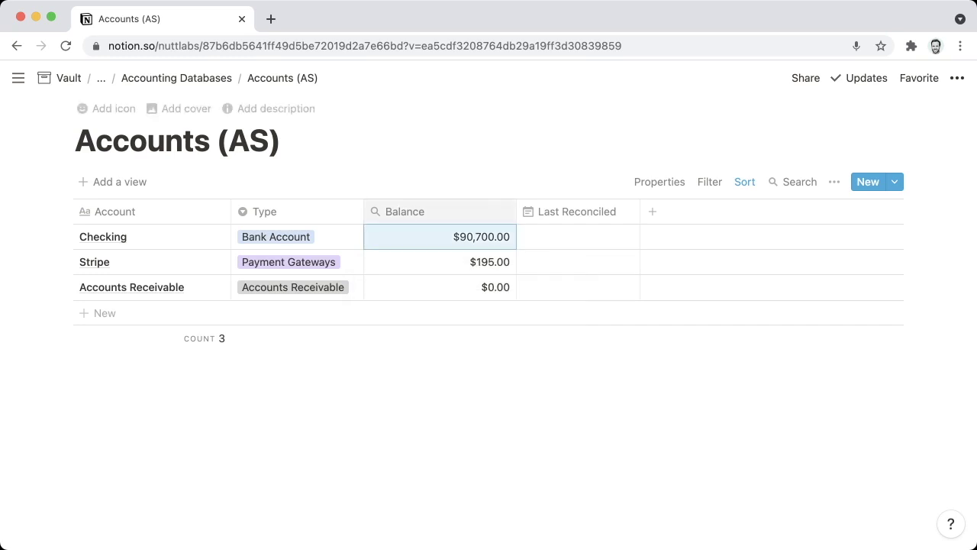
Step: Move the Balance column after Last Reconciled and narrow both columns slightly
left_click_drag(517, 211, 466, 211)
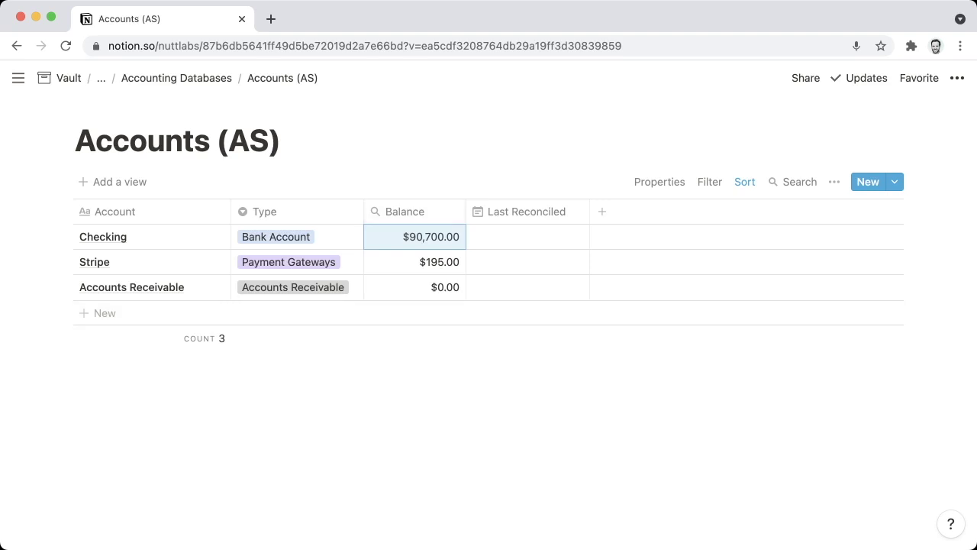
left_click_drag(404, 211, 534, 211)
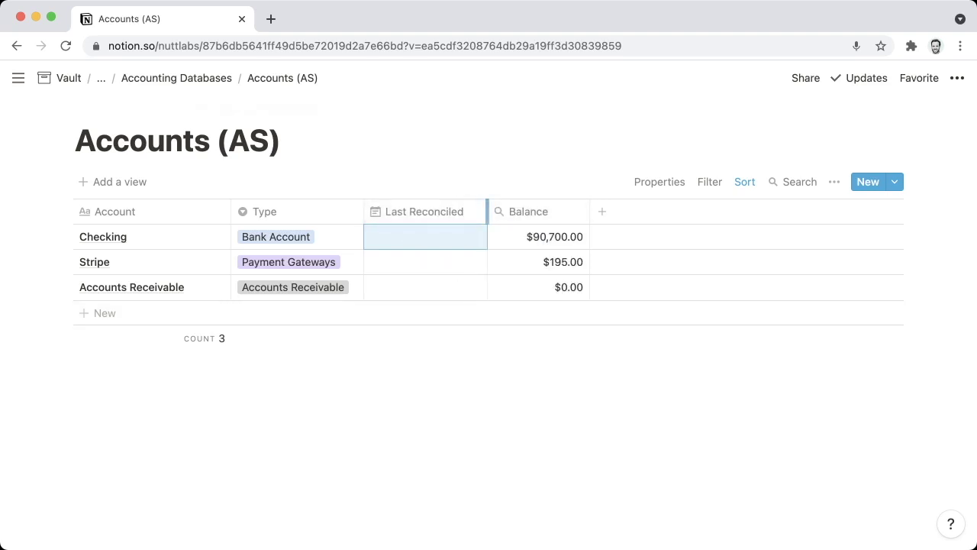
left_click_drag(487, 211, 485, 211)
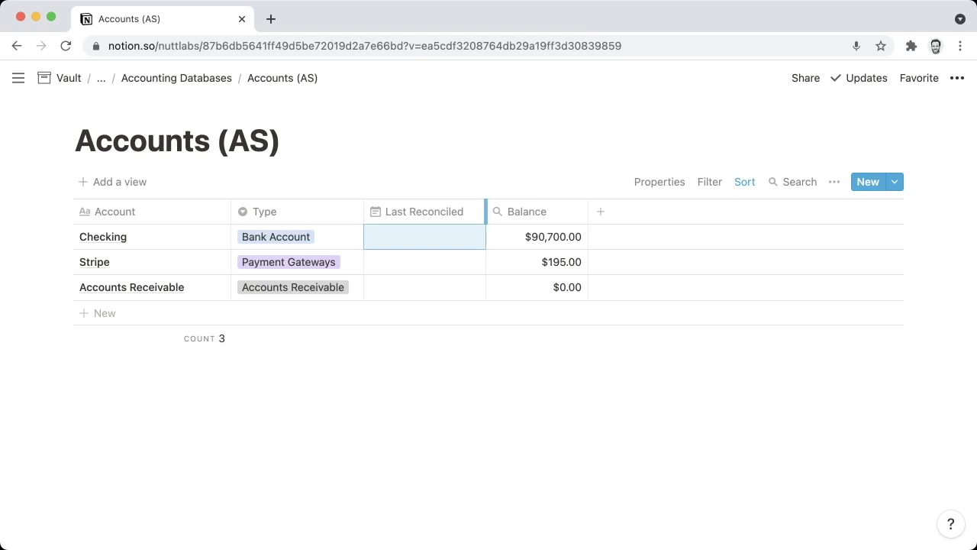
left_click_drag(588, 211, 580, 211)
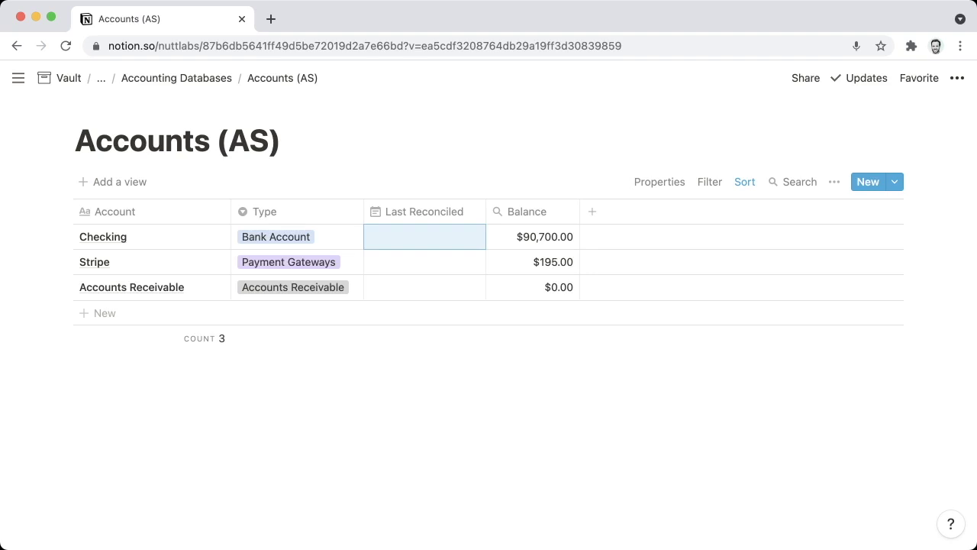
left_click(280, 140)
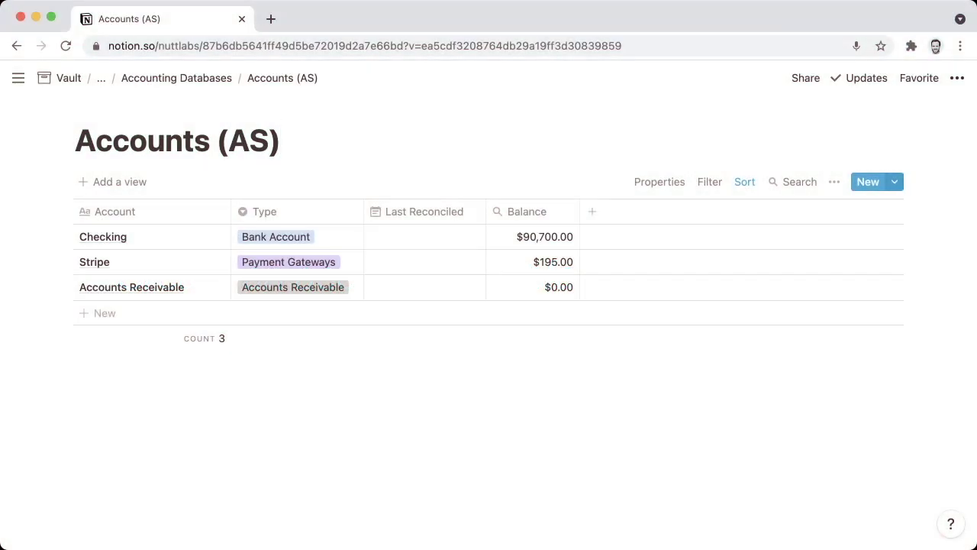
Step: Create a new template titled Account for the Accounts (AS) database
left_click(895, 182)
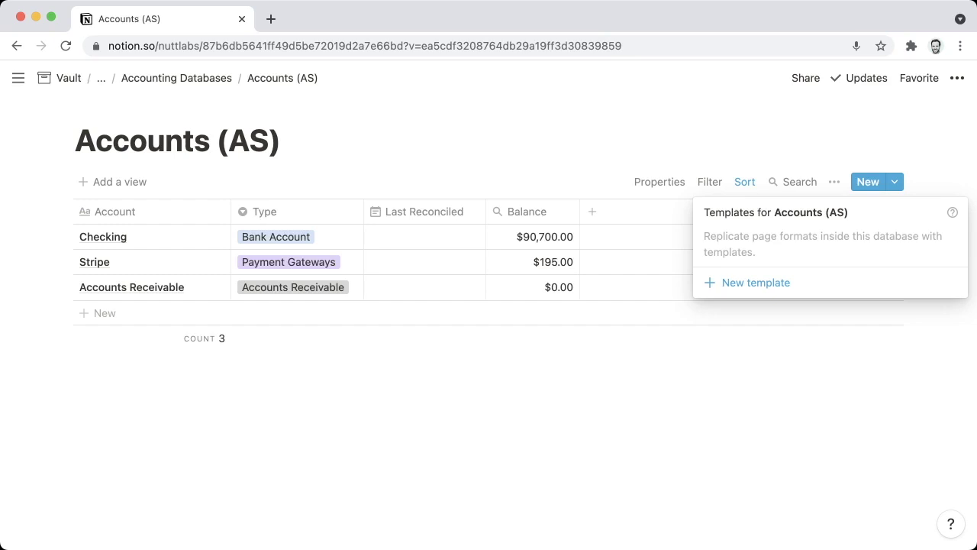
left_click(756, 282)
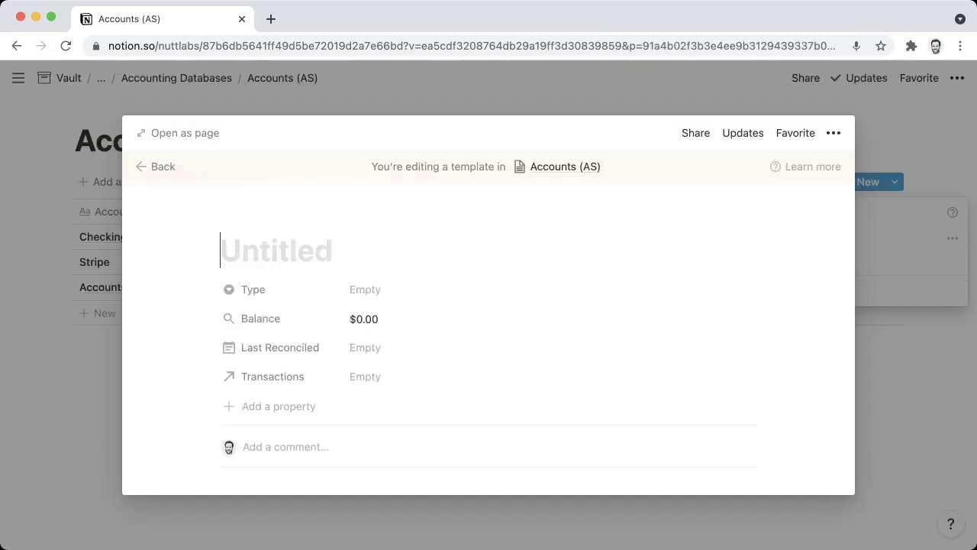
type("Account")
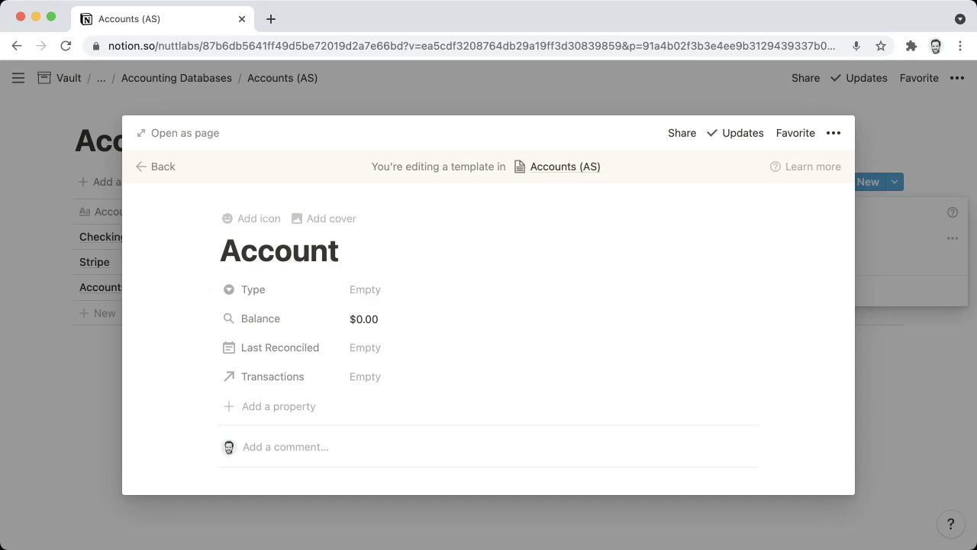
Step: Insert a linked database of Transactions (AS) in the body of the Account template
scroll(488, 328, "down", 2)
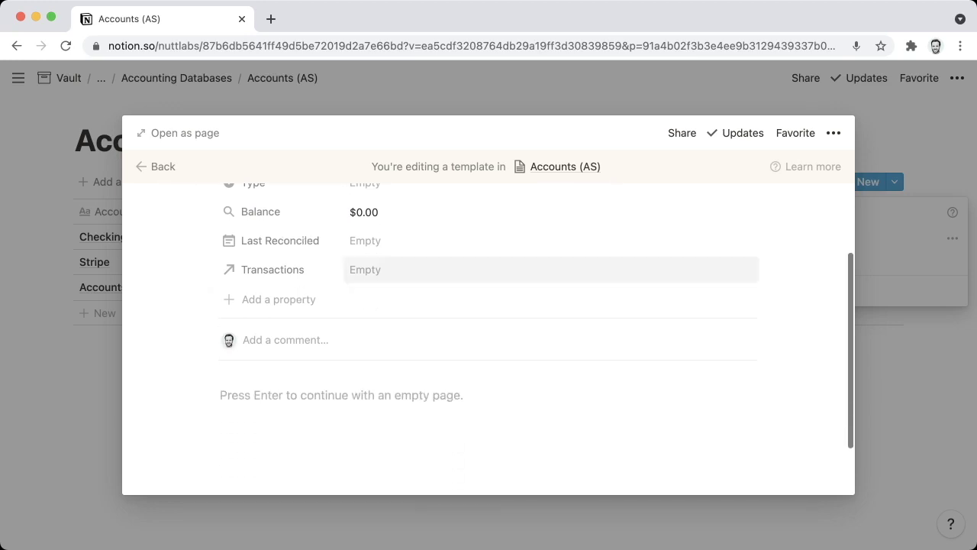
key("Return")
scroll(489, 329, "down", 1)
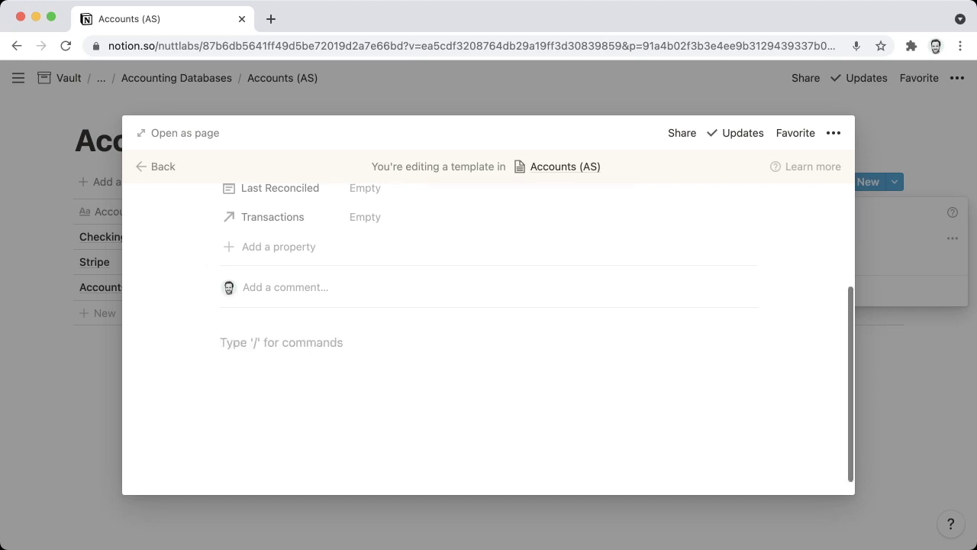
type("/linked")
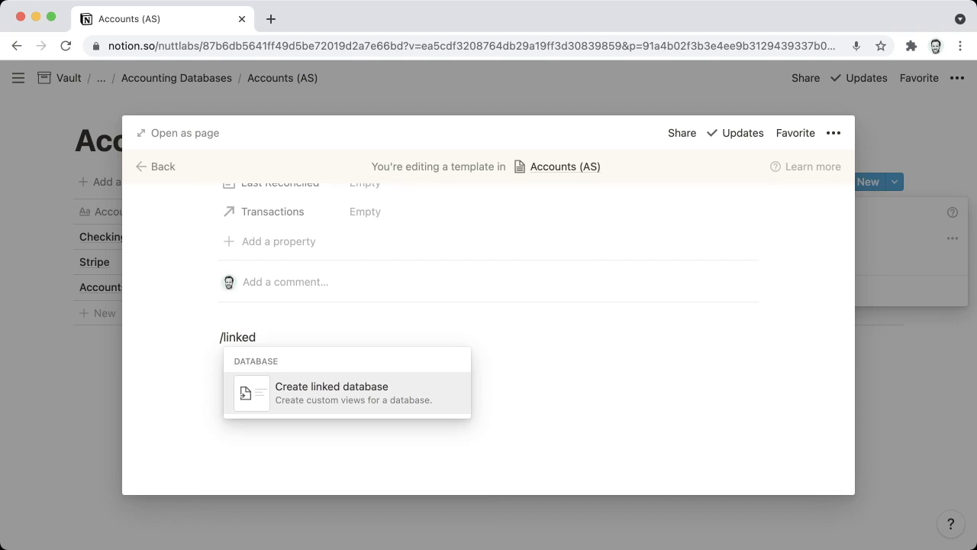
key("Return")
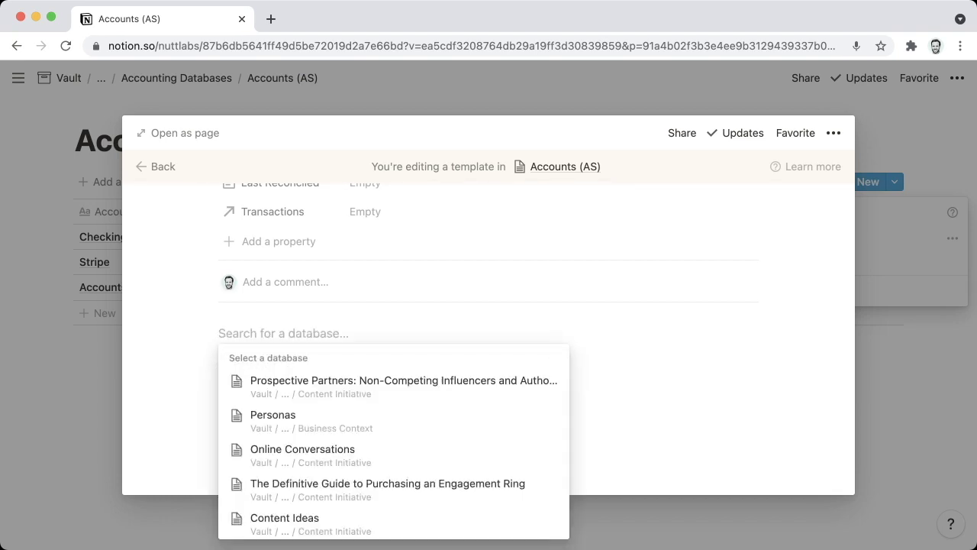
type("transactions")
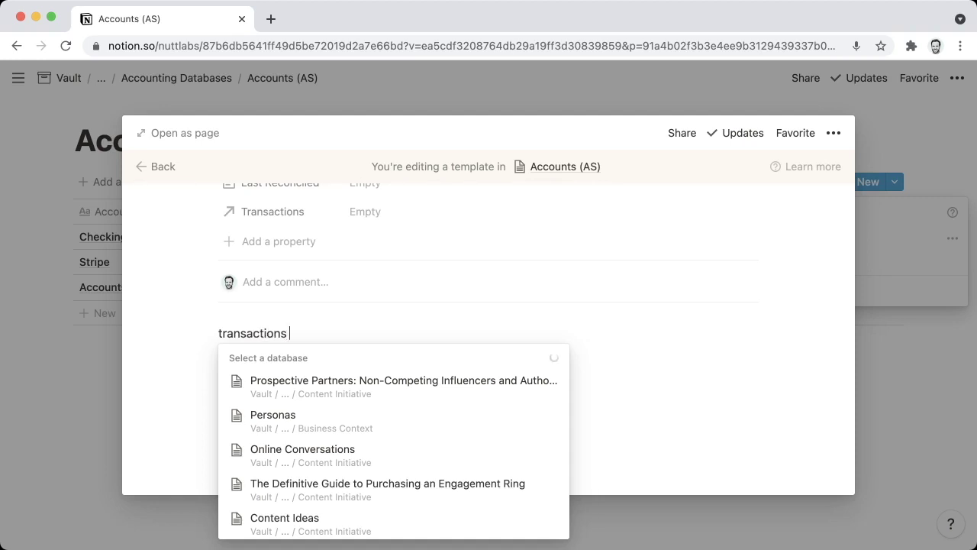
key("Down")
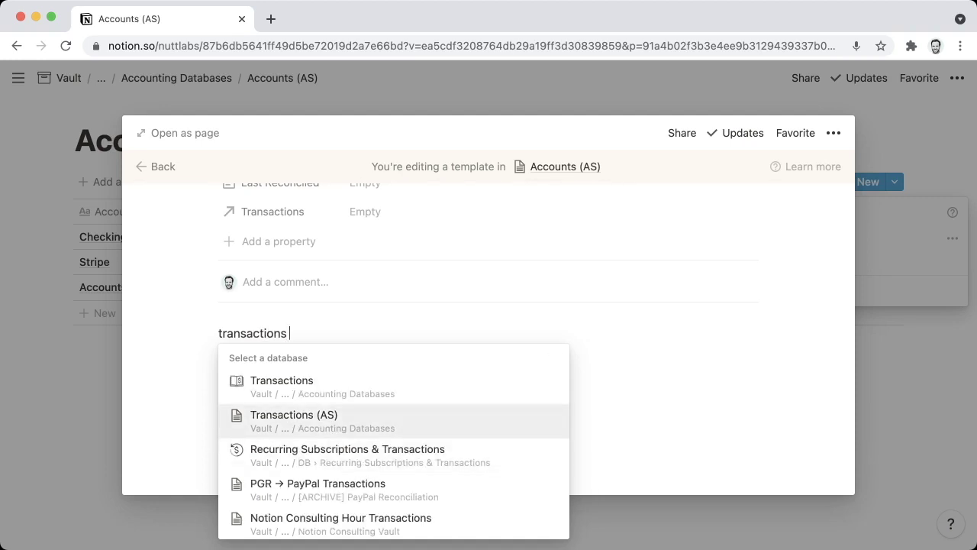
key("Return")
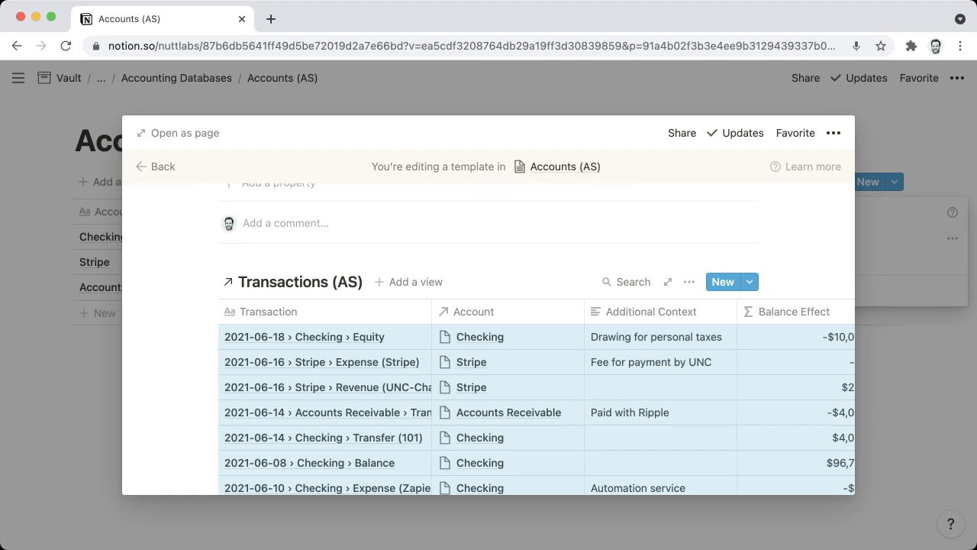
Step: Filter the template's linked Transactions (AS) table to entries whose Account contains the Account template page
scroll(536, 339, "up", 3)
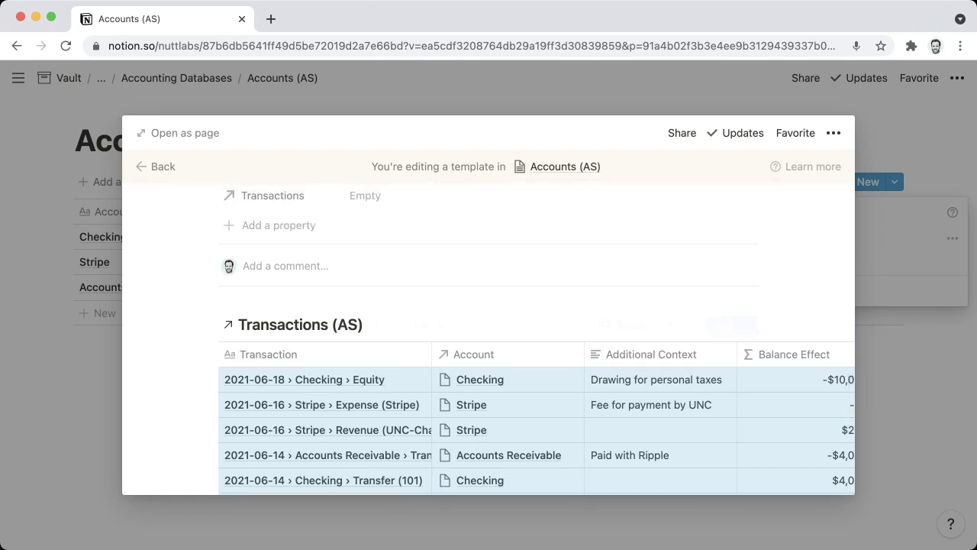
scroll(536, 339, "up", 4)
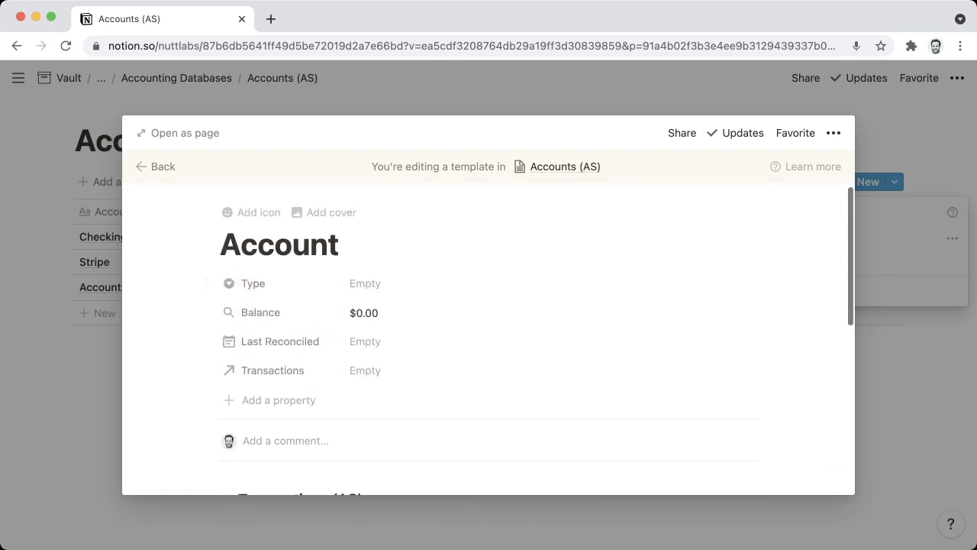
scroll(298, 273, "down", 6)
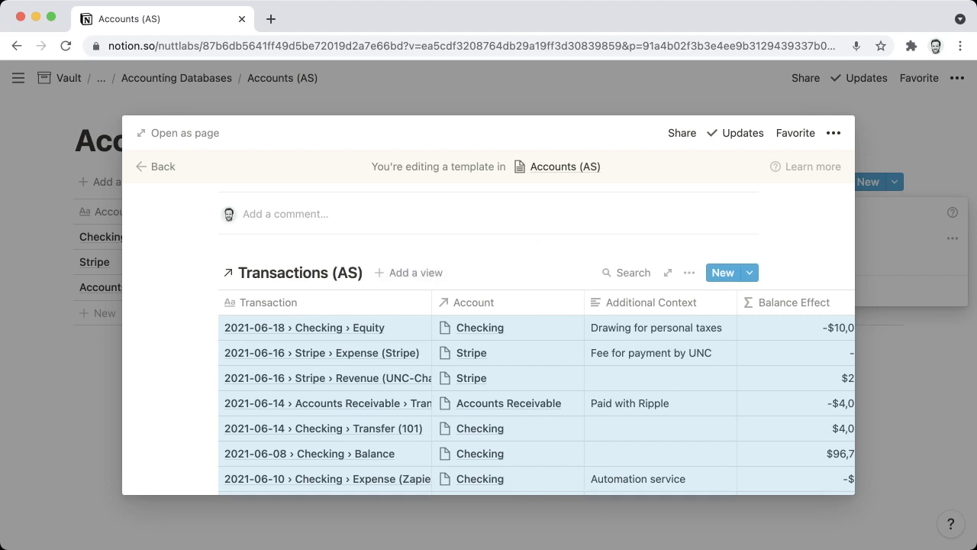
left_click(689, 272)
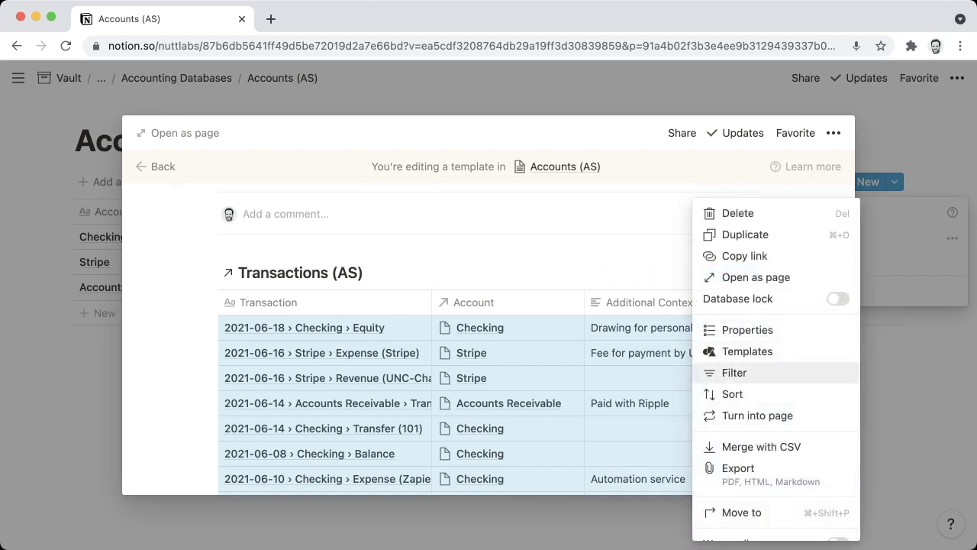
left_click(734, 373)
left_click(426, 415)
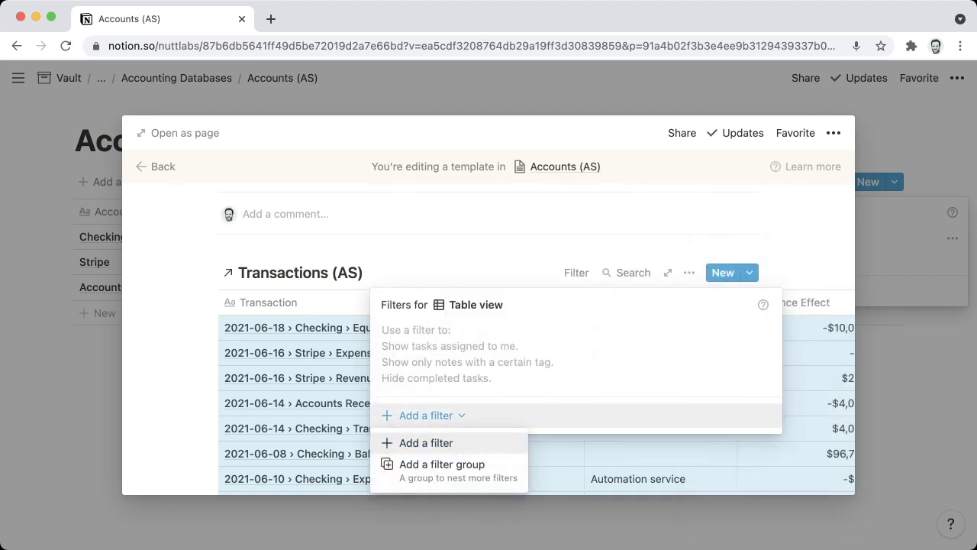
left_click(426, 443)
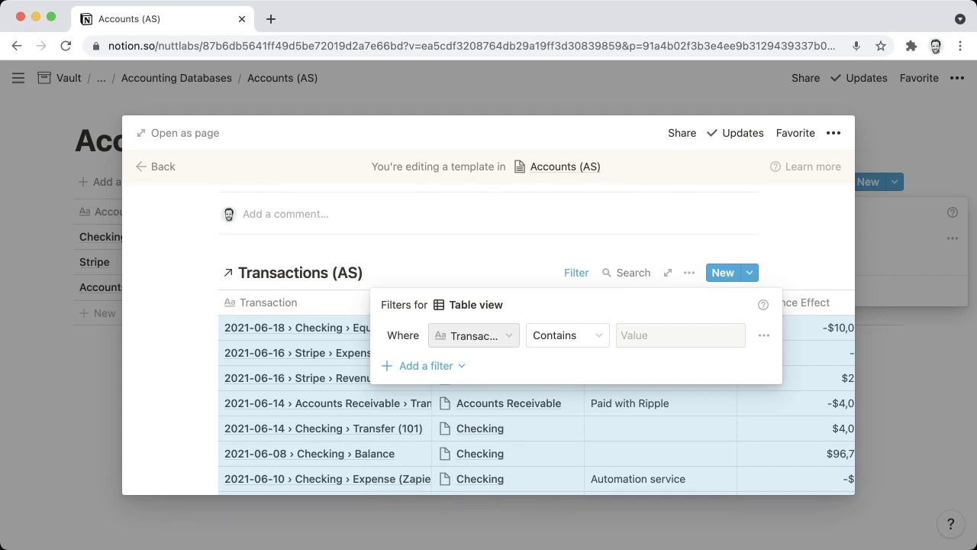
left_click(473, 335)
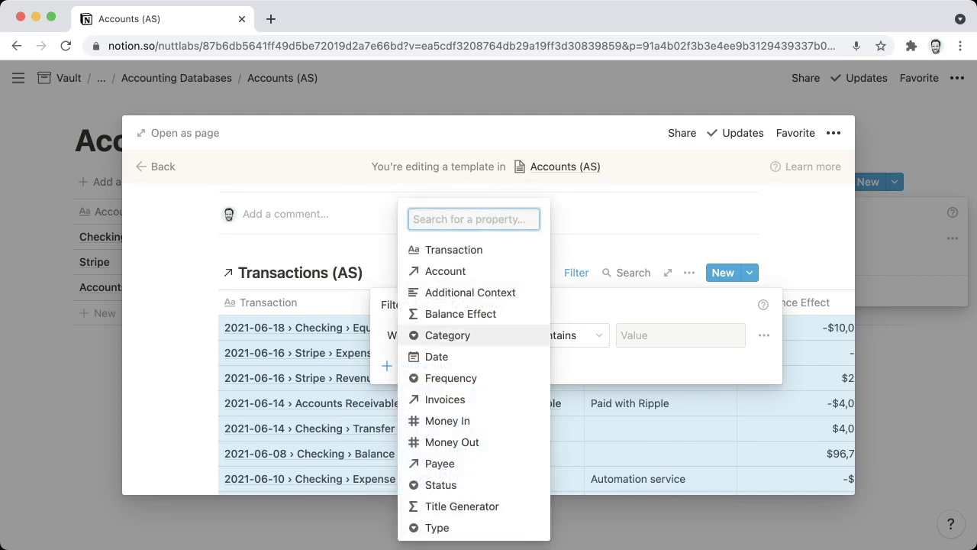
left_click(450, 271)
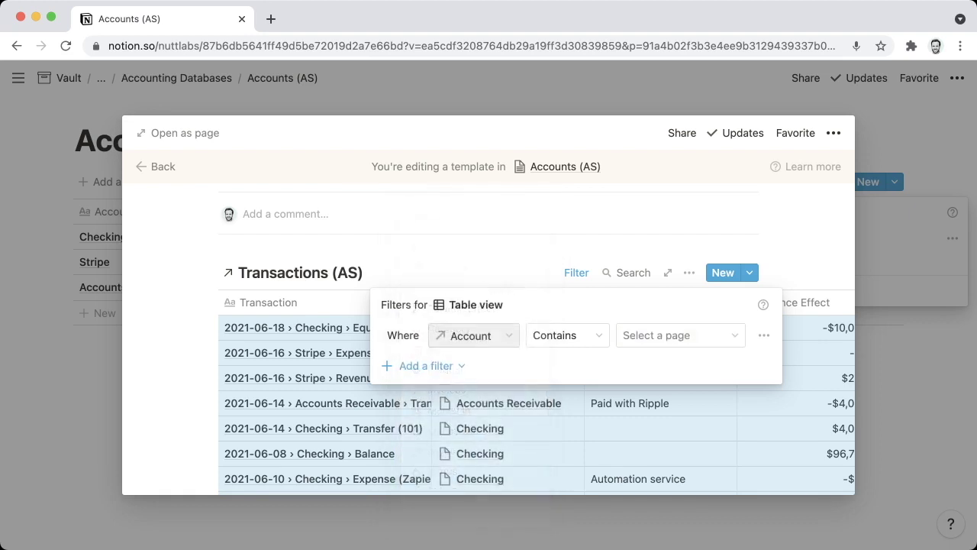
left_click(672, 335)
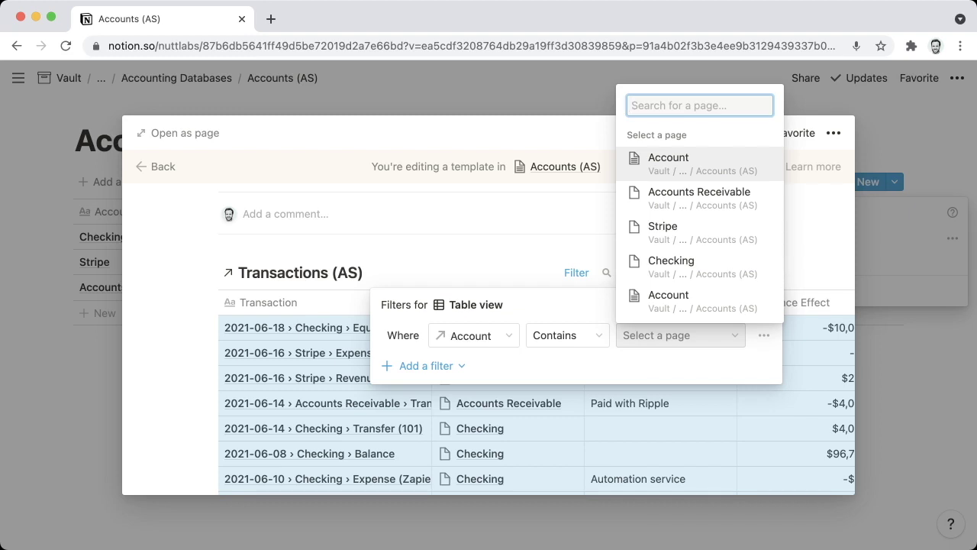
key("Return")
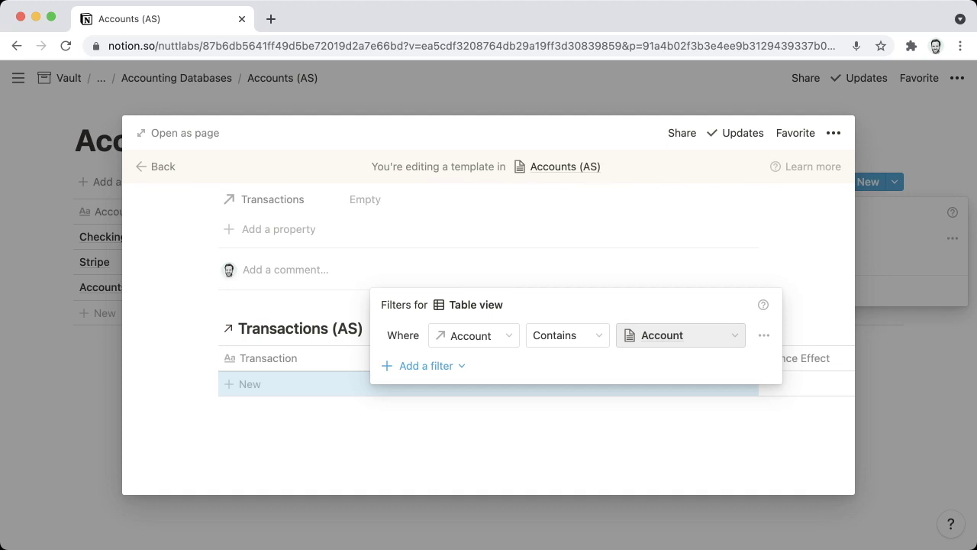
key("Escape")
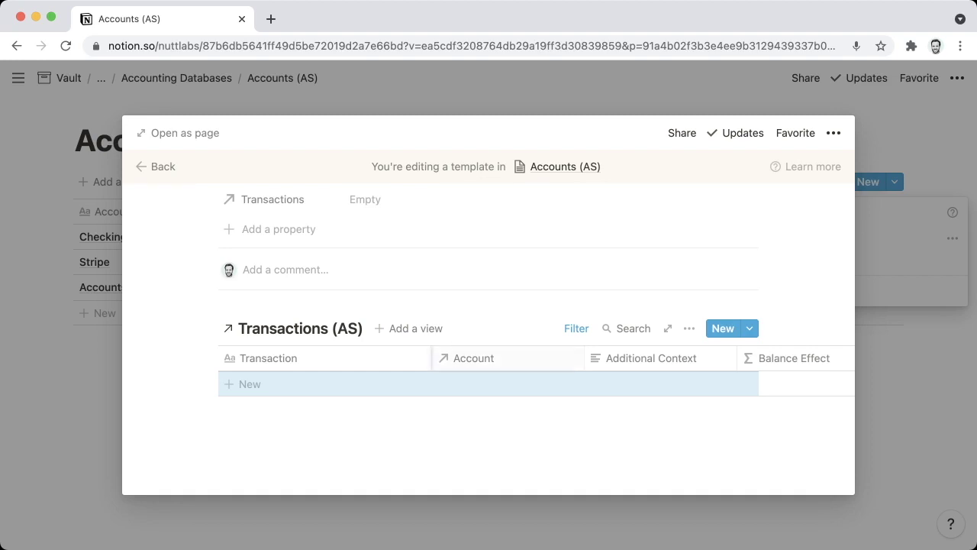
Step: Narrow the Transaction column in the template's linked Transactions (AS) table and open the Account template as a full page
left_click_drag(432, 358, 342, 358)
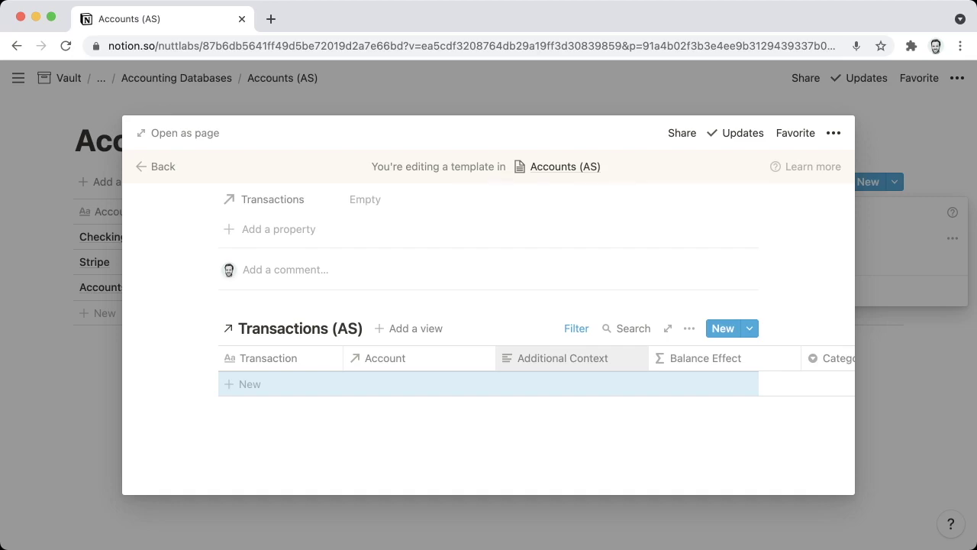
left_click(184, 133)
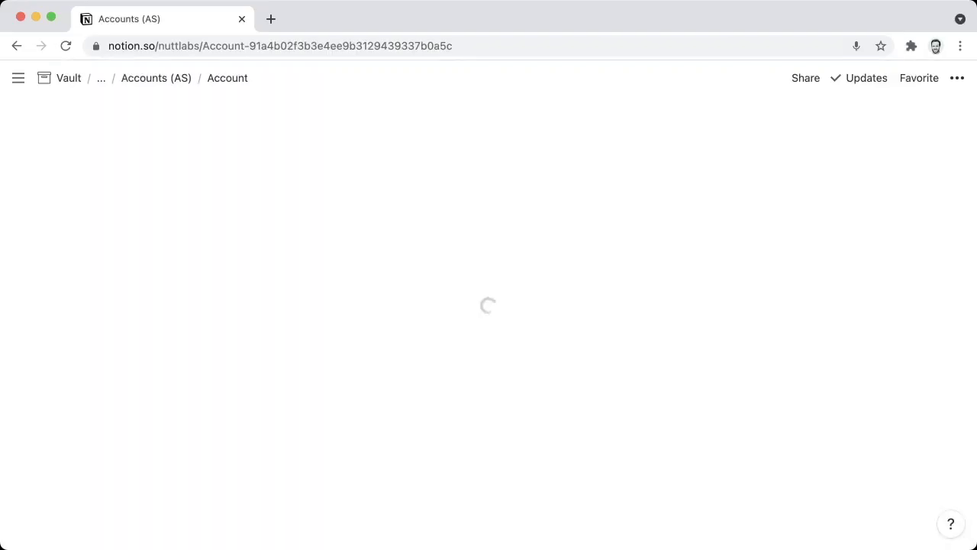
scroll(279, 329, "down", 3)
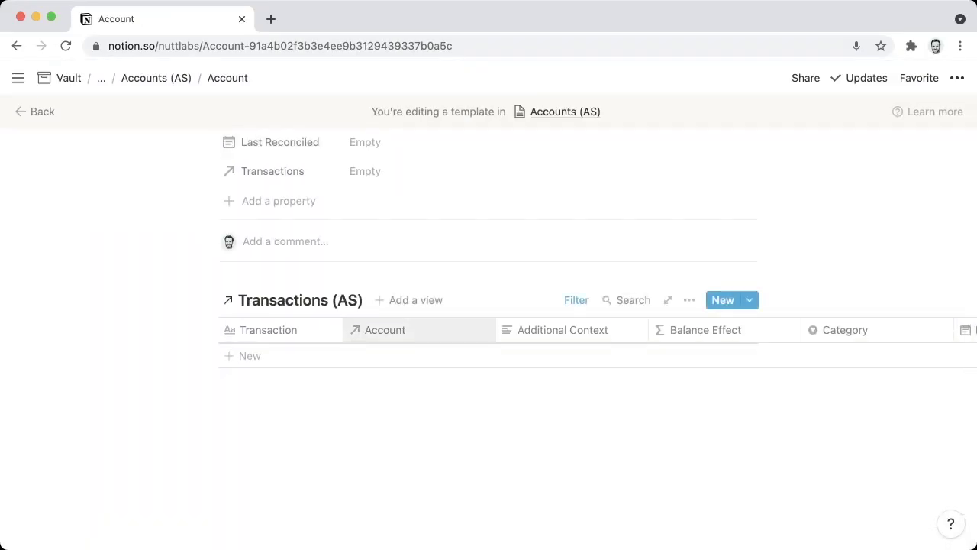
Step: Hide the Account and Balance Effect columns of the linked table and place a narrowed Category column right after Additional Context
left_click(384, 330)
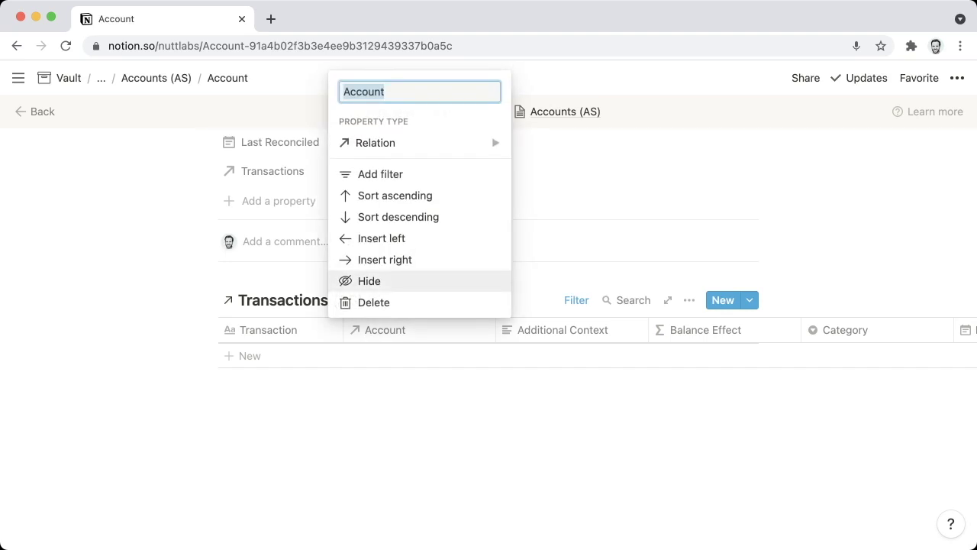
left_click(369, 281)
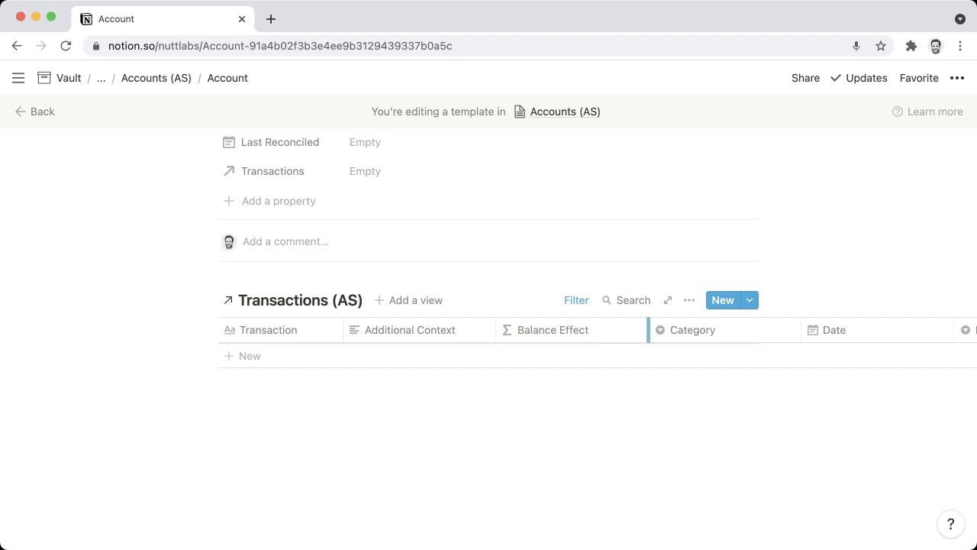
left_click_drag(649, 330, 616, 330)
left_click_drag(767, 329, 534, 329)
left_click(618, 330)
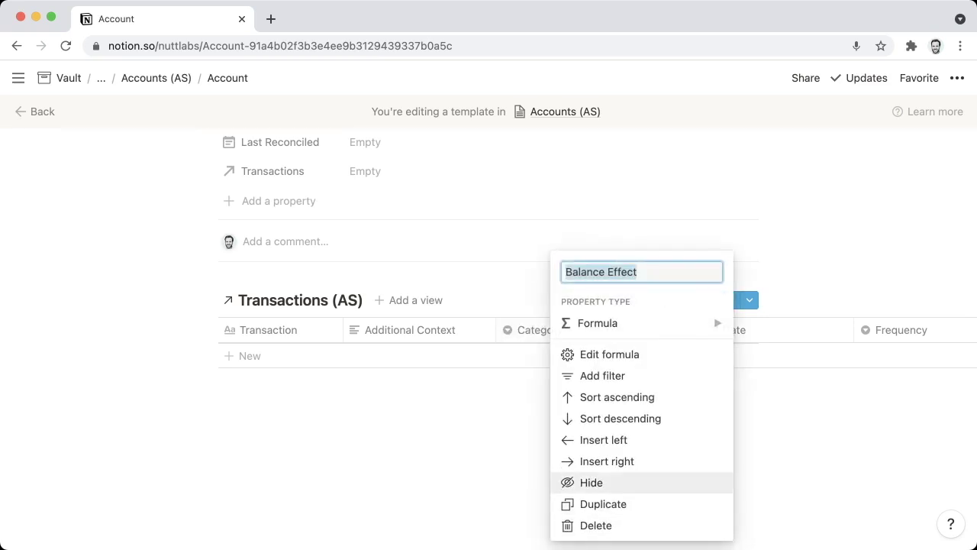
left_click(592, 482)
Step: Narrow the Date column and move it directly before Category in the linked Transactions (AS) table
left_click_drag(735, 330, 681, 330)
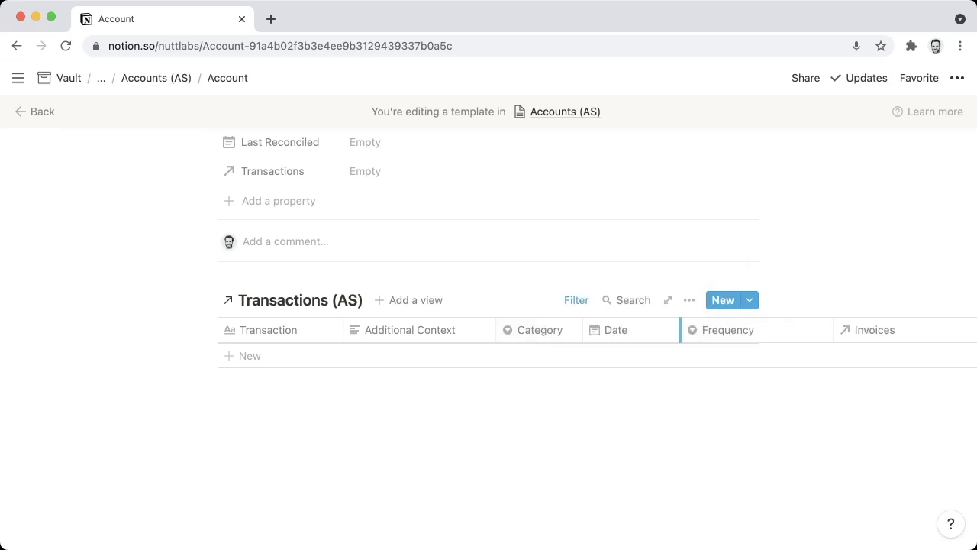
left_click_drag(611, 330, 526, 329)
Step: Add one ascending sort rule to the Account template's linked Transactions (AS) table
left_click(689, 300)
left_click(730, 394)
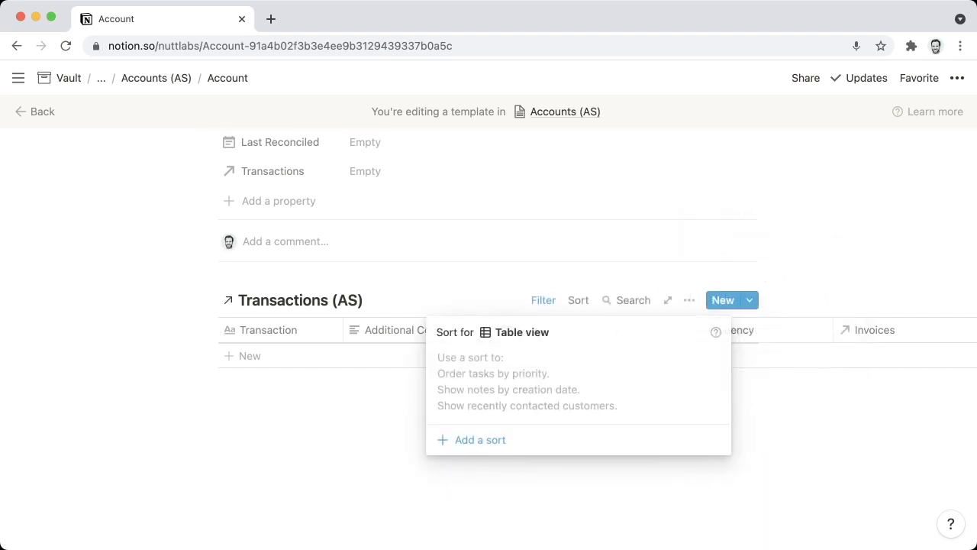
left_click(467, 438)
left_click(503, 363)
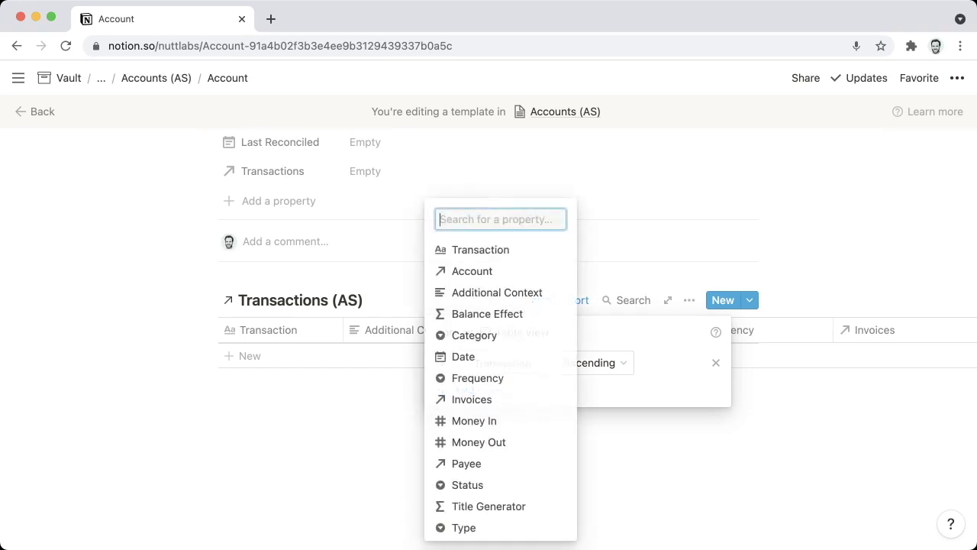
key("Escape")
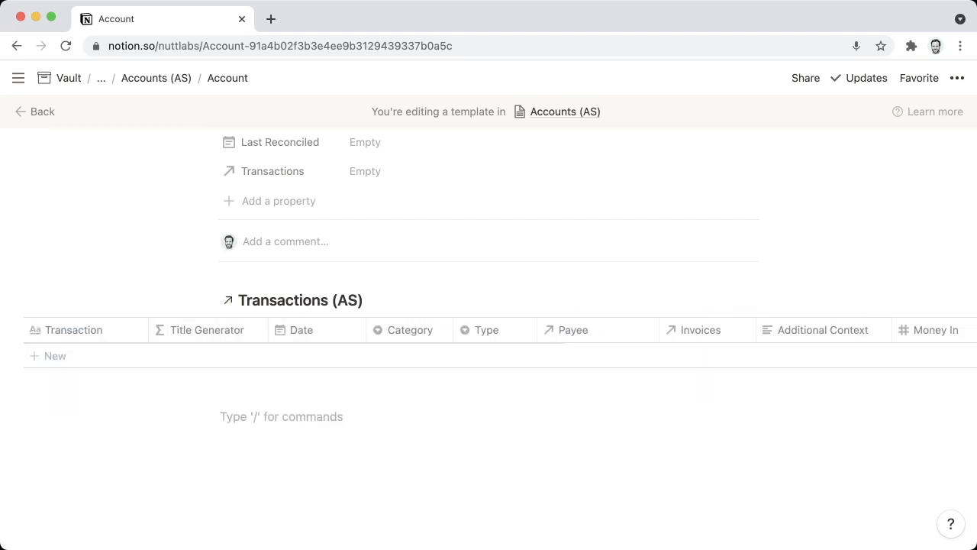
scroll(410, 330, "left", 5)
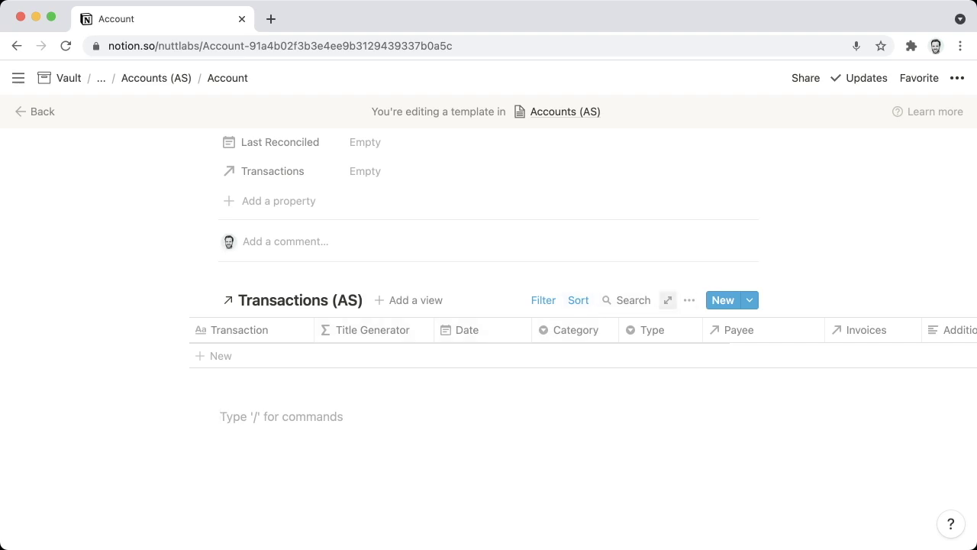
left_click(689, 300)
scroll(771, 374, "down", 2)
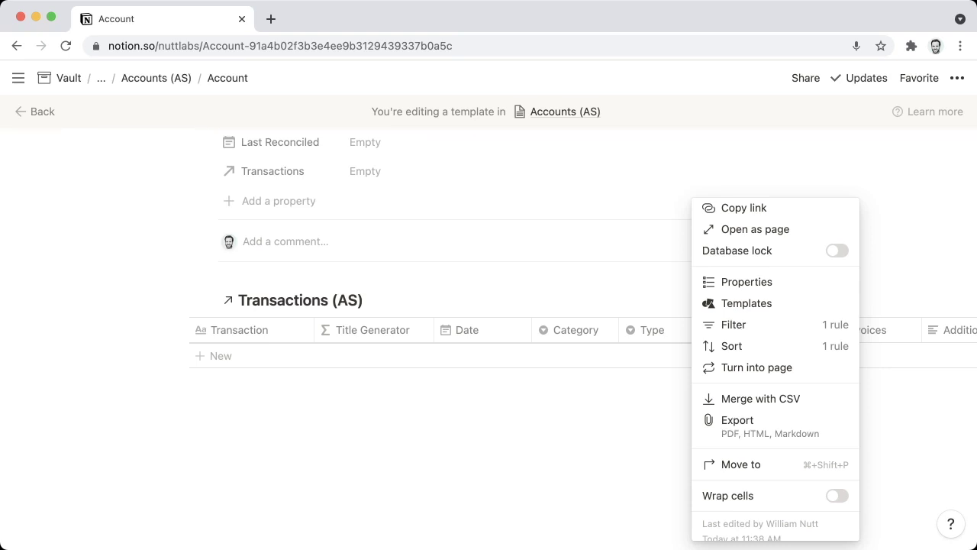
key("Escape")
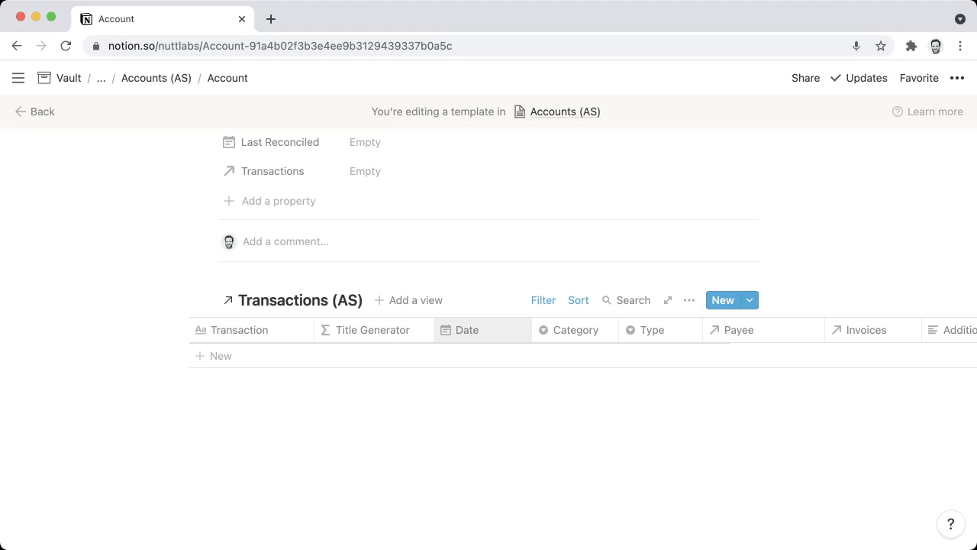
Step: Return to the Accounts (AS) database, open the Checking account and apply the Account template to its page
left_click(34, 111)
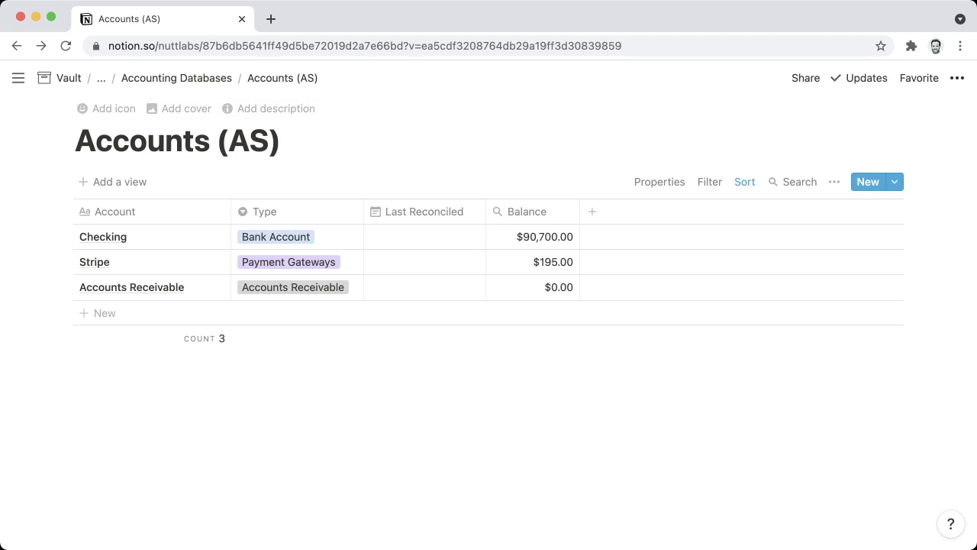
left_click(203, 236)
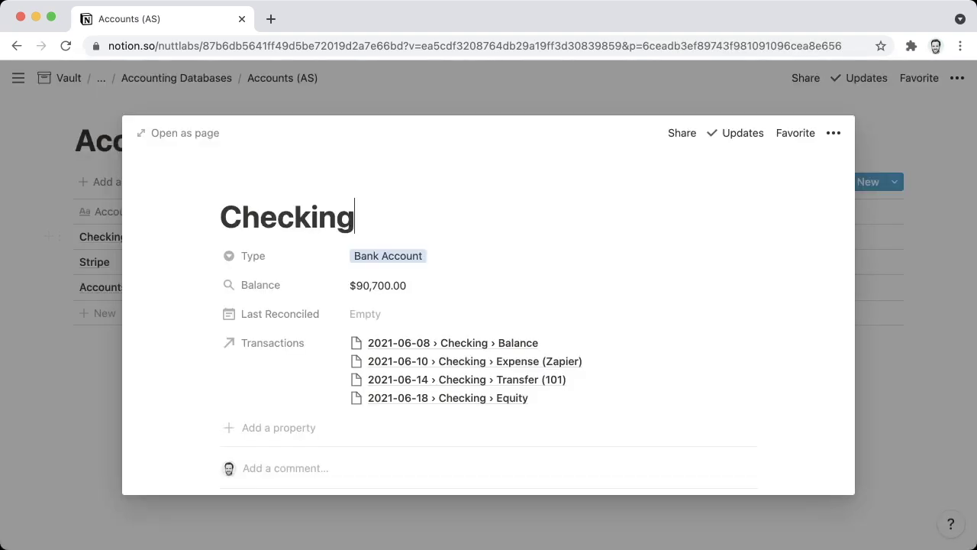
scroll(489, 321, "down", 5)
key("Return")
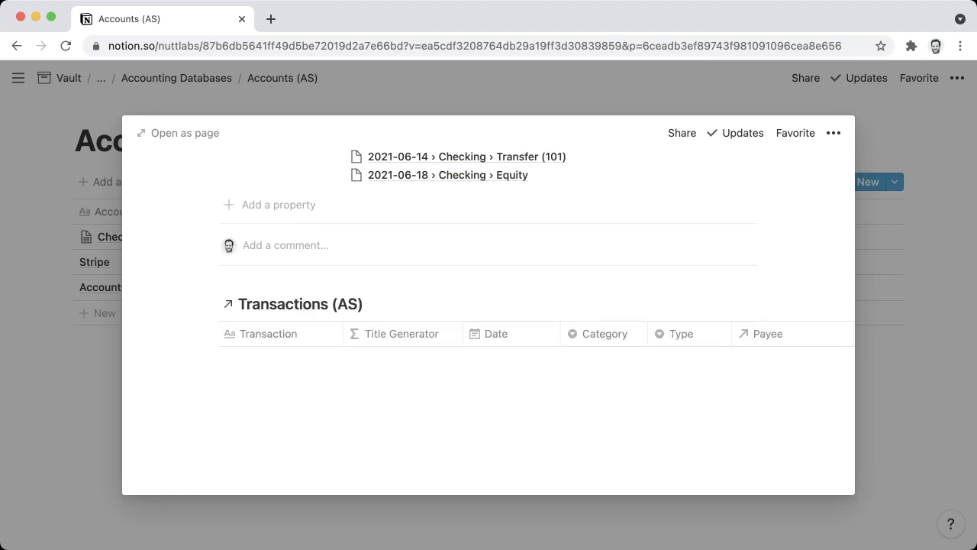
Step: Examine the rows and columns of the filtered Transactions (AS) table on the Checking page
scroll(320, 367, "down", 2)
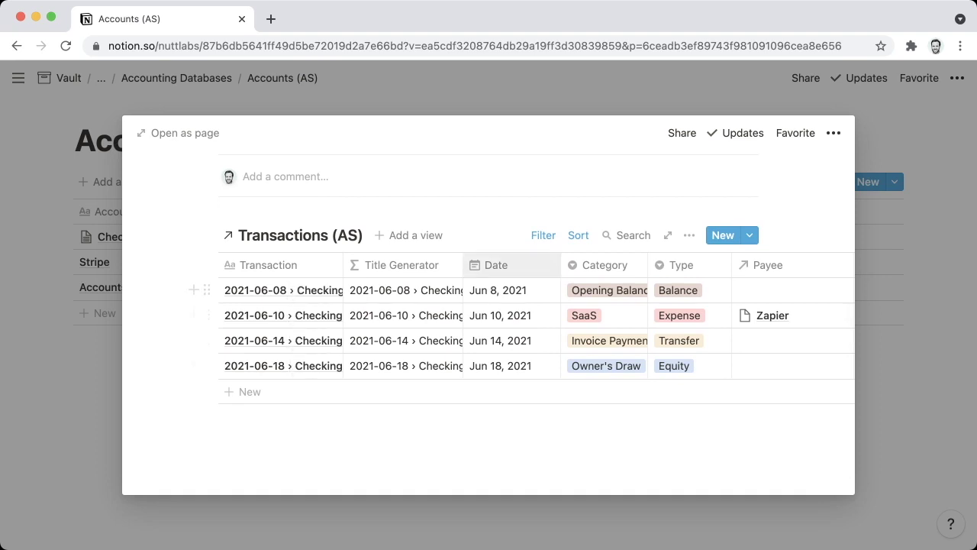
scroll(488, 336, "up", 1)
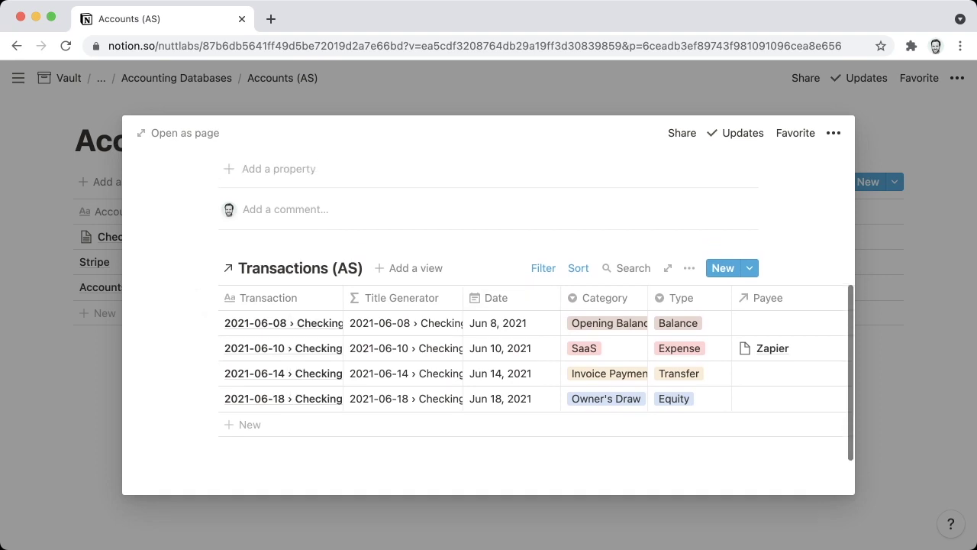
scroll(488, 336, "down", 1)
scroll(489, 336, "right", 5)
scroll(488, 336, "right", 3)
scroll(489, 336, "left", 6)
scroll(488, 336, "up", 3)
scroll(207, 344, "up", 3)
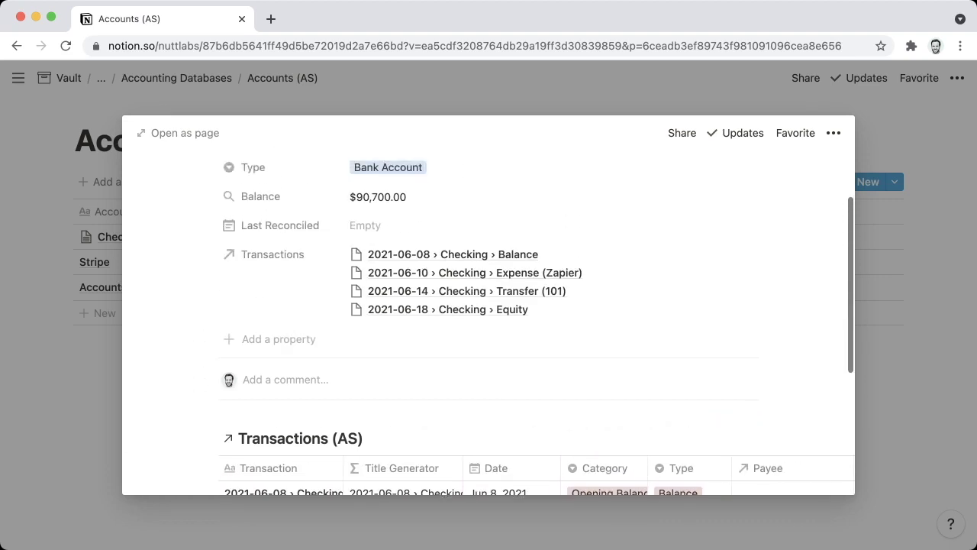
Step: Set the Transactions relation property on the Checking page to always hide
left_click(208, 342)
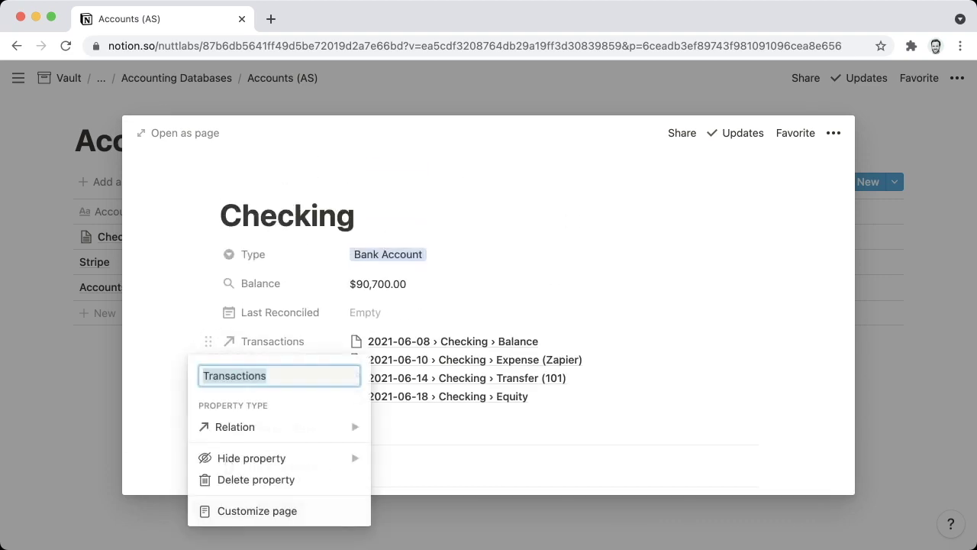
mouse_move(252, 458)
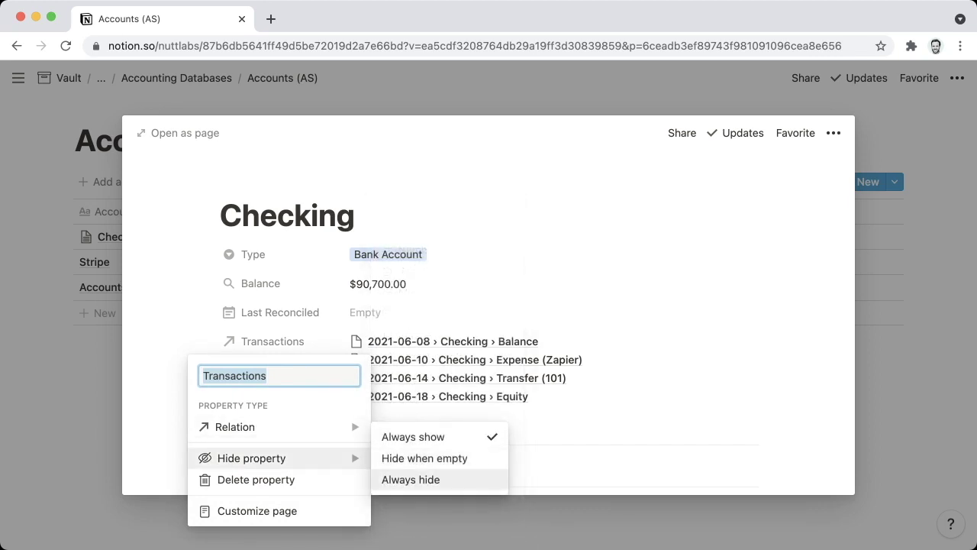
left_click(411, 480)
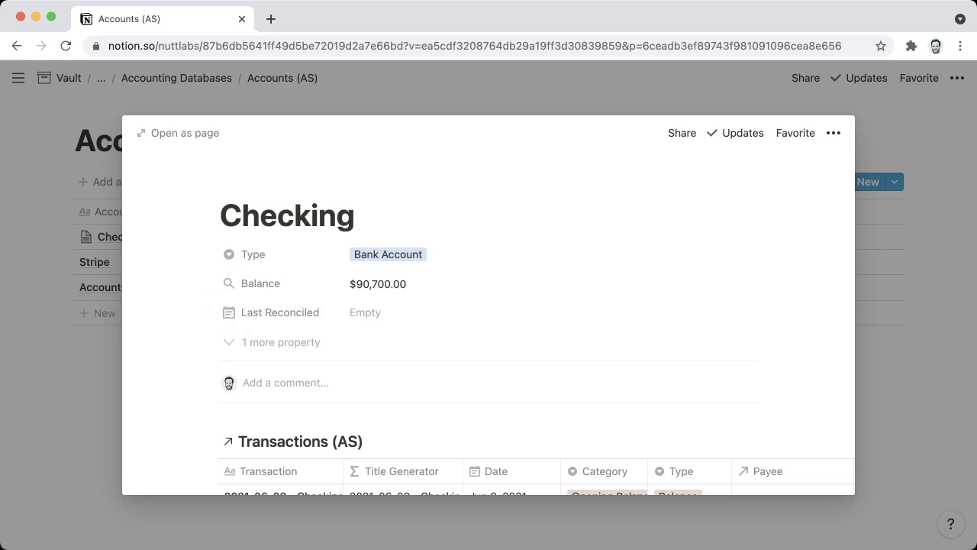
scroll(489, 320, "down", 5)
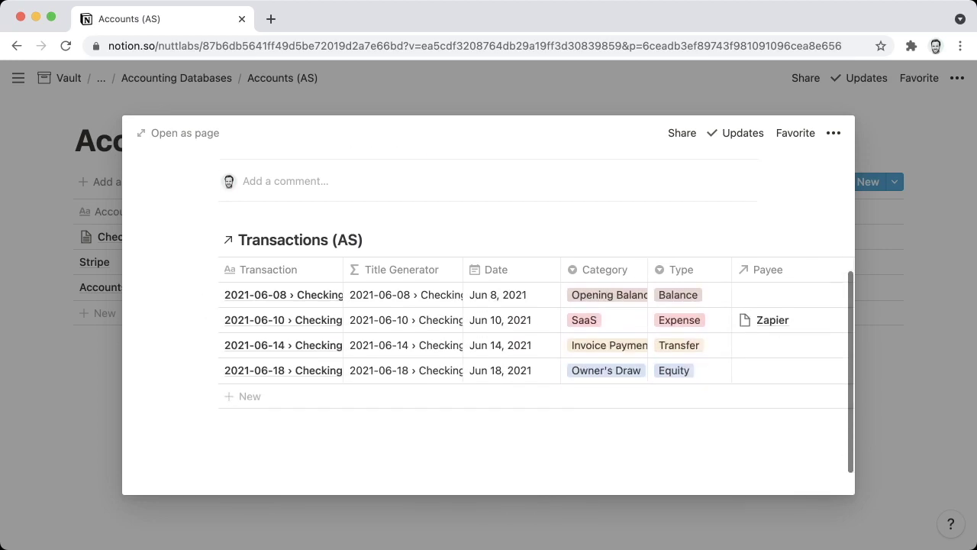